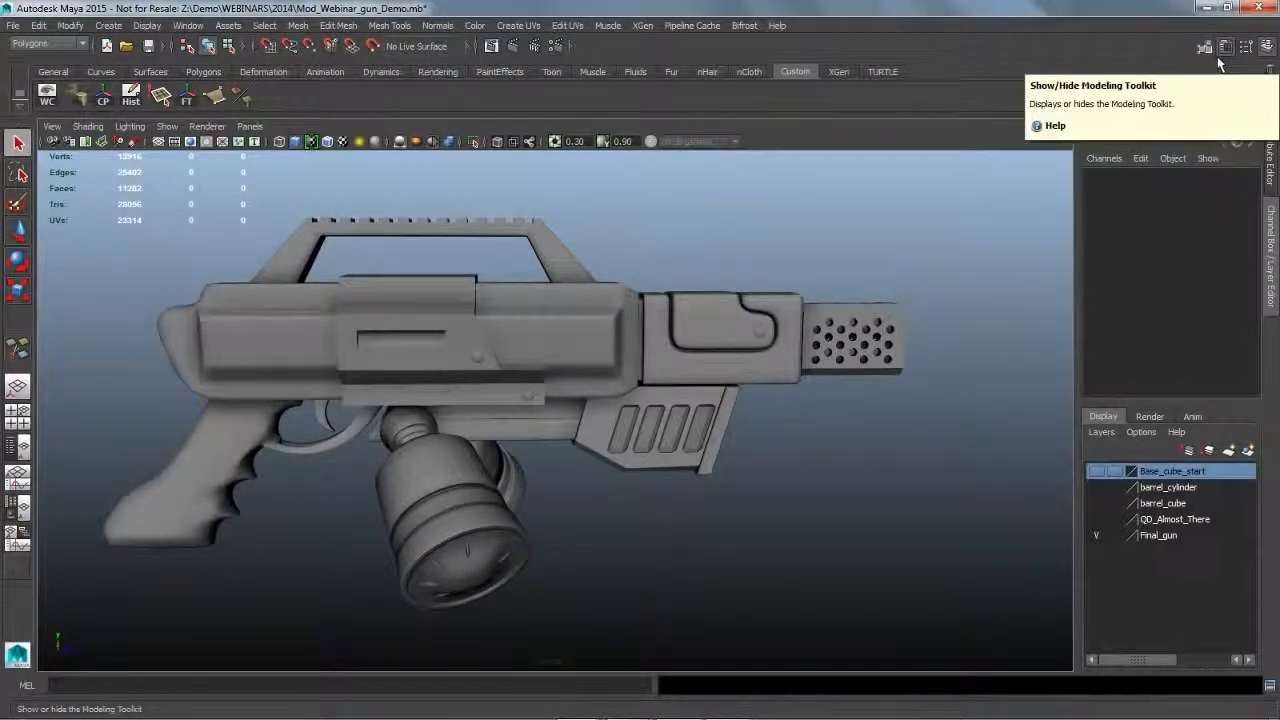
Show the Modeling Toolkit alongside the gun model.
left_click(1217, 56)
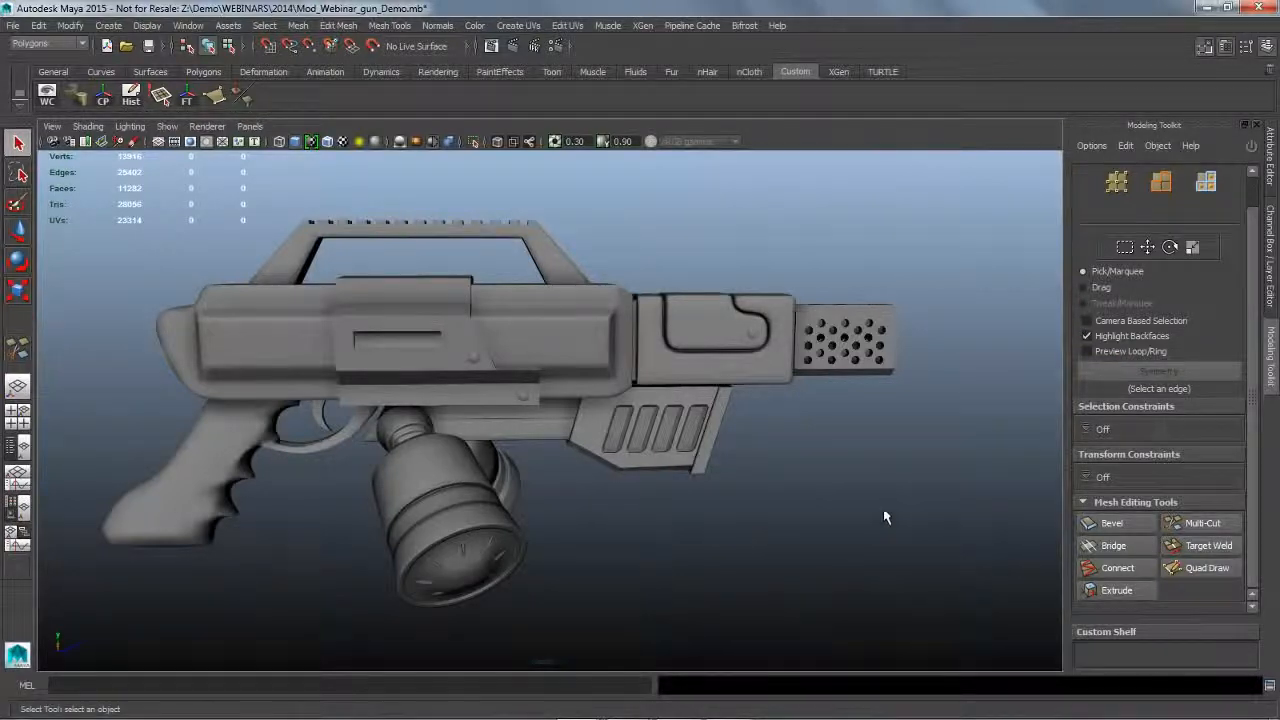
left_click_drag(886, 517, 560, 553, "alt")
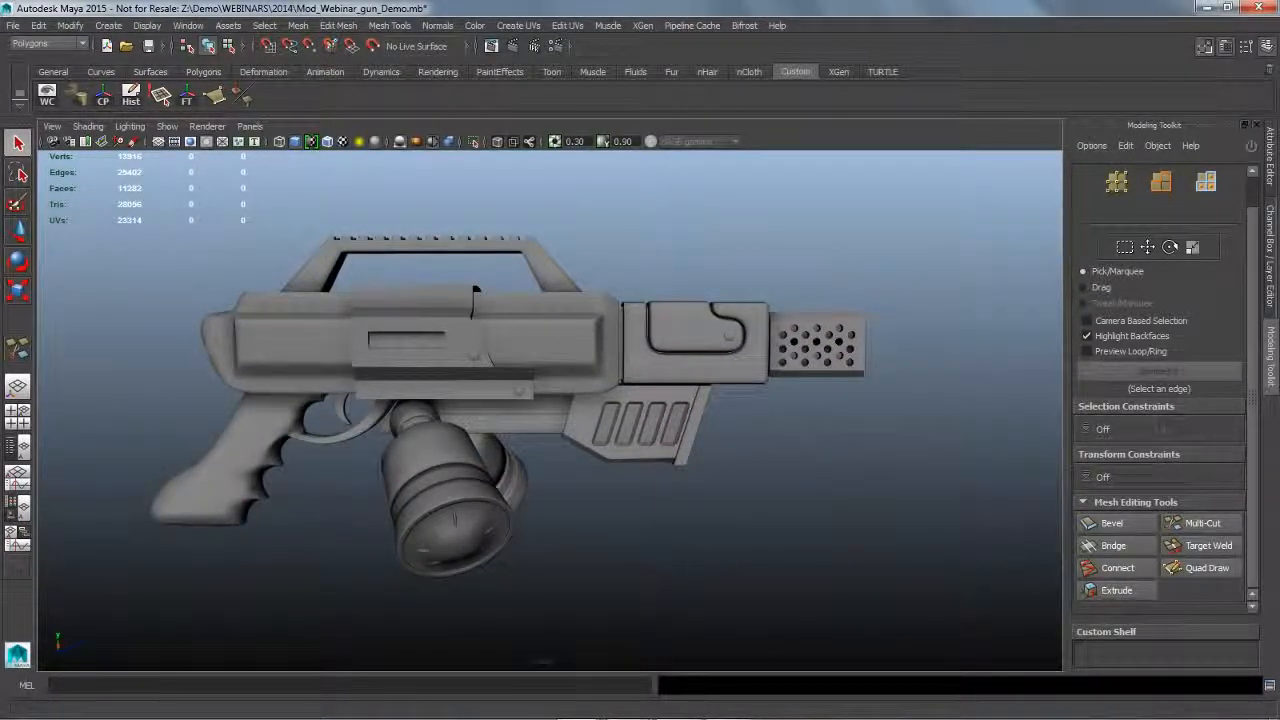
Hide the Final_gun layer, show the Base_cube_start layer, and display the viewport grid.
left_click(1270, 257)
left_click(1097, 536)
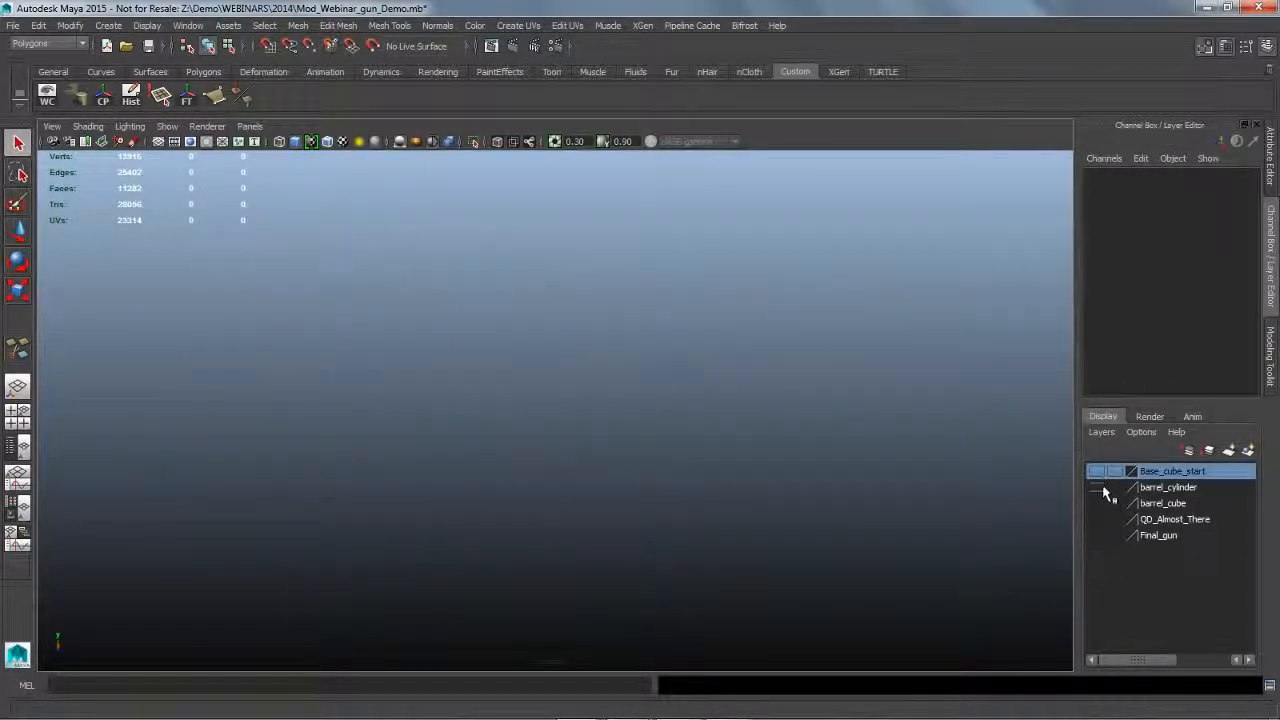
left_click(1096, 471)
left_click_drag(760, 399, 740, 410, "alt")
left_click(160, 142)
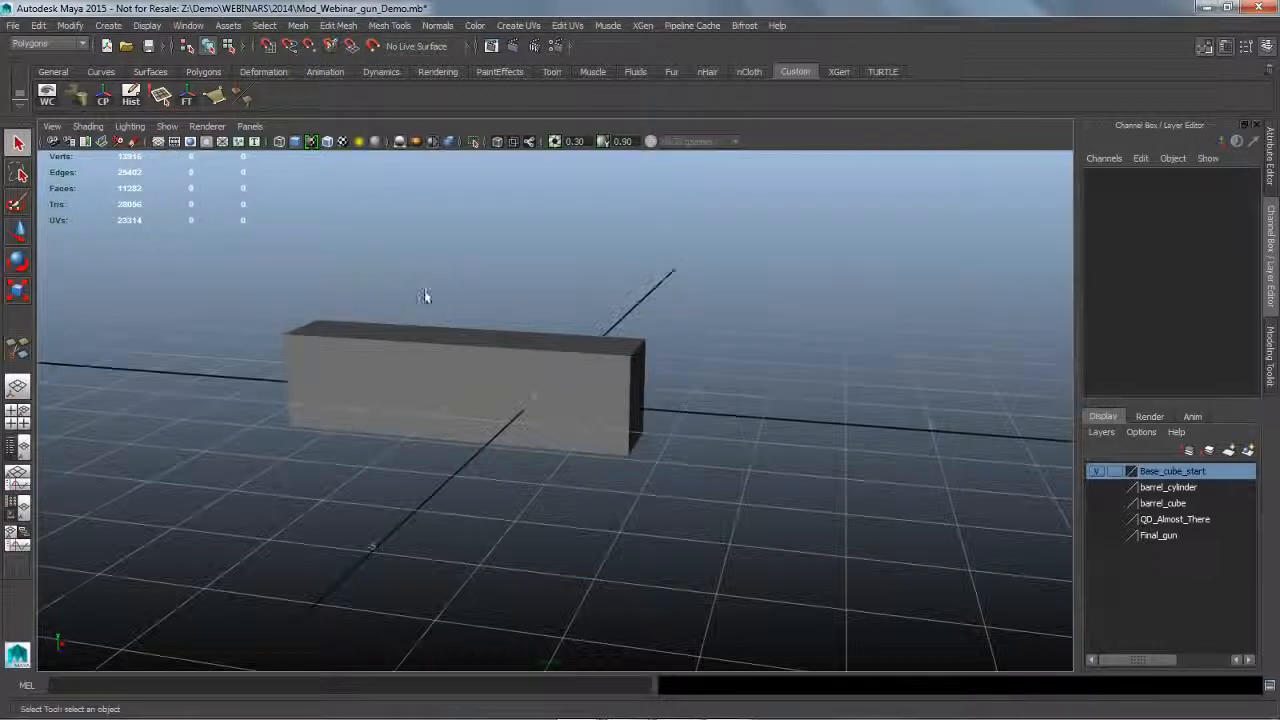
Select the elongated base cube pCube18.
left_click_drag(426, 294, 429, 337, "alt")
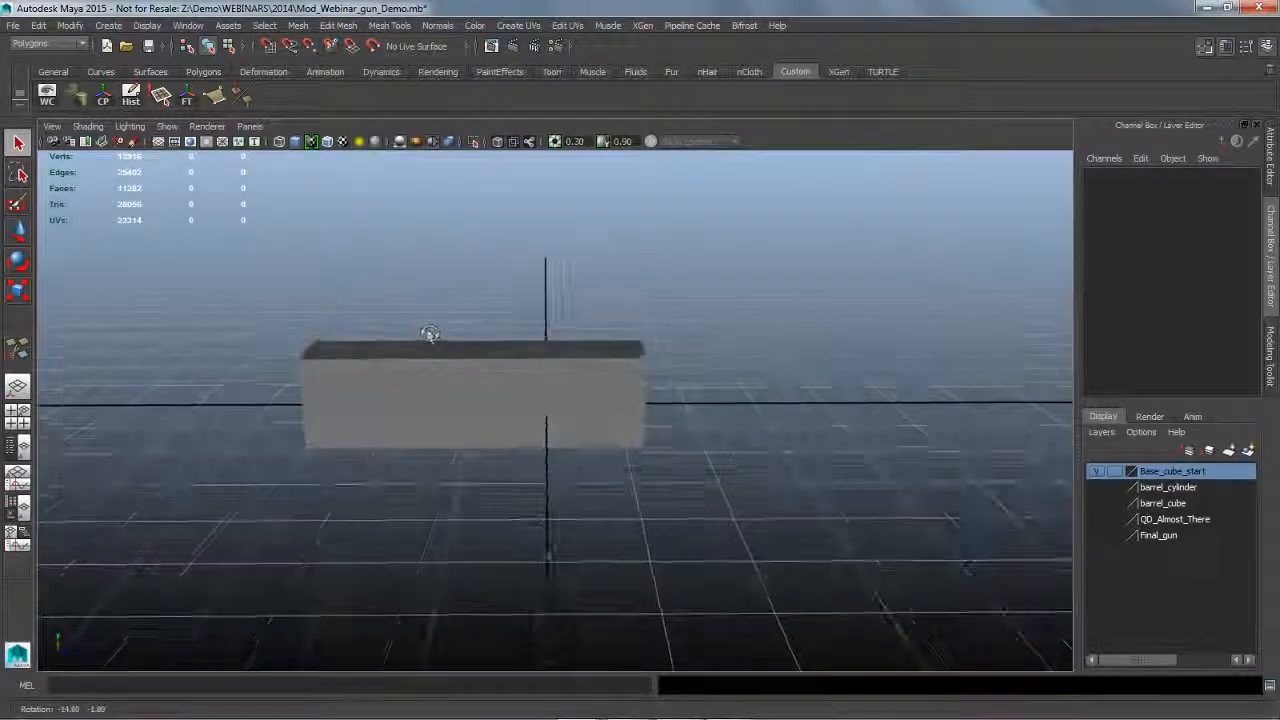
right_click_drag(303, 323, 429, 335, "alt")
left_click_drag(429, 335, 470, 374, "alt")
left_click(470, 374)
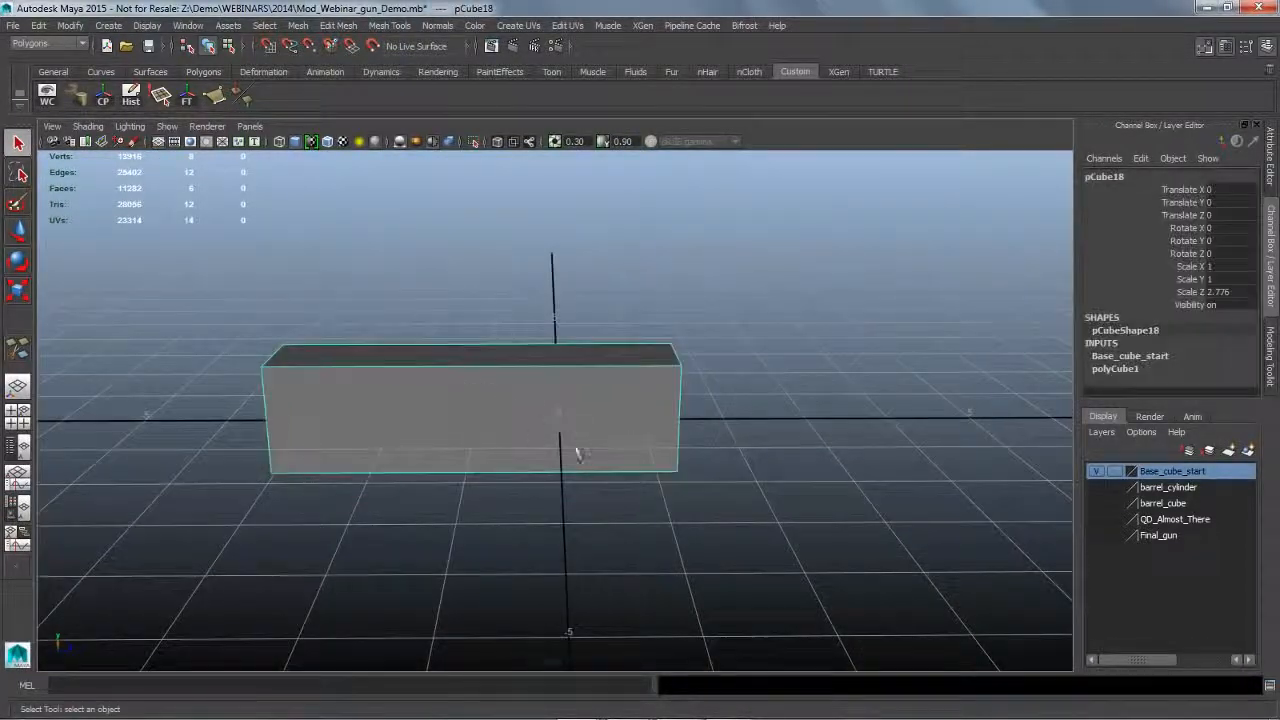
mouse_move(574, 449)
left_mouse_down("alt")
mouse_move(560, 446)
mouse_move(671, 457)
mouse_move(537, 457)
mouse_move(553, 450)
left_mouse_up("alt")
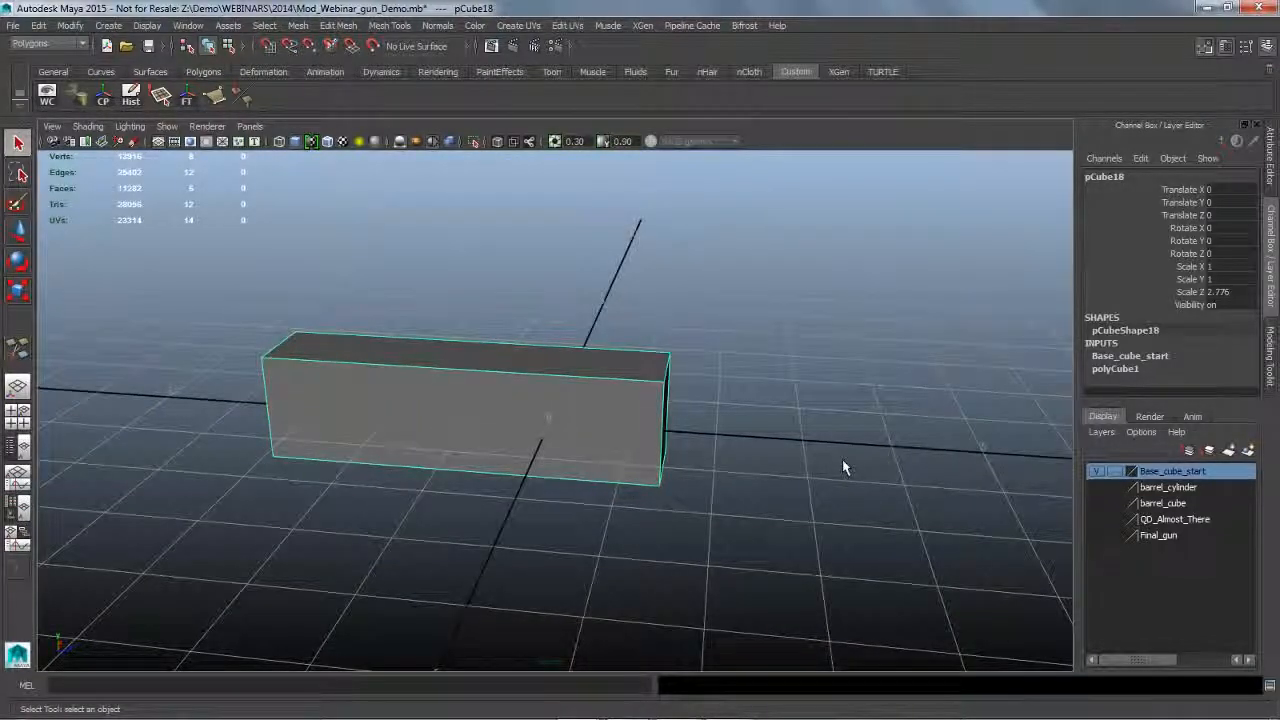
Activate the Multi-Cut tool on the base cube and turn off Delete Faces for its Slice Tool.
left_click(1274, 363)
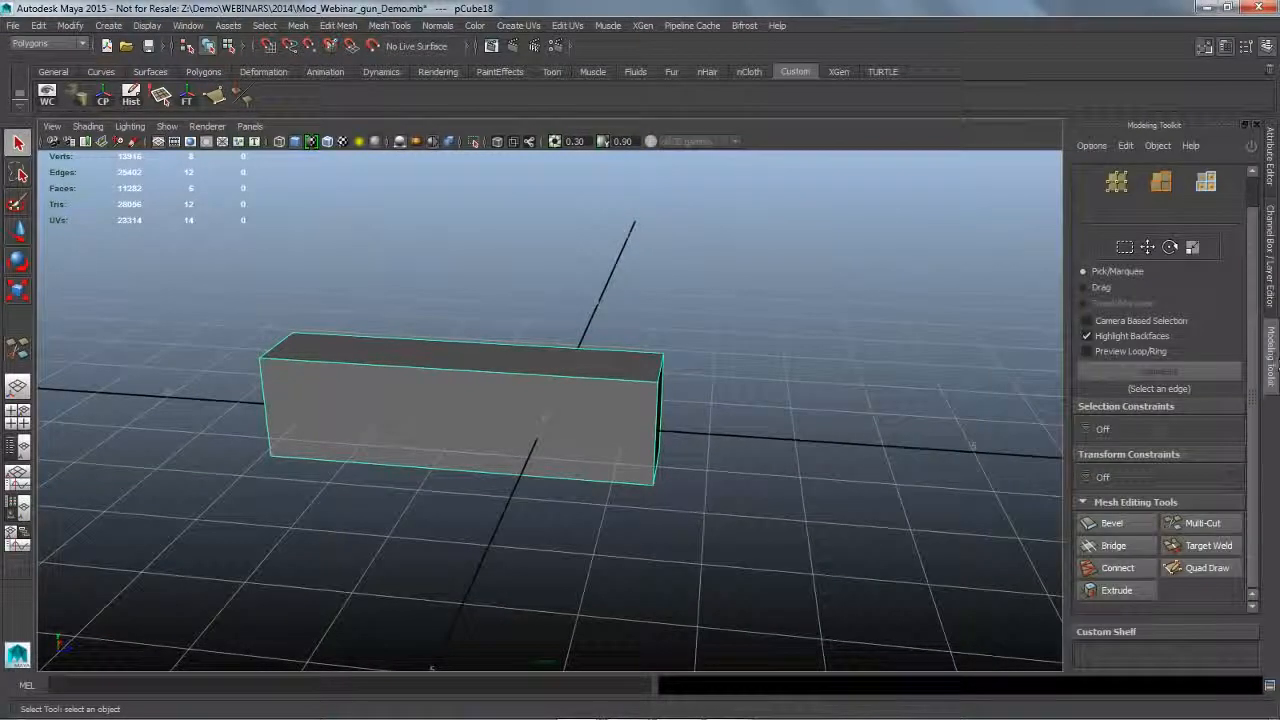
left_click(1220, 527)
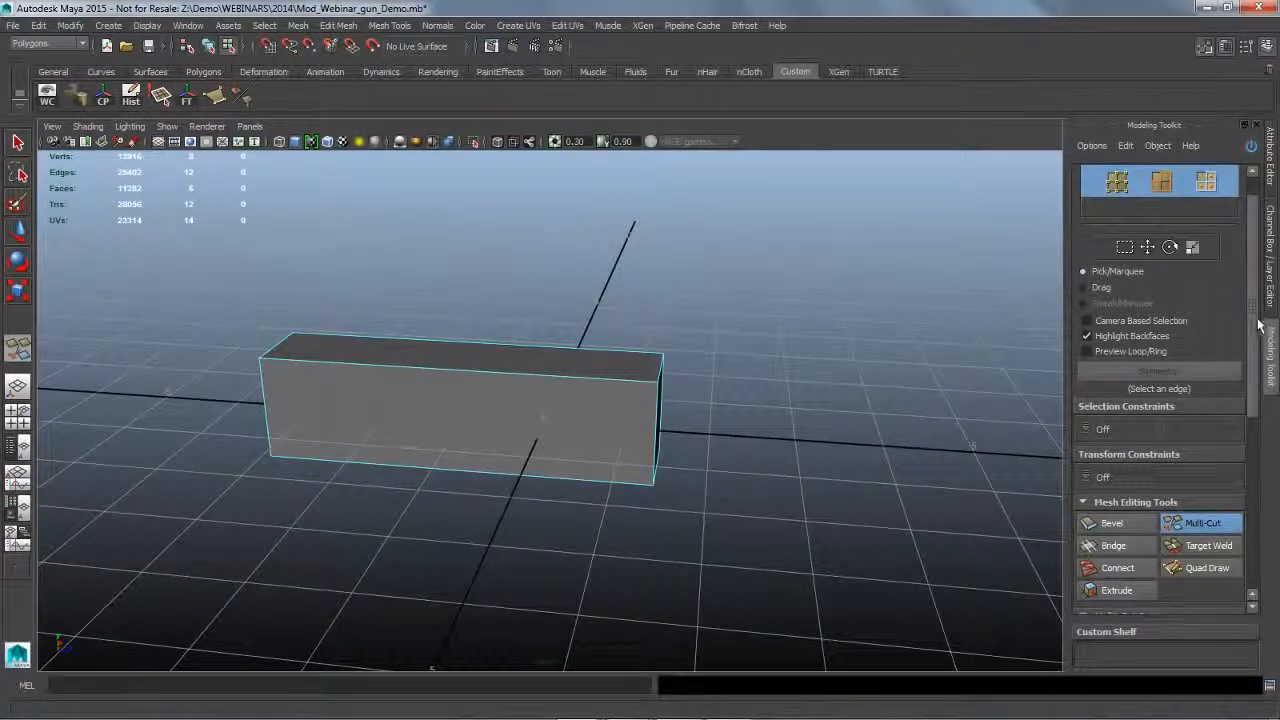
left_click_drag(1258, 325, 1268, 477)
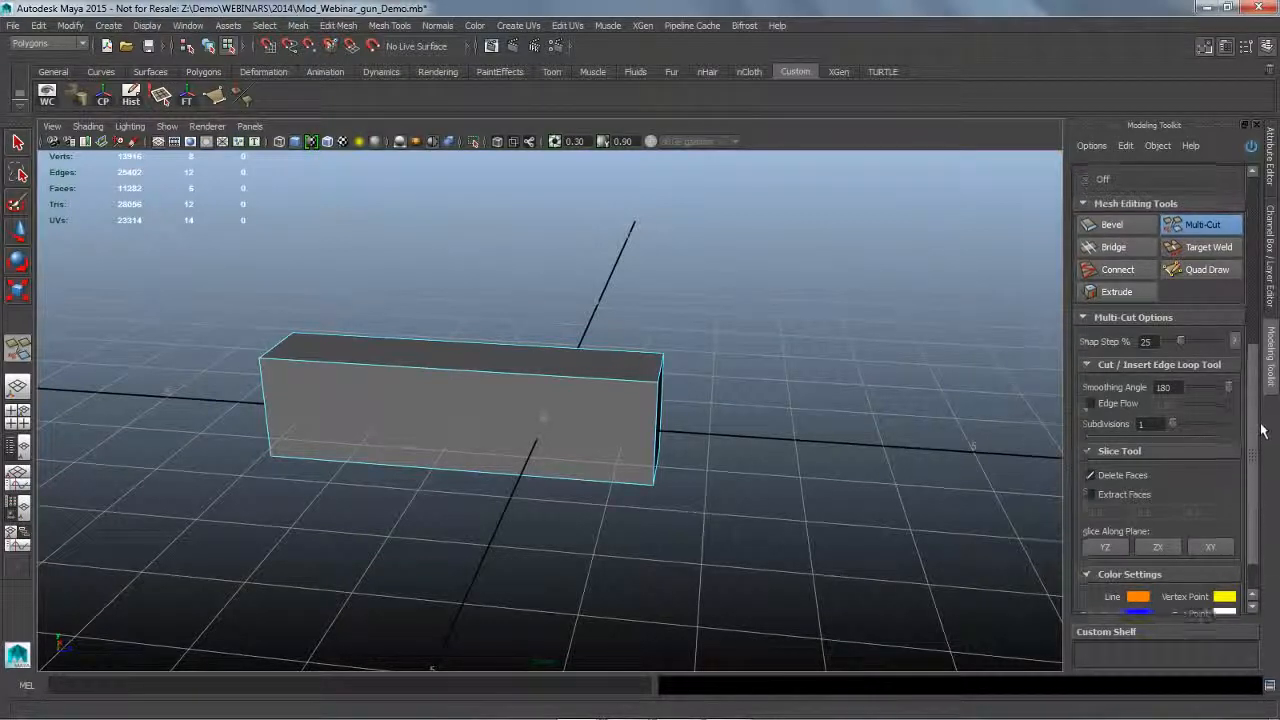
left_click(1090, 435)
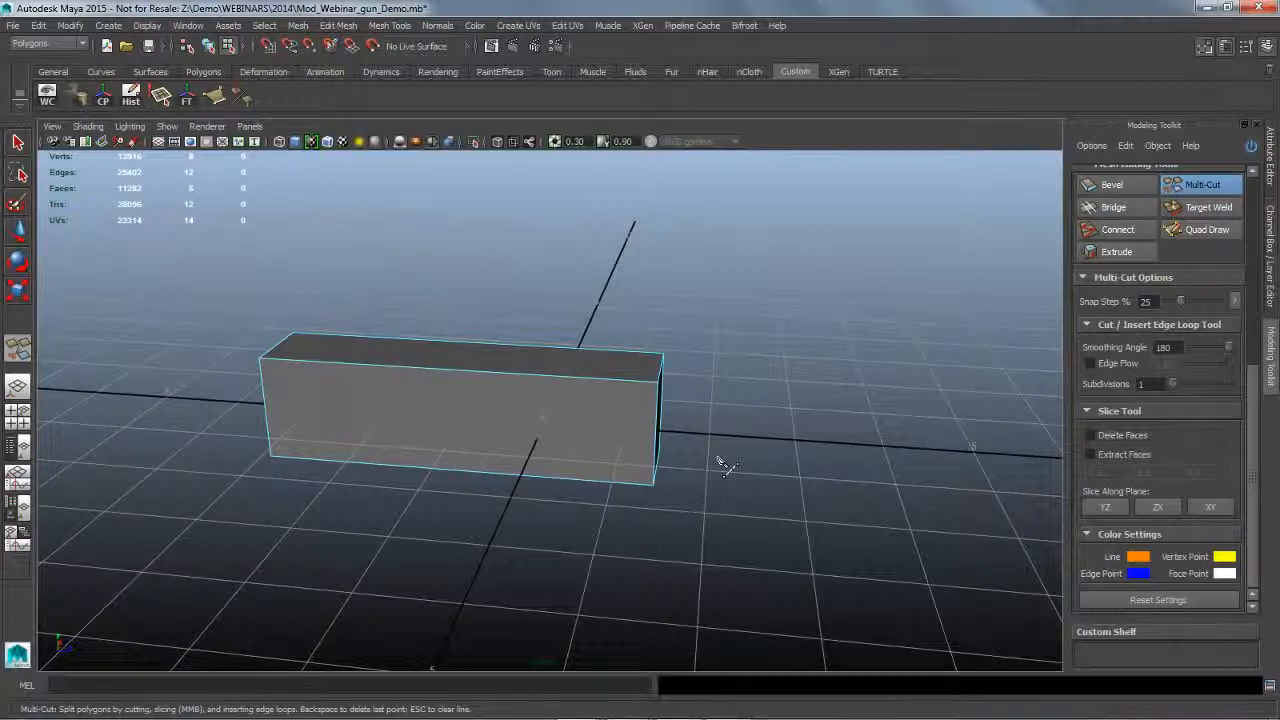
Draw a Multi-Cut path on the front face from its upper right corner through three interior points to its lower right corner.
mouse_move(720, 463)
left_mouse_down("alt")
mouse_move(757, 453)
mouse_move(749, 437)
mouse_move(736, 459)
left_mouse_up("alt")
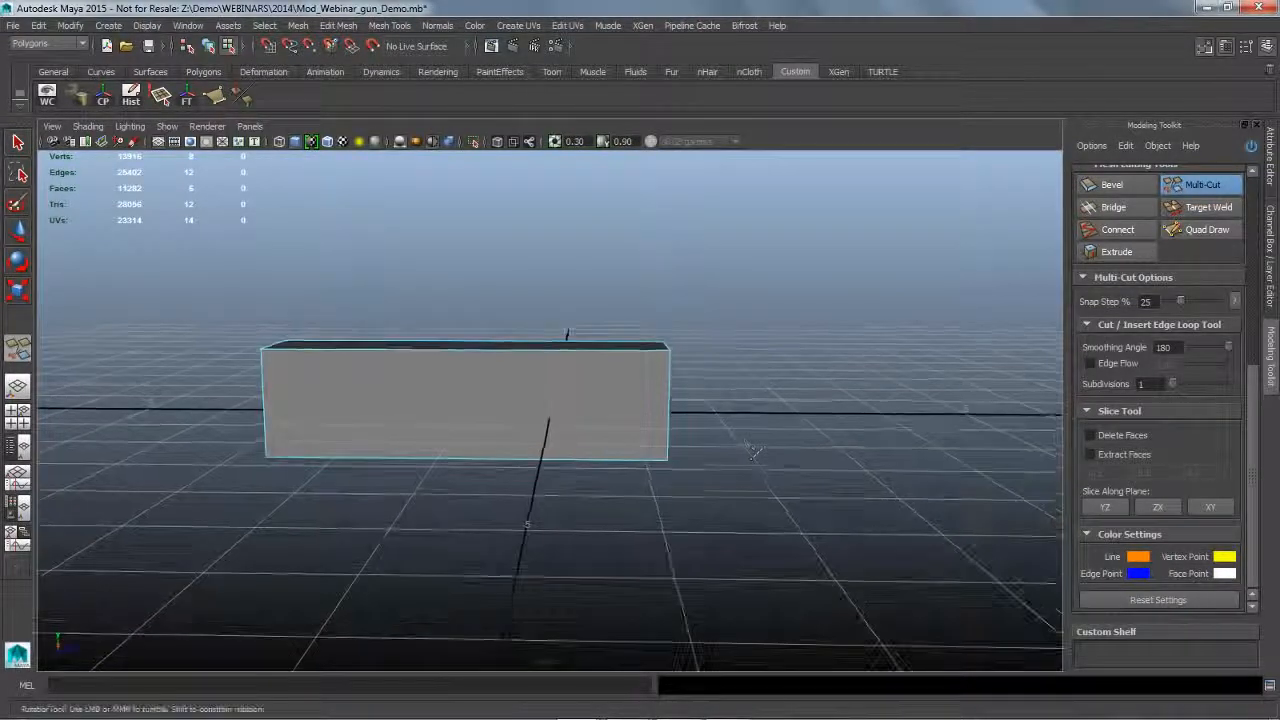
left_click_drag(667, 362, 671, 367, "alt")
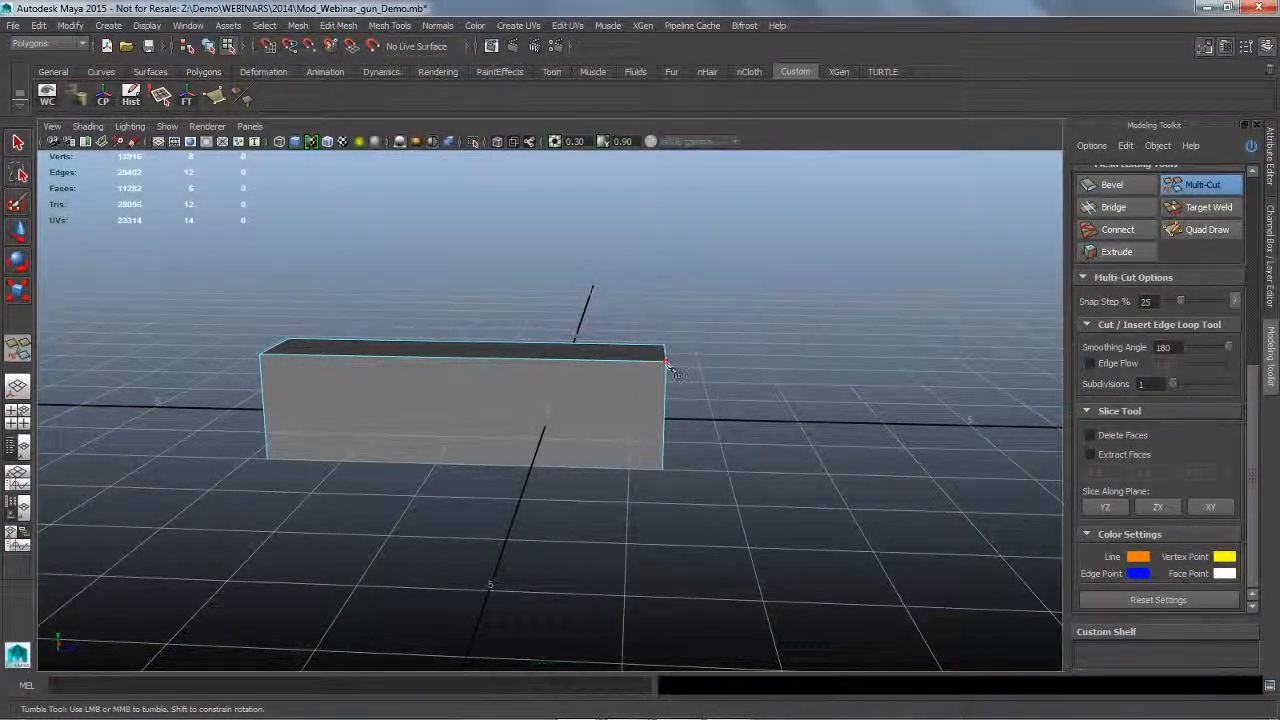
left_click(665, 362)
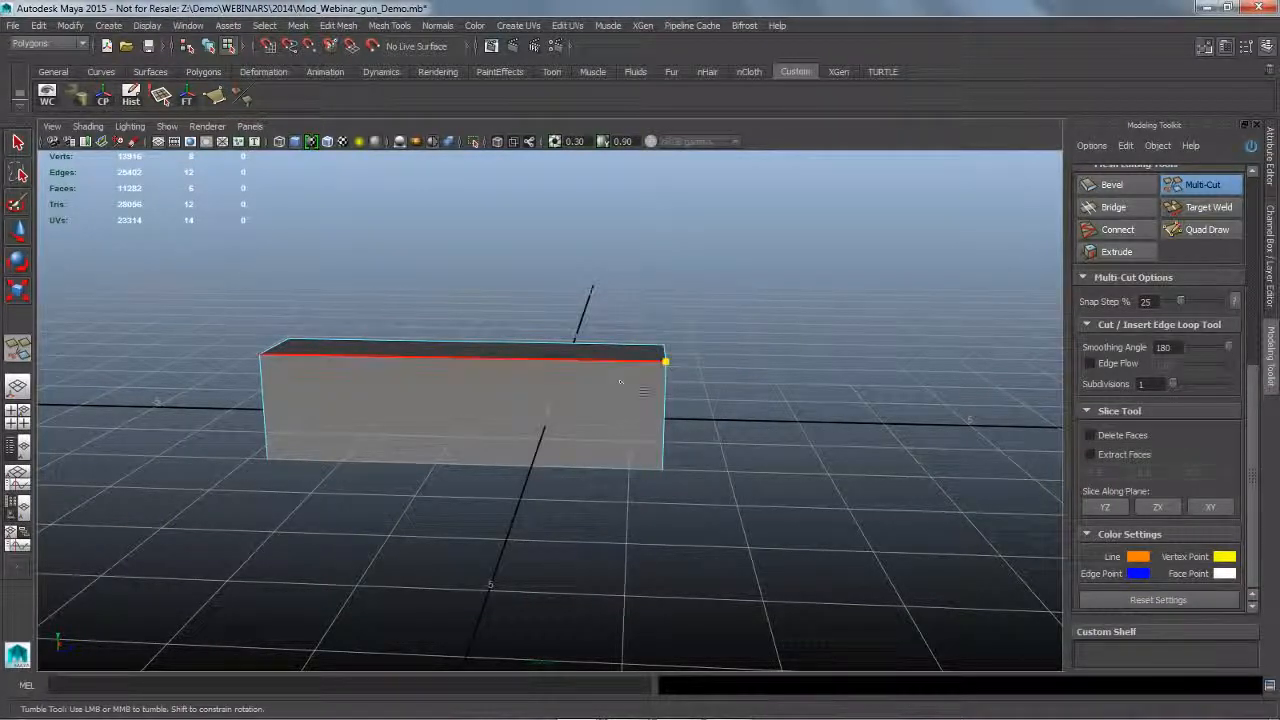
left_click(594, 434)
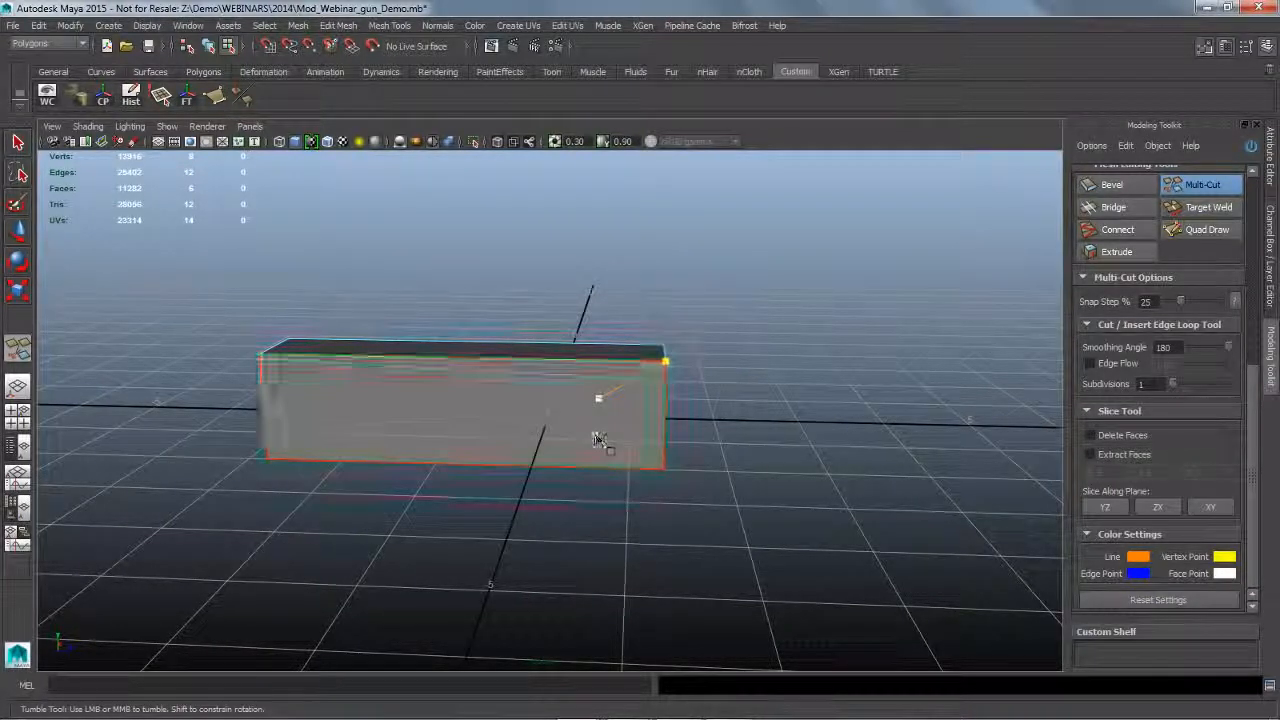
left_click(630, 434)
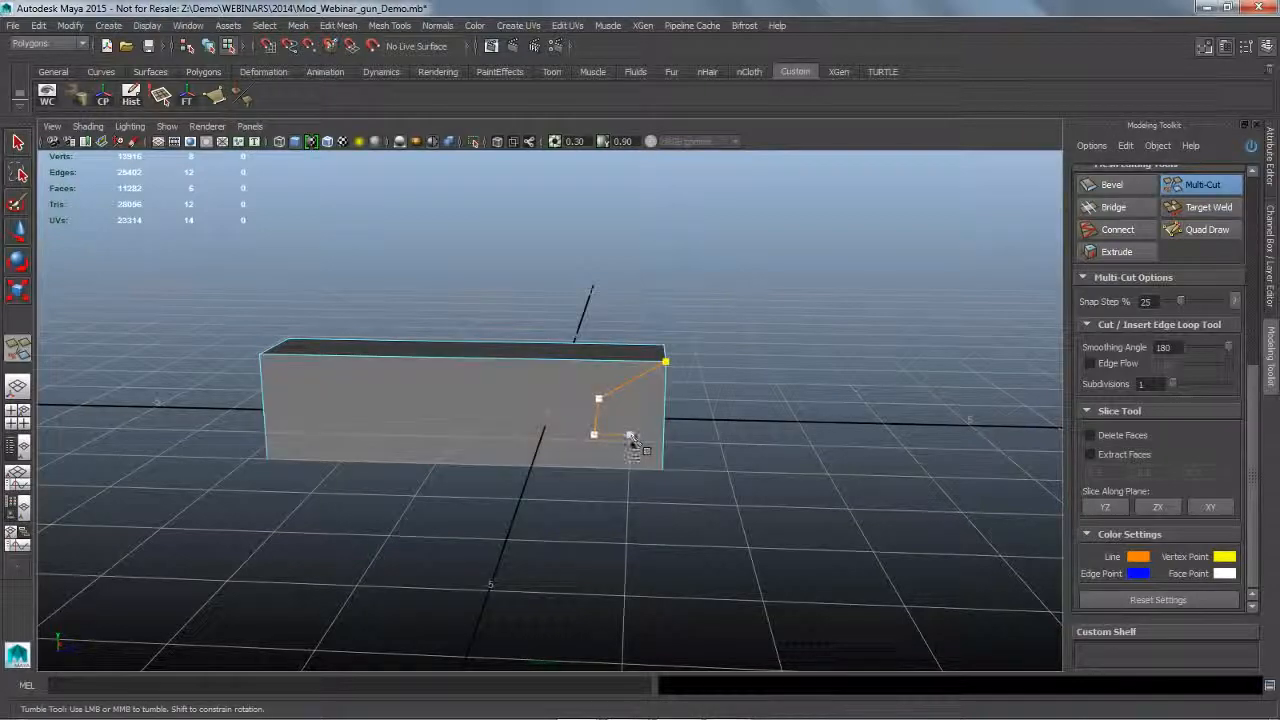
left_click(662, 470)
Reposition the path's three interior points to square up the notch outline before applying the cut.
left_click_drag(811, 482, 820, 509, "alt")
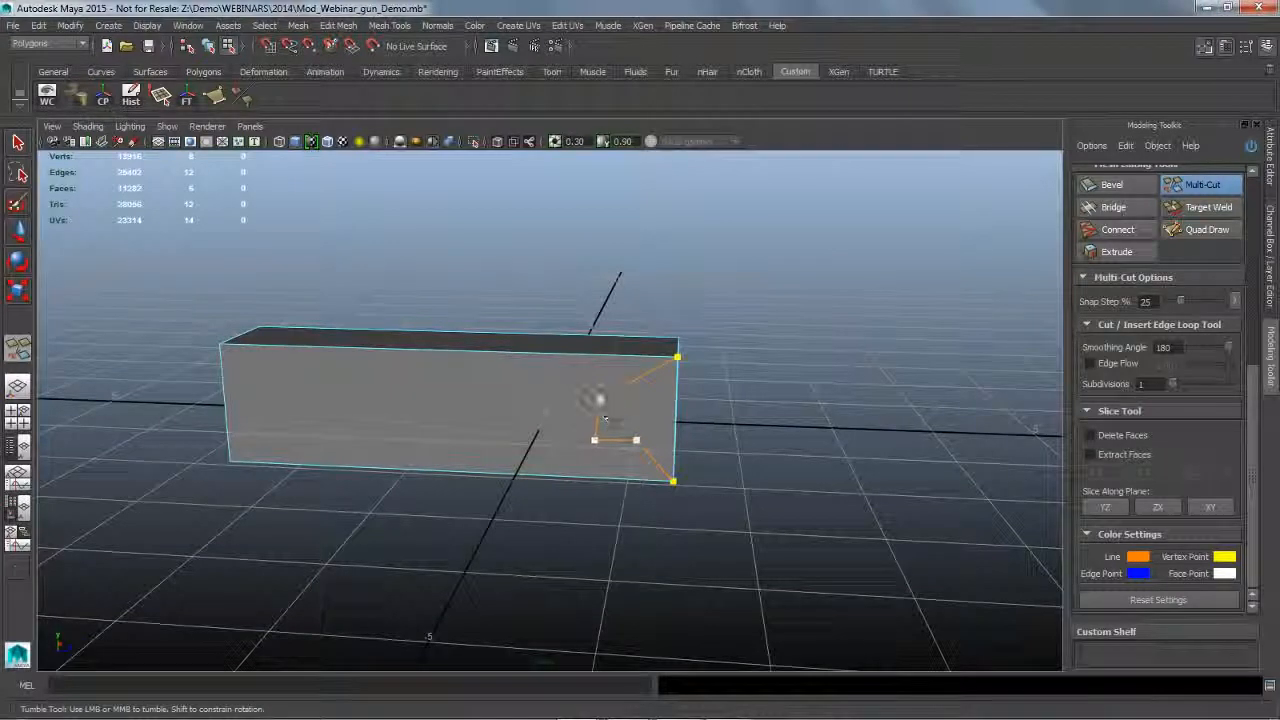
left_click_drag(607, 406, 590, 388)
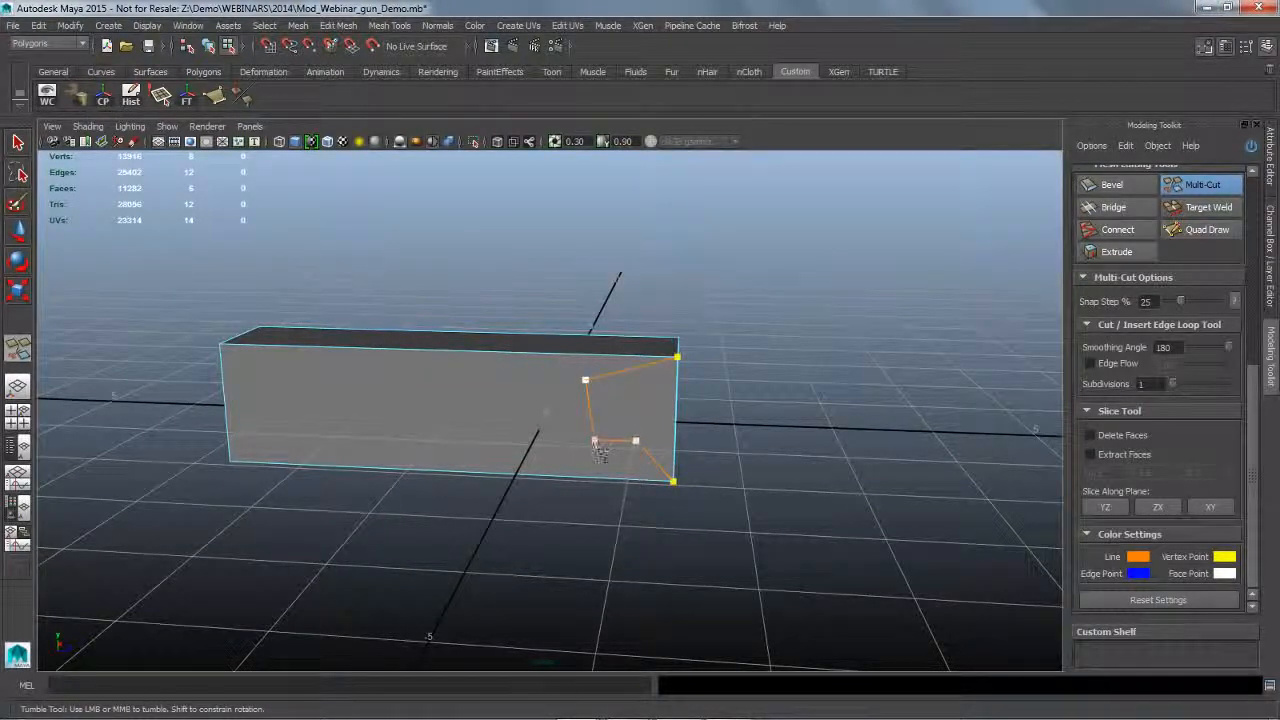
left_click_drag(594, 441, 635, 414)
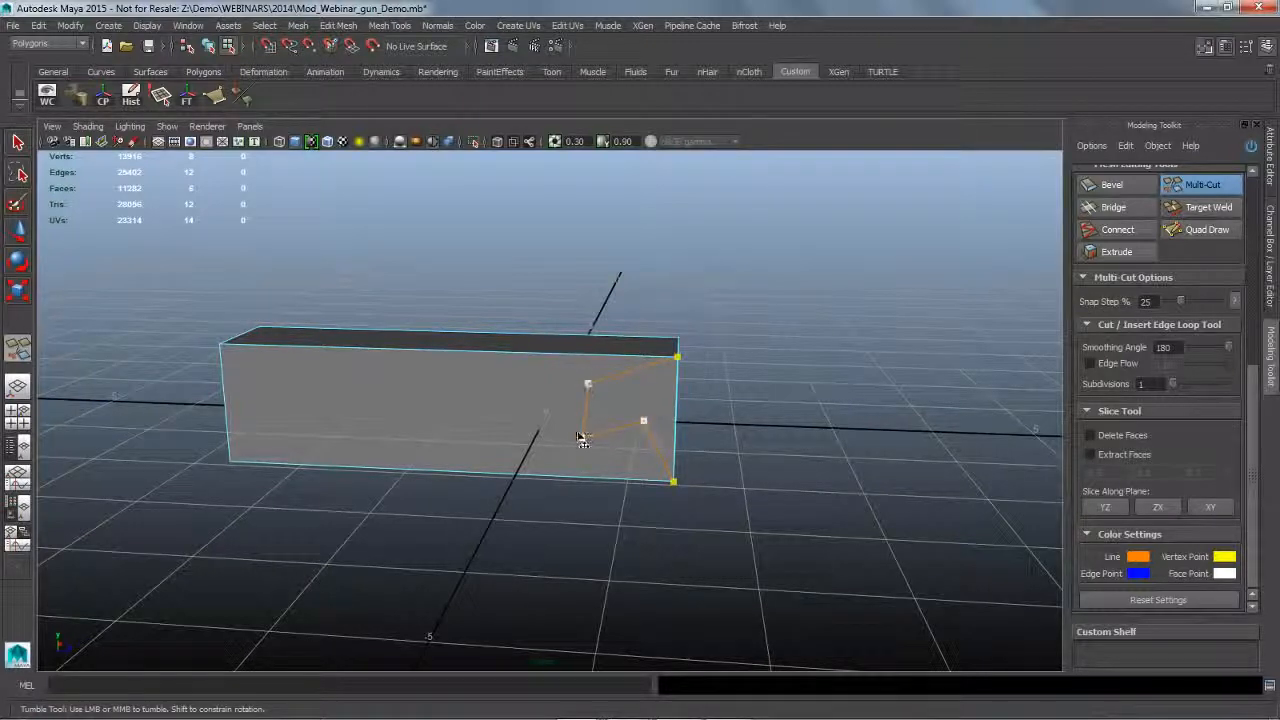
left_click_drag(646, 424, 644, 437)
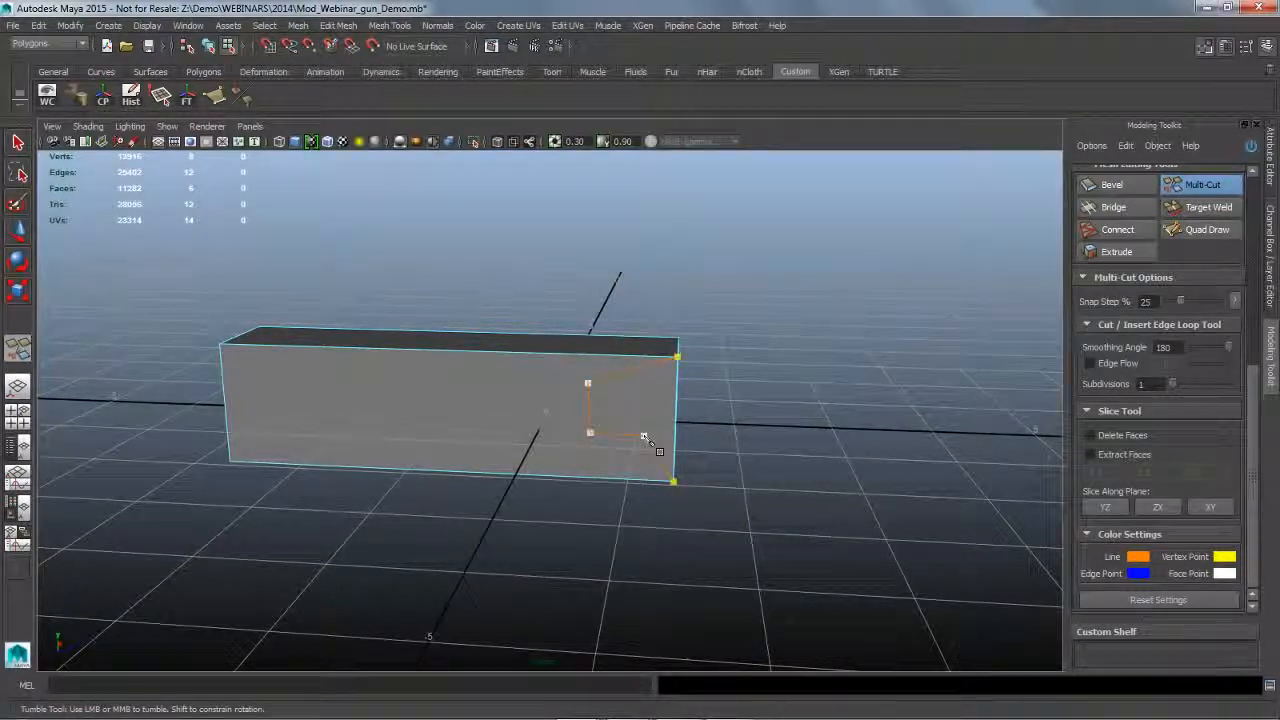
left_click_drag(591, 388, 595, 387)
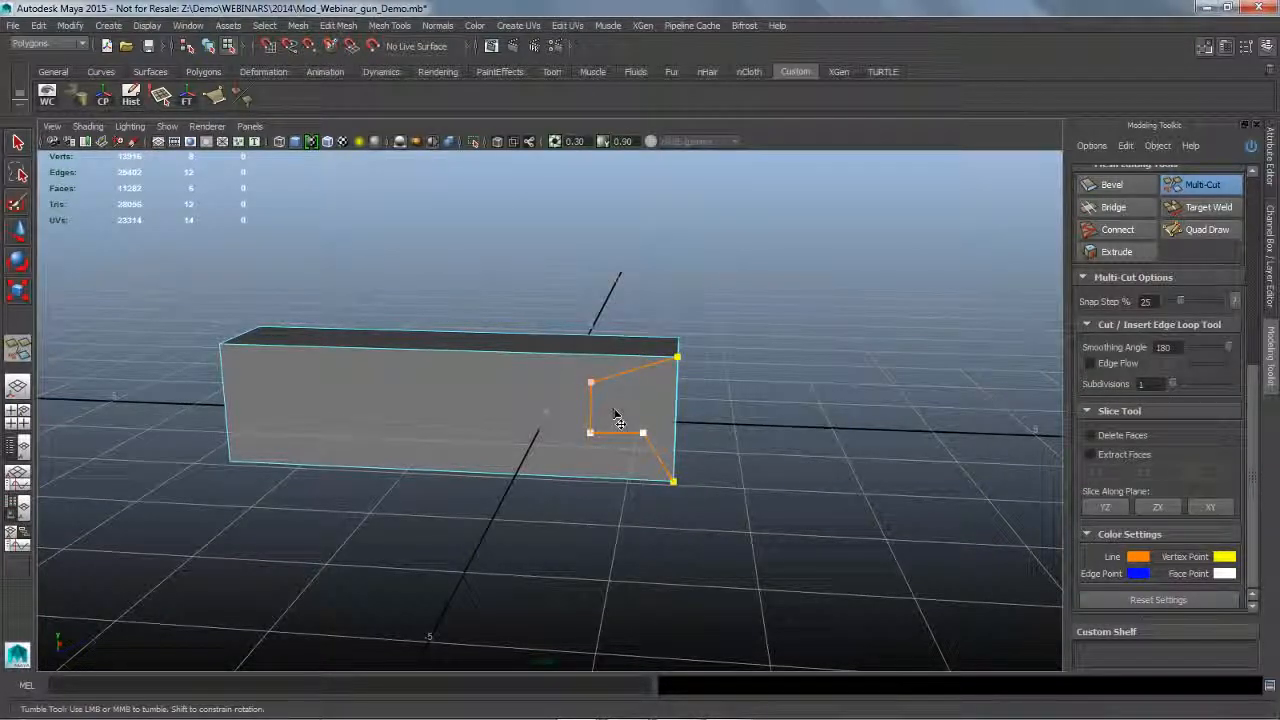
Apply the notch-shaped cut to the front face and undo it.
right_click(612, 410)
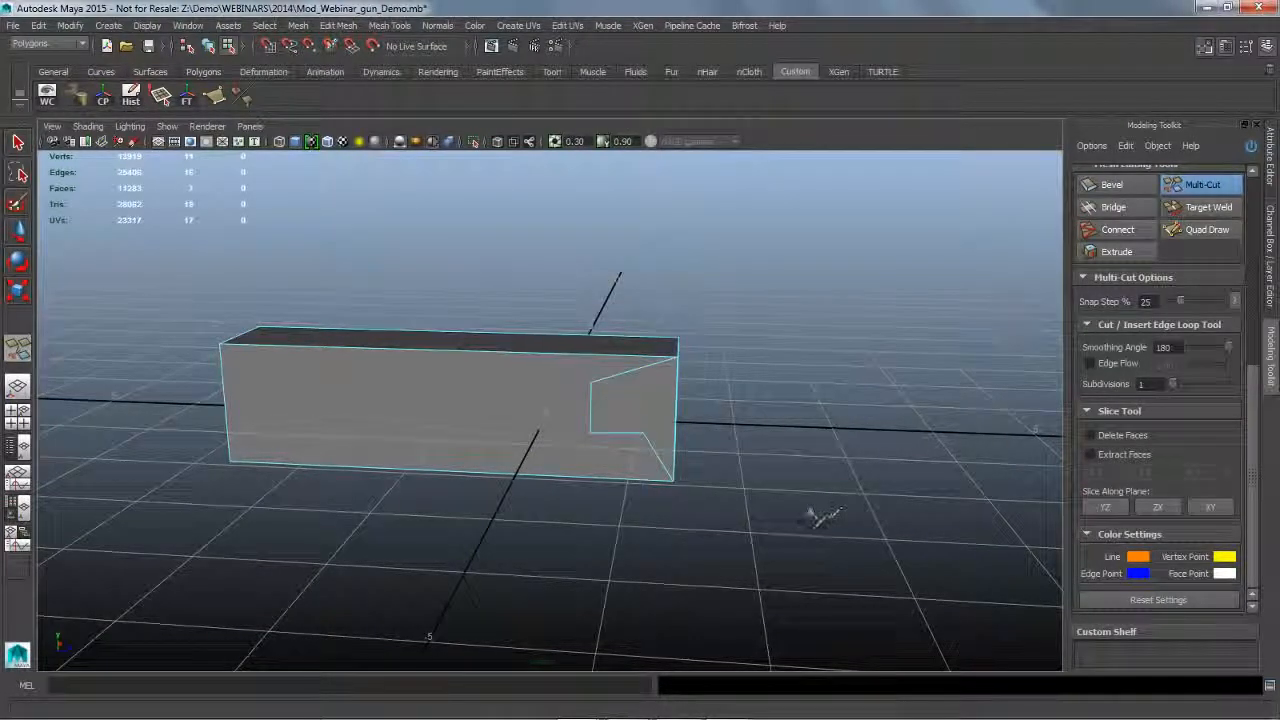
mouse_move(822, 516)
left_mouse_down("alt")
mouse_move(800, 517)
mouse_move(812, 514)
left_mouse_up("alt")
key("ctrl+z")
Start a snapped cut at the midpoint of the front face's right vertical edge, trying and undoing a second point on its bottom edge.
left_click(680, 477)
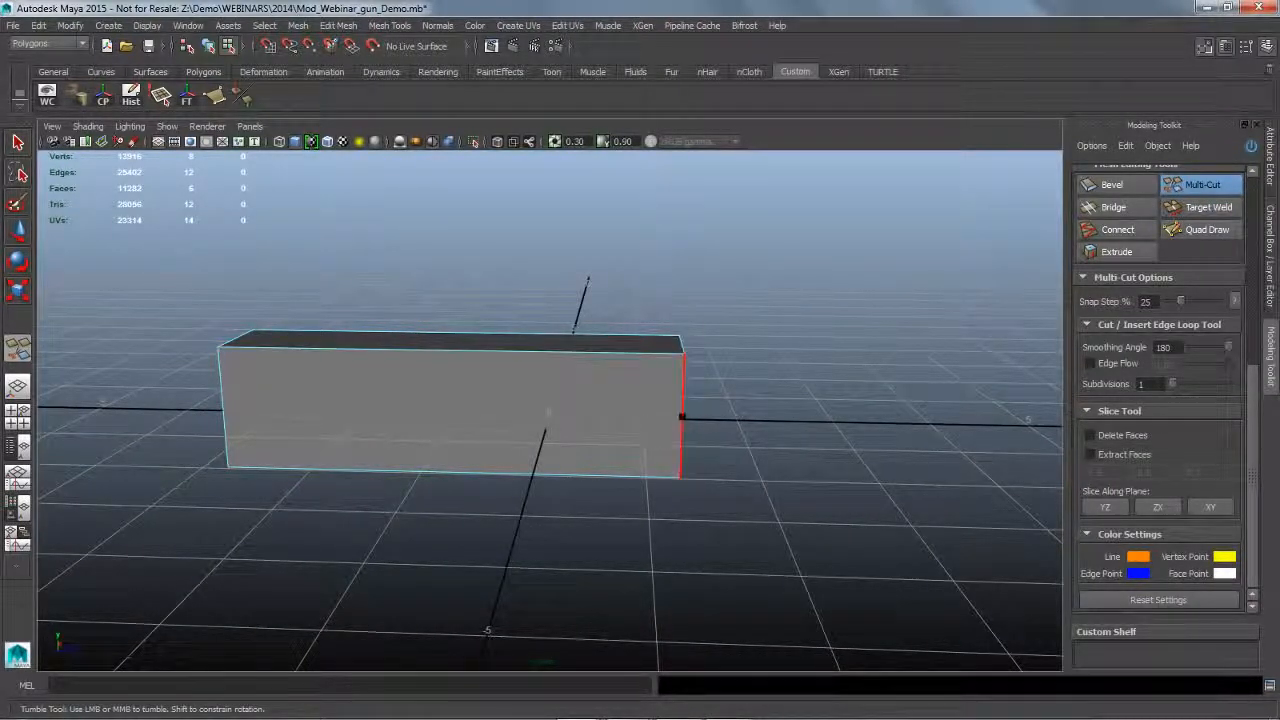
left_click(642, 421)
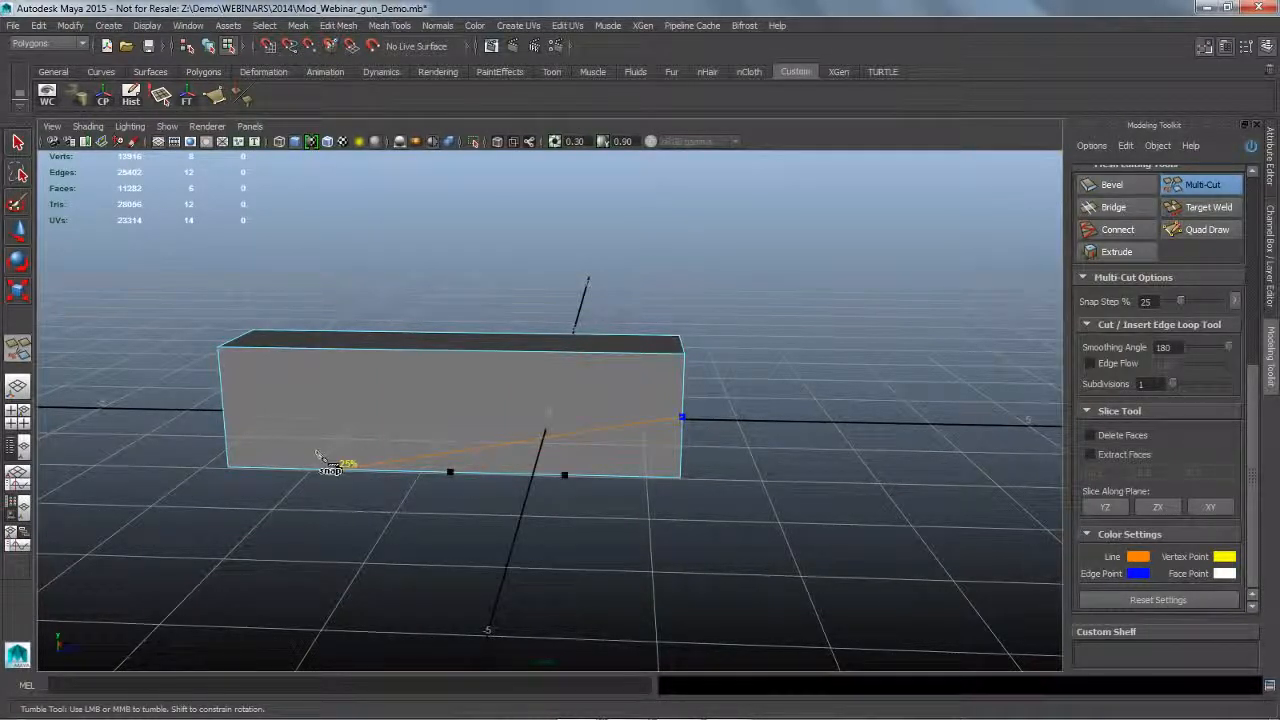
left_click(585, 455)
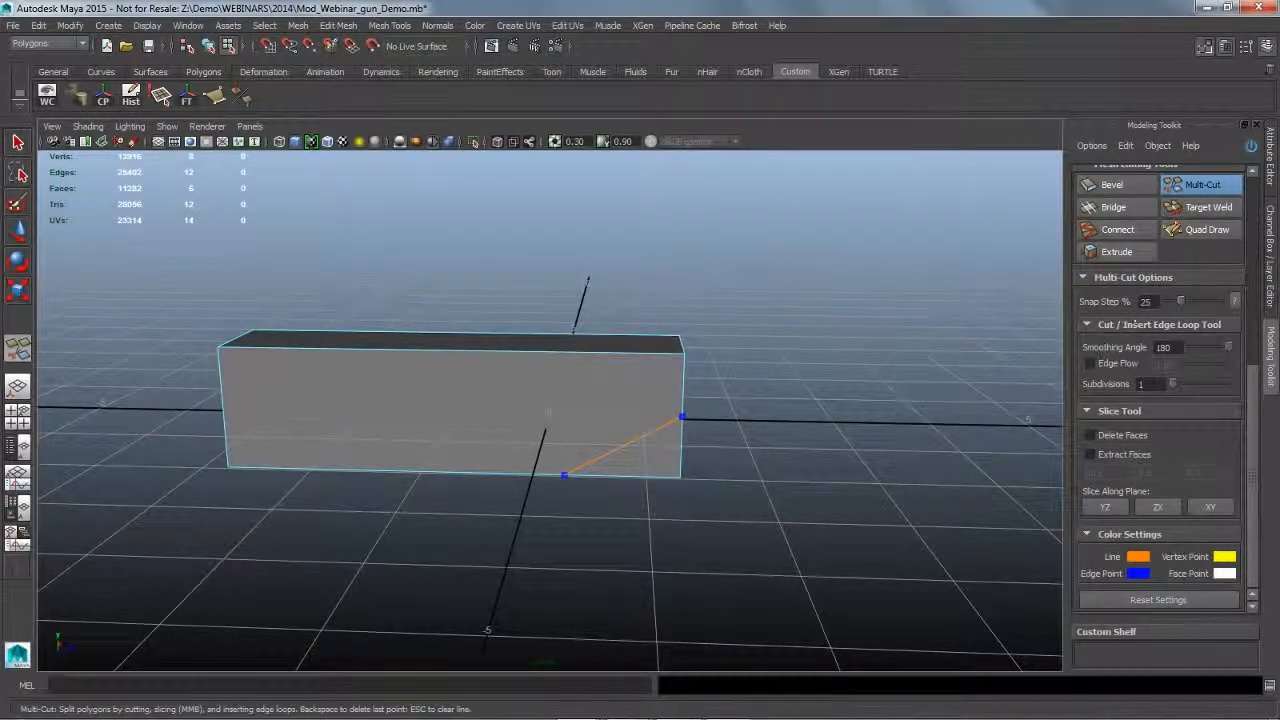
left_click_drag(796, 407, 744, 459, "alt")
key("ctrl+z")
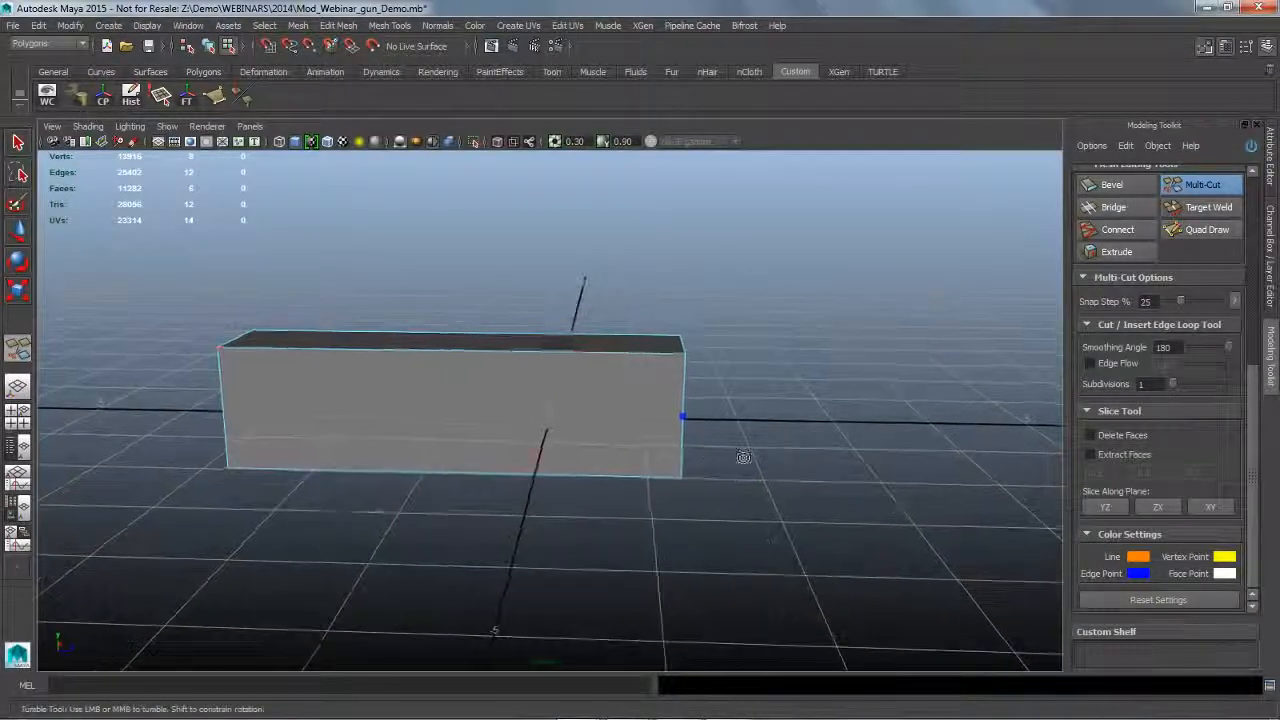
Try extending the cut path through five interior points across the front face, and undo those points.
left_click(591, 410)
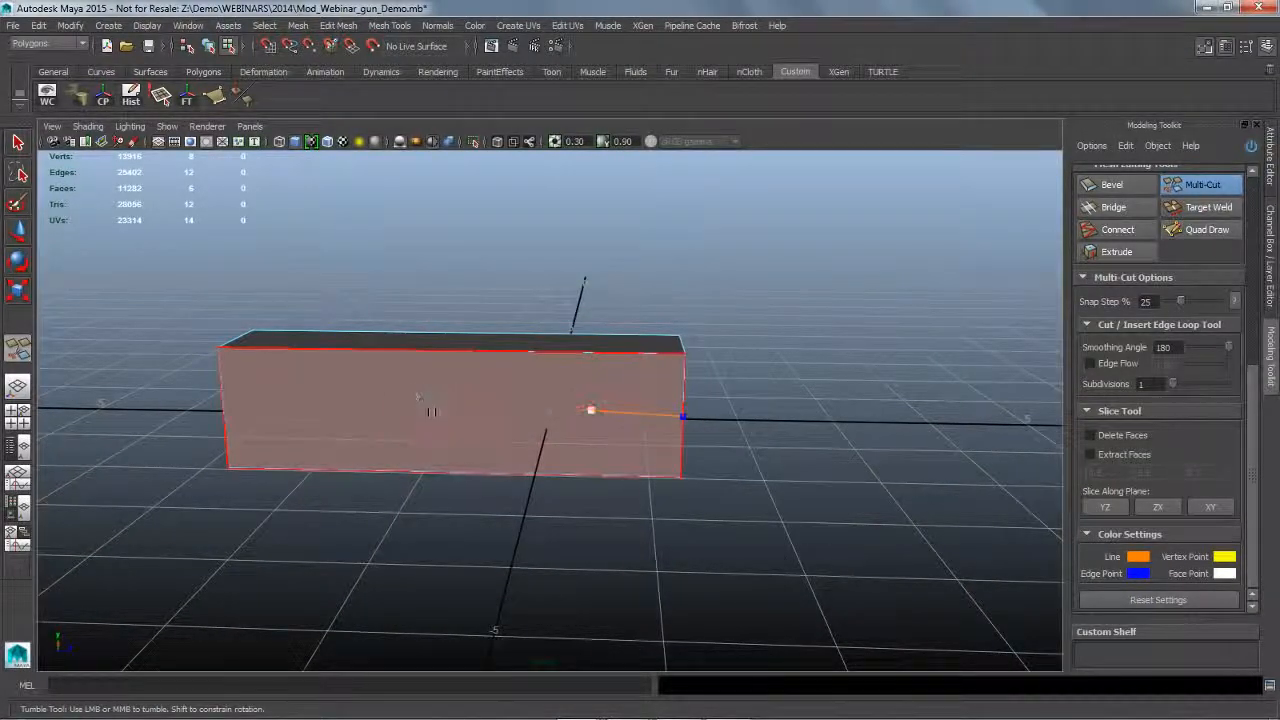
left_click(413, 392)
left_click(419, 424)
left_click(512, 445)
left_click(598, 454)
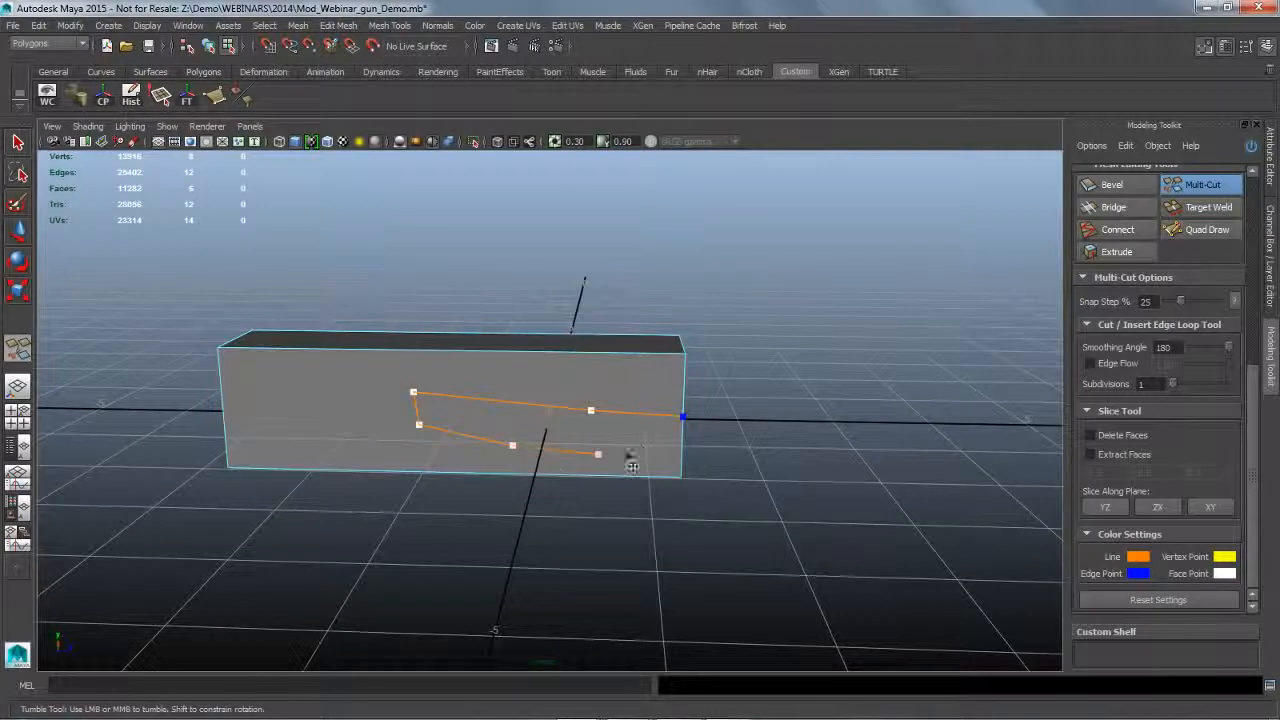
key("Return")
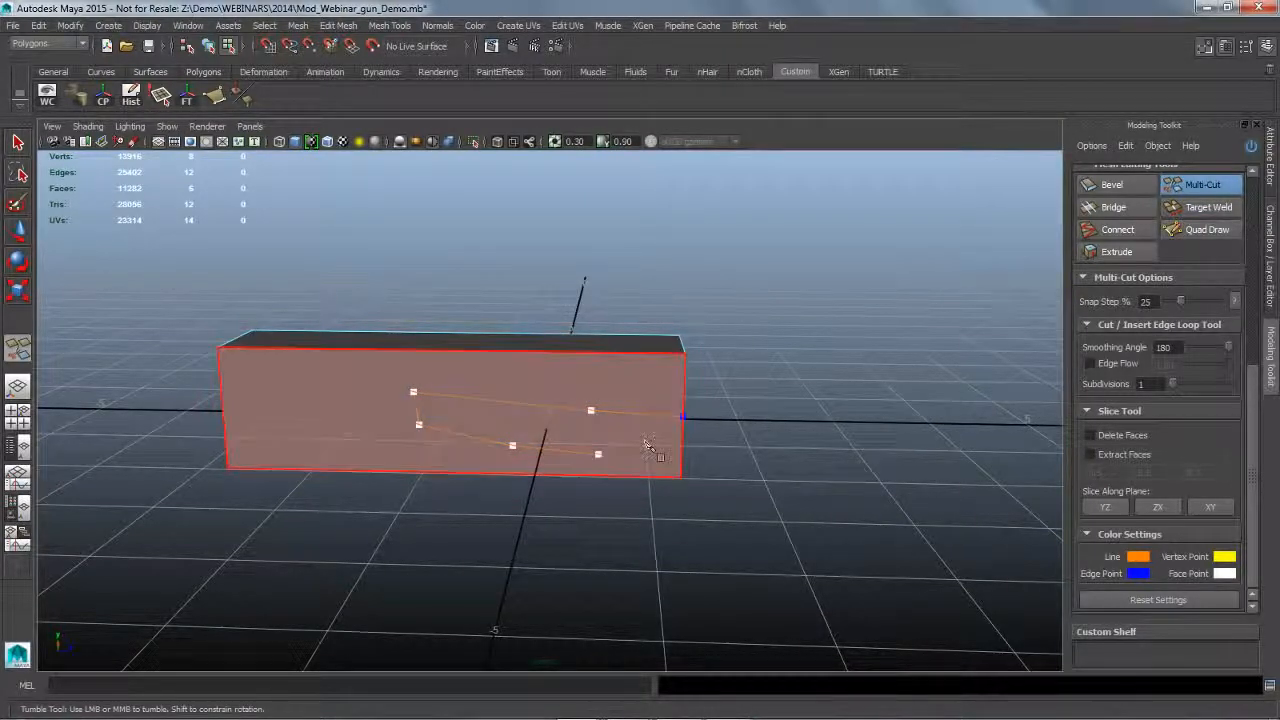
key("ctrl+z")
key("ctrl+z")
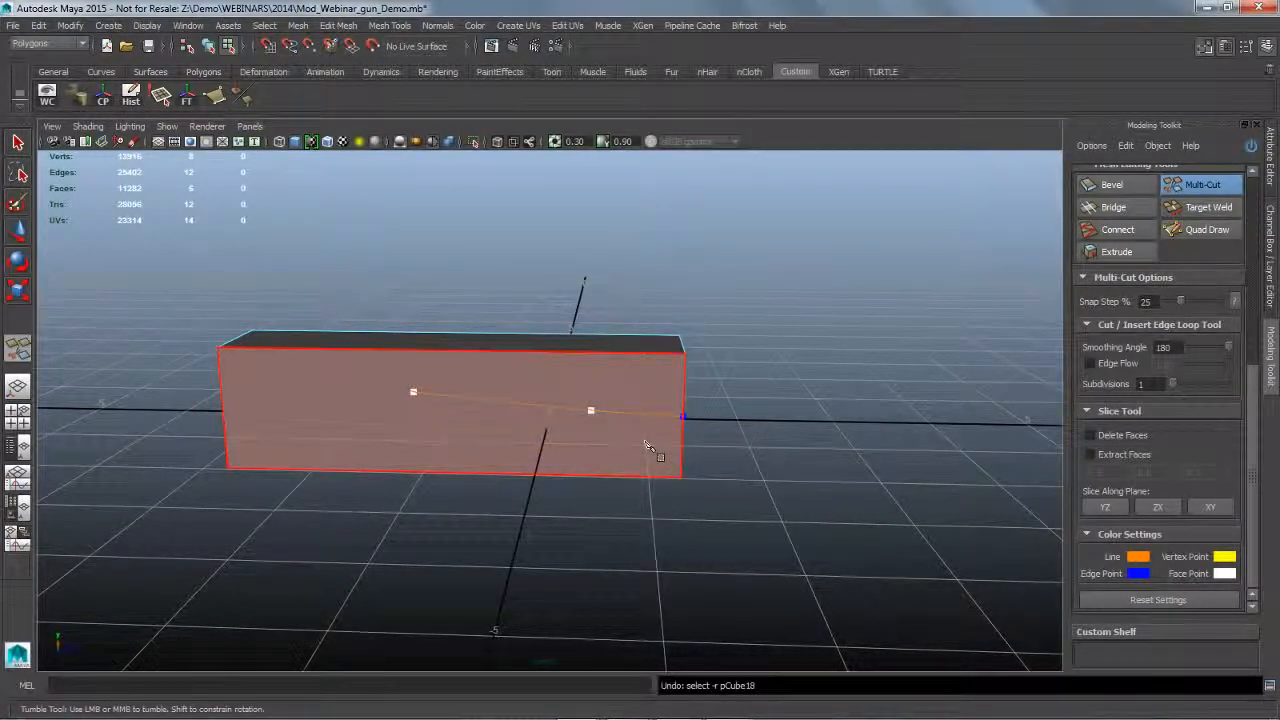
Extend the cut path through four zigzag interior points and end it on the right vertical edge near the lower corner.
left_click_drag(622, 446, 630, 449, "alt")
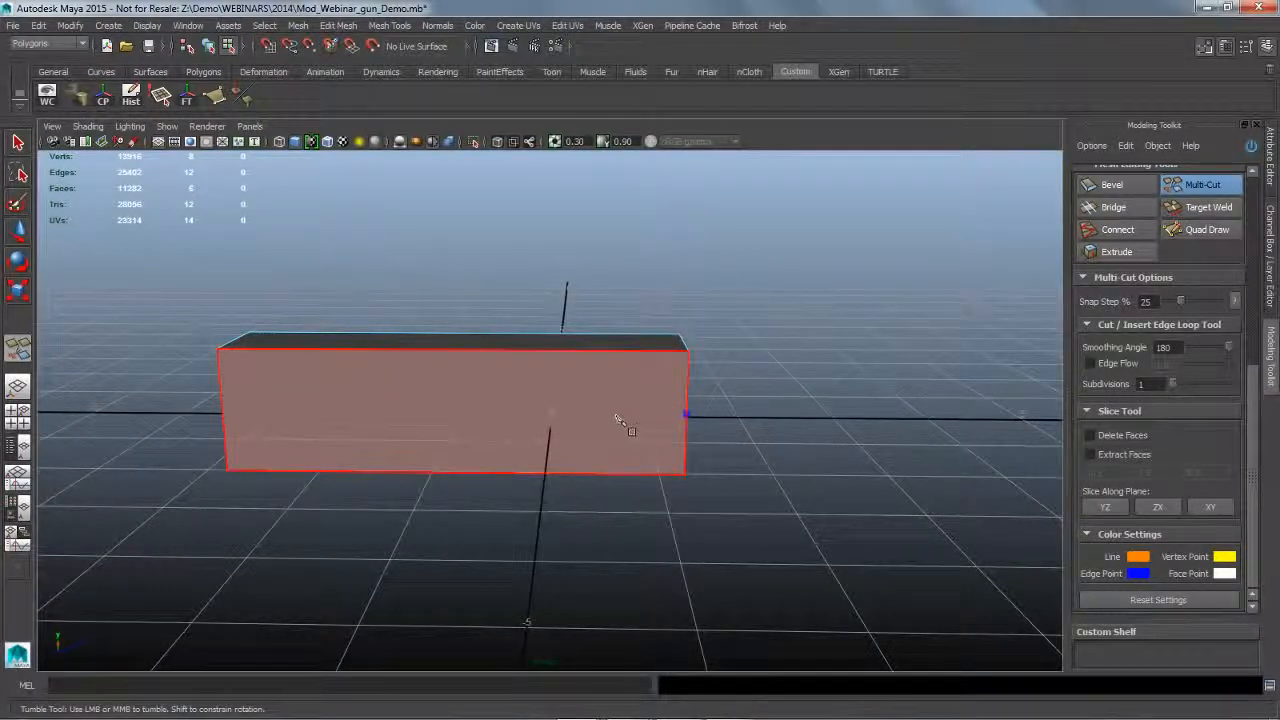
left_click(612, 381)
left_click(525, 401)
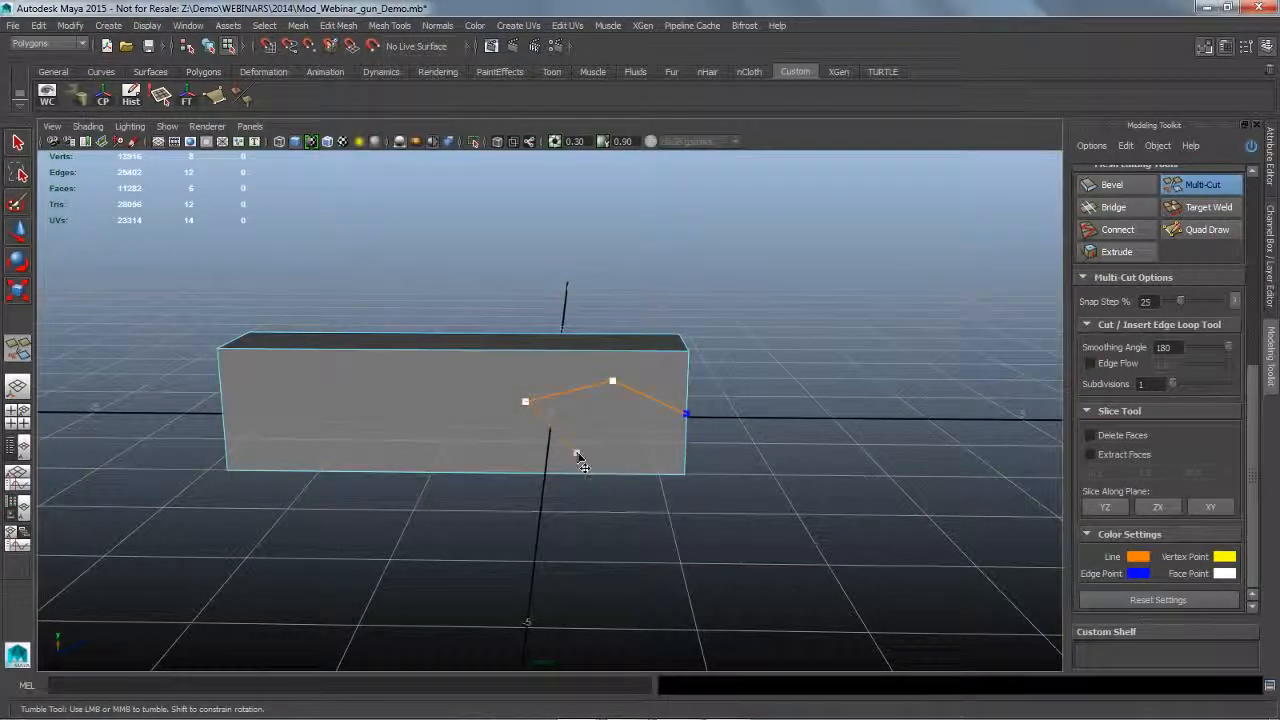
left_click(578, 456)
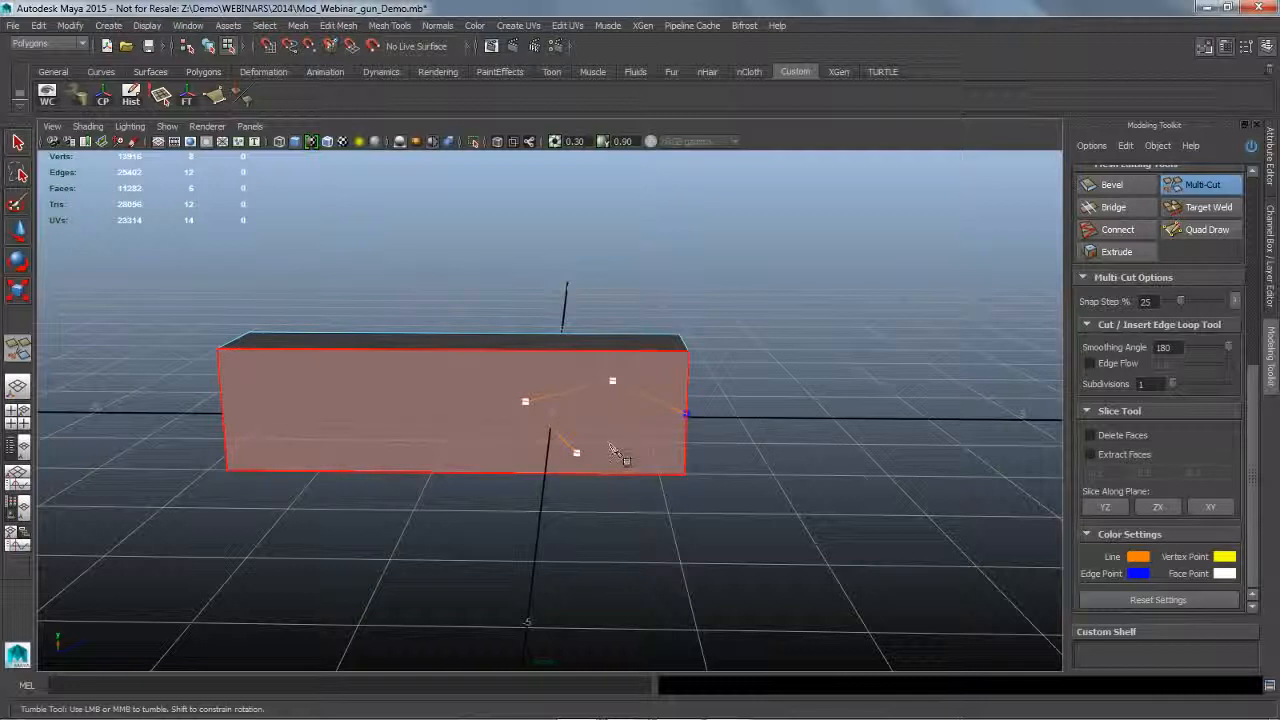
key("shift")
key("shift")
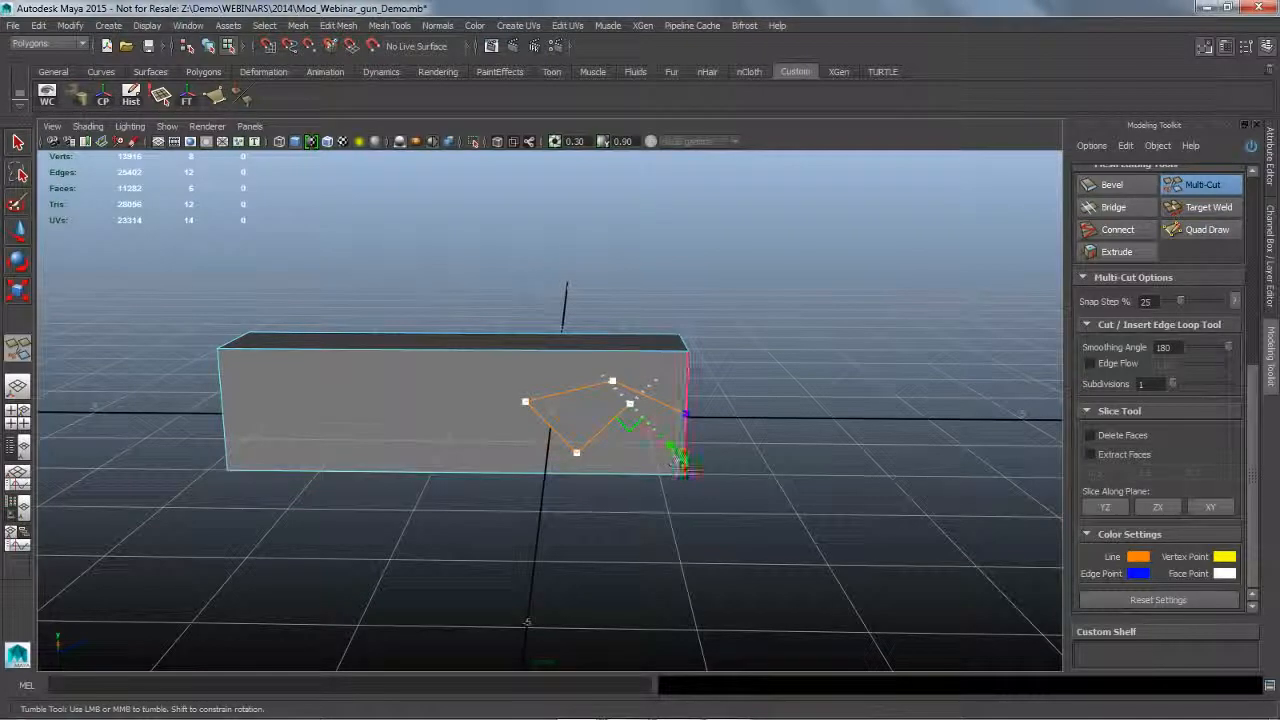
left_click(685, 462)
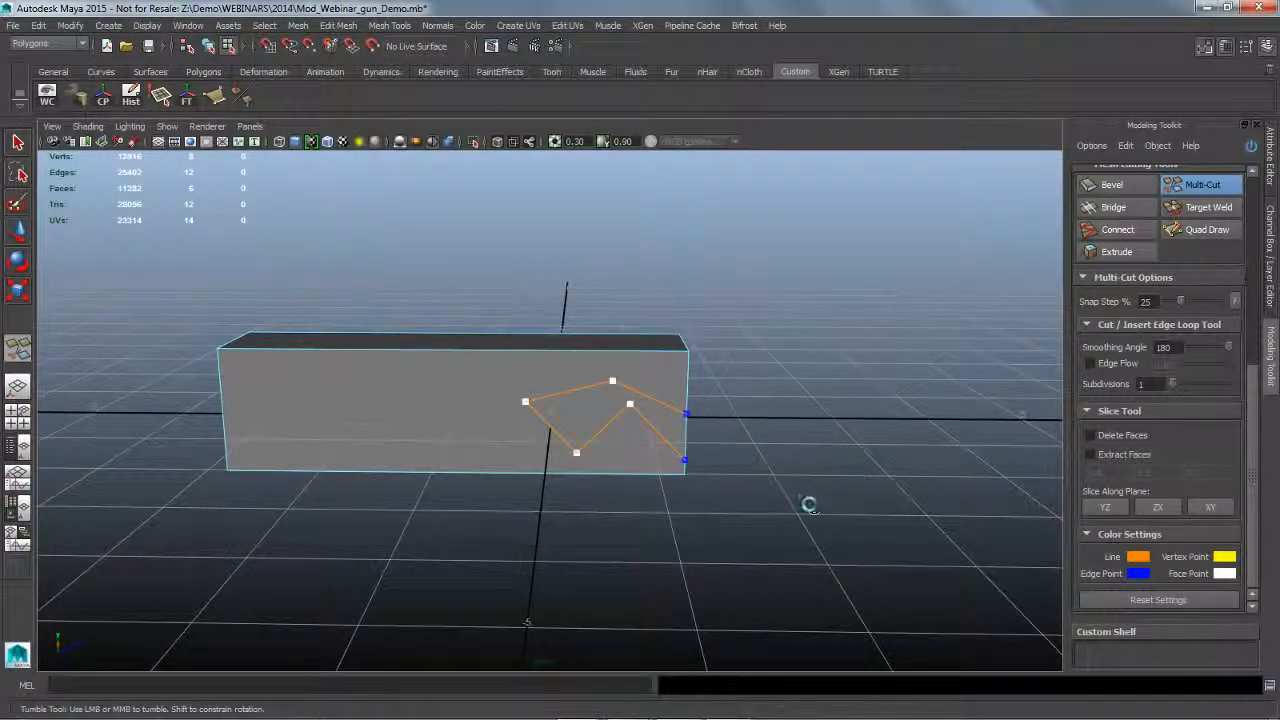
Apply the zigzag cut to the front face and undo it.
key("Return")
key("ctrl+z")
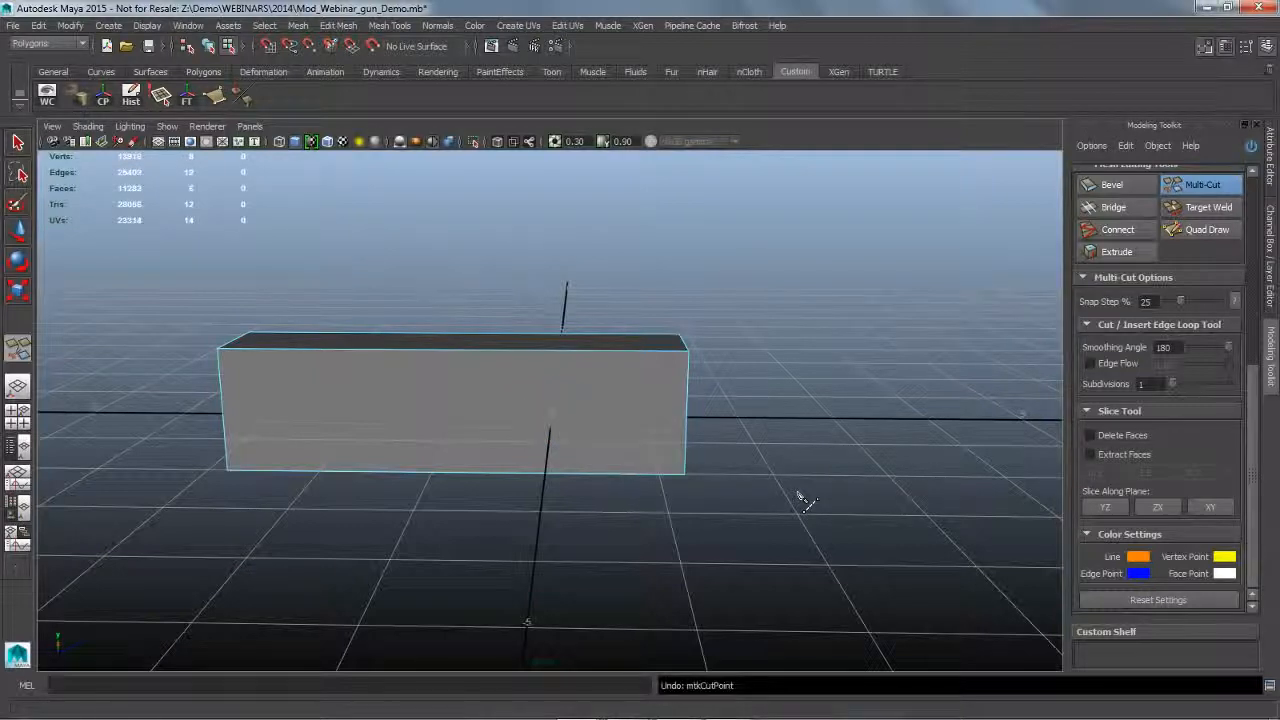
left_click_drag(799, 498, 797, 493, "alt")
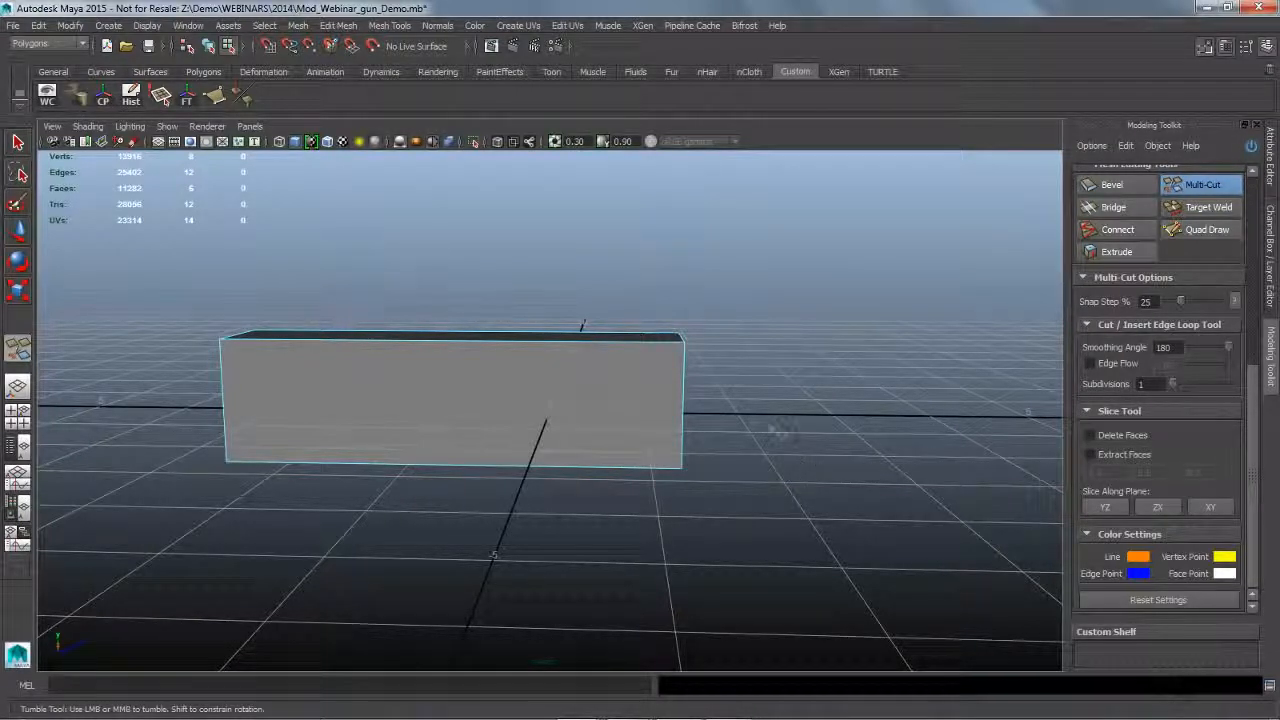
Slice diagonally through the upper right corner of the box in a low front view, and undo the slice.
left_click(681, 468)
left_click_drag(749, 443, 750, 445, "alt")
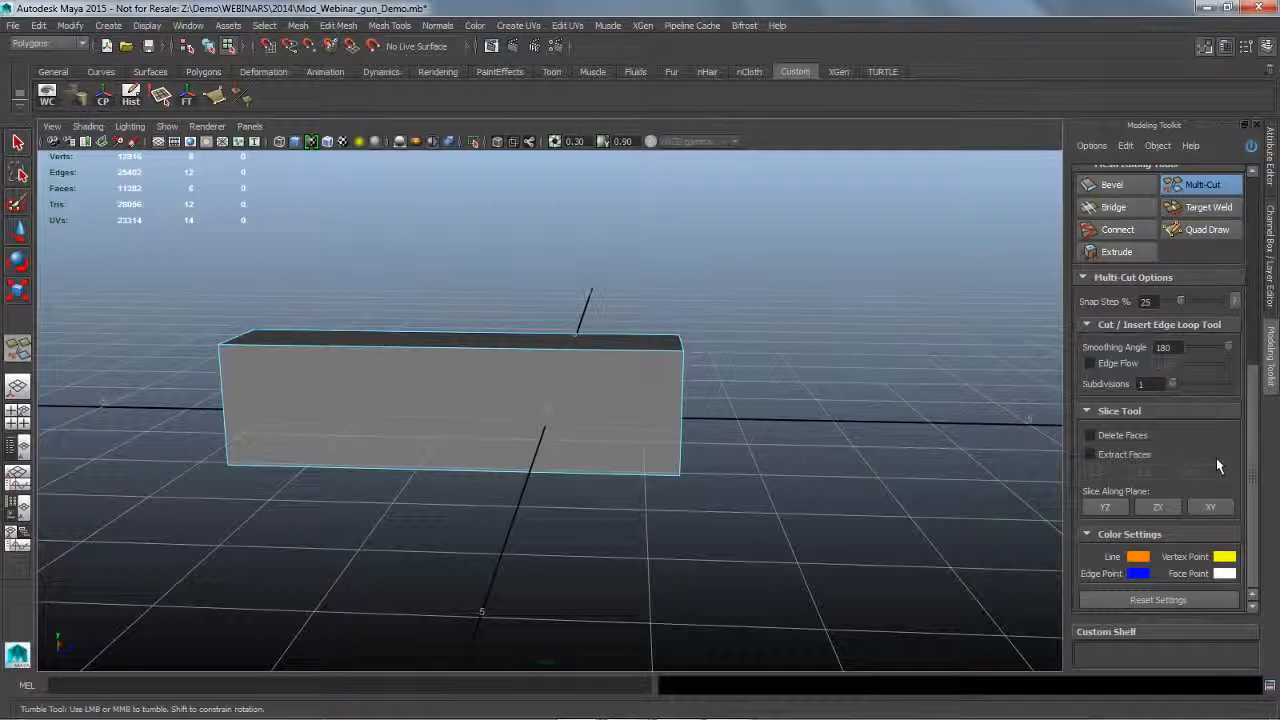
left_click_drag(820, 456, 786, 423, "alt")
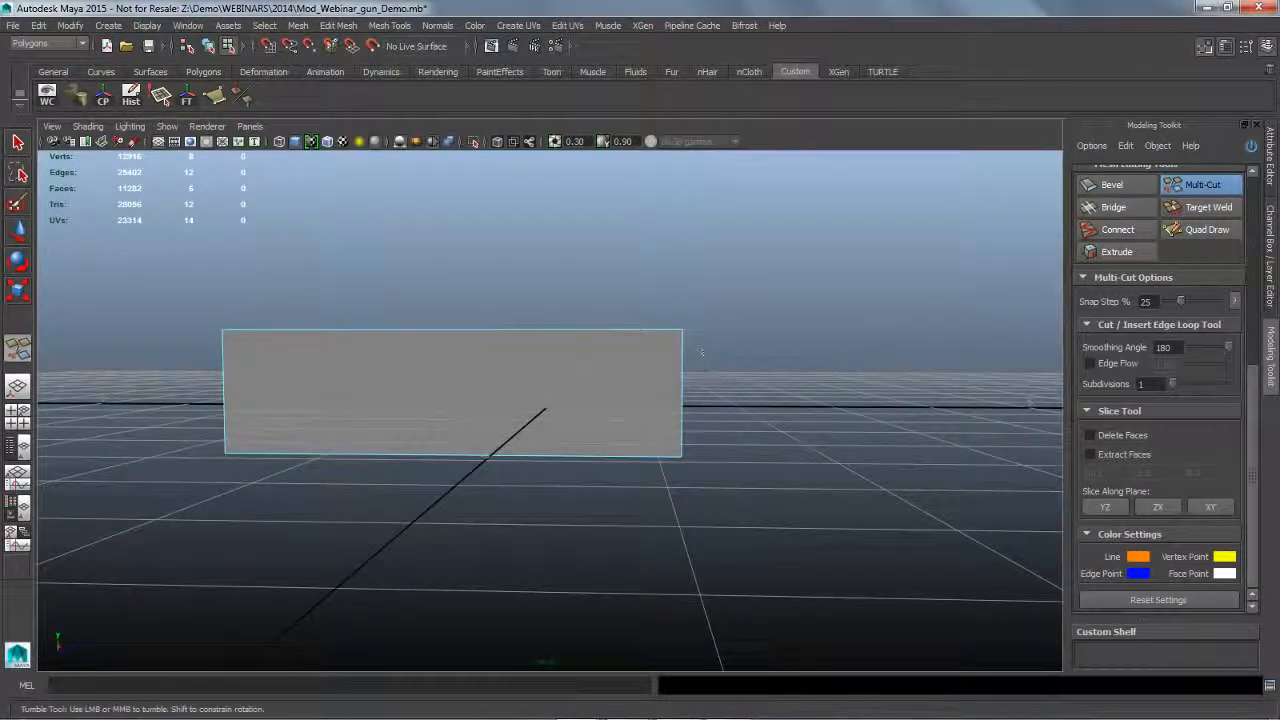
left_click_drag(460, 220, 823, 521)
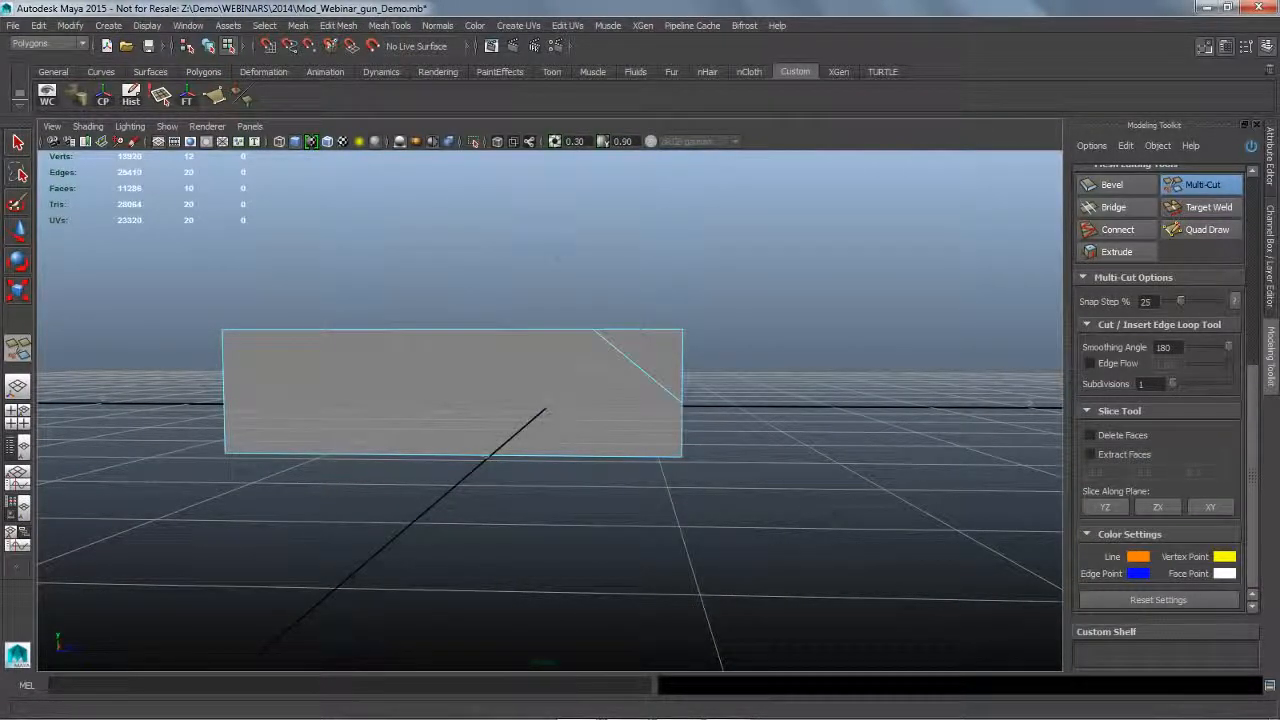
left_click_drag(770, 445, 786, 450)
left_click_drag(684, 392, 827, 474)
key("ctrl+z")
key("ctrl+z")
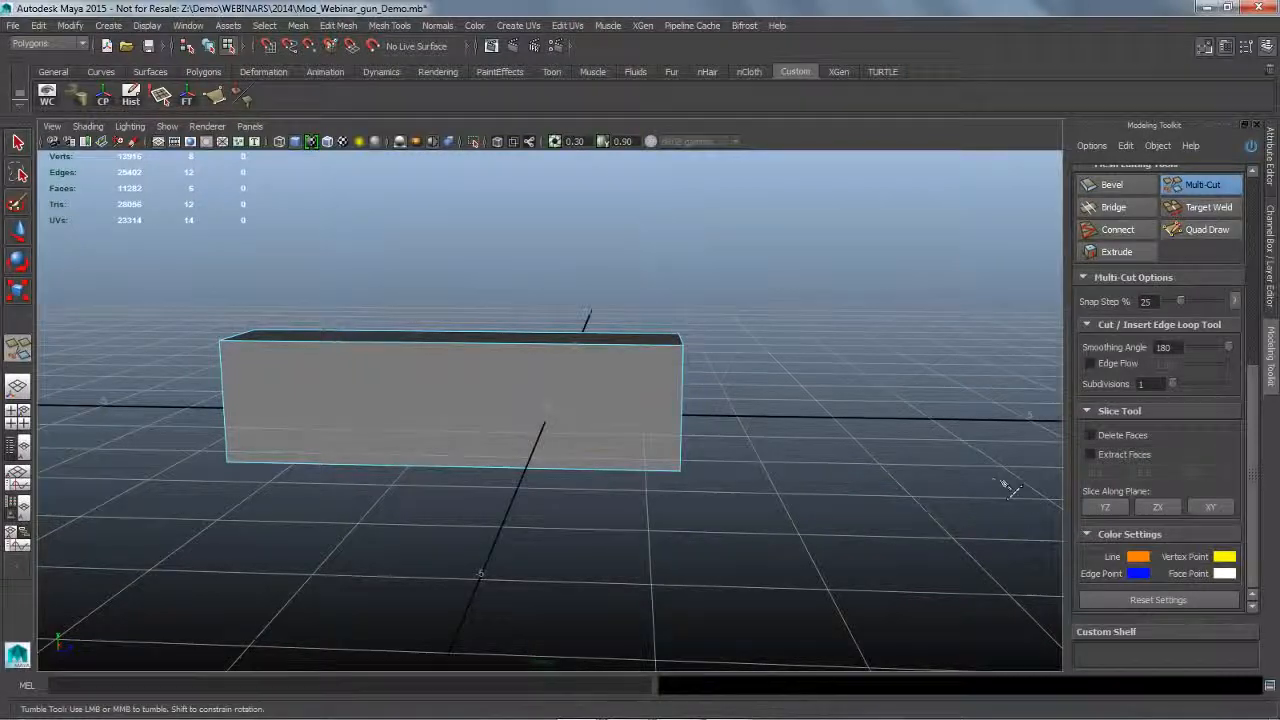
Enable Delete Faces for the Slice tool and slice off the box's upper right corner diagonally.
left_click(1099, 440)
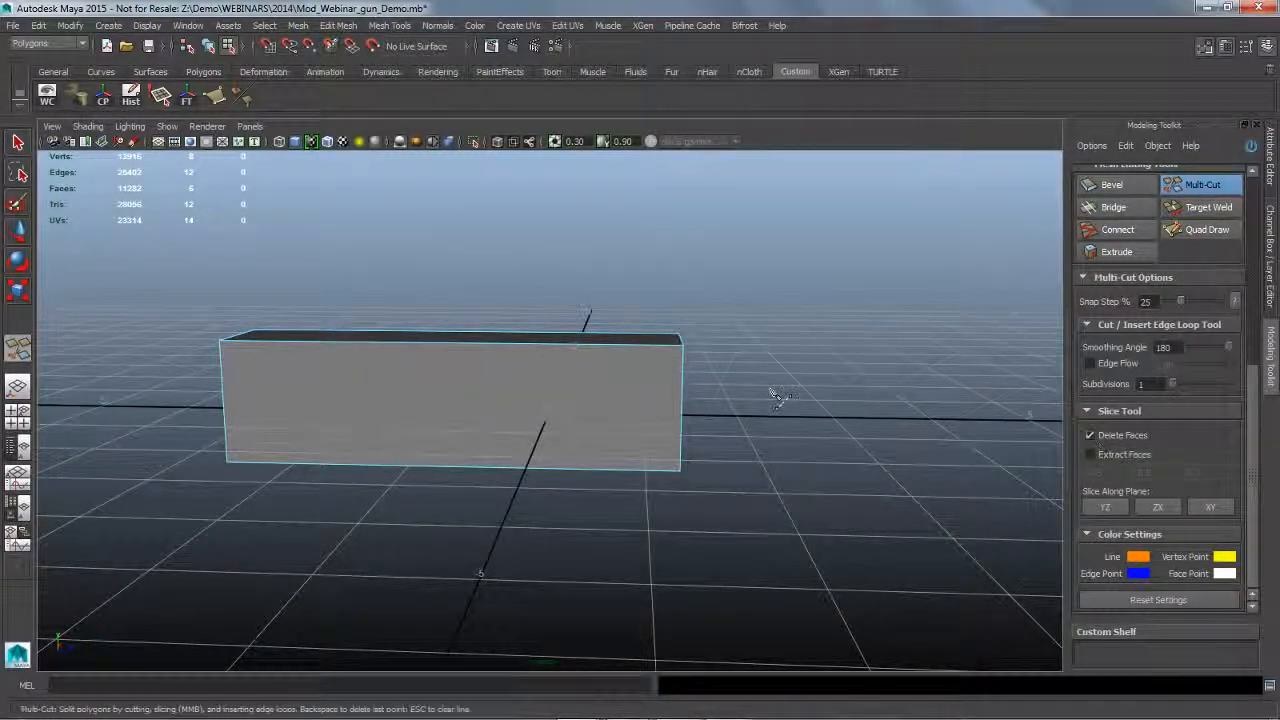
left_click_drag(788, 406, 772, 386, "alt")
left_click_drag(507, 251, 781, 488)
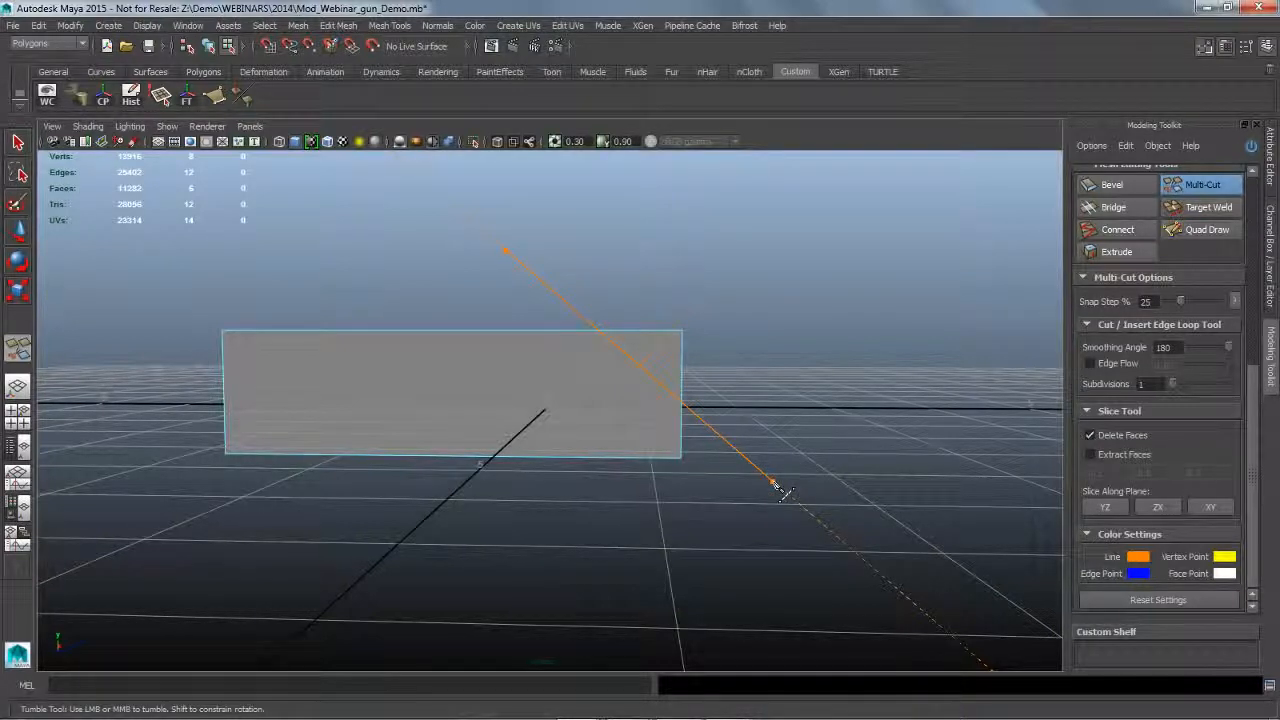
left_click_drag(775, 485, 773, 486)
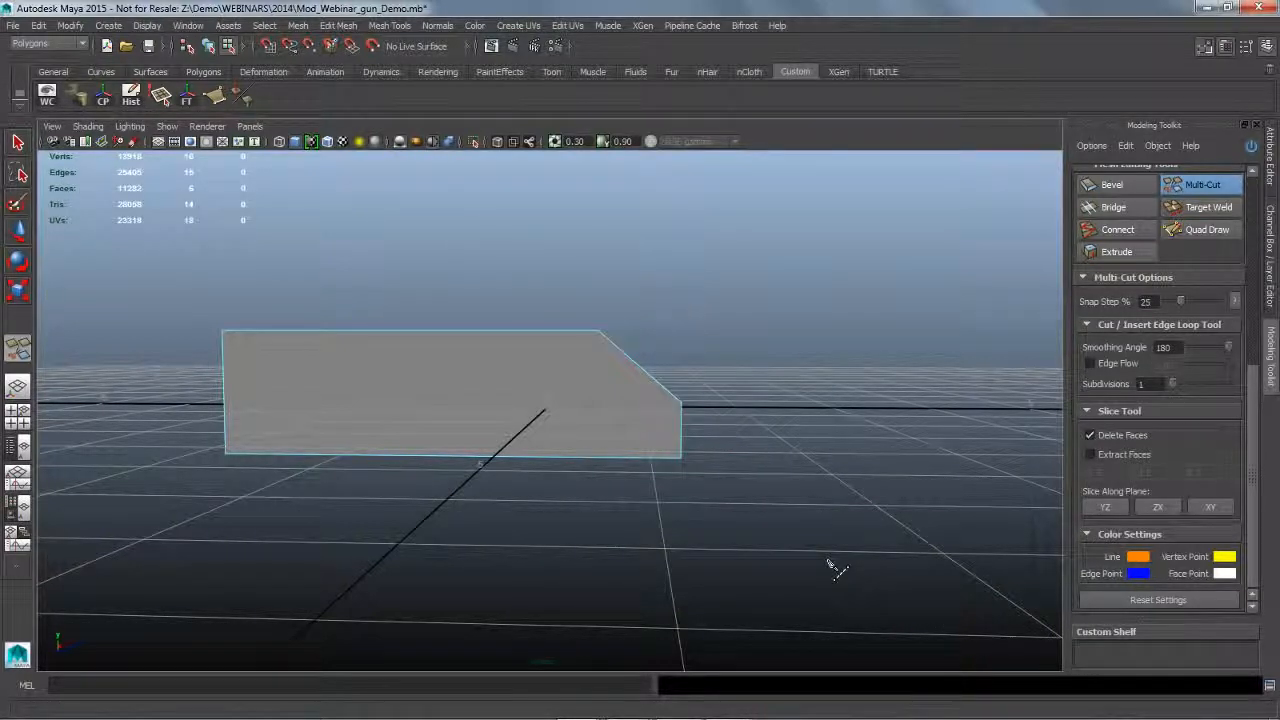
mouse_move(811, 526)
left_mouse_down("alt")
mouse_move(760, 526)
mouse_move(900, 550)
left_mouse_up("alt")
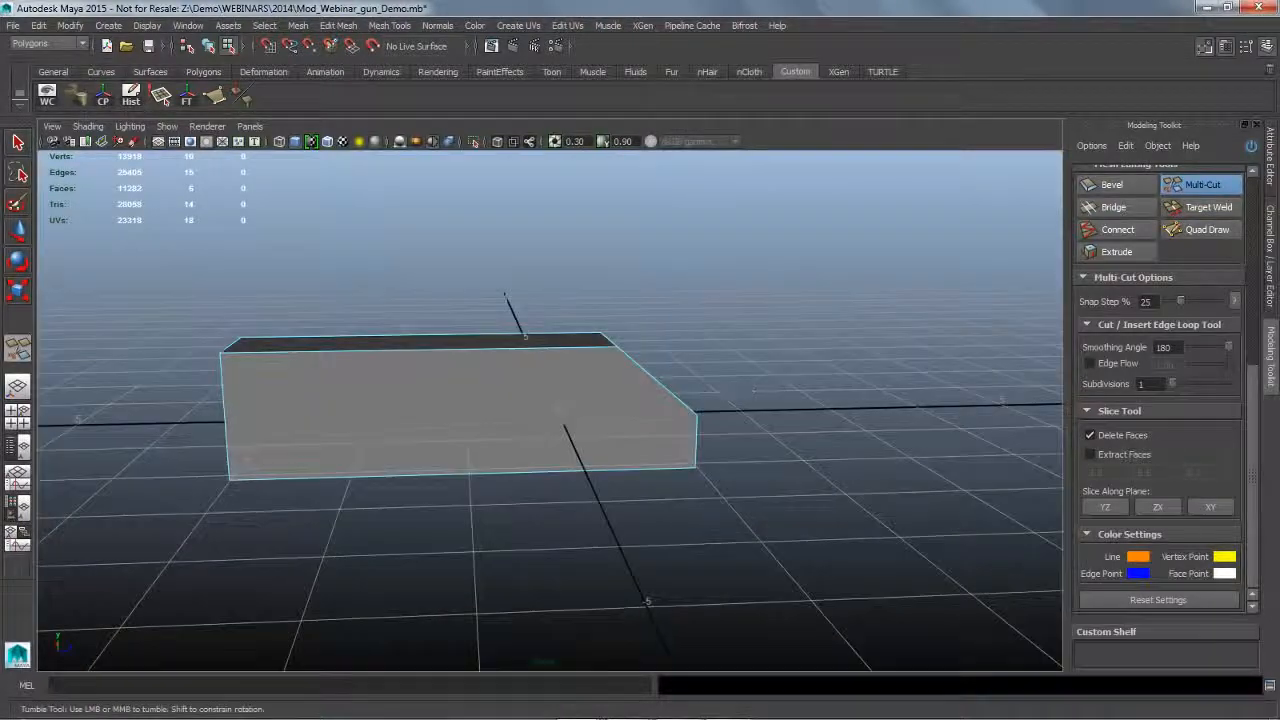
Slice off the box's lower right and lower left corners, and undo all the face-deleting slices.
left_click_drag(674, 294, 565, 538)
left_click_drag(700, 565, 790, 570, "alt")
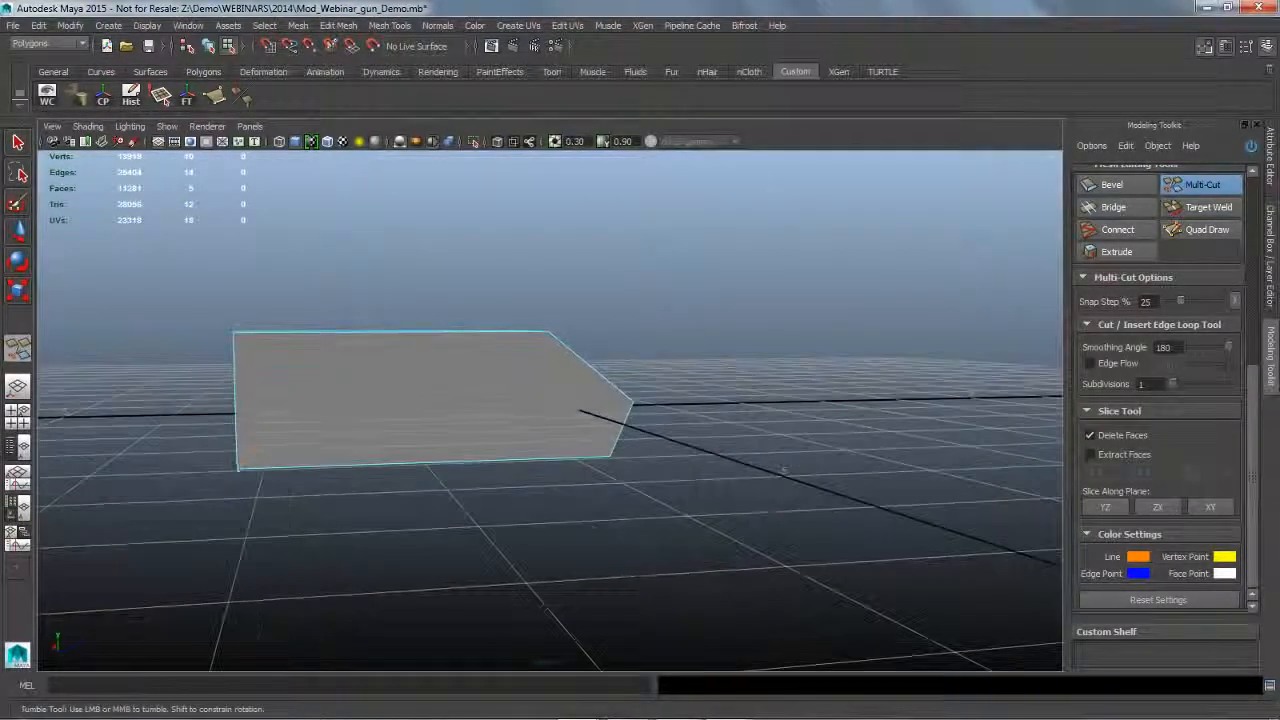
left_click_drag(322, 506, 188, 365)
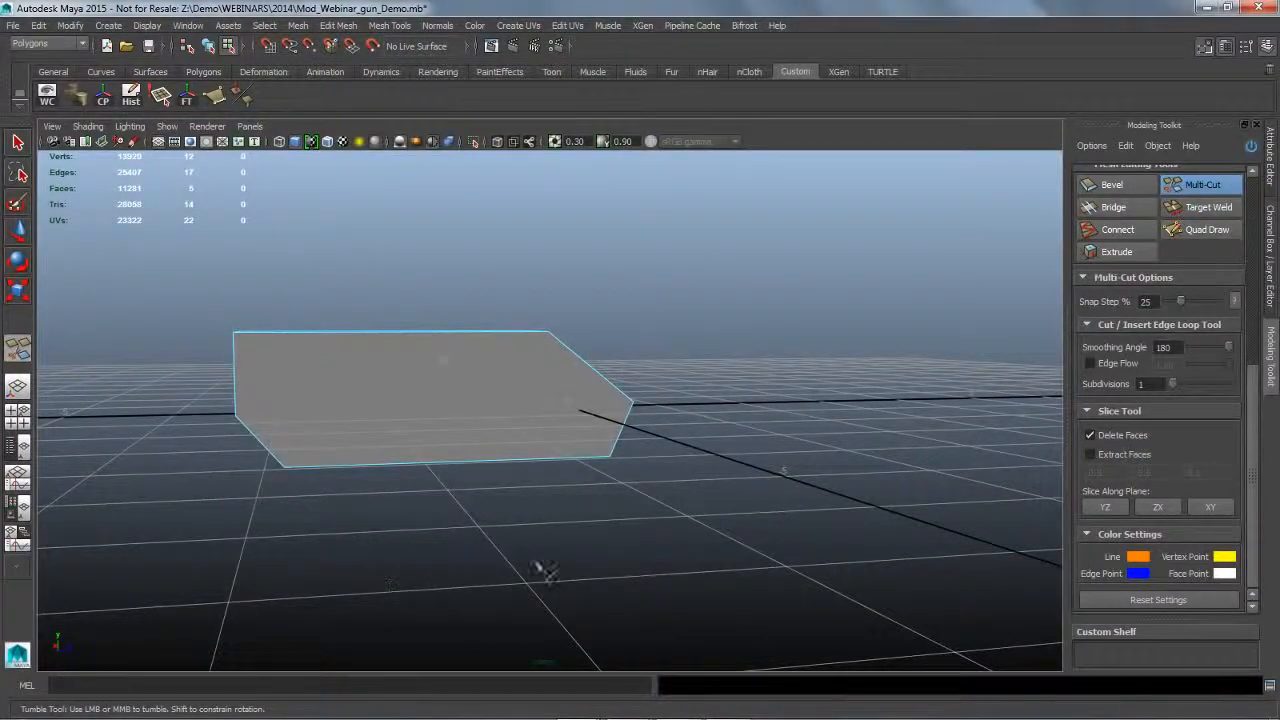
left_click_drag(532, 562, 519, 567, "alt")
key("ctrl+z")
key("ctrl+z")
key("ctrl+z")
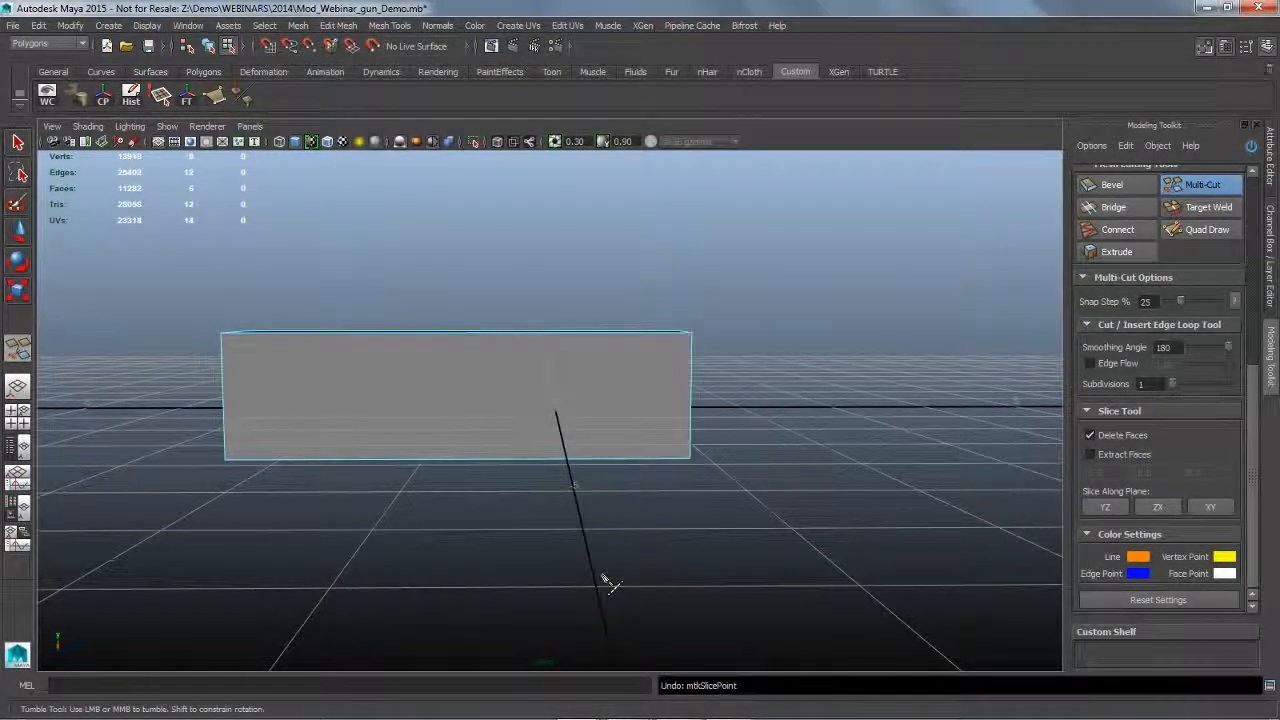
Enable Extract Faces with 0.5 offsets, slice off the upper right corner diagonally, undo the slices and disable Extract Faces.
left_click_drag(606, 586, 1020, 465, "alt")
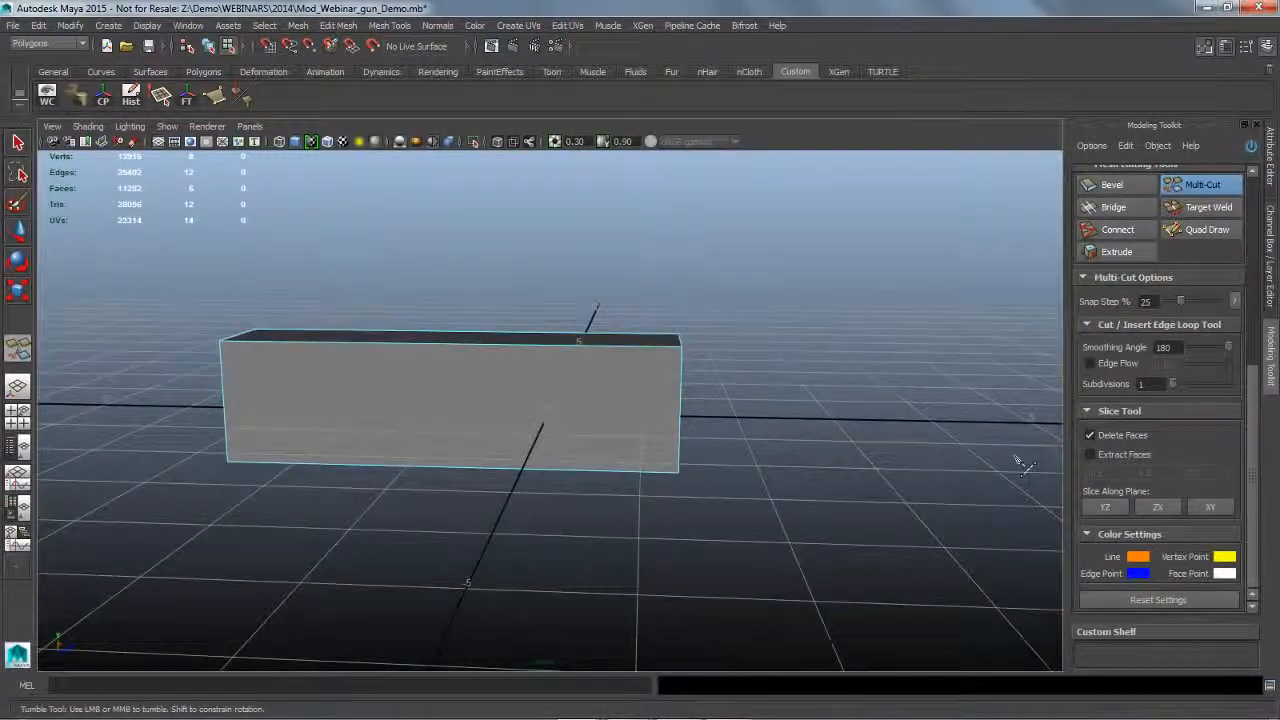
left_click(1092, 455)
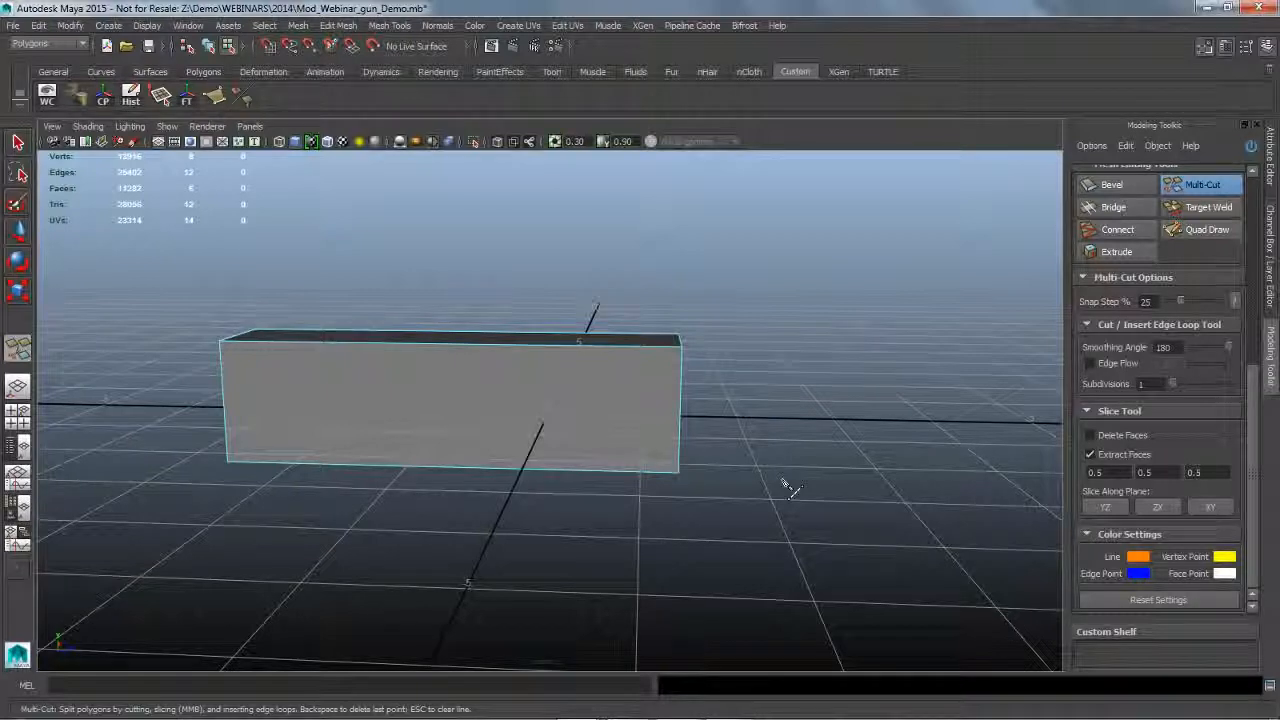
left_click_drag(780, 480, 765, 412, "alt")
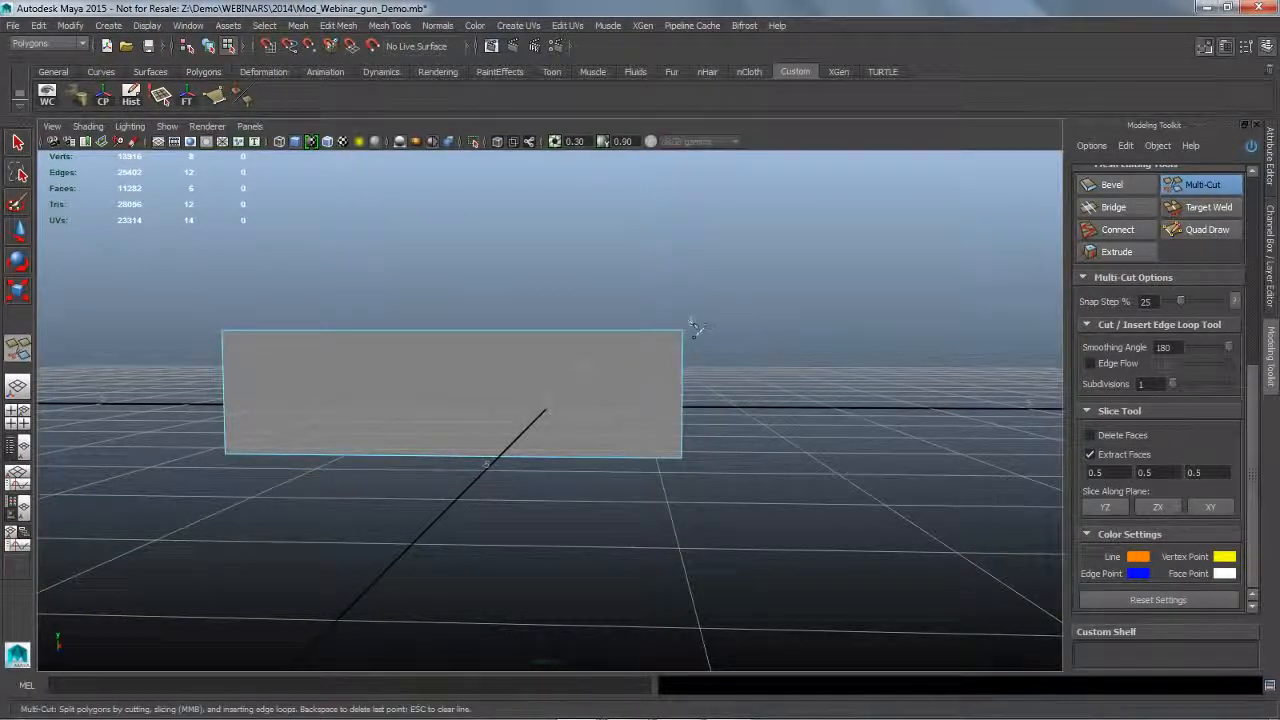
left_click_drag(670, 398, 777, 497)
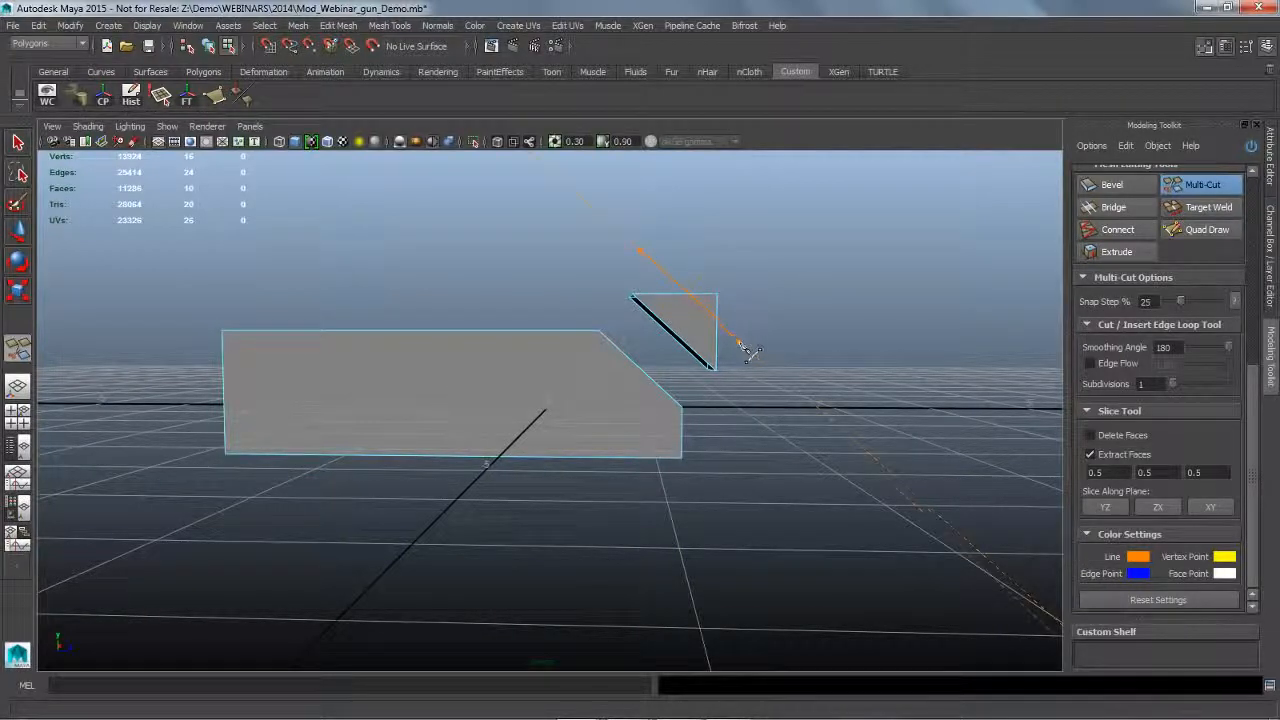
left_click_drag(740, 343, 740, 343)
left_click_drag(635, 281, 850, 456)
key("ctrl+z")
key("ctrl+z")
key("ctrl+z")
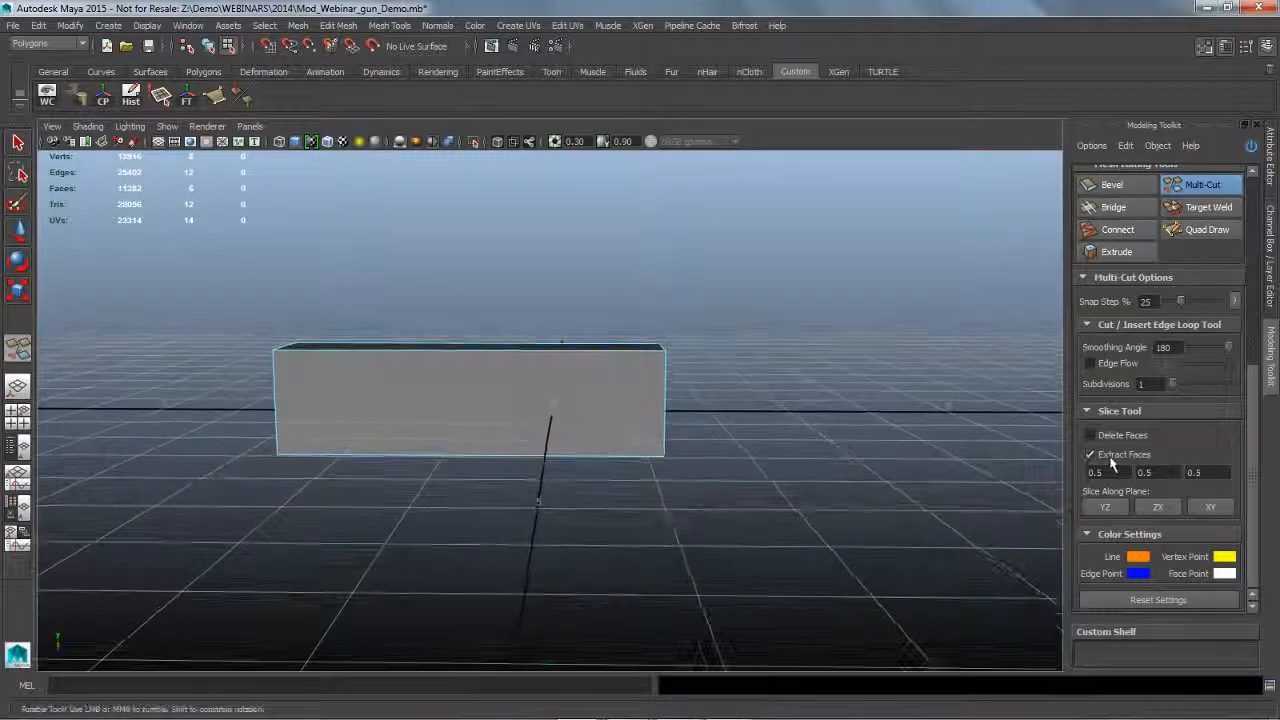
left_click(1112, 457)
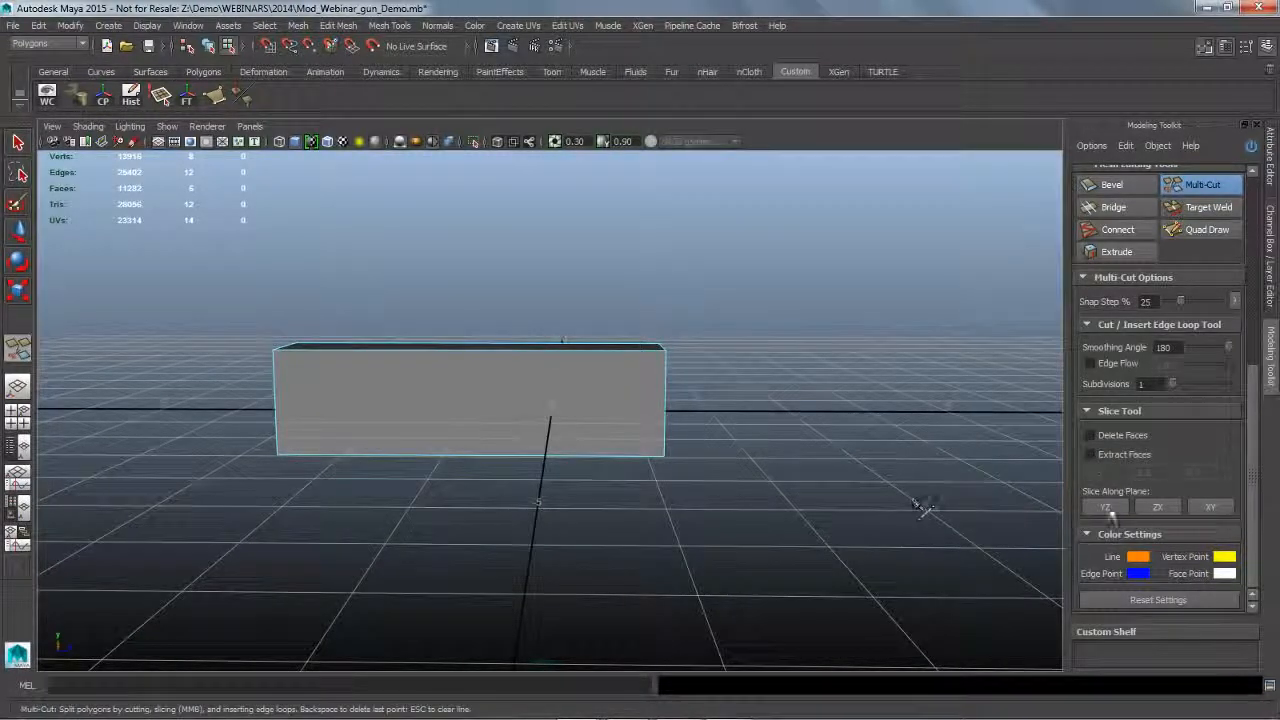
Slice the box along the YZ plane and move the slice manipulator up and back down.
left_click(1161, 512)
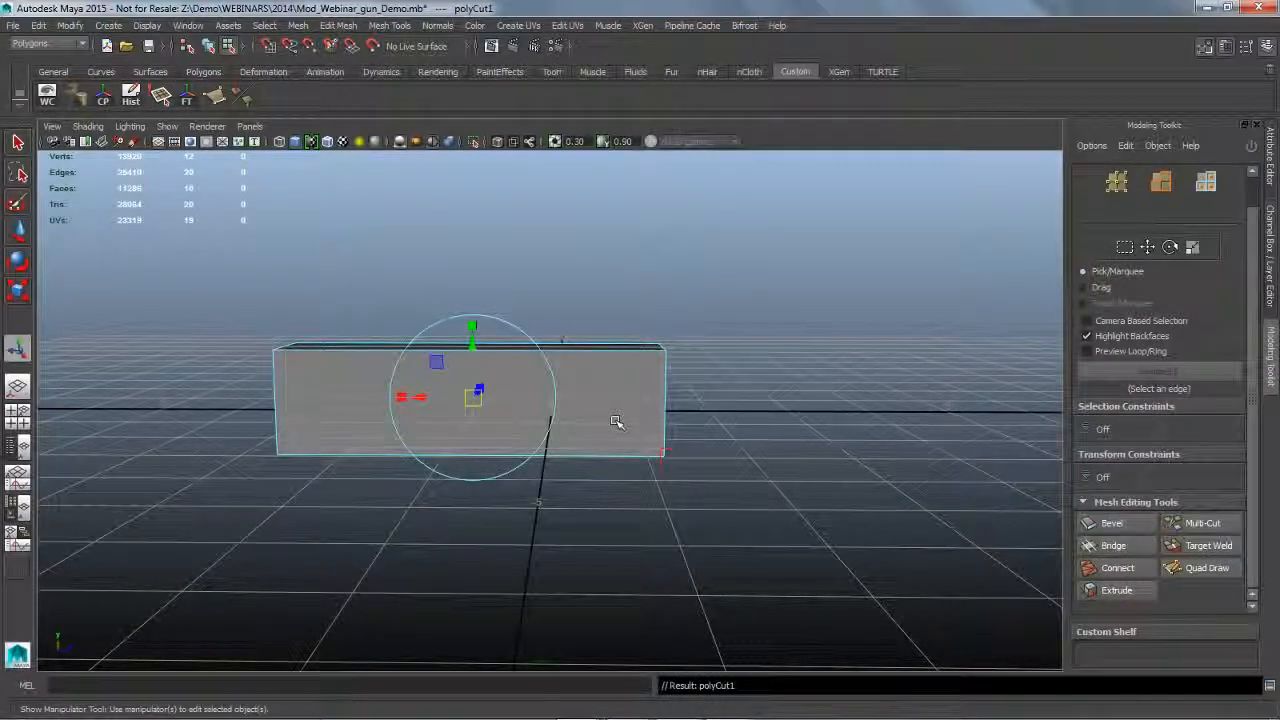
left_click_drag(481, 358, 485, 336)
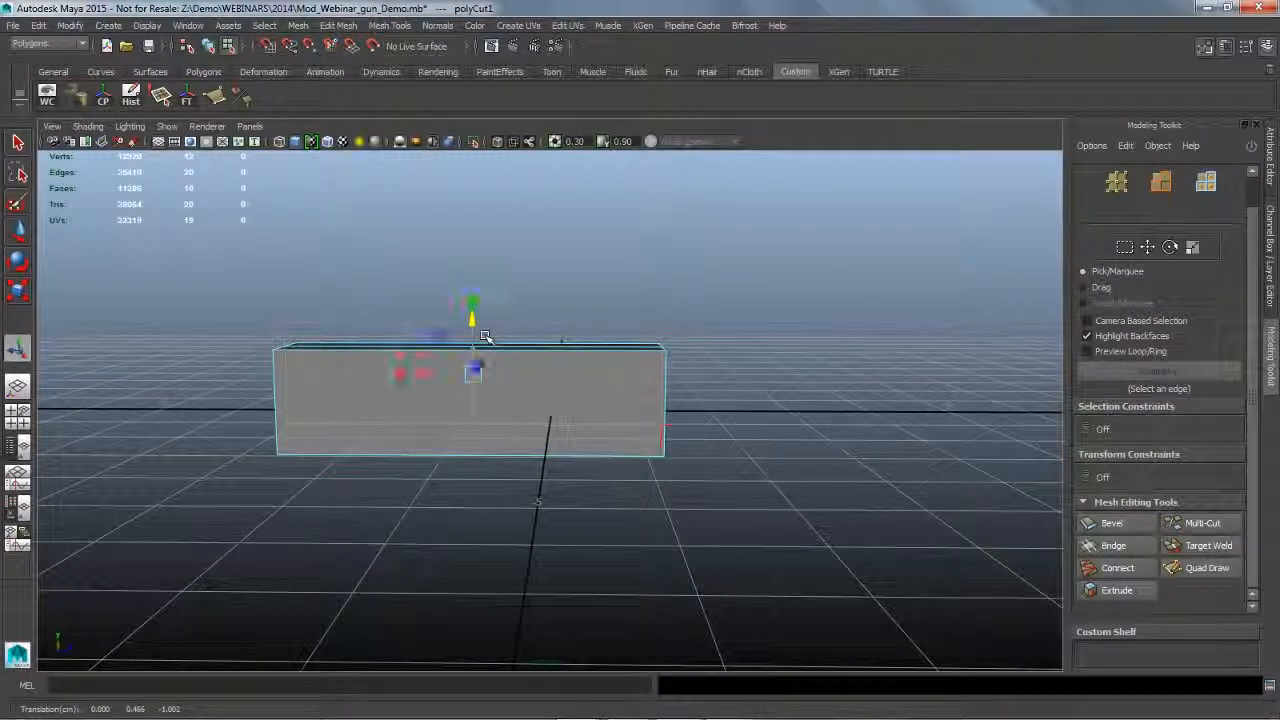
left_click_drag(702, 485, 695, 492, "alt")
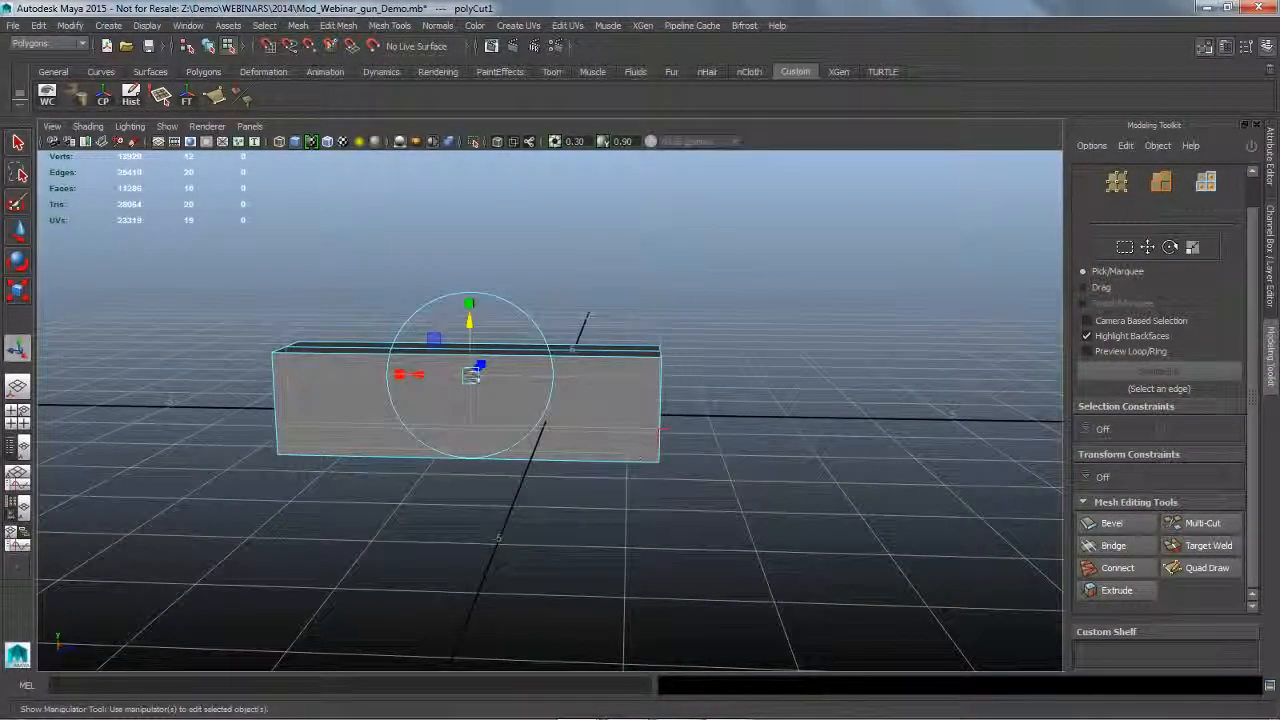
left_click_drag(475, 326, 484, 358)
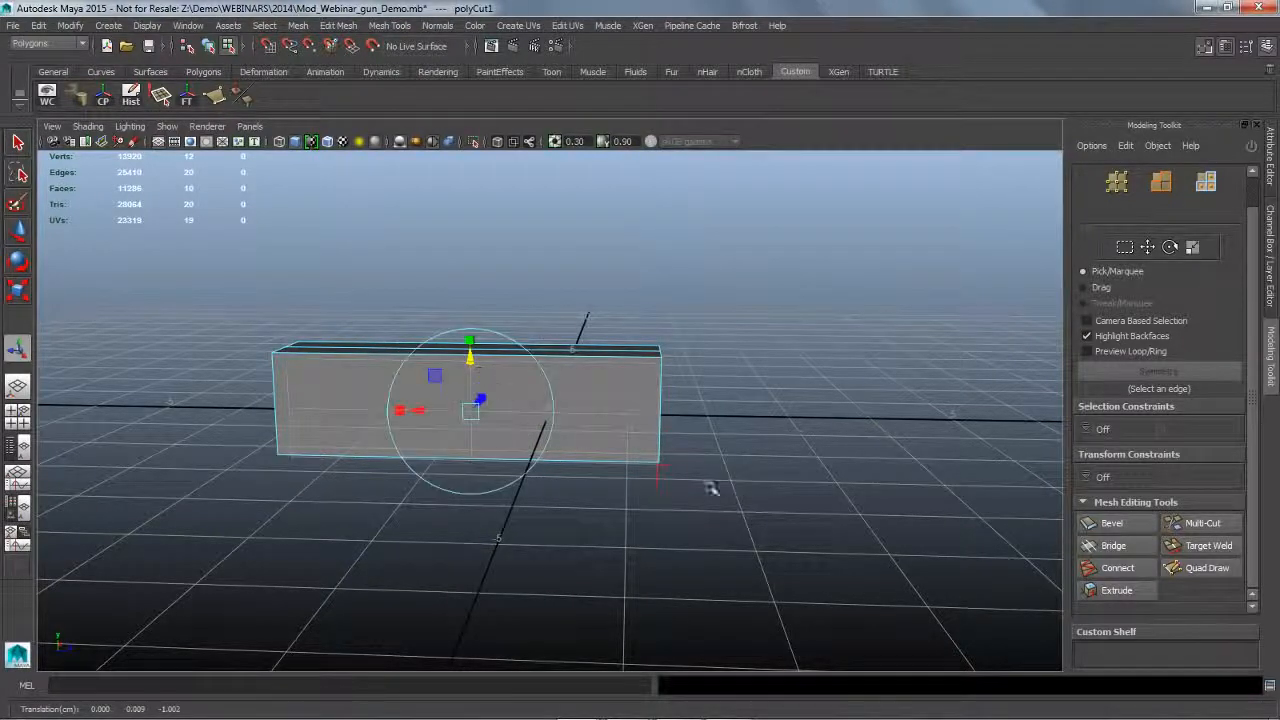
Move the YZ slice across the box's thickness, first toward the front and on to about 0.296 cm near the back.
left_click_drag(709, 489, 643, 526, "alt")
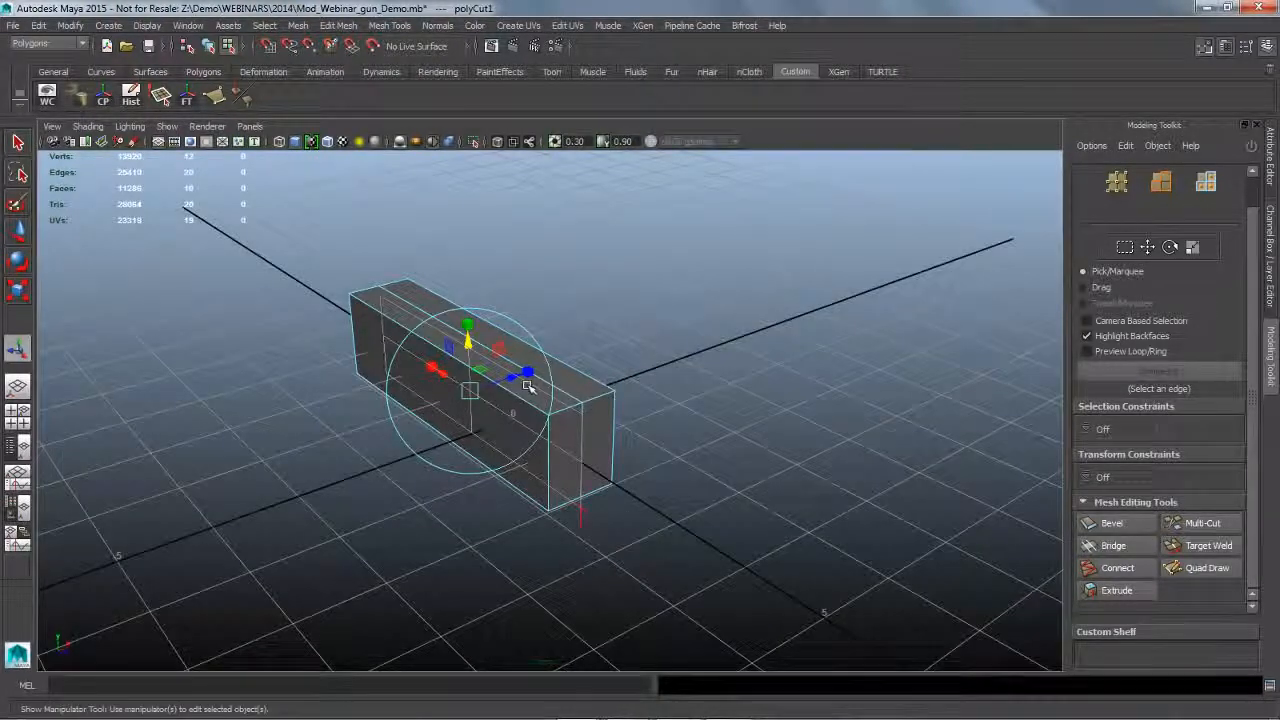
left_click_drag(470, 378, 514, 391)
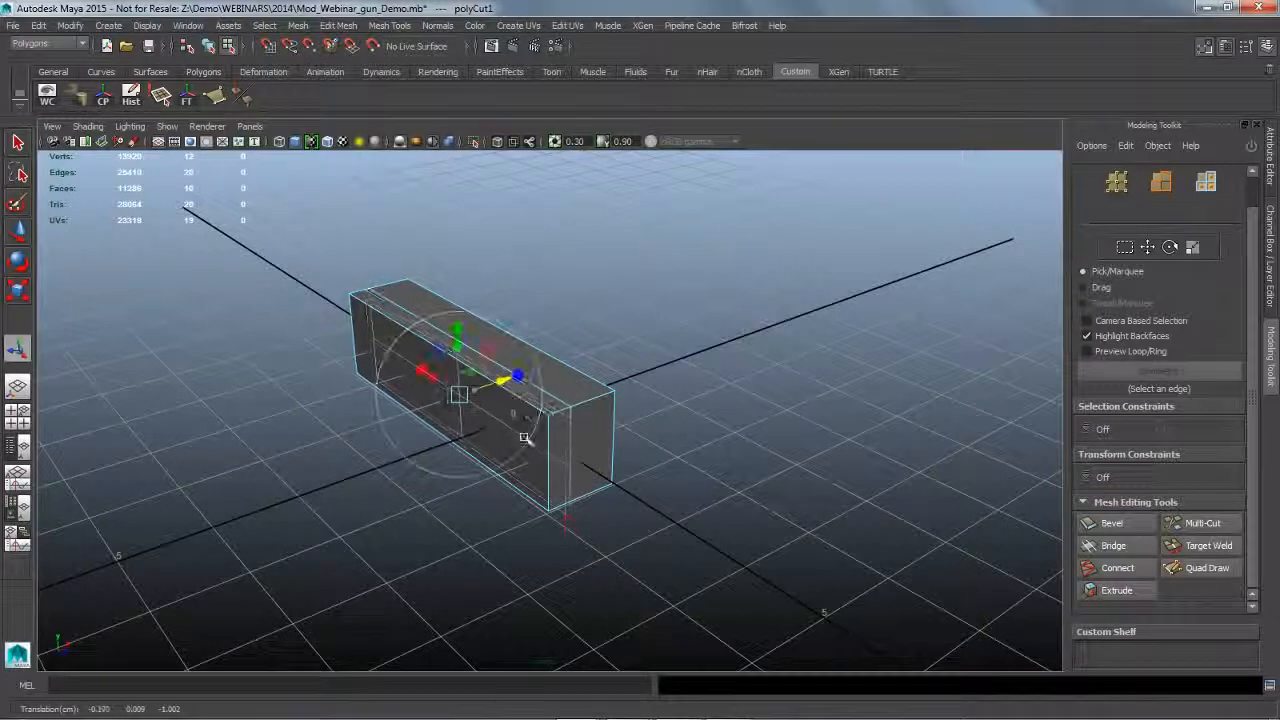
left_click_drag(523, 434, 497, 446, "alt")
right_click_drag(497, 446, 536, 444, "alt")
left_click_drag(508, 371, 545, 372)
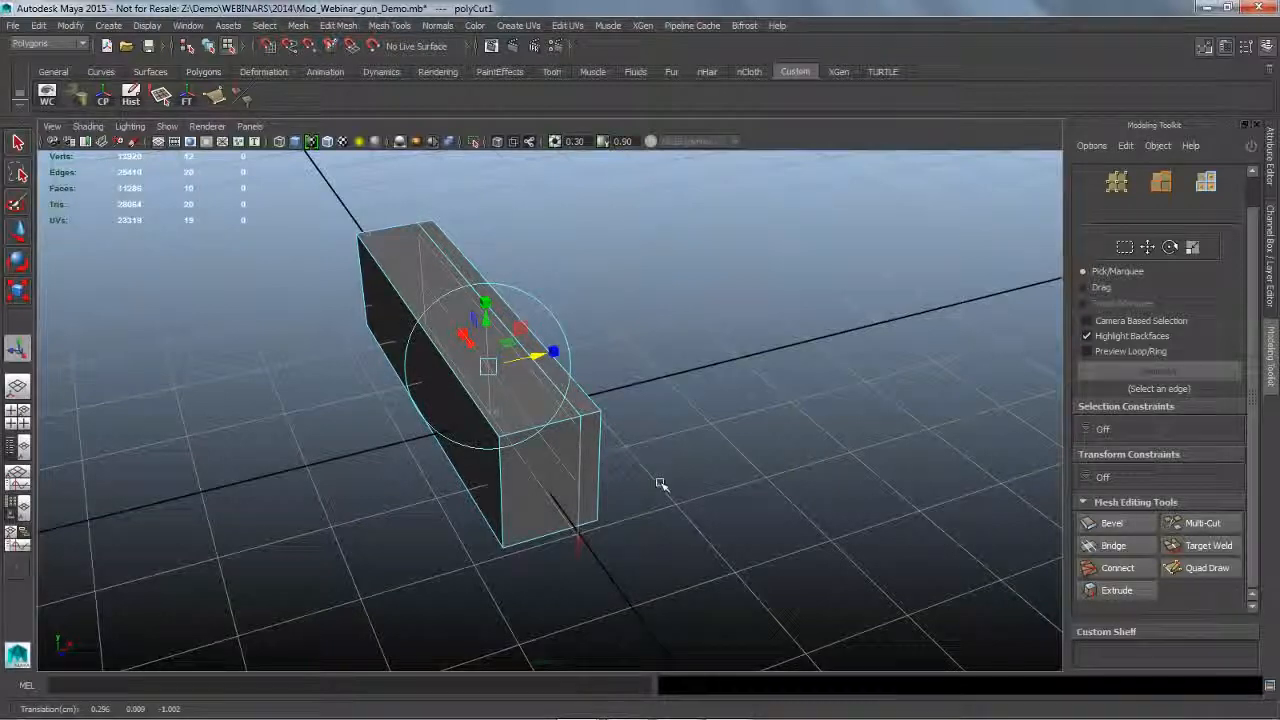
left_click_drag(699, 490, 766, 494, "alt")
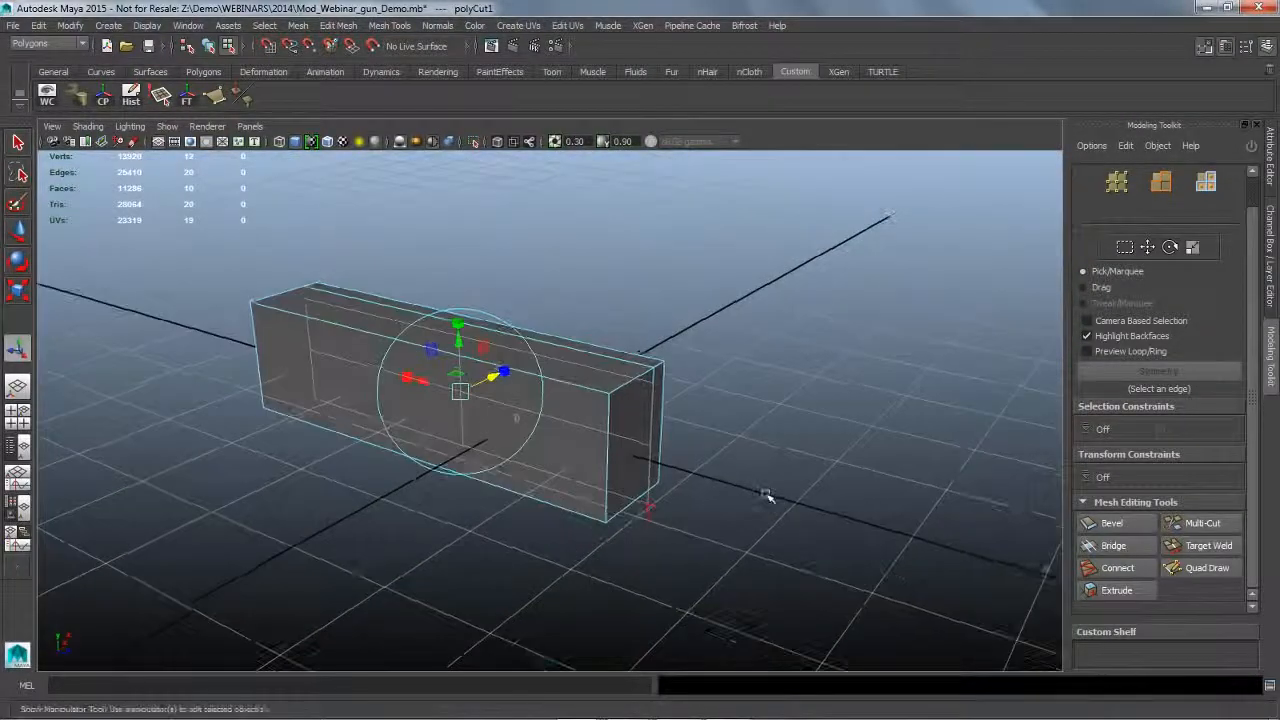
Leave the slice manipulator and undo the slice moves and the YZ plane slice.
left_click(18, 143)
left_click_drag(539, 402, 486, 412, "alt")
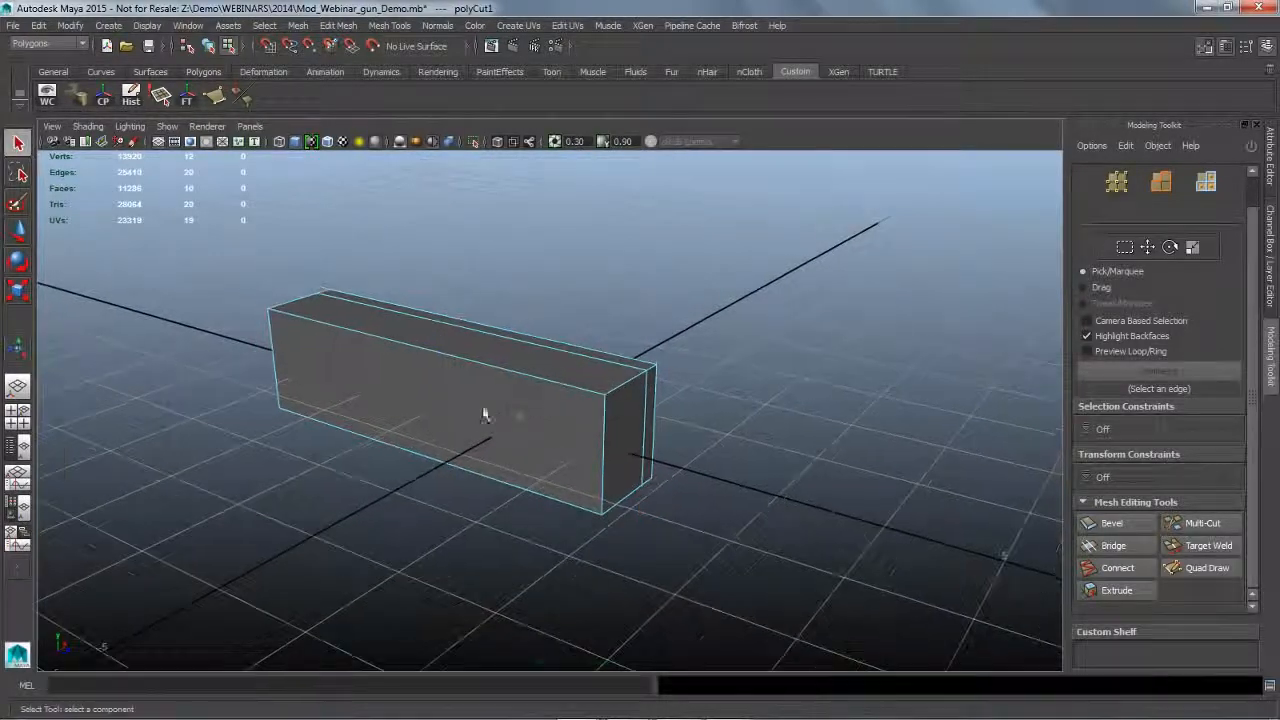
key("ctrl+z")
key("ctrl+z")
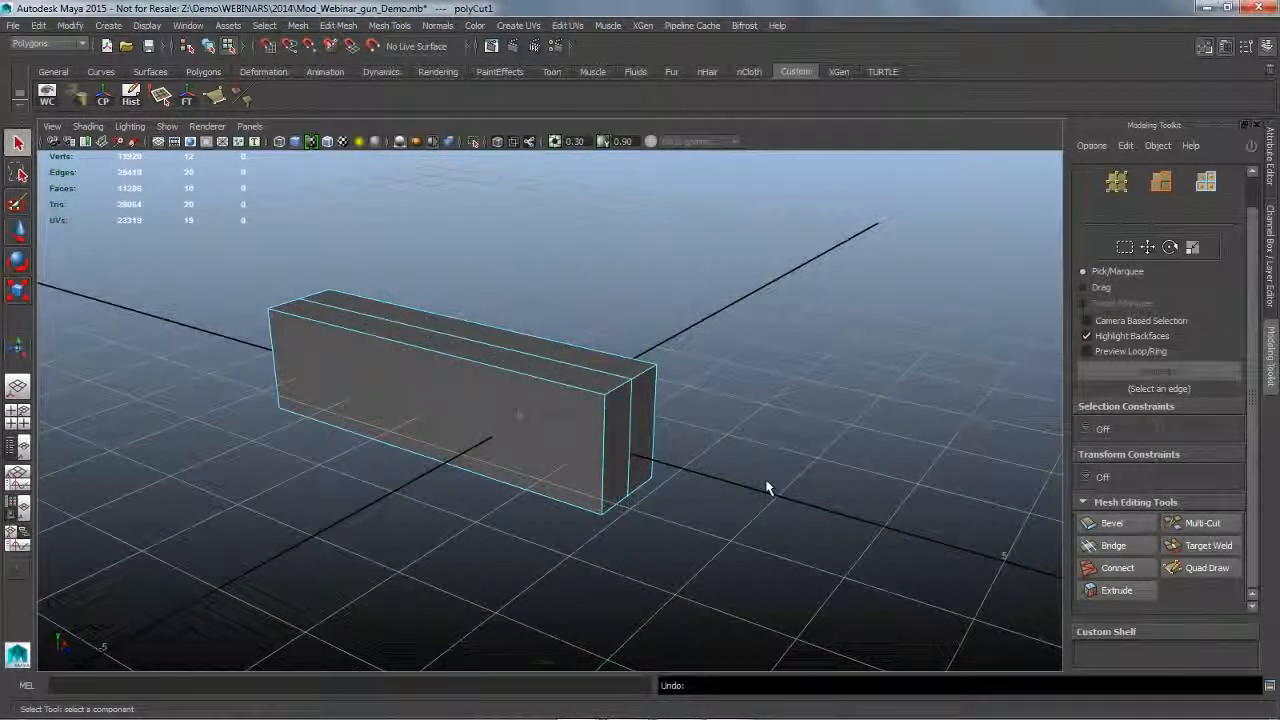
key("ctrl+z")
left_click_drag(756, 508, 772, 497, "alt")
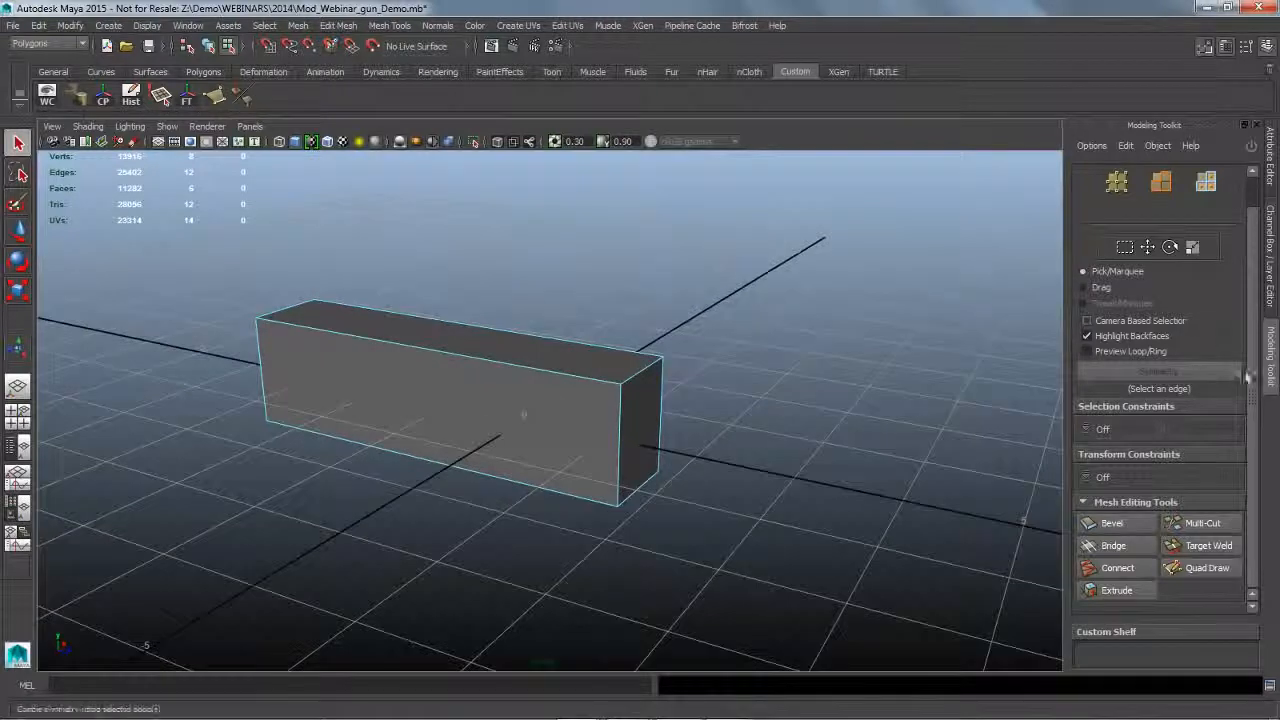
Reactivate Multi-Cut and insert a horizontal edge loop around the box slightly above mid-height.
left_click(1203, 522)
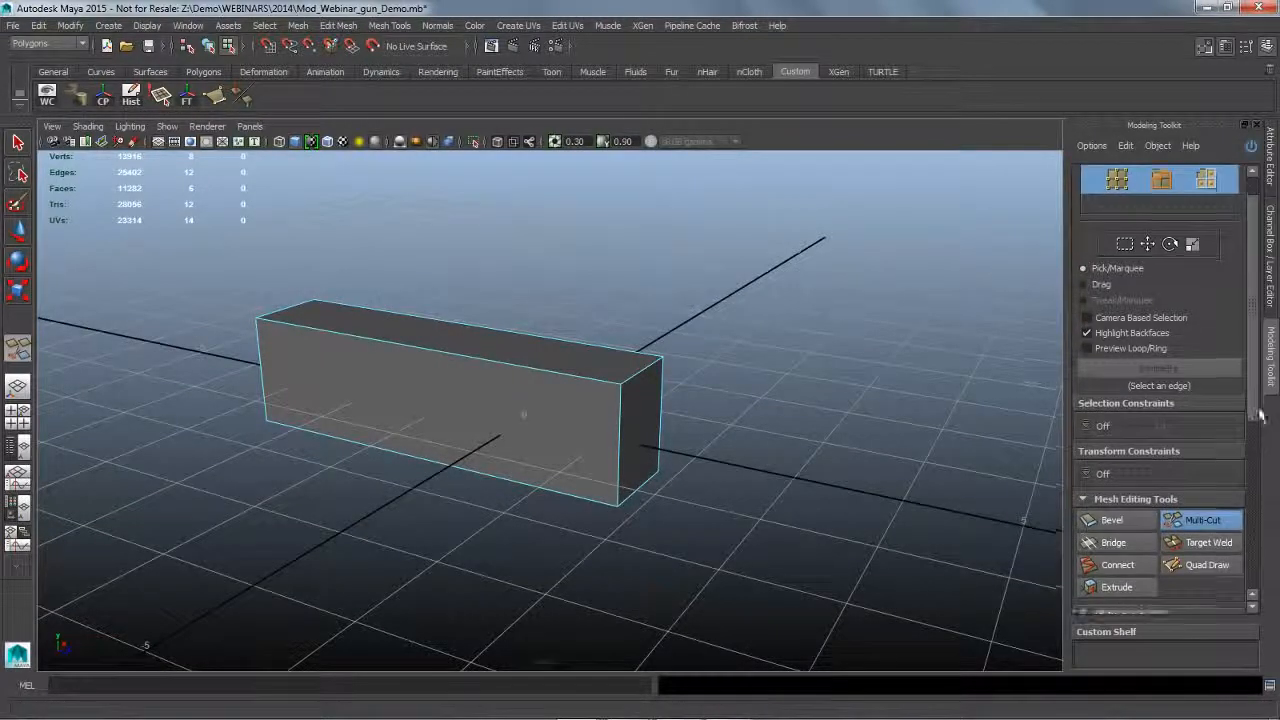
left_click_drag(1260, 415, 1260, 531)
mouse_move(700, 523)
left_mouse_down("alt")
mouse_move(749, 514)
mouse_move(697, 521)
left_mouse_up("alt")
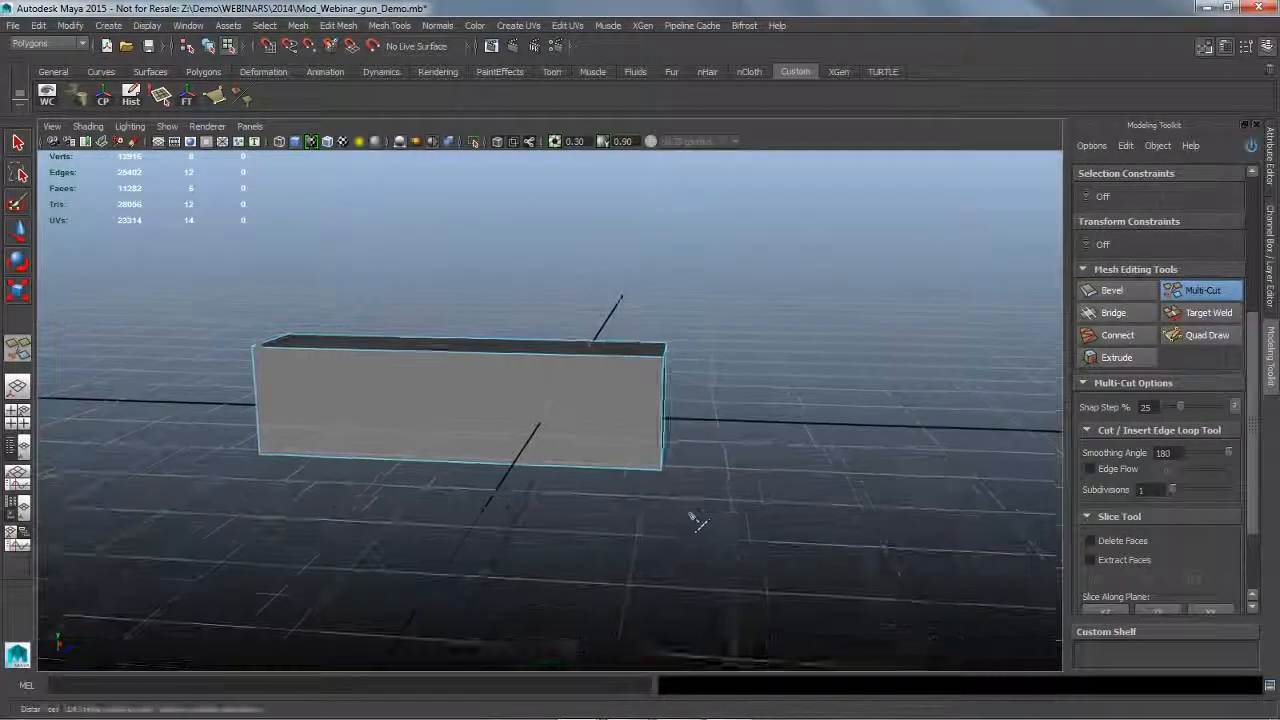
middle_click_drag(697, 521, 737, 523, "alt")
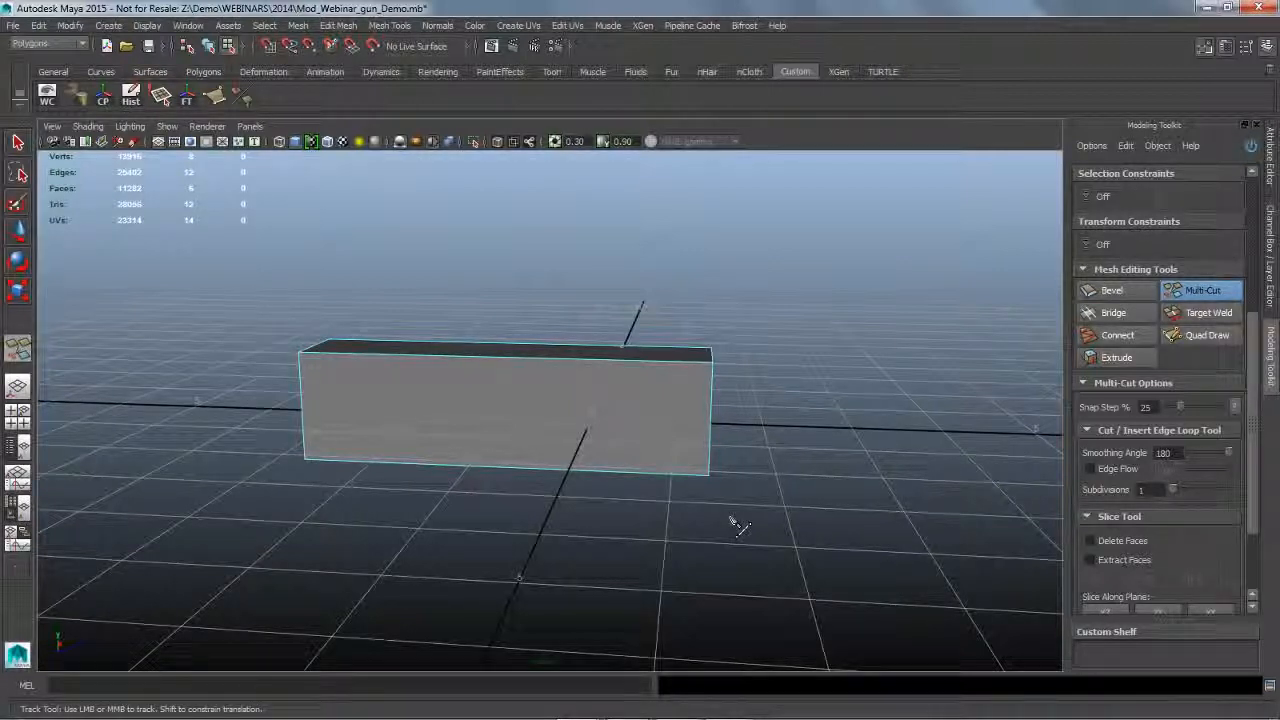
left_click(708, 475)
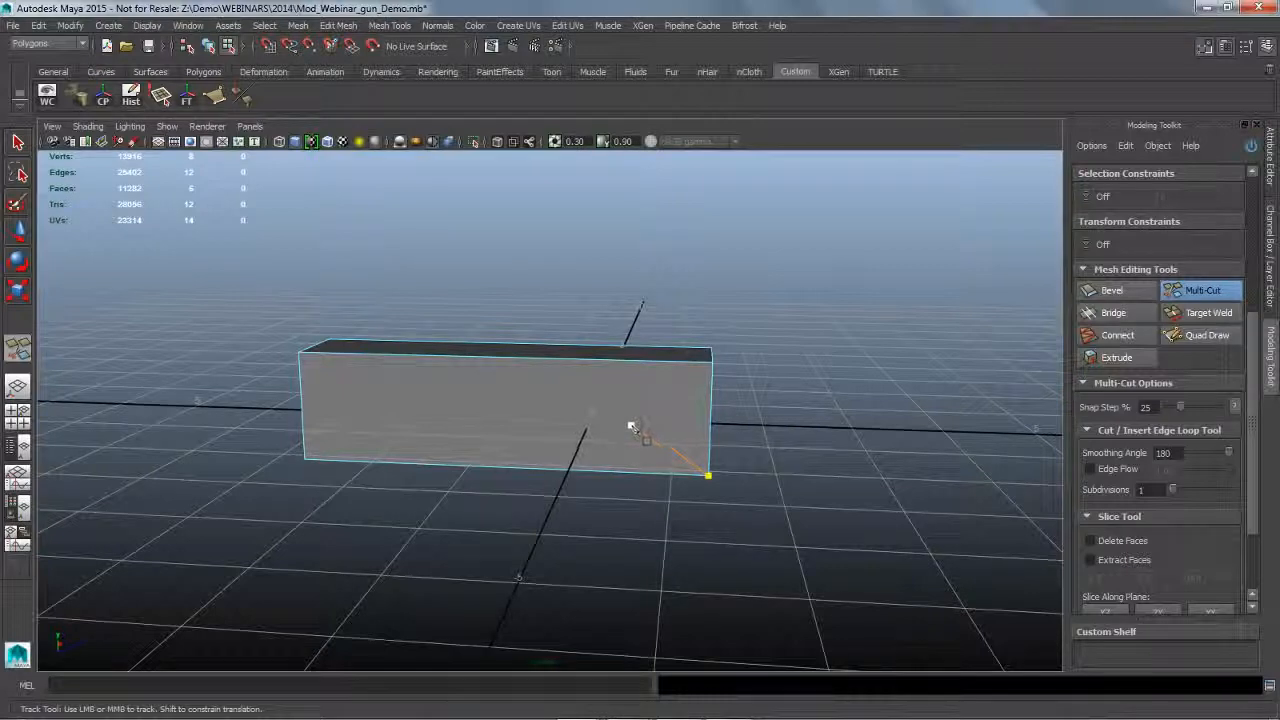
key("ctrl")
left_click(333, 400, "ctrl")
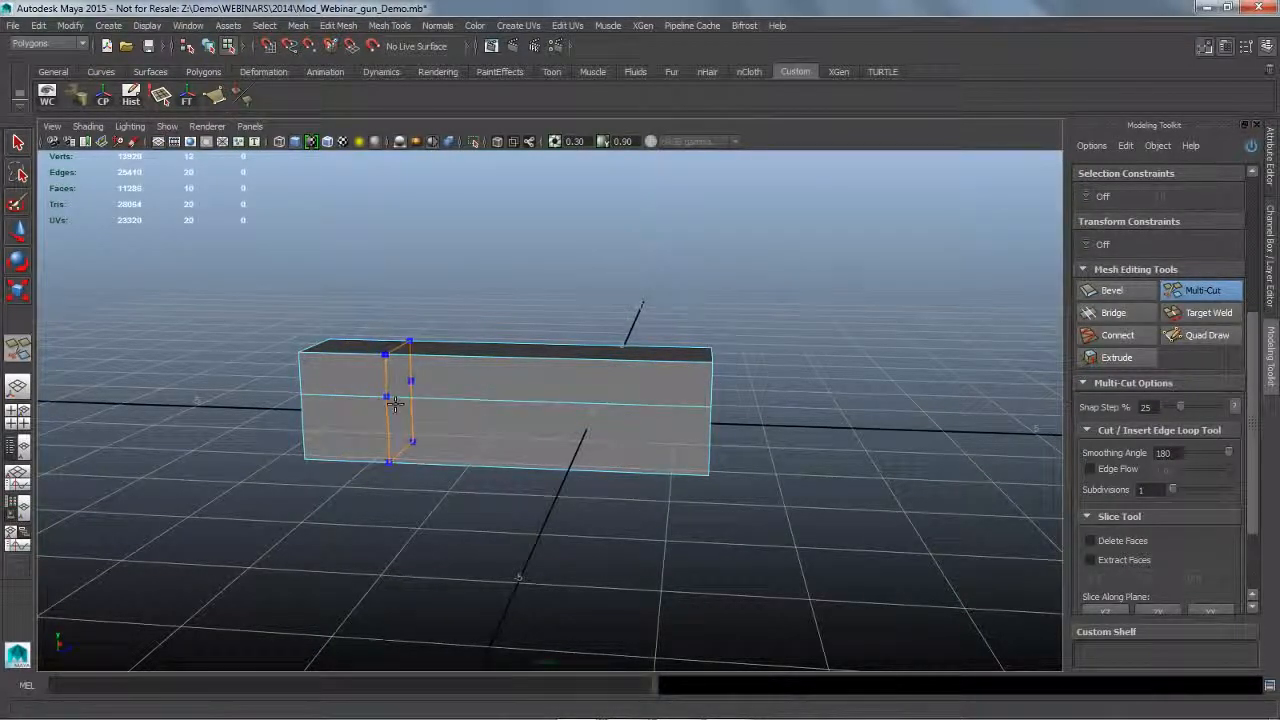
Insert a series of vertical edge loops at varied spacing along the box's length with Multi-Cut.
left_click(388, 400, "ctrl")
left_click(490, 401, "ctrl")
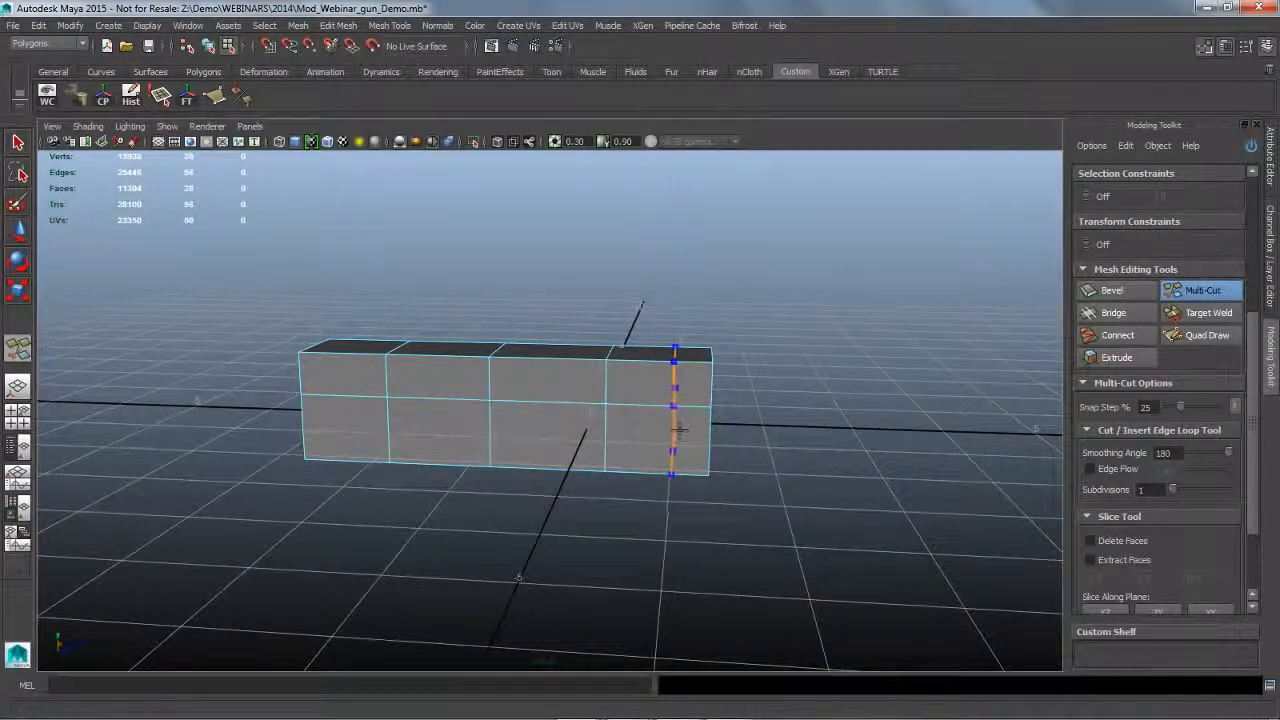
left_click(679, 430, "ctrl")
left_click(649, 427, "ctrl")
left_click(566, 425, "ctrl")
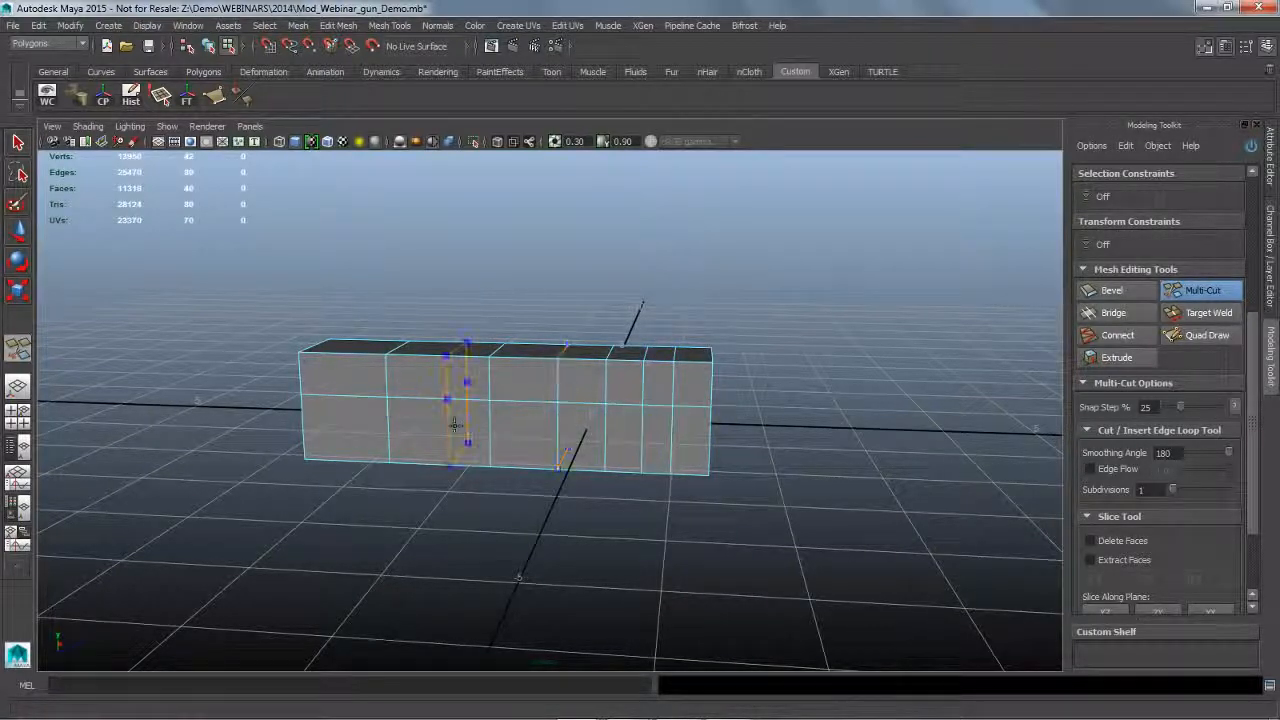
left_click(445, 424, "ctrl")
left_click(340, 420, "ctrl")
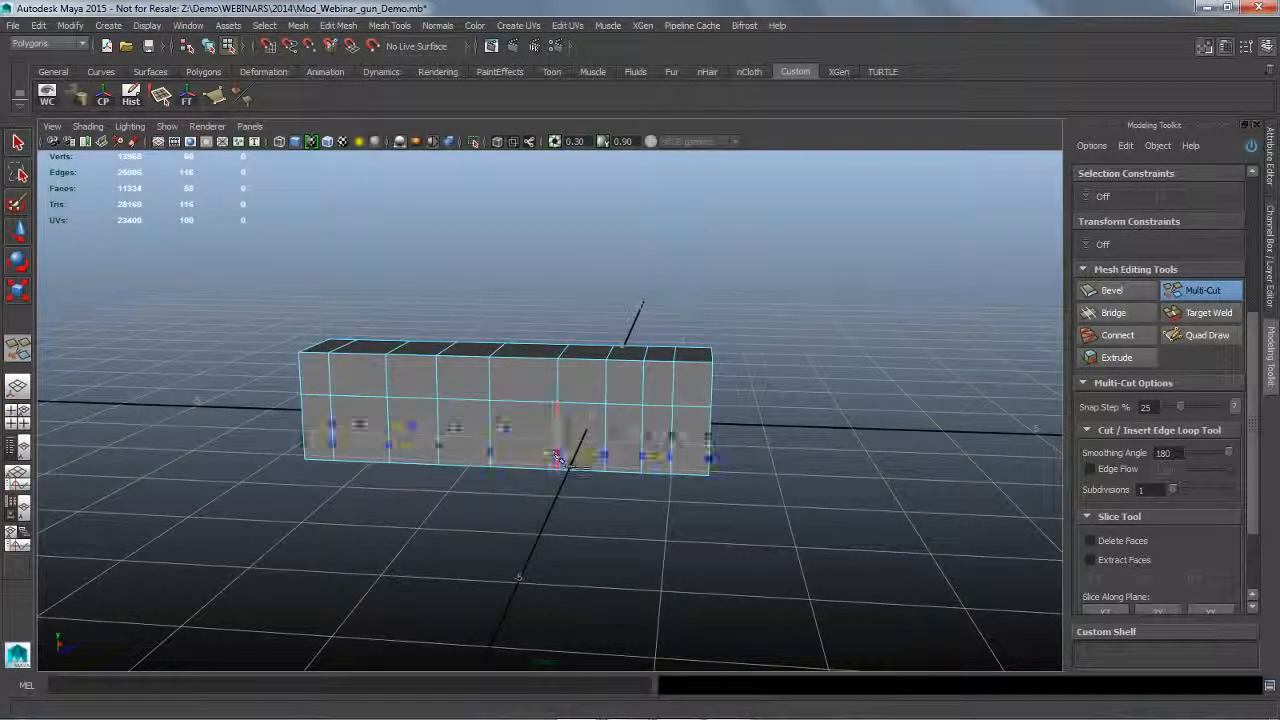
Undo all the vertical edge loops and the horizontal edge loop on the box.
key("ctrl+z")
key("ctrl+z")
key("ctrl+z")
key("ctrl+z")
key("ctrl+z")
key("ctrl+z")
key("ctrl+z")
key("ctrl+z")
key("ctrl+z")
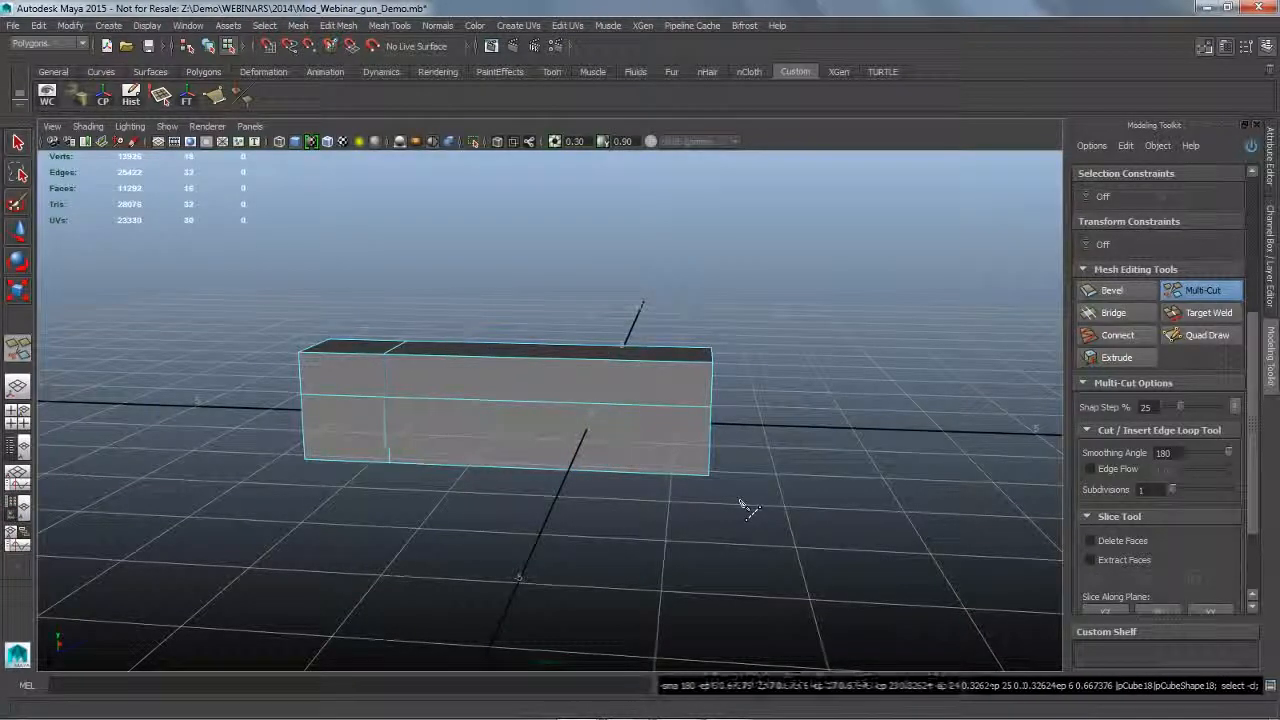
Insert two vertical edge loops near each end of the box with Multi-Cut.
left_click_drag(743, 506, 762, 515, "alt")
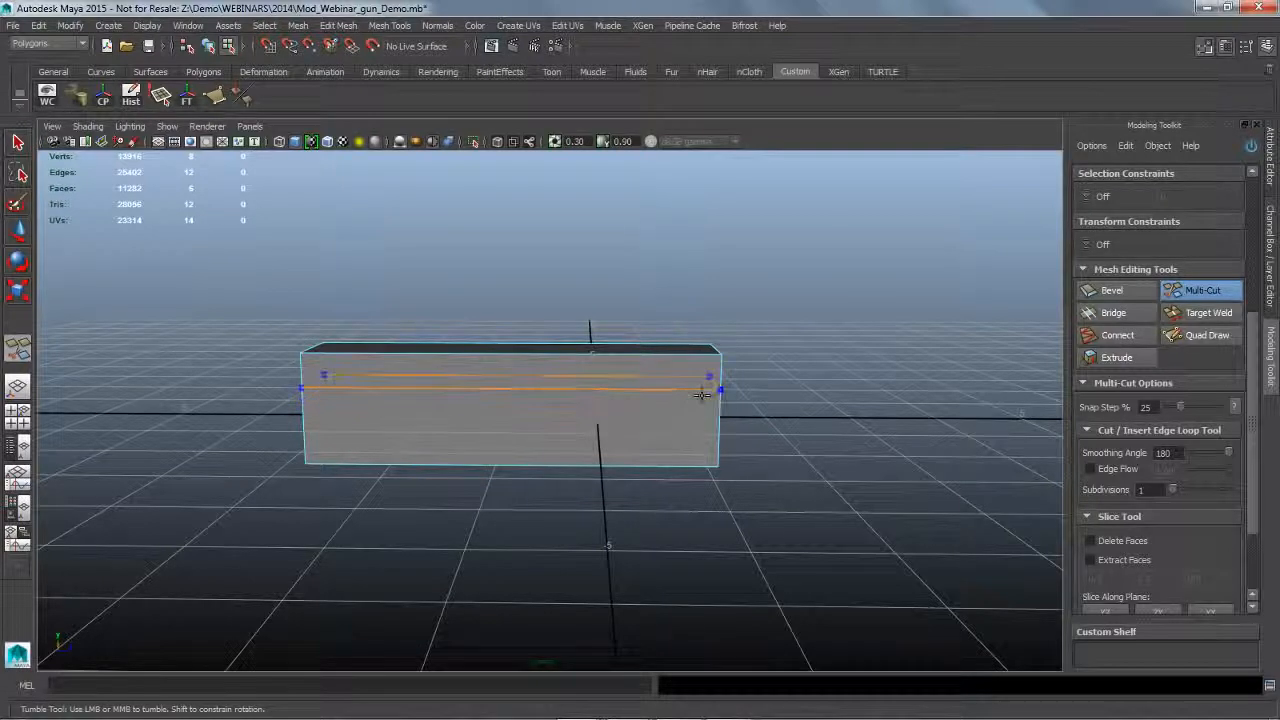
left_click_drag(785, 453, 762, 457, "alt")
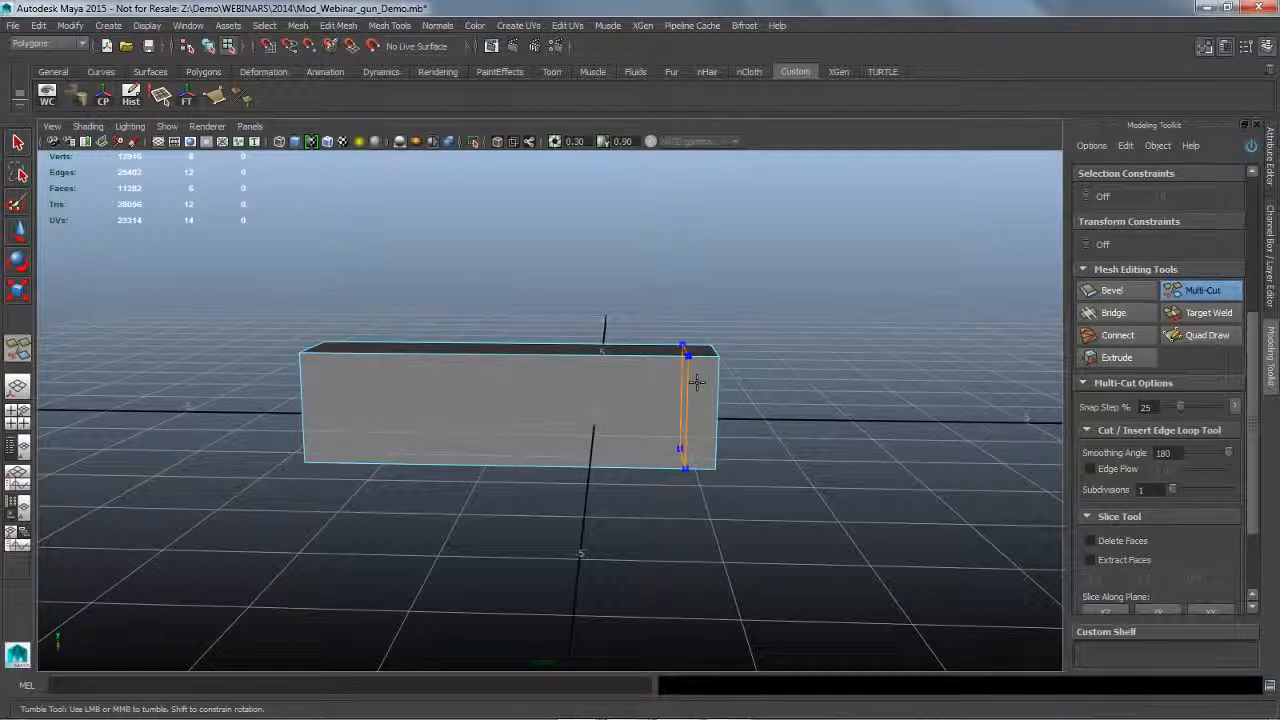
left_click(697, 381, "ctrl")
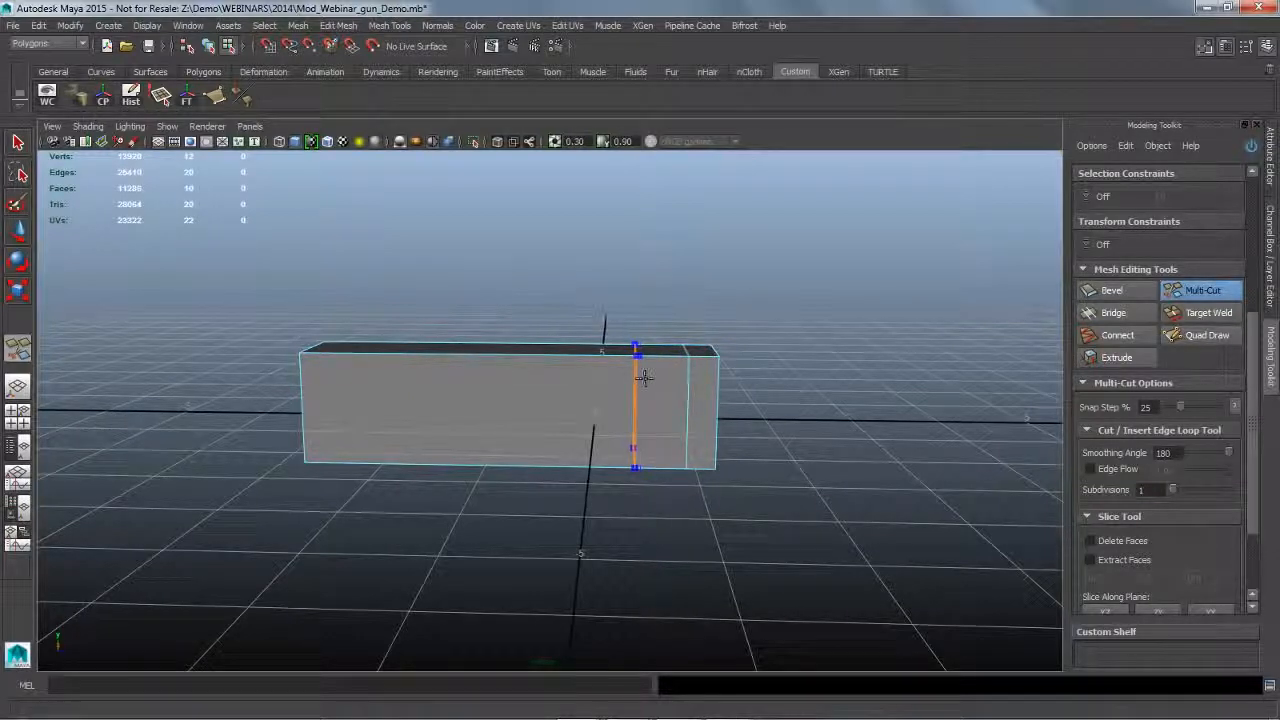
left_click(645, 378, "ctrl")
middle_click_drag(464, 398, 571, 408, "alt")
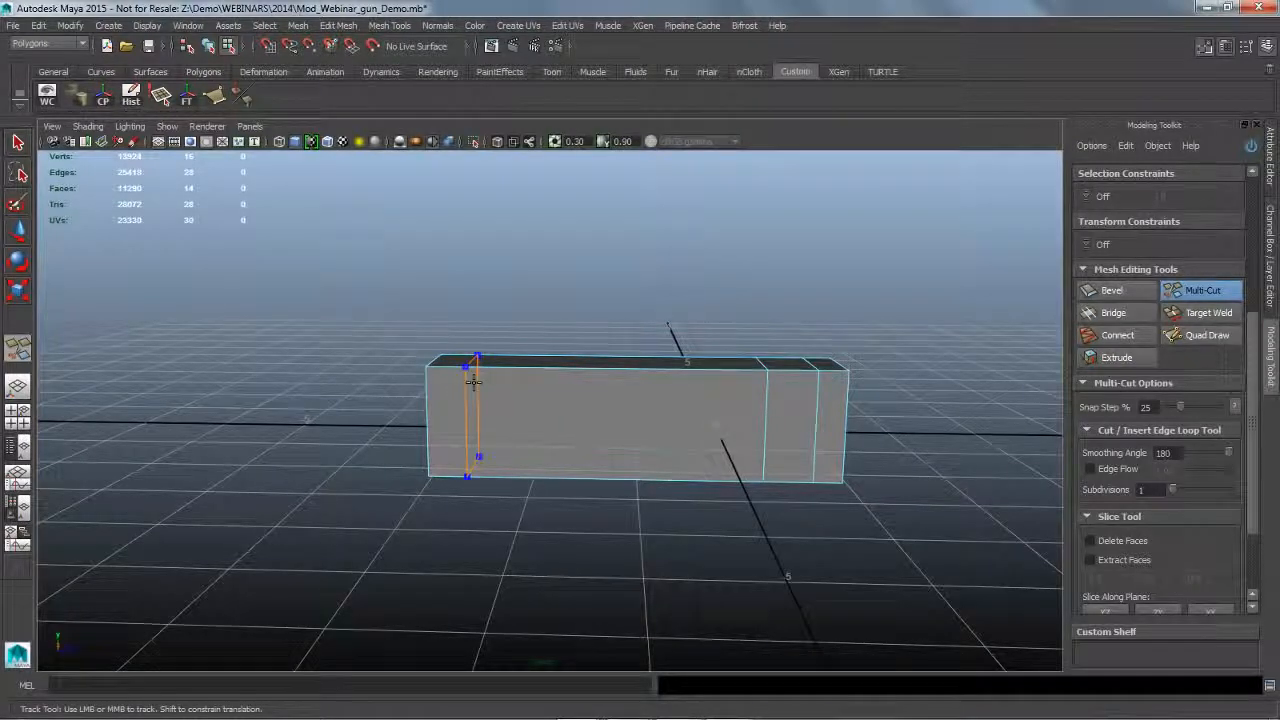
left_click(471, 380, "ctrl")
left_click(521, 425, "ctrl")
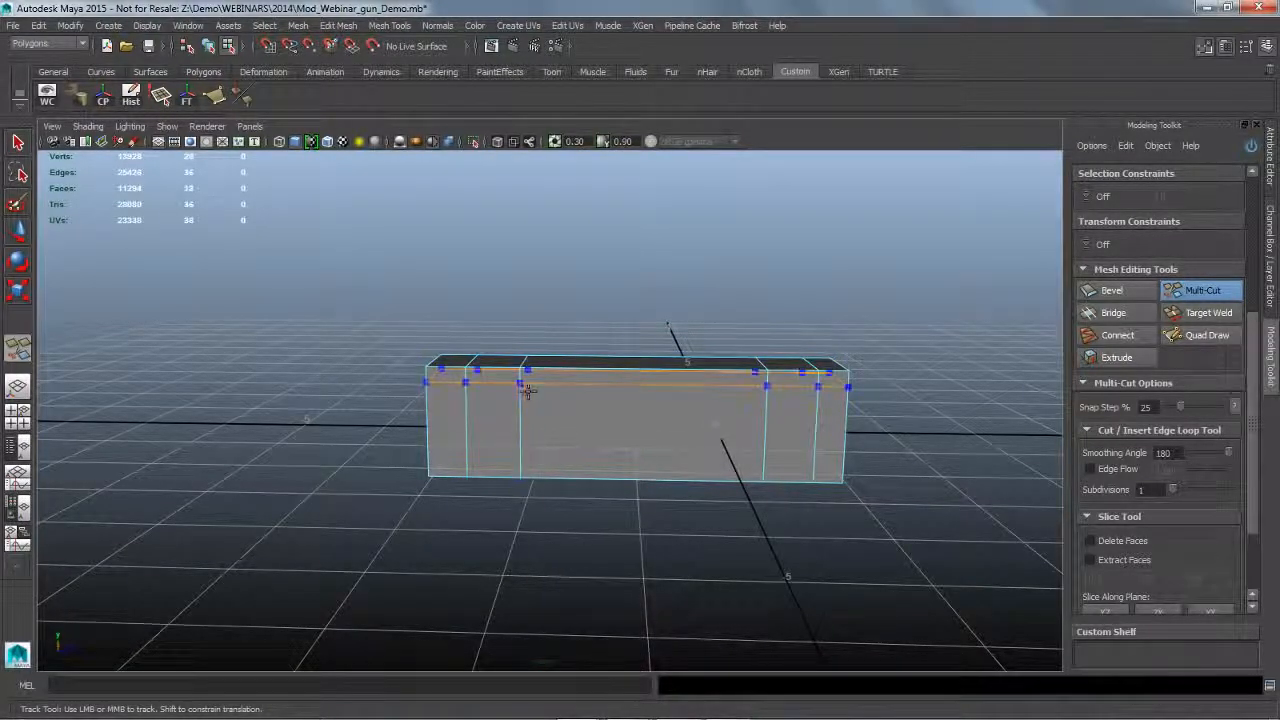
Add horizontal edge loops near the box's top and bottom, plus three lengthwise loops across its top, and leave Multi-Cut.
left_click_drag(567, 425, 580, 434, "alt")
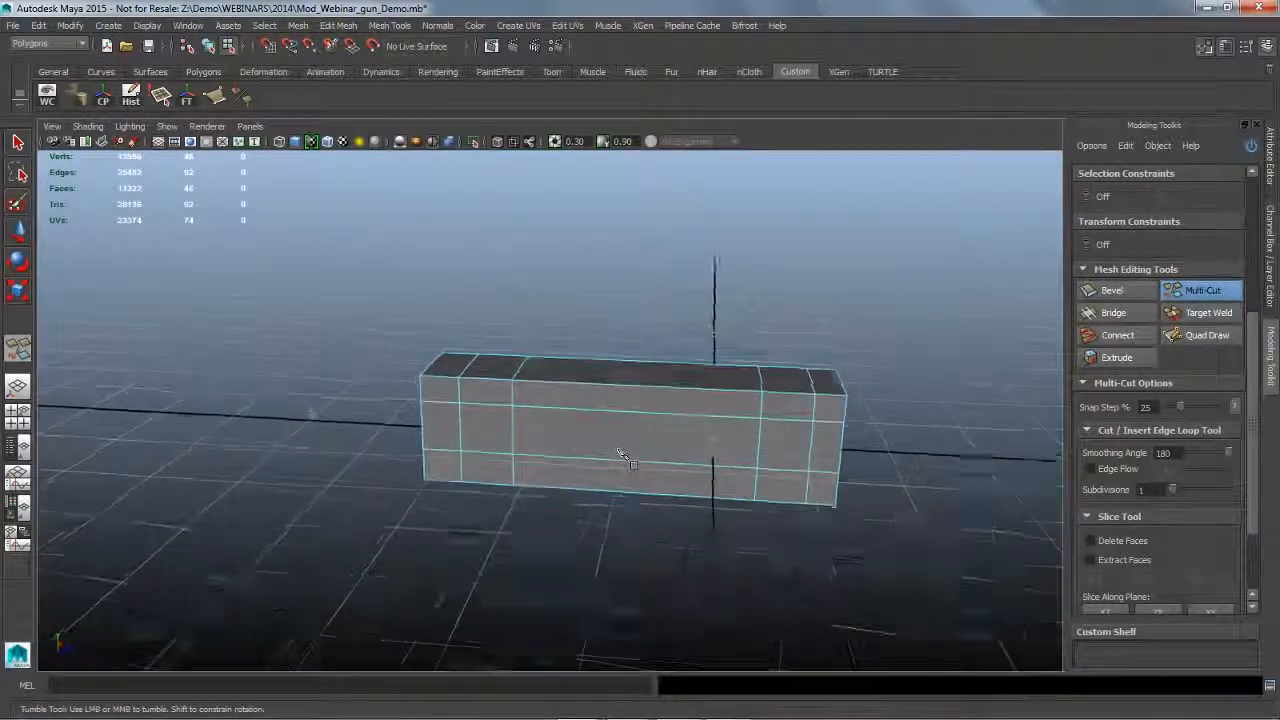
left_click_drag(620, 455, 545, 390, "alt")
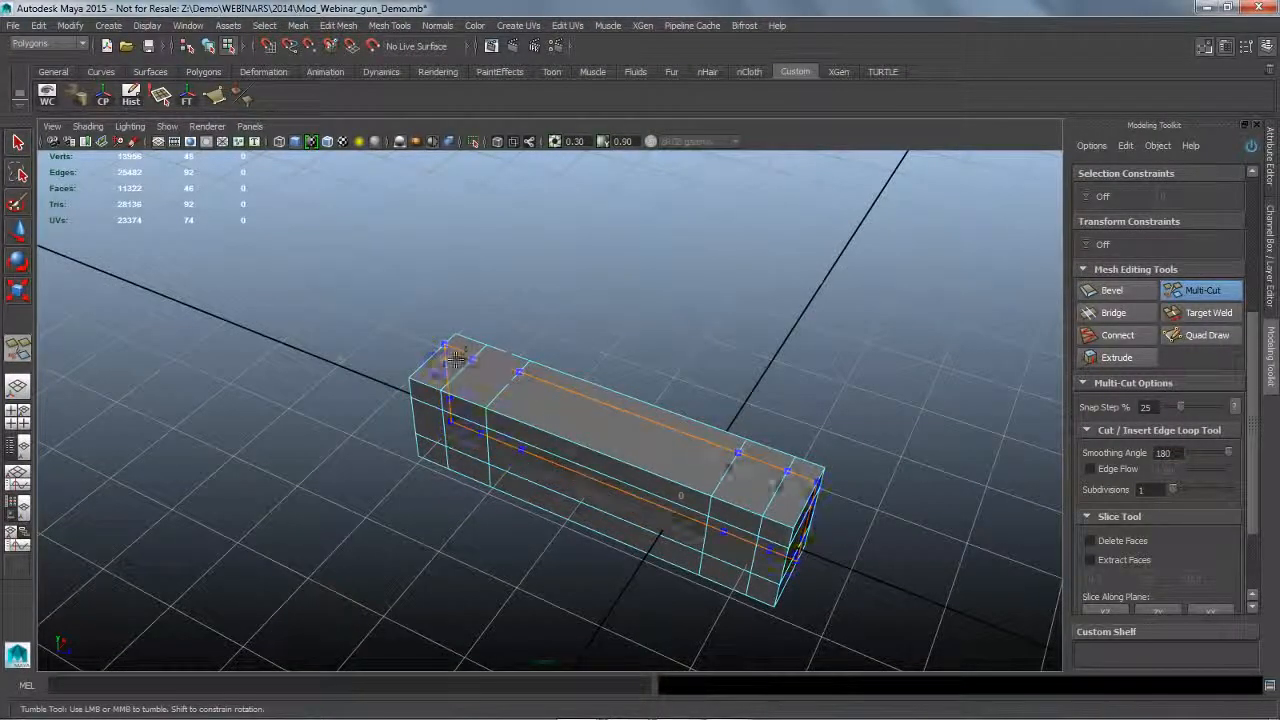
left_click(457, 362, "ctrl")
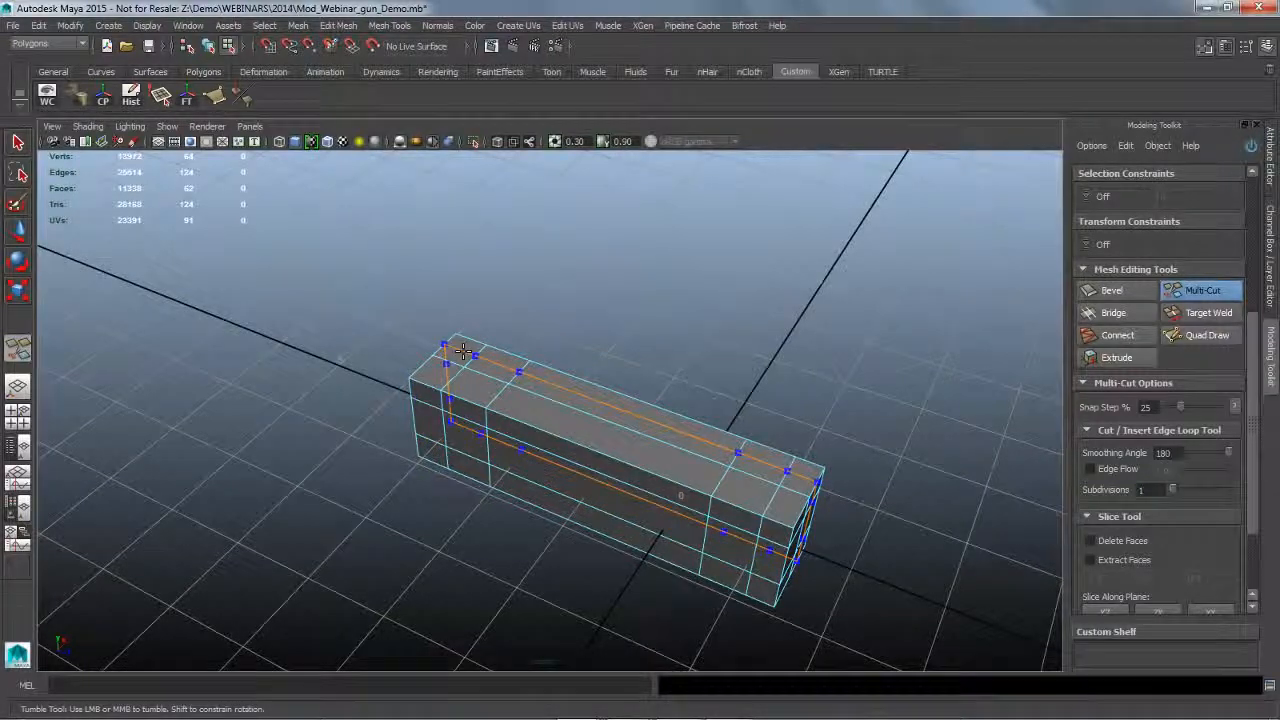
left_click(463, 350, "ctrl")
left_click(437, 373, "ctrl")
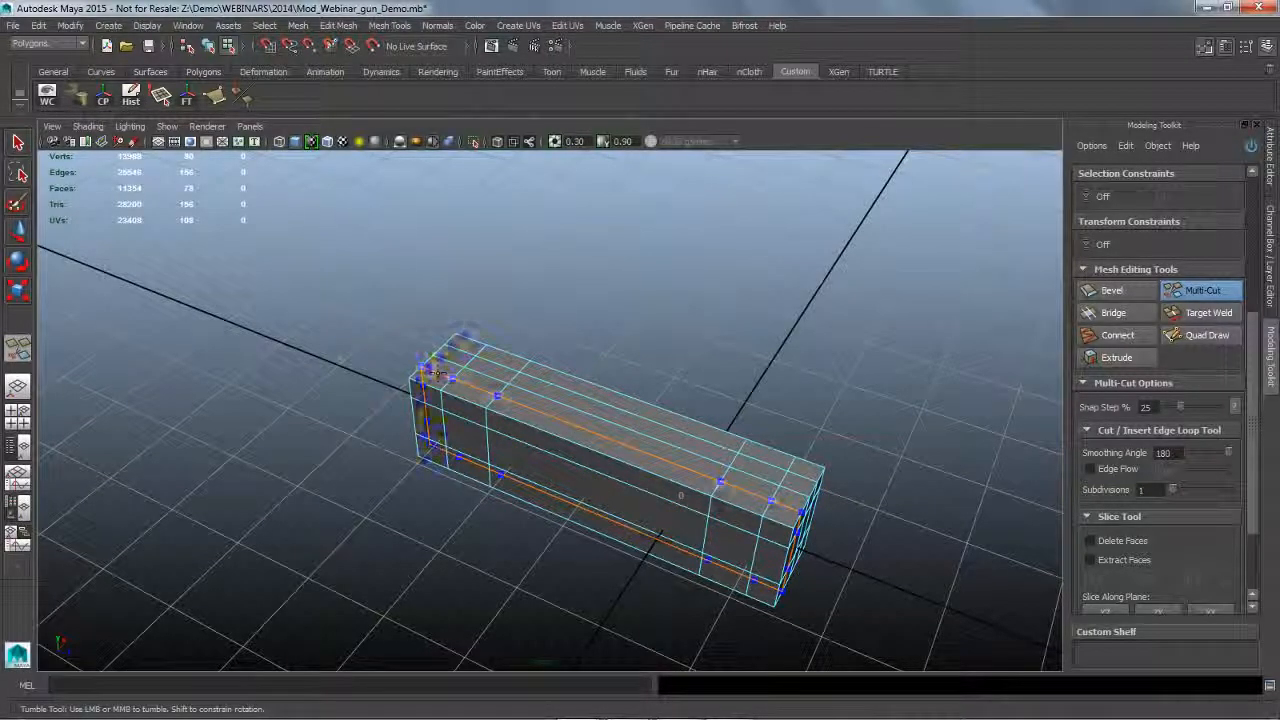
left_click_drag(560, 548, 576, 507, "alt")
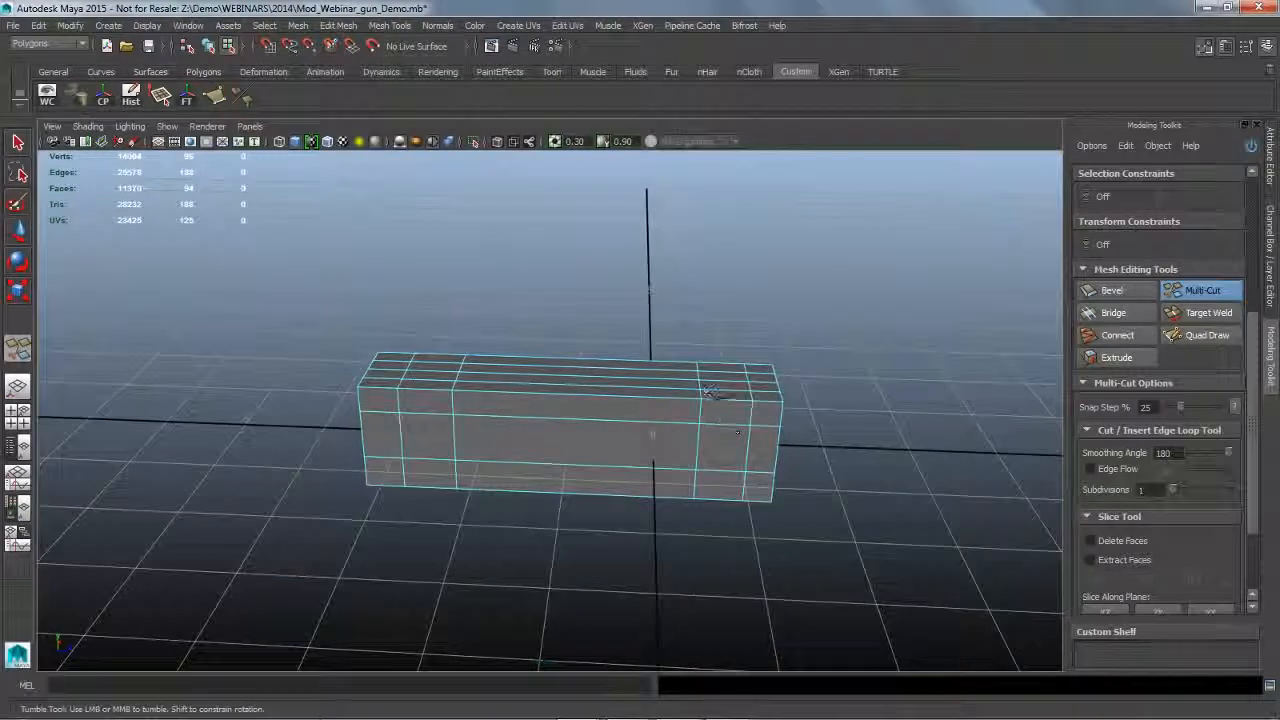
key("q")
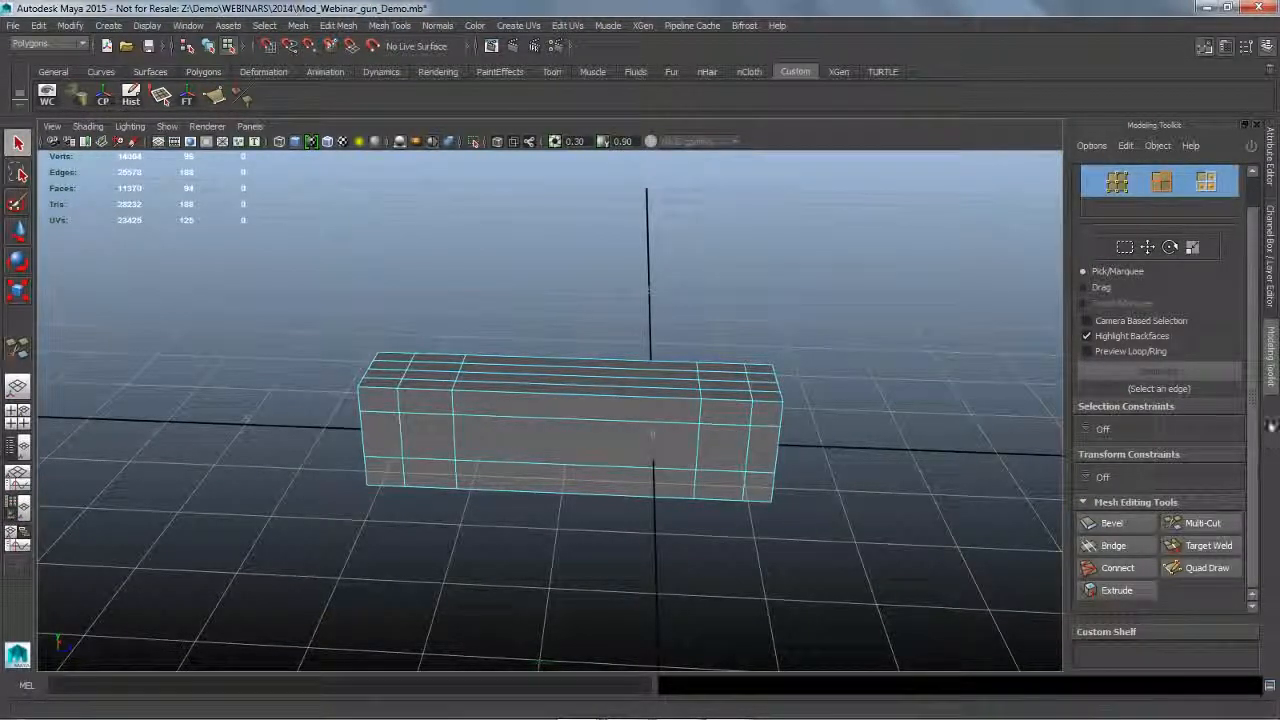
Extrude the two central top faces near each end of the box upward into posts, with Local Z set to 0.87.
left_click_drag(1273, 236, 1267, 206)
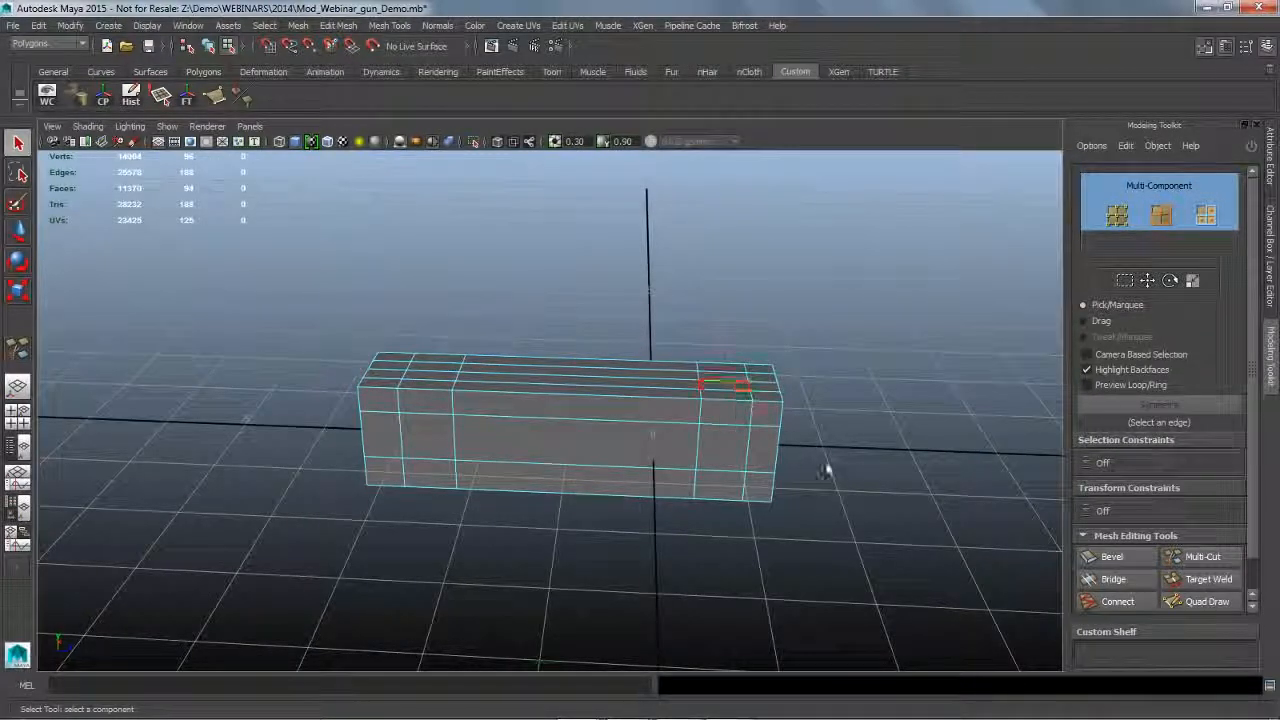
left_click_drag(829, 466, 800, 471, "alt")
left_click(735, 402)
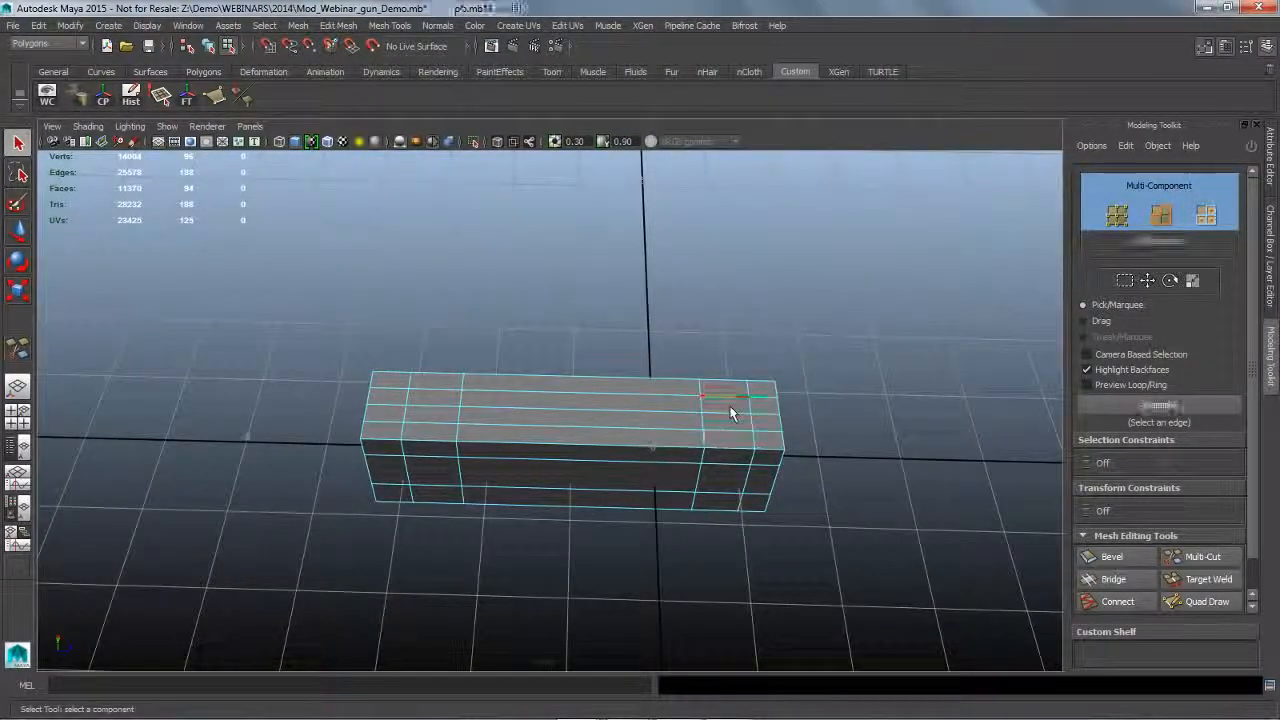
left_click(736, 428)
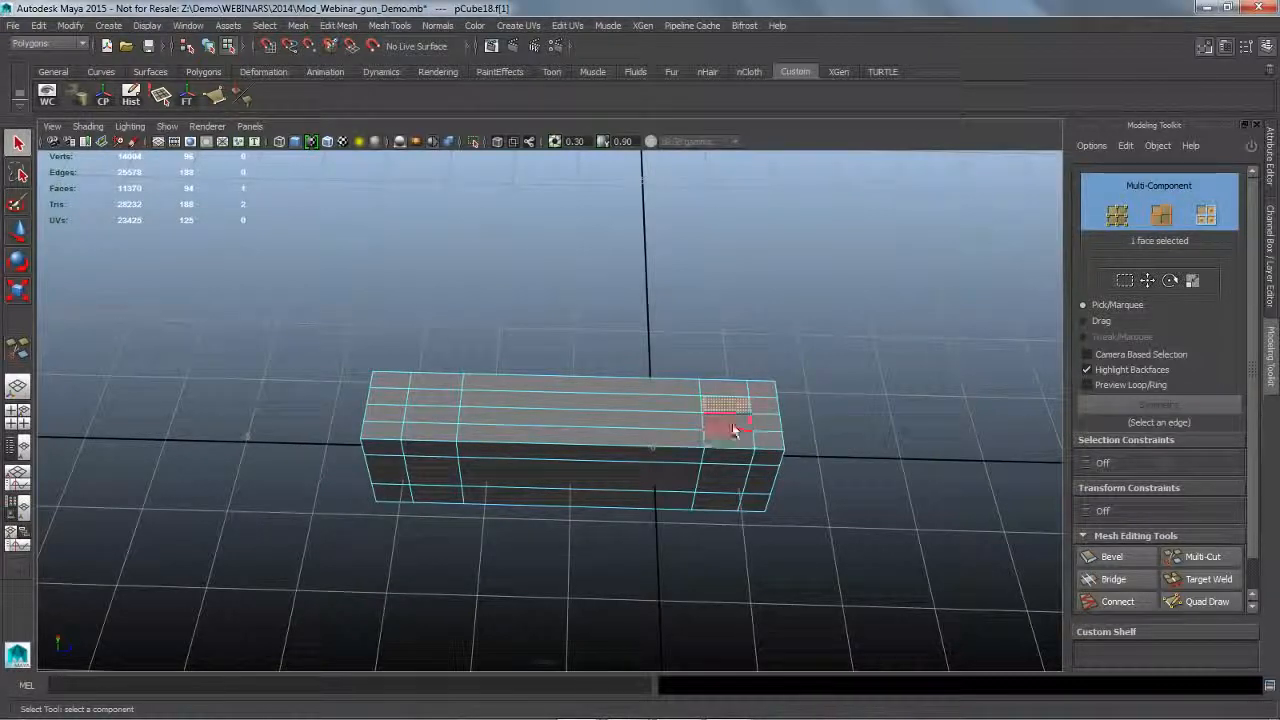
left_click(448, 418, "shift")
left_click_drag(662, 540, 837, 543, "alt")
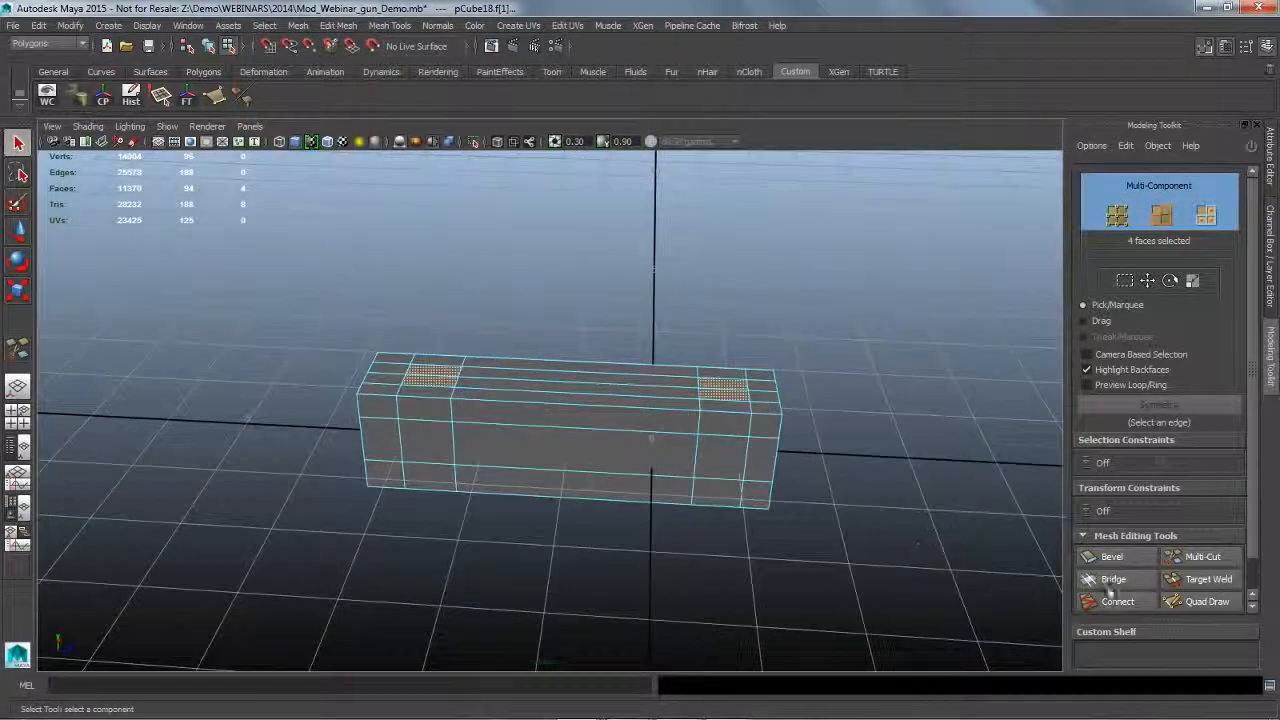
scroll(1110, 590, "down", 1)
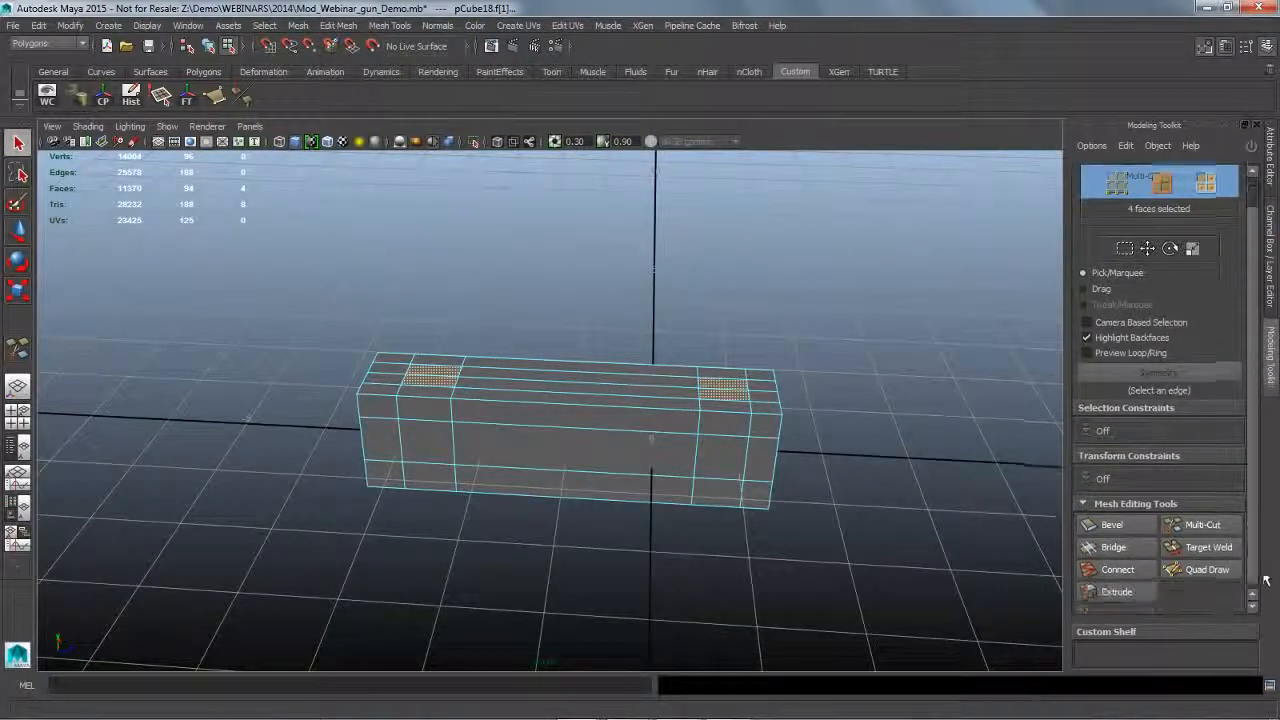
left_click(1117, 591)
scroll(1256, 570, "down", 3)
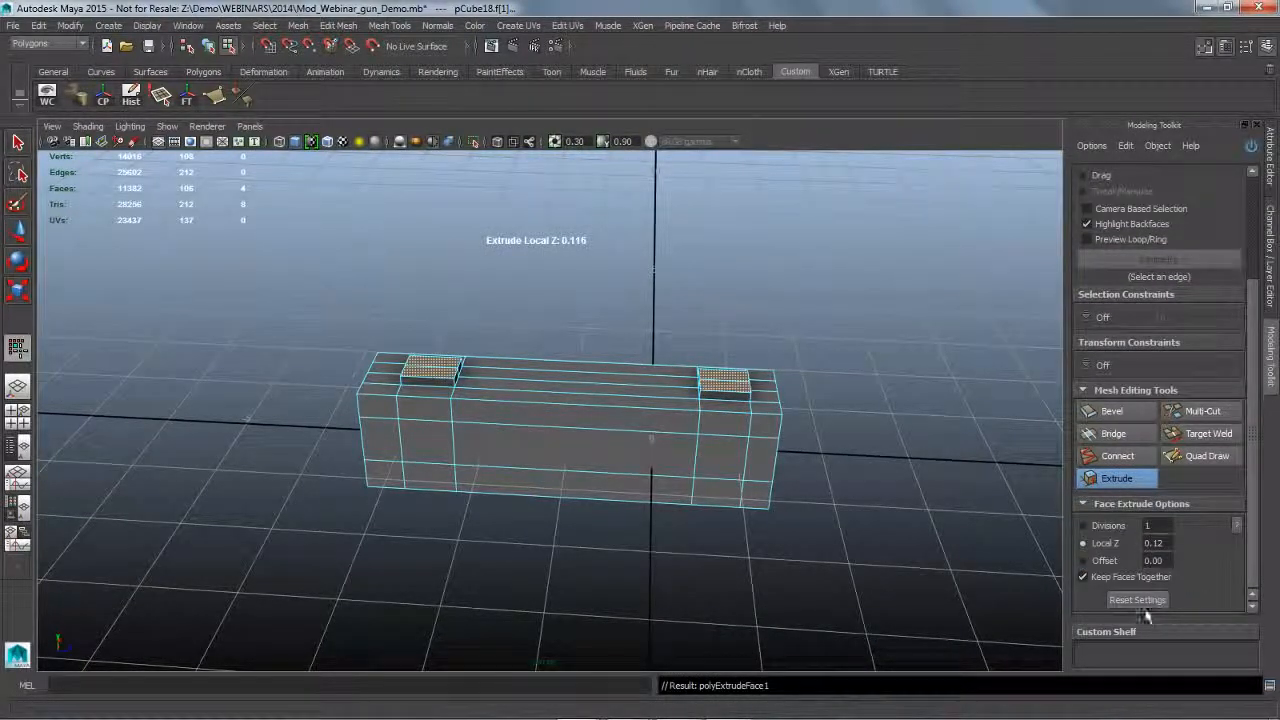
right_click_drag(851, 563, 886, 558, "alt")
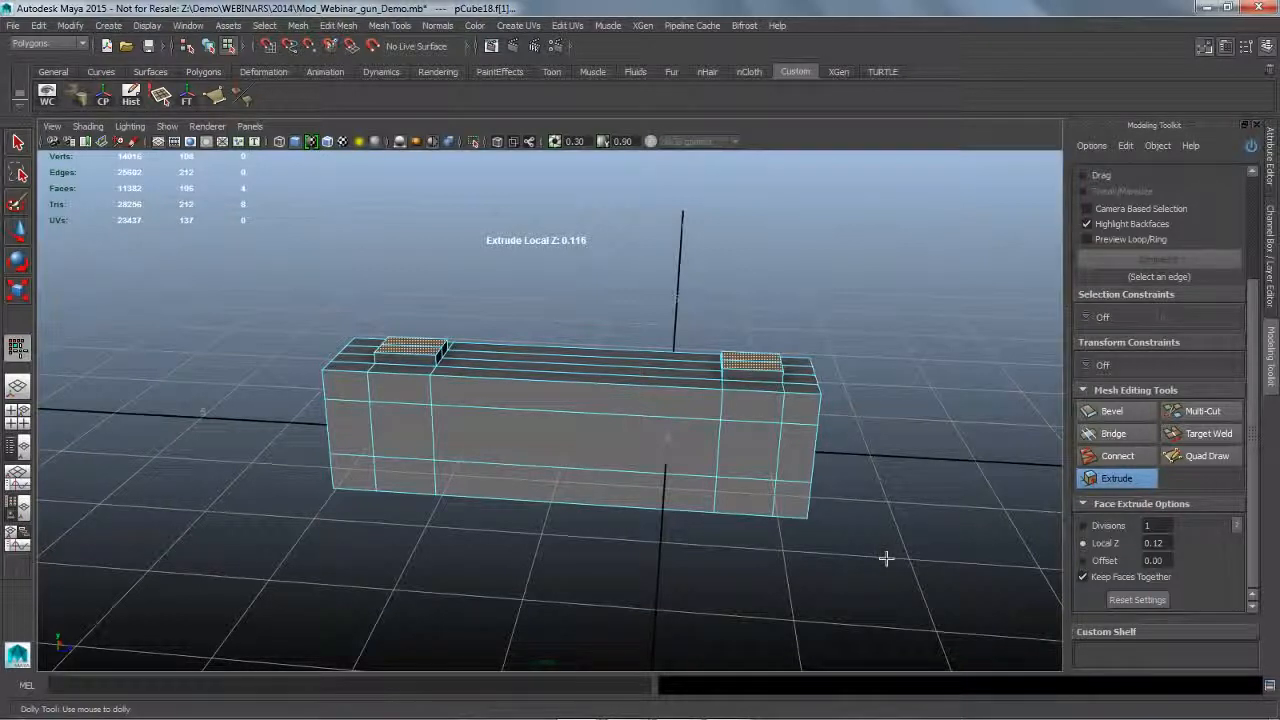
left_click(1156, 600)
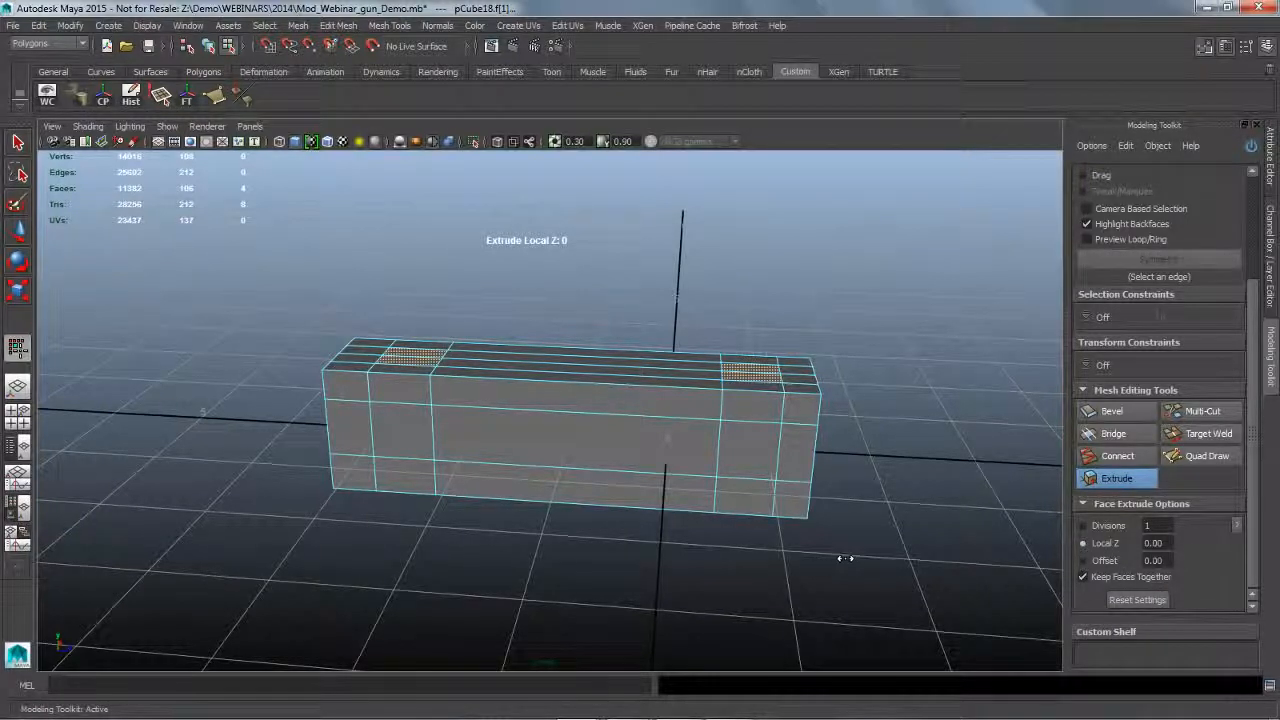
left_click_drag(816, 564, 856, 576)
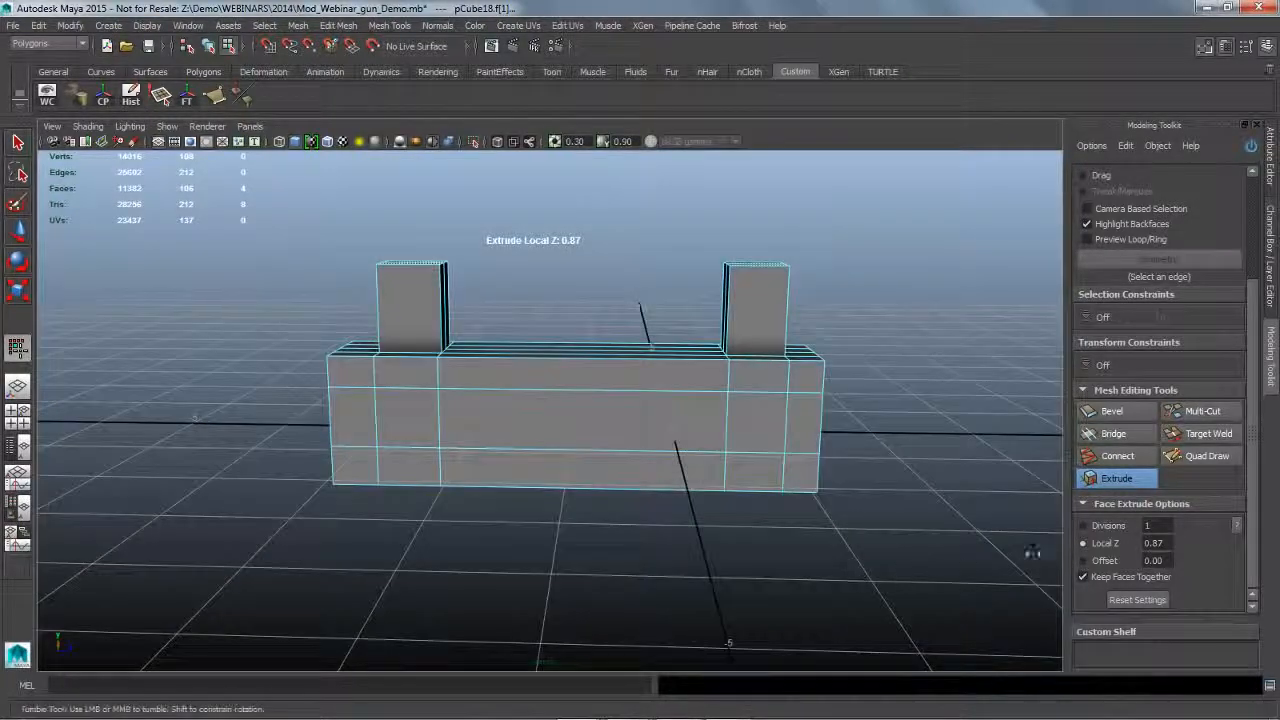
Make Divisions the extrusion value adjusted in the viewport and try changing it.
left_click(1106, 527)
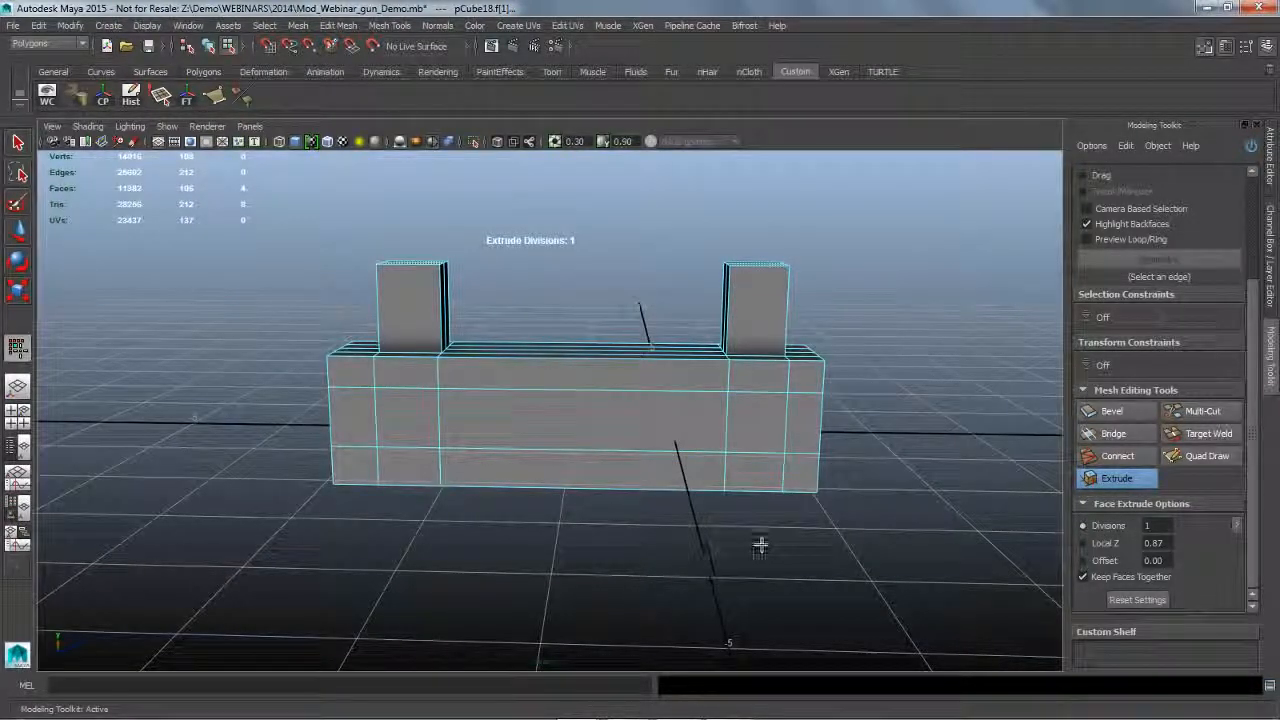
mouse_move(766, 543)
left_mouse_down()
mouse_move(814, 543)
mouse_move(769, 547)
left_mouse_up()
left_click_drag(887, 556, 866, 571, "alt")
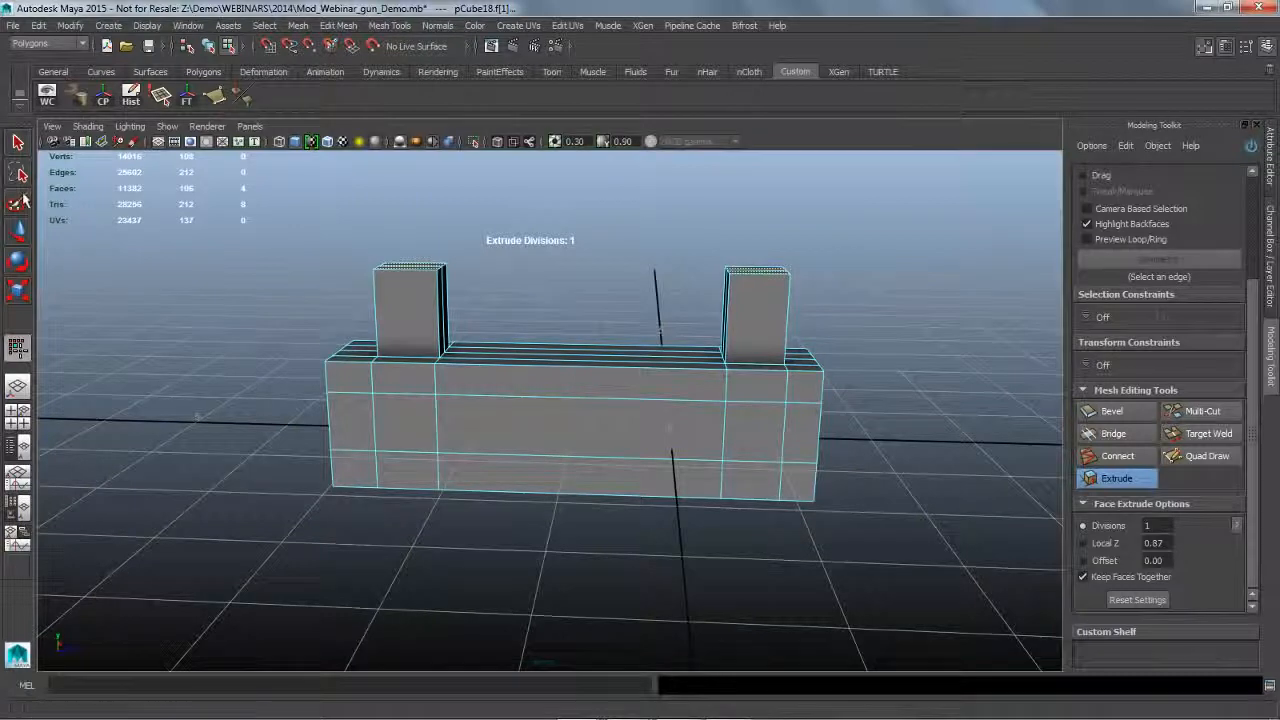
Leave Extrude and shift the right-hand post's two top faces toward the box's middle so the post slants inward.
left_click(18, 144)
left_click_drag(319, 260, 318, 272, "alt")
left_click(436, 238)
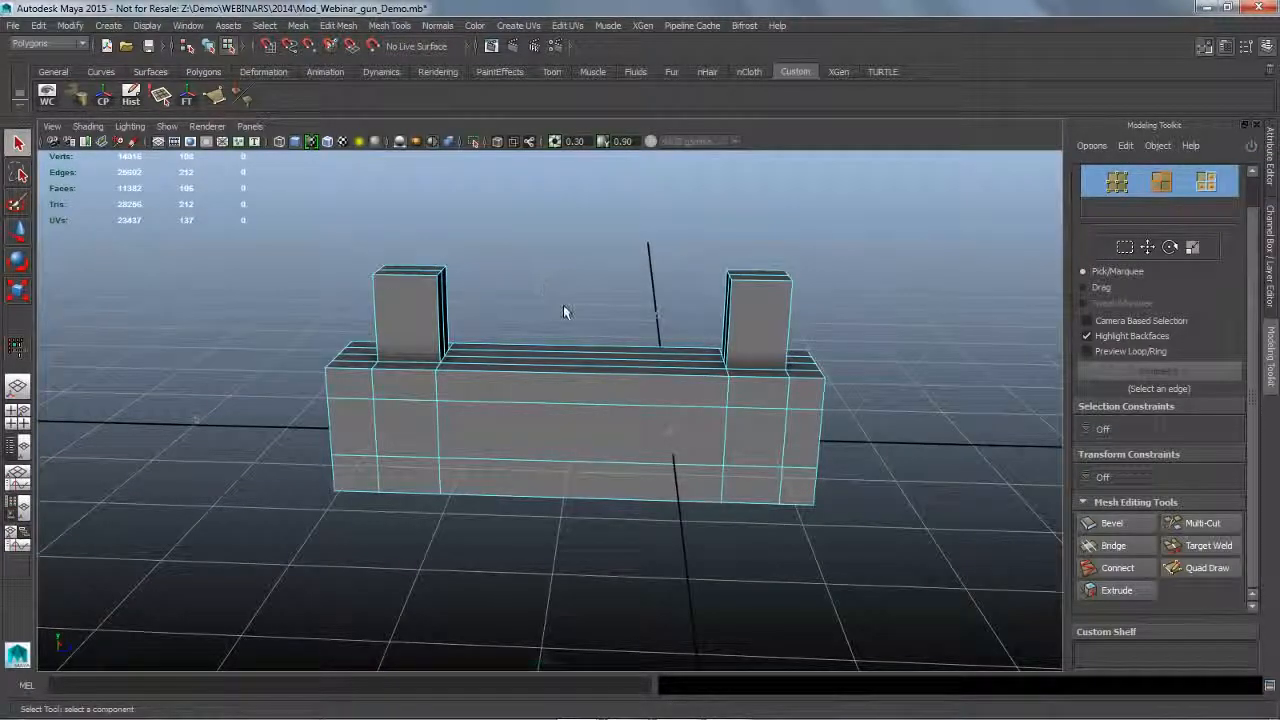
left_click_drag(563, 307, 620, 312, "alt")
left_click(787, 338)
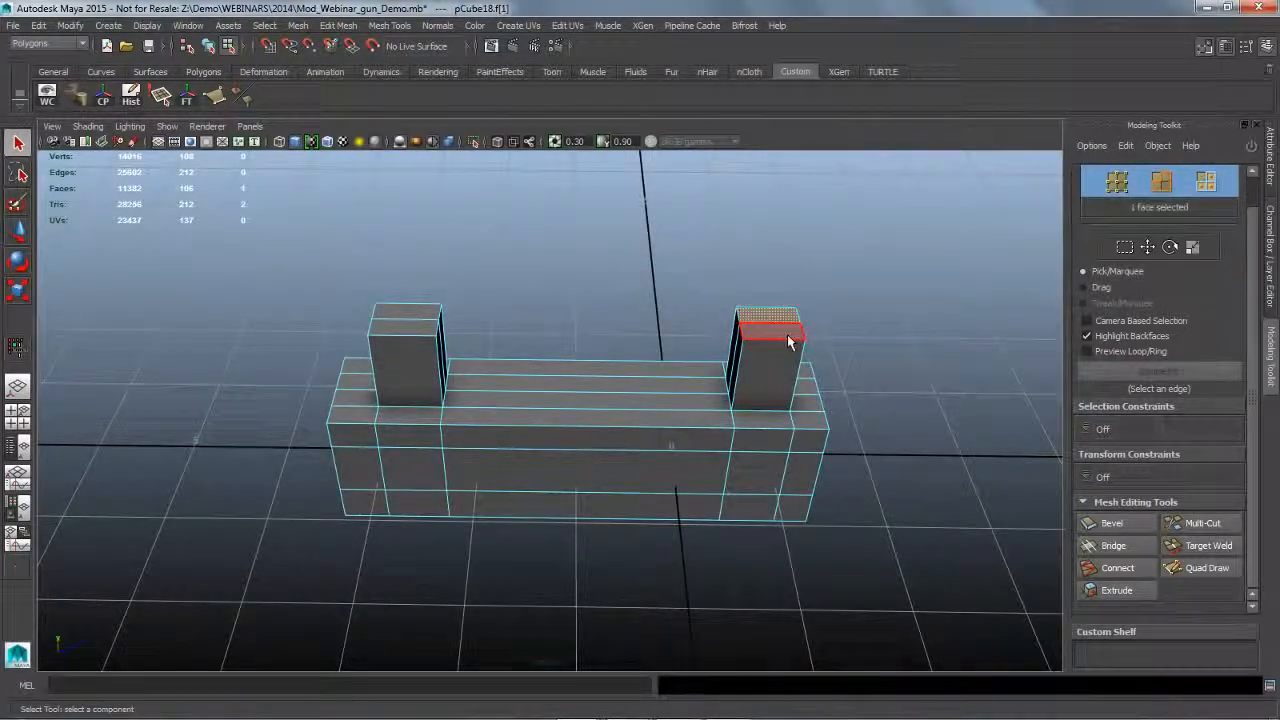
left_click(787, 338, "shift")
key("w")
left_click_drag(923, 400, 903, 345, "alt")
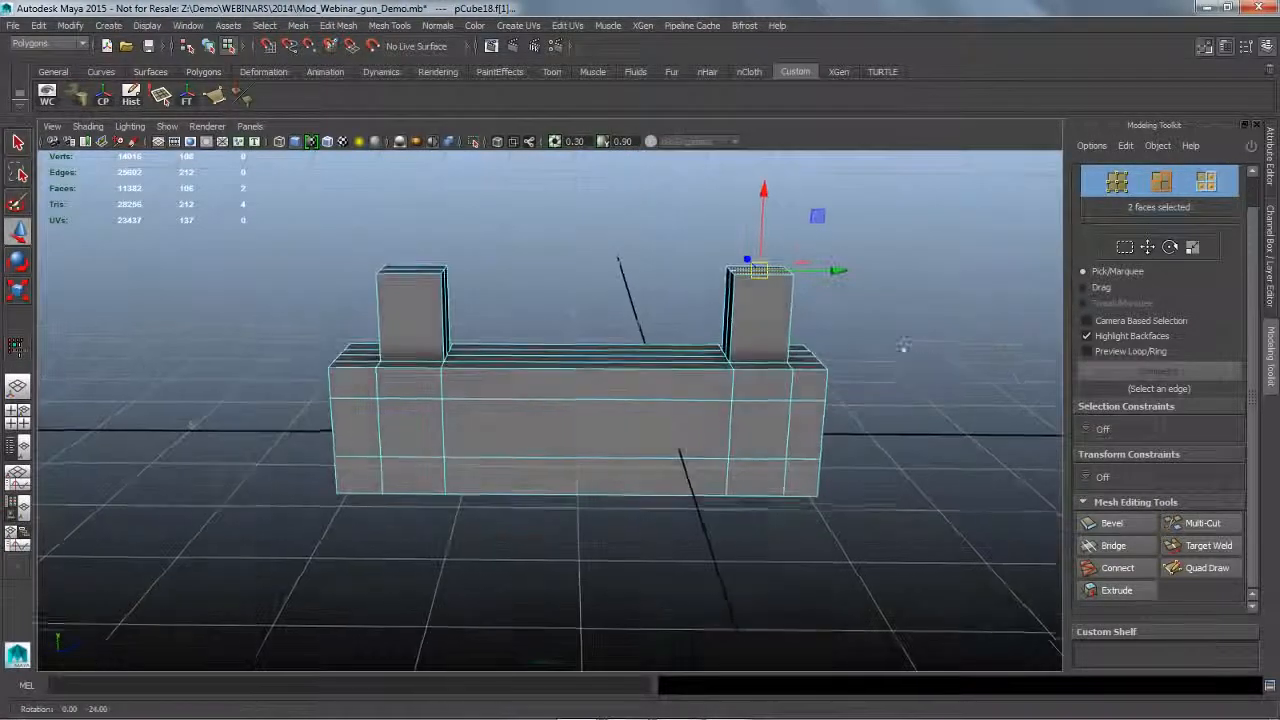
left_click_drag(838, 270, 795, 272)
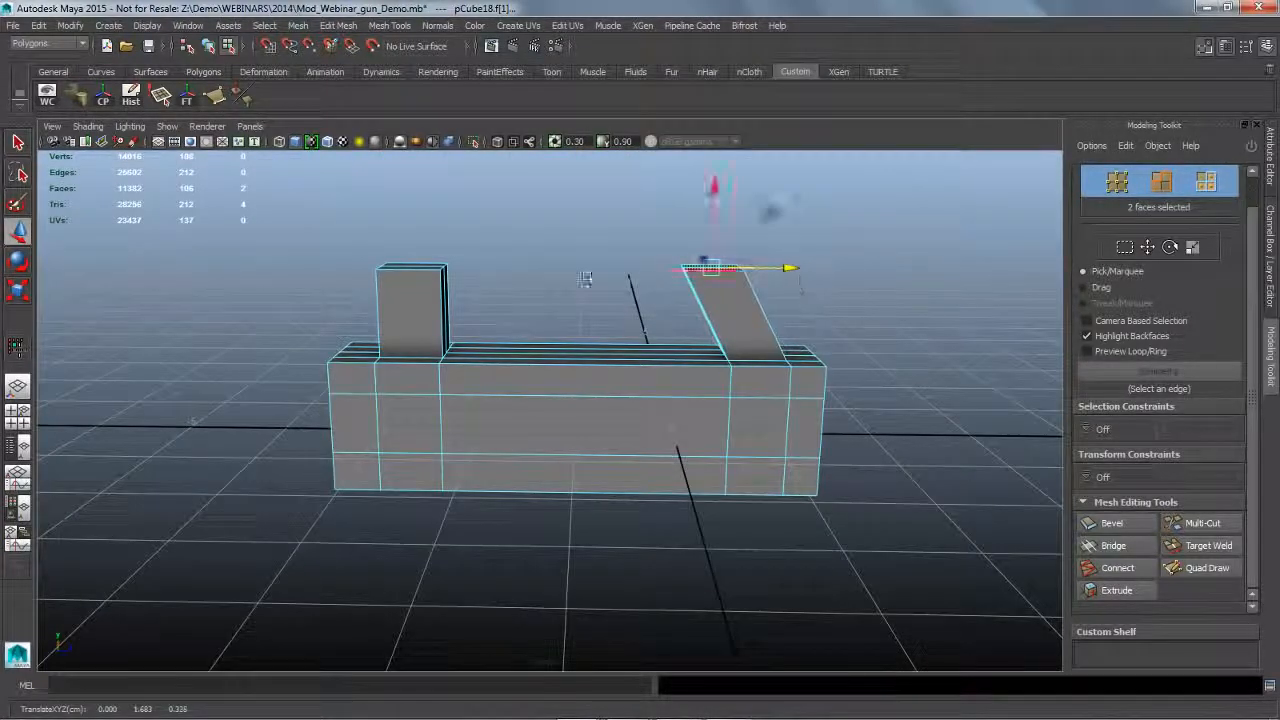
Shift the left-hand post's two top faces toward the box's middle so it mirrors the opposite slant.
left_click_drag(440, 285, 438, 326, "alt")
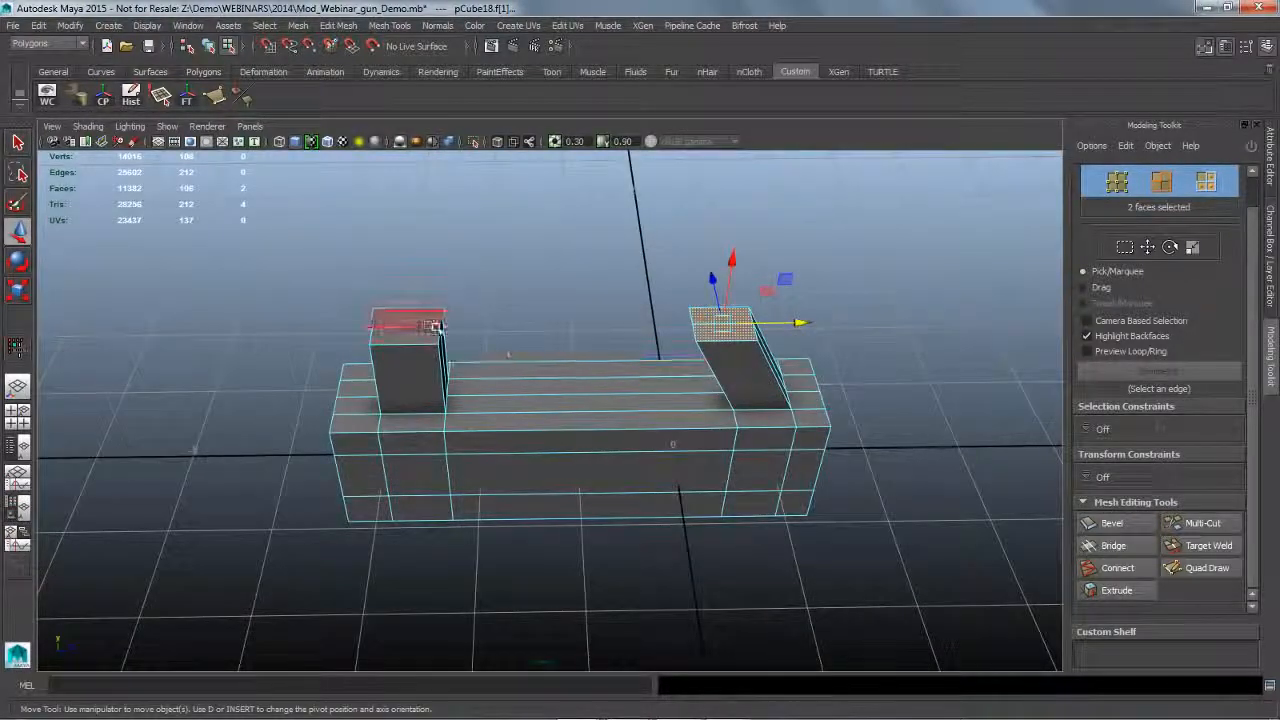
left_click(437, 326)
left_click_drag(500, 330, 563, 346)
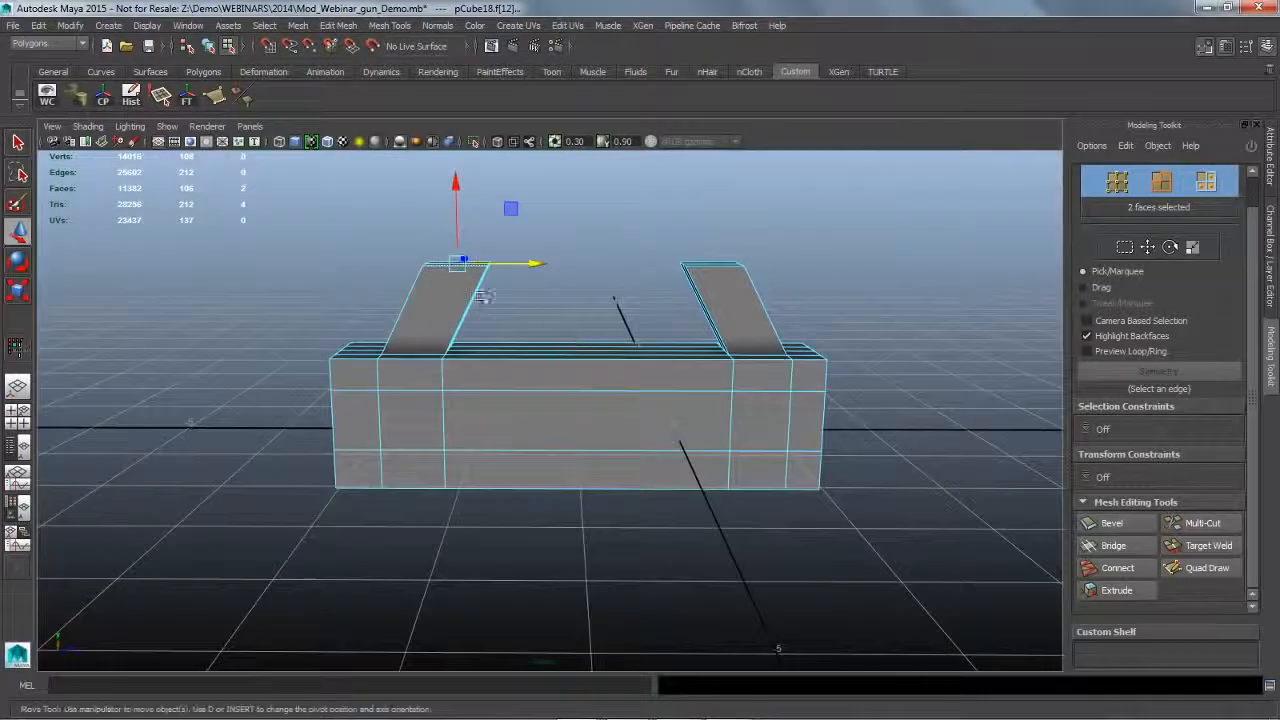
Lower the top faces of both slanted posts together slightly, and clear the selection.
left_click_drag(483, 296, 500, 323, "alt")
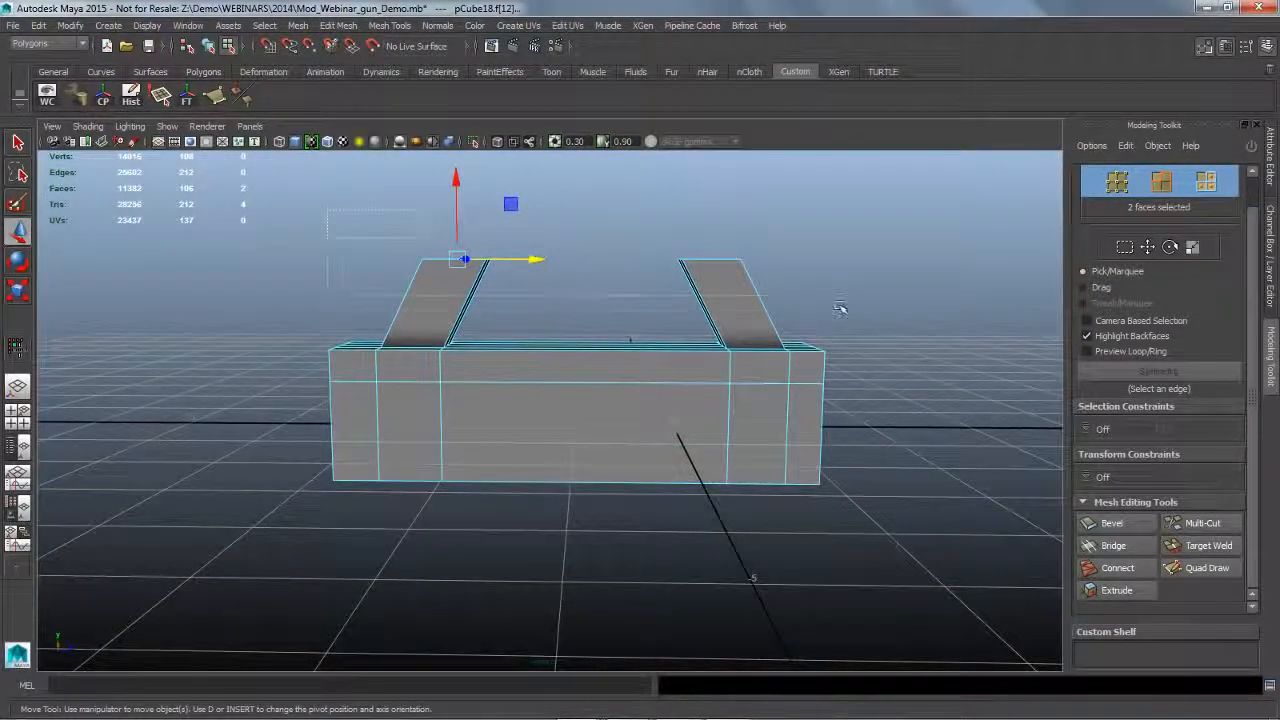
left_click(745, 305, "shift")
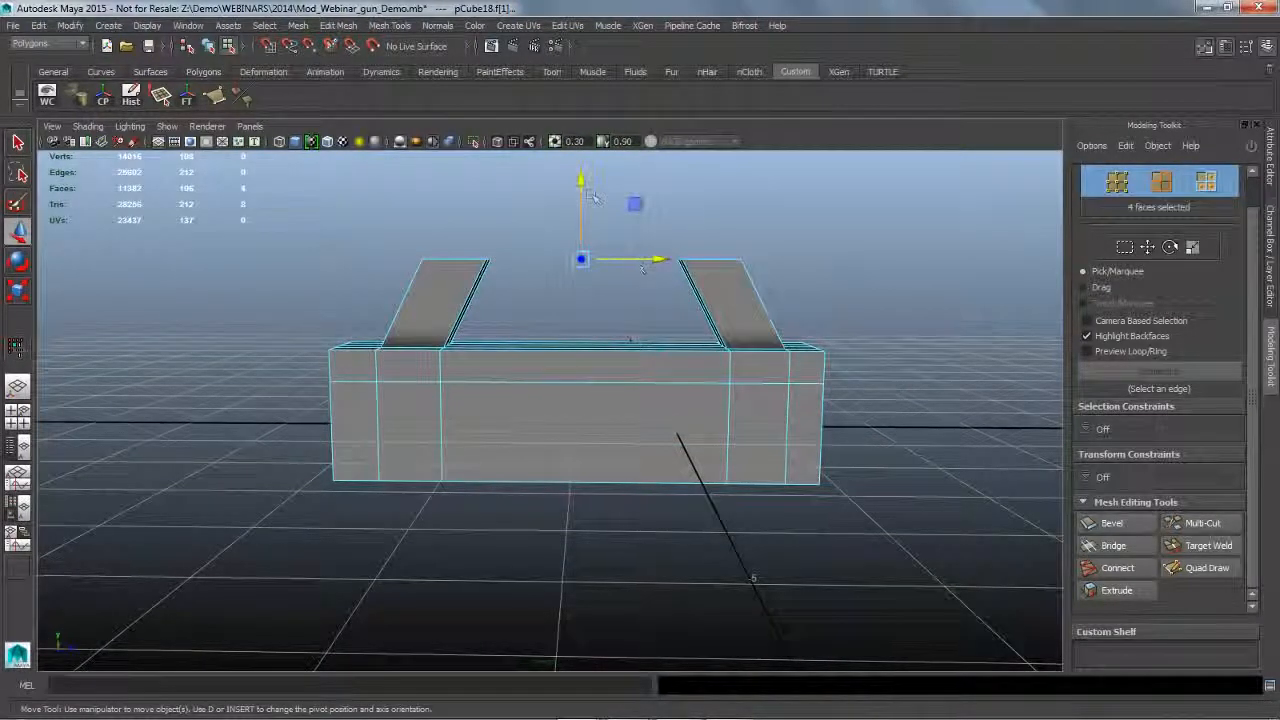
left_click_drag(592, 195, 595, 210)
mouse_move(682, 381)
left_mouse_down("alt")
mouse_move(637, 380)
mouse_move(671, 380)
mouse_move(663, 394)
left_mouse_up("alt")
right_click_drag(663, 394, 892, 351, "alt")
left_click(949, 263)
right_click_drag(950, 286, 866, 295, "alt")
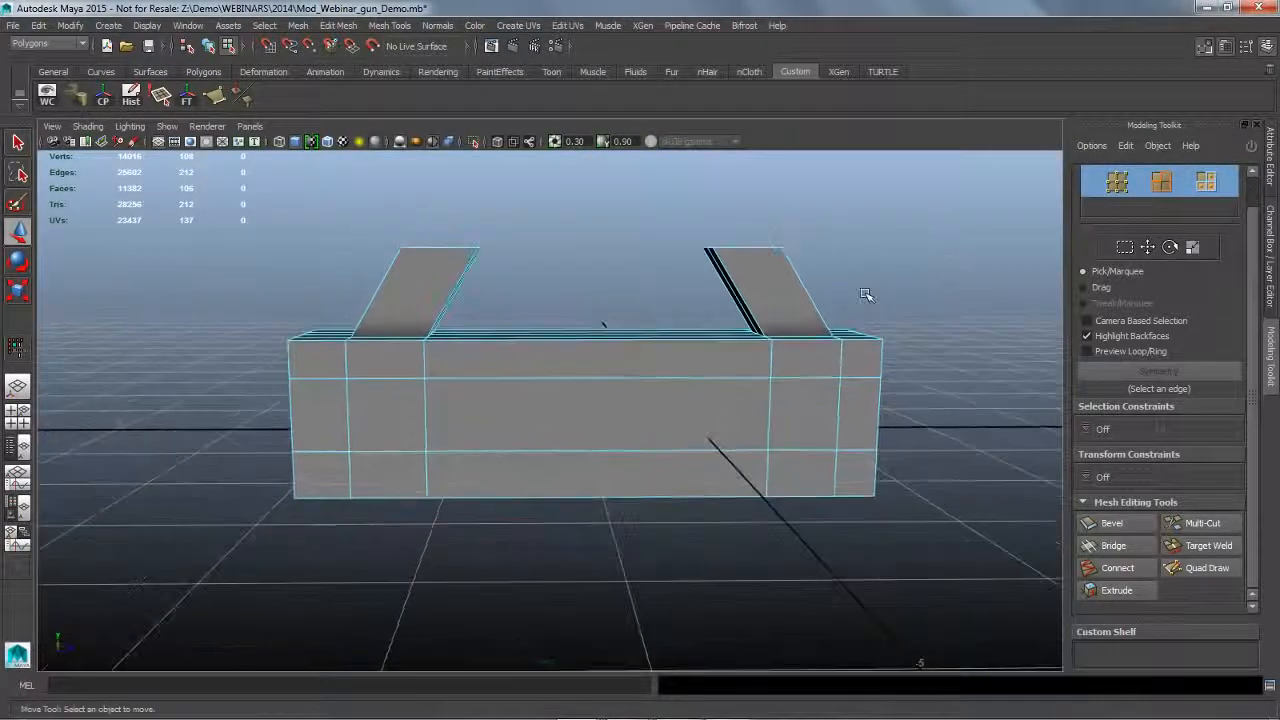
Cut an edge loop across both slanted posts slightly below their tops with Multi-Cut, and leave the tool.
middle_click_drag(866, 295, 863, 356, "alt")
left_click_drag(903, 385, 786, 357, "alt")
left_click_drag(757, 400, 680, 372, "alt")
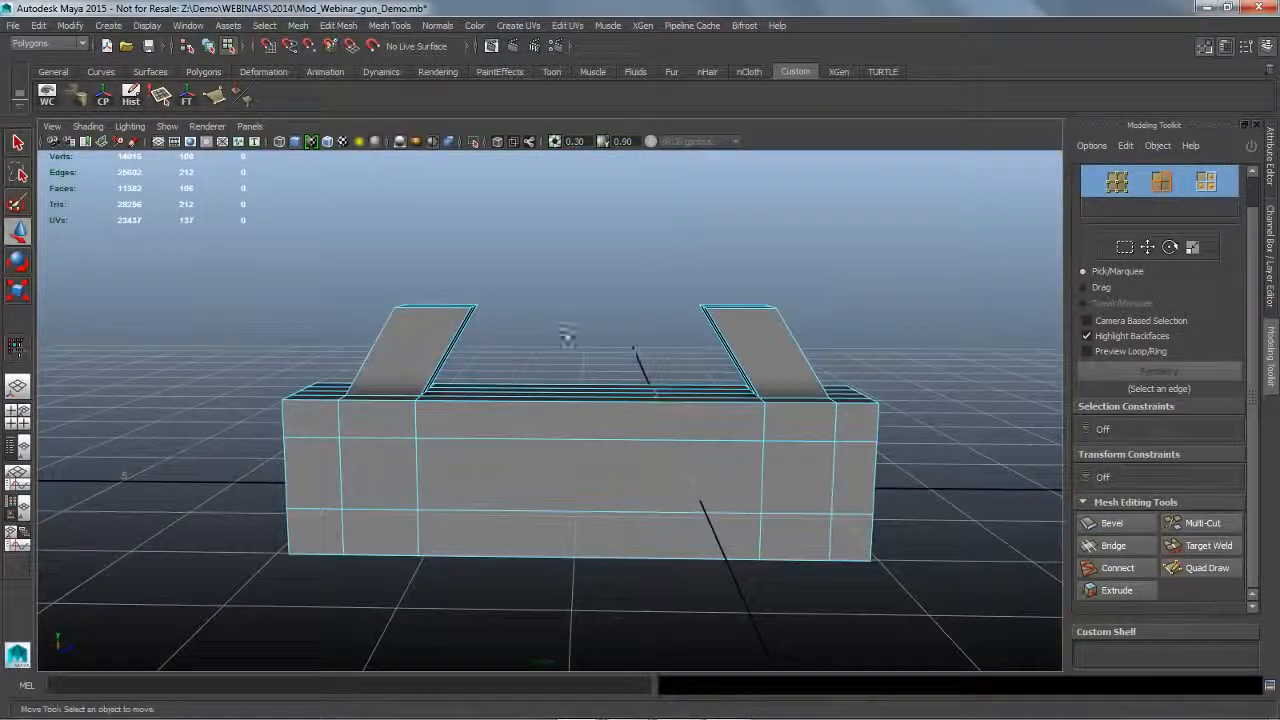
left_click(728, 340)
left_click(965, 365)
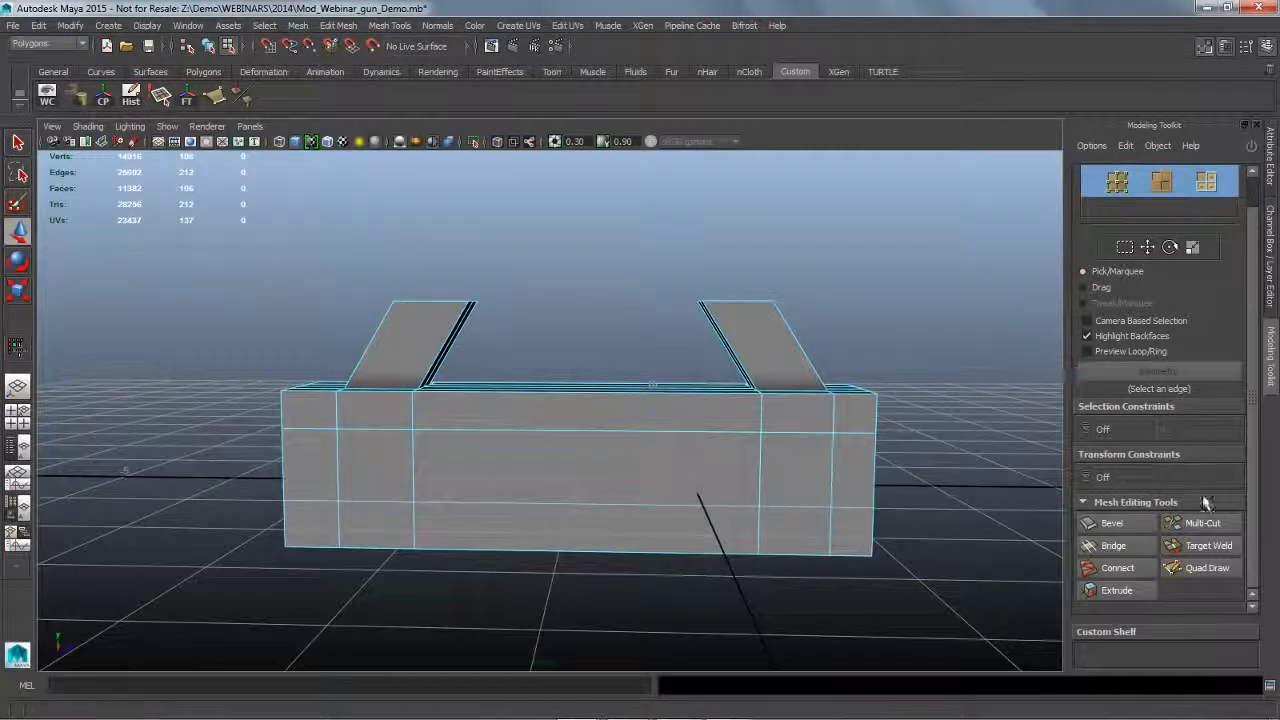
left_click(1202, 523)
left_click_drag(950, 385, 318, 340, "alt")
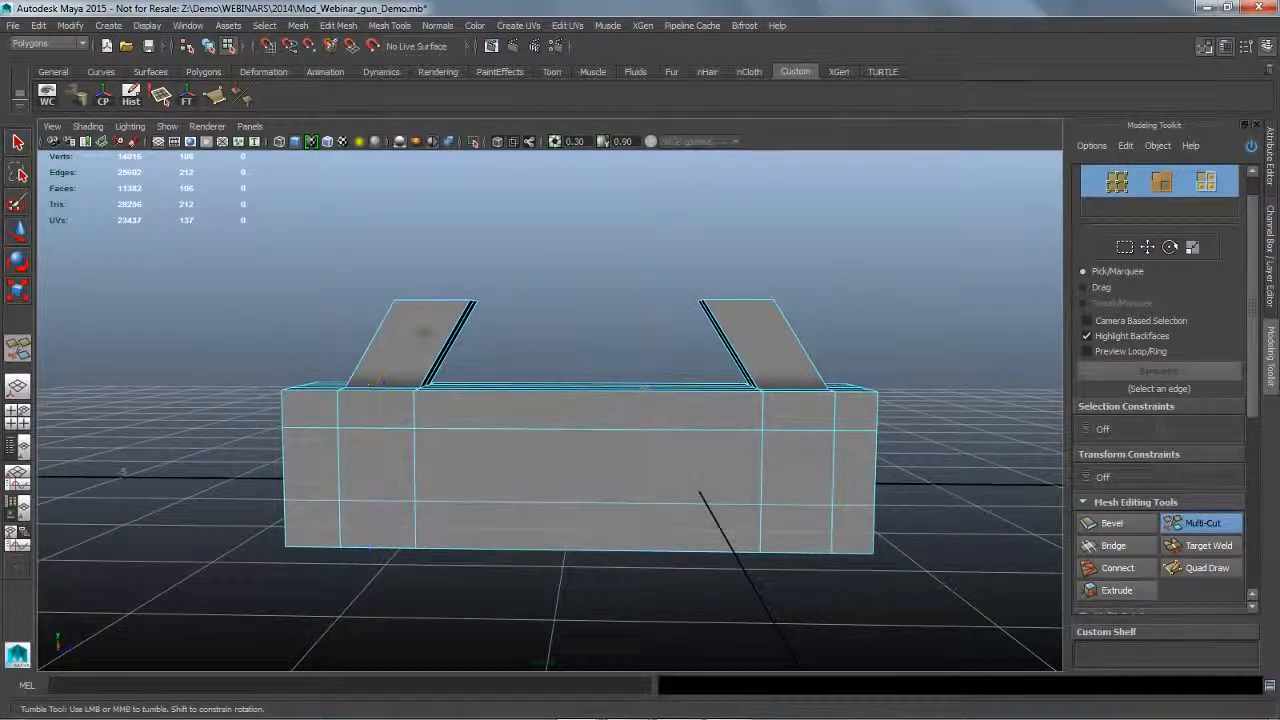
left_click_drag(708, 341, 934, 328)
key("q")
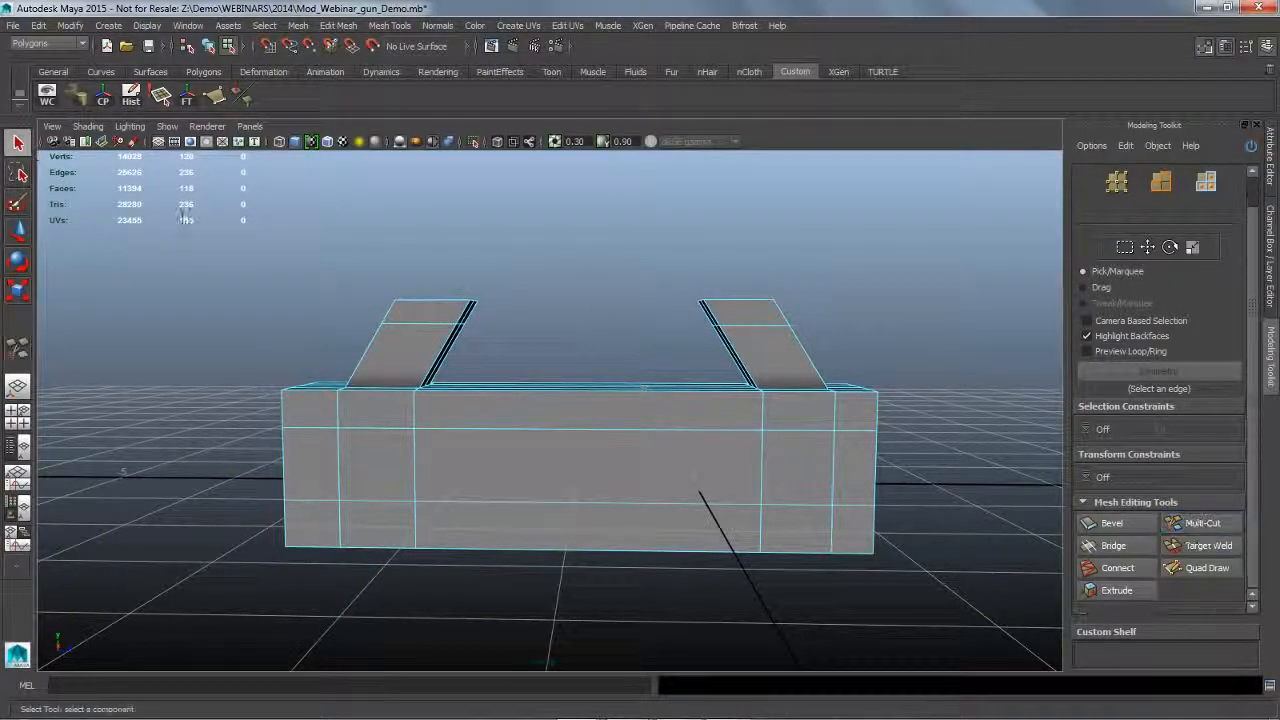
Select the two upper inner faces on each slanted post and bridge them into a connecting bar.
left_click_drag(608, 342, 445, 320, "alt")
right_click_drag(443, 318, 460, 358)
left_click(466, 320)
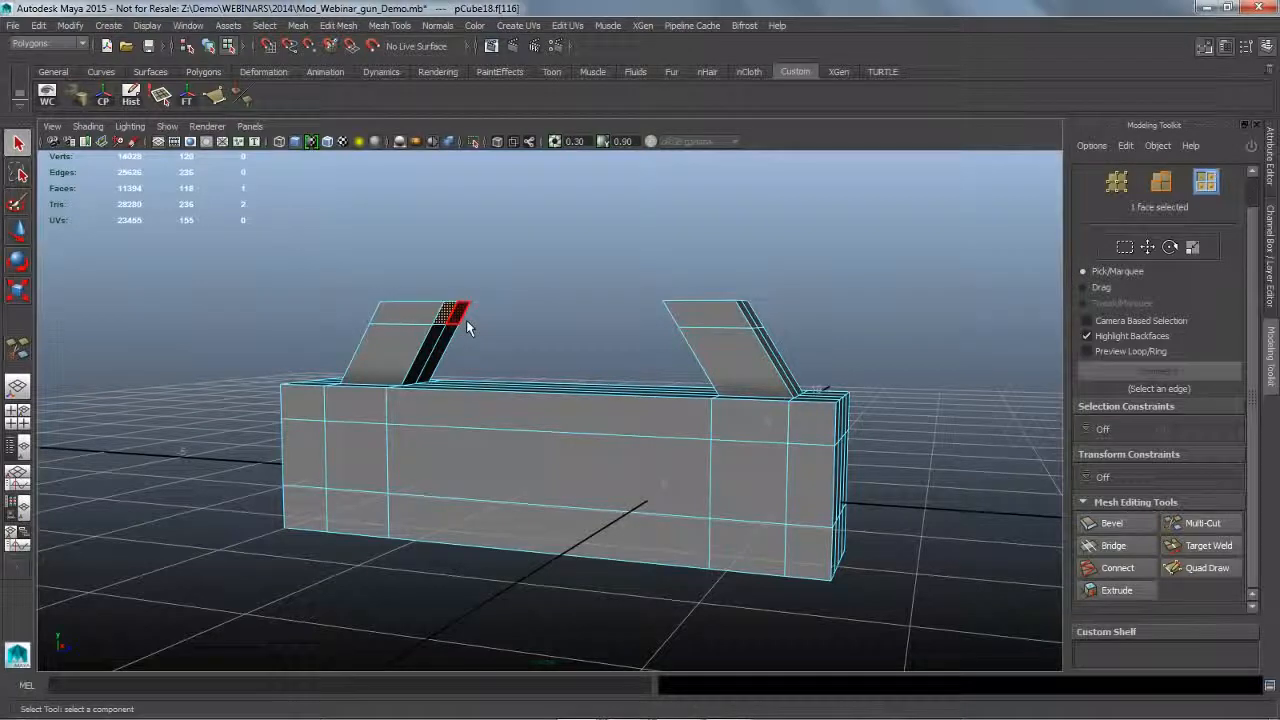
left_click(466, 320, "shift")
left_click_drag(466, 320, 818, 393, "alt")
left_click(712, 318, "shift")
left_click(714, 340, "shift")
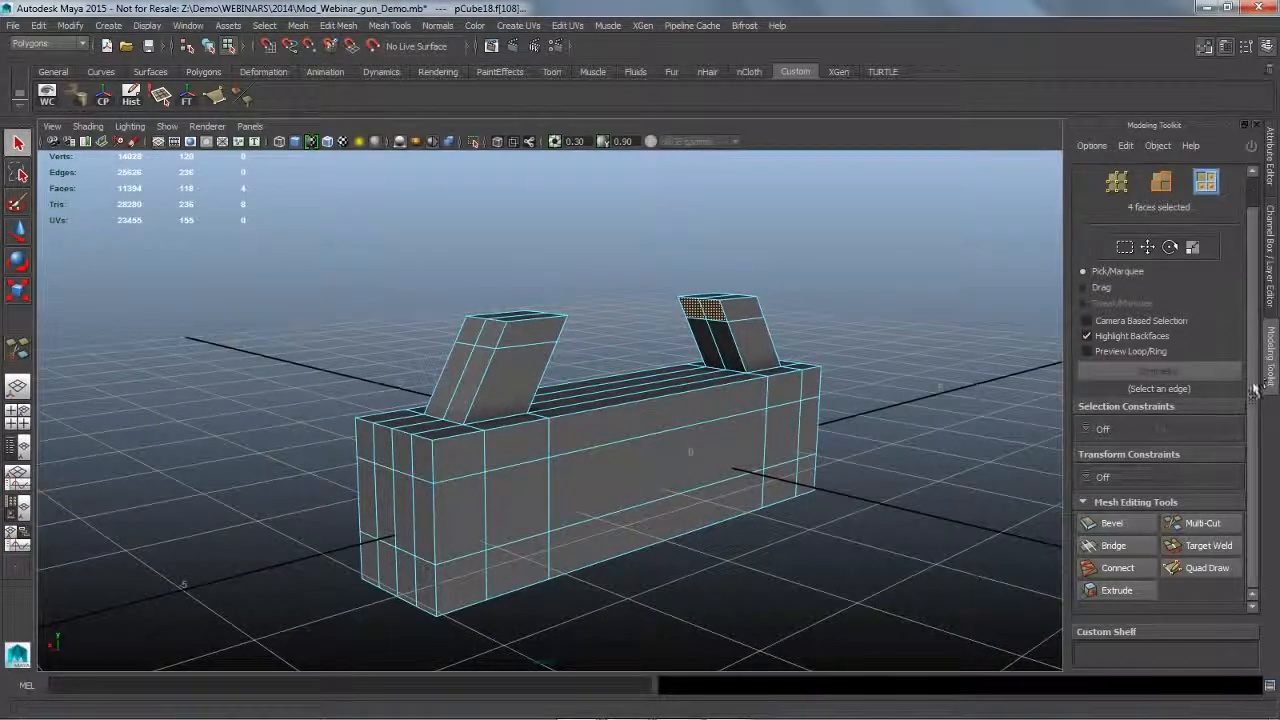
left_click(1115, 546)
left_click_drag(920, 456, 828, 440, "alt")
Try a Taper of 1.43 and a Twist of 0.36 on the bridge, and undo back to the unbridged posts.
left_click_drag(1257, 458, 1258, 514)
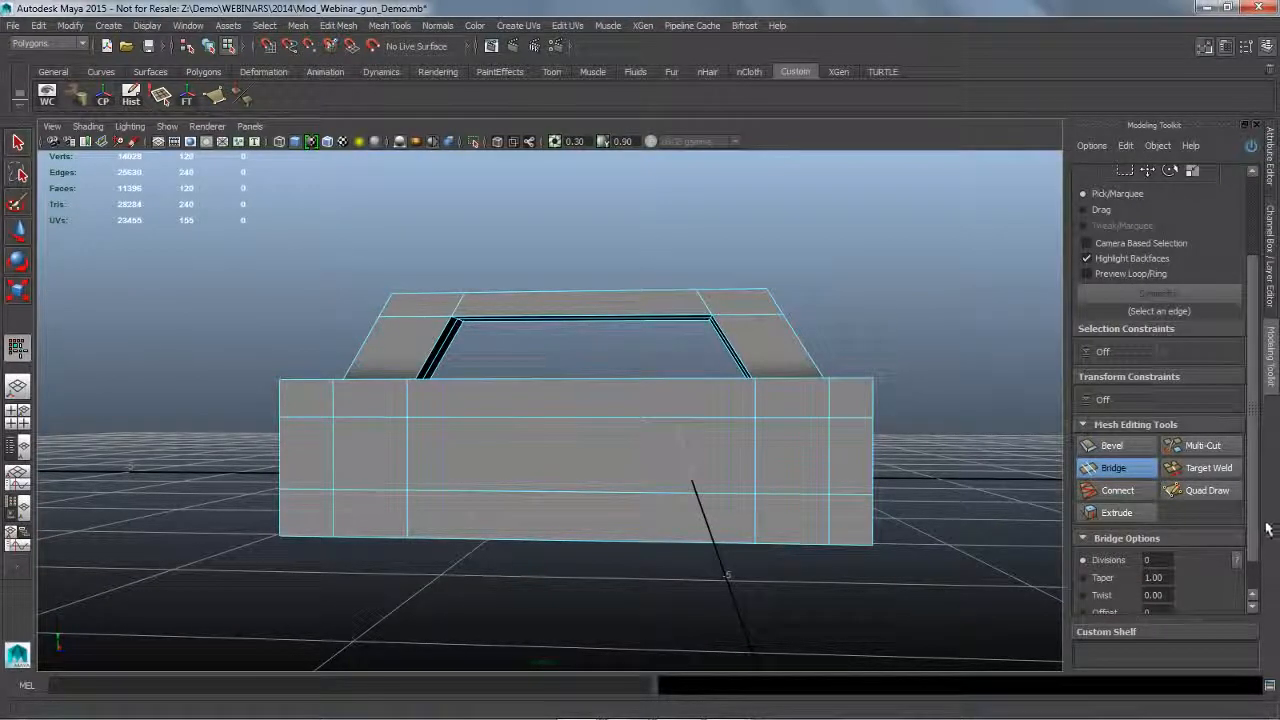
scroll(1262, 545, "down", 2)
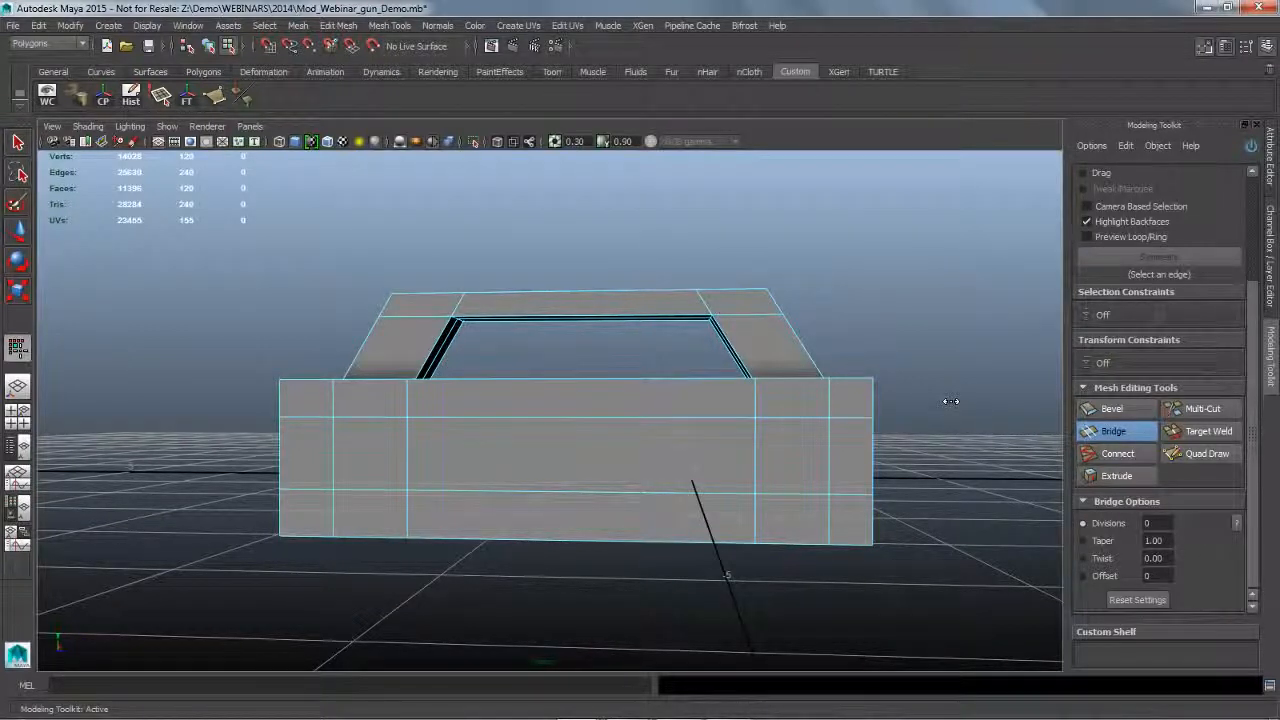
left_click(1116, 541)
middle_click_drag(926, 378, 971, 375)
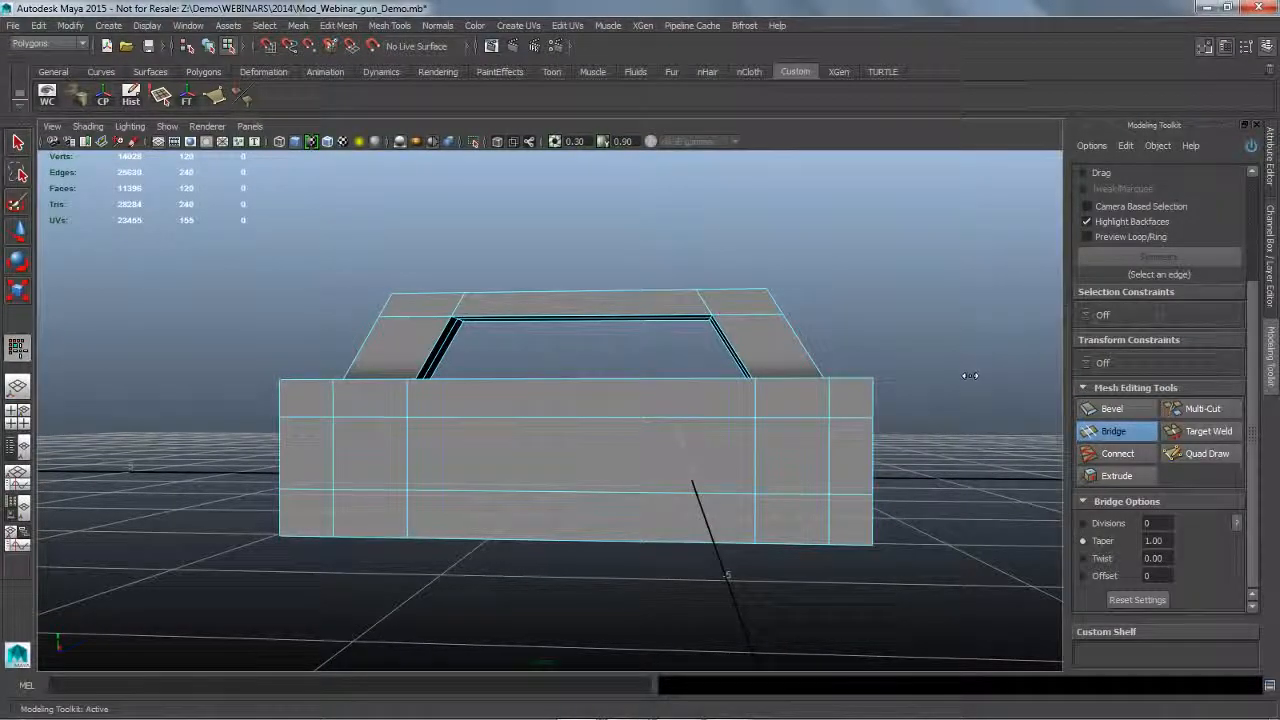
key("ctrl+z")
left_click(1115, 563)
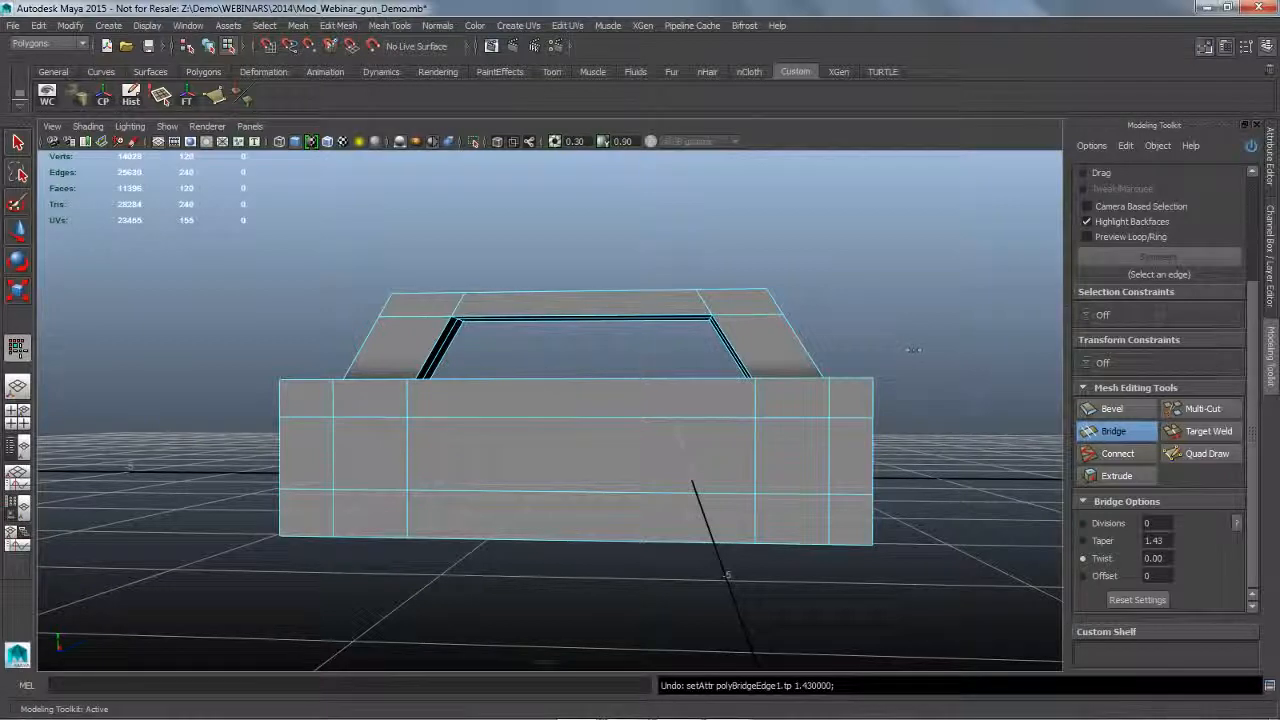
middle_click_drag(913, 350, 1003, 406)
key("ctrl+z")
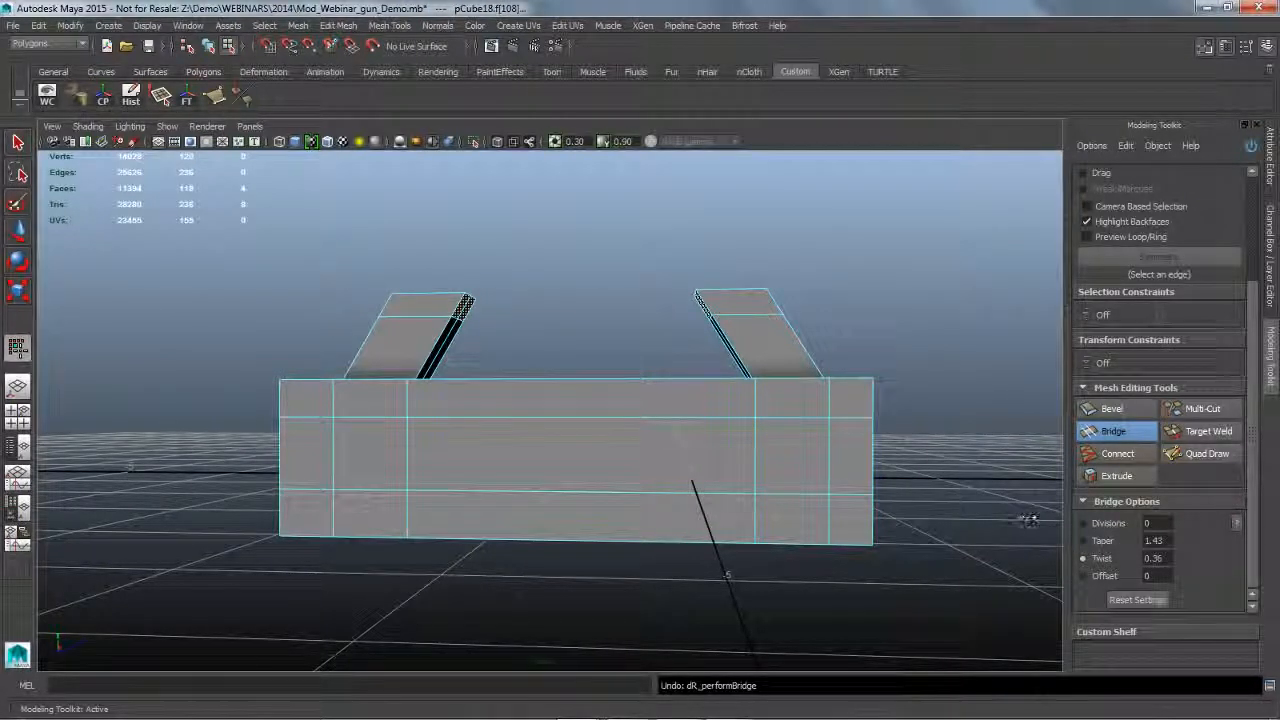
Restore the bridge between the posts with 2 divisions and leave the Bridge tool.
key("shift+z")
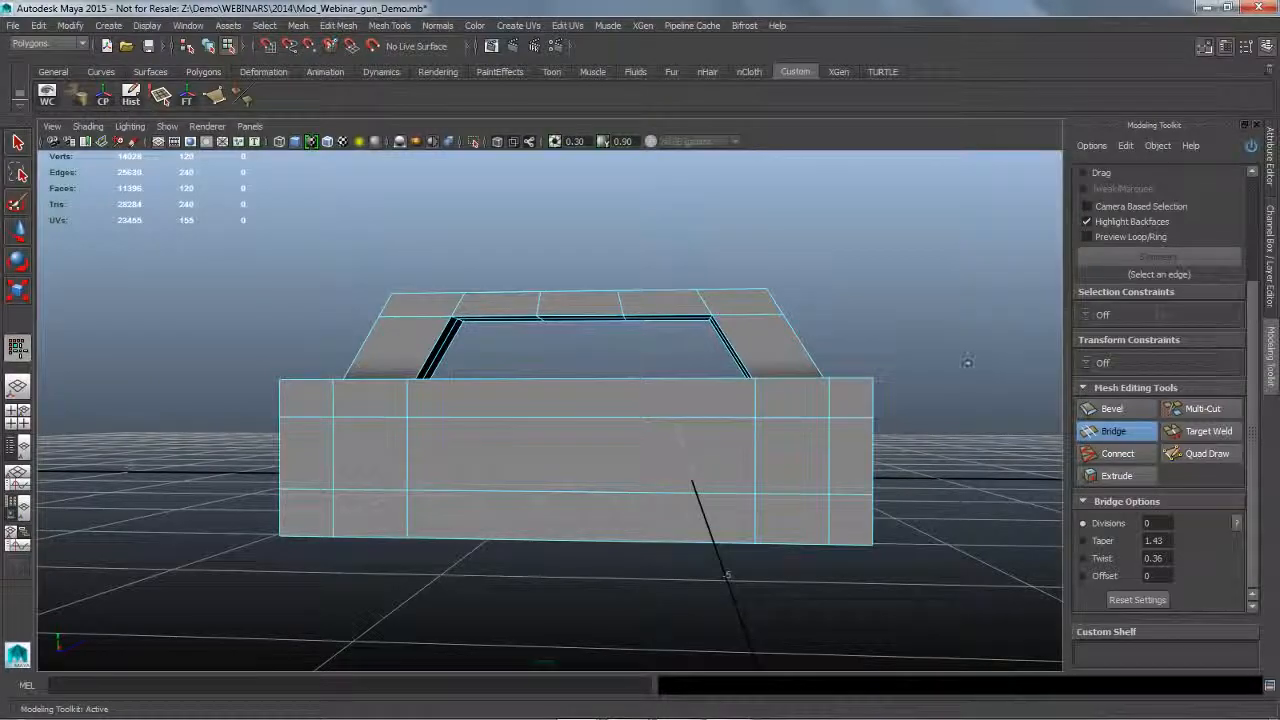
mouse_move(967, 361)
left_mouse_down("alt")
mouse_move(966, 414)
mouse_move(966, 386)
left_mouse_up("alt")
right_click_drag(966, 386, 934, 414, "alt")
left_click_drag(934, 414, 945, 403, "alt")
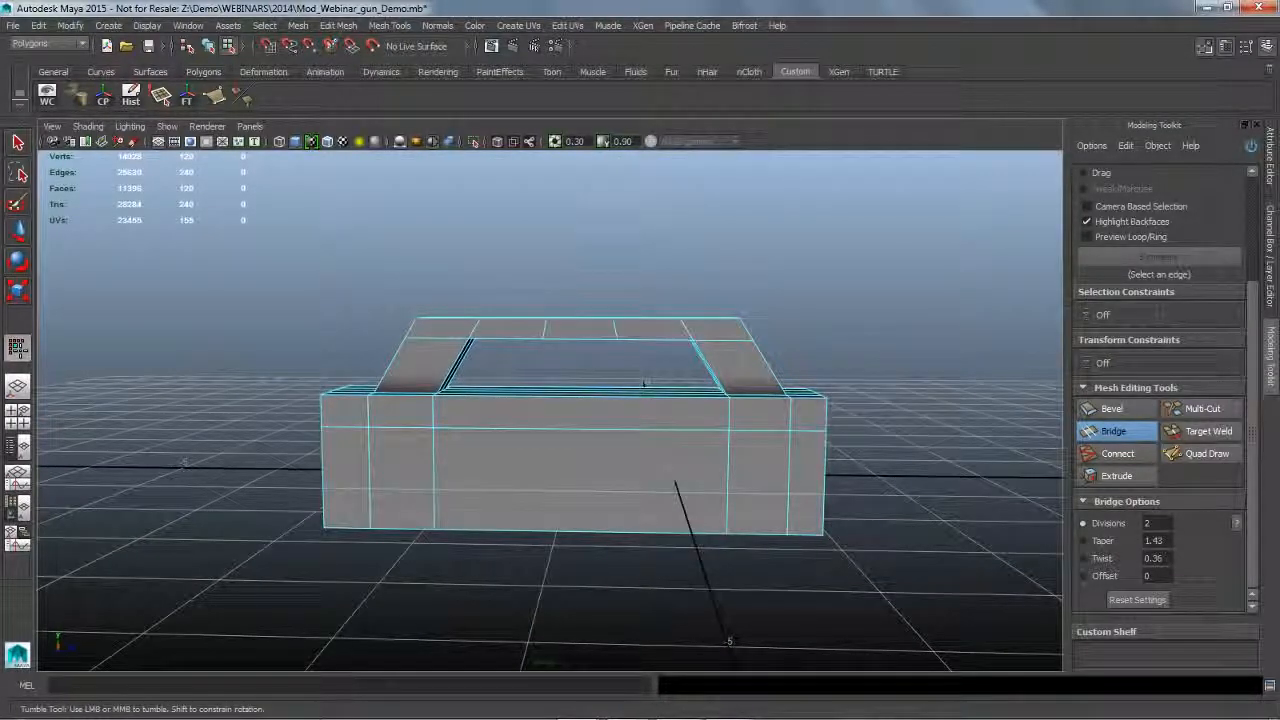
key("q")
Bring the box's underside into view and turn on Multi-Component selection.
left_click_drag(674, 294, 671, 303, "alt")
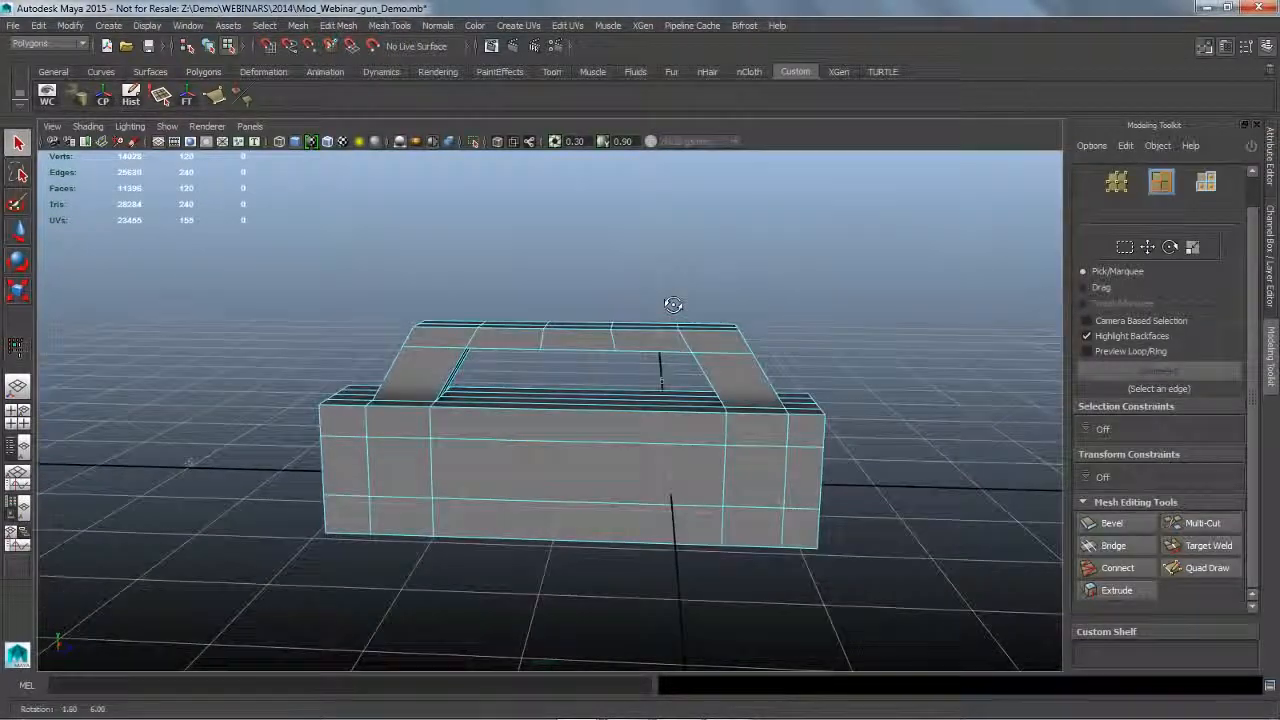
right_click_drag(658, 418, 606, 384, "alt")
left_click_drag(606, 384, 606, 414, "alt")
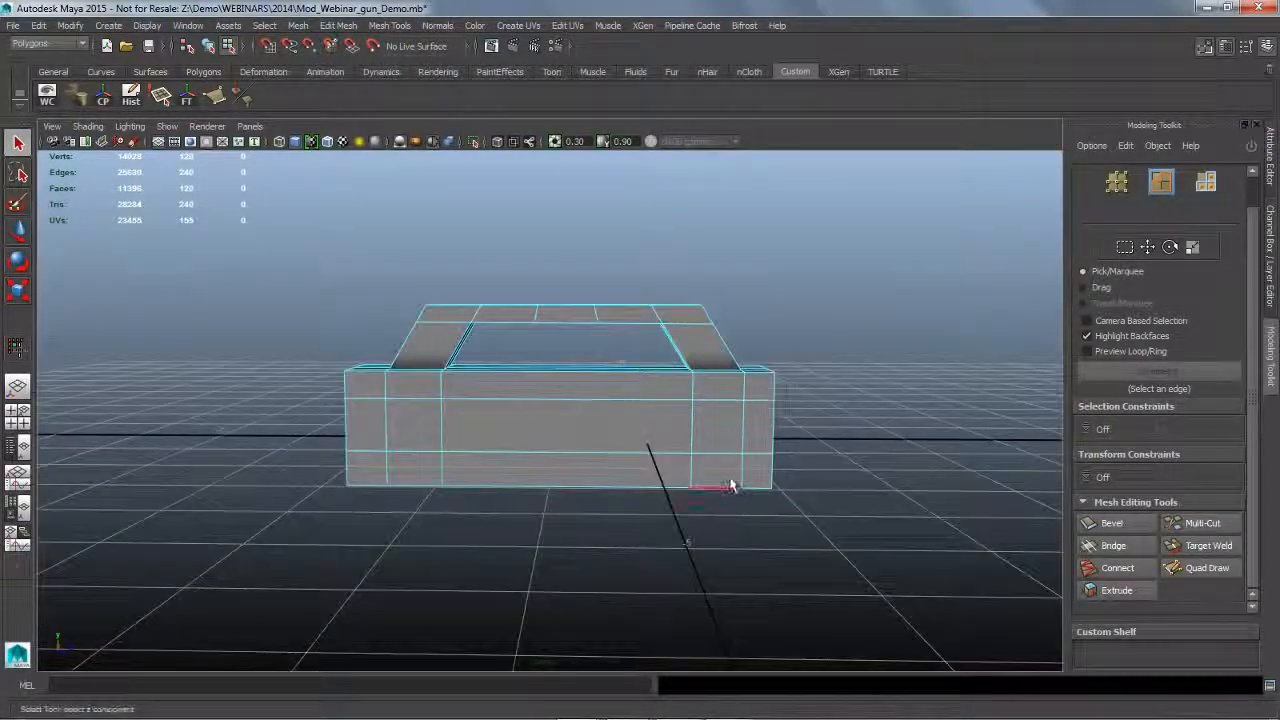
left_click_drag(586, 531, 590, 460, "alt")
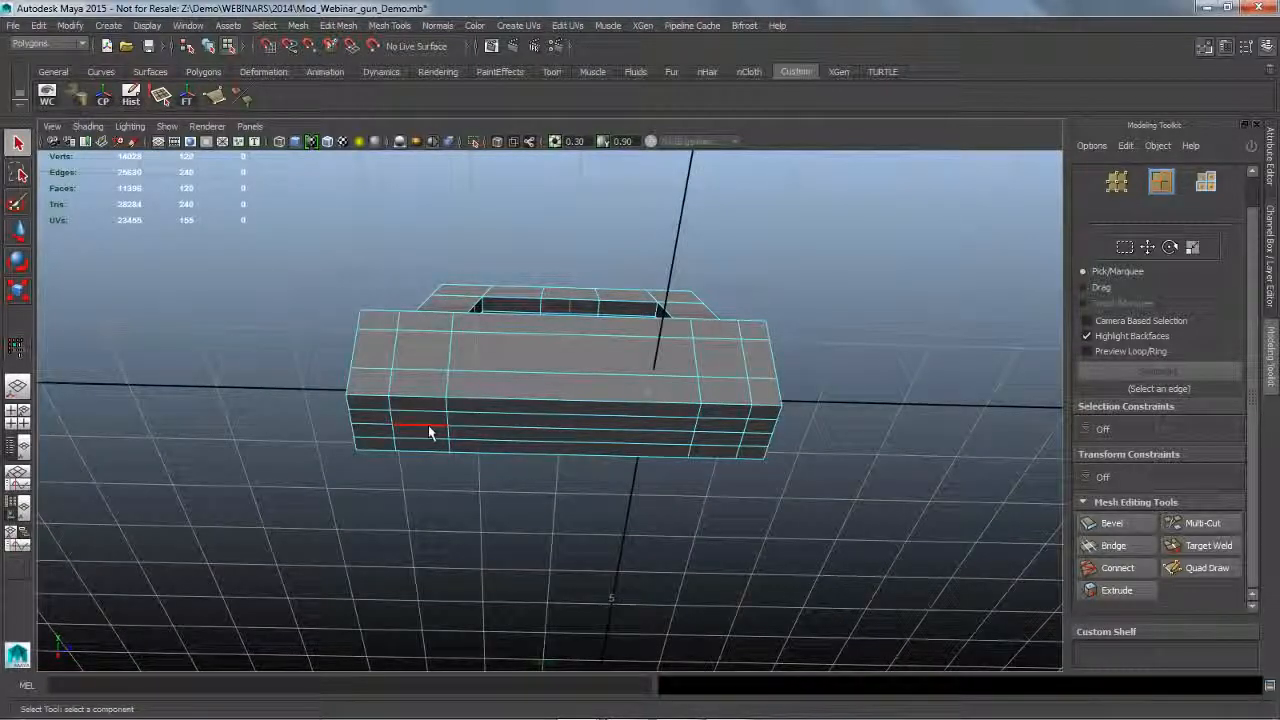
left_click_drag(1254, 249, 1266, 214)
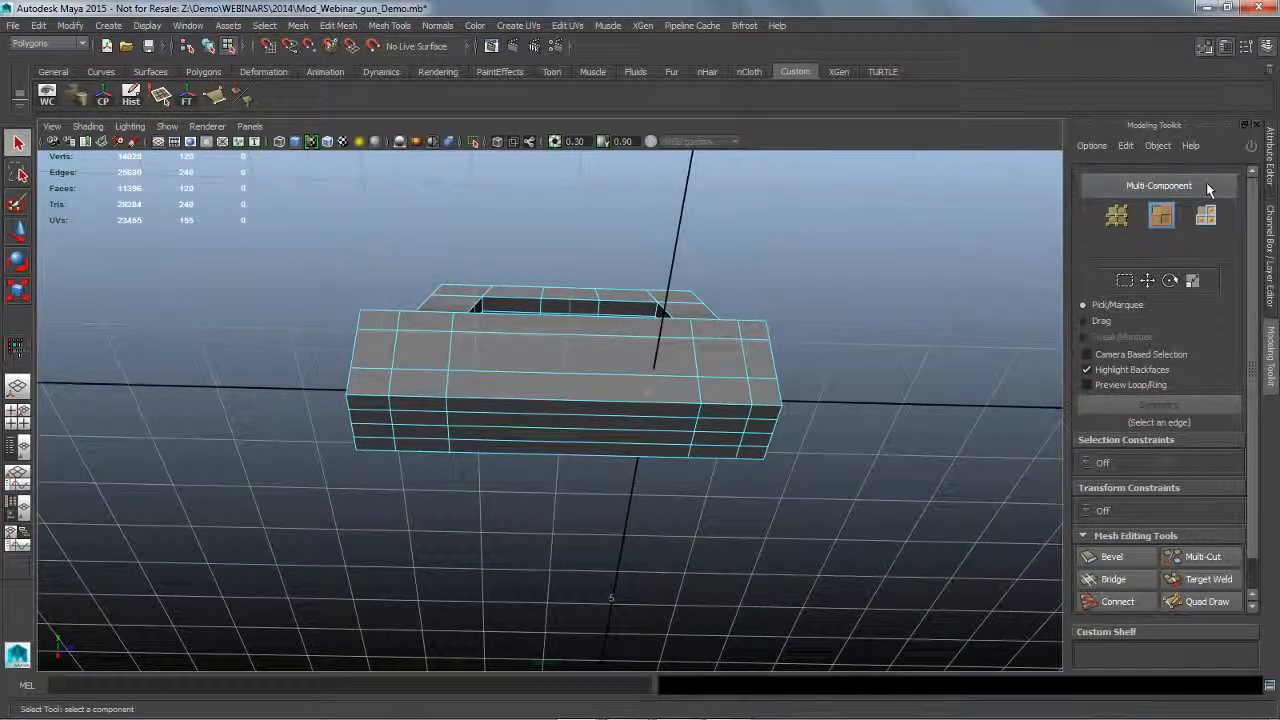
left_click(1208, 190)
Extrude the four middle faces under the box's left end downward by a Local Z of 1.57 for a grip.
left_click(435, 424)
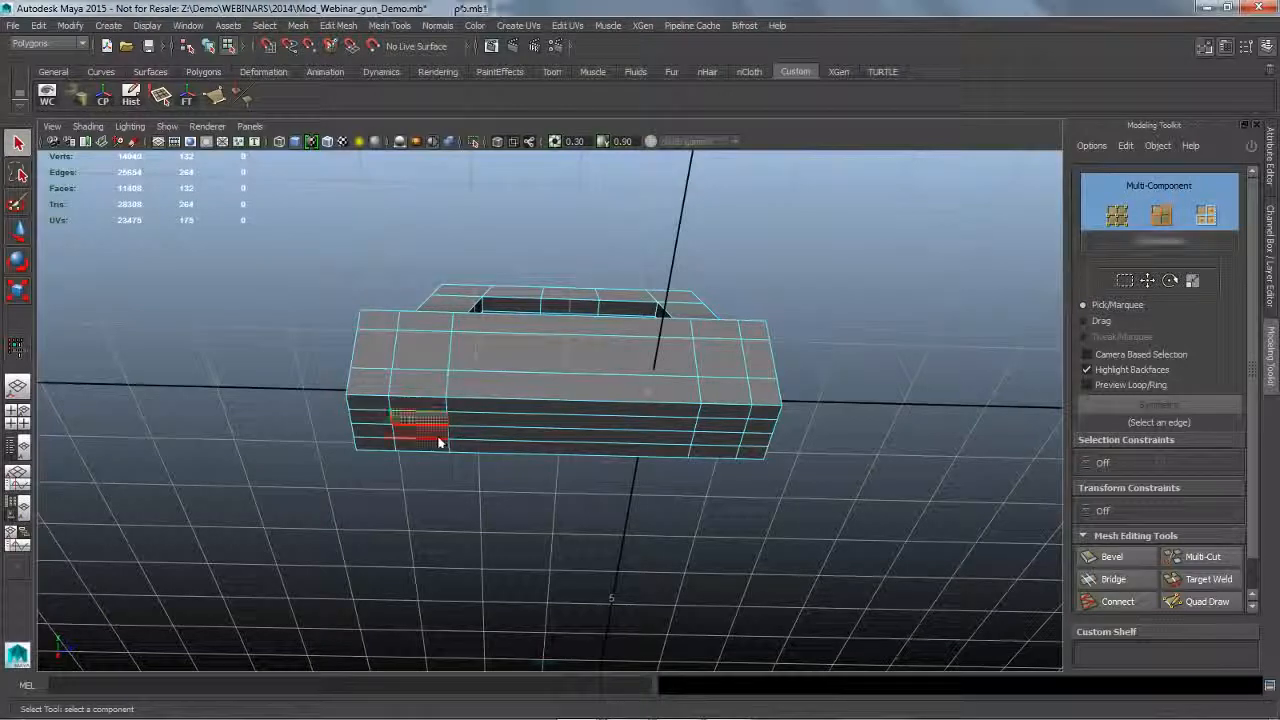
left_click(436, 436, "shift")
left_click(386, 422, "shift")
left_click(388, 440, "shift")
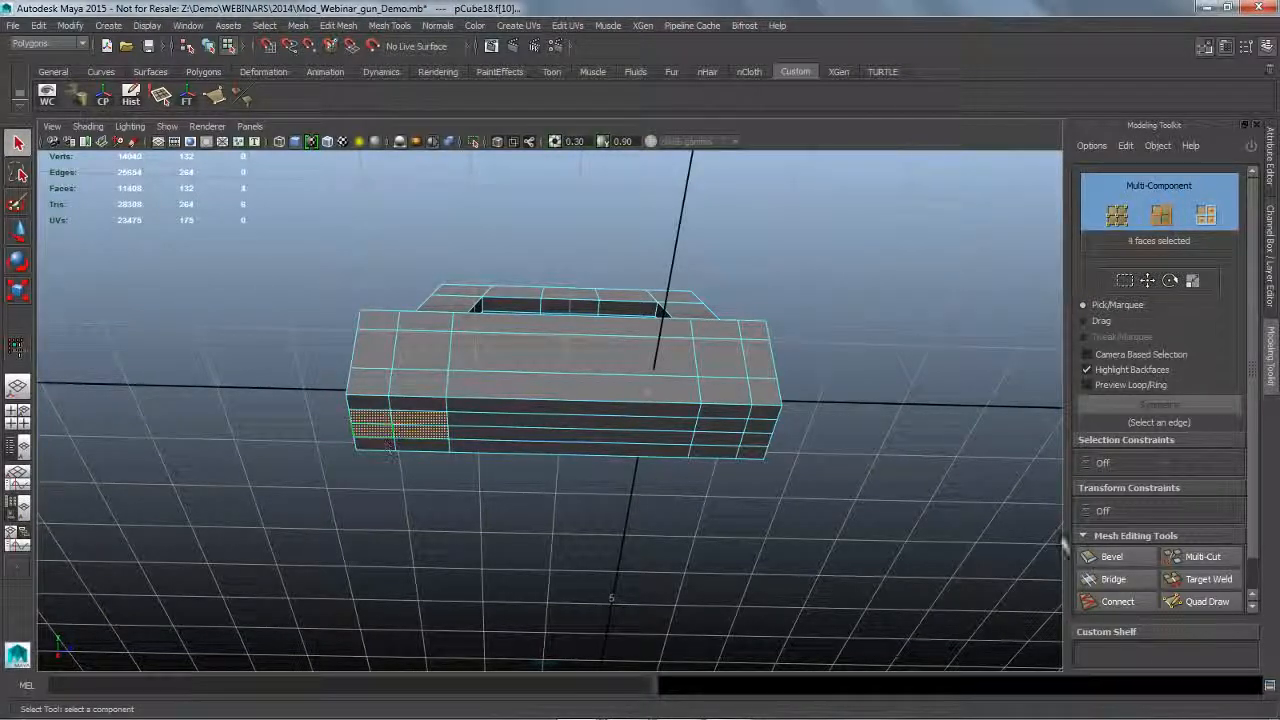
left_click_drag(1257, 512, 1264, 592)
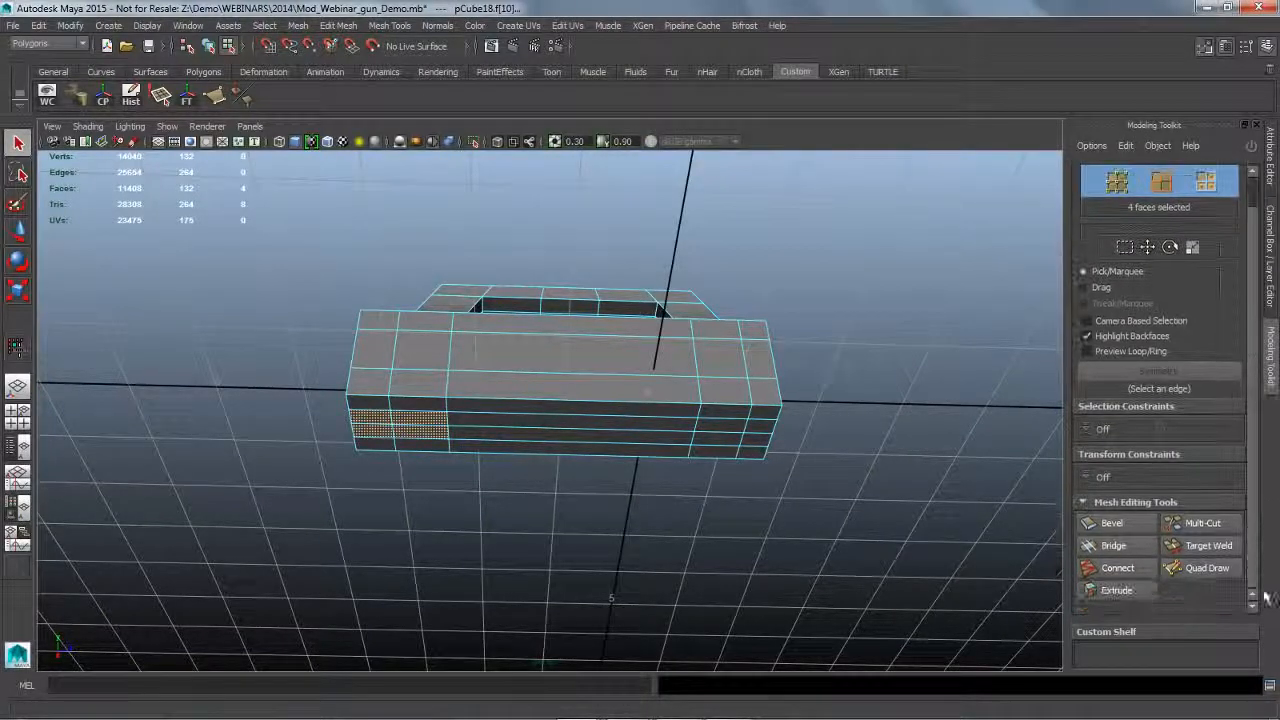
left_click(1134, 597)
left_click_drag(1257, 505, 1259, 592)
left_click(1137, 600)
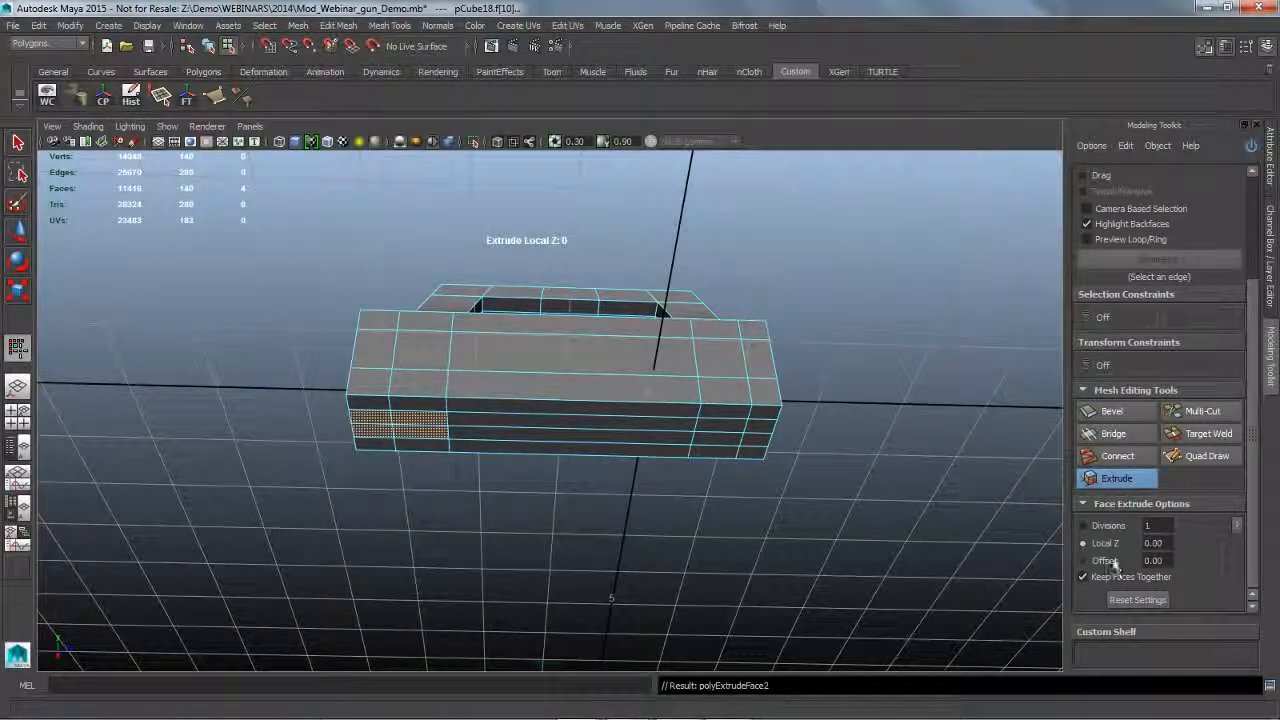
left_click_drag(643, 542, 772, 556)
left_click_drag(772, 556, 768, 587, "alt")
right_click_drag(769, 587, 749, 600, "alt")
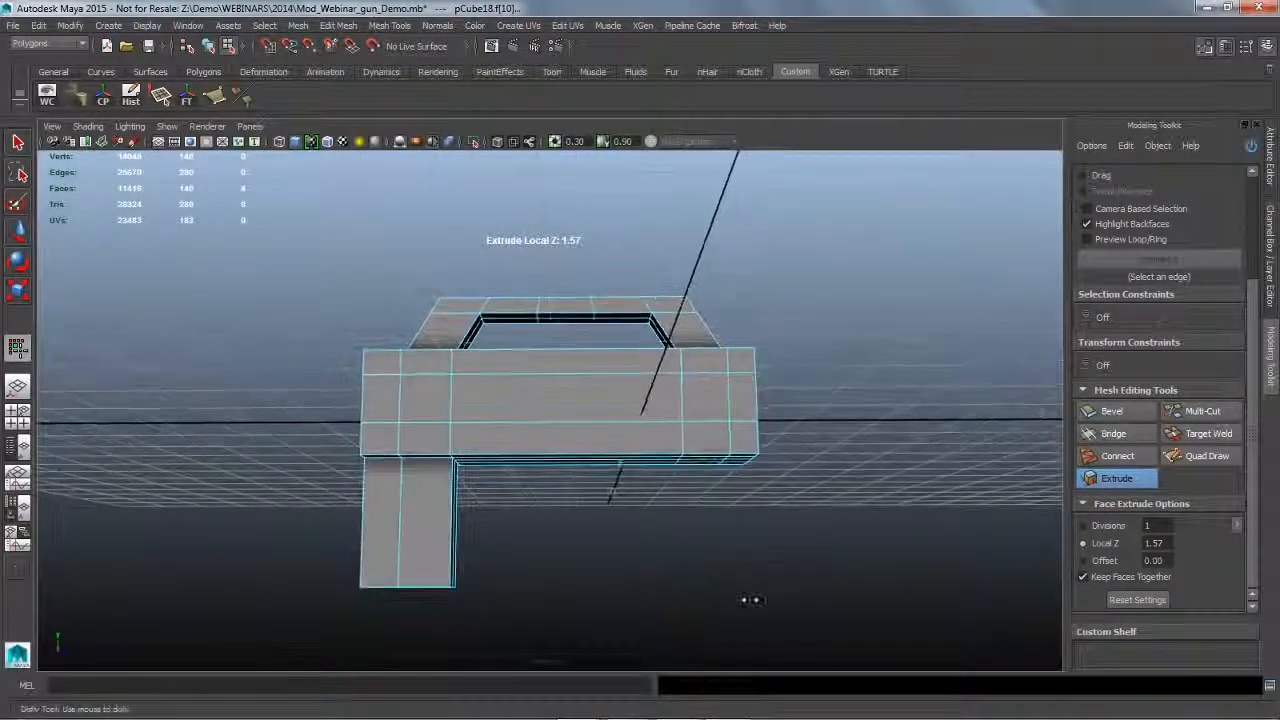
Flare the lower end of the extruded grip outward with the extrusion's Offset, and leave Extrude.
left_click(1106, 562)
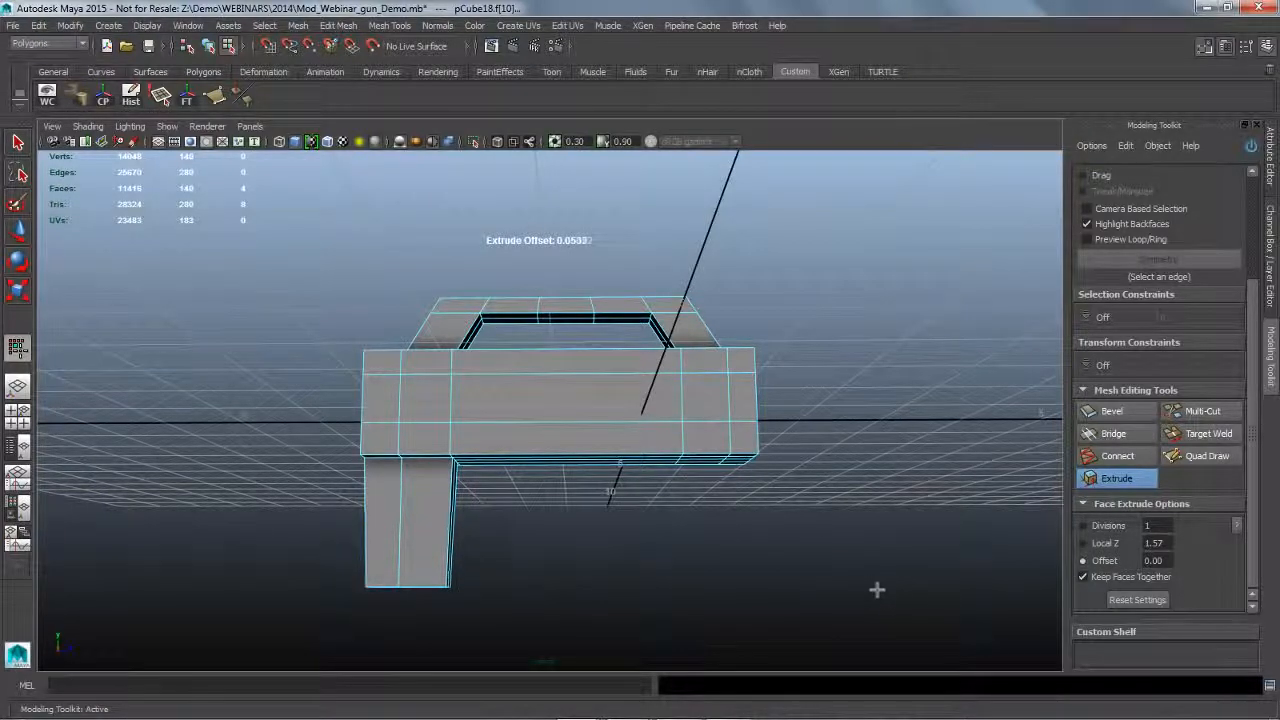
left_click_drag(876, 590, 524, 581)
key("w")
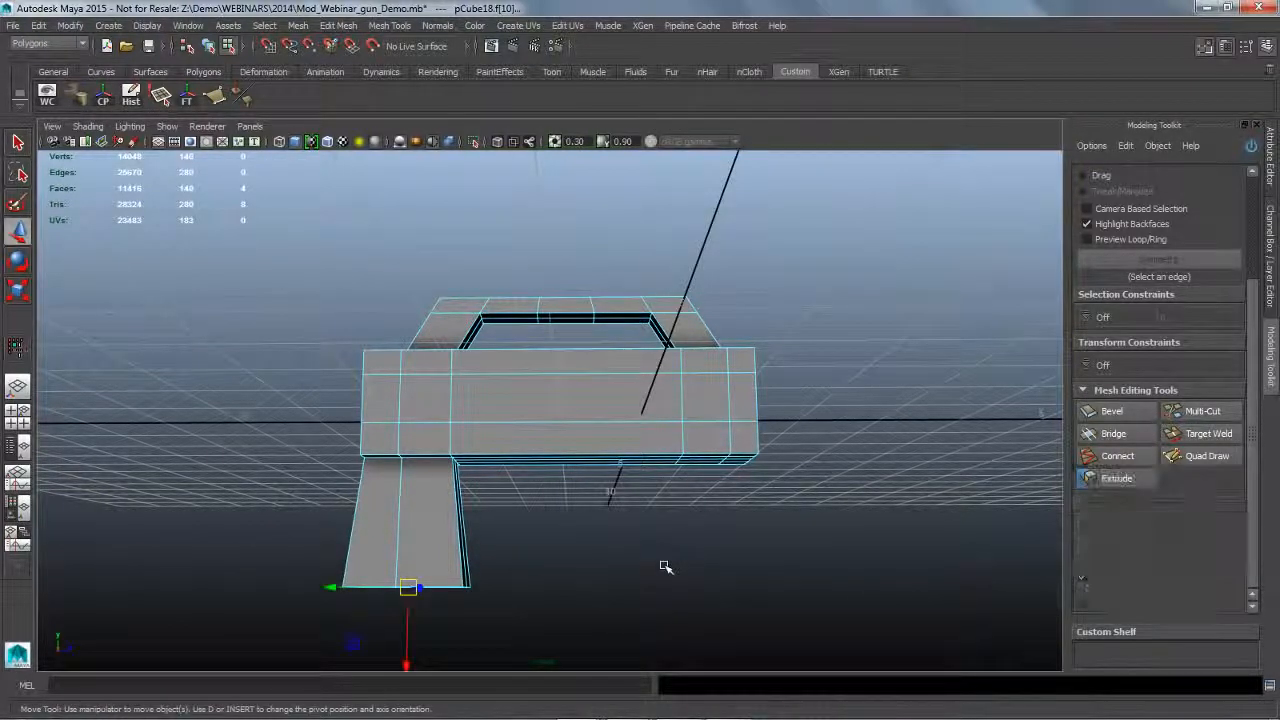
Move the grip's end faces outward past the box's left end so it slants, and lower them slightly.
left_click_drag(338, 590, 273, 593)
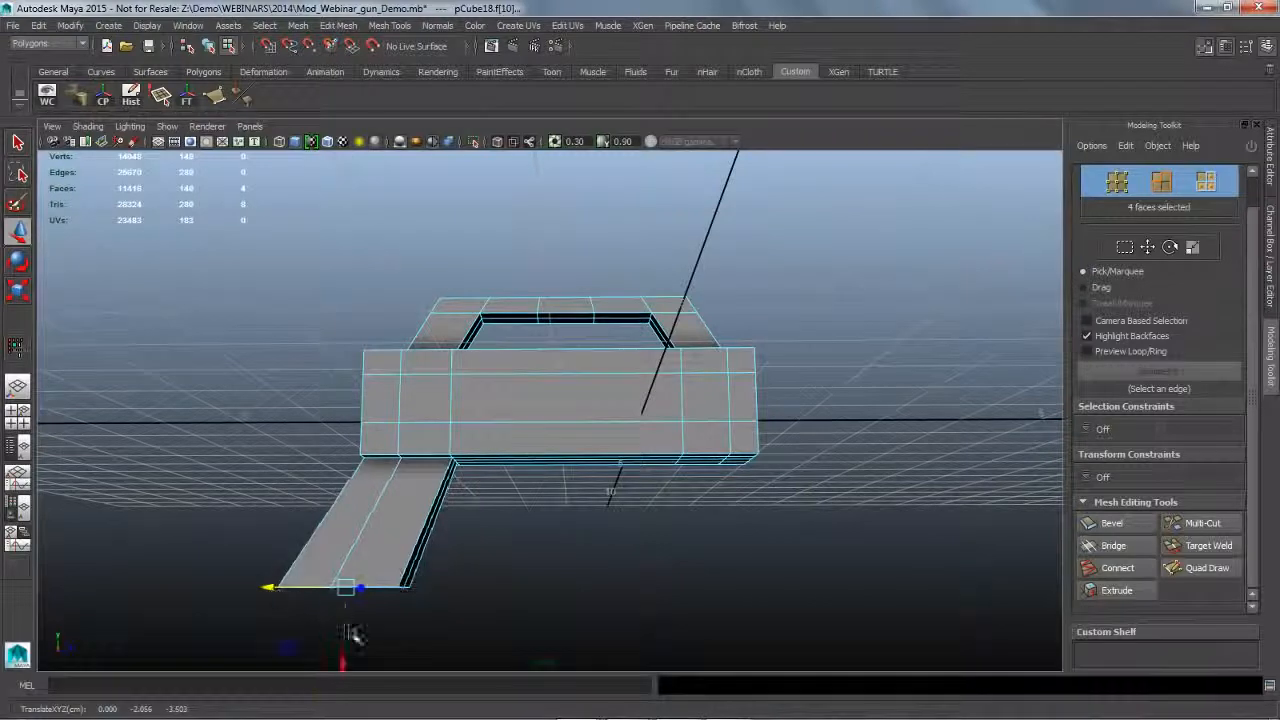
left_click_drag(351, 667, 351, 681)
right_click_drag(596, 563, 577, 566, "alt")
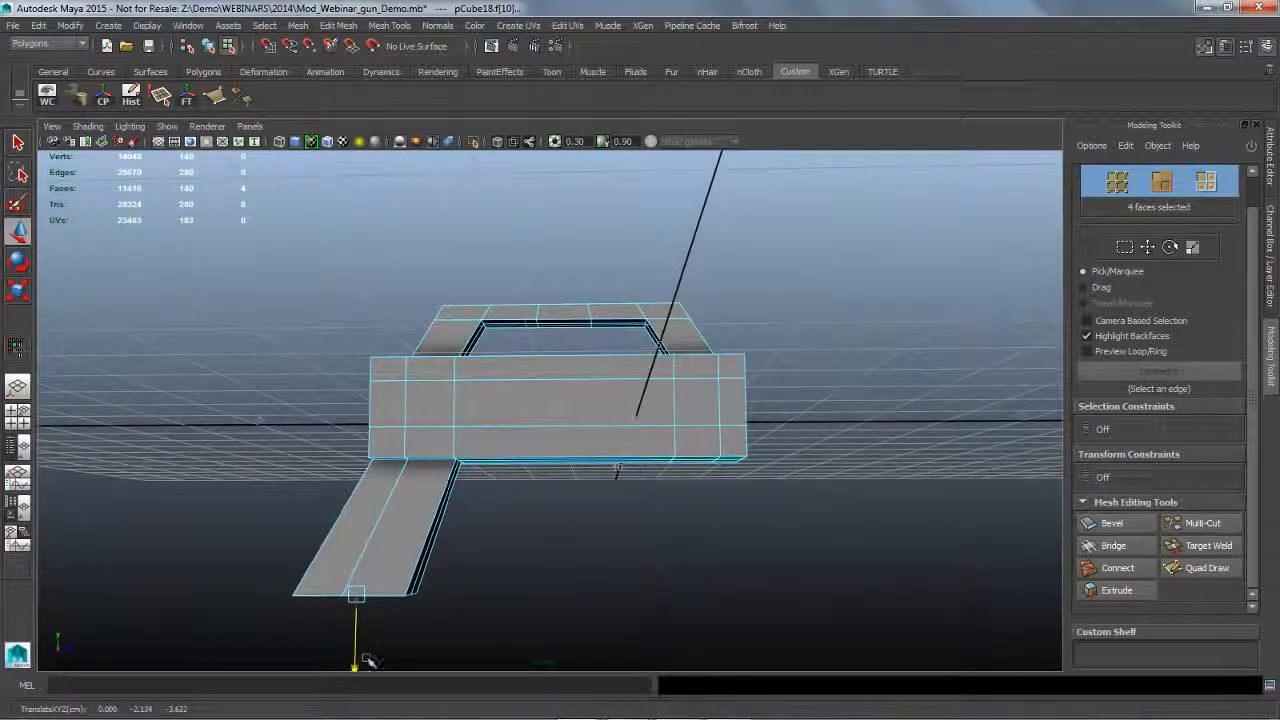
left_click_drag(599, 567, 650, 540, "alt")
key("q")
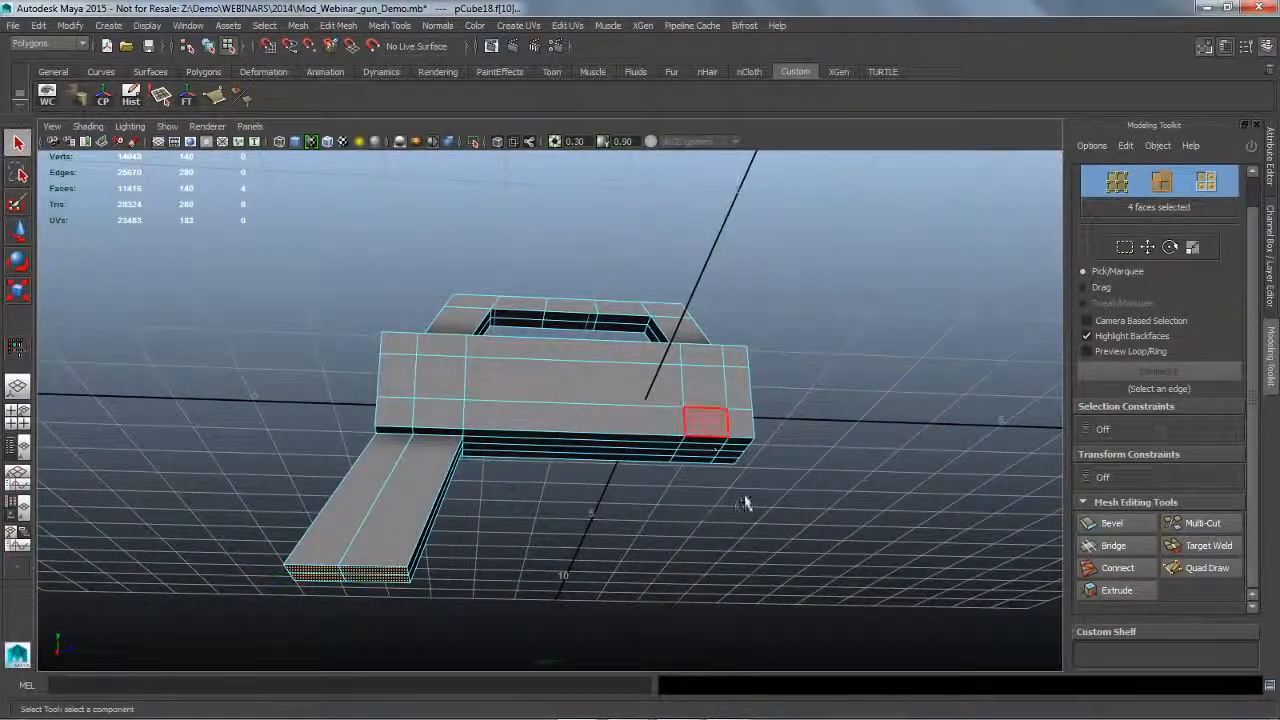
Insert two closely spaced vertical edge loops around the box just in front of the grip with Multi-Cut.
left_click_drag(745, 503, 630, 531, "alt")
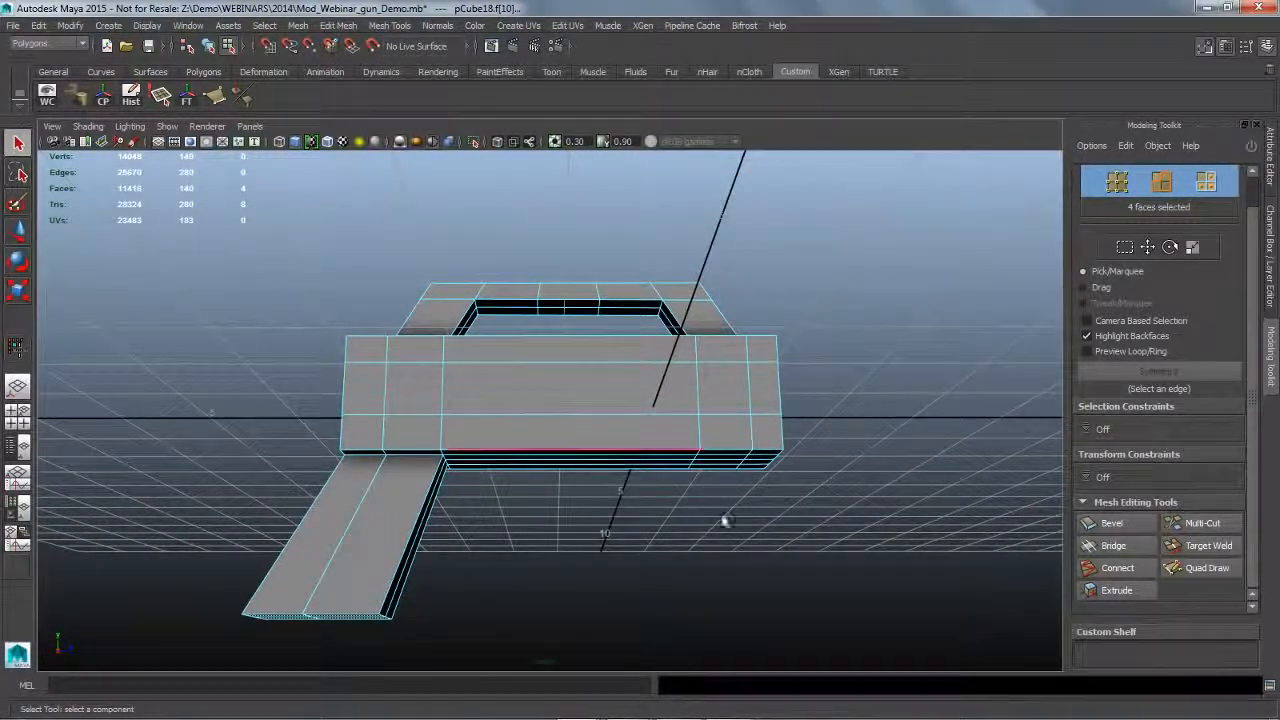
left_click(1201, 523)
left_click_drag(623, 500, 563, 480, "alt")
right_click_drag(563, 480, 600, 480, "alt")
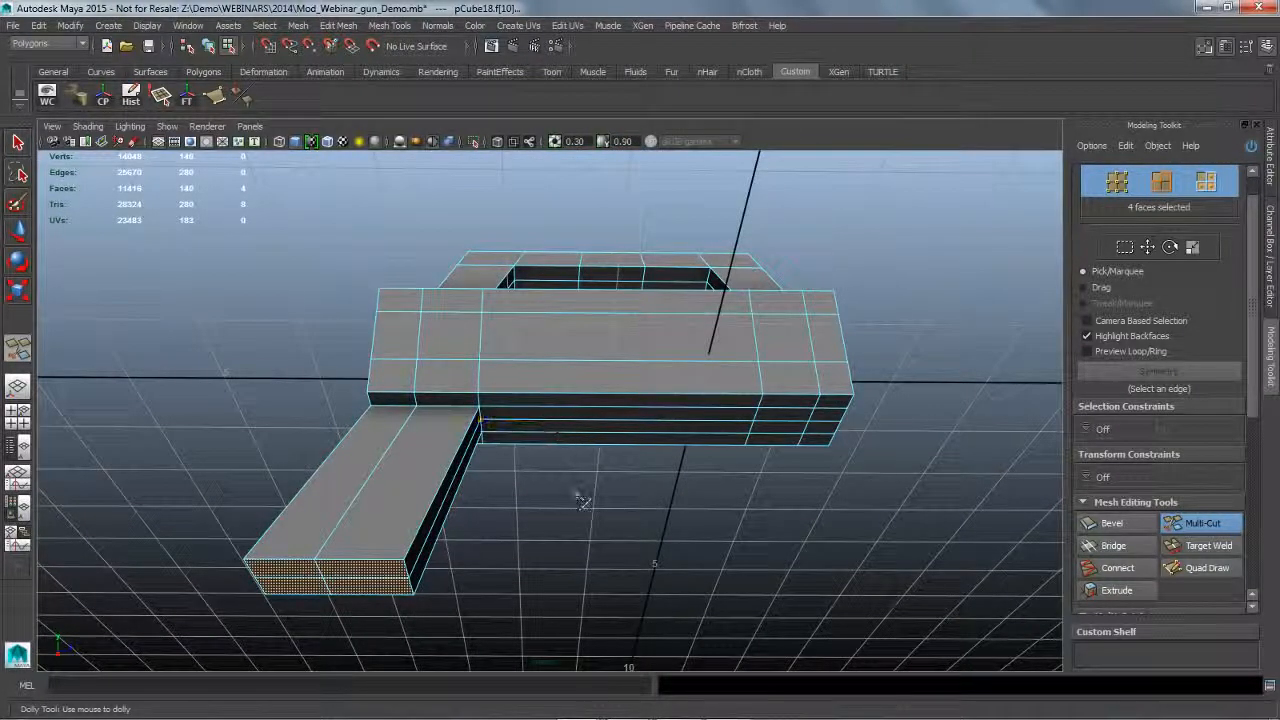
left_click_drag(578, 498, 600, 410, "alt")
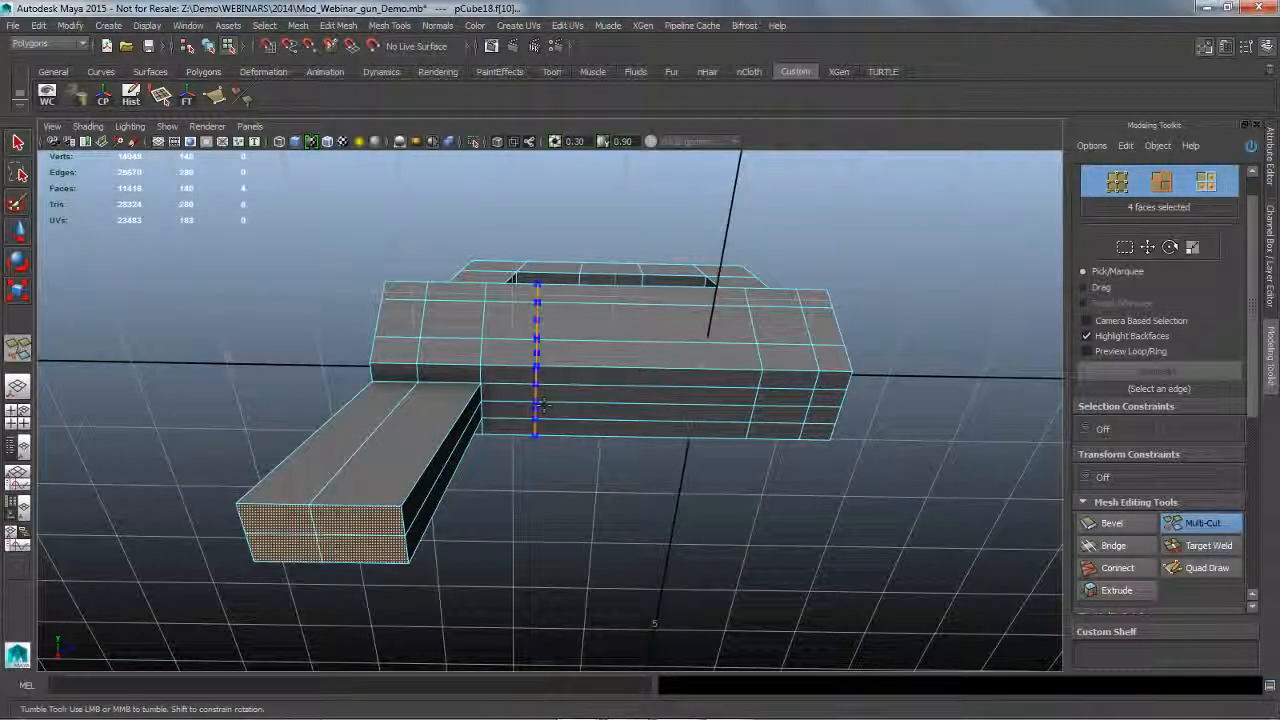
left_click(536, 403, "ctrl")
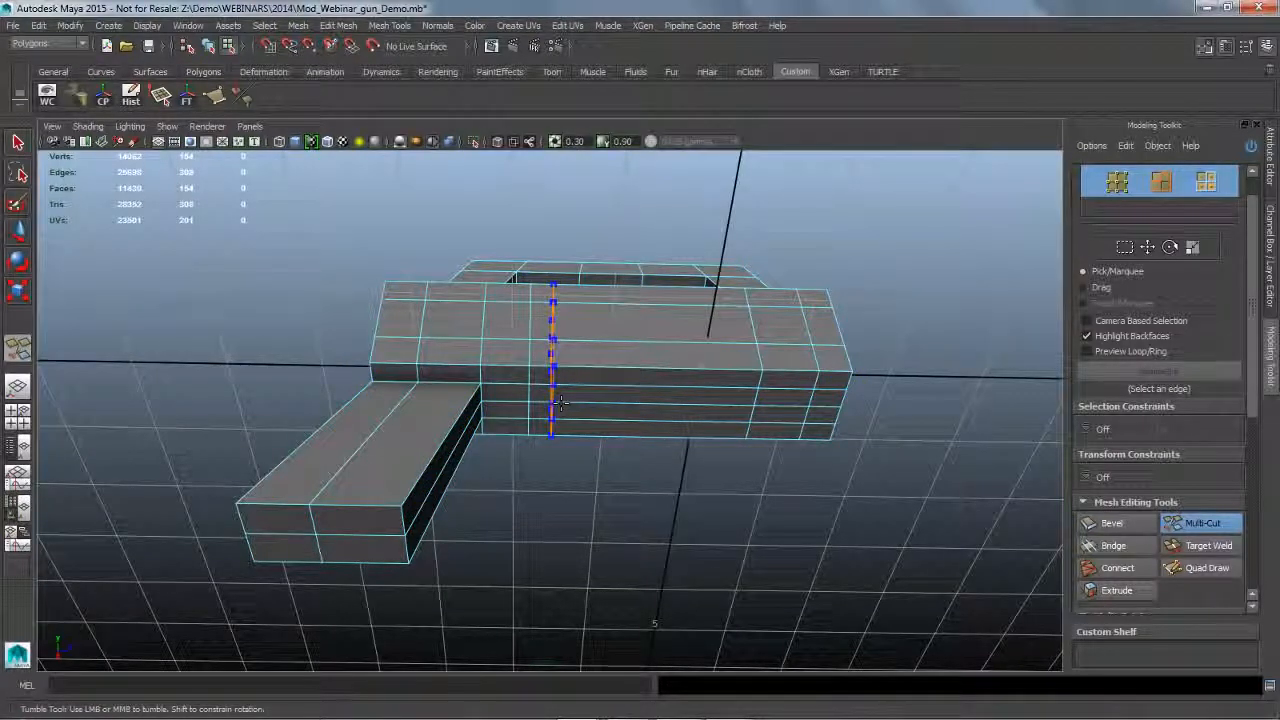
left_click(558, 403, "ctrl")
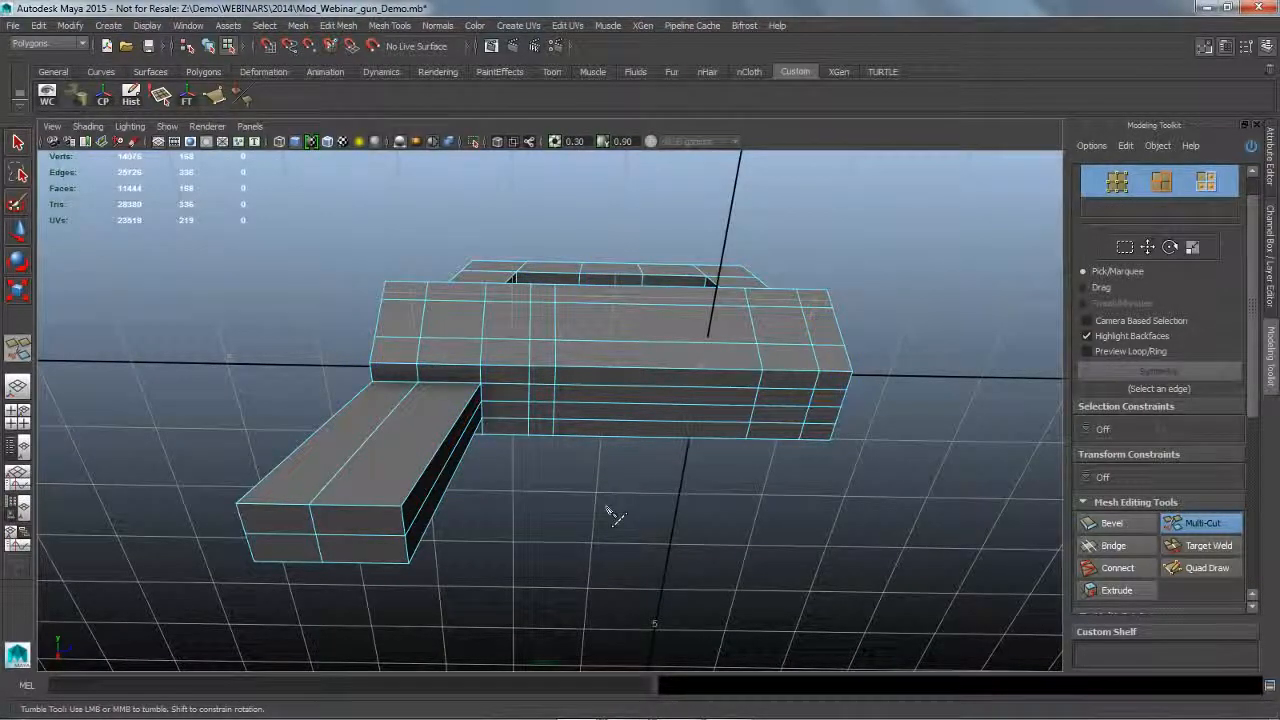
left_click_drag(616, 516, 533, 486, "alt")
key("q")
Select the two vertical edge loops in front of the grip and slide them forward along the box with the Slide Edge tool.
double_click(530, 350)
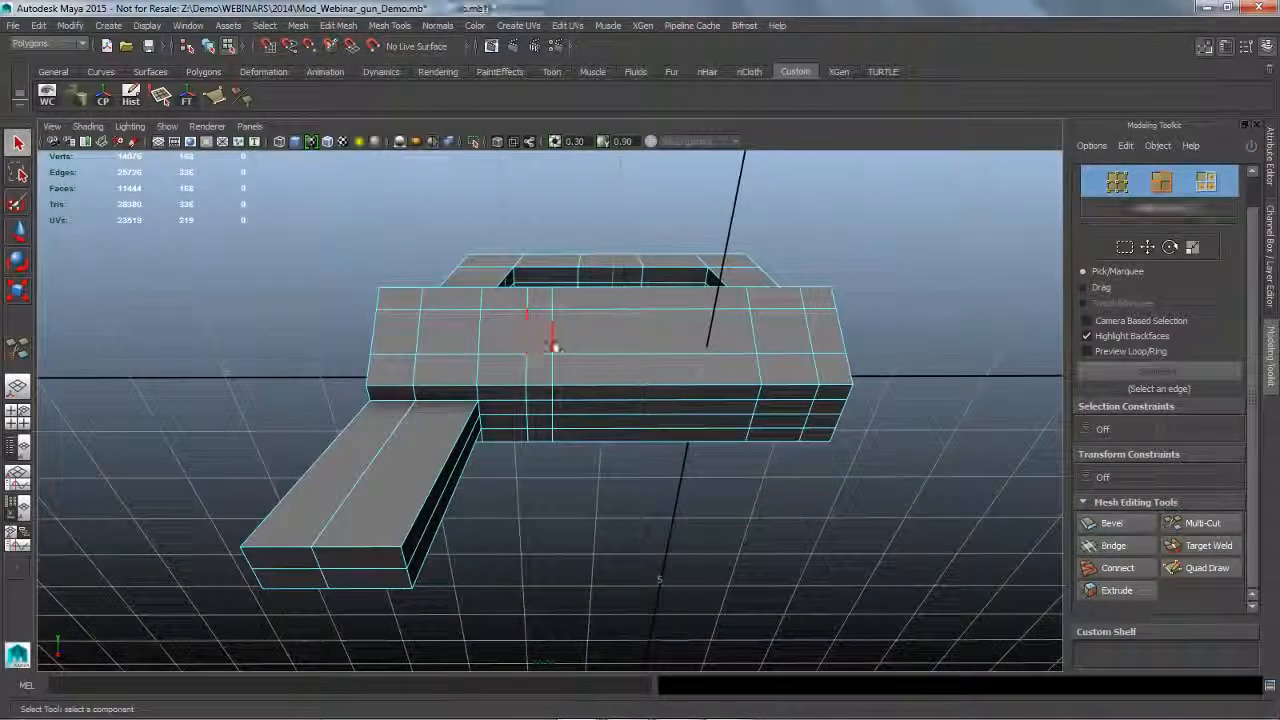
left_click_drag(624, 455, 622, 452, "alt")
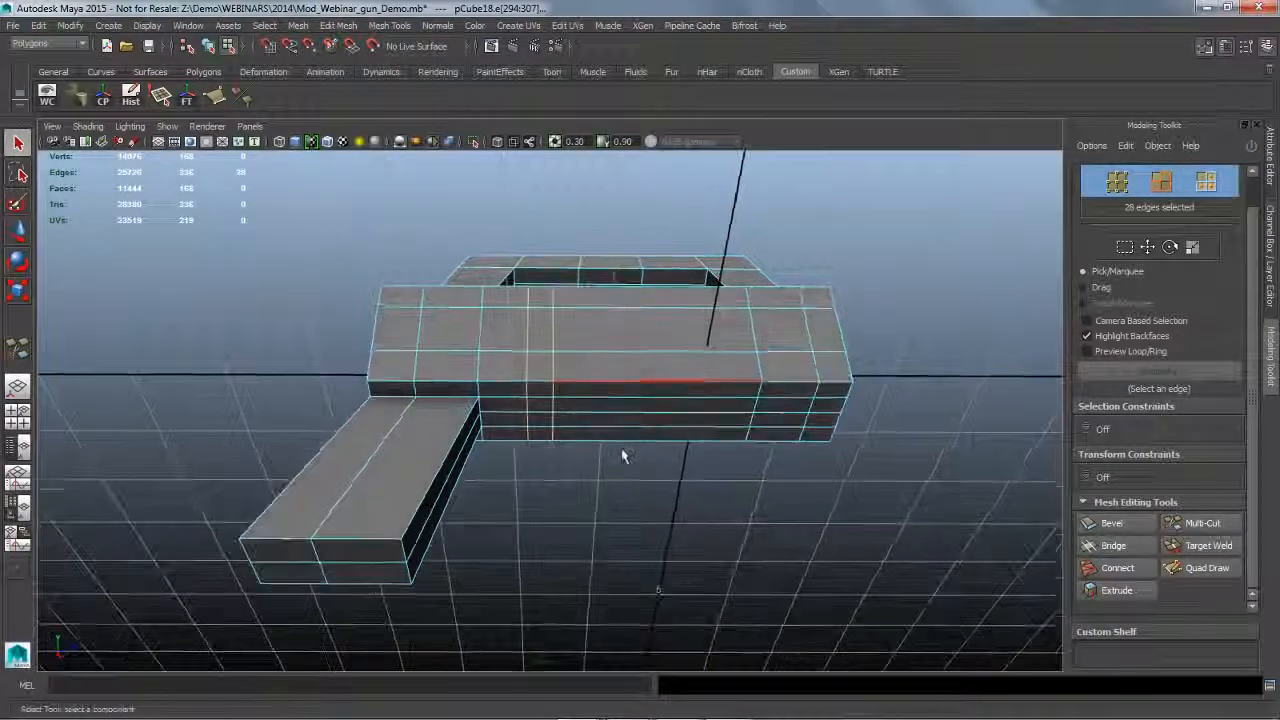
right_click_drag(556, 324, 563, 330, "shift")
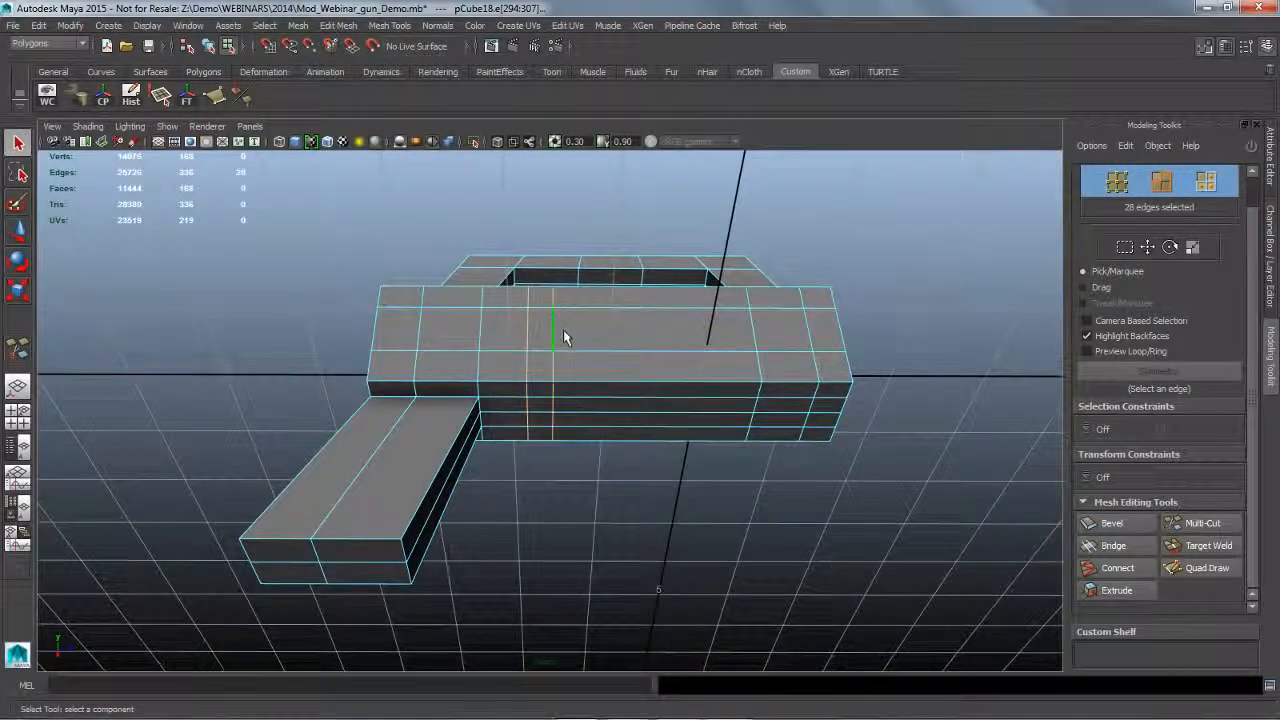
double_click(563, 330)
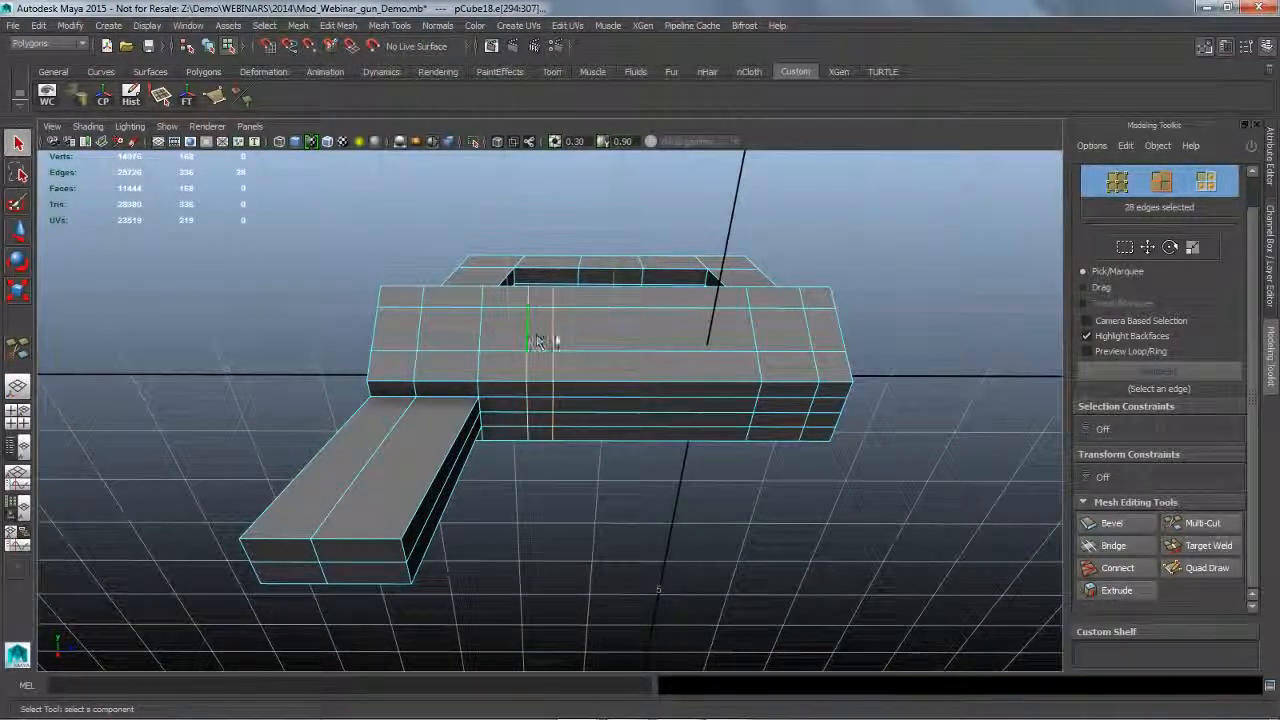
double_click(530, 337, "shift")
right_click_drag(556, 330, 571, 439, "shift")
middle_click_drag(614, 481, 677, 480)
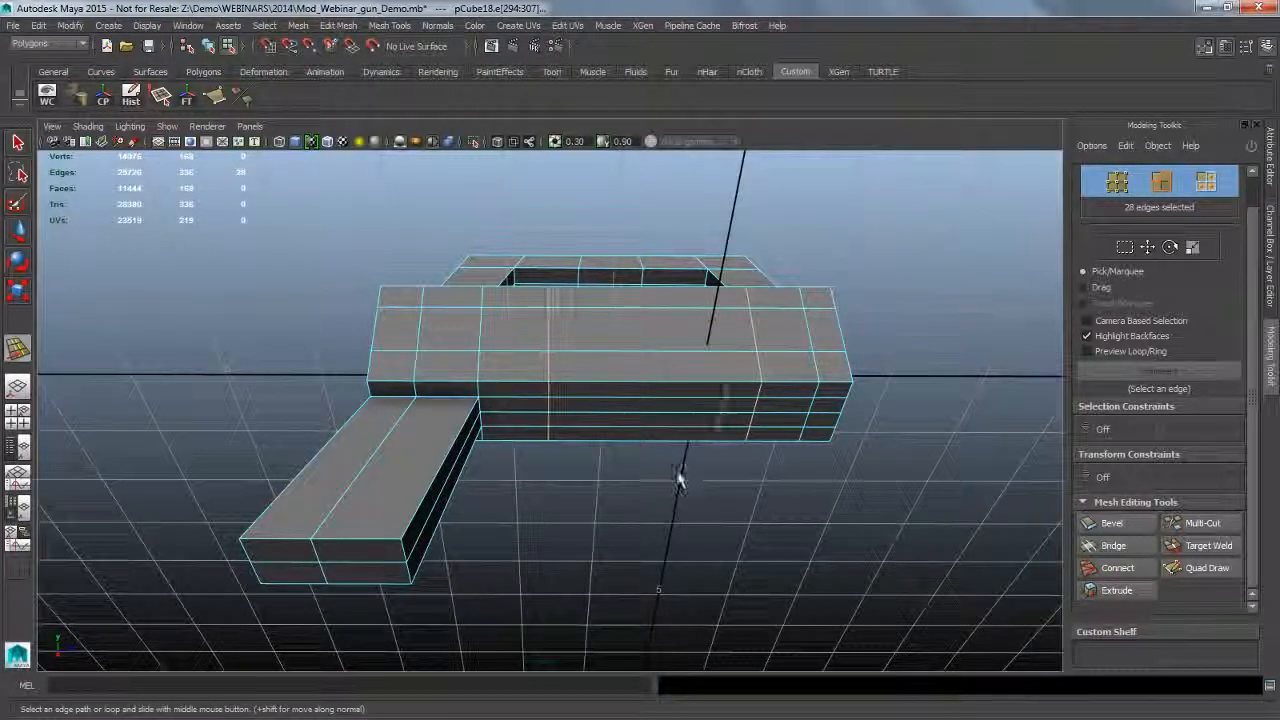
Slide the forward loop back toward the grip, close to the other loop, and adjust the position of the loop nearer the grip.
left_click(736, 405)
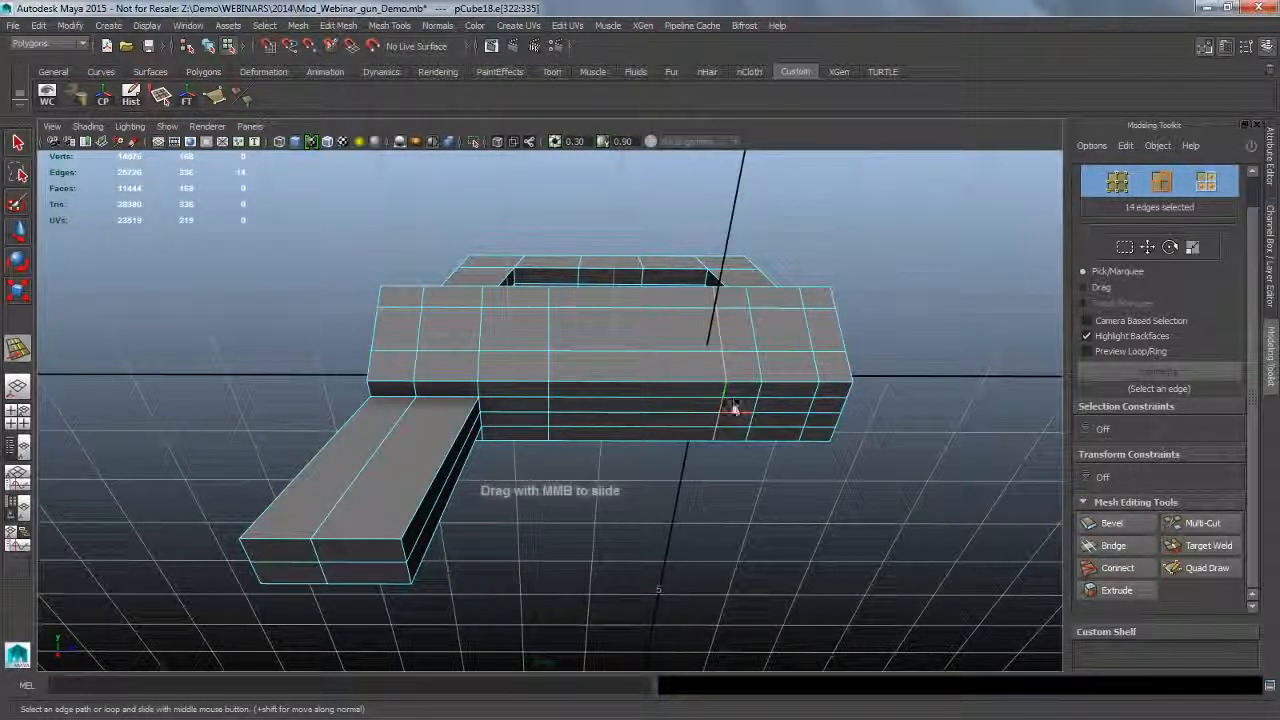
middle_click_drag(752, 543, 707, 516)
left_click(558, 400)
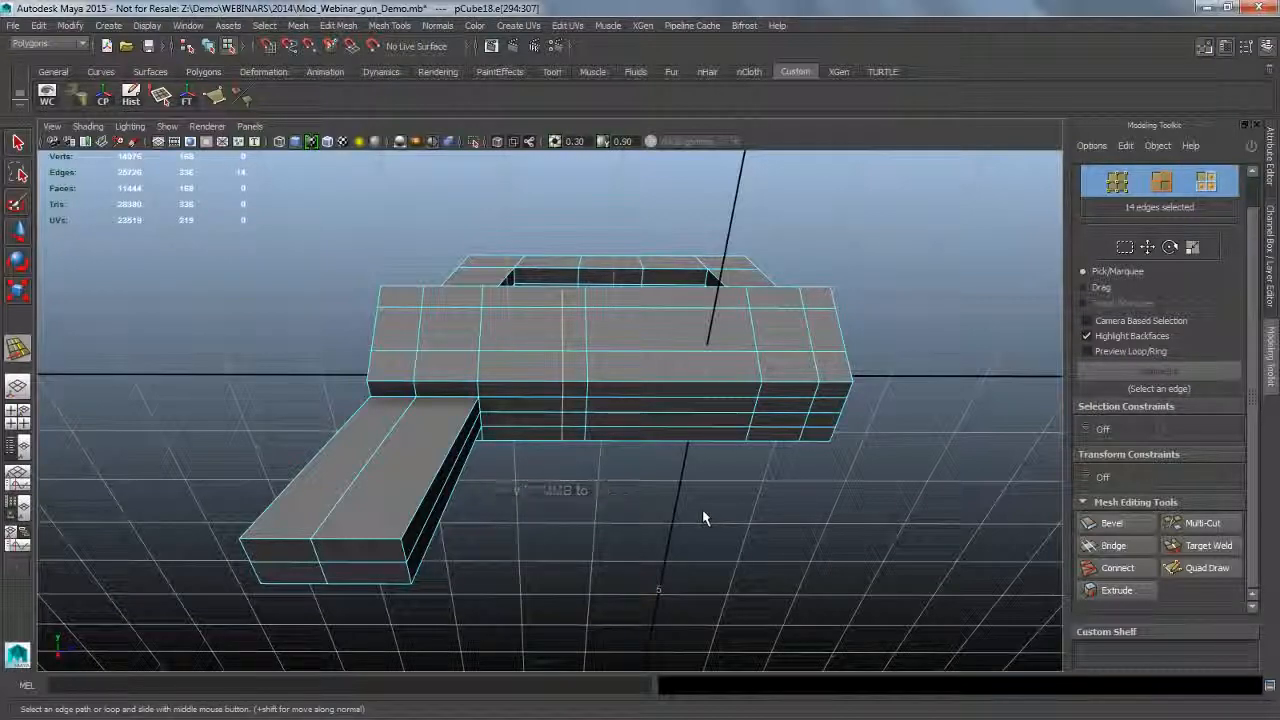
left_click_drag(674, 523, 666, 572, "alt")
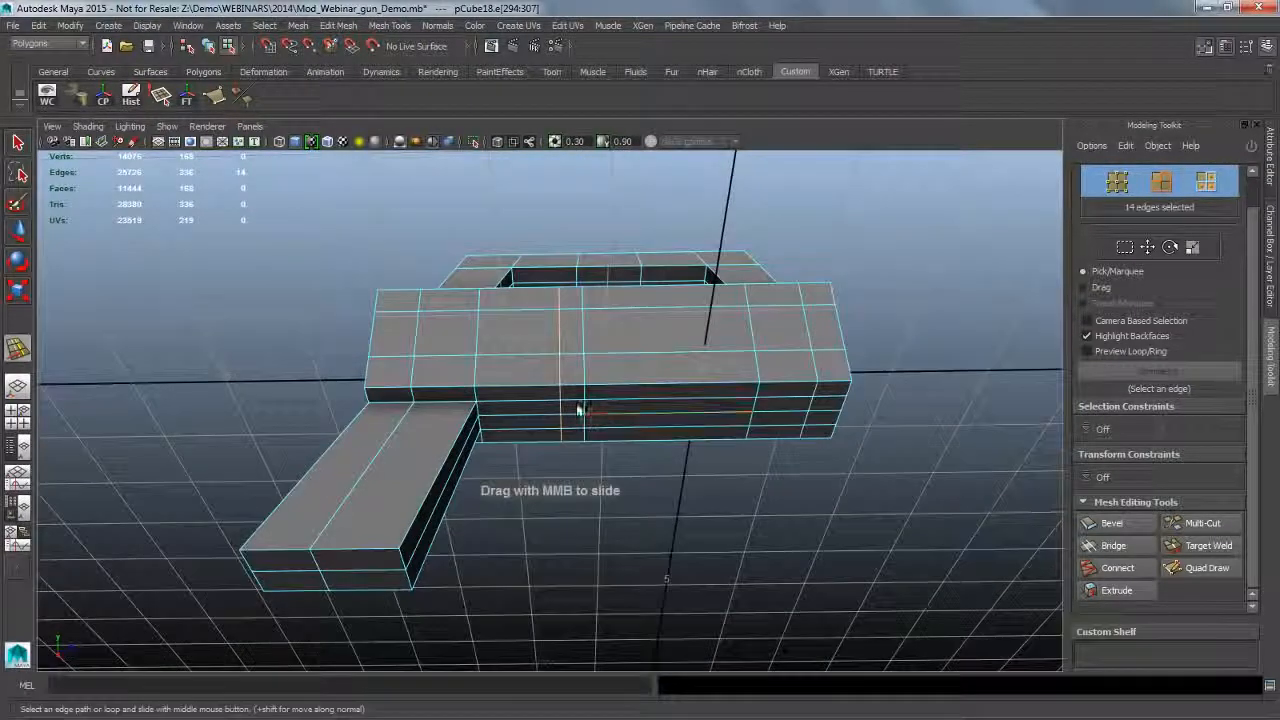
middle_click_drag(678, 514, 673, 515)
Slide the rear loop slightly toward the grip, slide the front loop closer behind it, and leave Slide Edge with nothing selected.
left_click(640, 398)
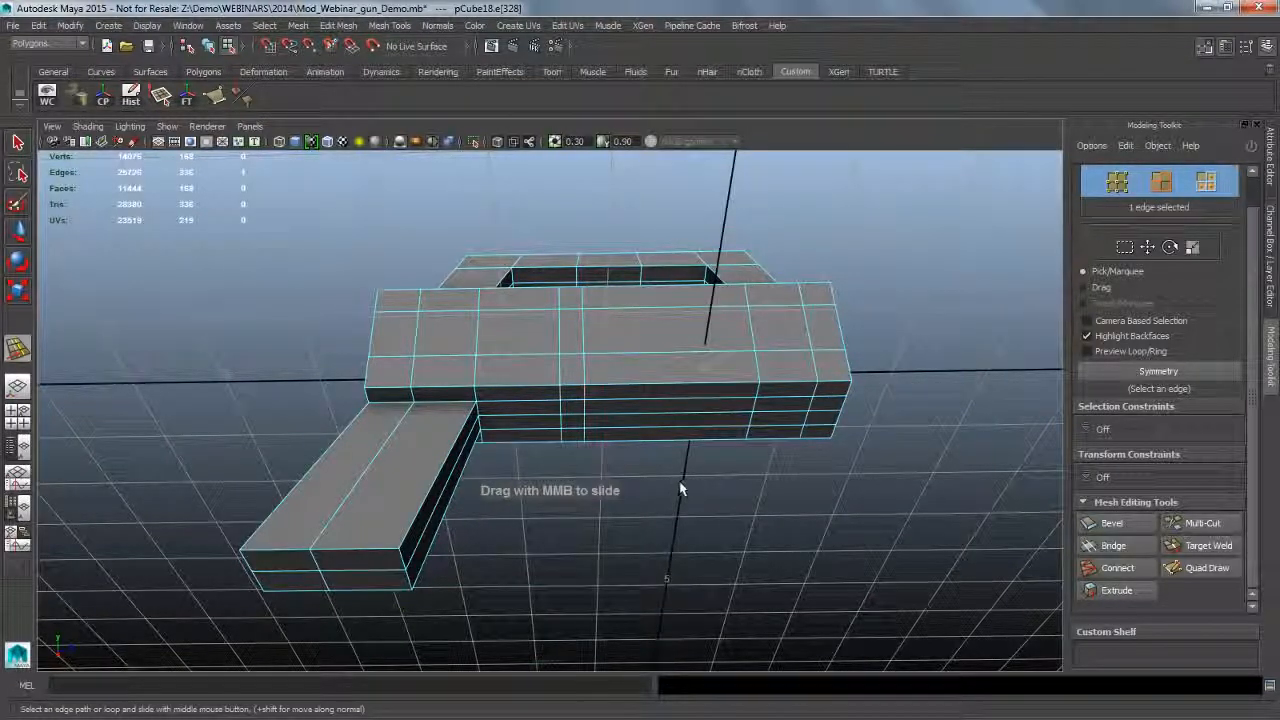
double_click(575, 408)
middle_click_drag(703, 510, 699, 511)
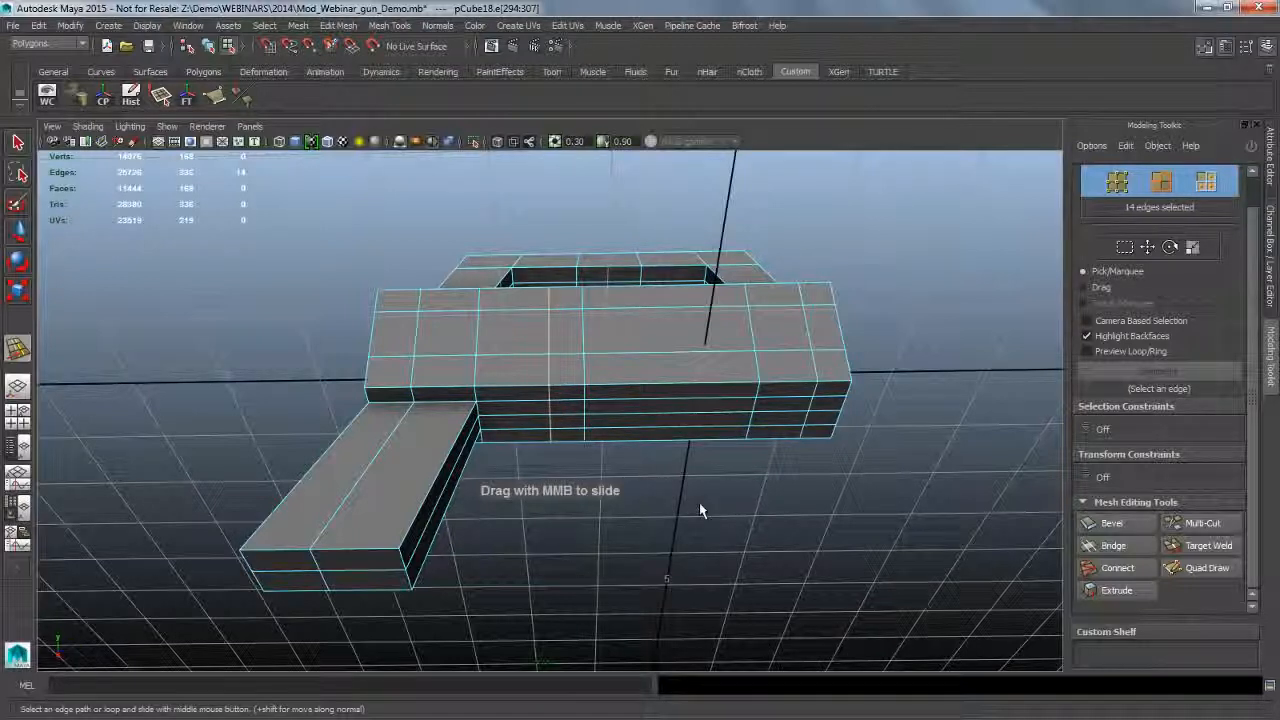
double_click(593, 406)
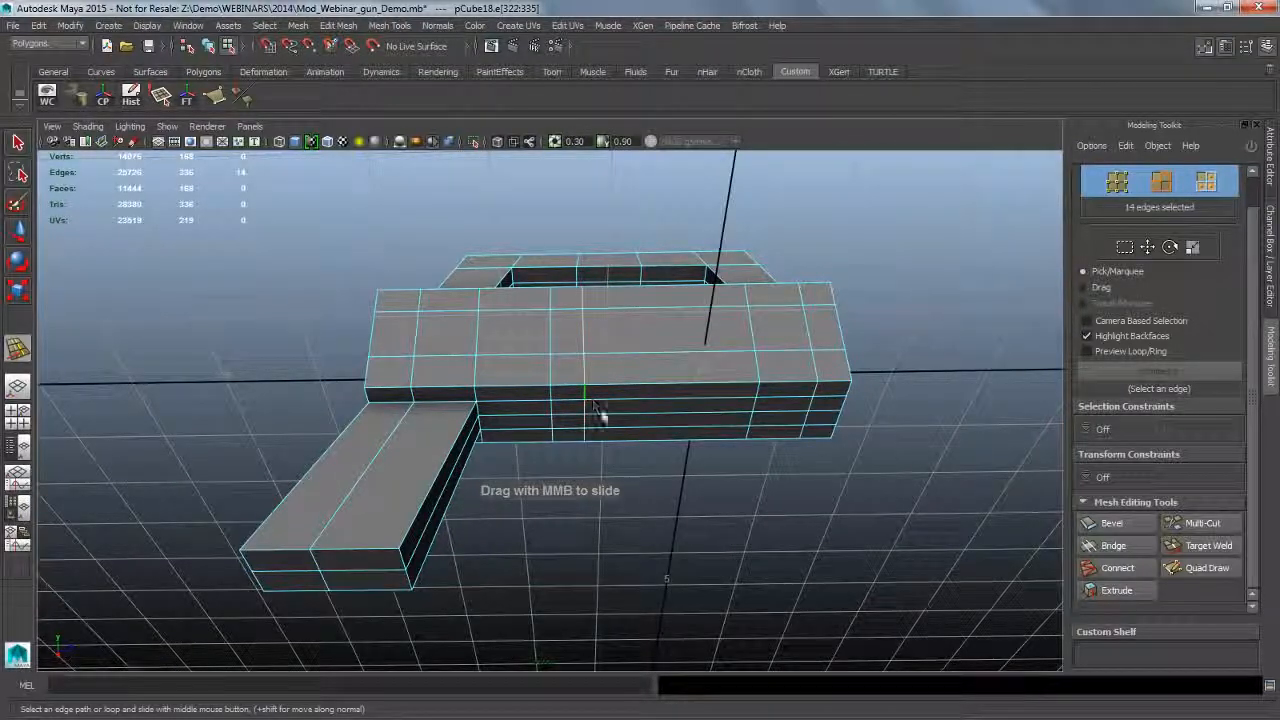
middle_click_drag(734, 502, 729, 503)
left_click_drag(727, 496, 700, 470, "alt")
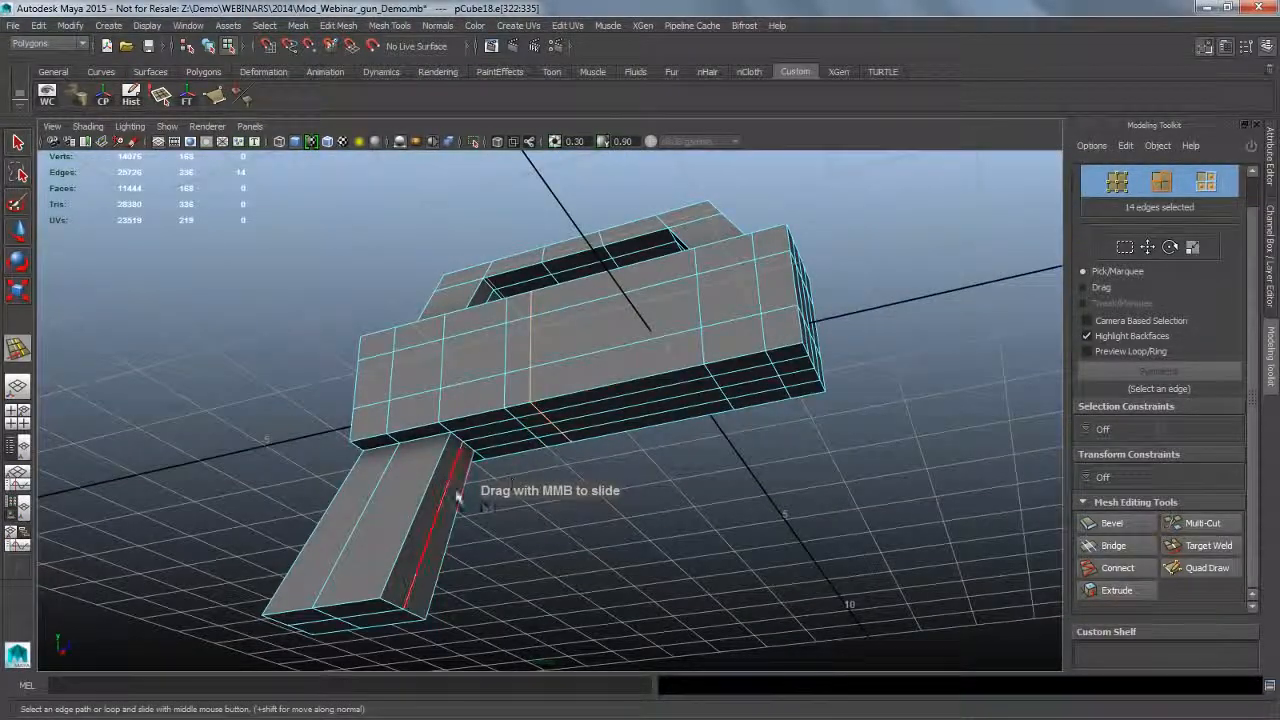
left_click_drag(457, 480, 512, 546, "alt")
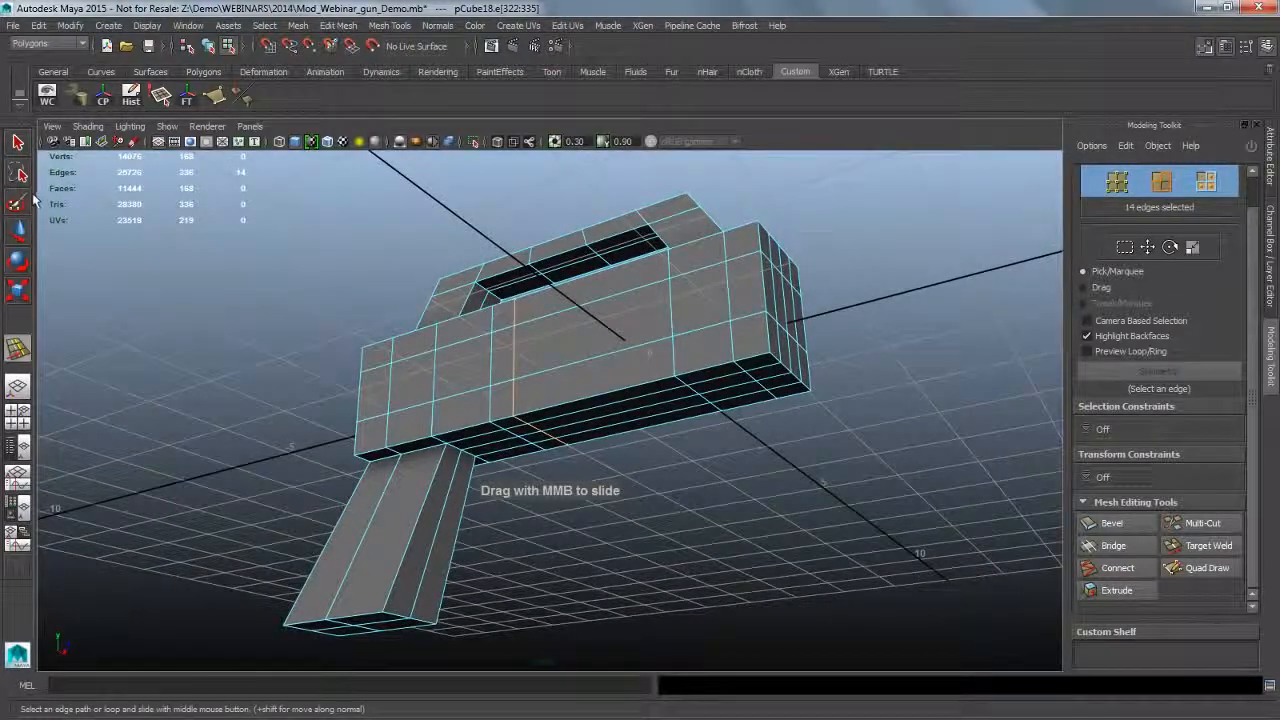
left_click(17, 143)
left_click(543, 540)
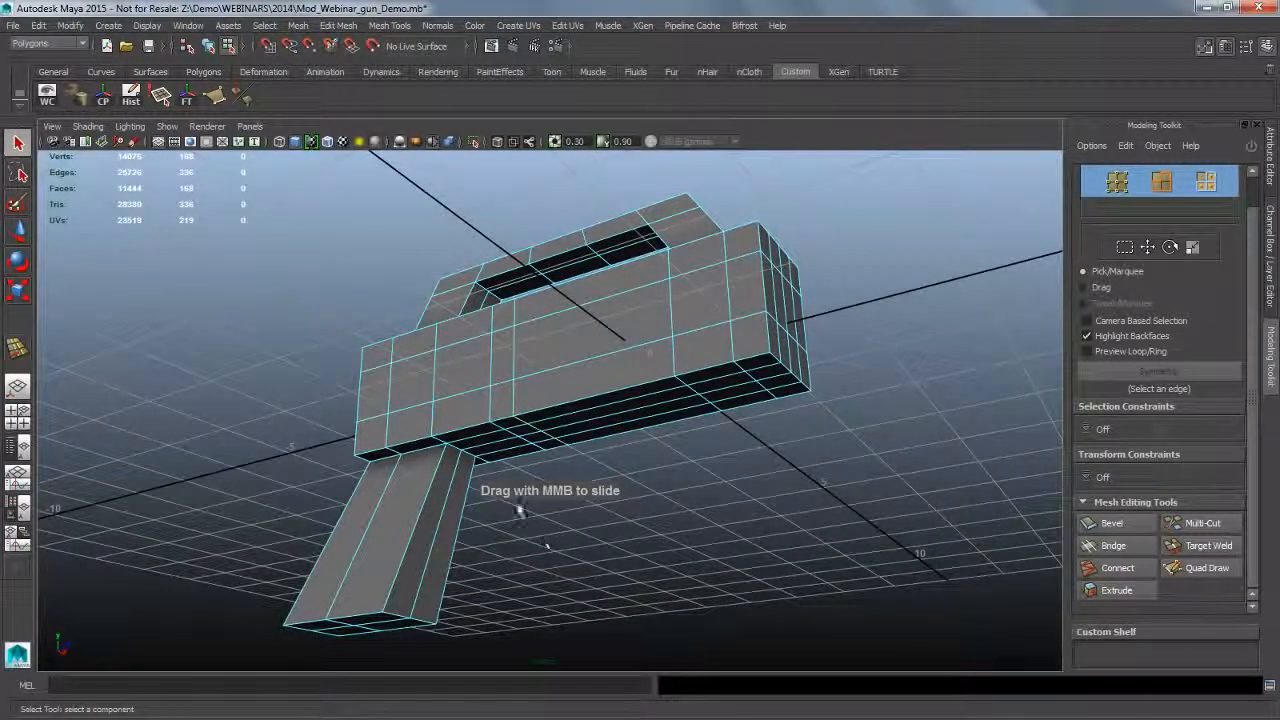
Insert two closely spaced horizontal edge loops around the upper part of the grip with Multi-Cut.
key("F8")
left_click_drag(480, 514, 586, 477, "alt")
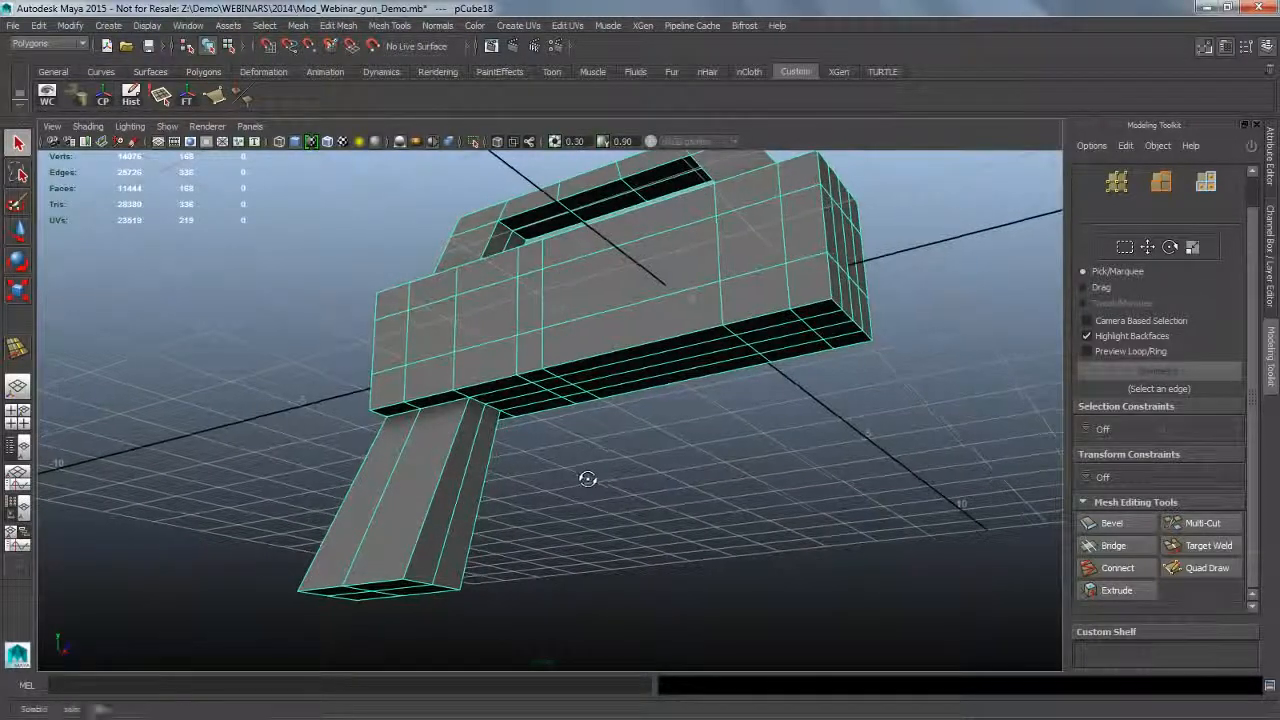
left_click(1199, 528)
left_click_drag(720, 500, 636, 502, "alt")
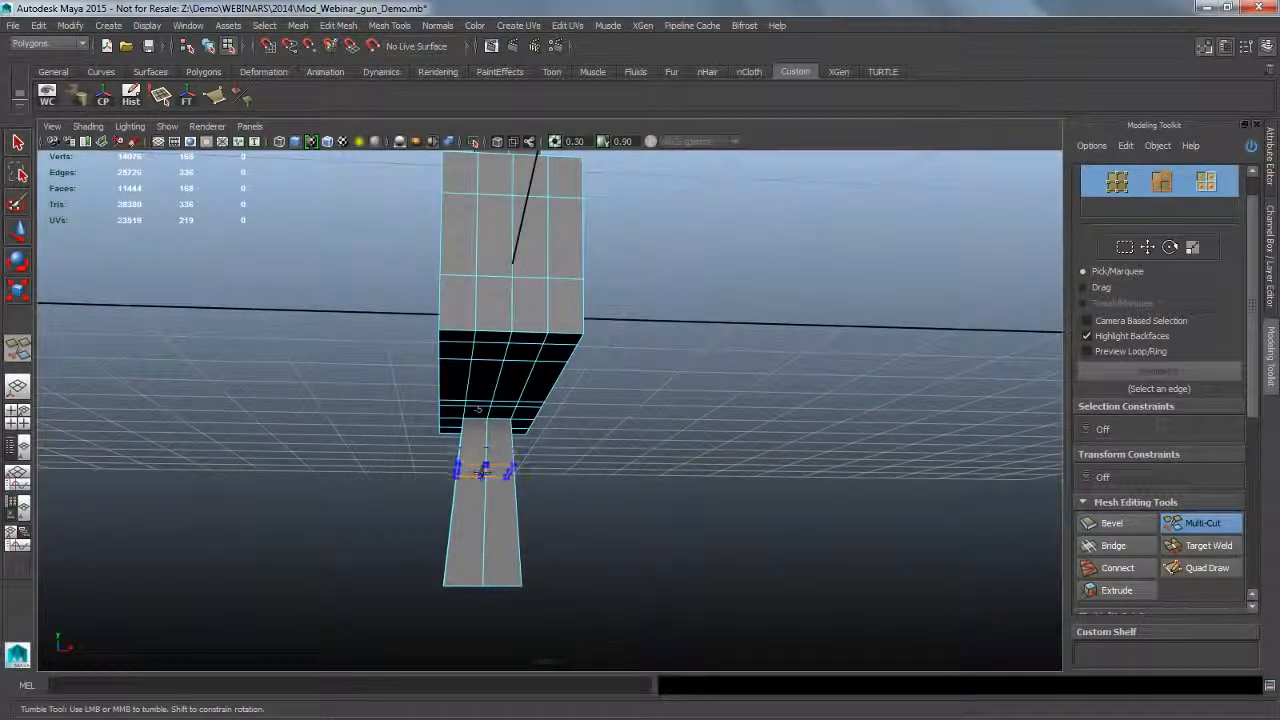
left_click(481, 472, "ctrl")
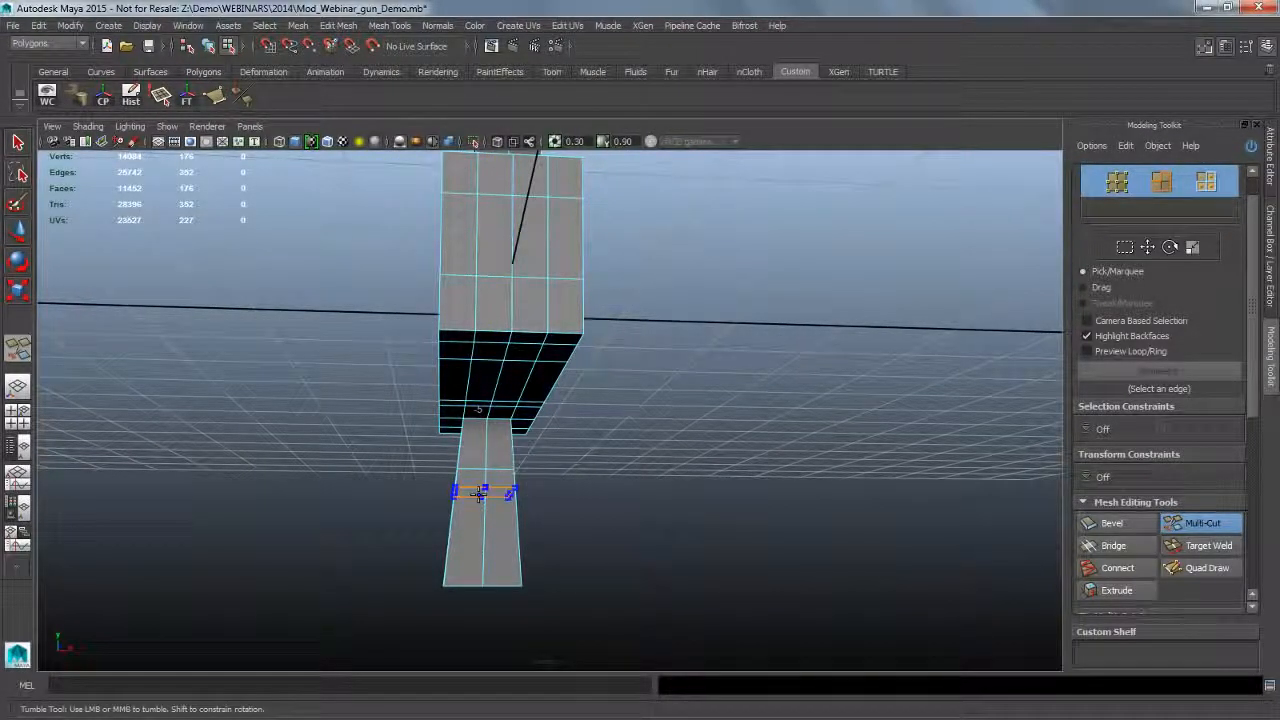
left_click_drag(652, 500, 691, 503, "alt")
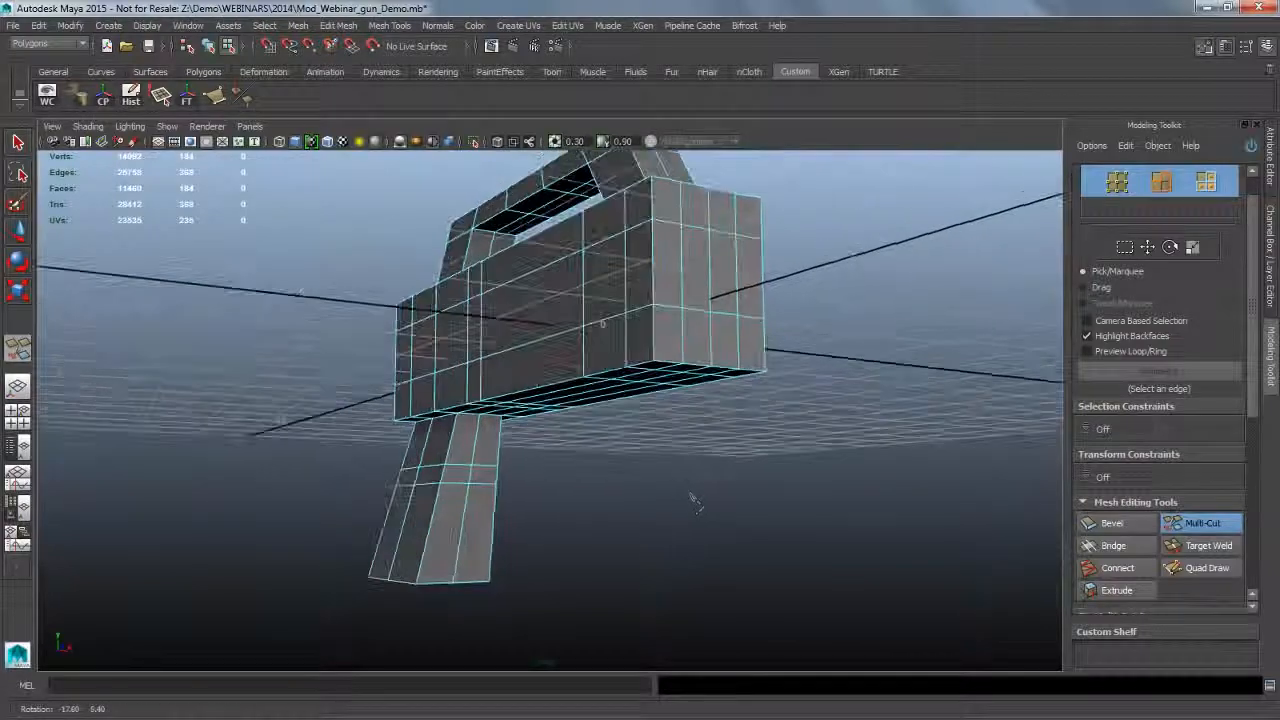
left_click(26, 146)
Extrude the two front faces between the grip's new loops, with the extrude settings reset and Keep Faces Together off.
left_click_drag(372, 440, 405, 330, "alt")
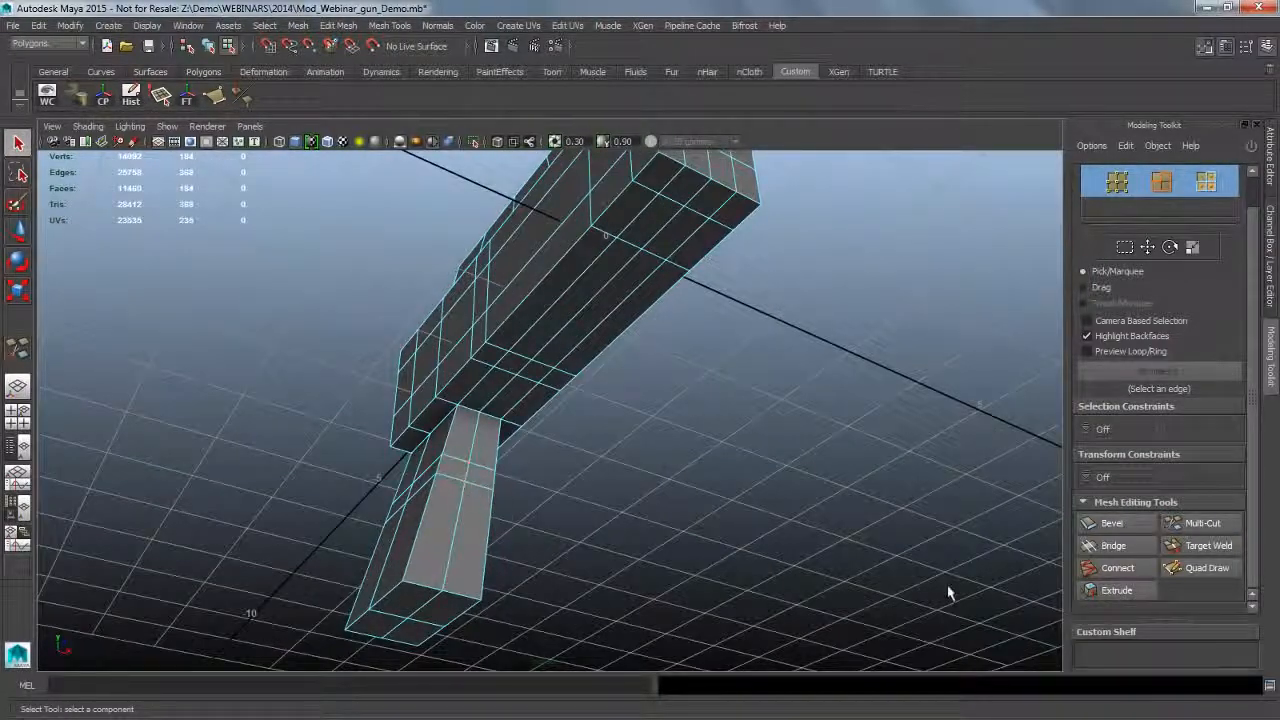
left_click(462, 480)
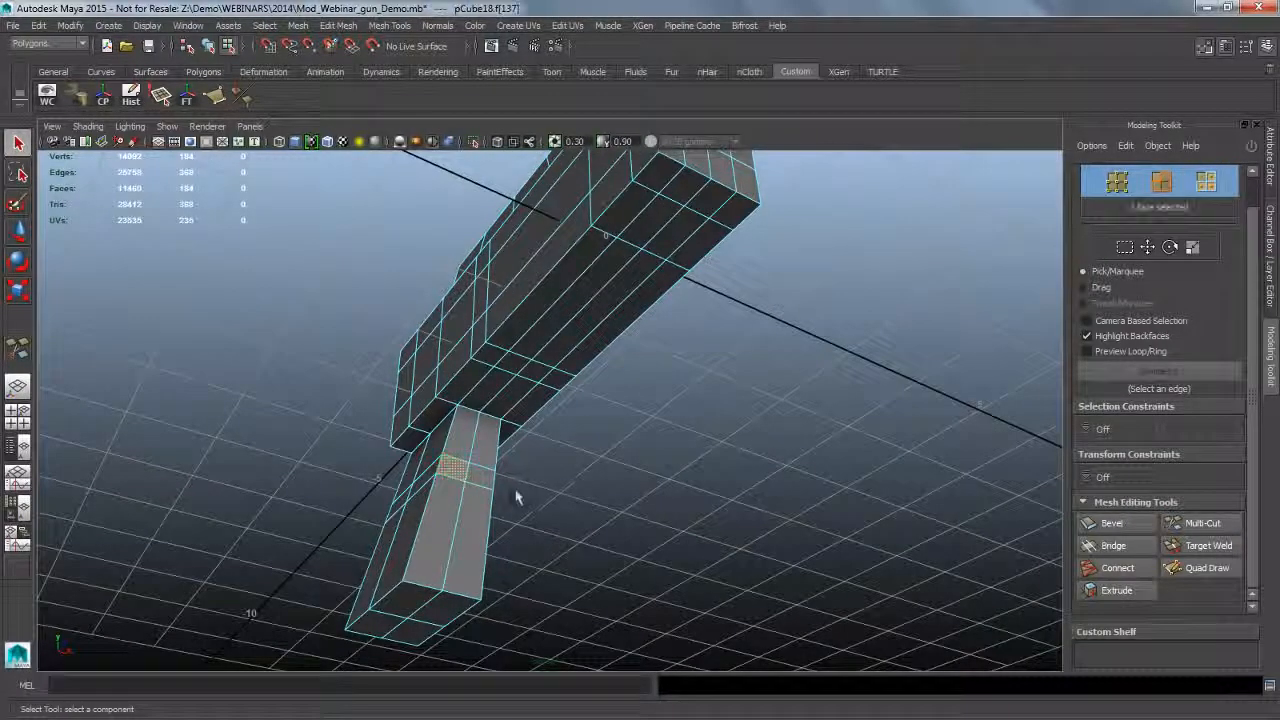
left_click(491, 486, "shift")
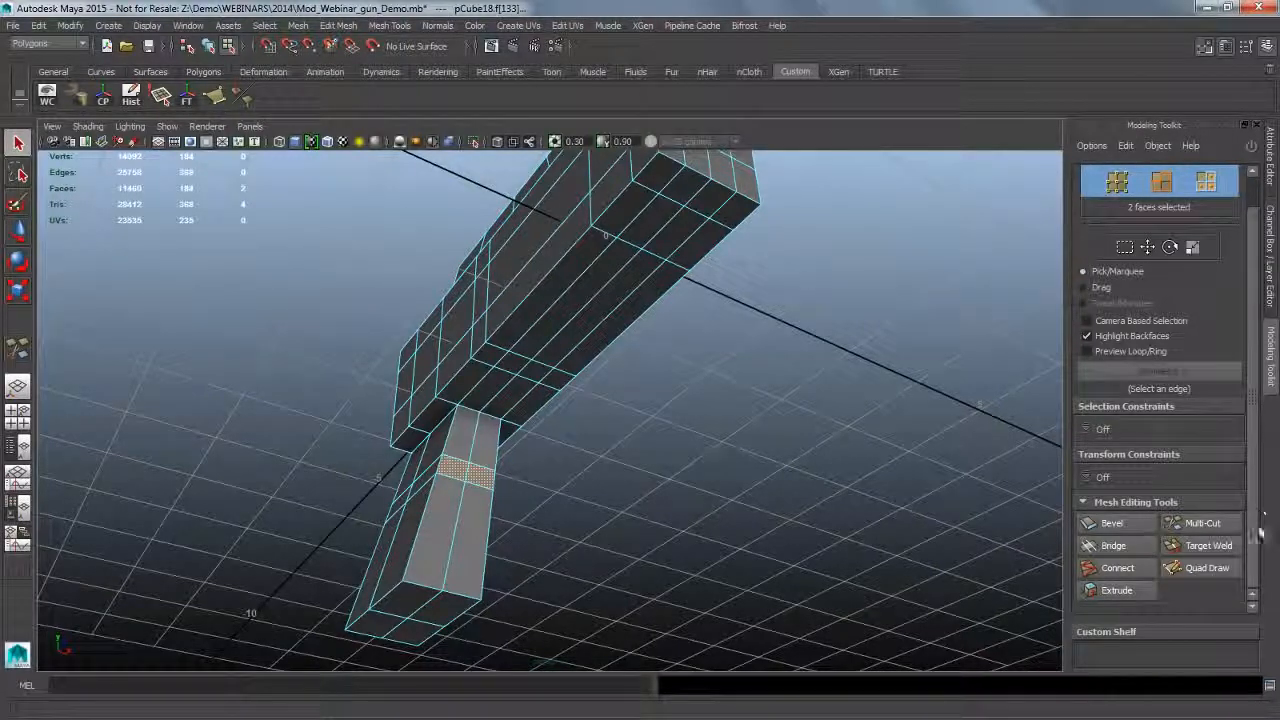
left_click(1117, 590)
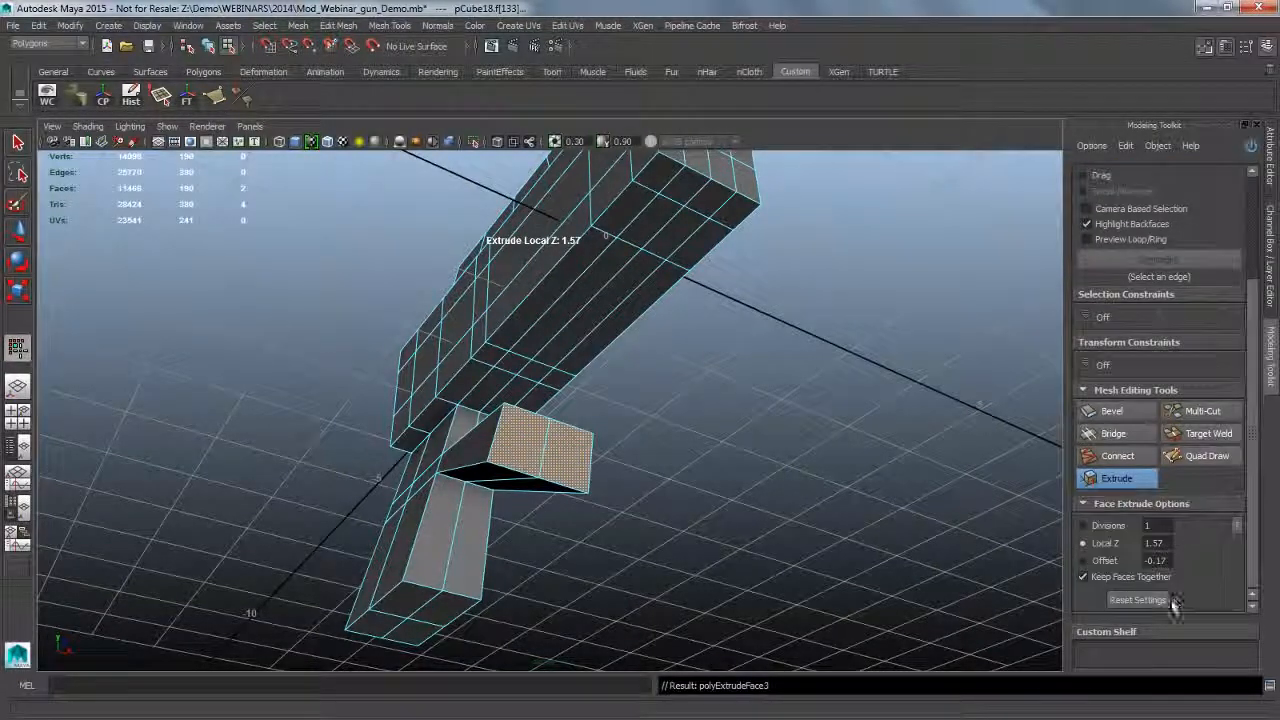
left_click(1155, 600)
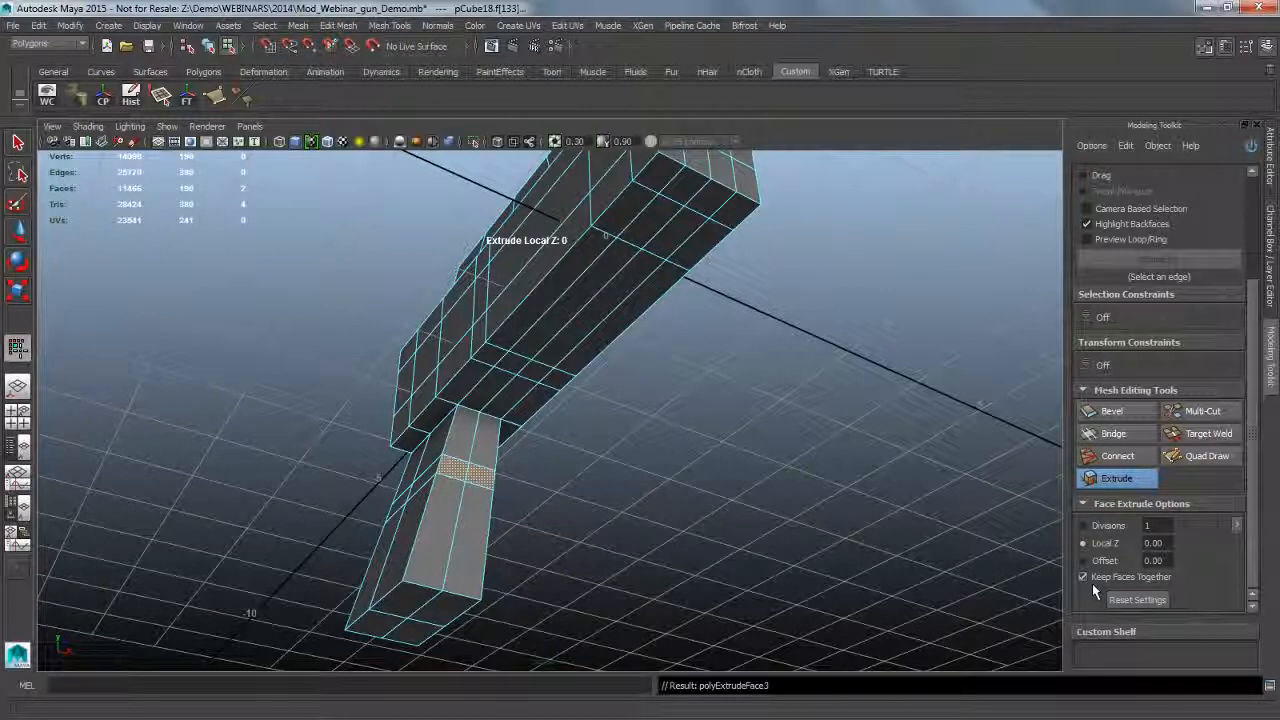
left_click(1084, 577)
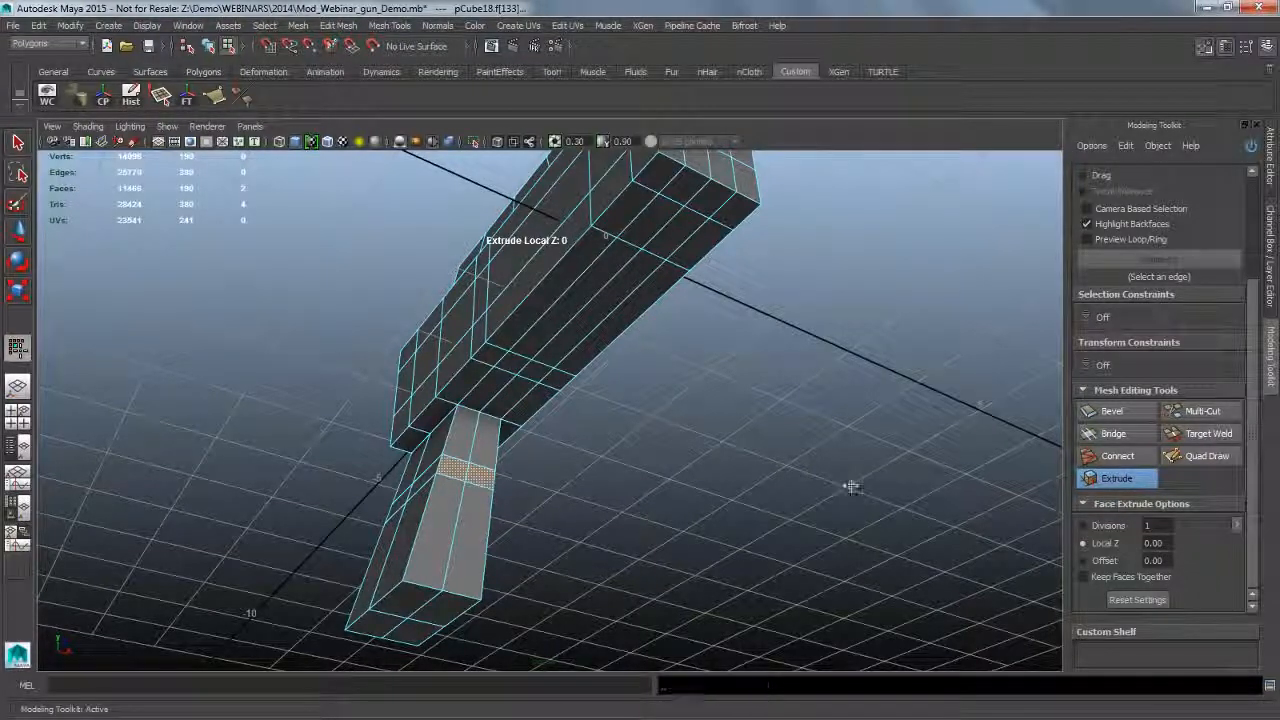
Try a Local Z of -0.09 on the extrusion, undo it, and inset the two faces individually with an Offset of 0.04.
middle_click_drag(849, 486, 840, 488)
key("ctrl+z")
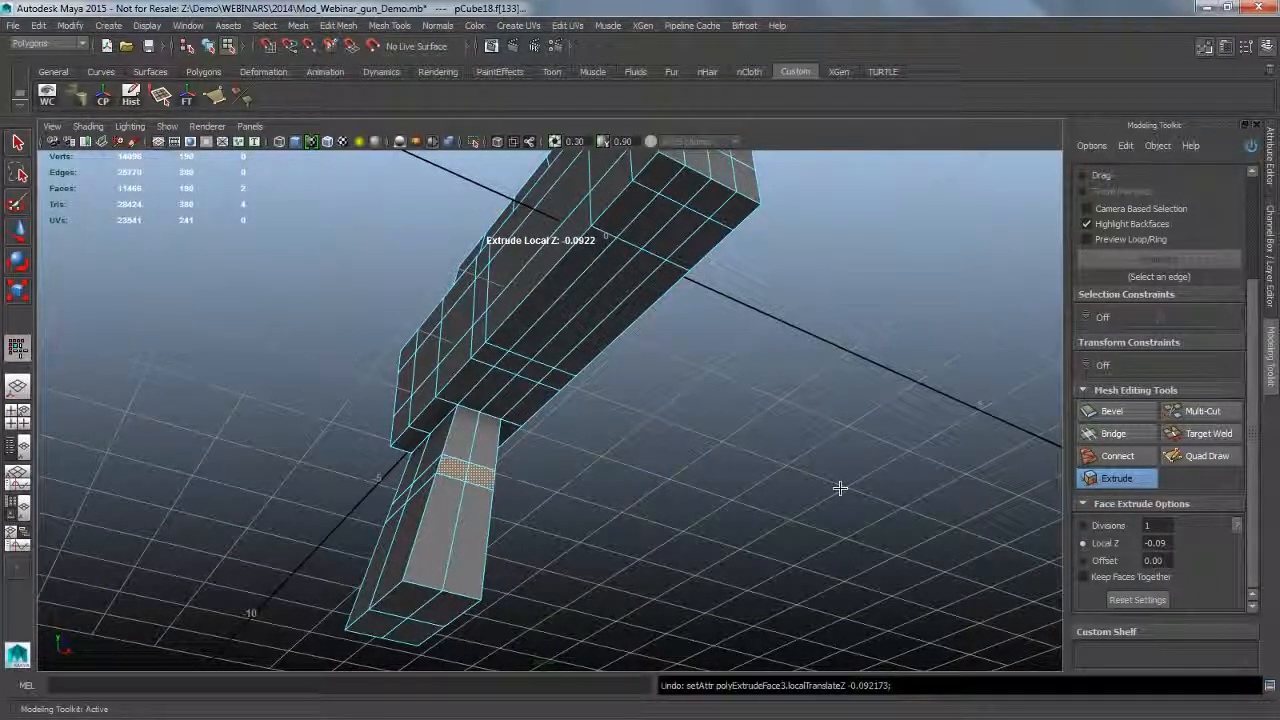
left_click(1102, 561)
middle_click_drag(868, 504, 950, 510)
left_click_drag(718, 510, 480, 485, "alt")
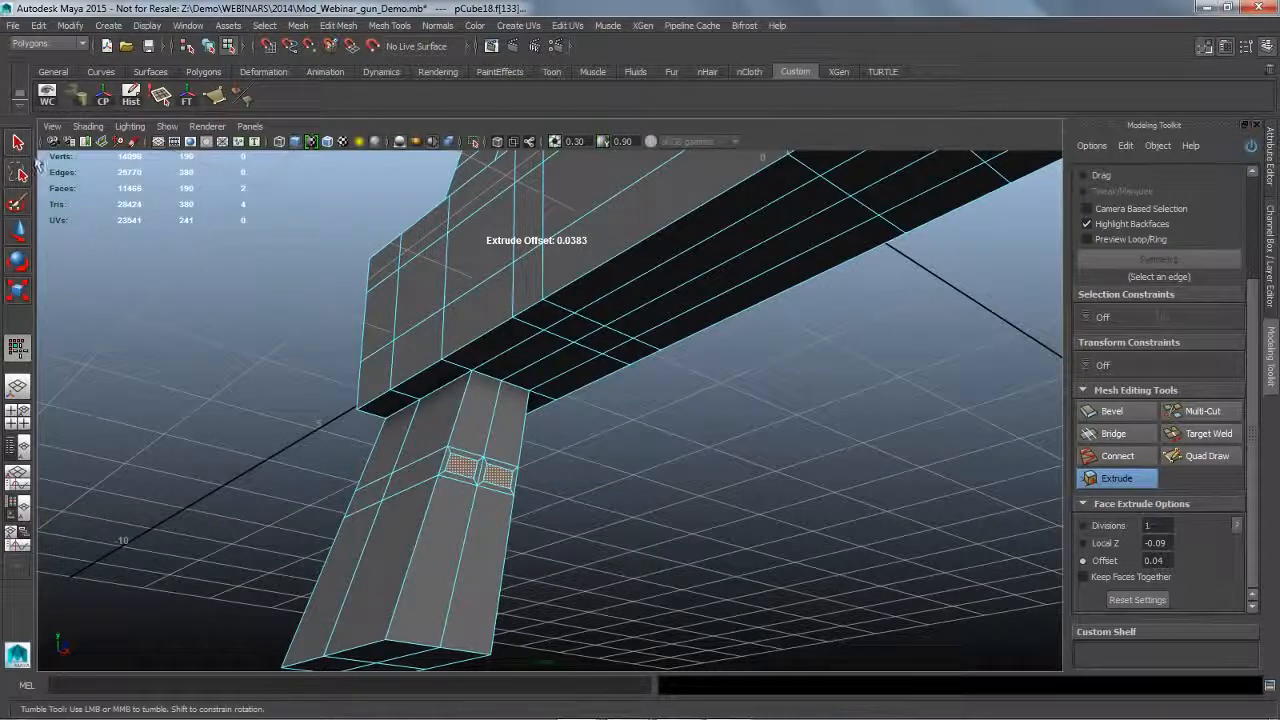
left_click(18, 143)
left_click_drag(594, 482, 611, 463, "alt")
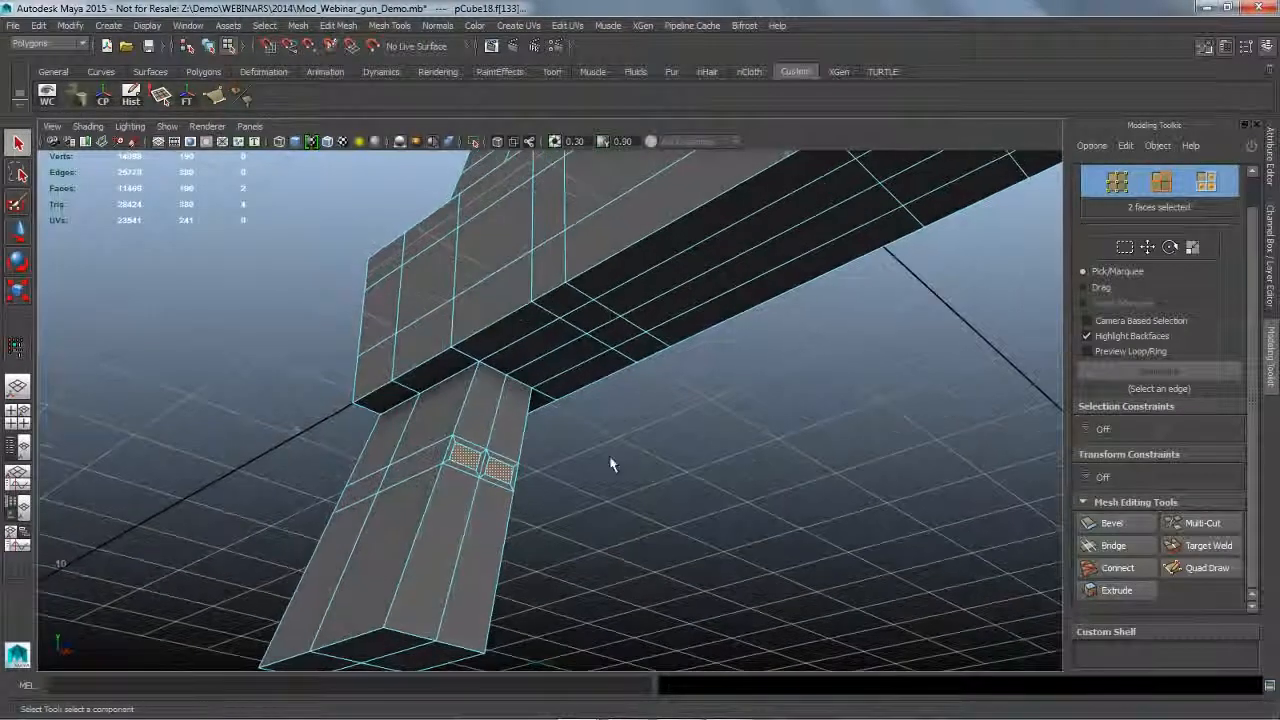
Bridge one middle face between the loops under the box to the matching inset face on the grip's front.
right_click(594, 335)
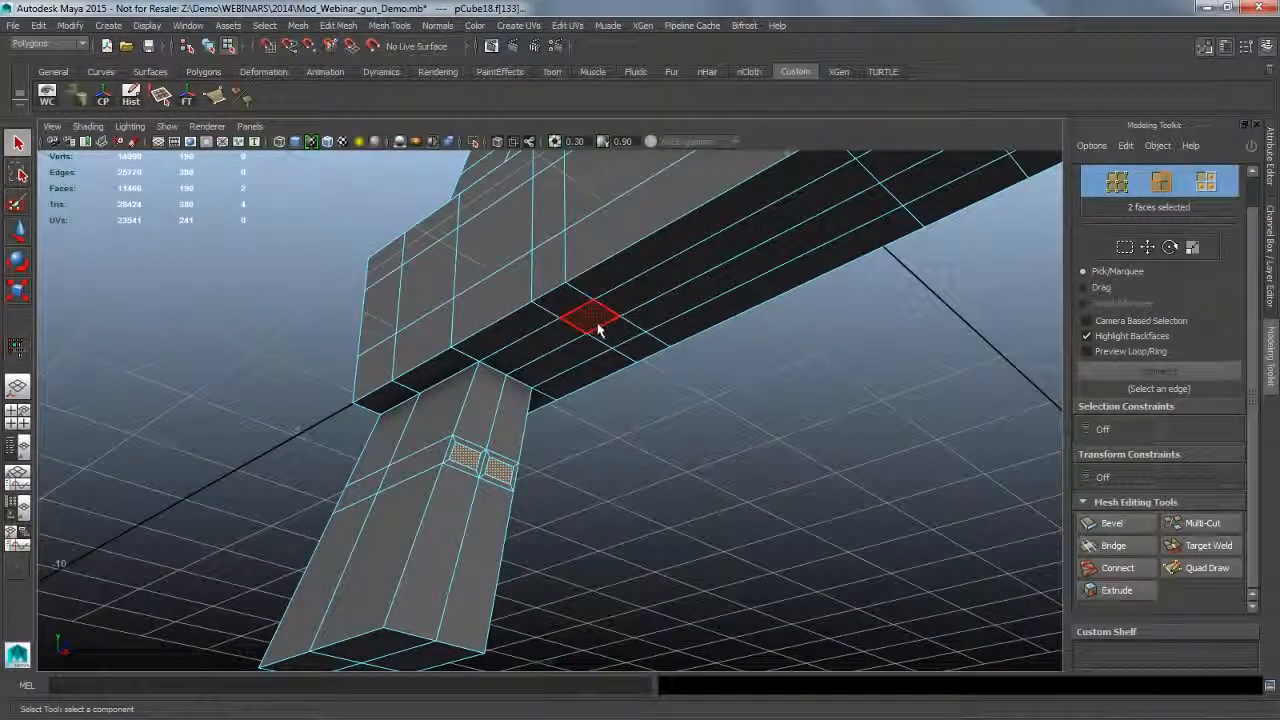
left_click(596, 340)
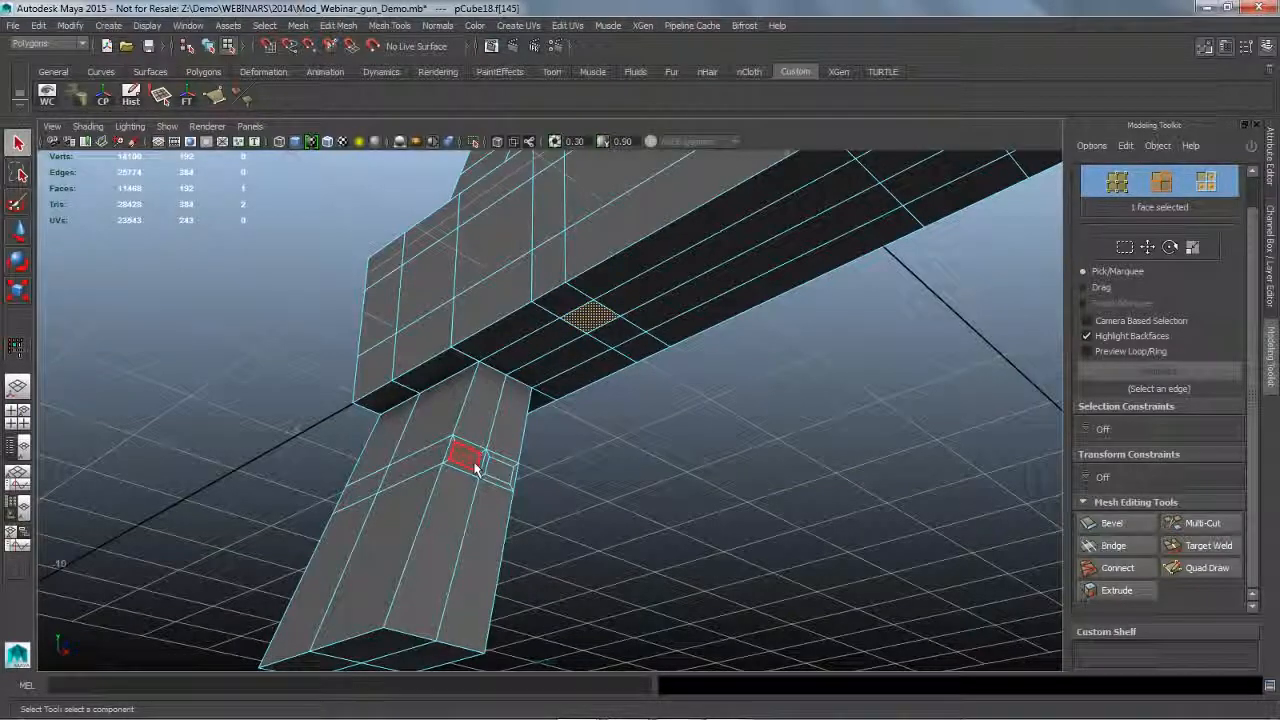
left_click_drag(648, 494, 598, 522, "alt")
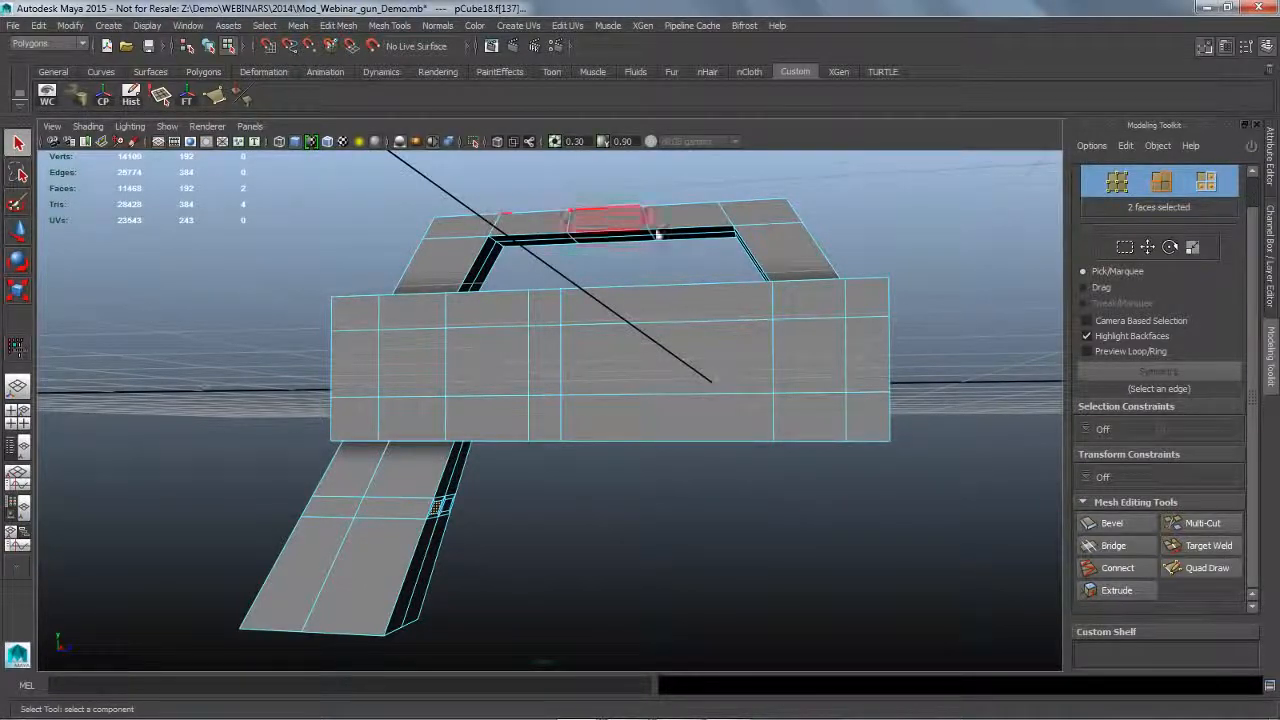
left_click_drag(703, 597, 677, 489, "alt")
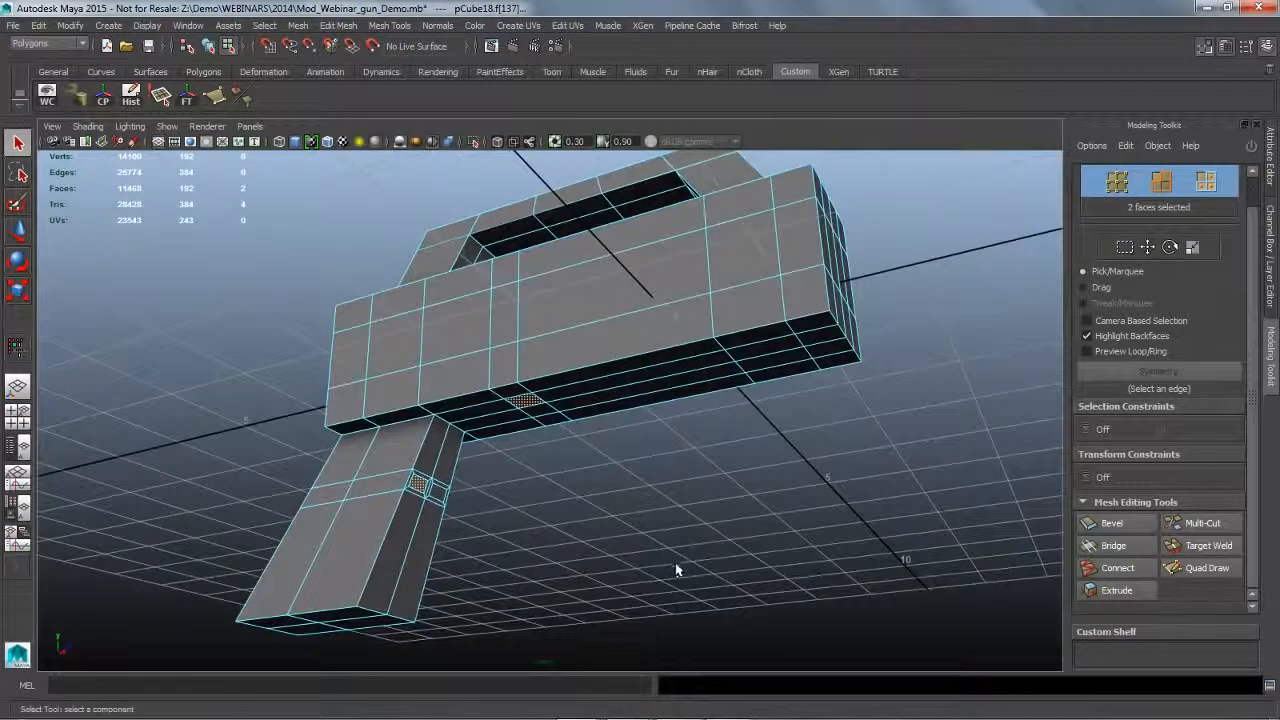
left_click(1112, 546)
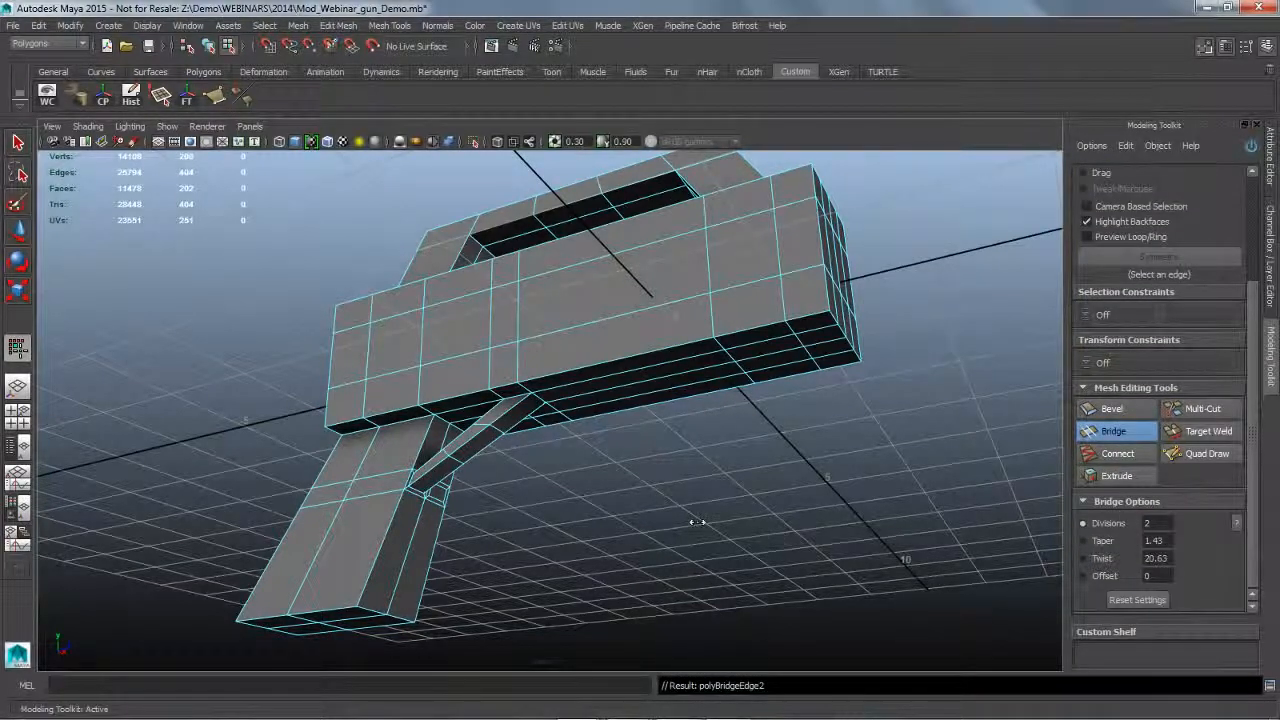
Reset the bridge settings to Divisions 0, Taper 1.00, Twist 0.00 and Offset 0 for a straight bridge.
left_click_drag(697, 522, 705, 525, "alt")
right_click_drag(705, 525, 815, 555, "alt")
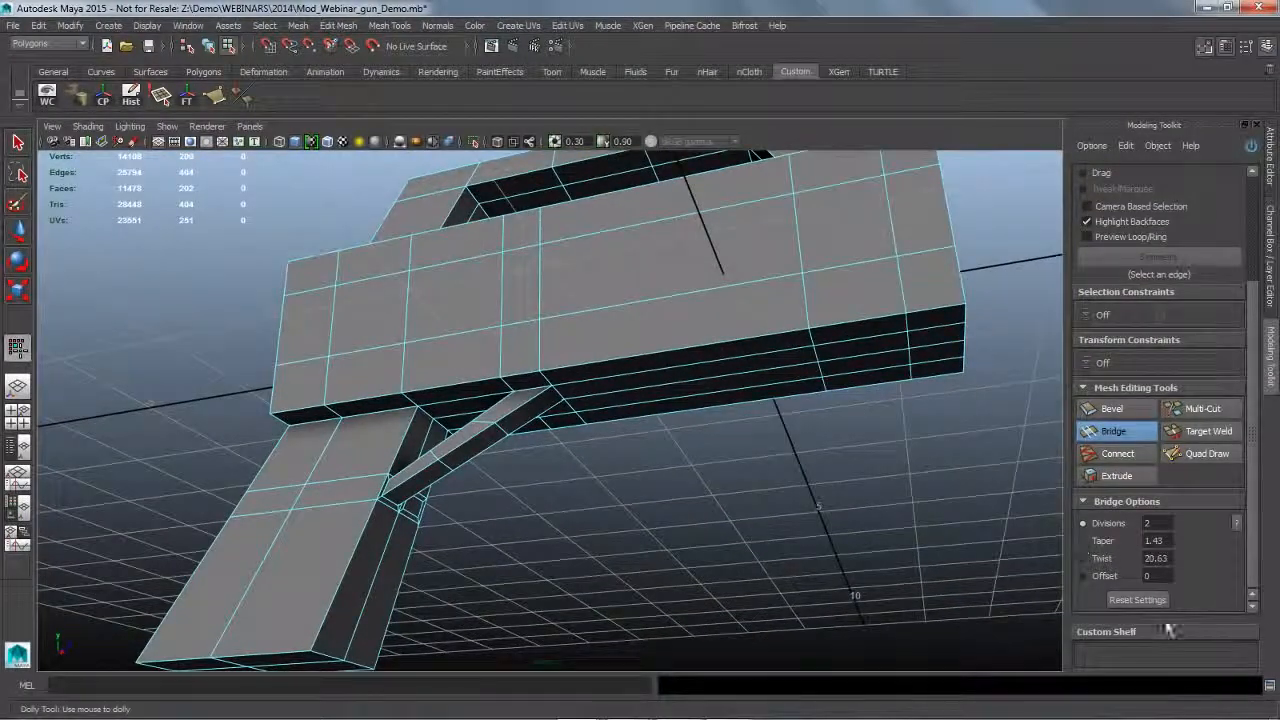
left_click(1137, 600)
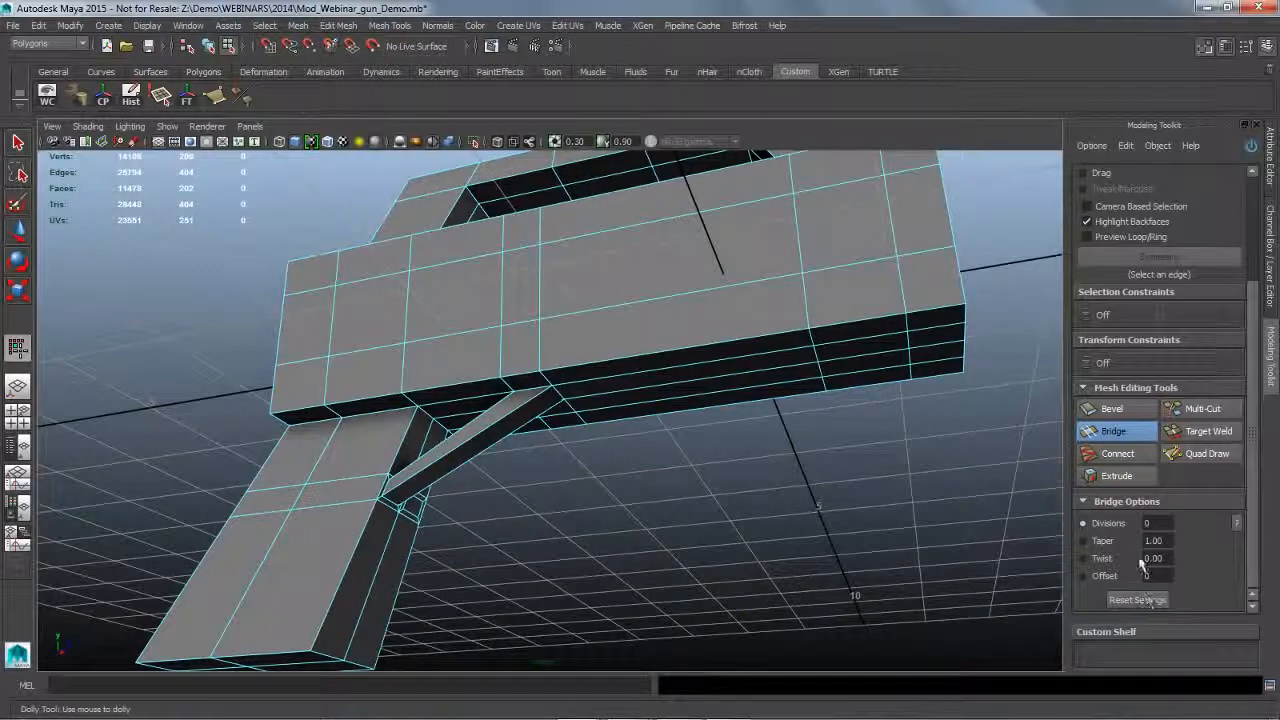
left_click_drag(718, 545, 700, 530, "alt")
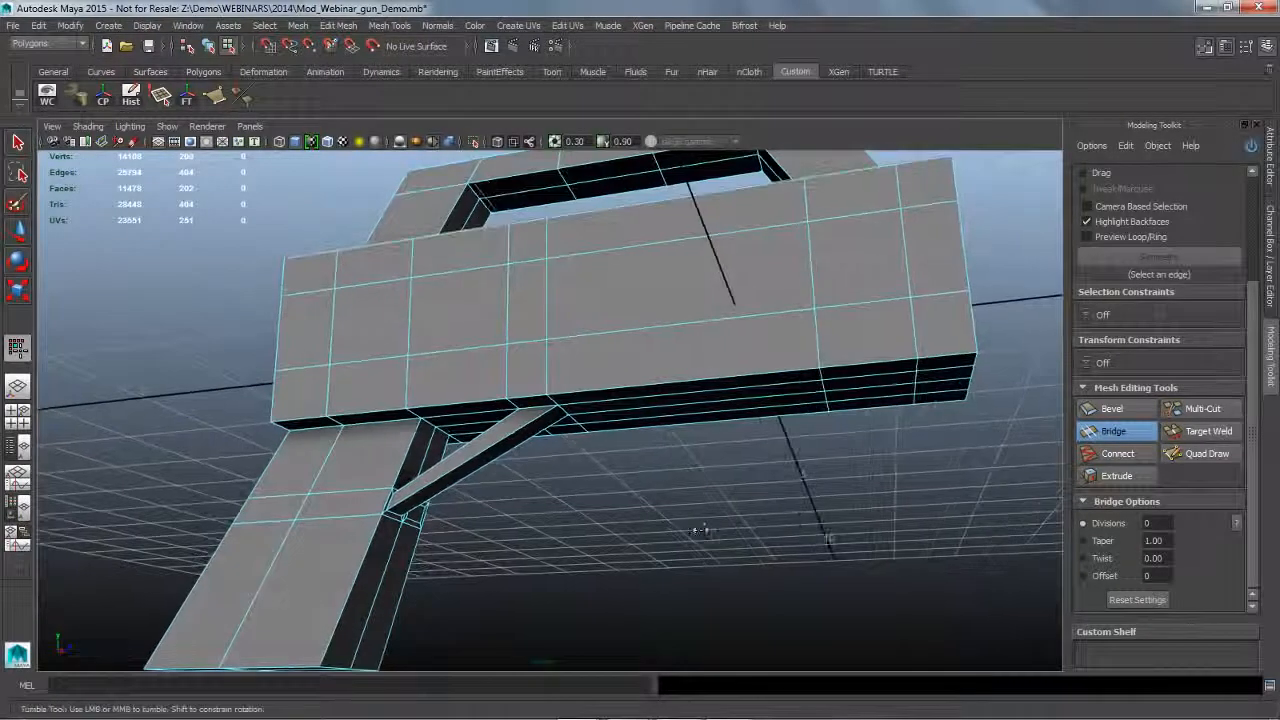
Set the trigger guard bridge's curve type to Blend and its Divisions to 3.
right_click_drag(657, 340, 671, 506)
left_click_drag(680, 514, 684, 552, "alt")
right_click_drag(684, 552, 682, 550)
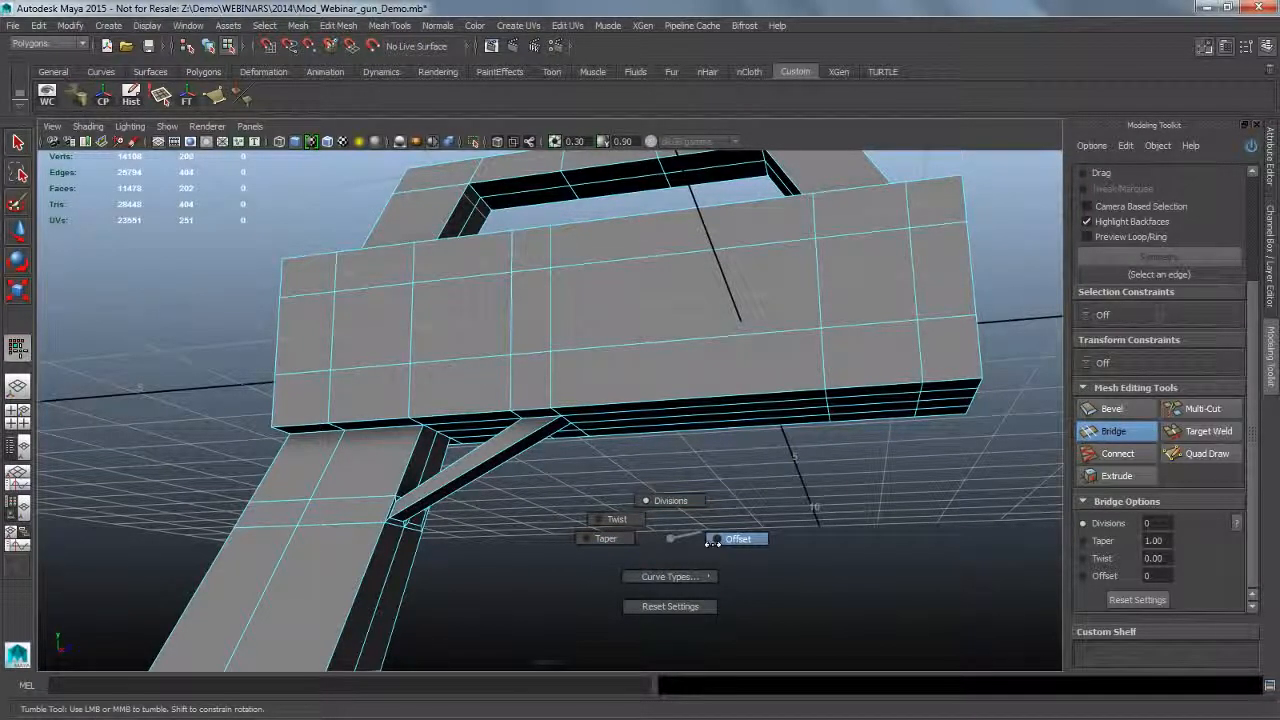
mouse_move(682, 585)
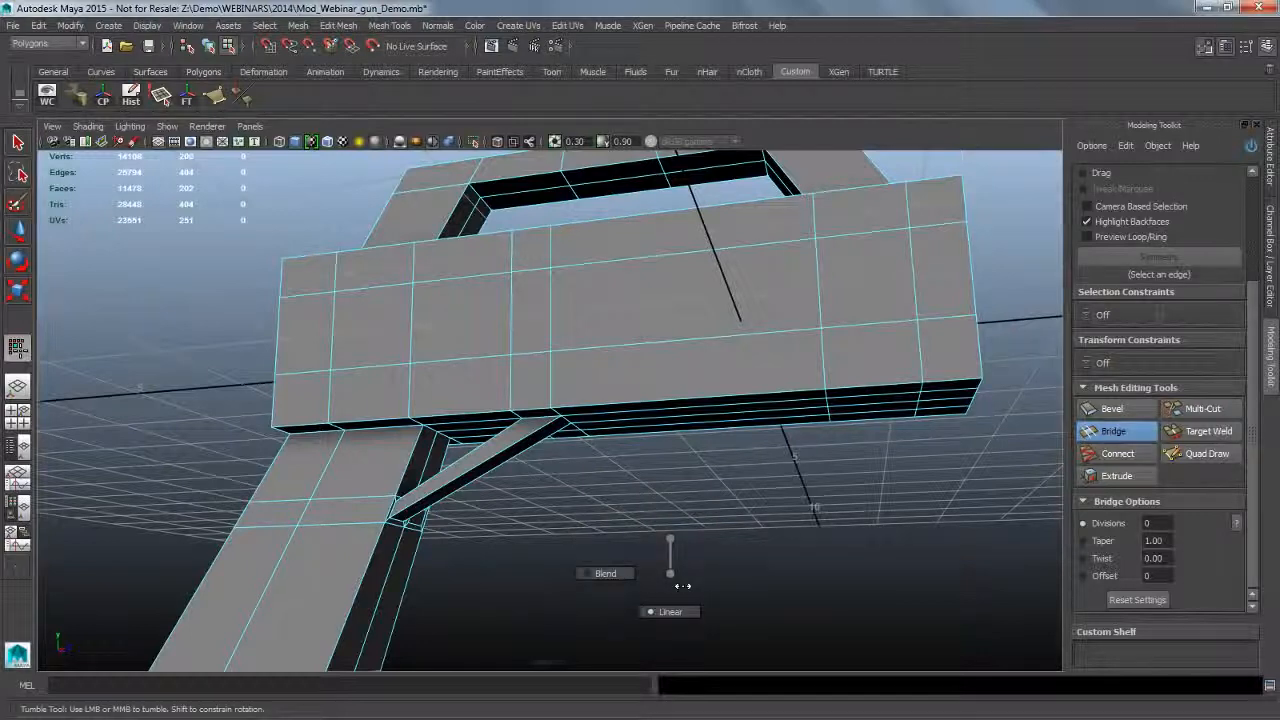
left_click(621, 580)
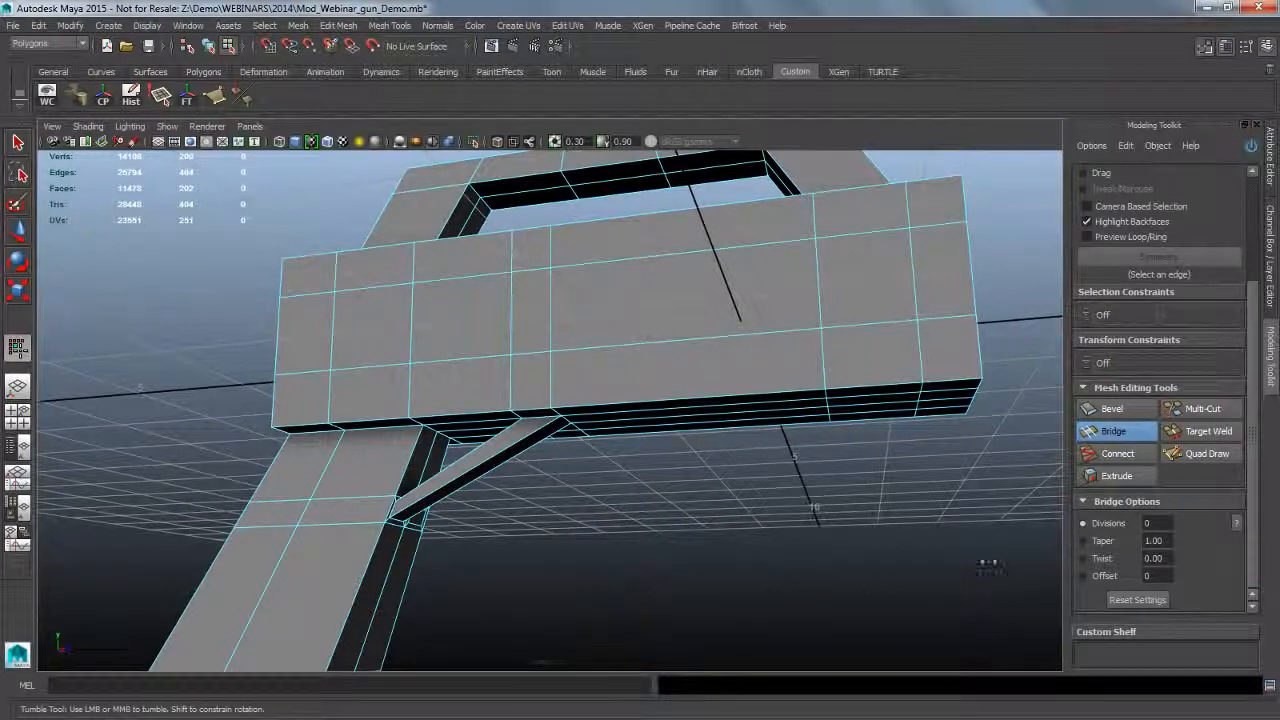
middle_click_drag(777, 551, 836, 545)
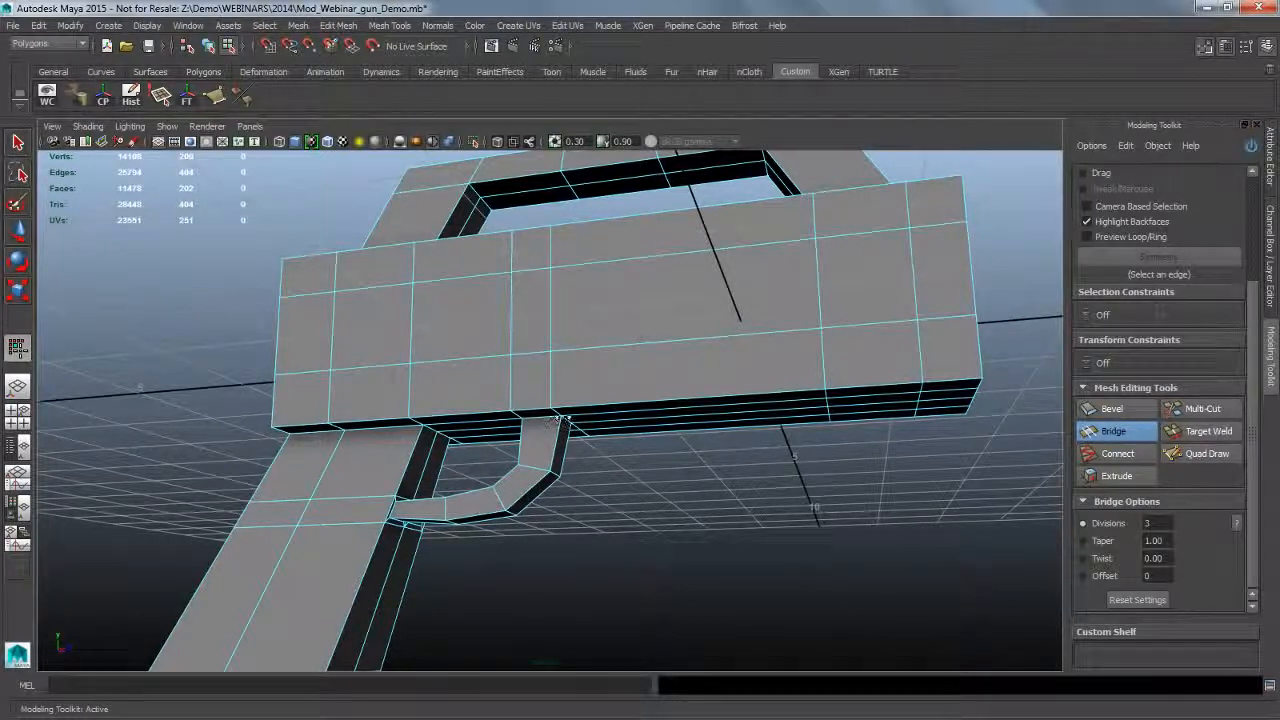
Switch the bridge's curve type to Linear and back to Blend for comparison, and reduce its Divisions to 2.
right_click_drag(741, 504, 738, 576, "shift")
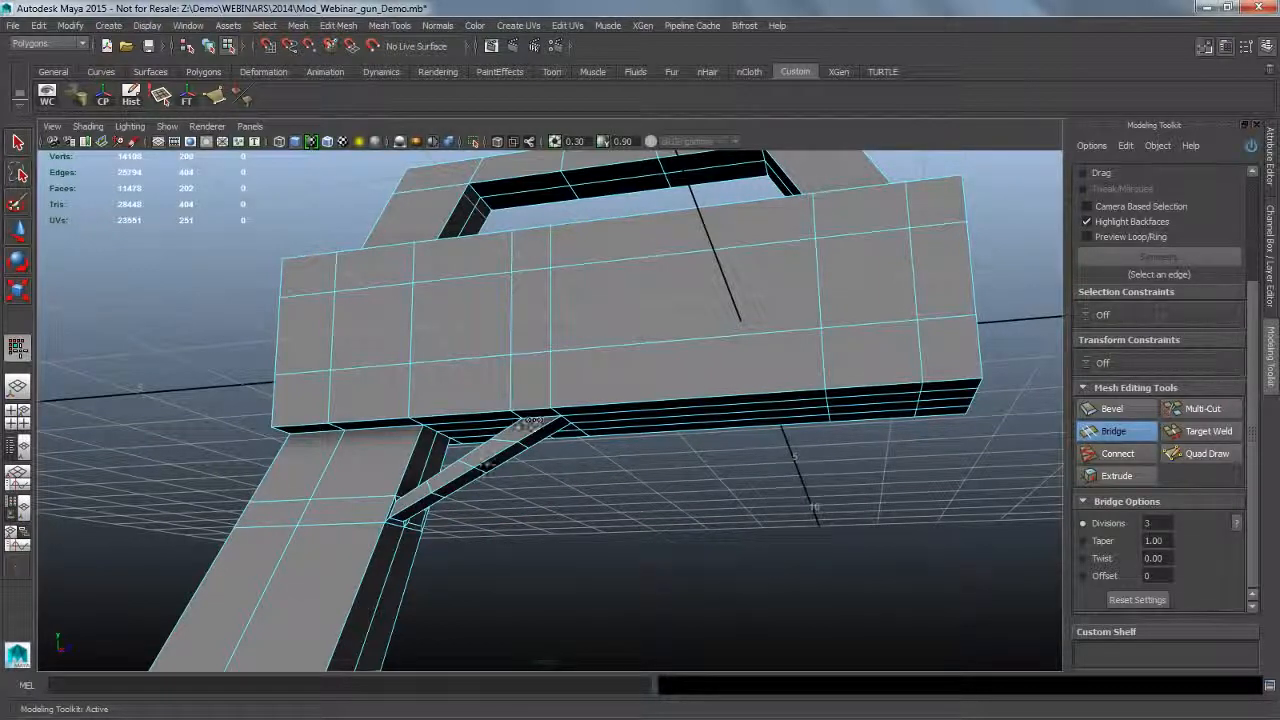
right_click_drag(741, 525, 697, 557, "shift")
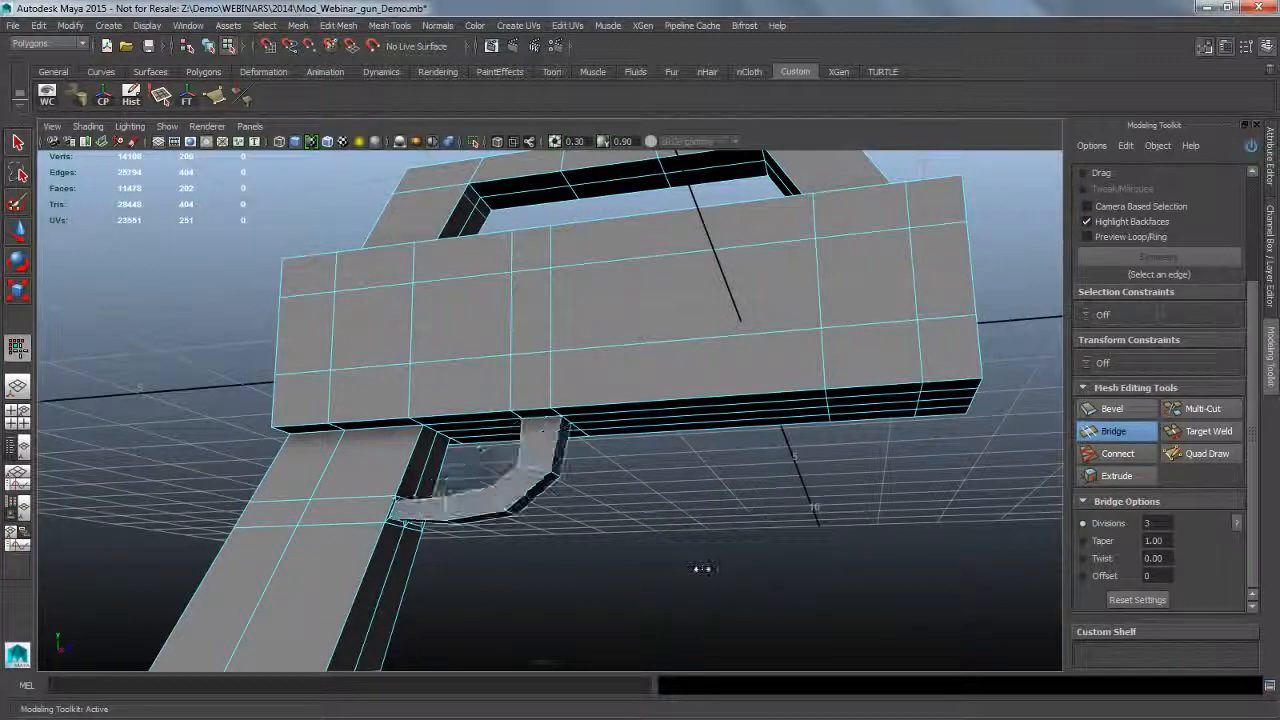
left_click_drag(699, 560, 737, 574, "alt")
left_click_drag(1107, 532, 845, 546)
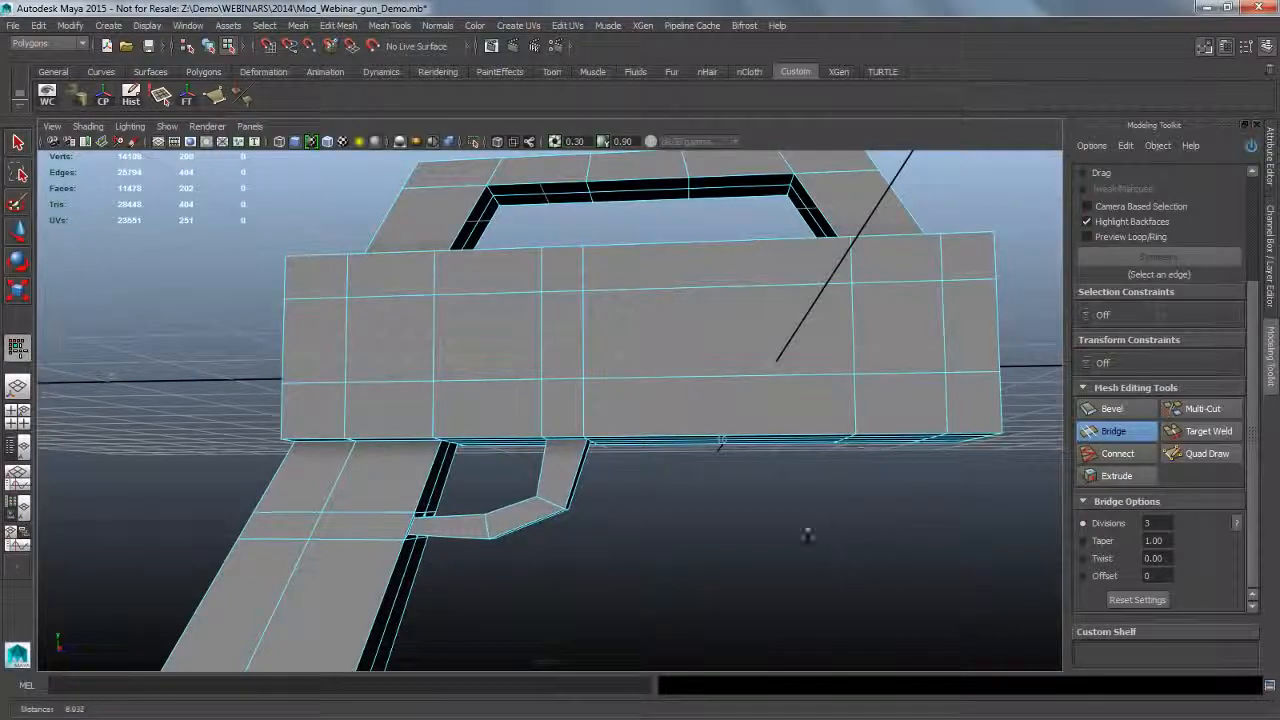
In Multi-Component mode, bridge the other middle face under the box to the second inset face on the grip's front.
right_click_drag(807, 536, 716, 534, "alt")
left_click_drag(716, 534, 398, 494, "alt")
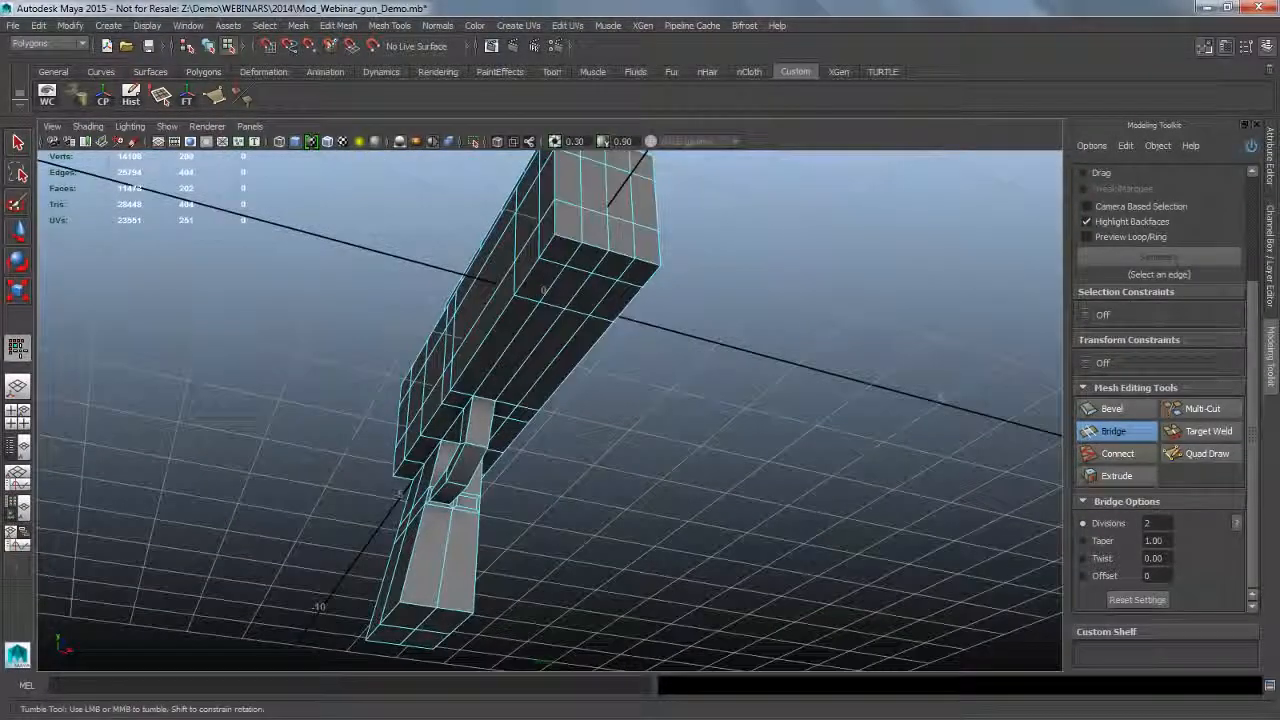
left_click(18, 146)
left_click_drag(363, 454, 305, 440, "alt")
right_click_drag(305, 440, 400, 432, "alt")
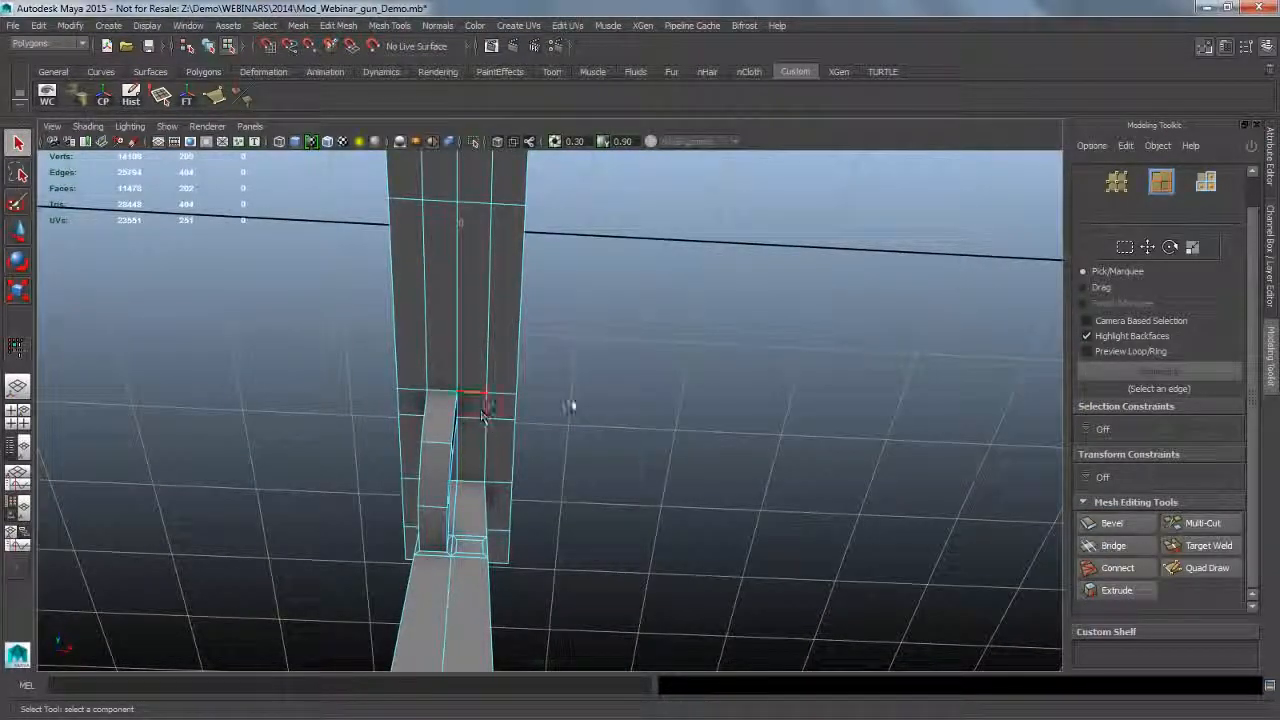
scroll(1258, 258, "up", 2)
left_click(1159, 185)
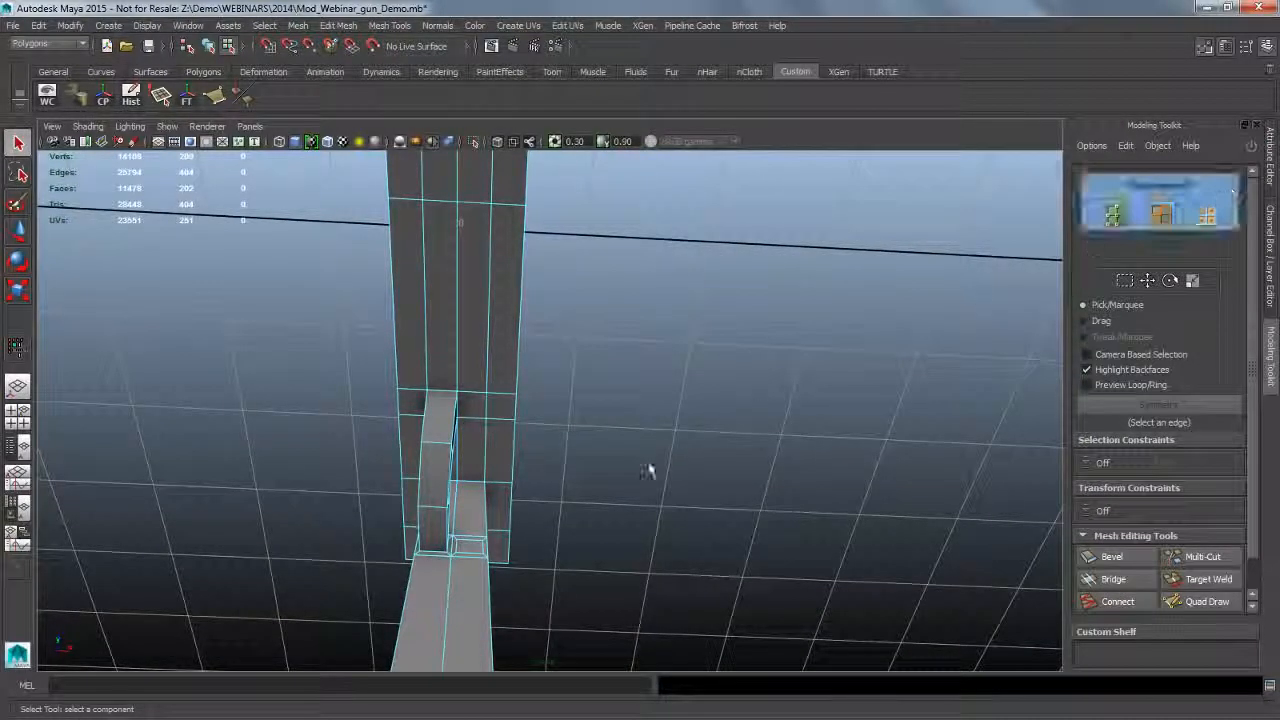
left_click(484, 413)
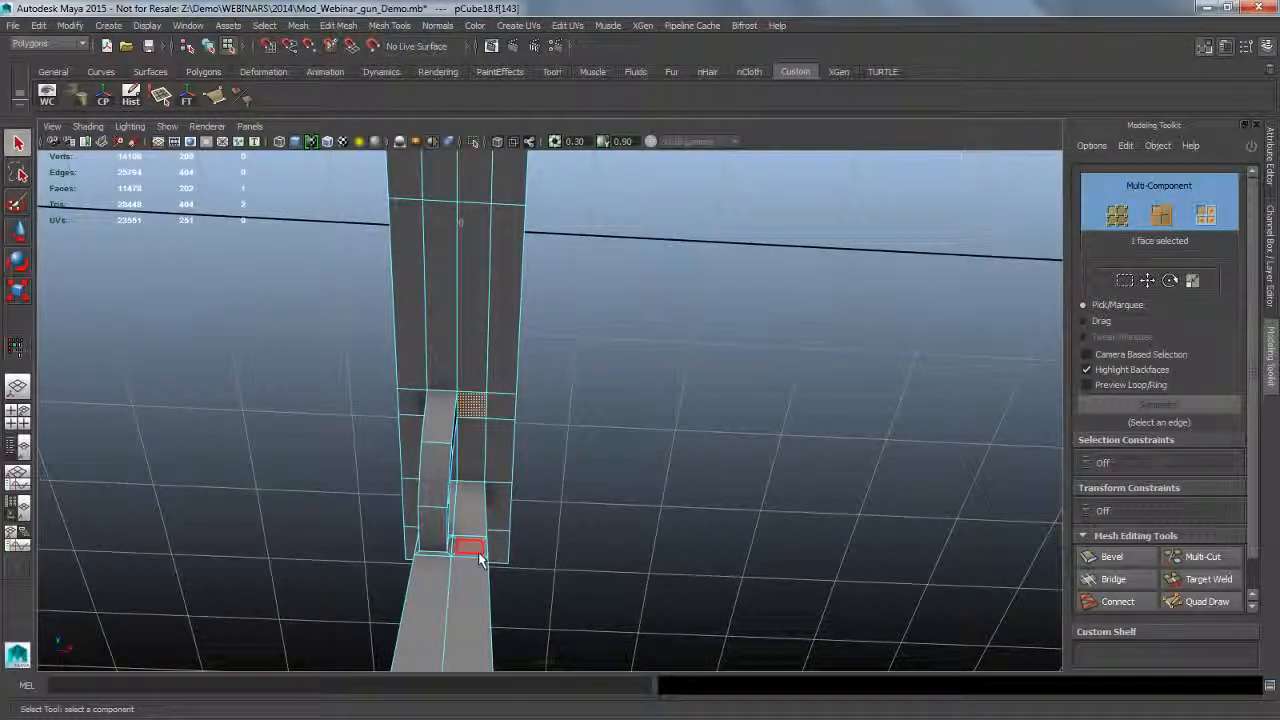
left_click(1115, 579)
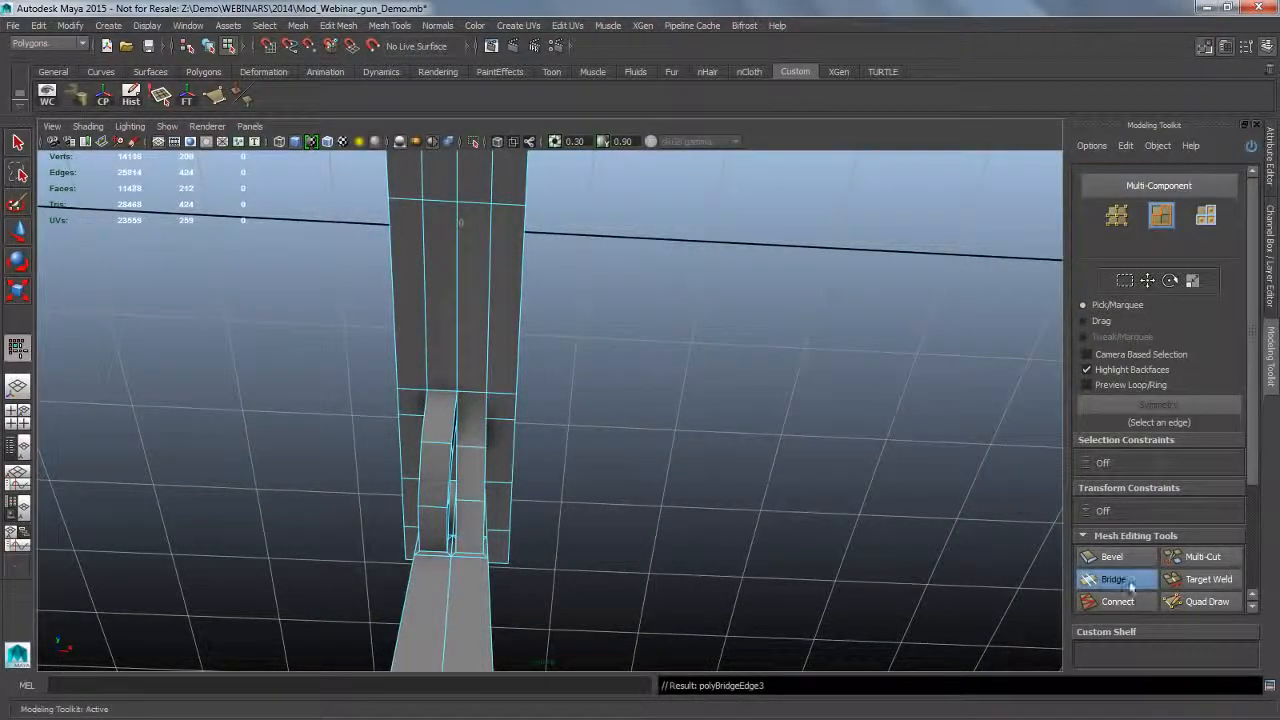
Set the second bridge's curve type to Blend so it matches the first, and exit the Bridge tool.
left_click_drag(720, 520, 752, 522, "alt")
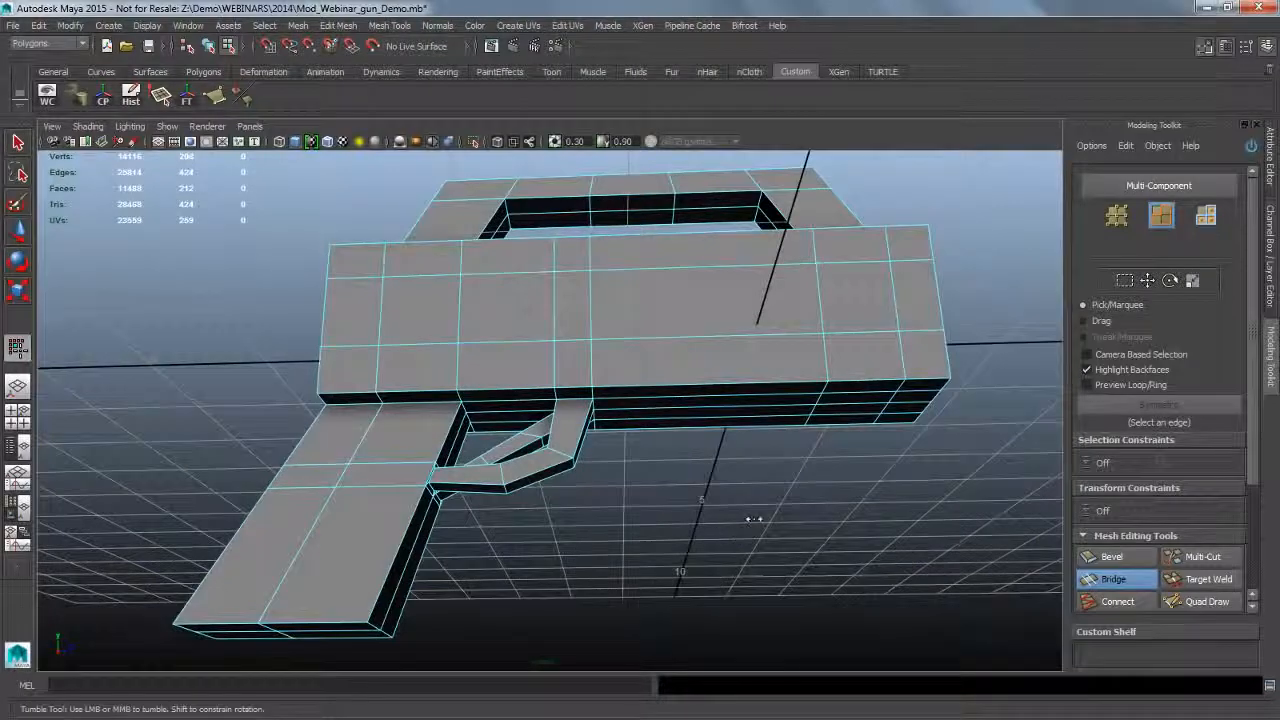
right_click_drag(752, 520, 694, 543, "shift")
left_click_drag(737, 523, 650, 533, "alt")
left_click_drag(1253, 450, 1264, 568)
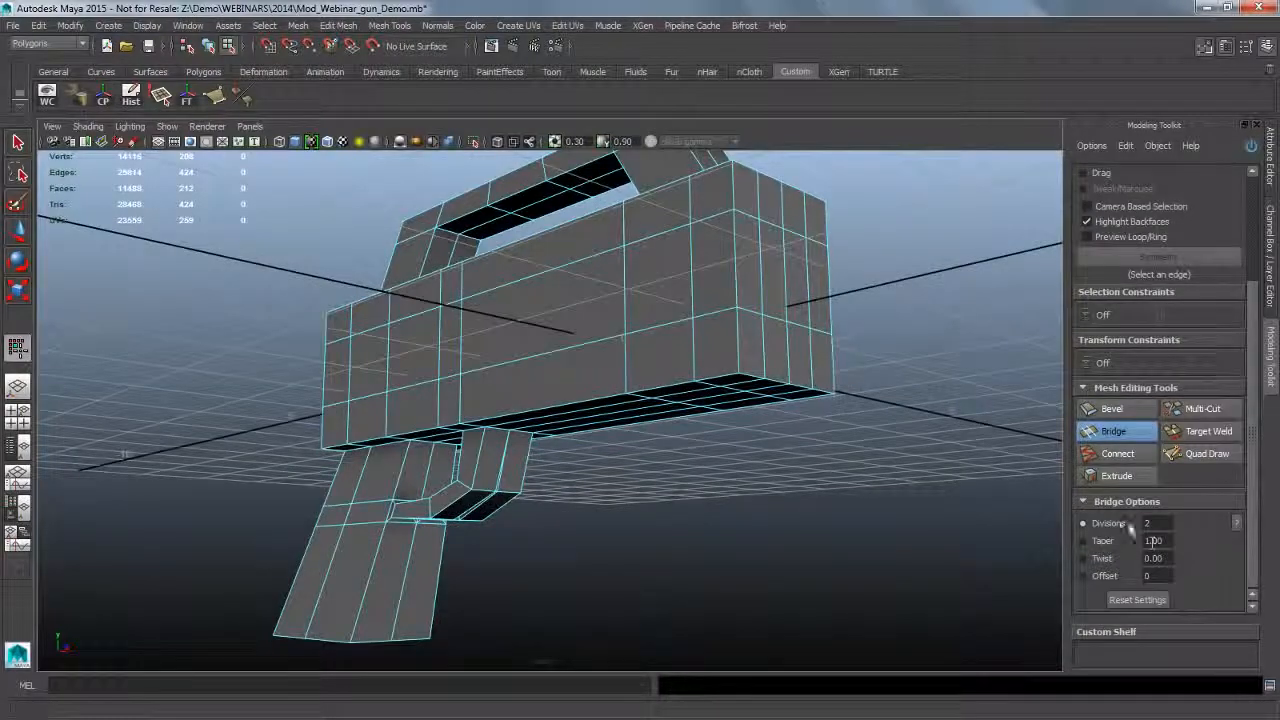
mouse_move(785, 583)
left_mouse_down("alt")
mouse_move(506, 594)
mouse_move(760, 557)
mouse_move(628, 531)
mouse_move(795, 575)
left_mouse_up("alt")
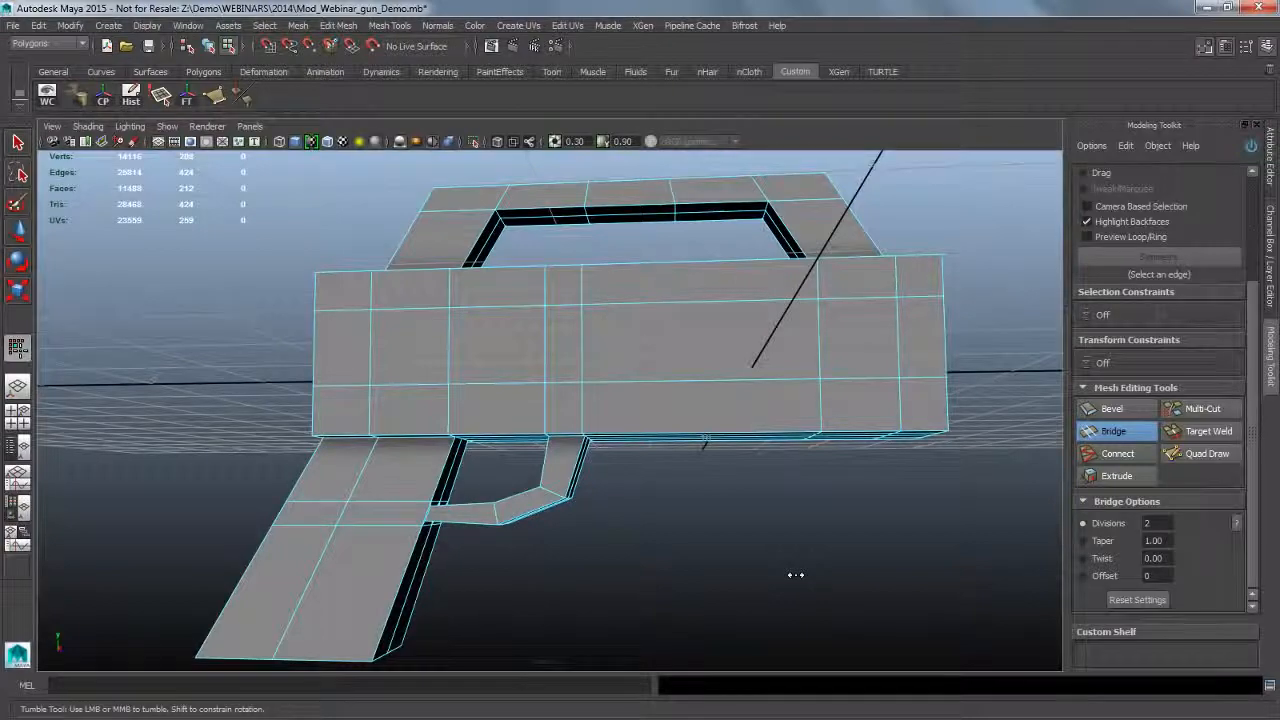
left_click_drag(795, 575, 654, 531, "alt")
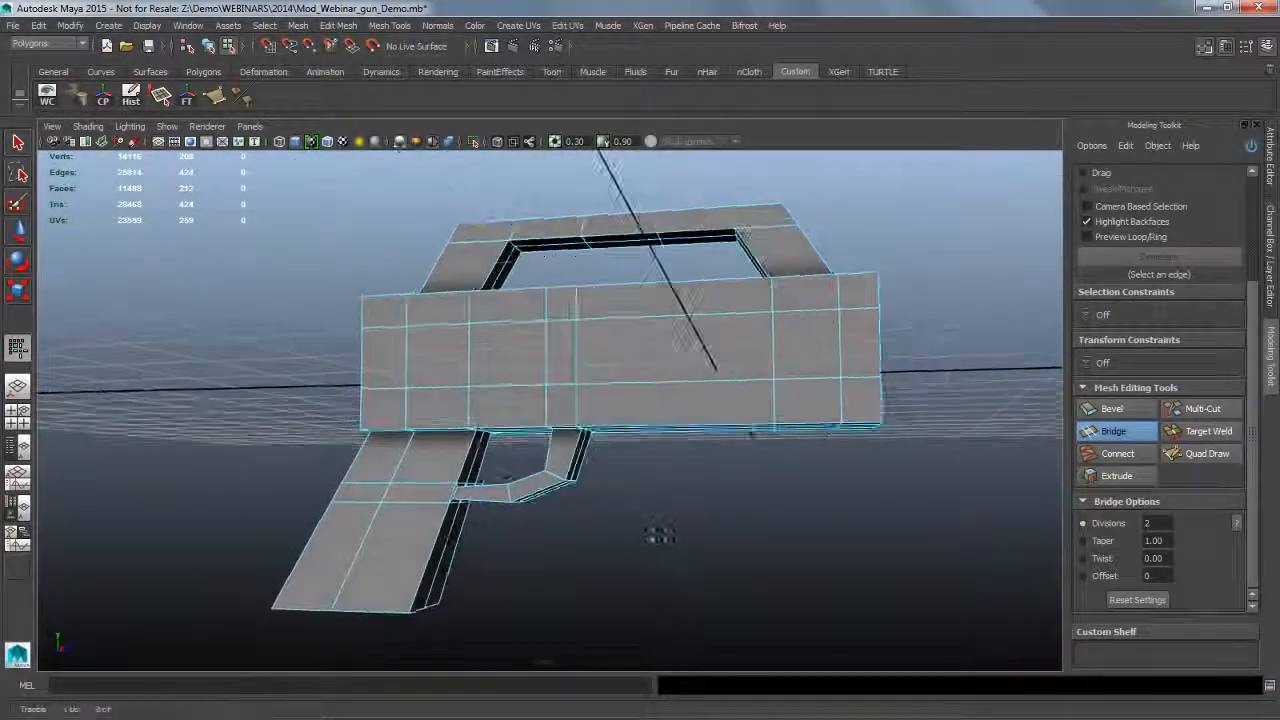
left_click(17, 143)
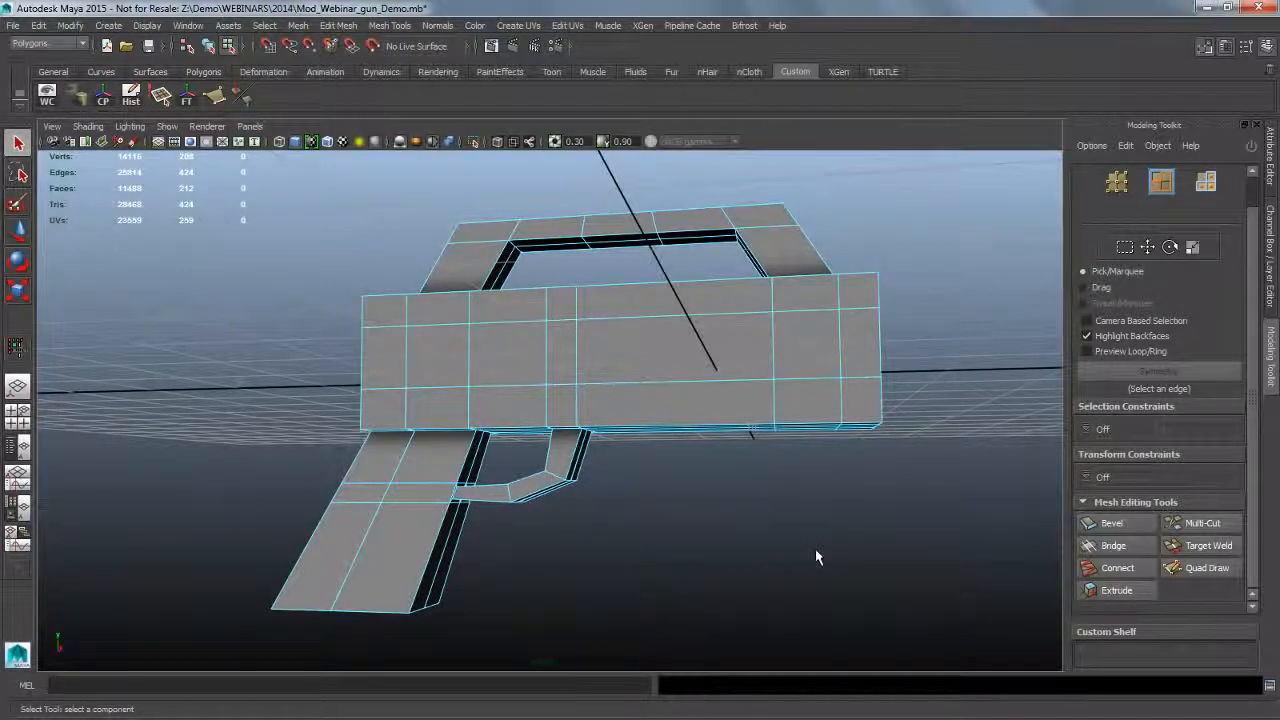
Bevel the complete edge loop around the perimeter of the box's front end.
left_click_drag(815, 557, 711, 477, "alt")
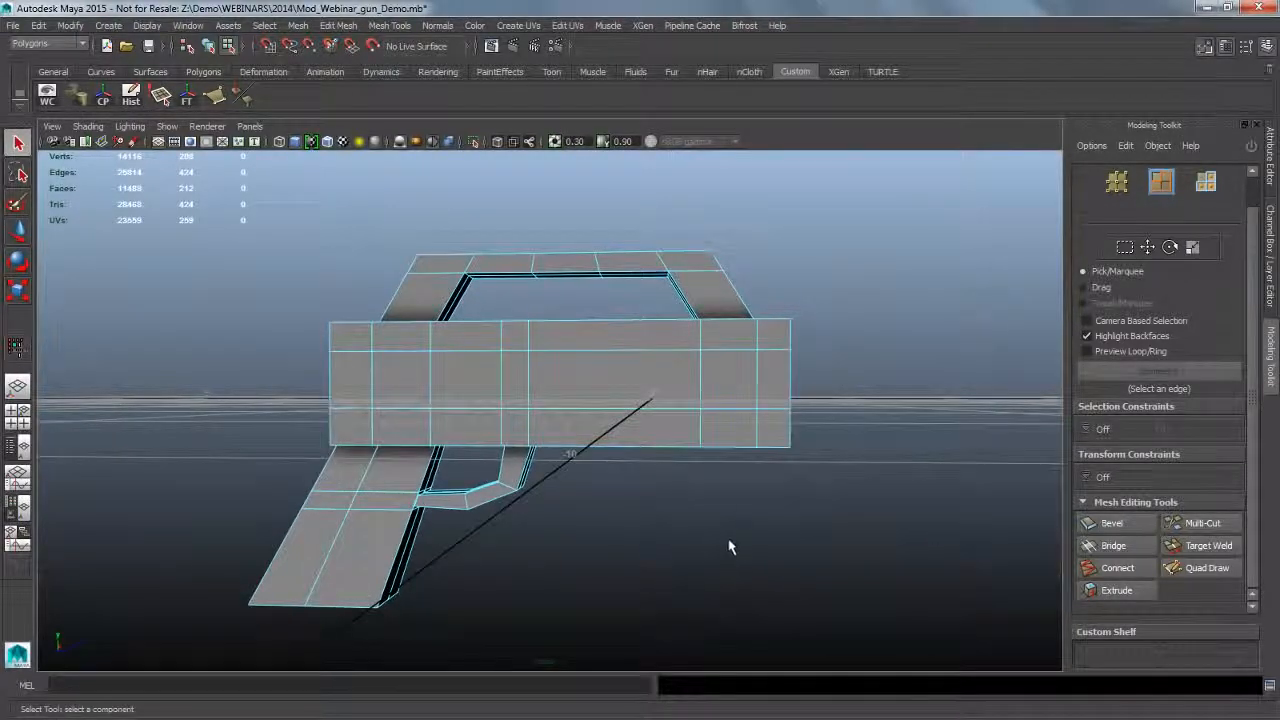
left_click_drag(731, 543, 623, 563, "alt")
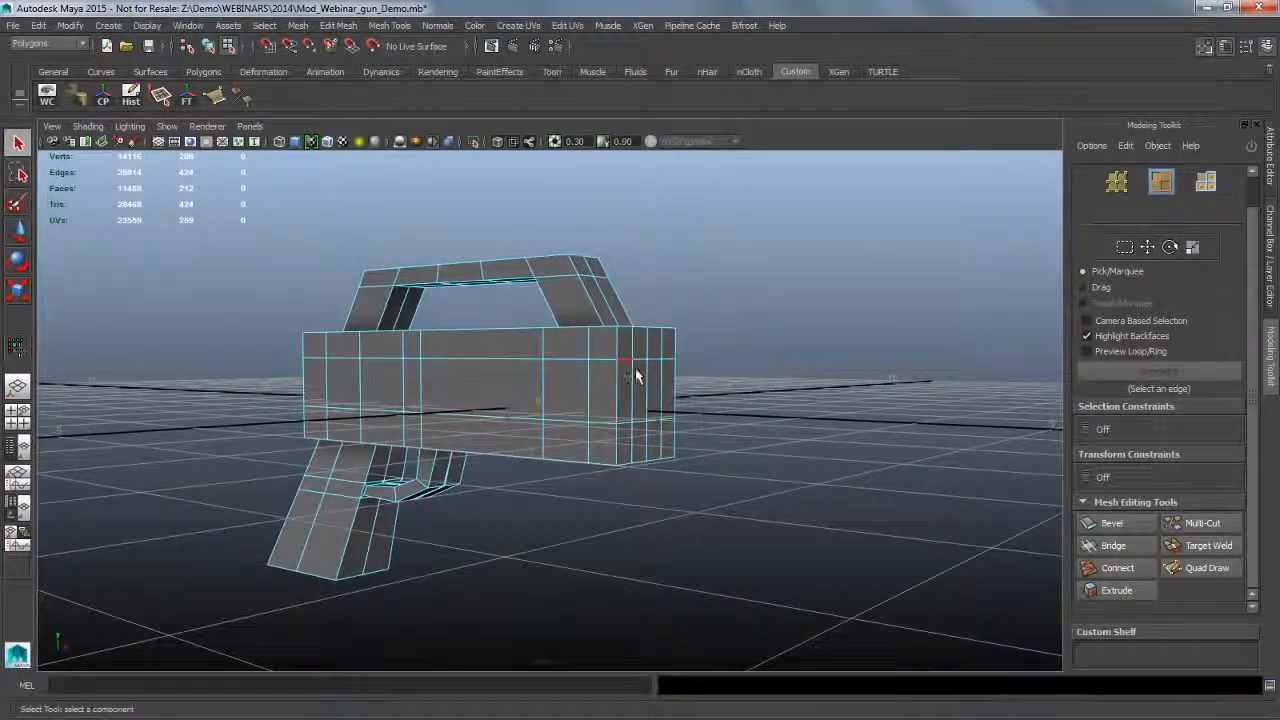
right_click_drag(624, 340, 637, 390)
left_click_drag(635, 349, 776, 446, "alt")
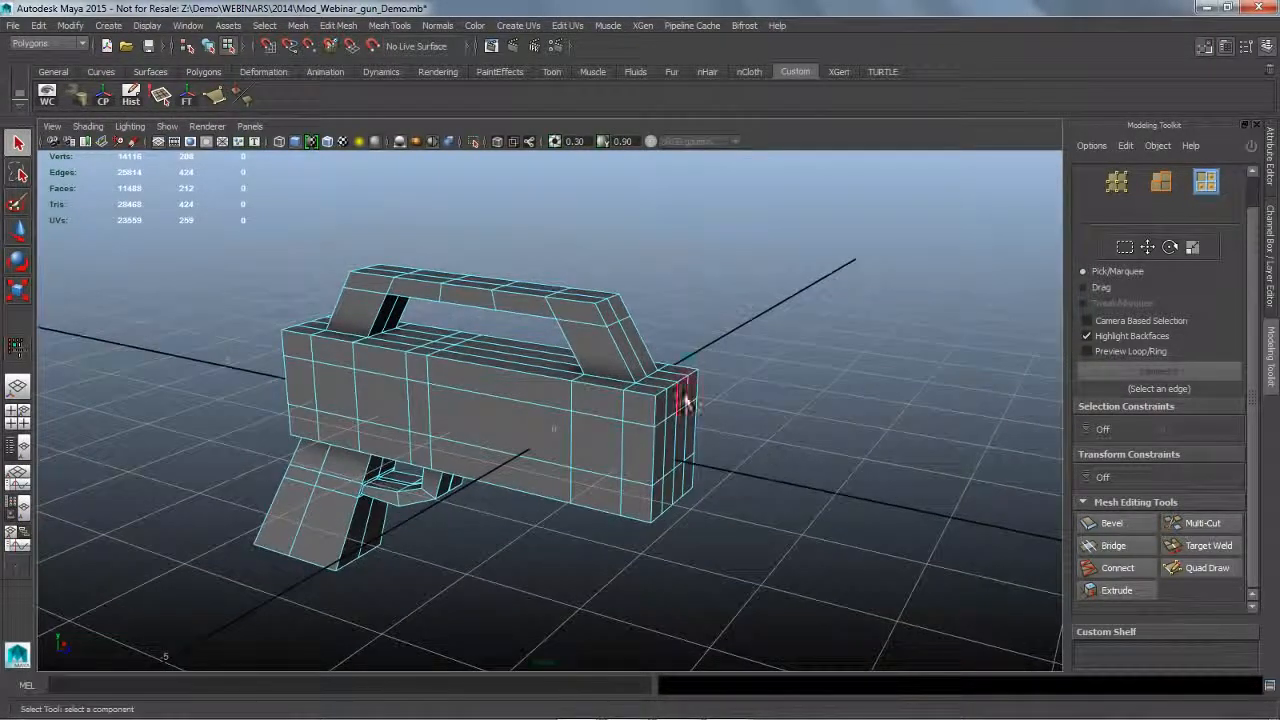
right_click_drag(668, 400, 660, 308)
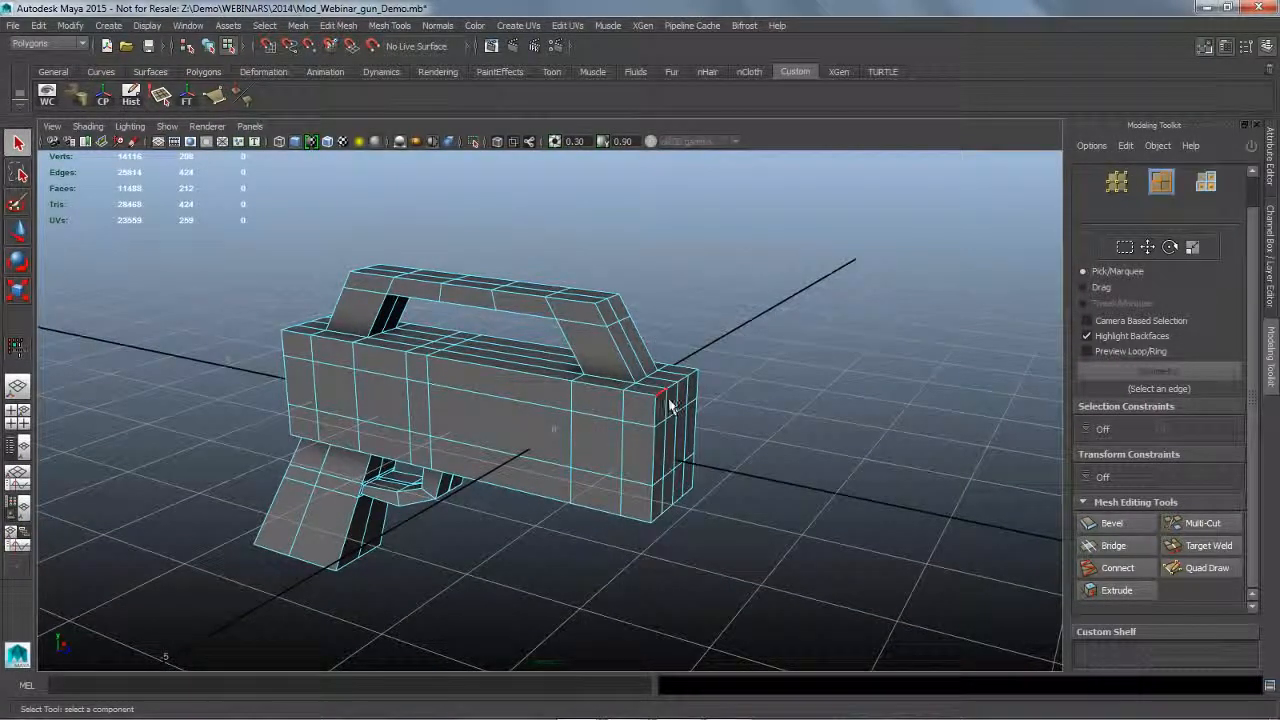
double_click(670, 404)
left_click_drag(754, 551, 647, 449, "alt")
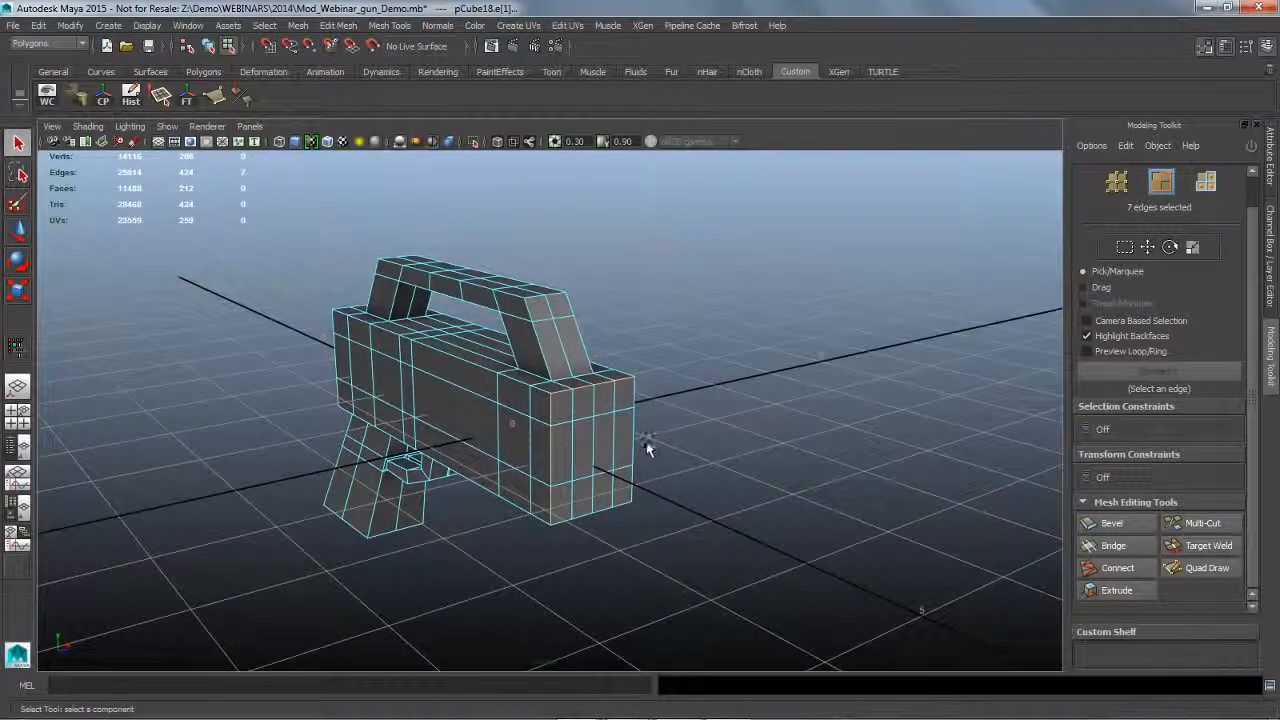
double_click(635, 507, "shift")
left_click_drag(635, 507, 745, 555, "alt")
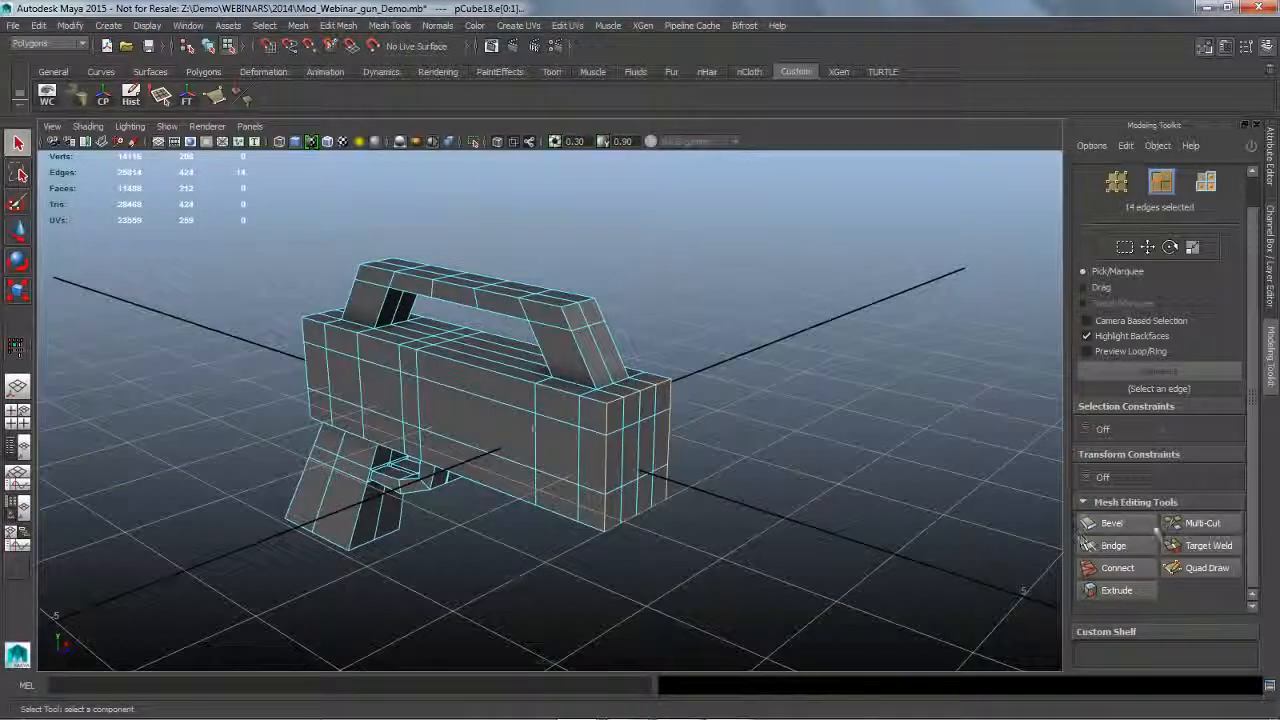
left_click(1085, 523)
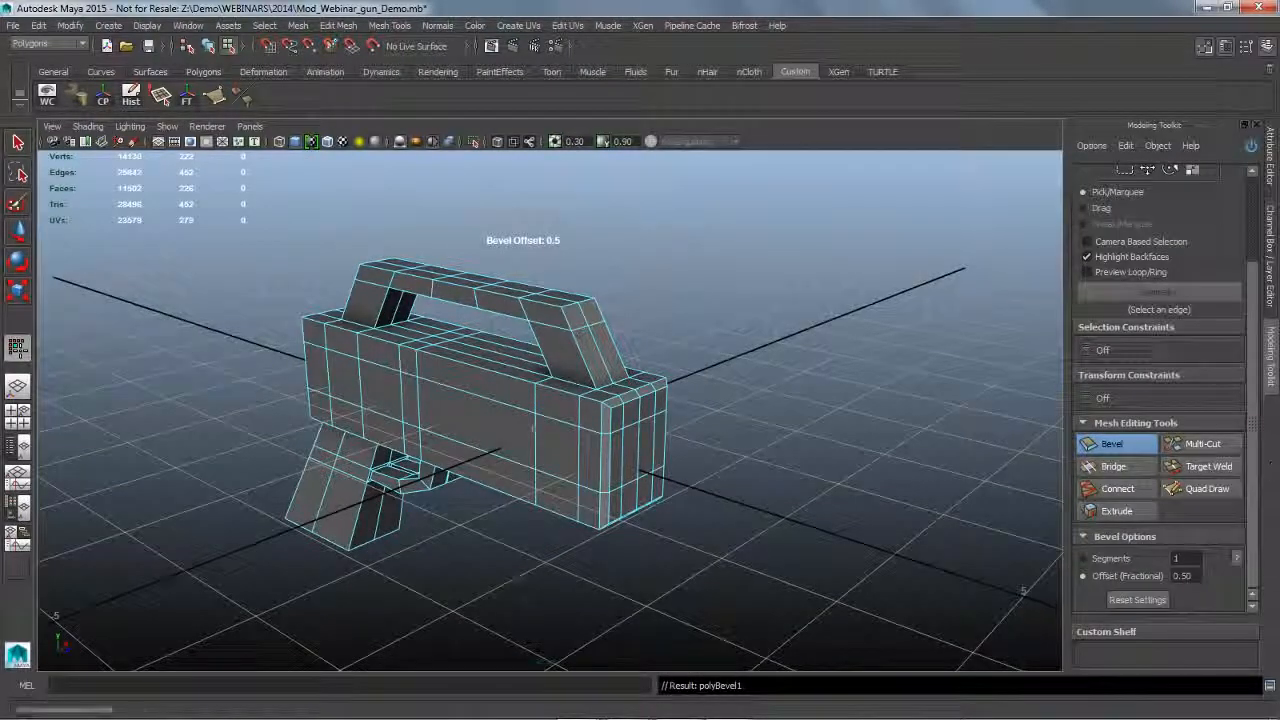
Try fractional offsets of 1.00 and 2 on the front bevel, and set the Offset to 1.2.
right_click_drag(812, 496, 866, 491, "alt")
left_click_drag(866, 491, 824, 512, "alt")
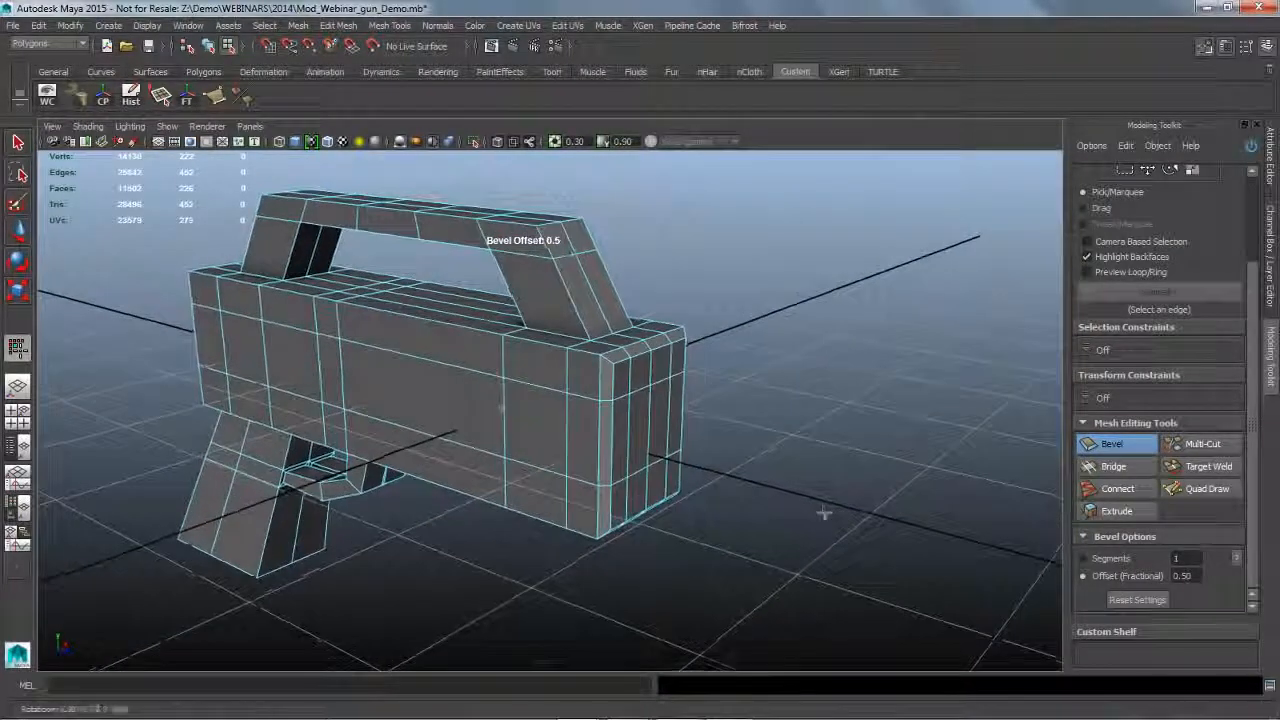
right_click_drag(824, 512, 854, 509, "alt")
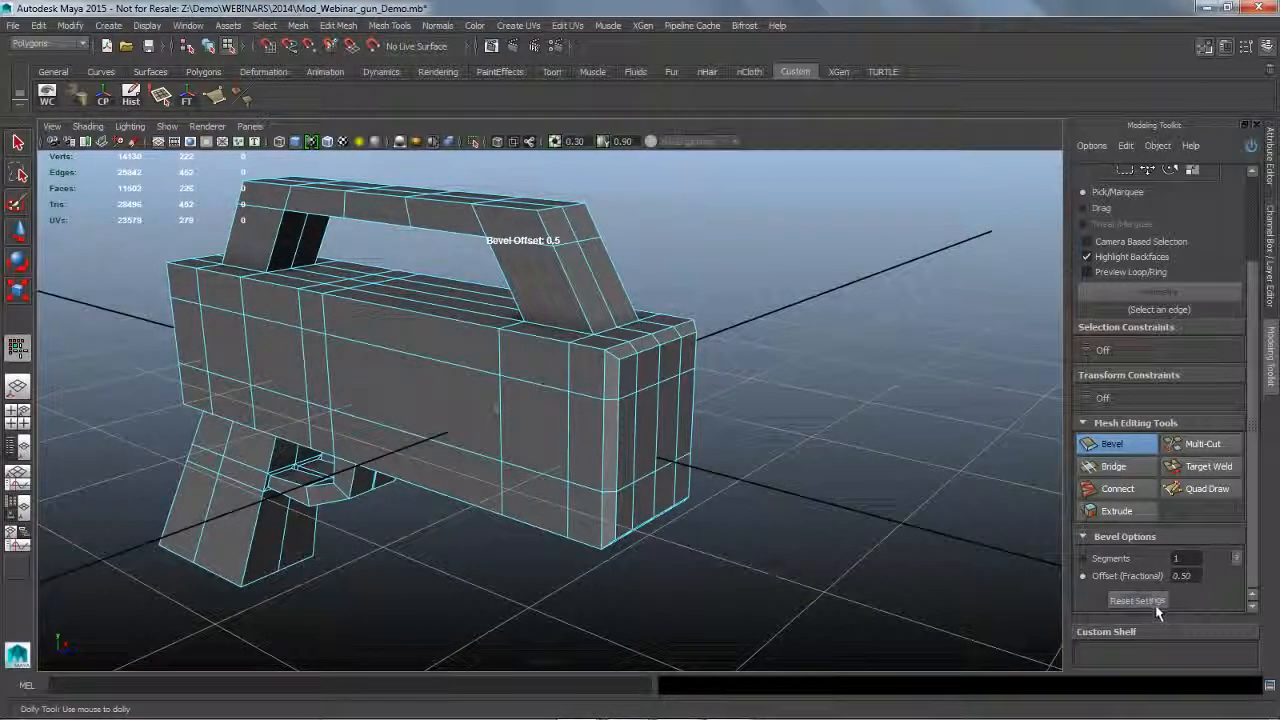
left_click_drag(846, 443, 878, 452)
mouse_move(854, 501)
left_mouse_down("alt")
mouse_move(780, 491)
mouse_move(846, 493)
left_mouse_up("alt")
left_click_drag(791, 412, 880, 480)
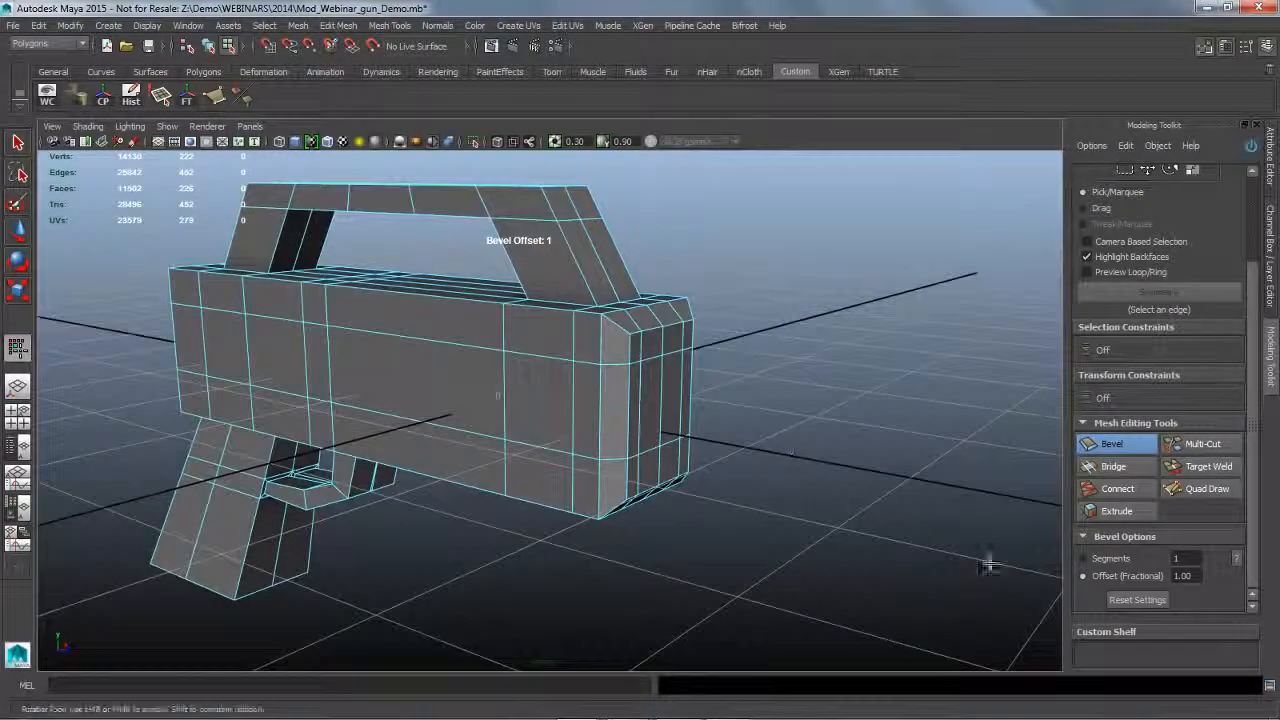
left_click(1185, 577)
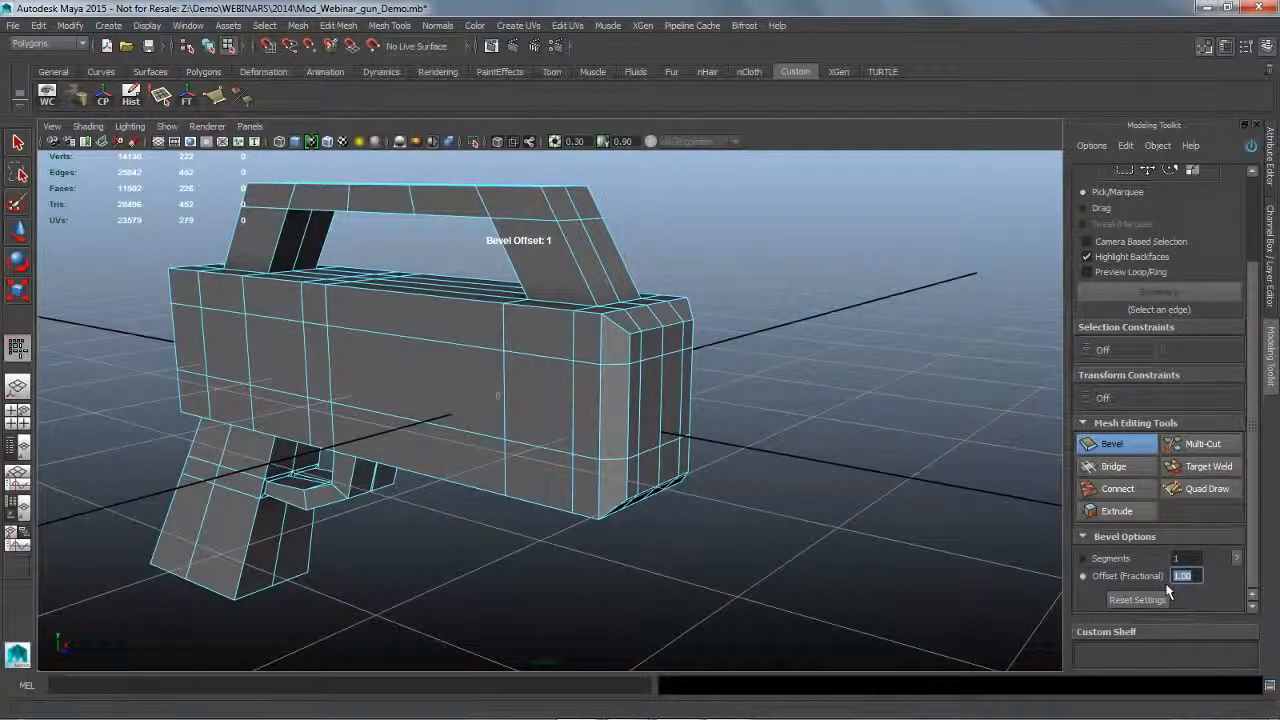
type("2")
key("Return")
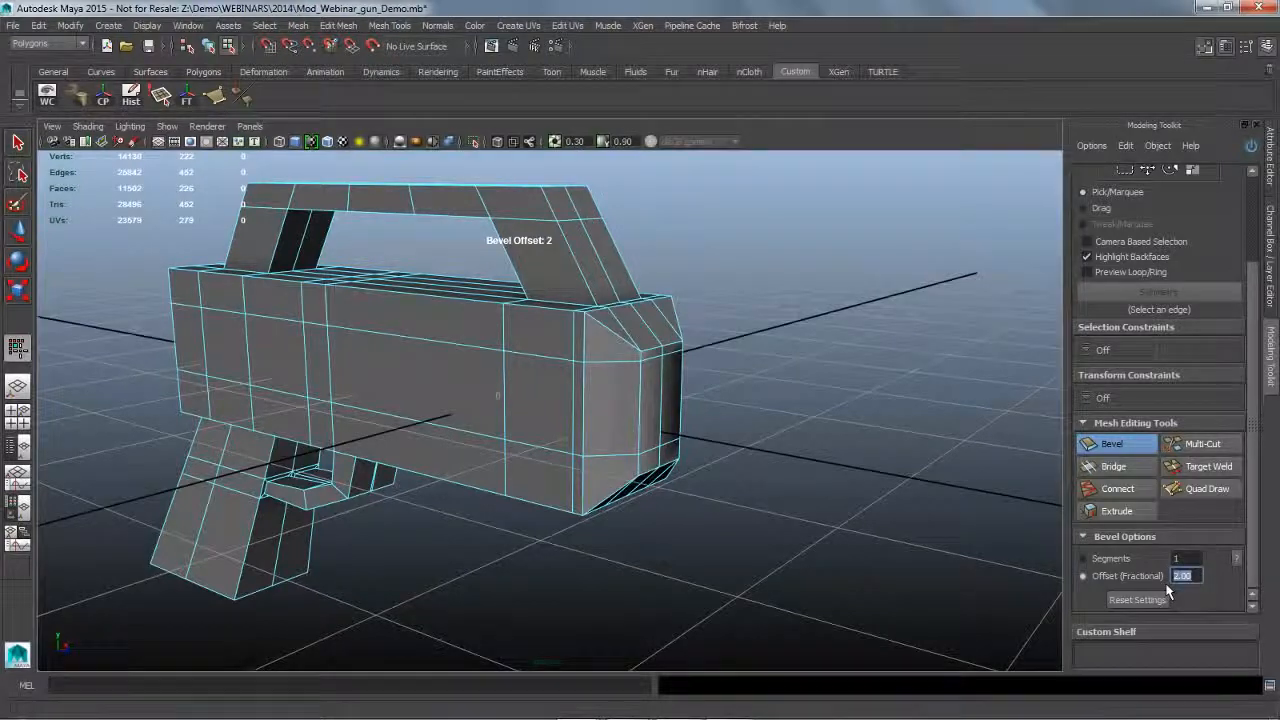
type("1.2")
key("Return")
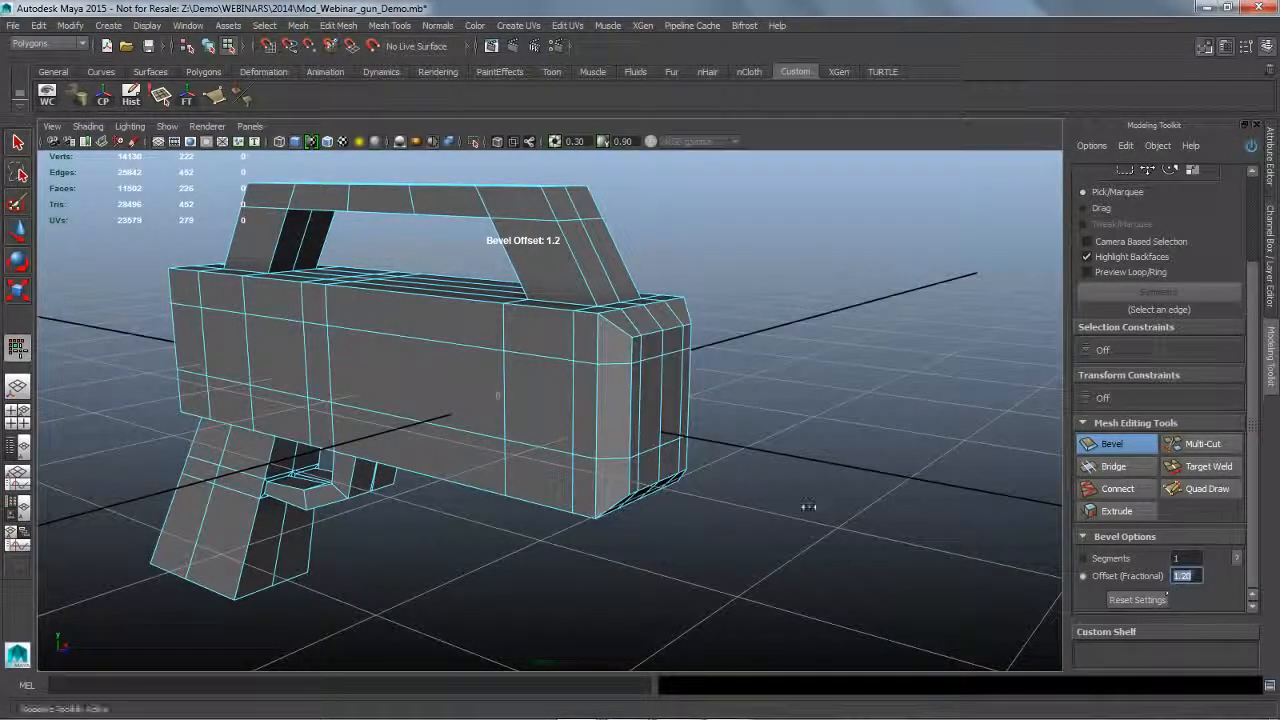
Exit the Bevel tool and select all twelve faces inside the bevel on the body's front end.
mouse_move(806, 509)
left_mouse_down("alt")
mouse_move(834, 504)
mouse_move(780, 517)
mouse_move(787, 500)
left_mouse_up("alt")
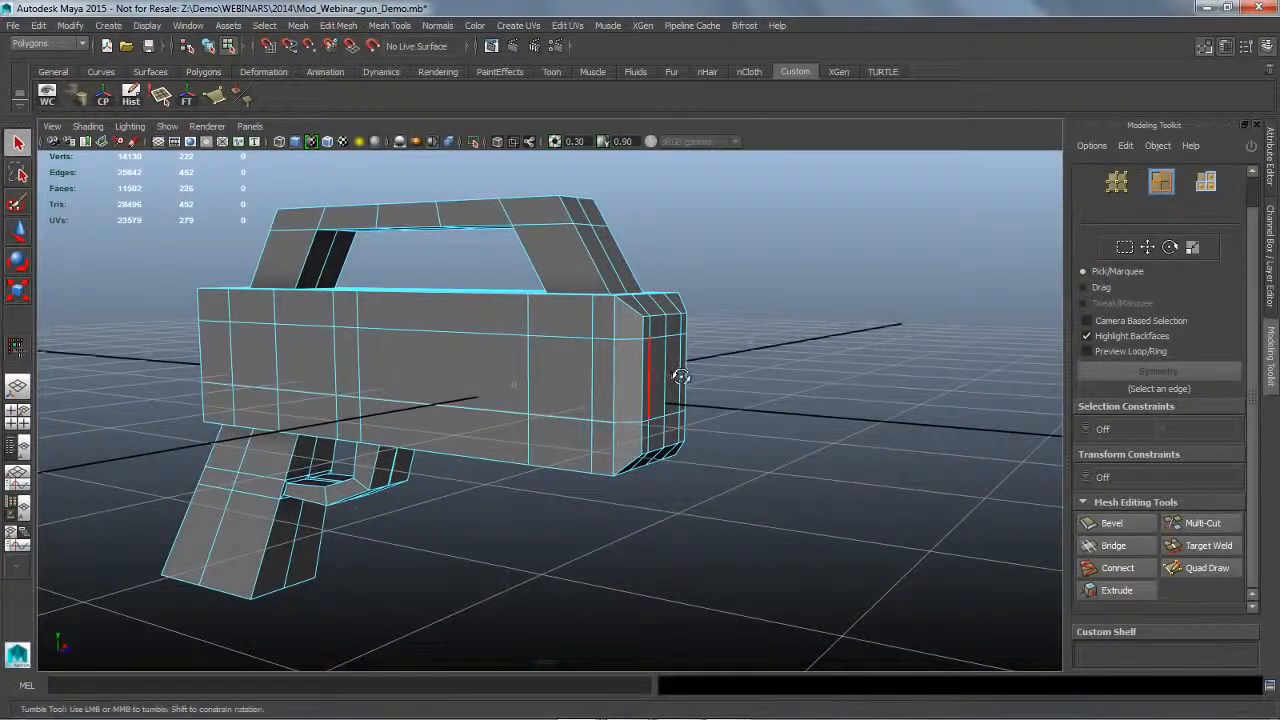
left_click_drag(678, 374, 652, 378, "alt")
left_click_drag(1256, 256, 1256, 218)
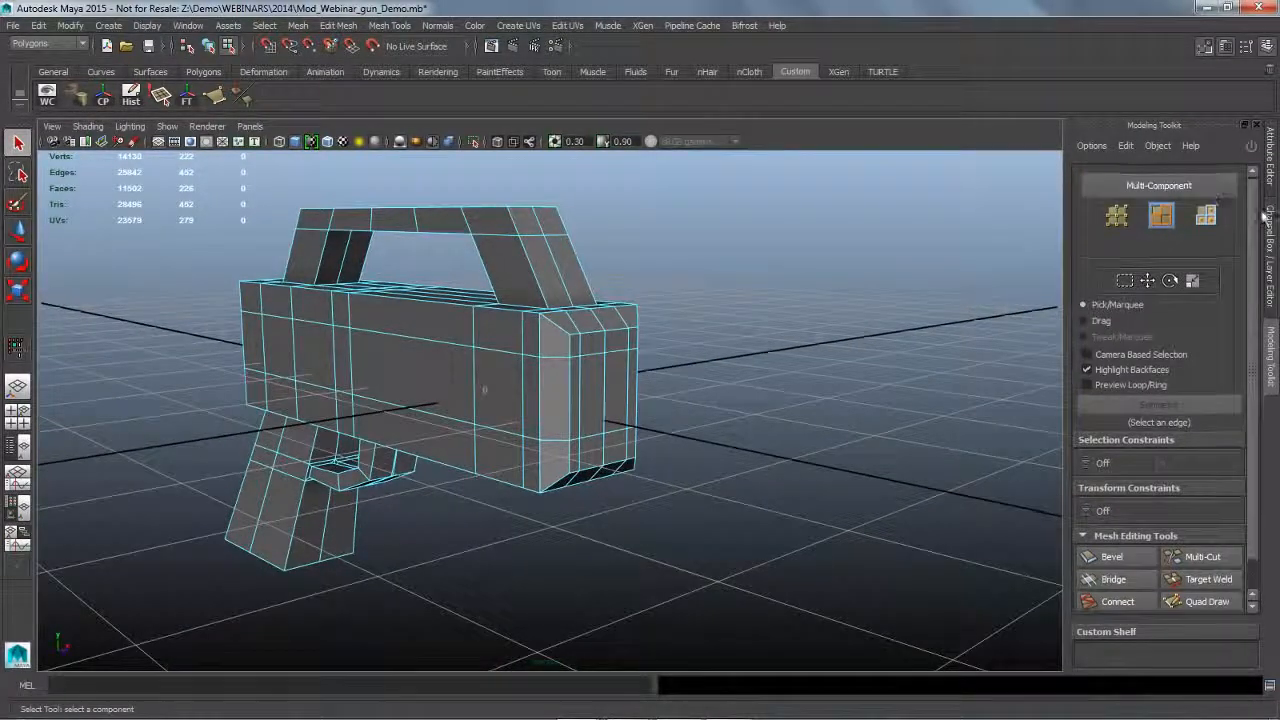
left_click(583, 357)
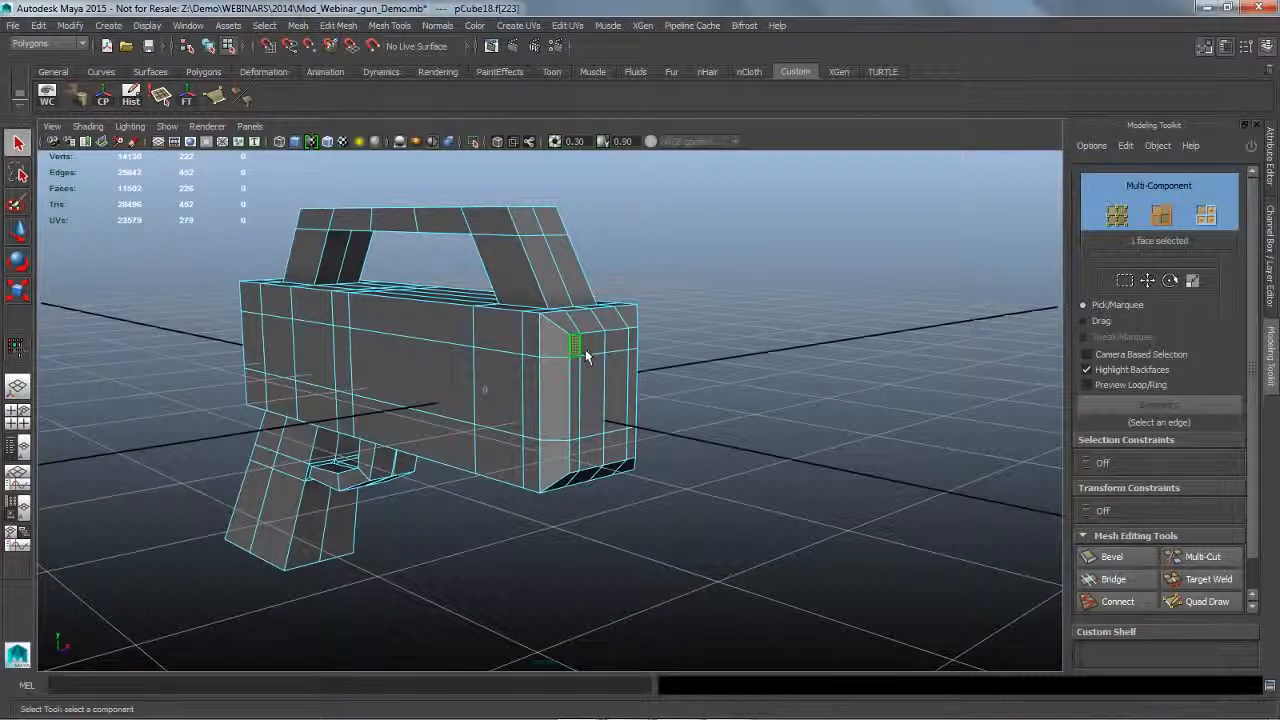
left_click(603, 350, "shift")
left_click(627, 347, "shift")
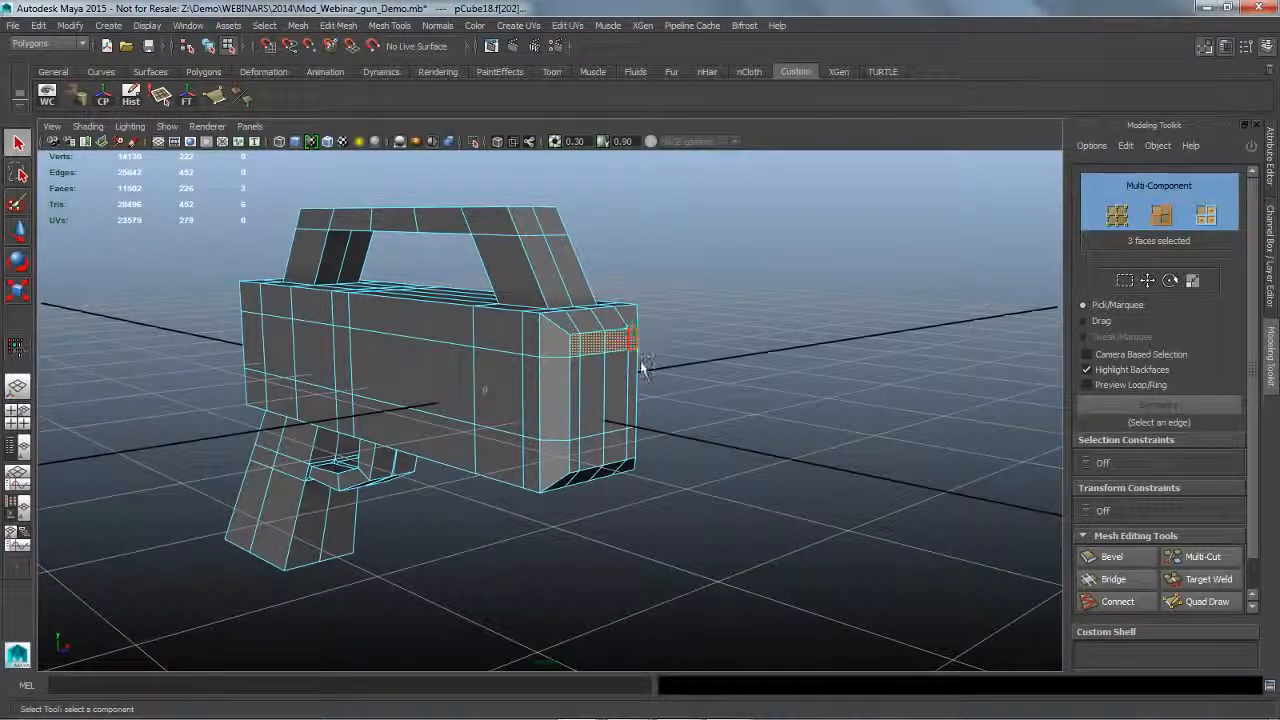
left_click(640, 378, "shift")
left_click(631, 447, "shift")
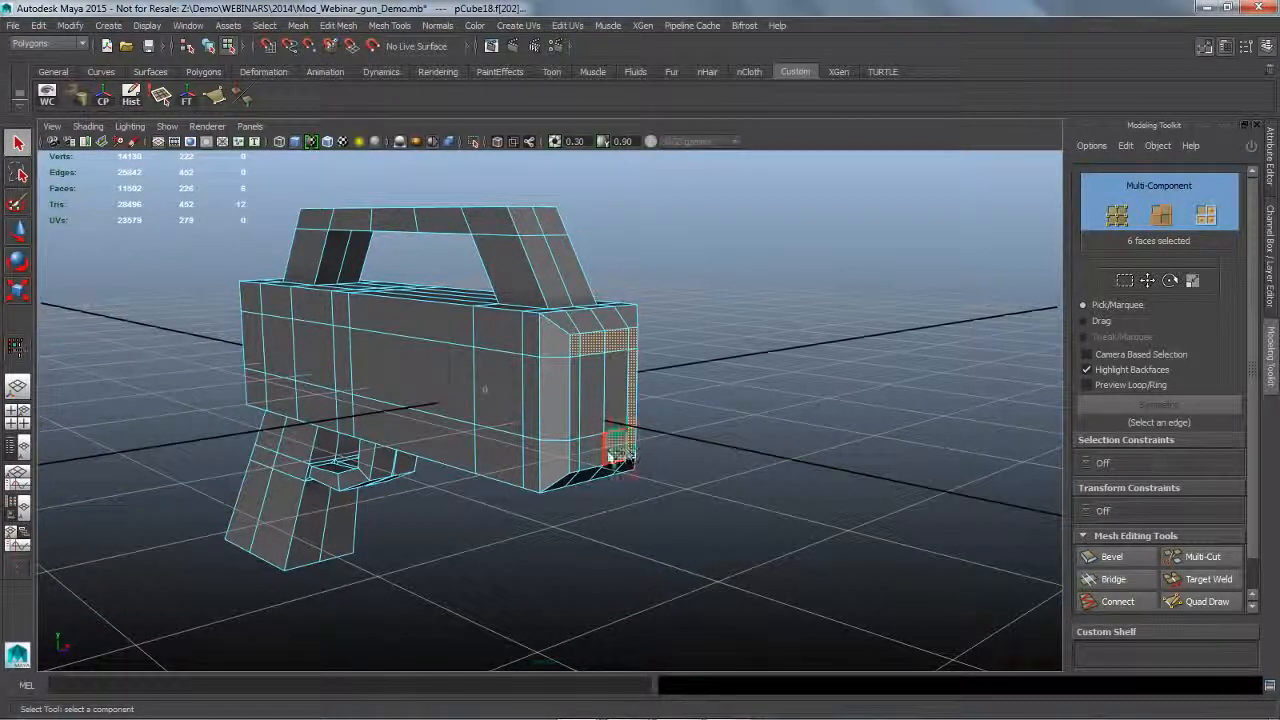
left_click(606, 458, "shift")
left_click(592, 455, "shift")
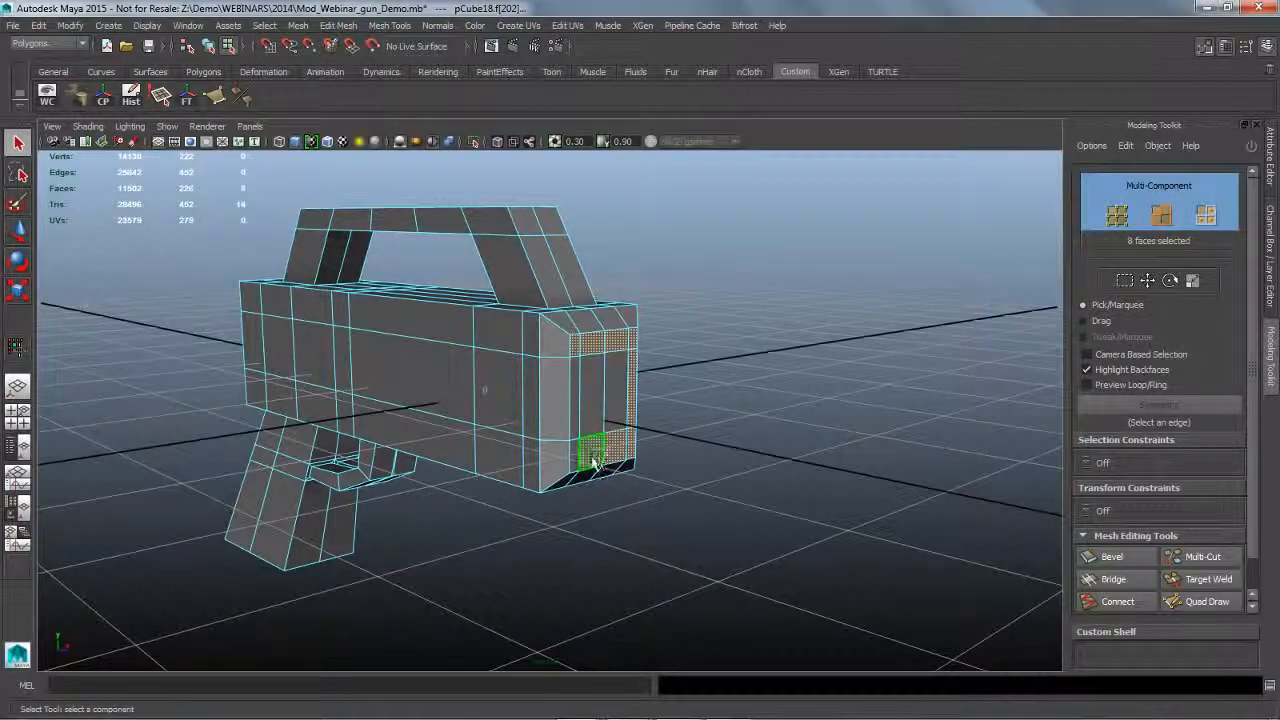
left_click(582, 461, "shift")
left_click(583, 434, "shift")
left_click(603, 417, "shift")
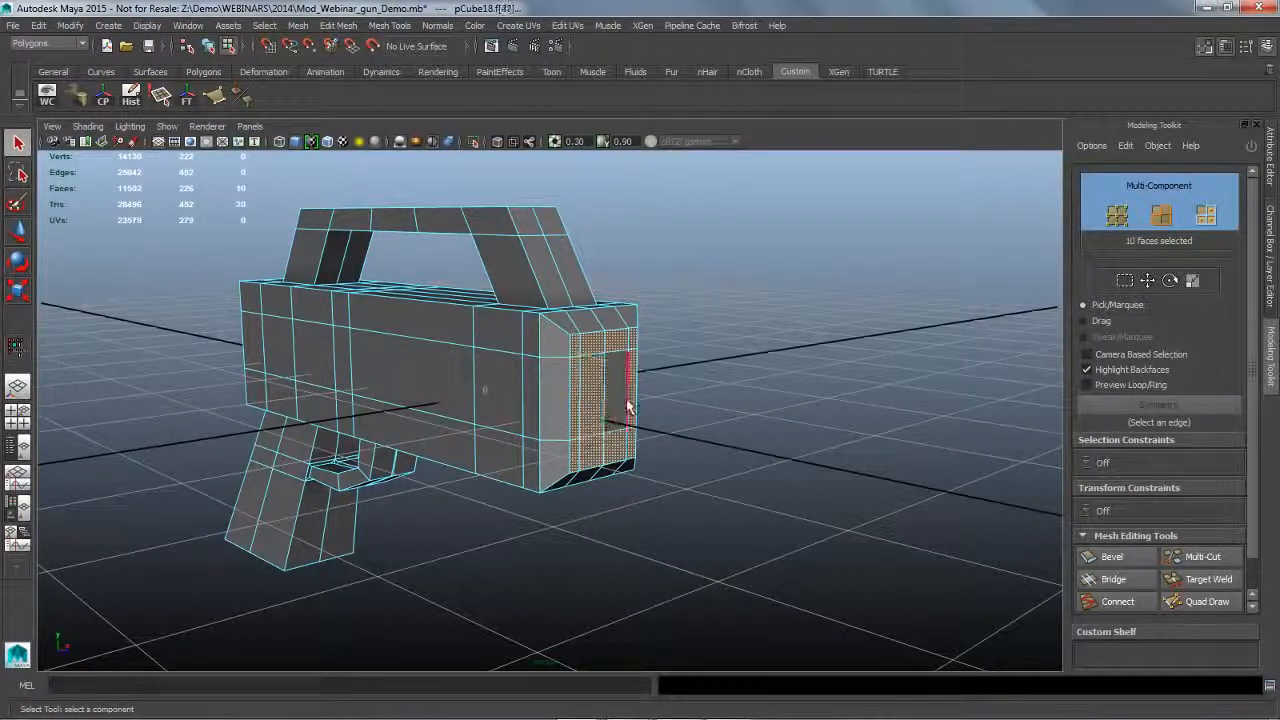
left_click(630, 410, "shift")
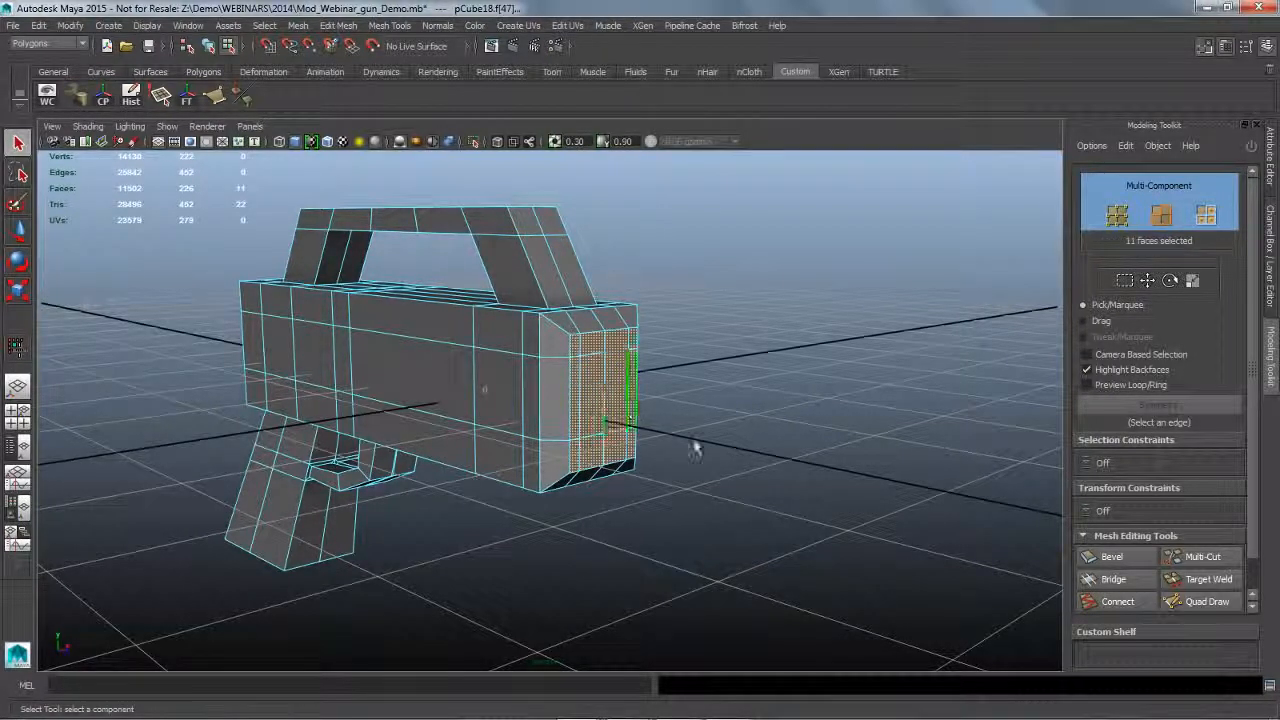
mouse_move(700, 450)
left_mouse_down("alt")
mouse_move(668, 503)
mouse_move(760, 500)
left_mouse_up("alt")
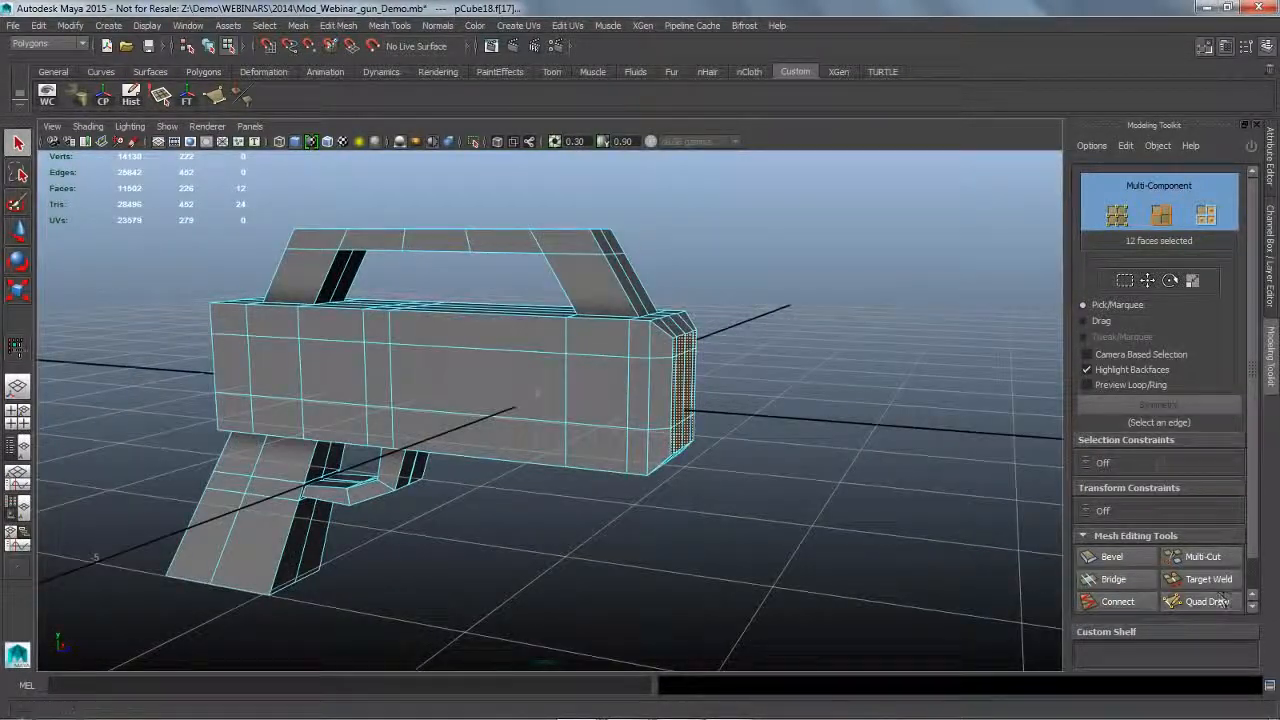
Extrude the selected front faces outward with a Local Z of about 1.73 to form the barrel, and exit Extrude.
key("ctrl+e")
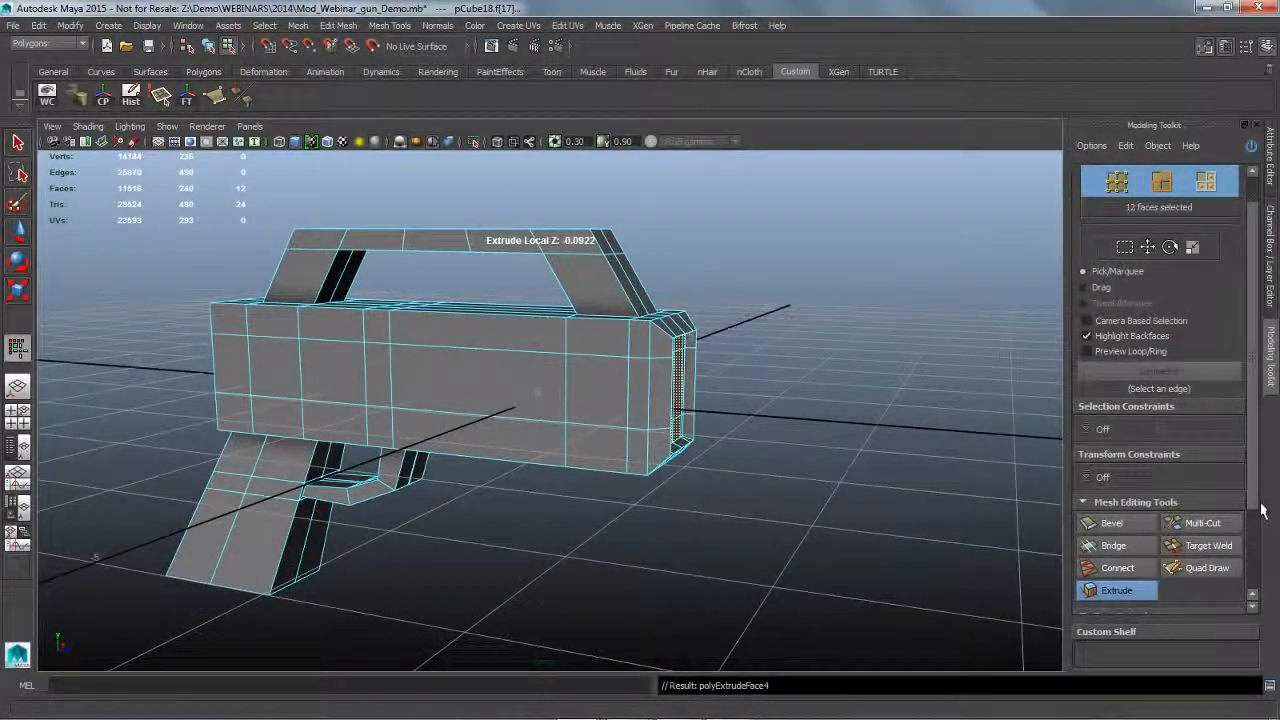
left_click(1138, 597)
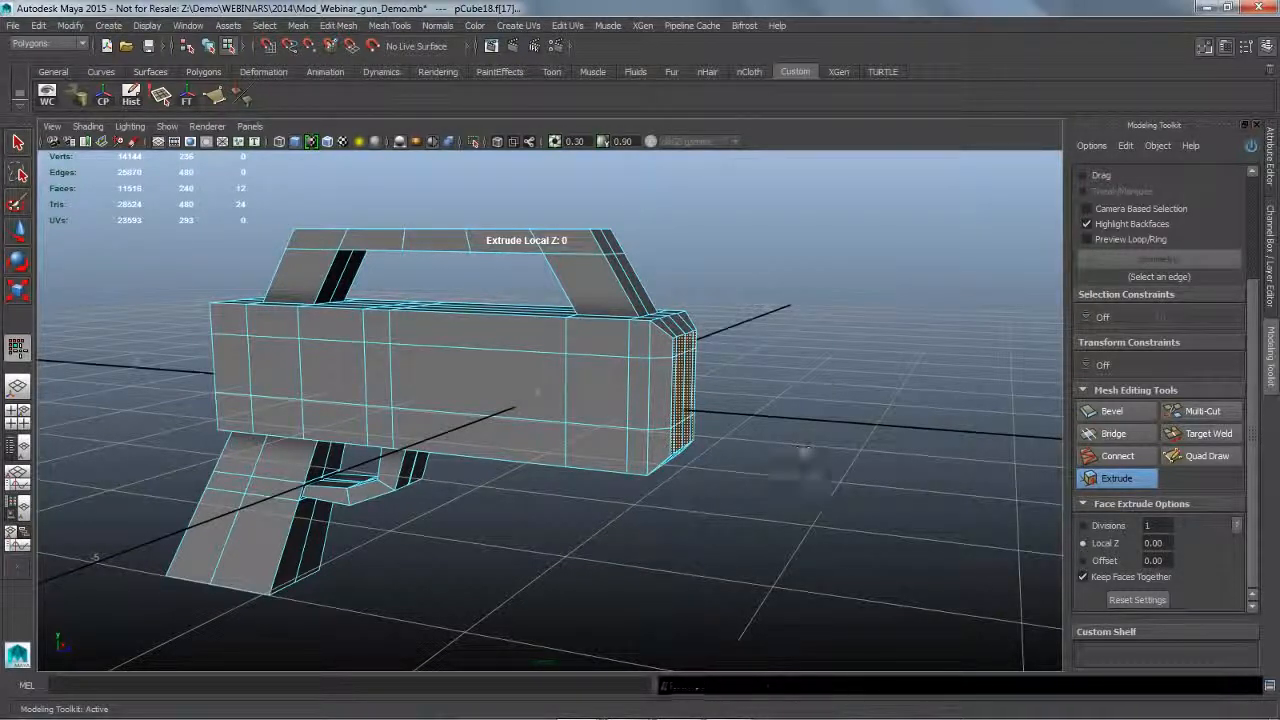
left_click_drag(803, 452, 737, 526)
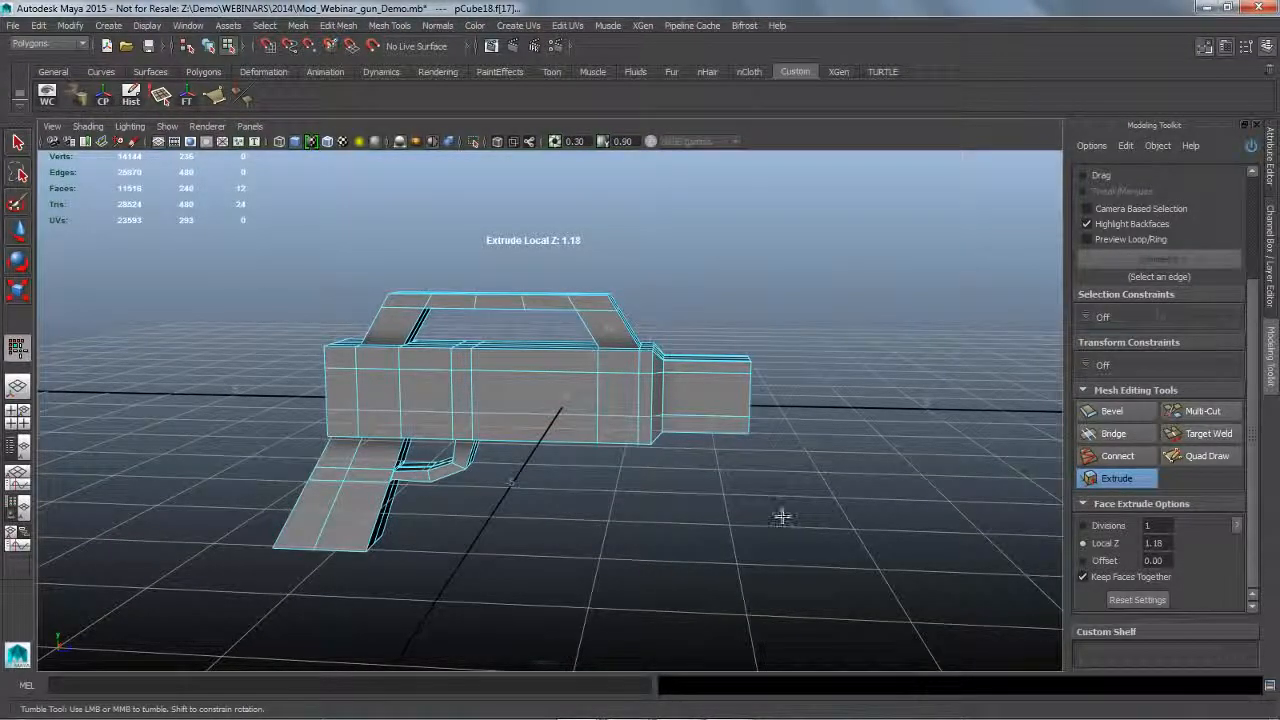
left_click_drag(782, 516, 571, 466)
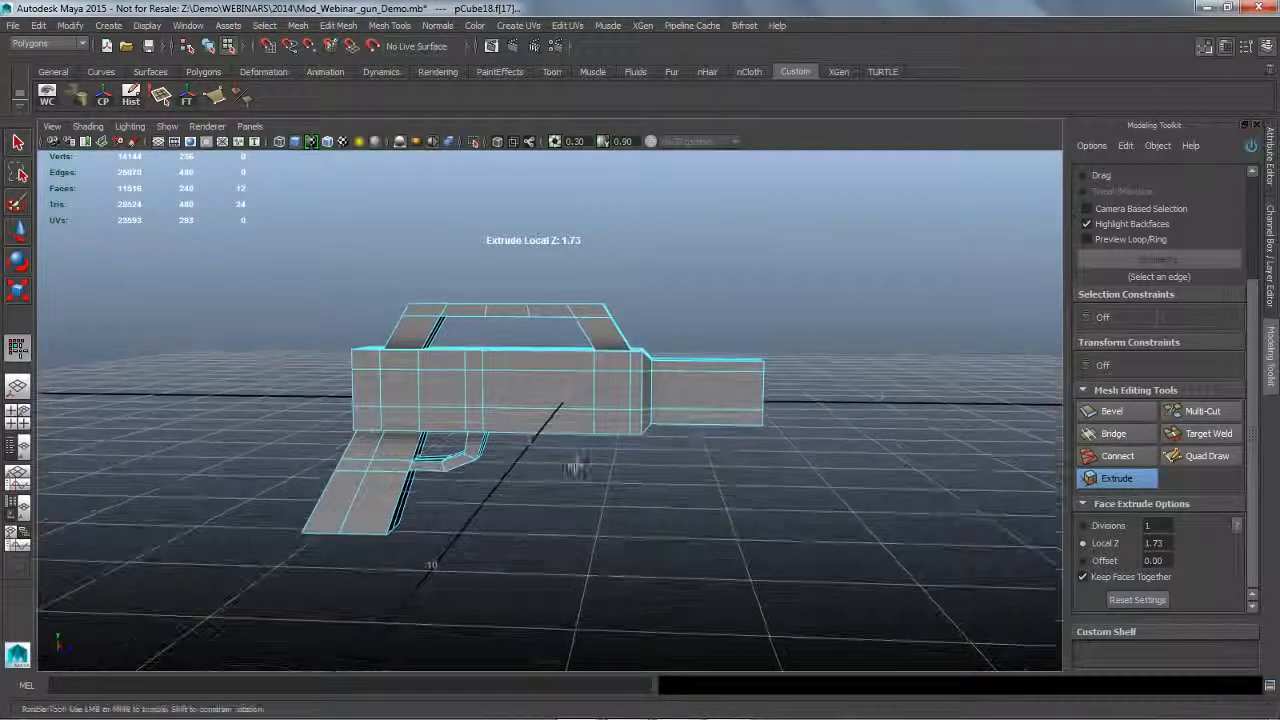
left_click(18, 142)
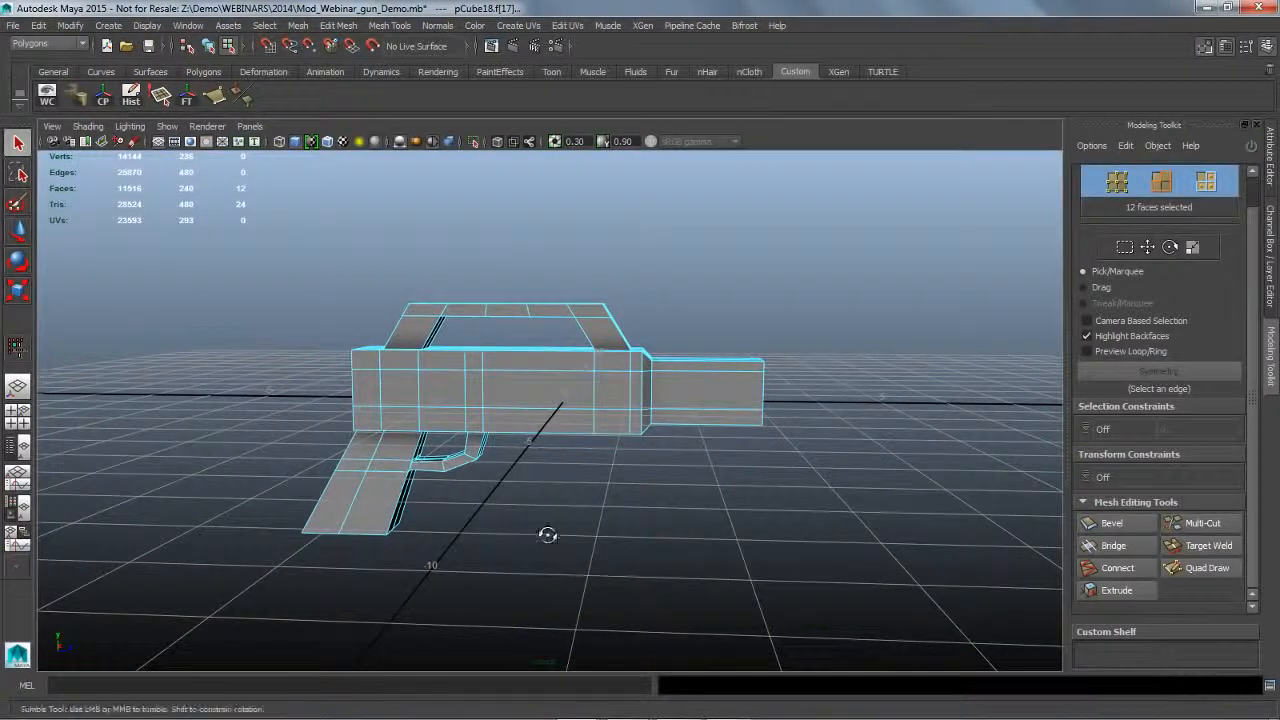
Select the six underside faces of the body between the trigger guard and the front bevel.
left_click_drag(546, 534, 590, 445, "alt")
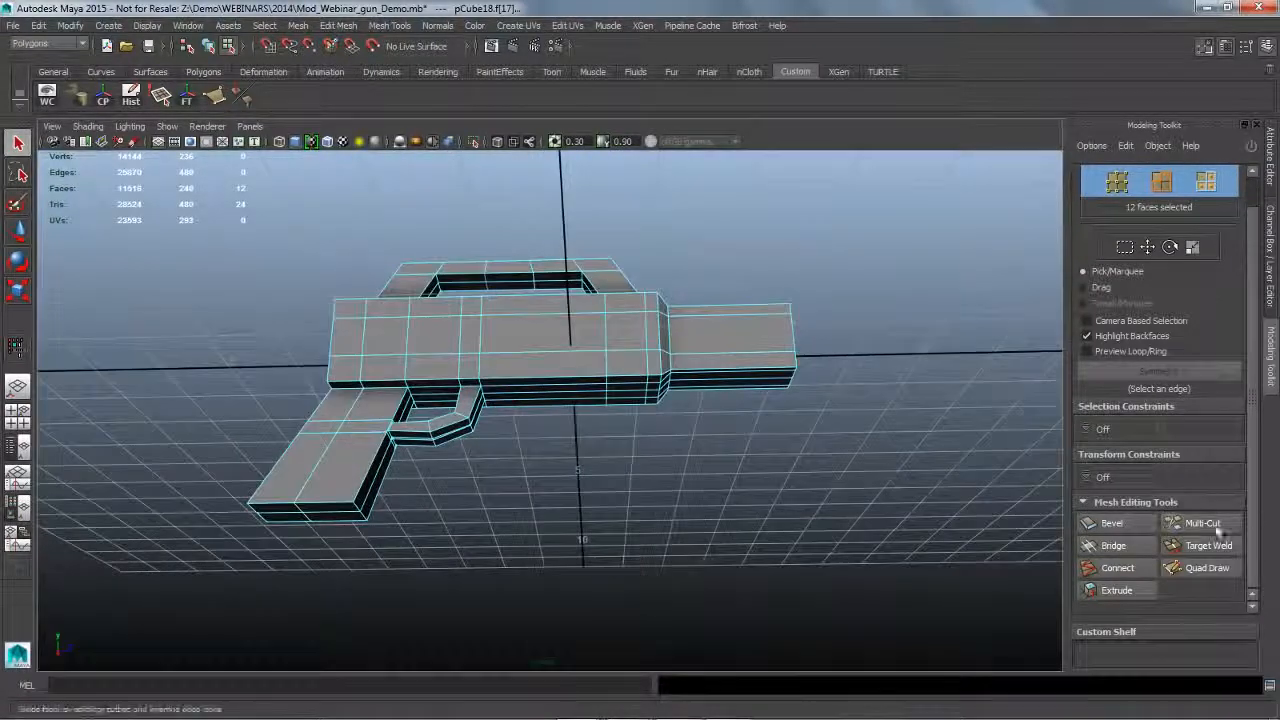
left_click(1185, 523)
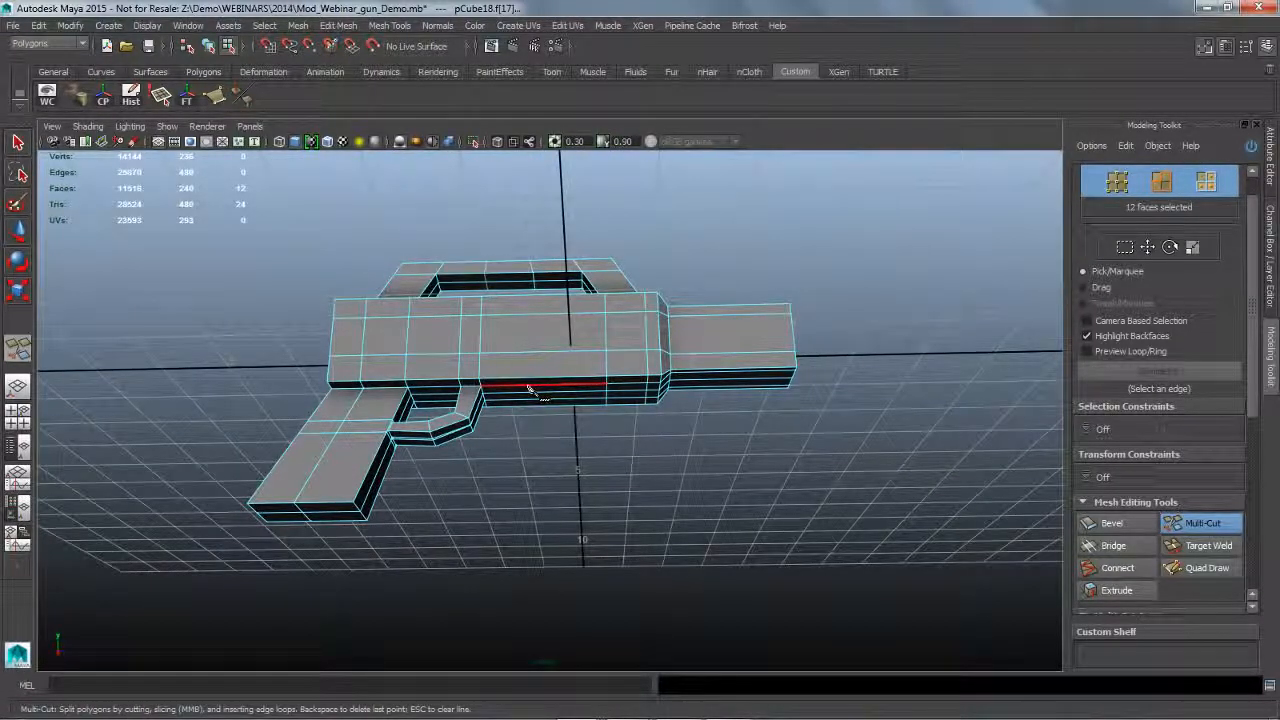
left_click(18, 143)
mouse_move(652, 487)
left_mouse_down("alt")
mouse_move(640, 478)
mouse_move(674, 489)
left_mouse_up("alt")
left_click(560, 388)
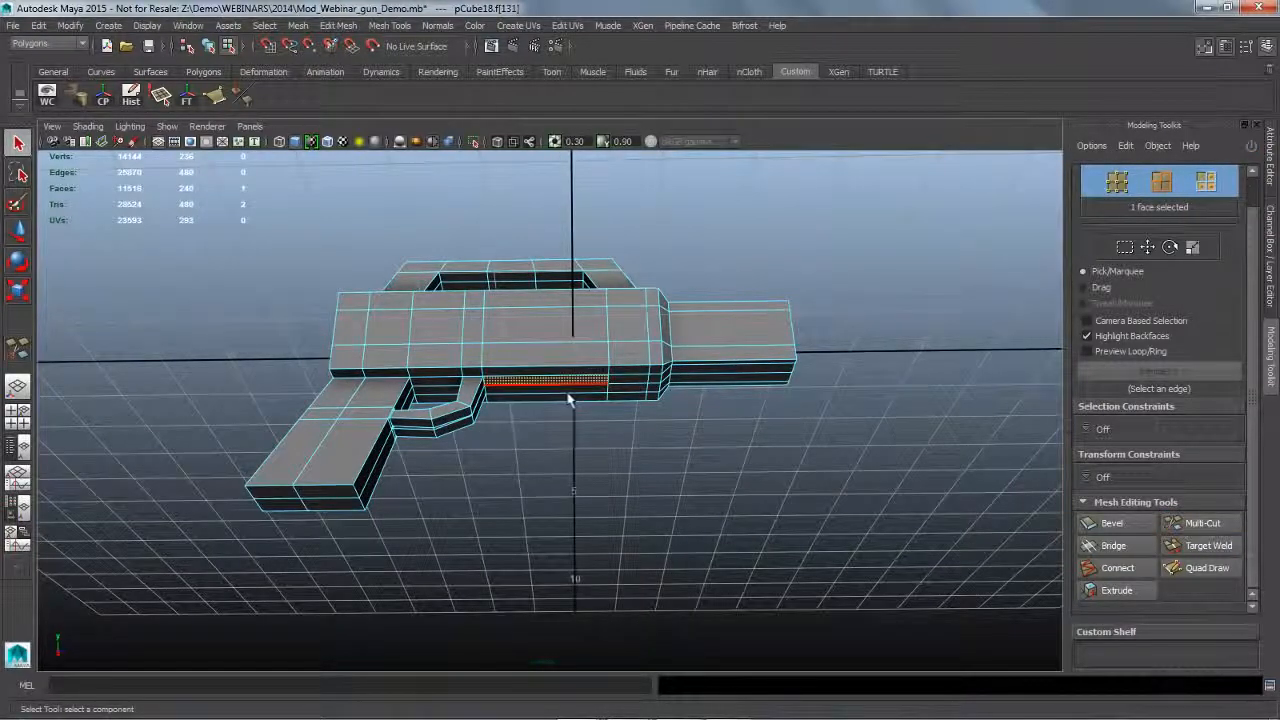
left_click(640, 384, "shift")
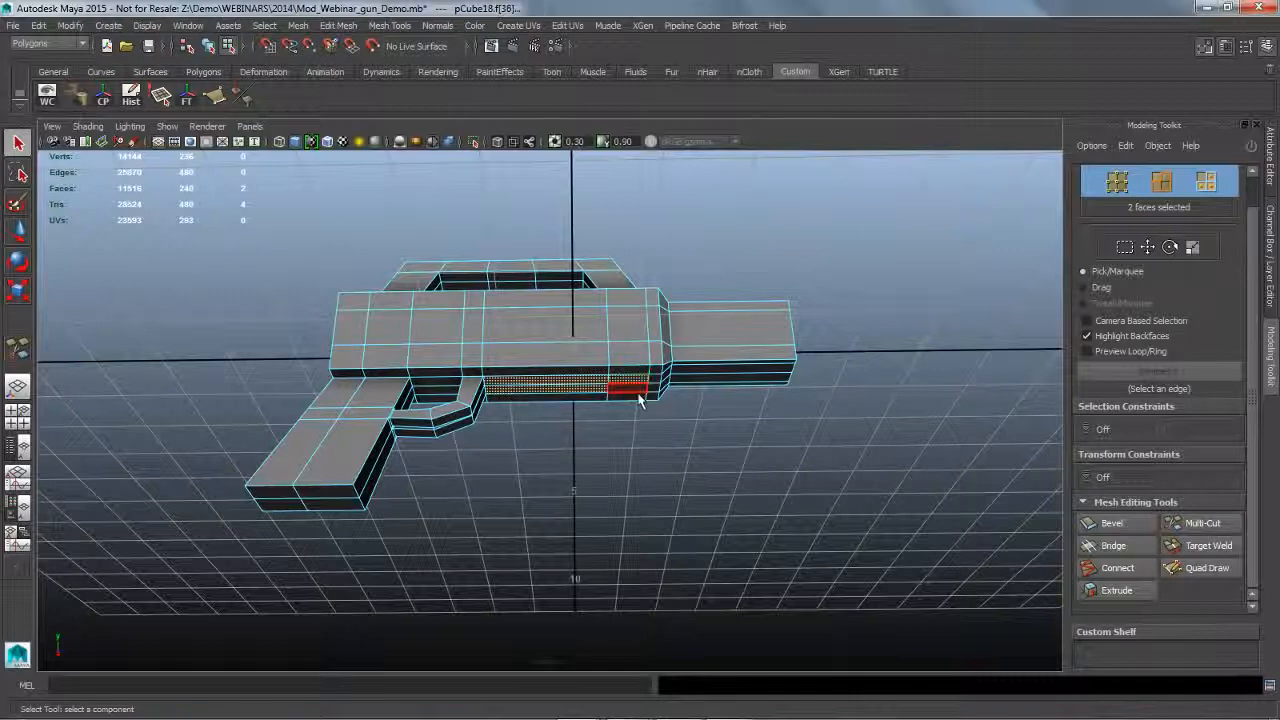
left_click(640, 396, "shift")
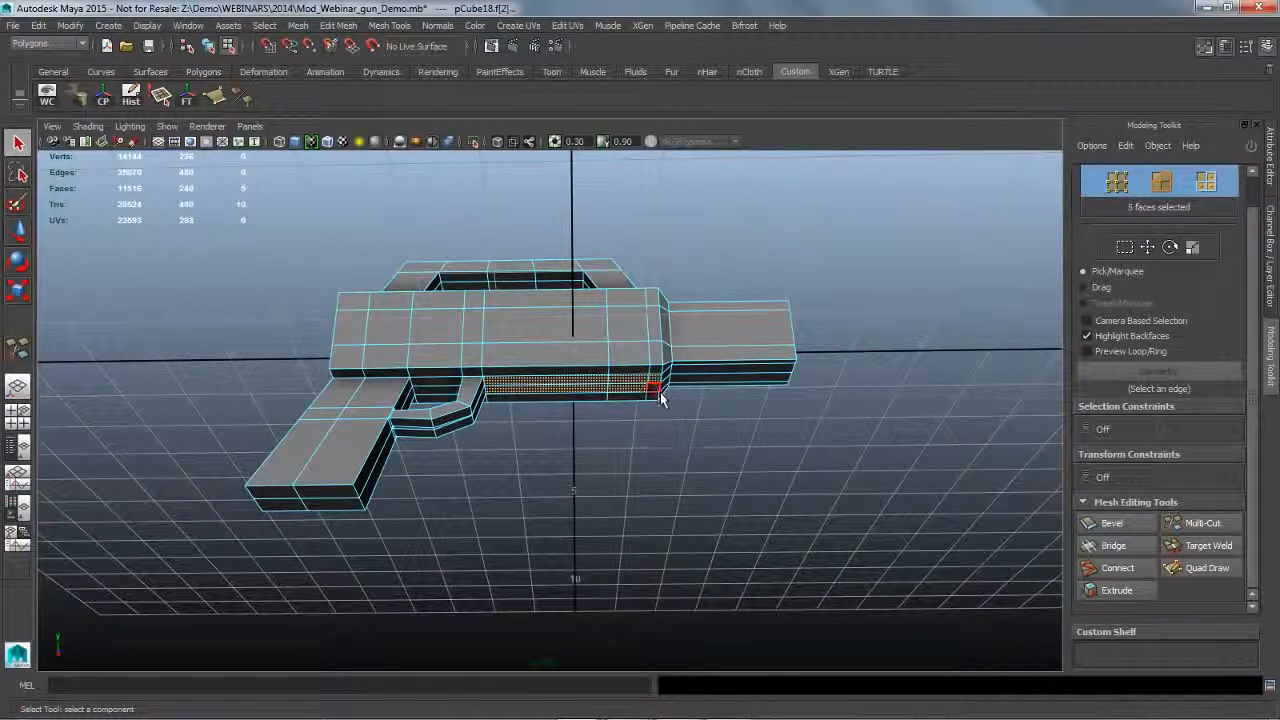
Extrude the six underside faces downward with a Local Z of about 0.52, and exit Extrude with nothing selected.
left_click(1116, 590)
scroll(1180, 610, "down", 2)
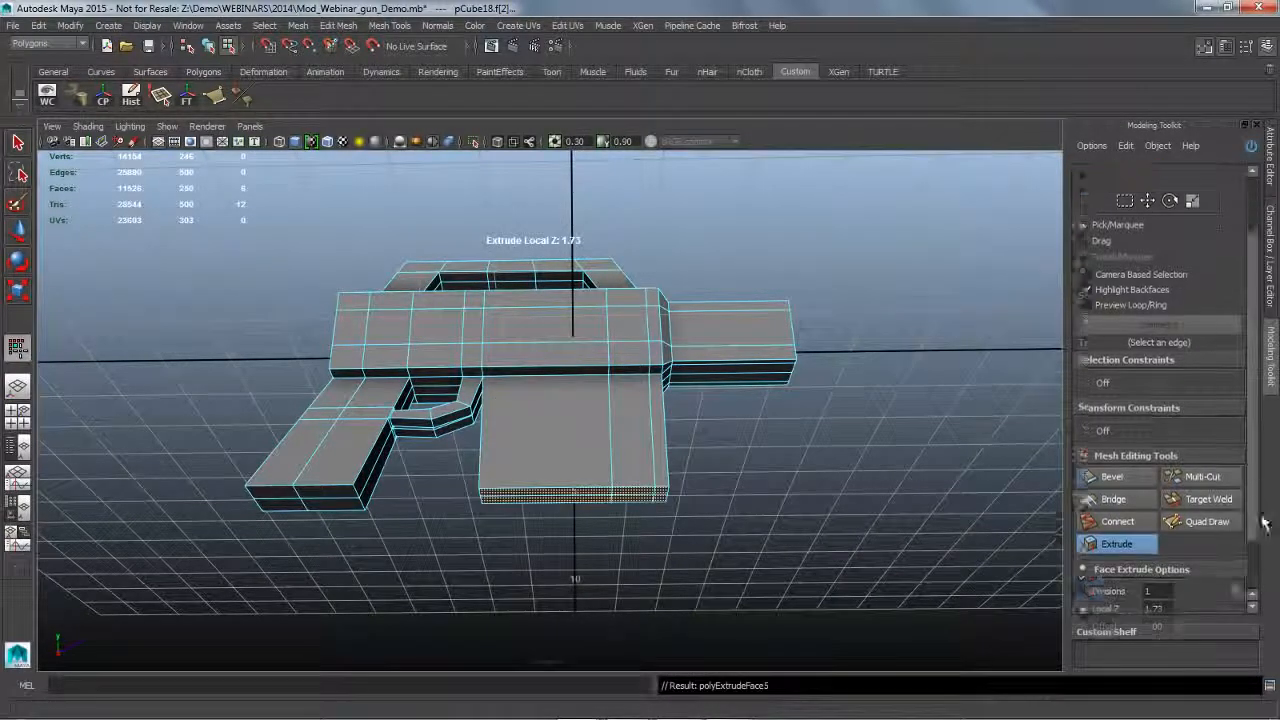
left_click(1125, 600)
mouse_move(840, 470)
left_mouse_down("alt")
mouse_move(771, 471)
mouse_move(816, 467)
left_mouse_up("alt")
left_click_drag(816, 467, 814, 495, "alt")
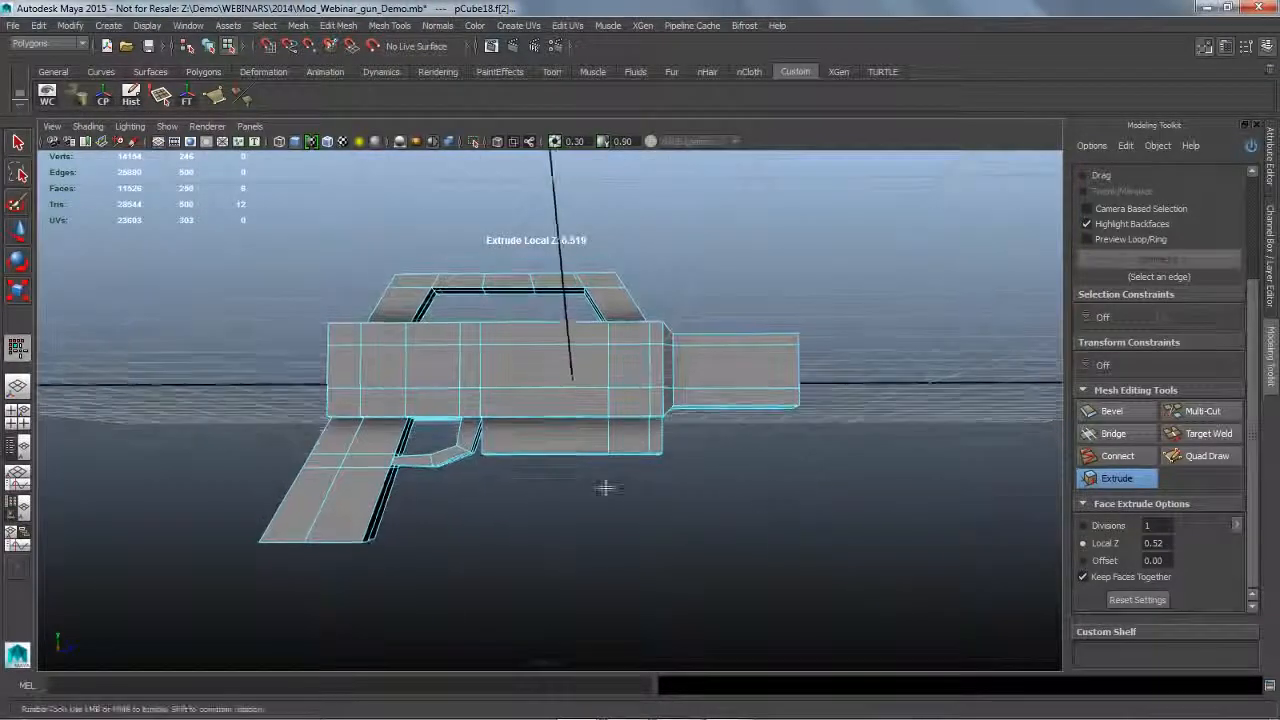
left_click_drag(712, 503, 745, 535, "alt")
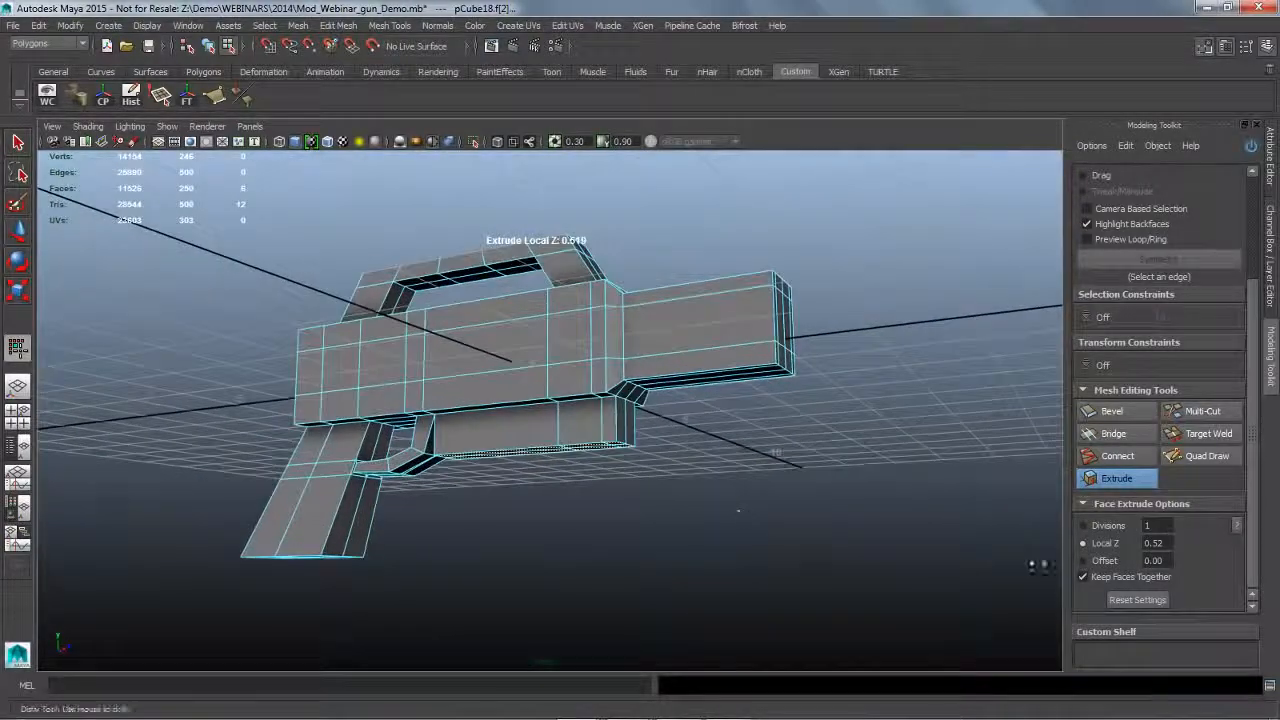
key("q")
left_click(762, 545)
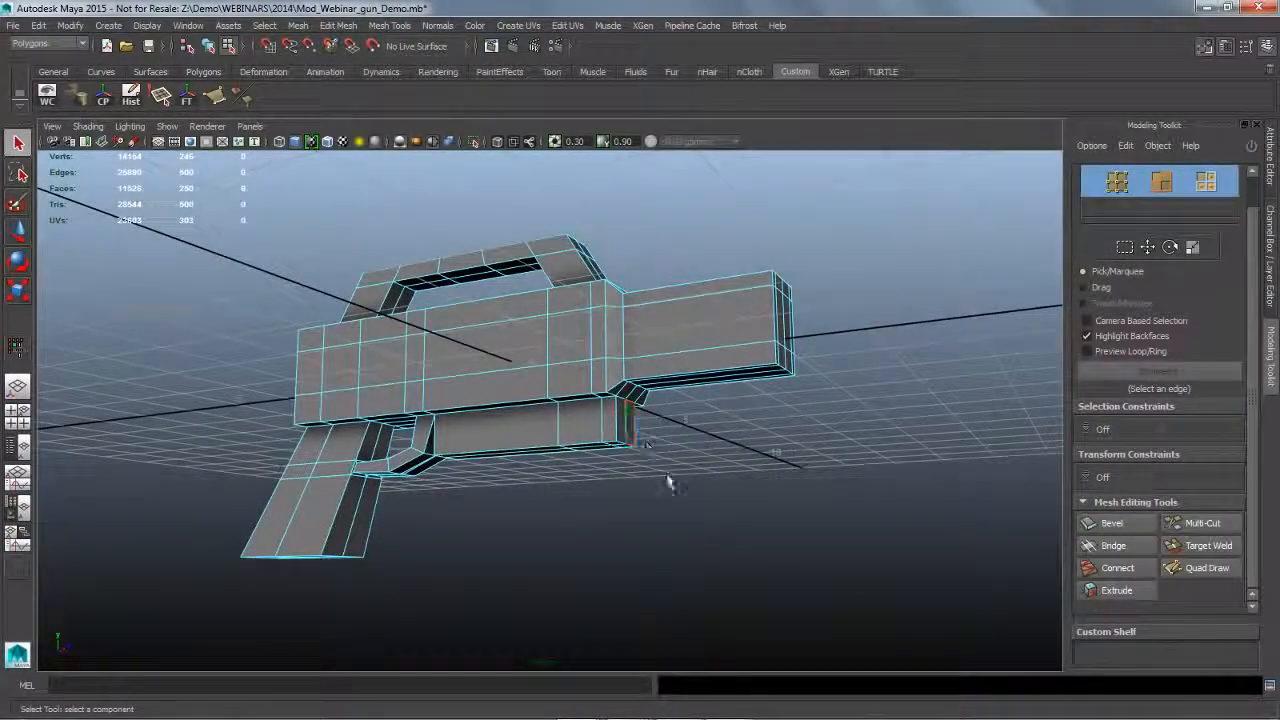
Extrude the two front end faces of the lower block forward with a Local Z of about 0.52, and clear the selection.
left_click_drag(666, 471, 714, 514, "alt")
left_click(563, 430)
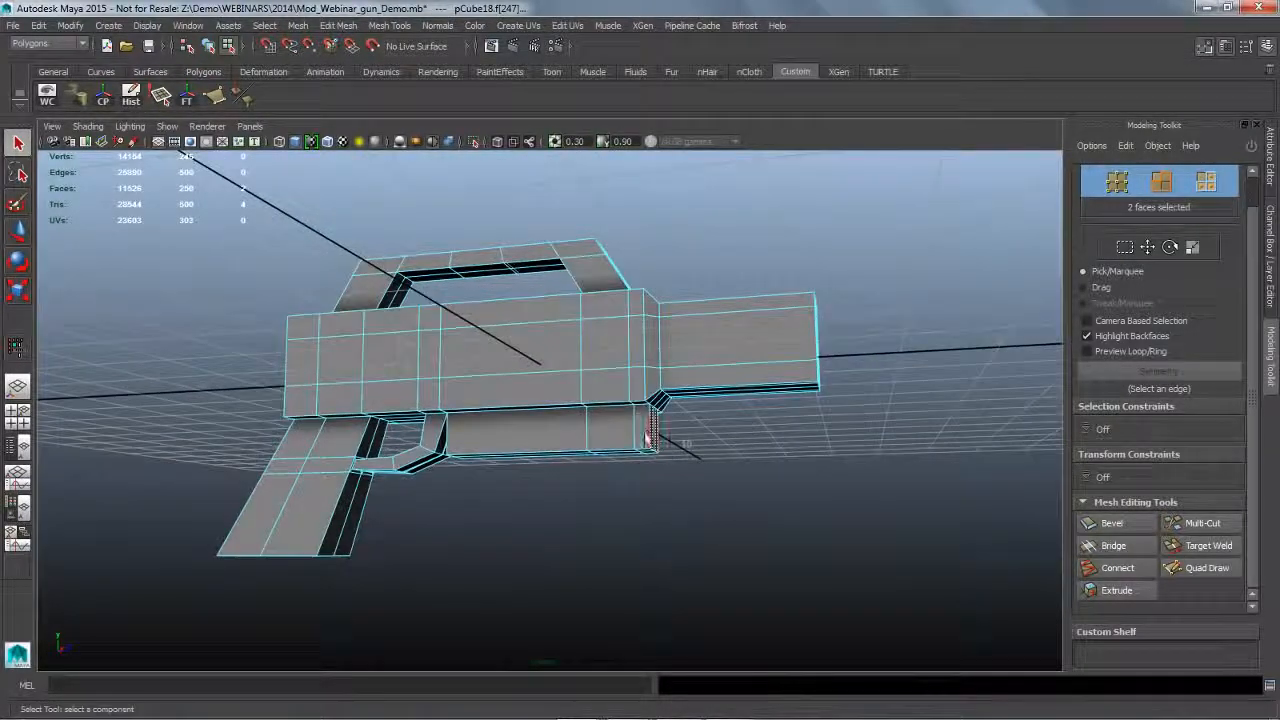
left_click(1114, 590)
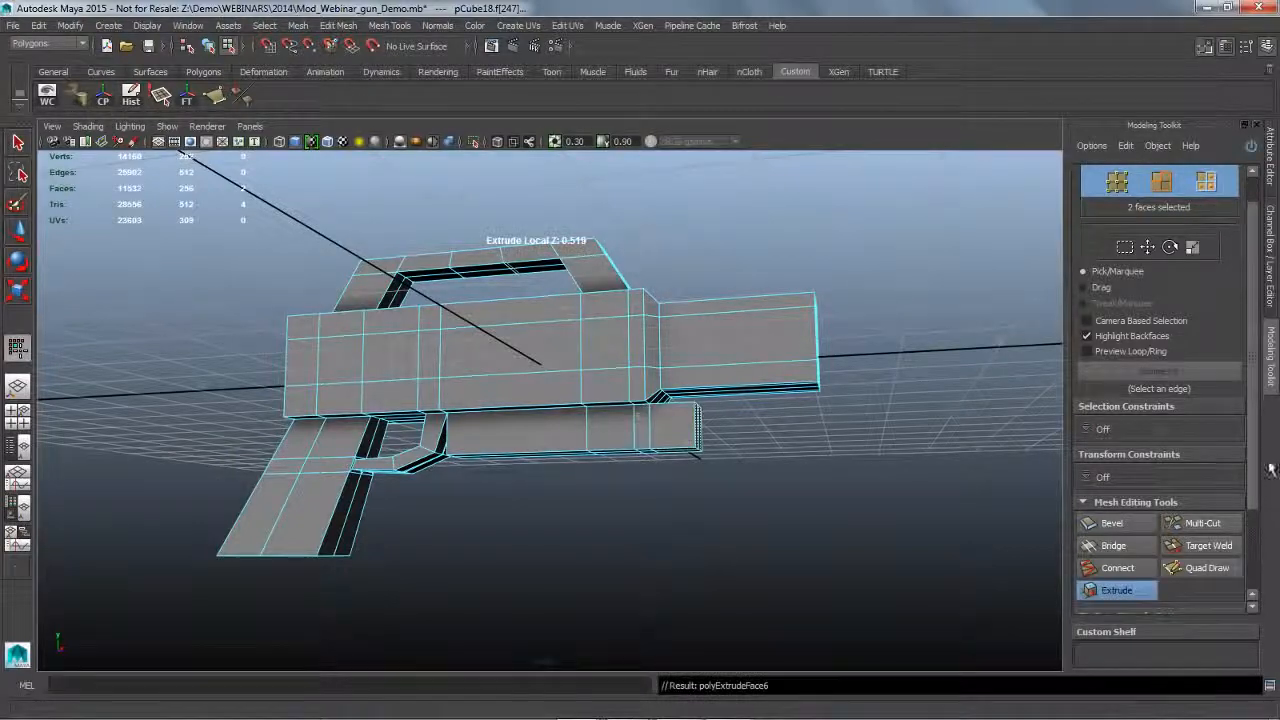
left_click_drag(842, 563, 830, 586, "alt")
left_click_drag(638, 458, 680, 417, "alt")
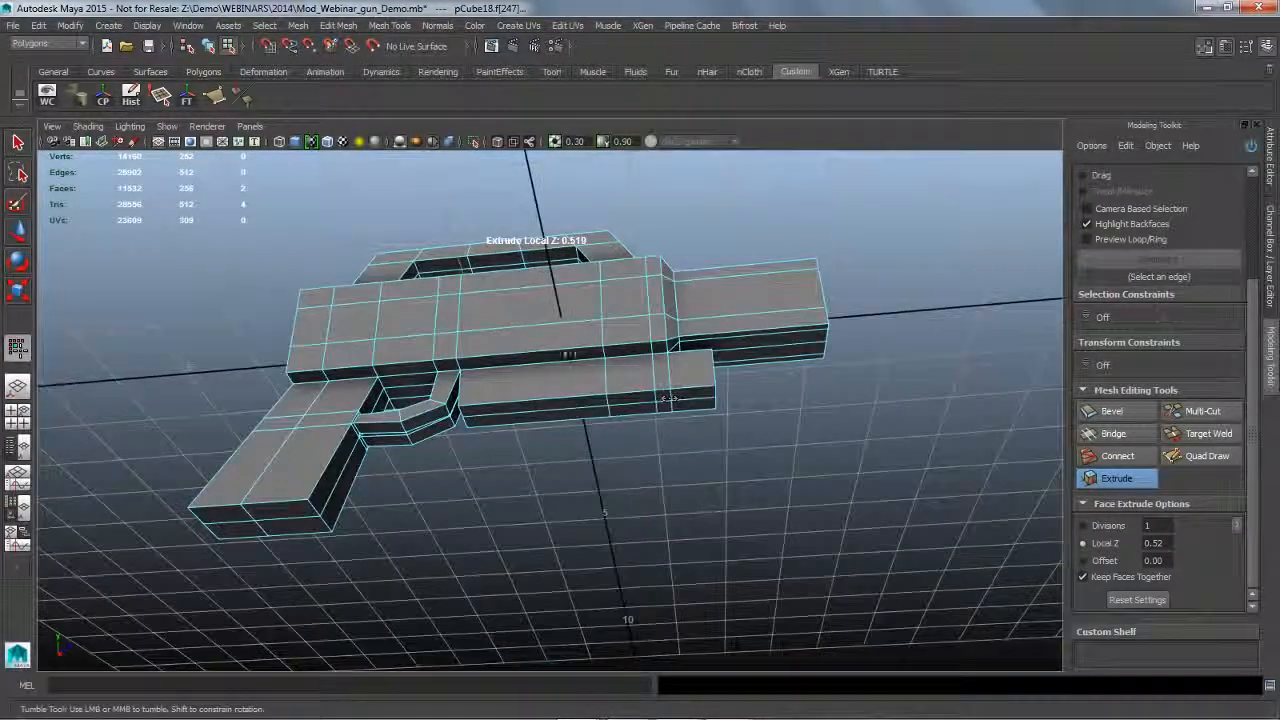
left_click_drag(677, 488, 628, 528, "alt")
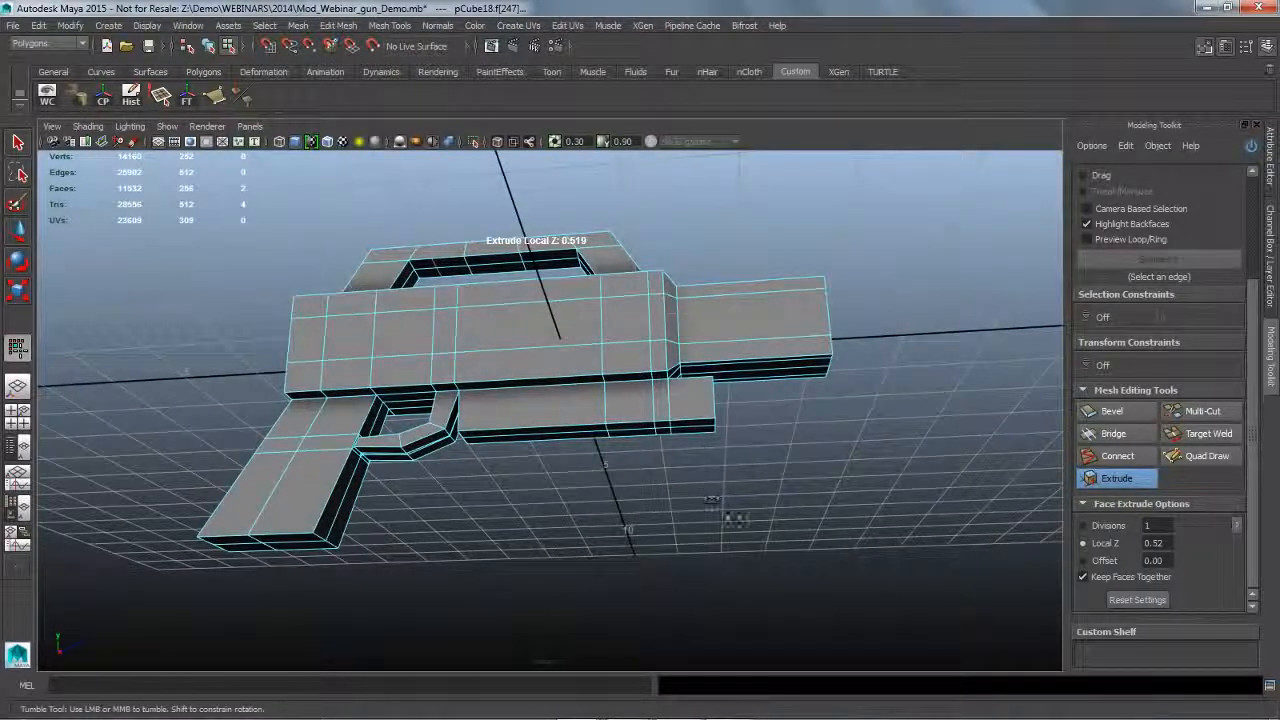
left_click_drag(737, 470, 748, 448, "alt")
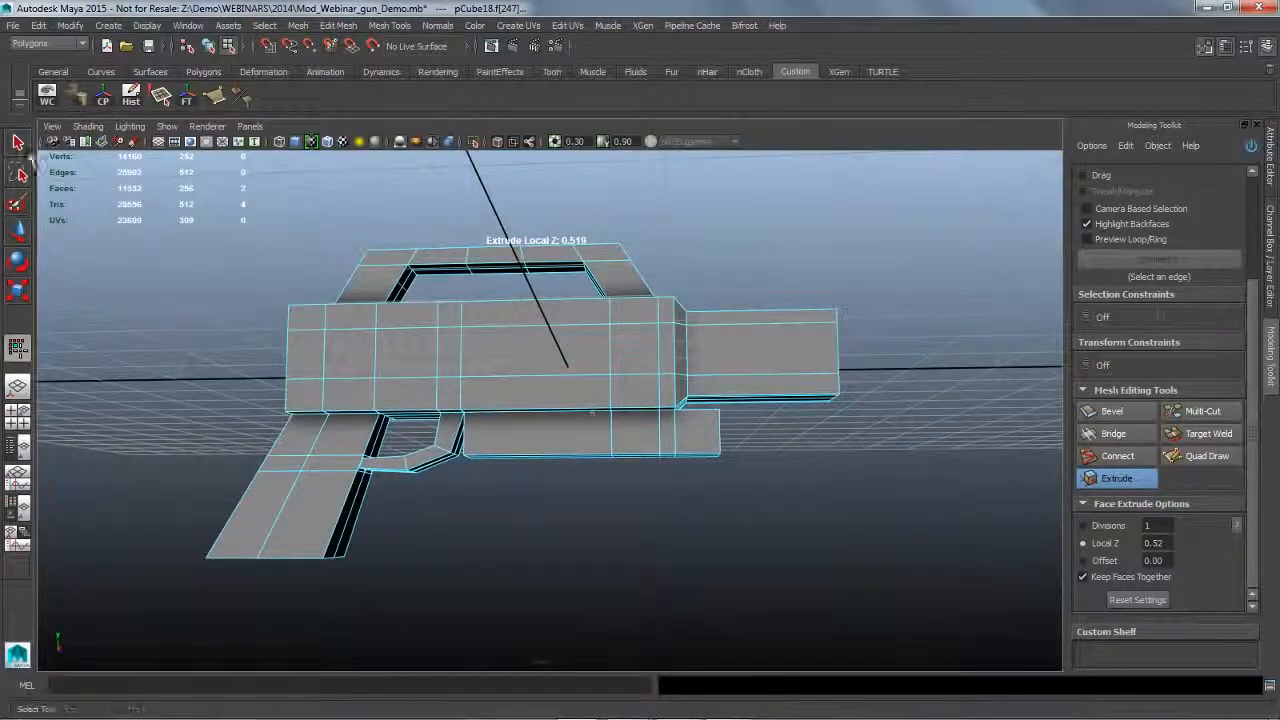
key("q")
mouse_move(732, 541)
left_mouse_down("alt")
mouse_move(668, 534)
mouse_move(718, 535)
left_mouse_up("alt")
left_click(718, 535)
Select the row of four middle faces across the back end of the gun body.
right_click_drag(727, 480, 724, 555, "alt")
left_click_drag(724, 555, 737, 594, "alt")
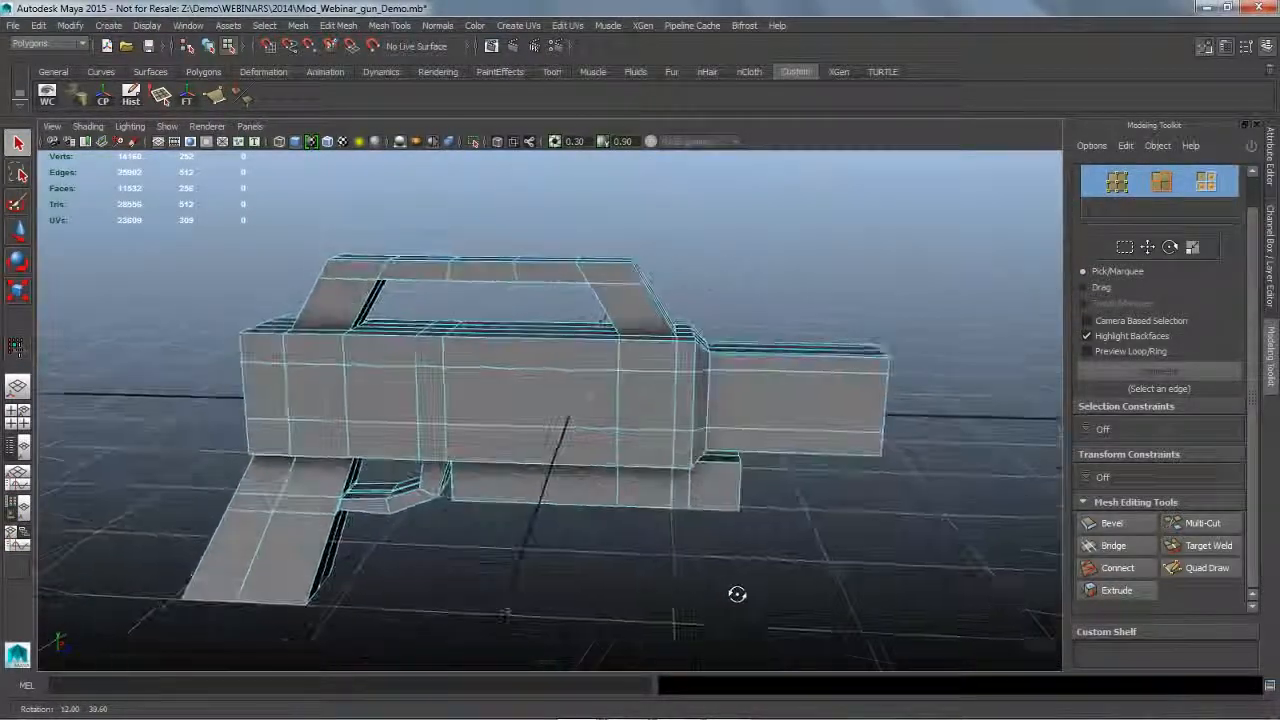
left_click_drag(671, 403, 676, 463, "alt")
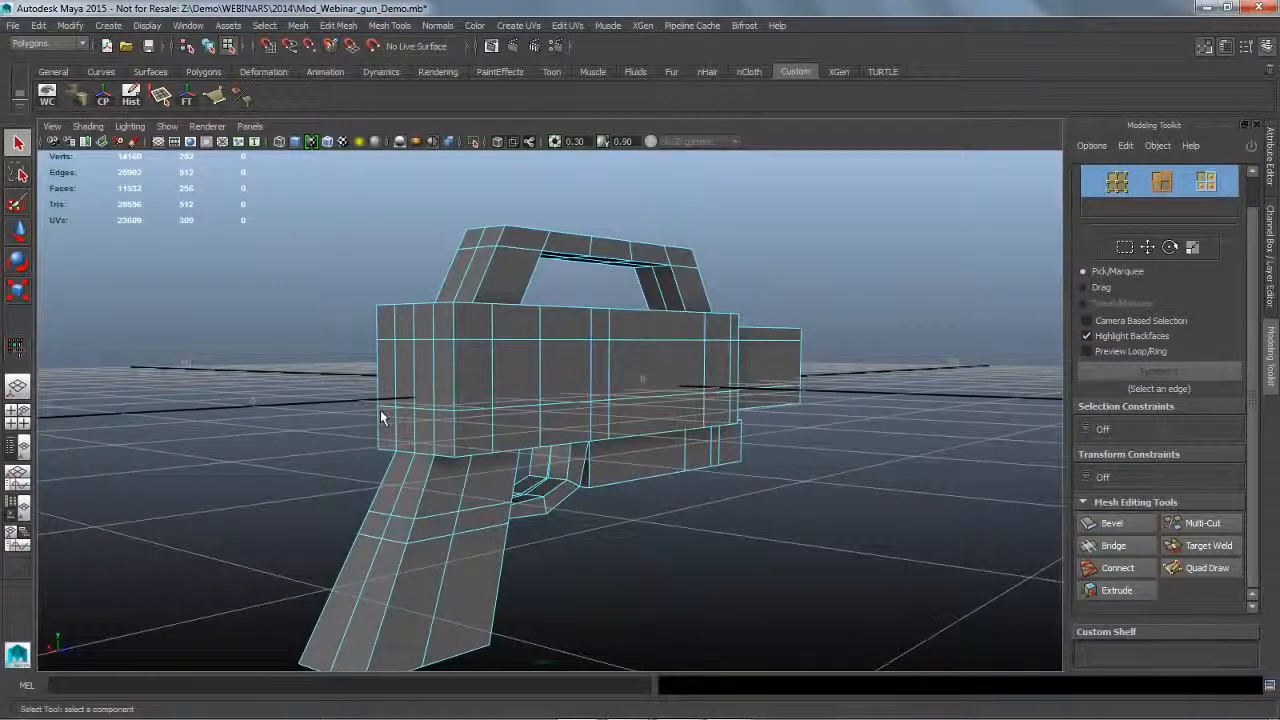
left_click(413, 379)
left_click(430, 382, "shift")
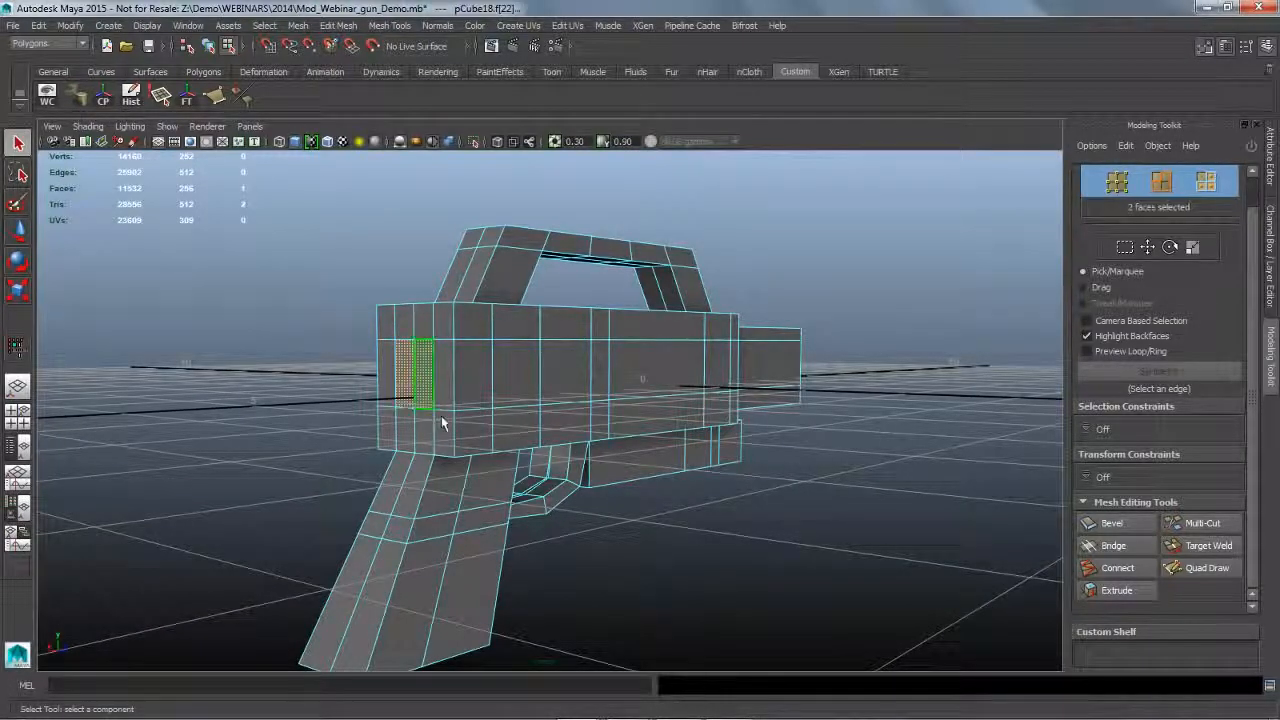
left_click(451, 377)
left_click(393, 376, "shift")
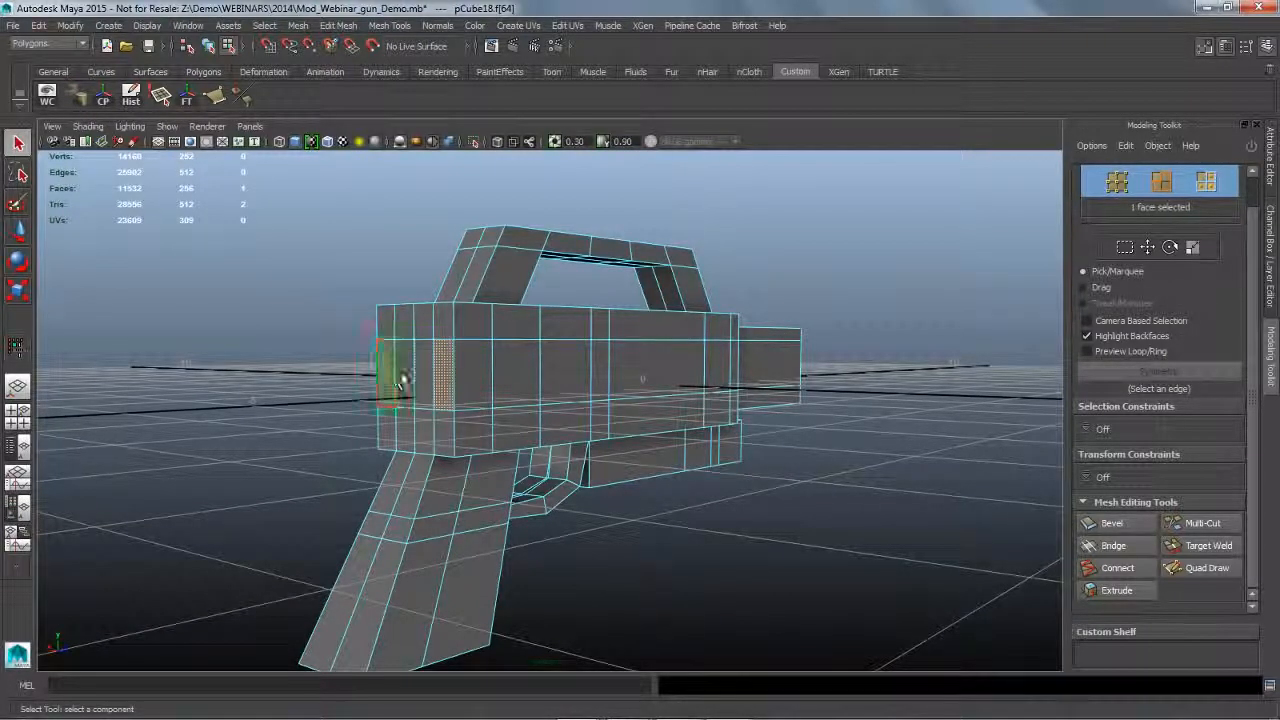
left_click(438, 381)
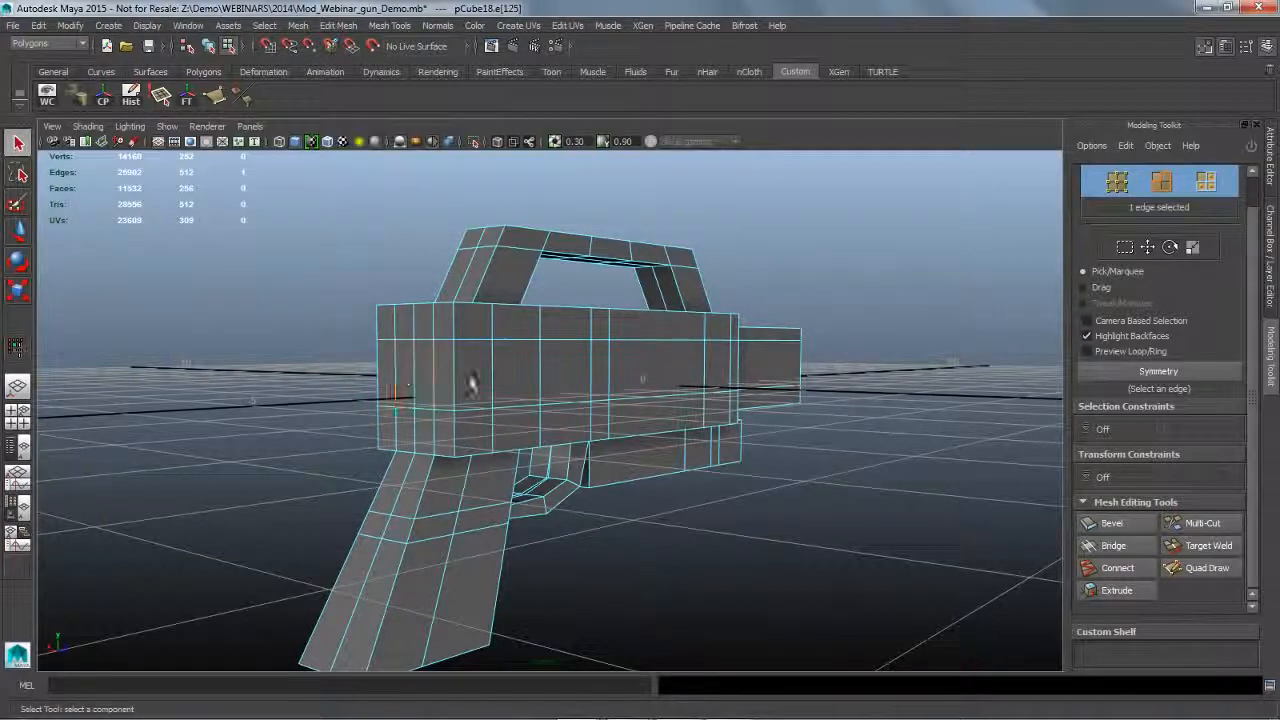
left_click(451, 379)
double_click(394, 378, "shift")
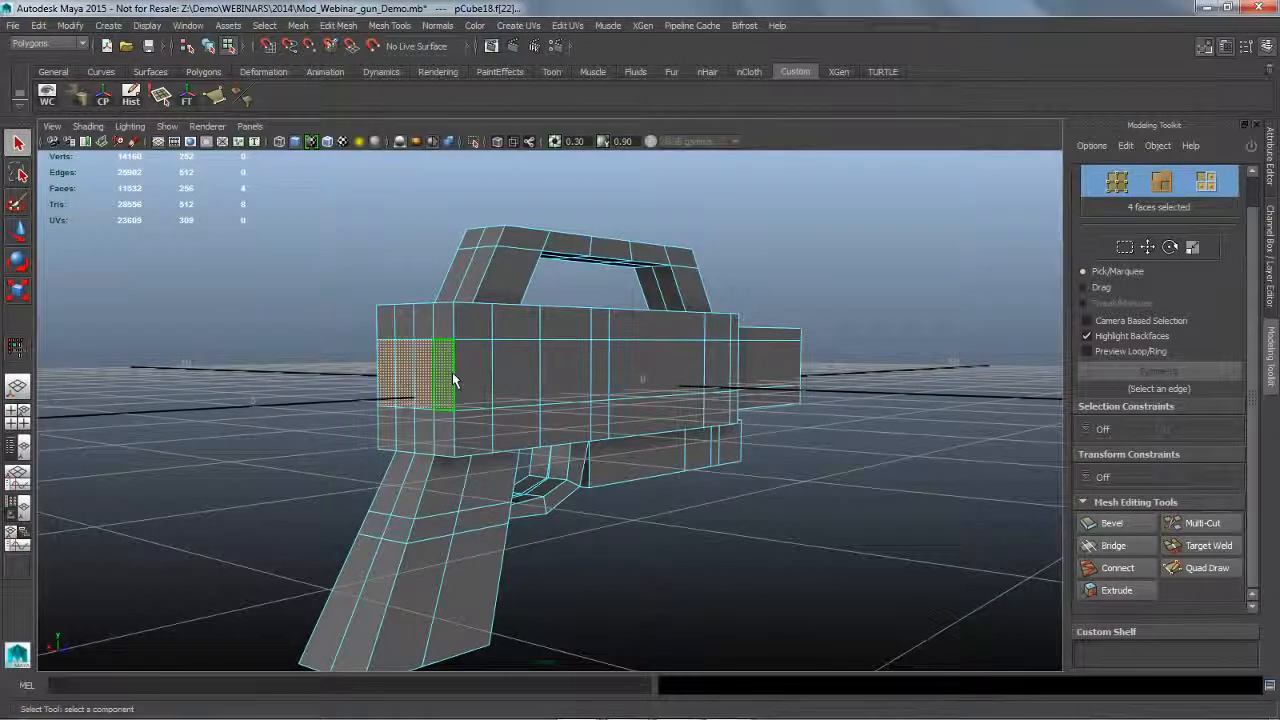
left_click_drag(497, 414, 574, 478, "alt")
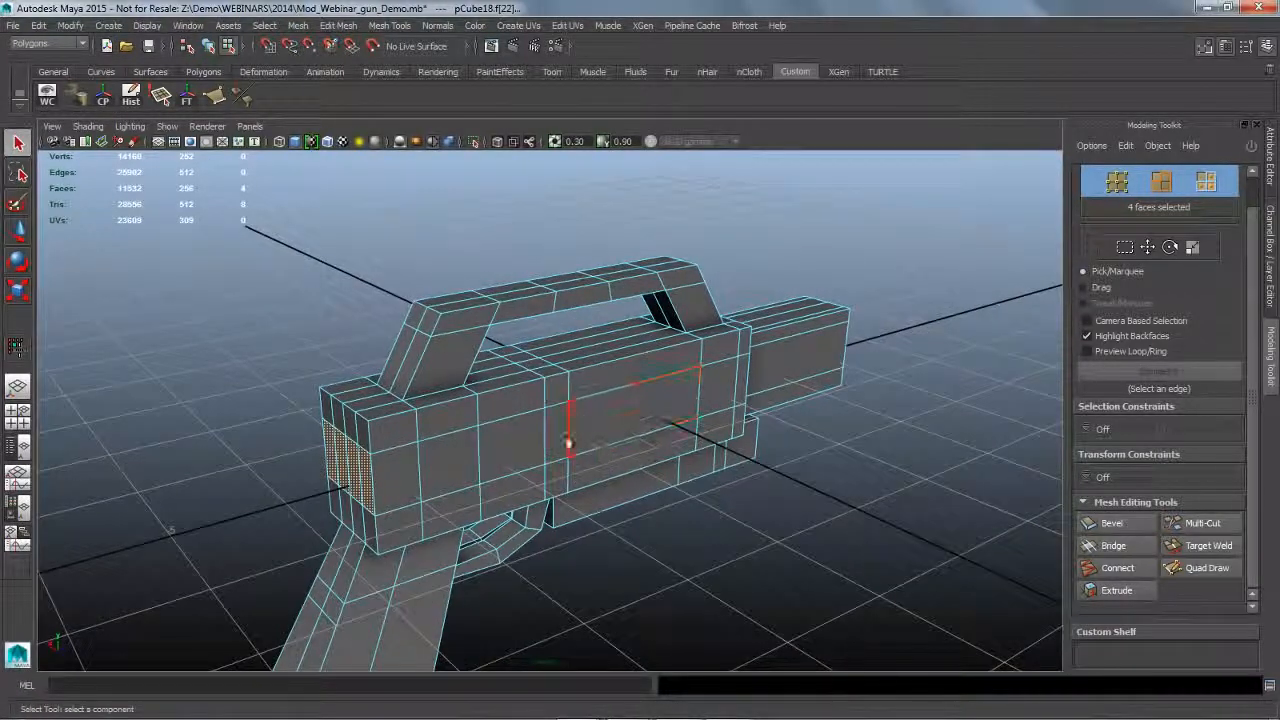
Select the narrow vertical face loop around the body, replace it with the lengthwise middle face loop, and clear the selection.
left_click(566, 442)
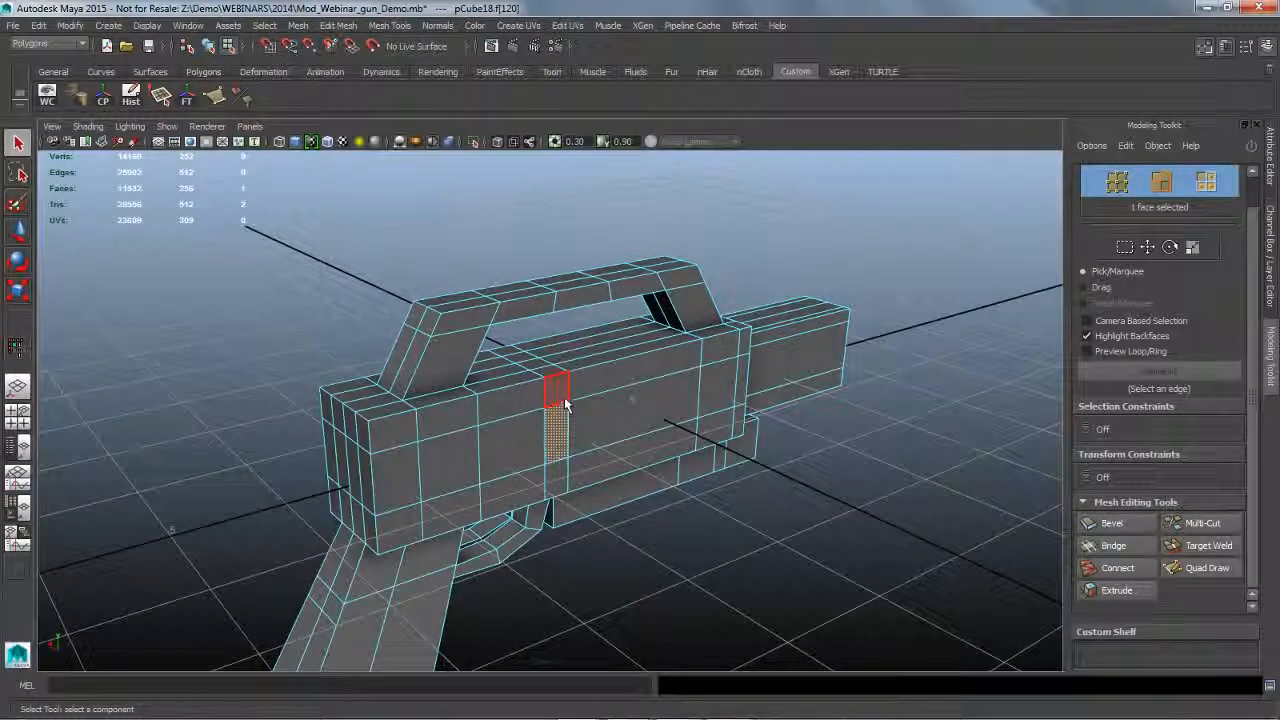
double_click(566, 404, "shift")
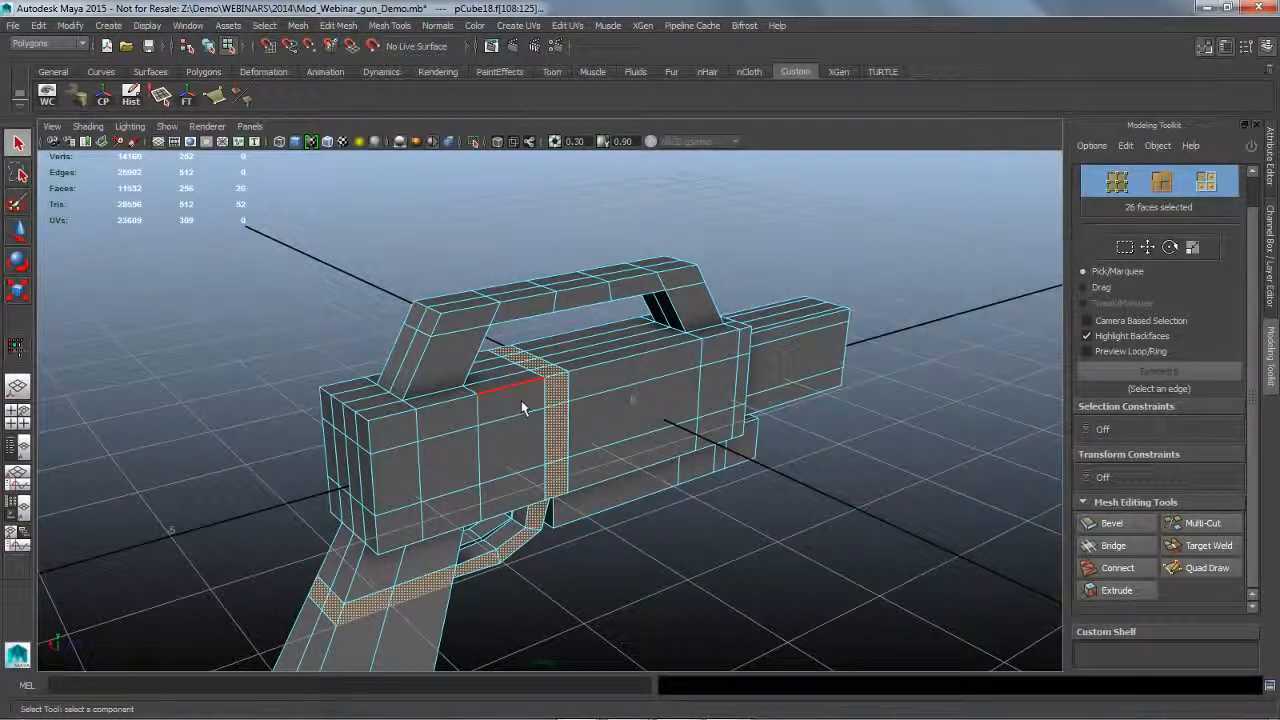
left_click_drag(505, 435, 480, 440, "alt")
double_click(465, 435)
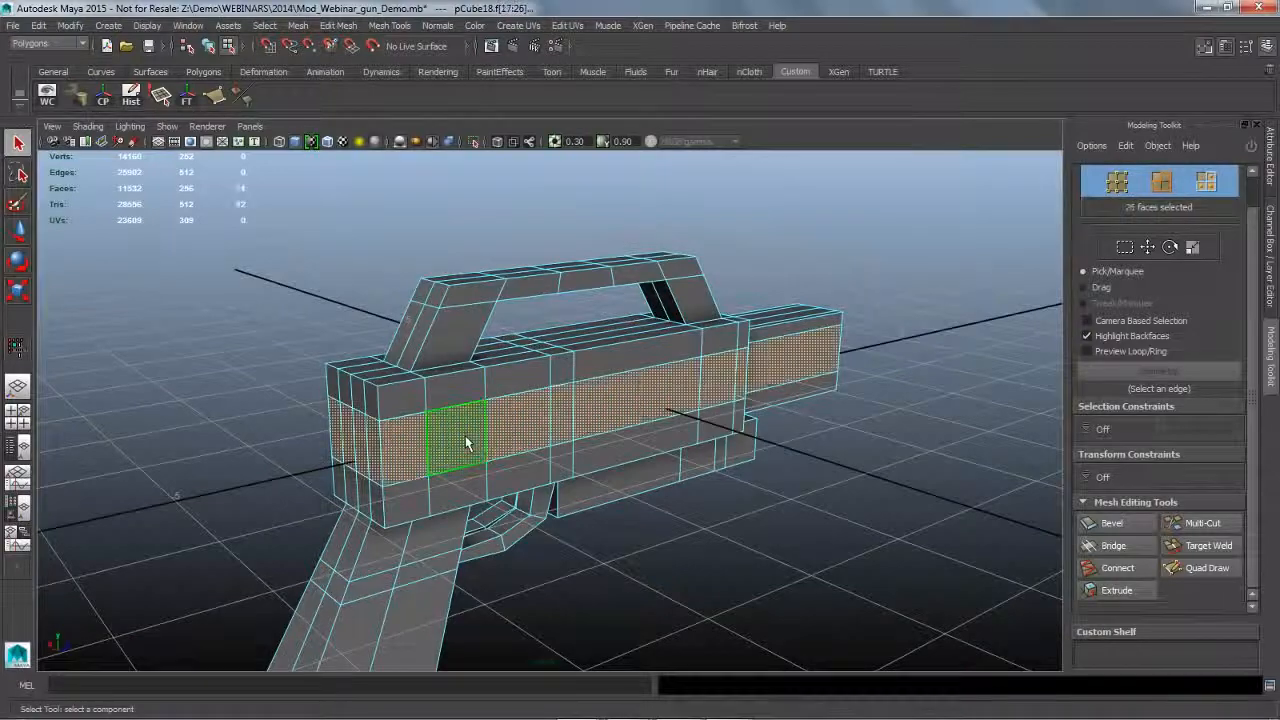
left_click(694, 517)
Select the row of five middle faces along the side of the gun body, ending just behind the barrel.
left_click_drag(694, 517, 707, 530, "alt")
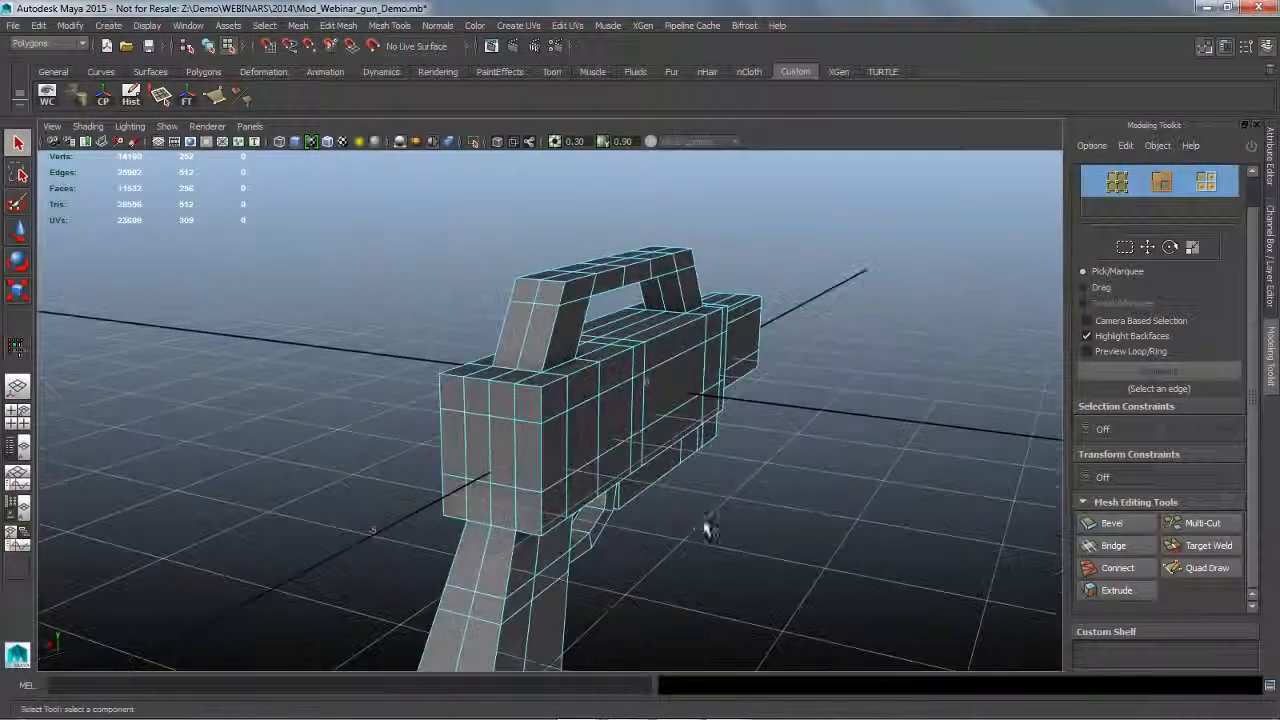
left_click_drag(609, 509, 423, 443, "alt")
left_click(412, 450)
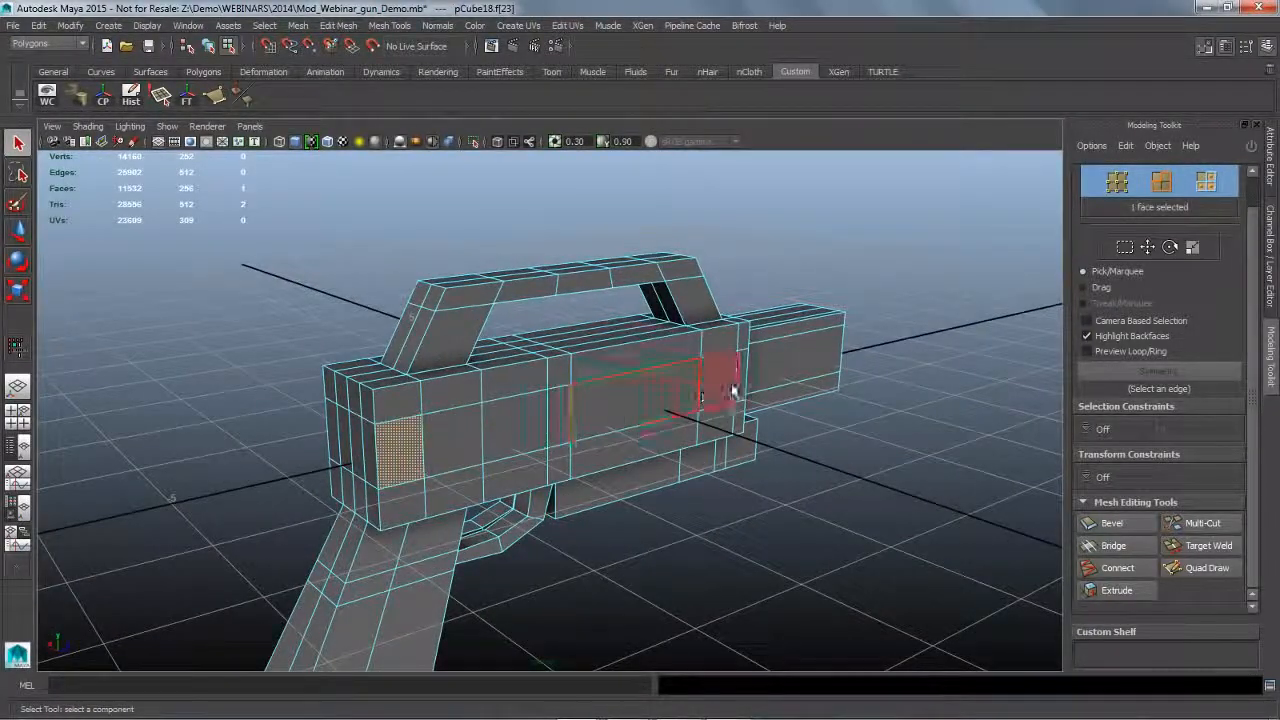
left_click_drag(768, 528, 742, 522, "alt")
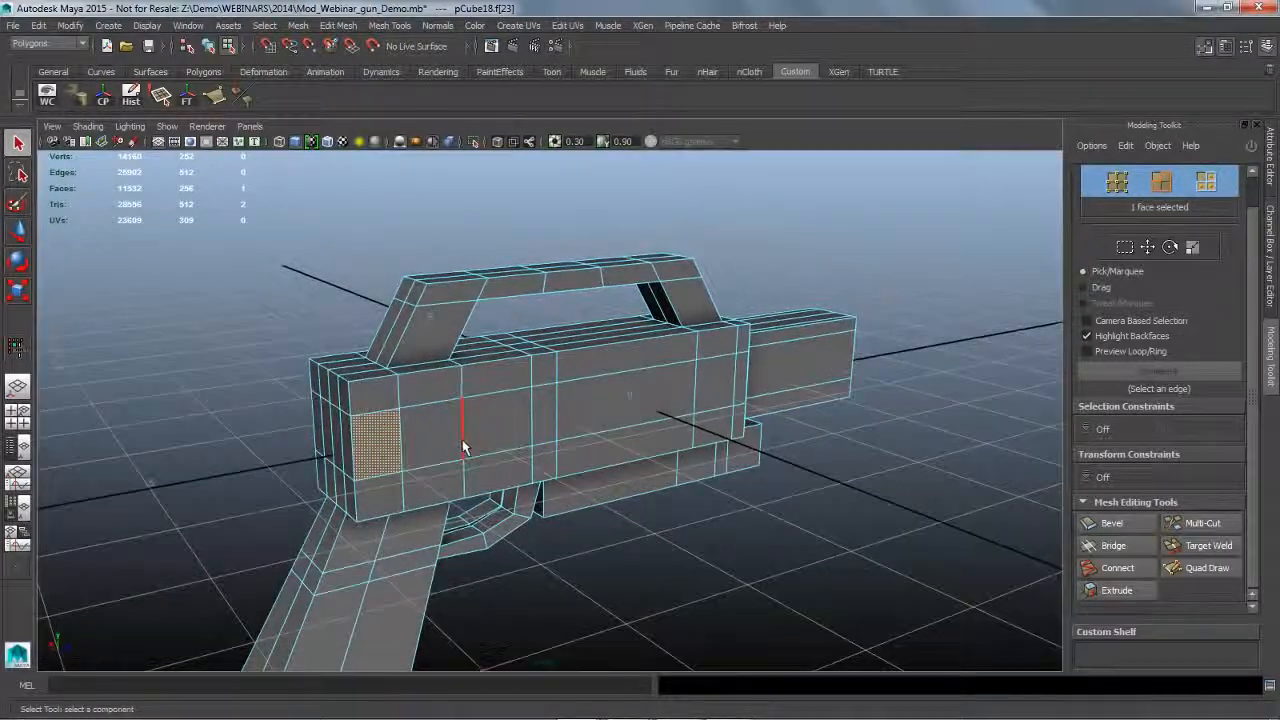
left_click(449, 446)
double_click(718, 395, "shift")
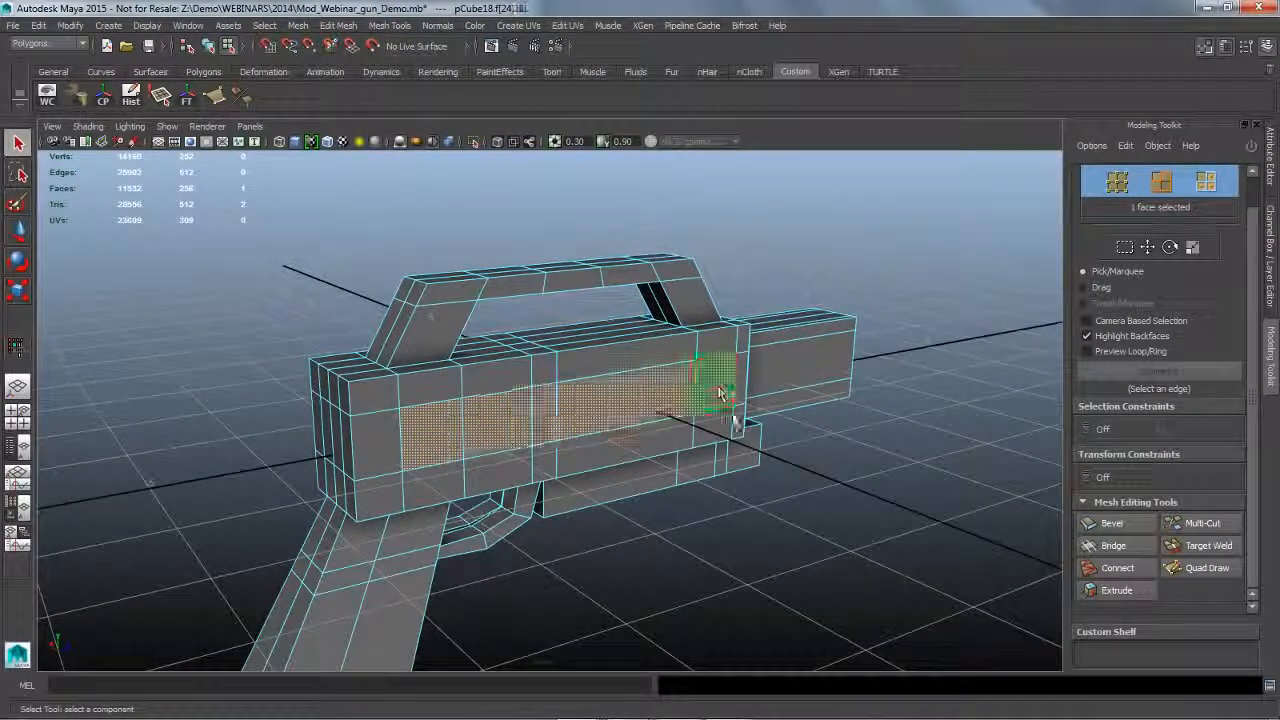
Extrude the five side faces outward with a Local Z of about 0.52, undo the extrusion, and clear the selection.
left_click(1117, 590)
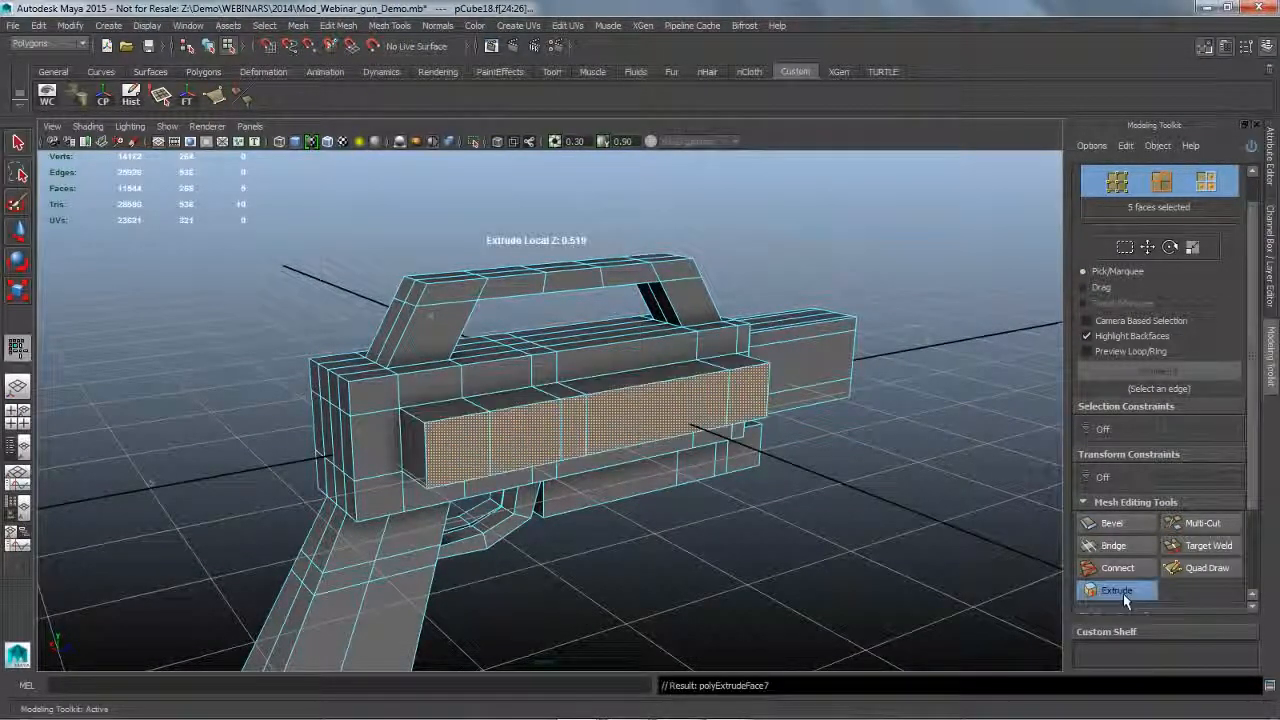
left_click_drag(905, 545, 838, 535, "alt")
key("ctrl+z")
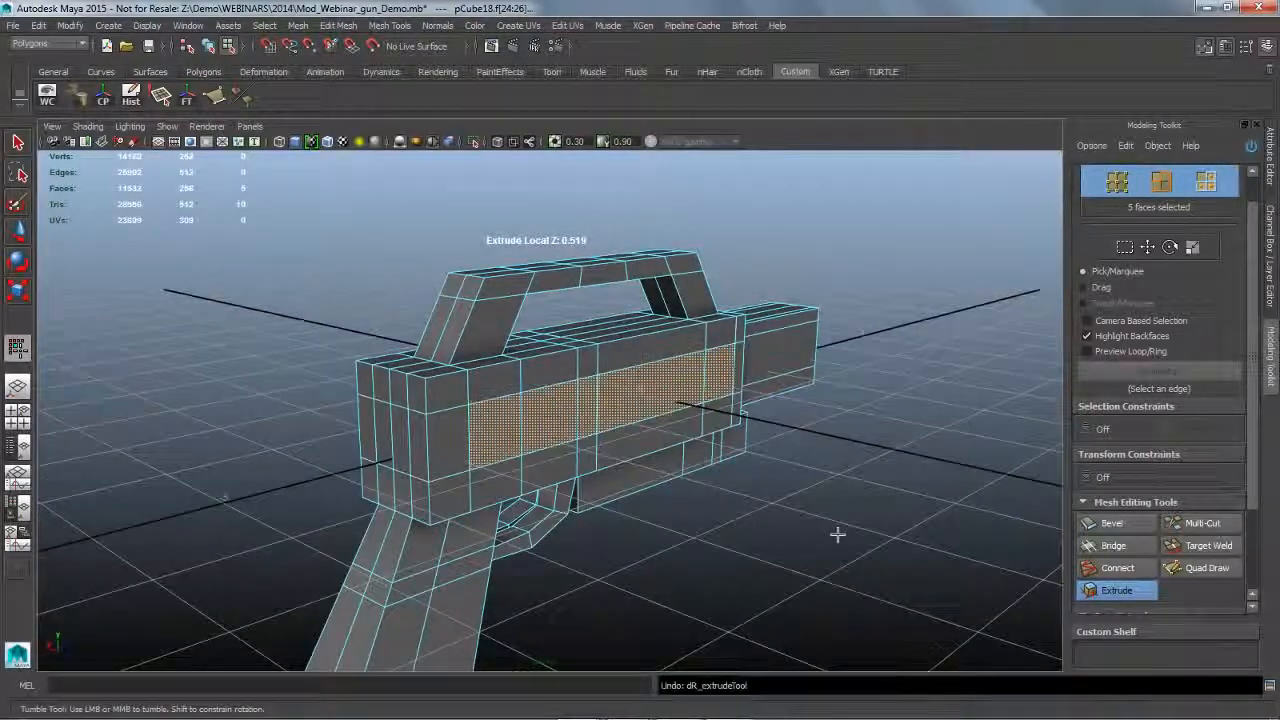
key("q")
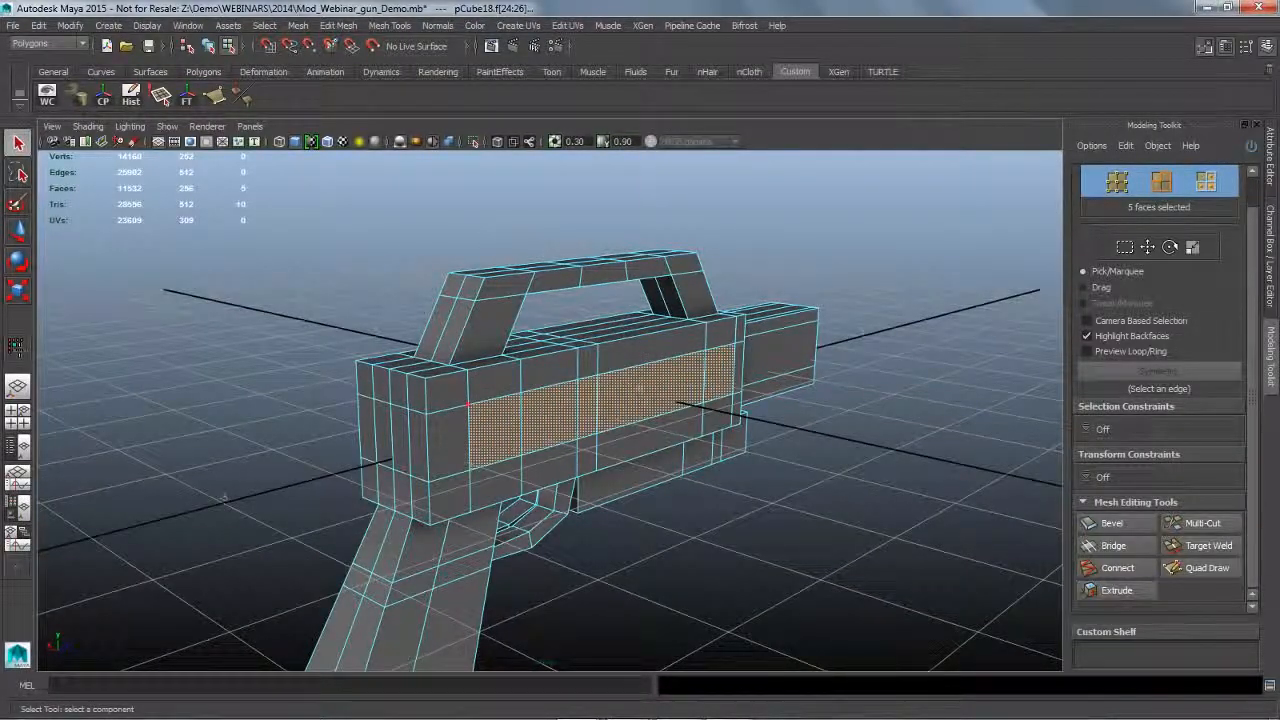
left_click(274, 440)
Try to select the middle and lower rows of faces on the gun's back end with range selection, and clear the selection.
left_click_drag(274, 440, 500, 414, "alt")
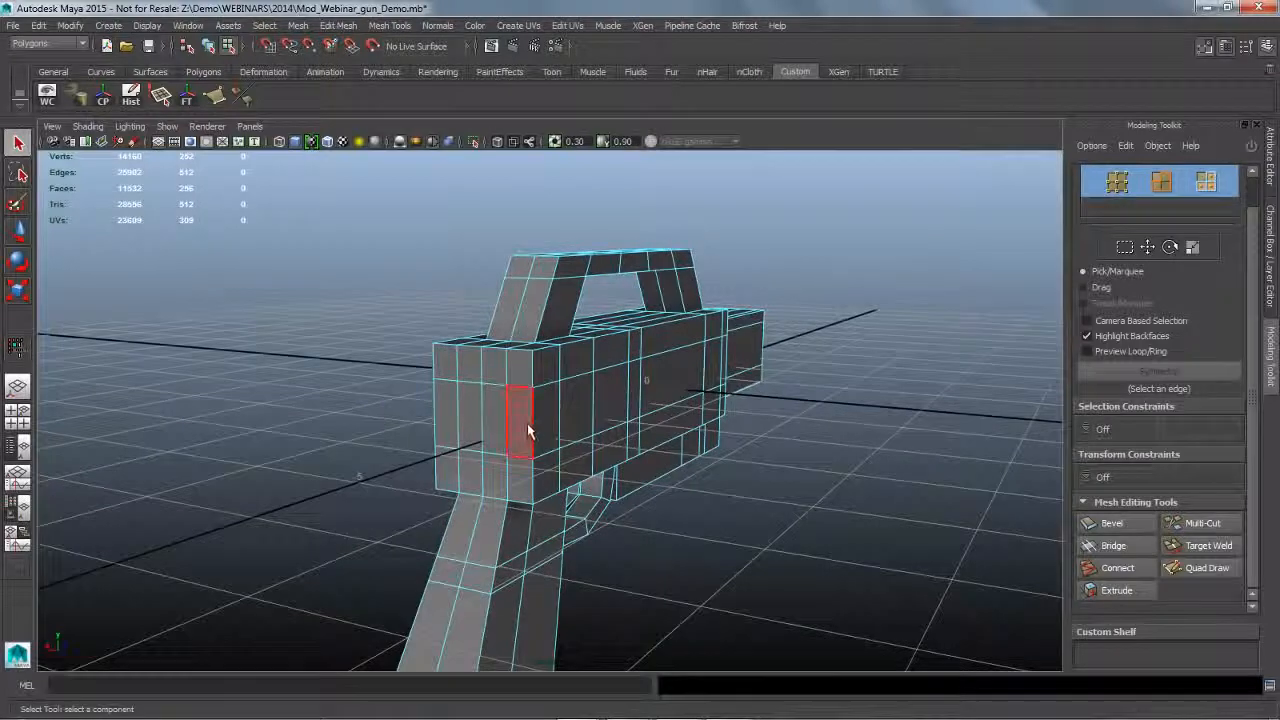
left_click(527, 423)
left_click(463, 430, "shift")
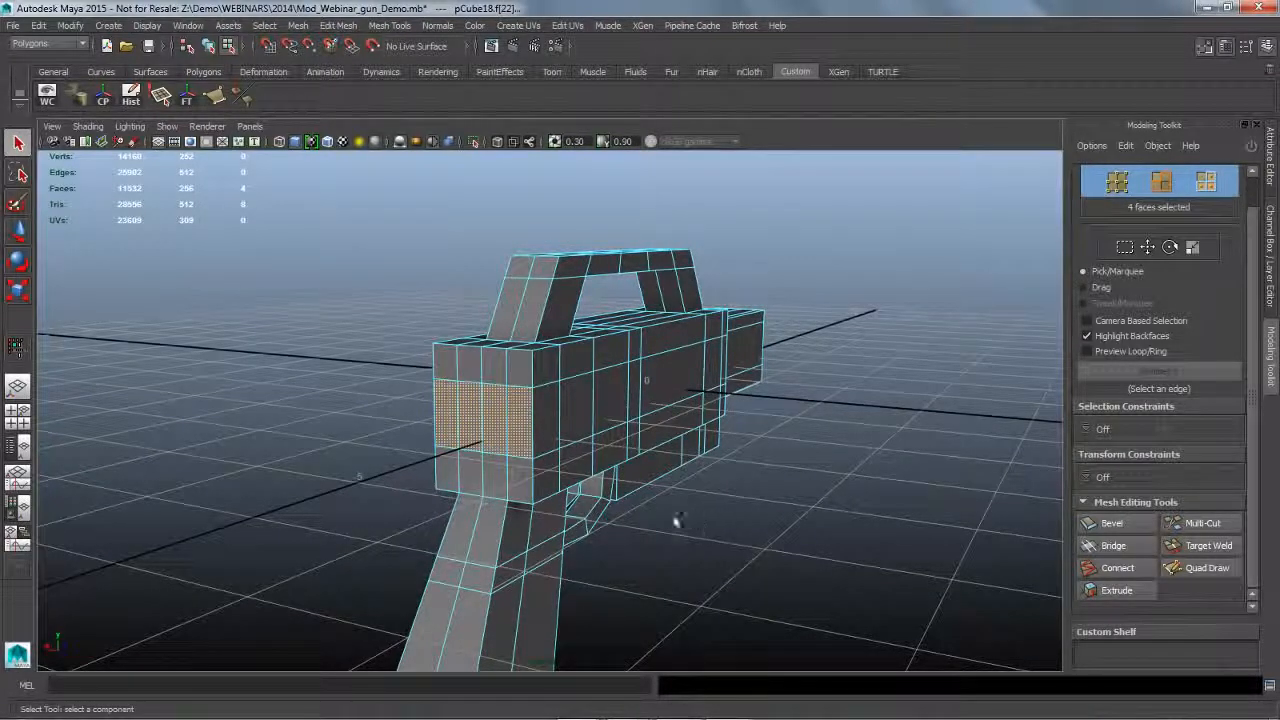
left_click(515, 472)
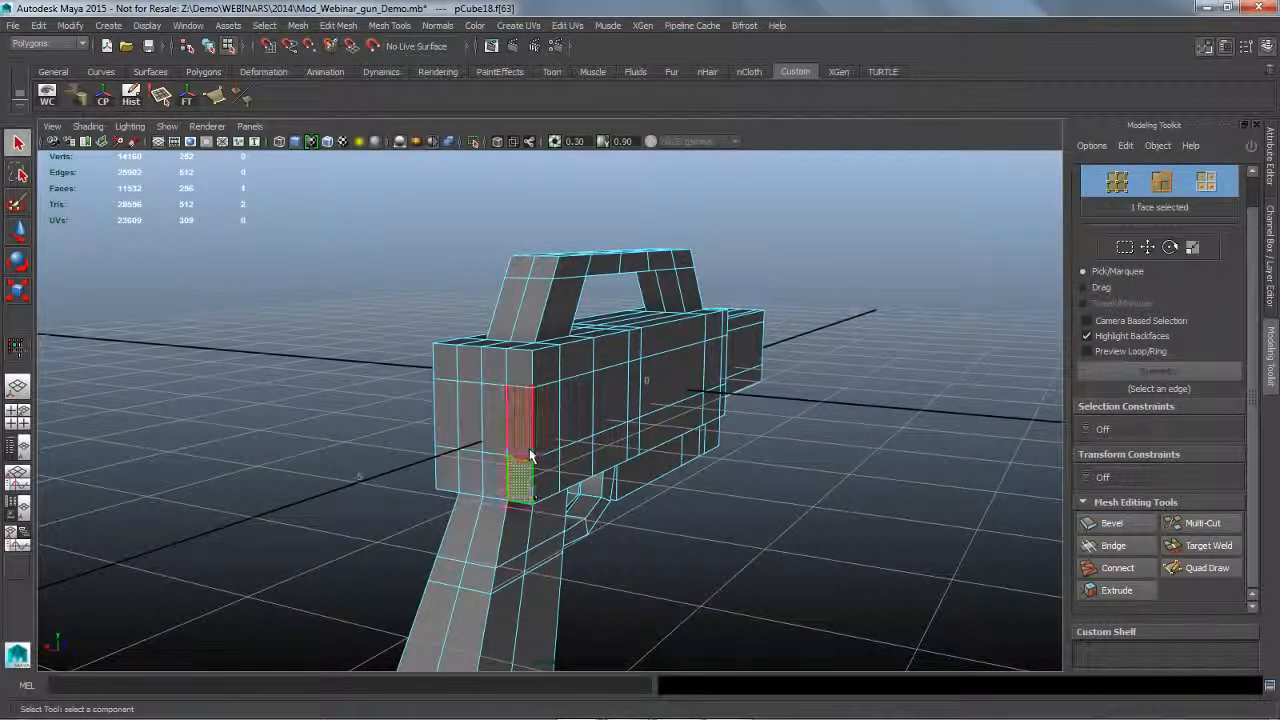
left_click(526, 440, "shift")
double_click(456, 430, "shift")
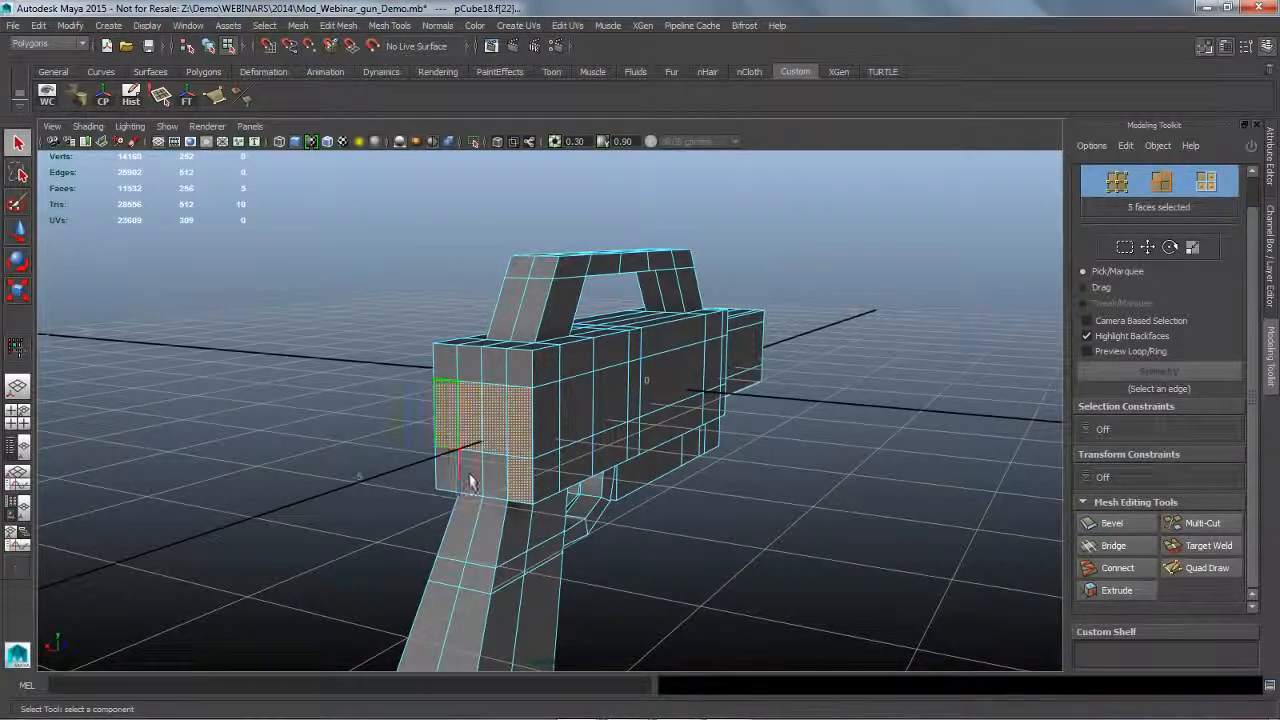
double_click(445, 465, "shift")
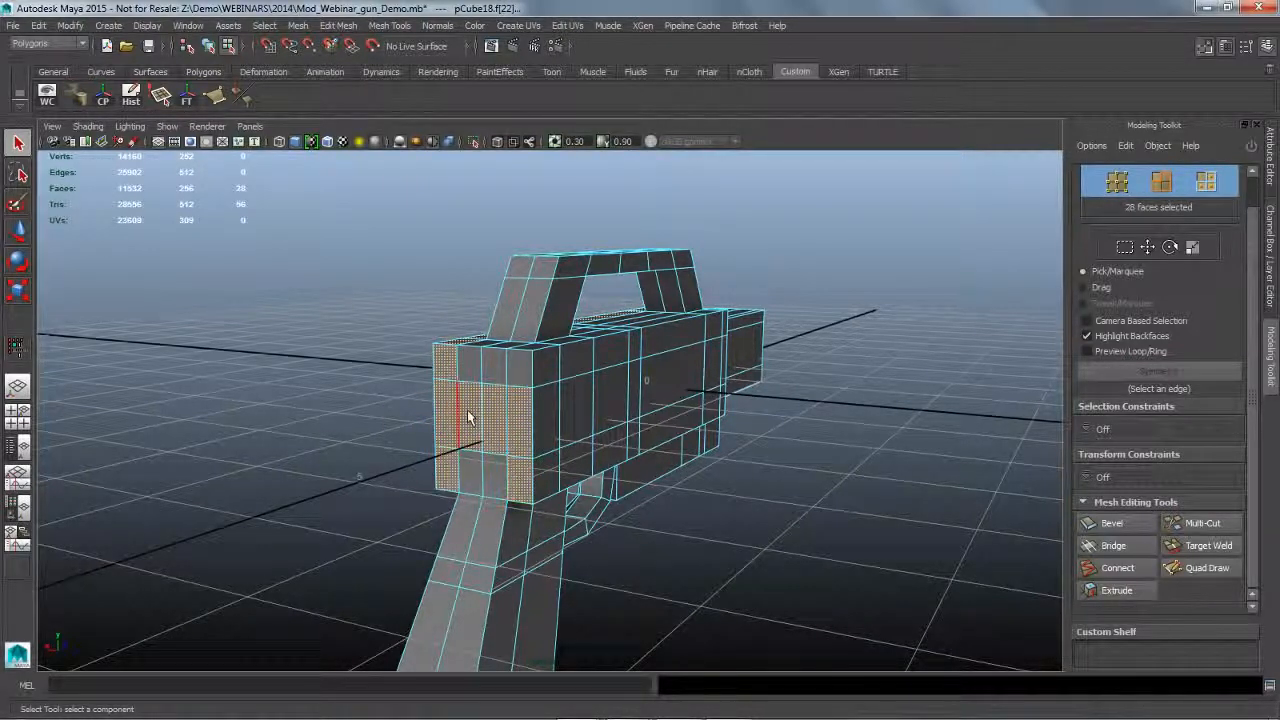
left_click(660, 567)
Select the eight faces in the middle and lower rows across the back end of the gun body.
left_click(525, 454)
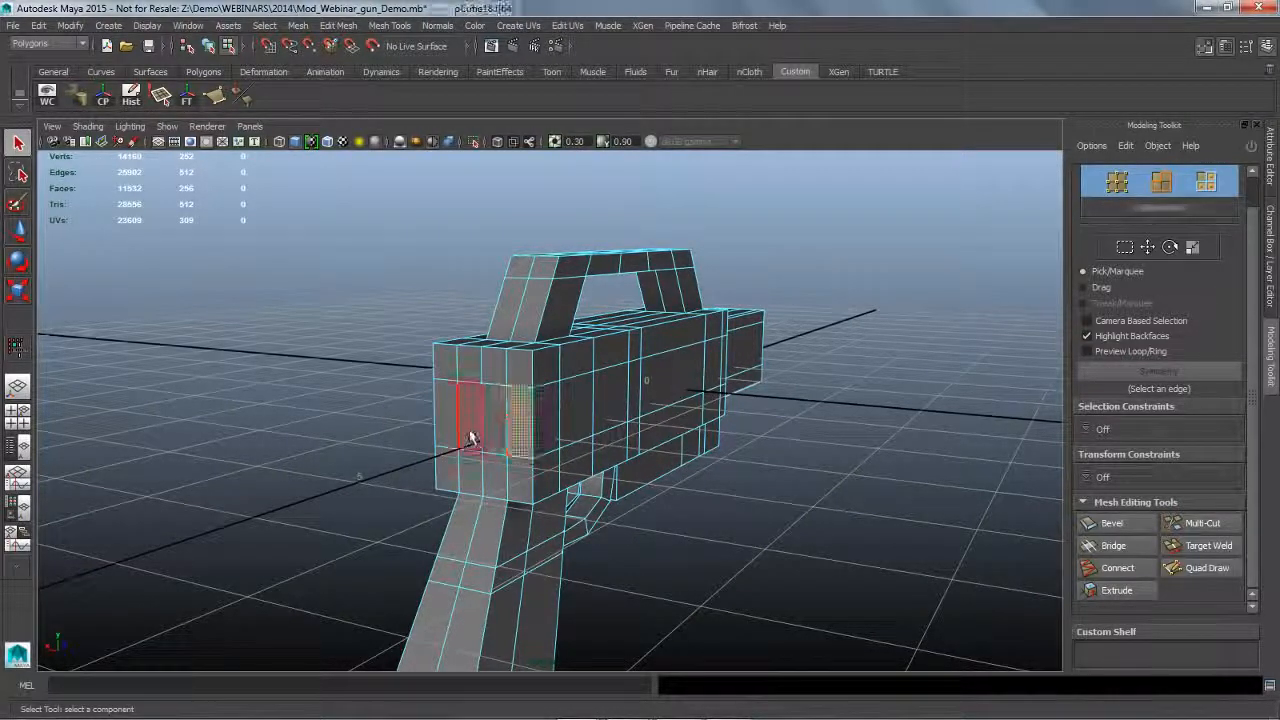
double_click(453, 428, "shift")
left_click(528, 482, "shift")
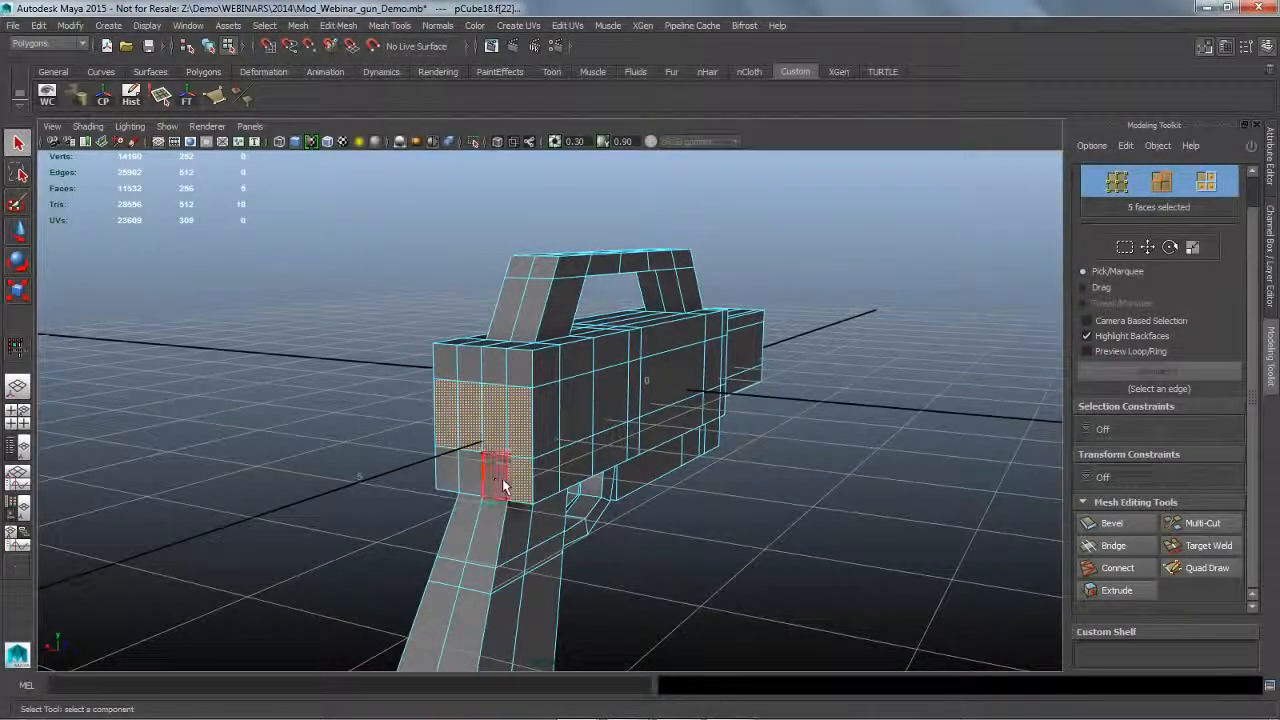
left_click(494, 480, "shift")
left_click(470, 478, "shift")
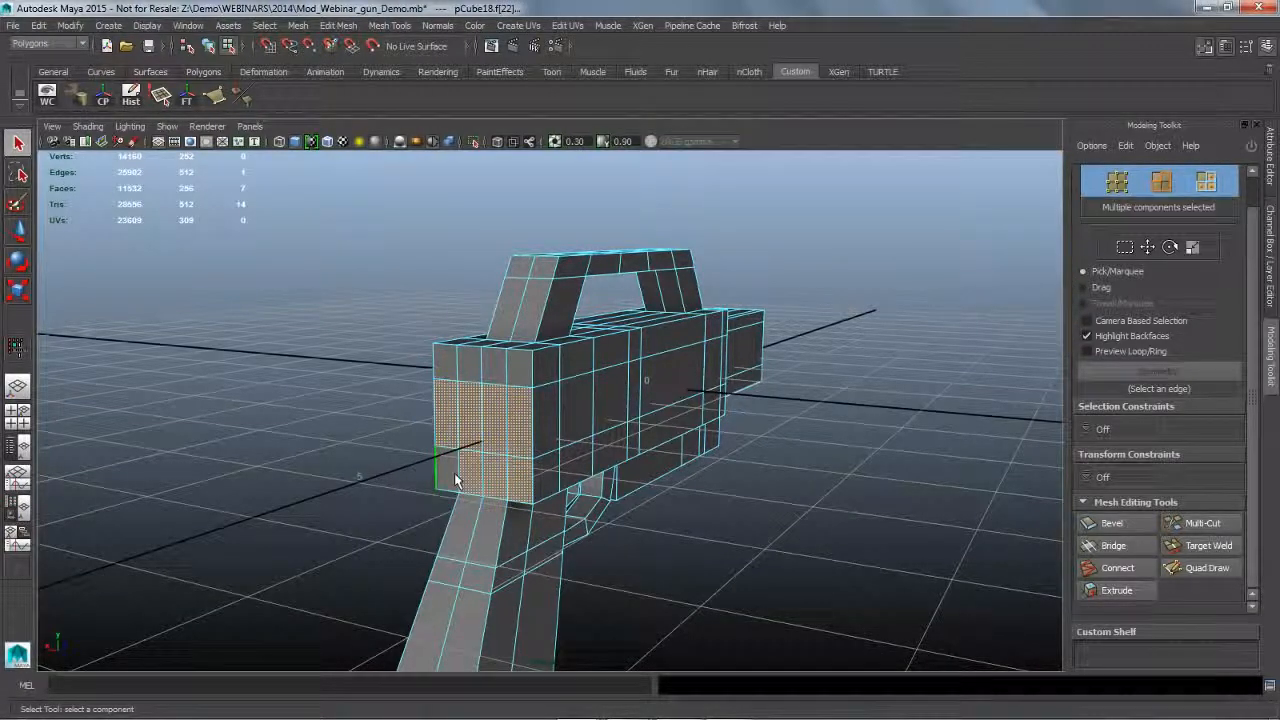
left_click(454, 473, "shift")
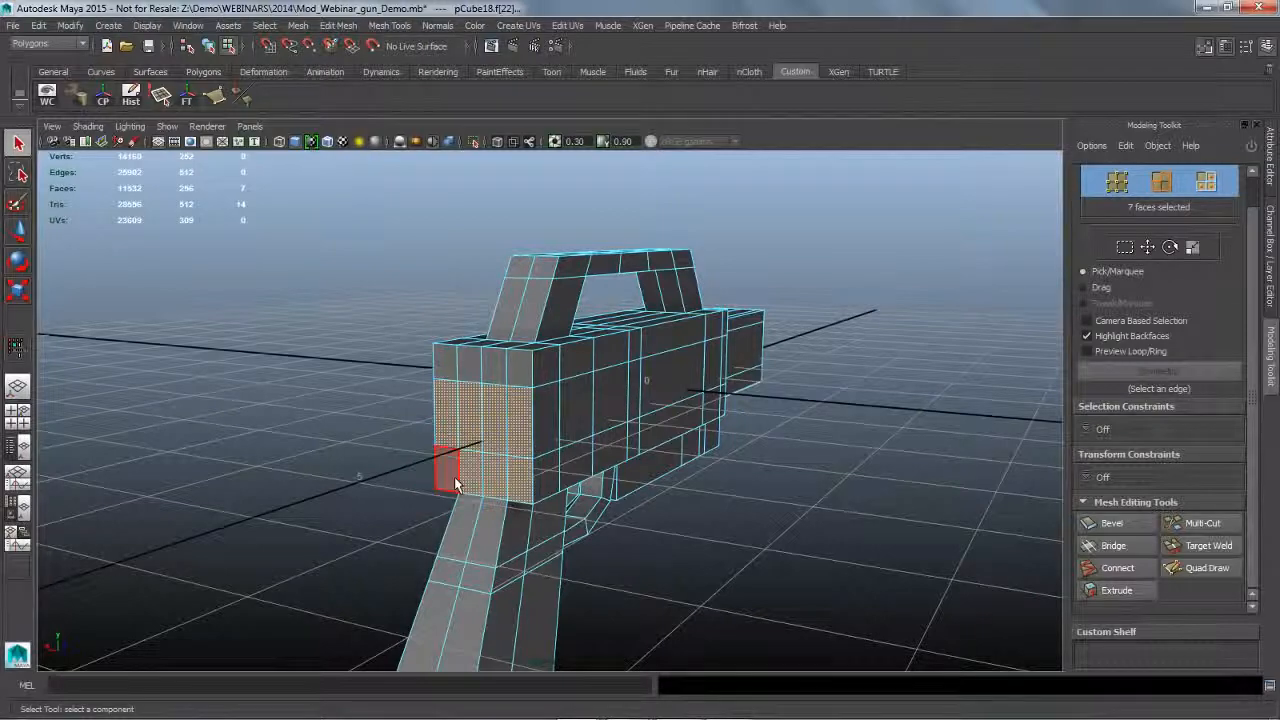
left_click(454, 477, "shift")
Add the upper border edges of the selected back faces as the hinge, and apply Wedge to the eight faces.
left_click_drag(691, 466, 774, 566, "alt")
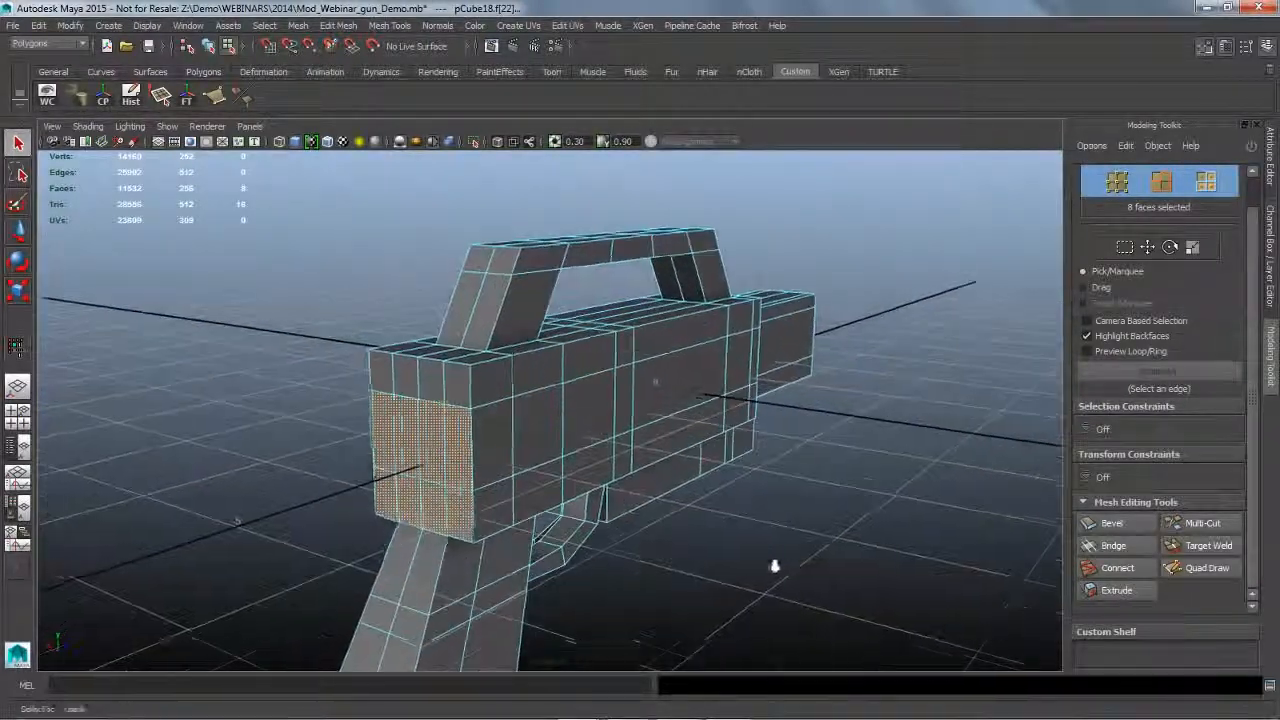
left_click(418, 410, "shift")
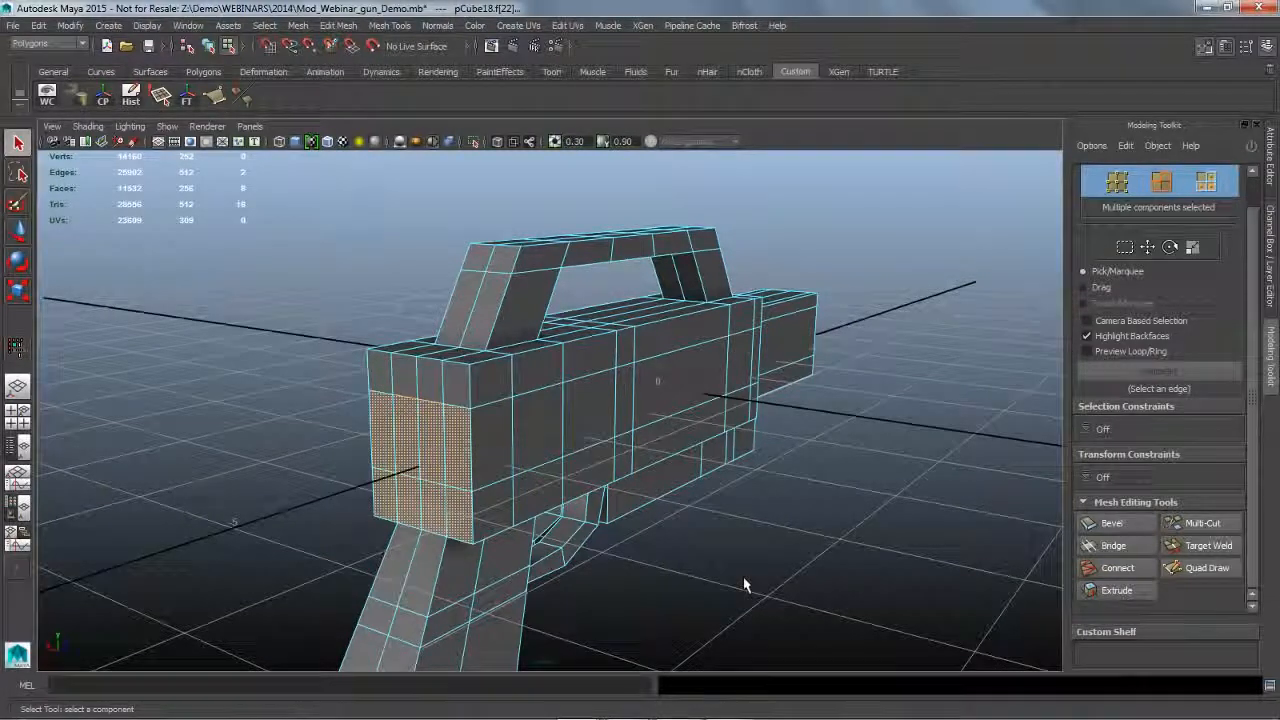
left_click(298, 25)
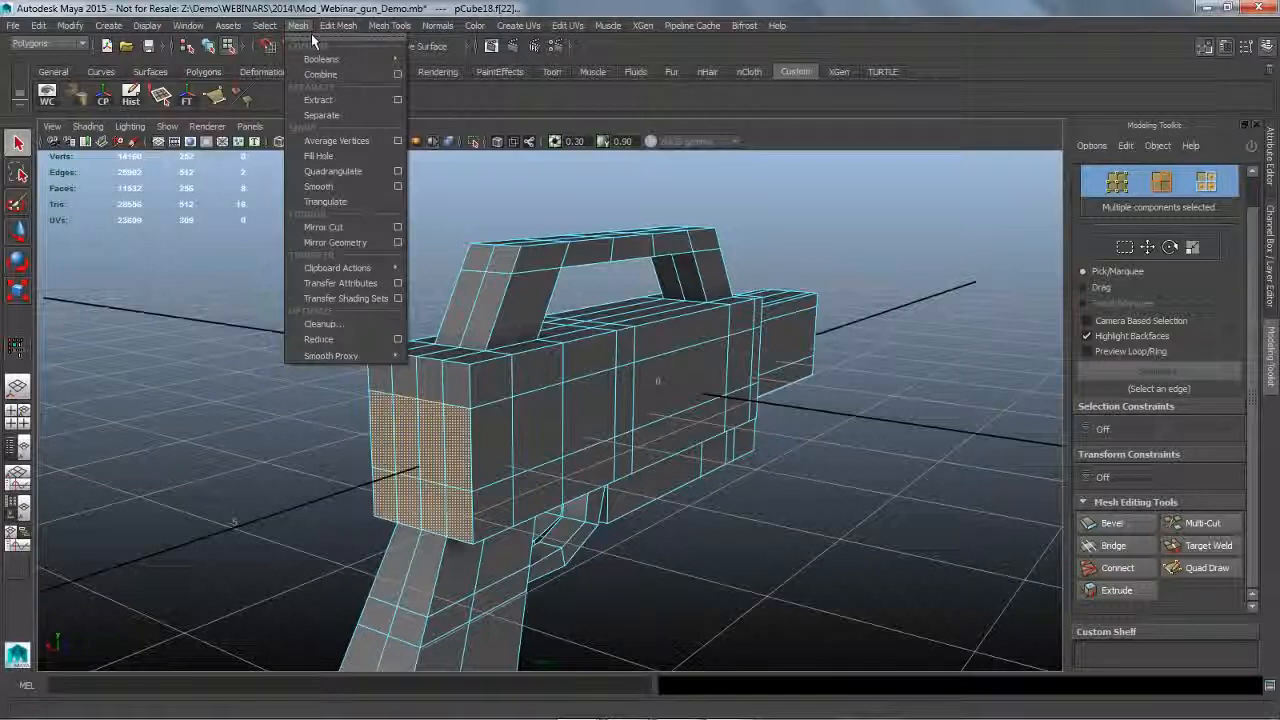
mouse_move(395, 38)
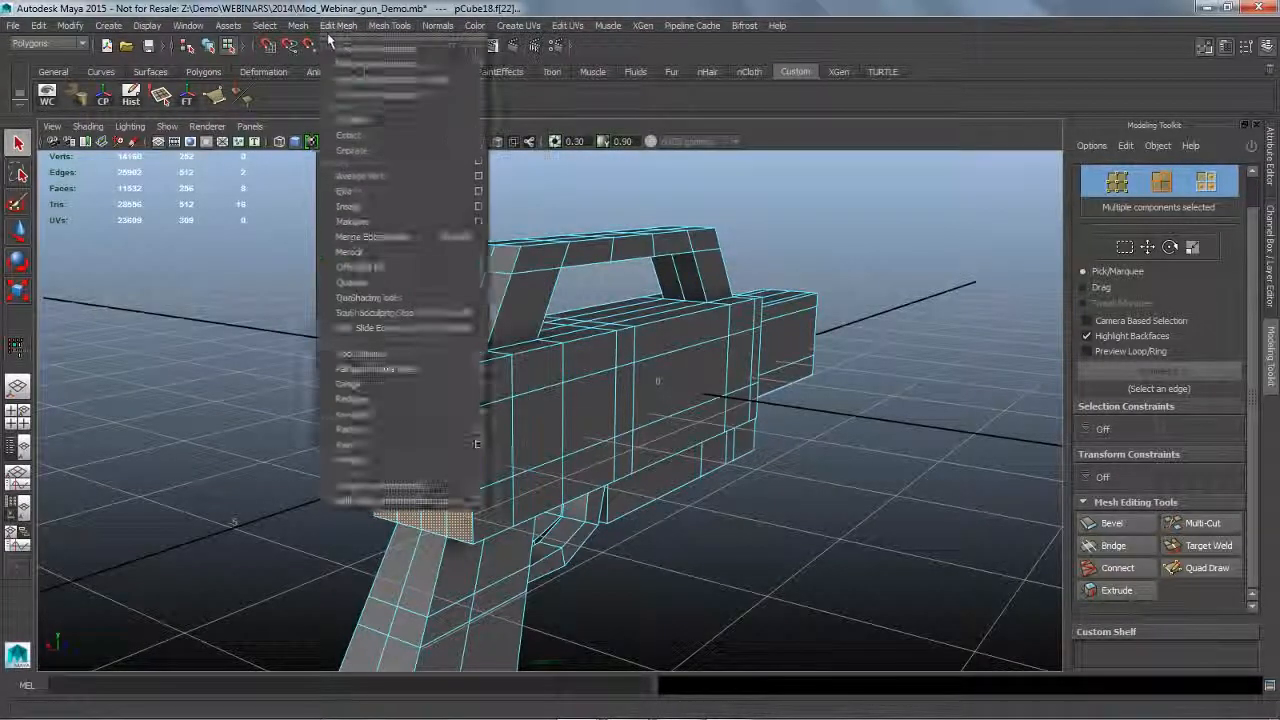
mouse_move(303, 38)
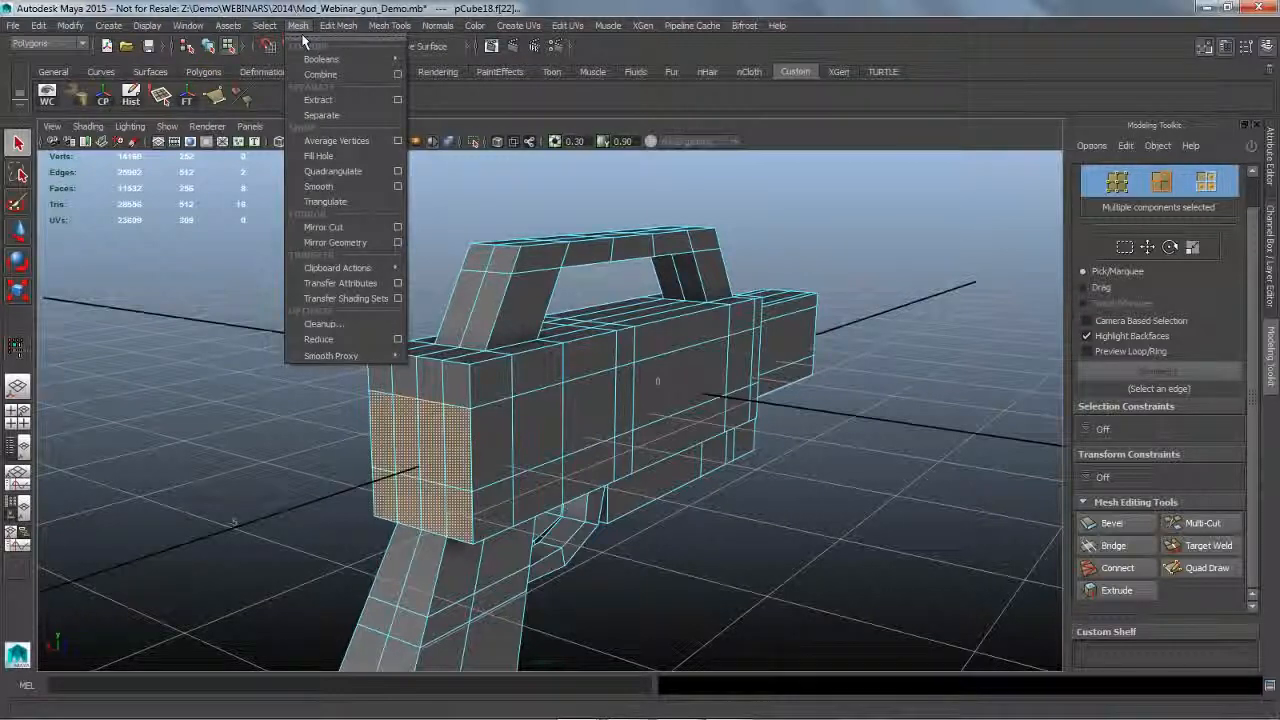
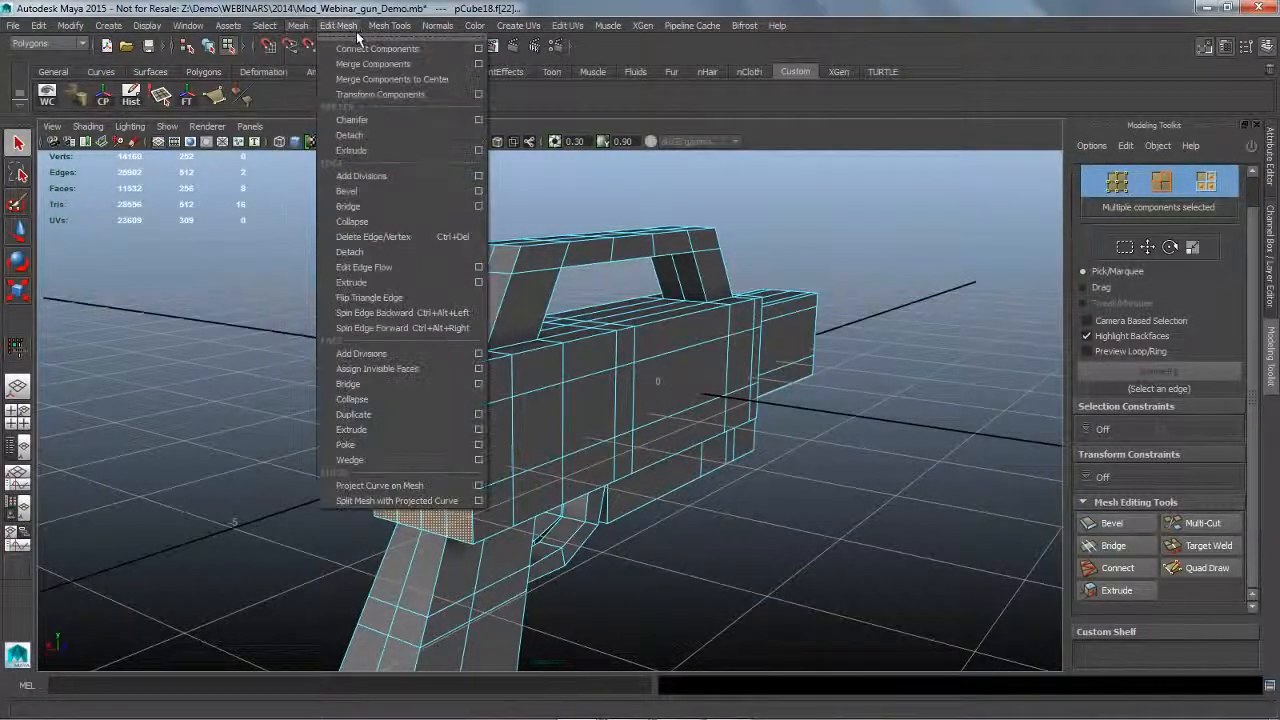
left_click(424, 456)
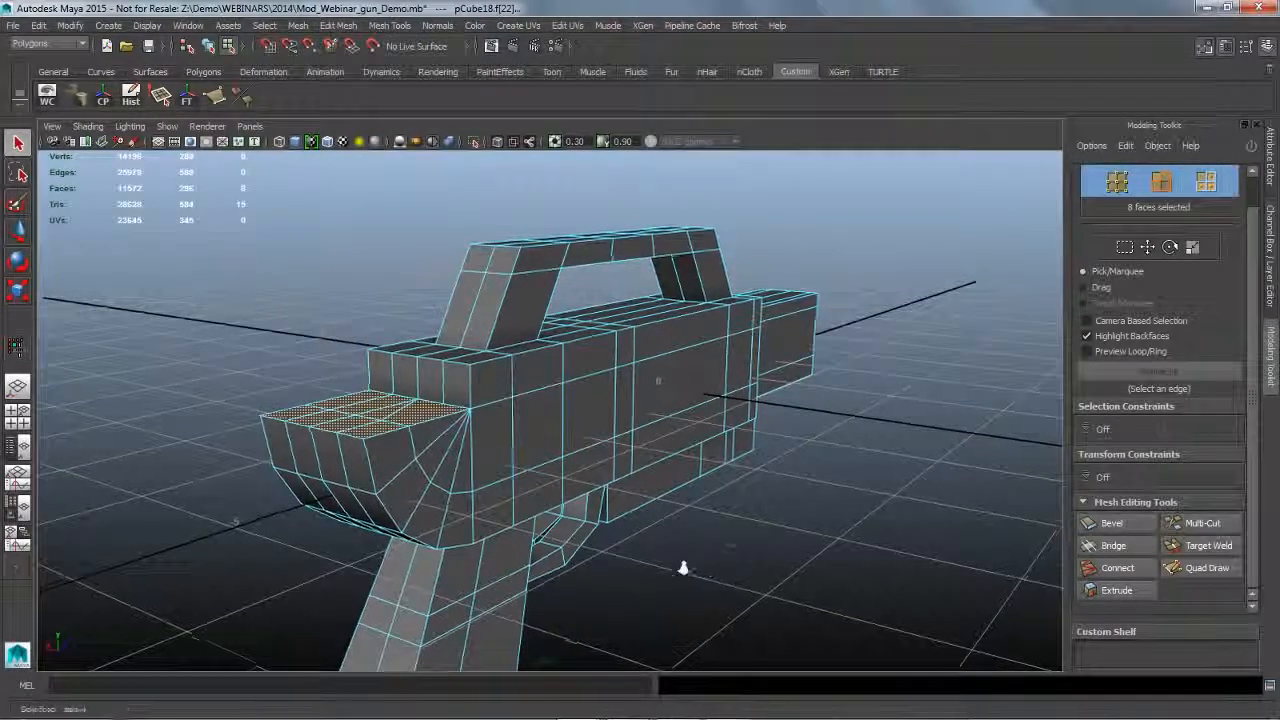
left_click_drag(686, 560, 646, 563, "alt")
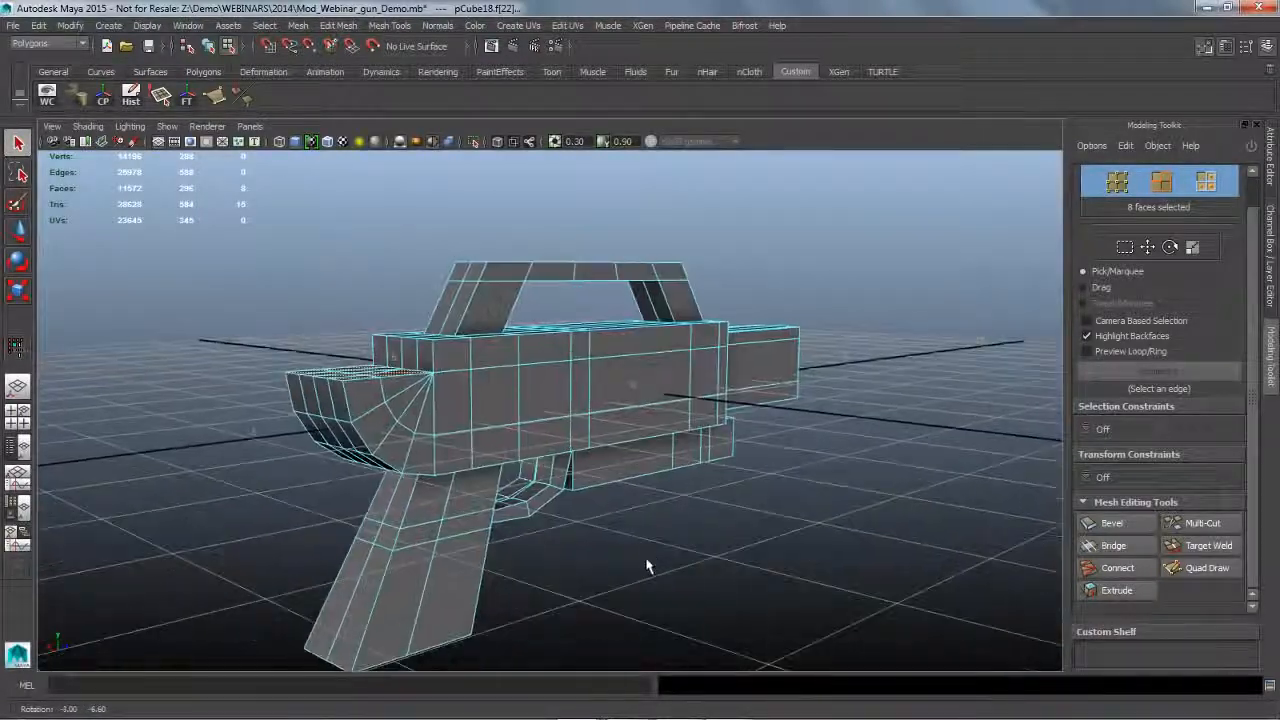
Show the wedge's construction settings and reduce its Wedge Angle to 83.125.
left_click(1270, 247)
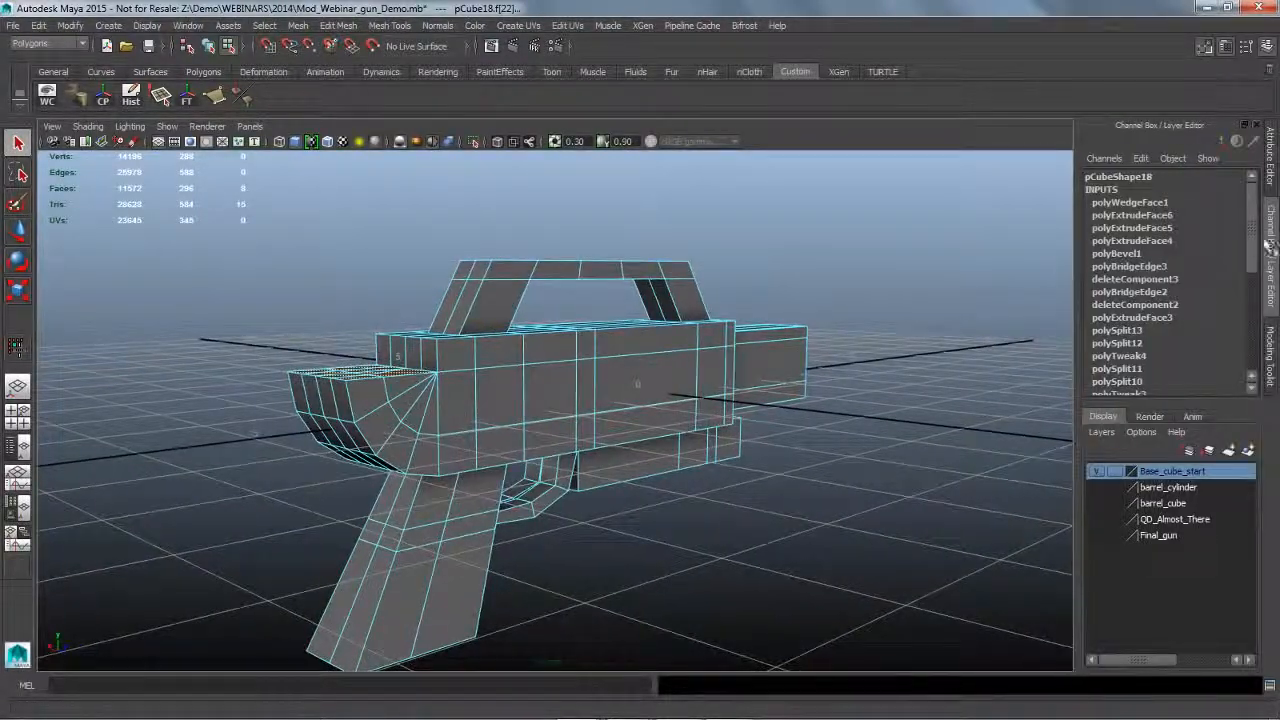
left_click(1160, 203)
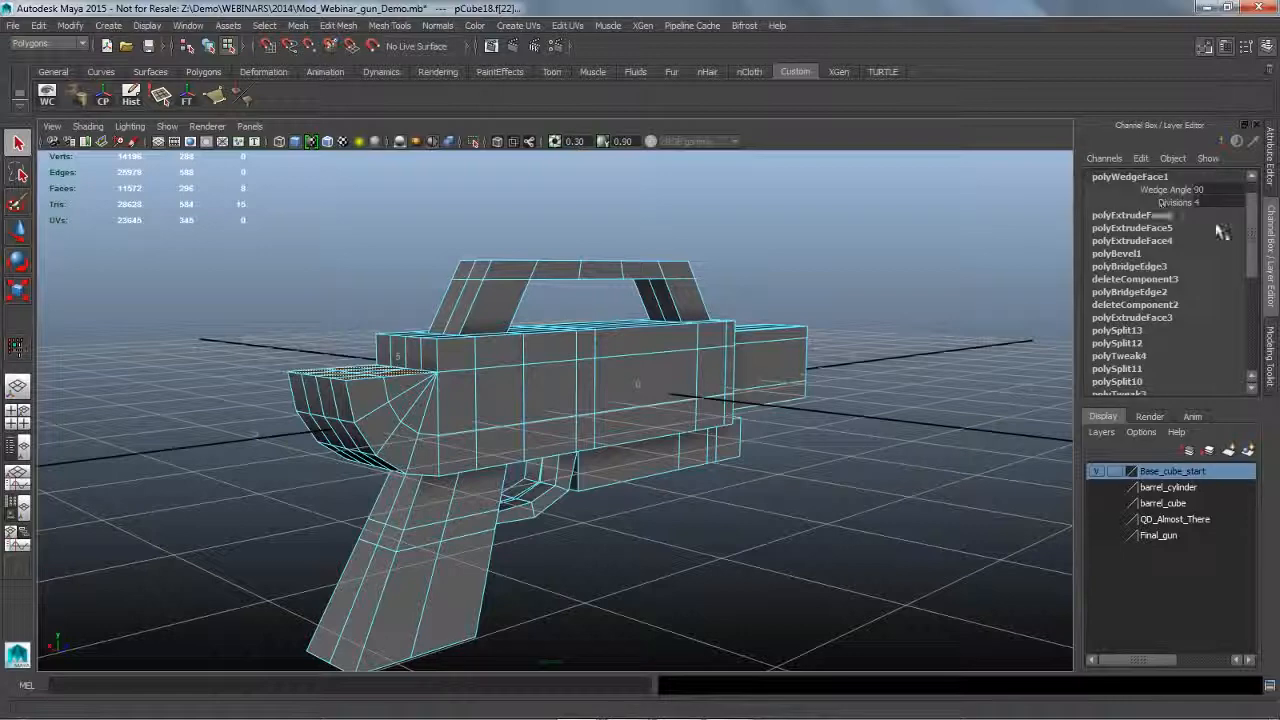
left_click(1165, 189)
middle_click_drag(902, 268, 876, 265)
left_click_drag(975, 450, 918, 461, "alt")
middle_click_drag(907, 284, 884, 279)
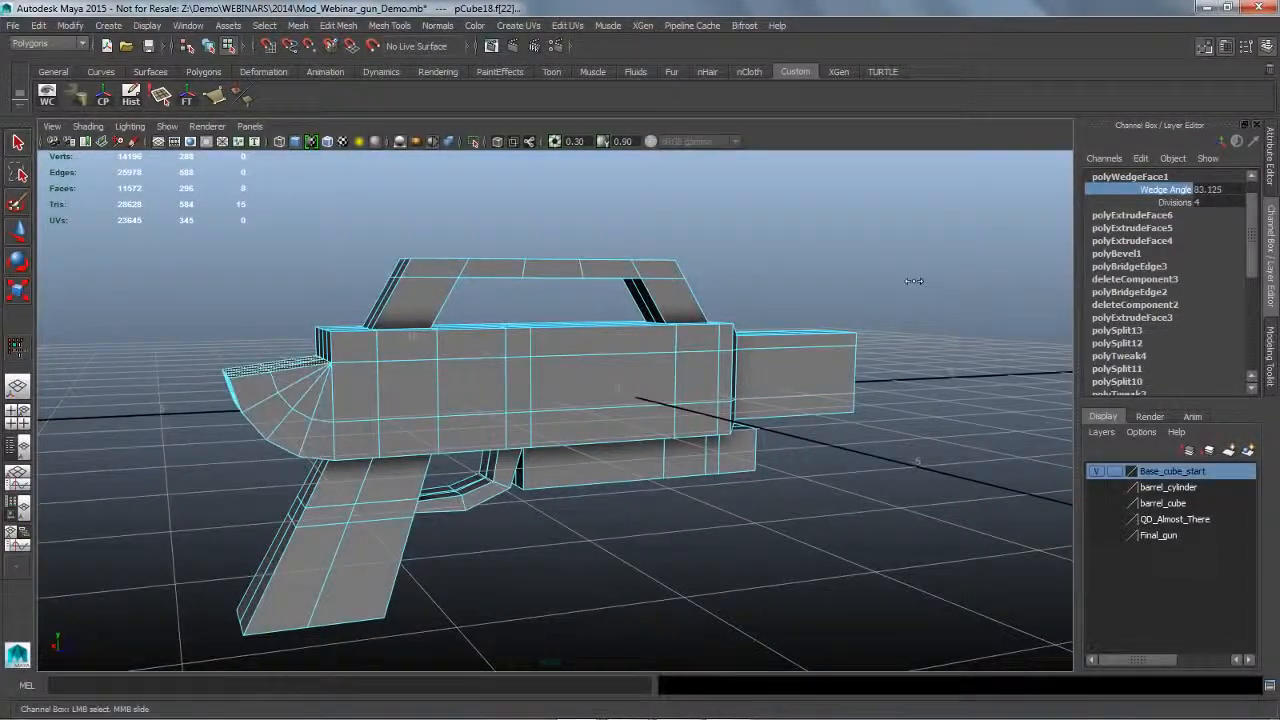
Undo the Wedge Angle changes.
left_click_drag(913, 281, 928, 308, "alt")
key("z")
key("z")
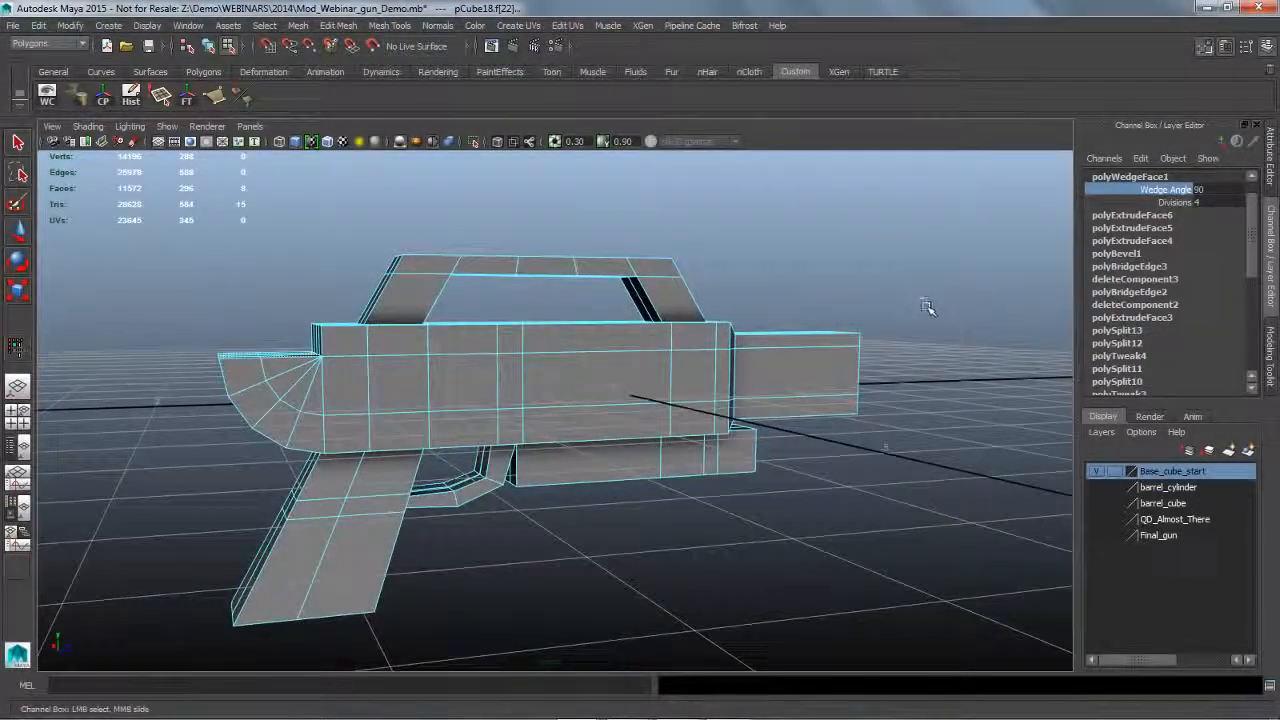
left_click(926, 304)
key("z")
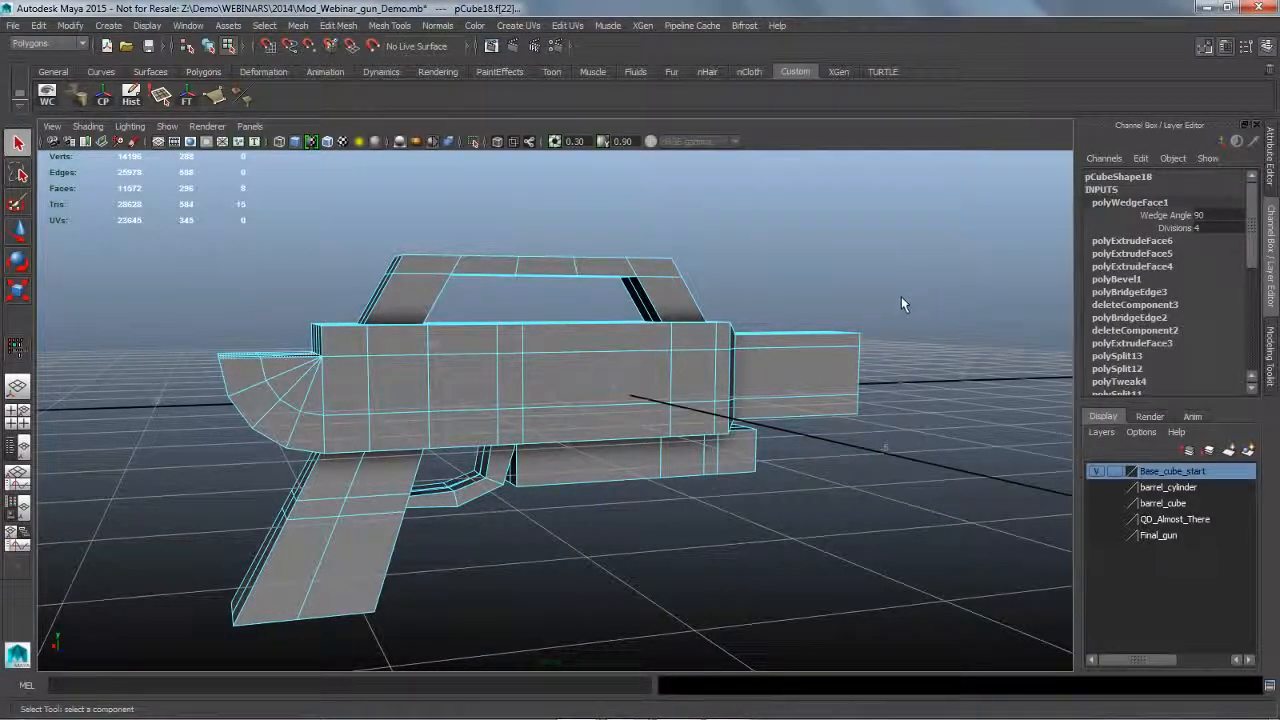
Set the wedge's Wedge Angle to 83.125 and its Divisions to 2.
left_click(1170, 215)
middle_click_drag(965, 273, 937, 277)
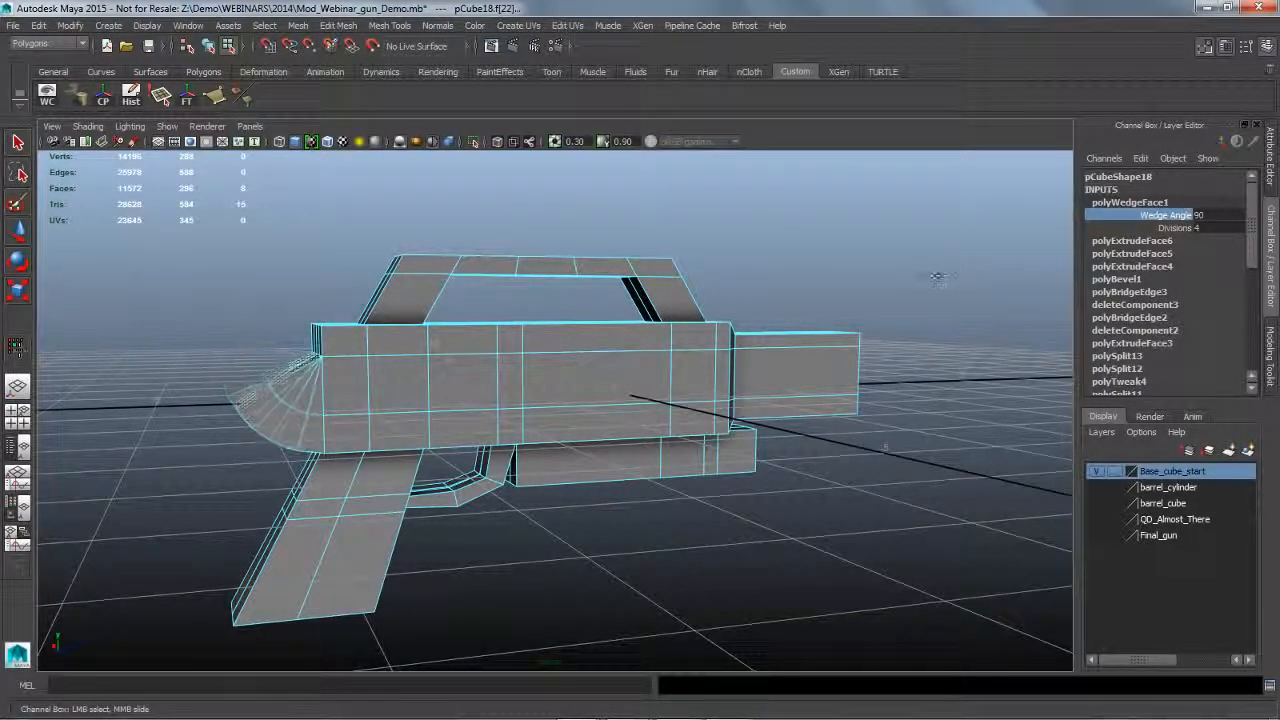
left_click(1176, 228)
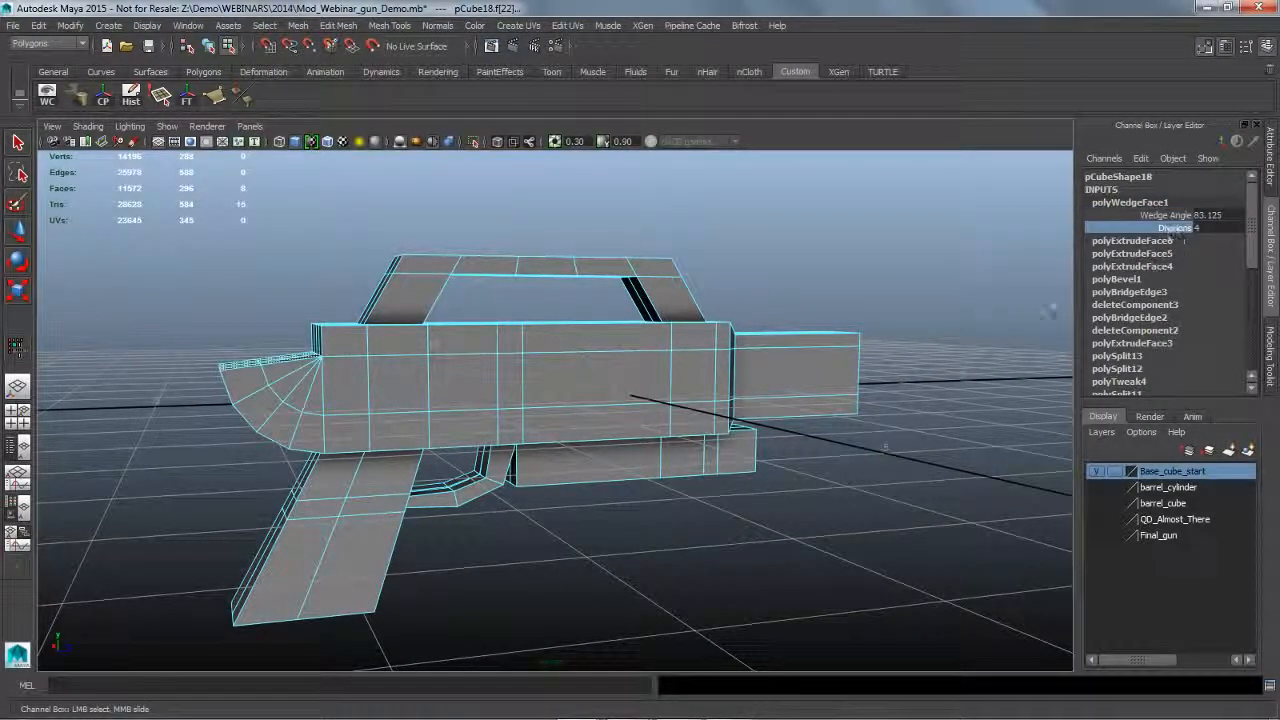
middle_click_drag(962, 298, 995, 293)
left_click_drag(988, 293, 959, 303, "alt")
middle_click_drag(976, 294, 923, 296)
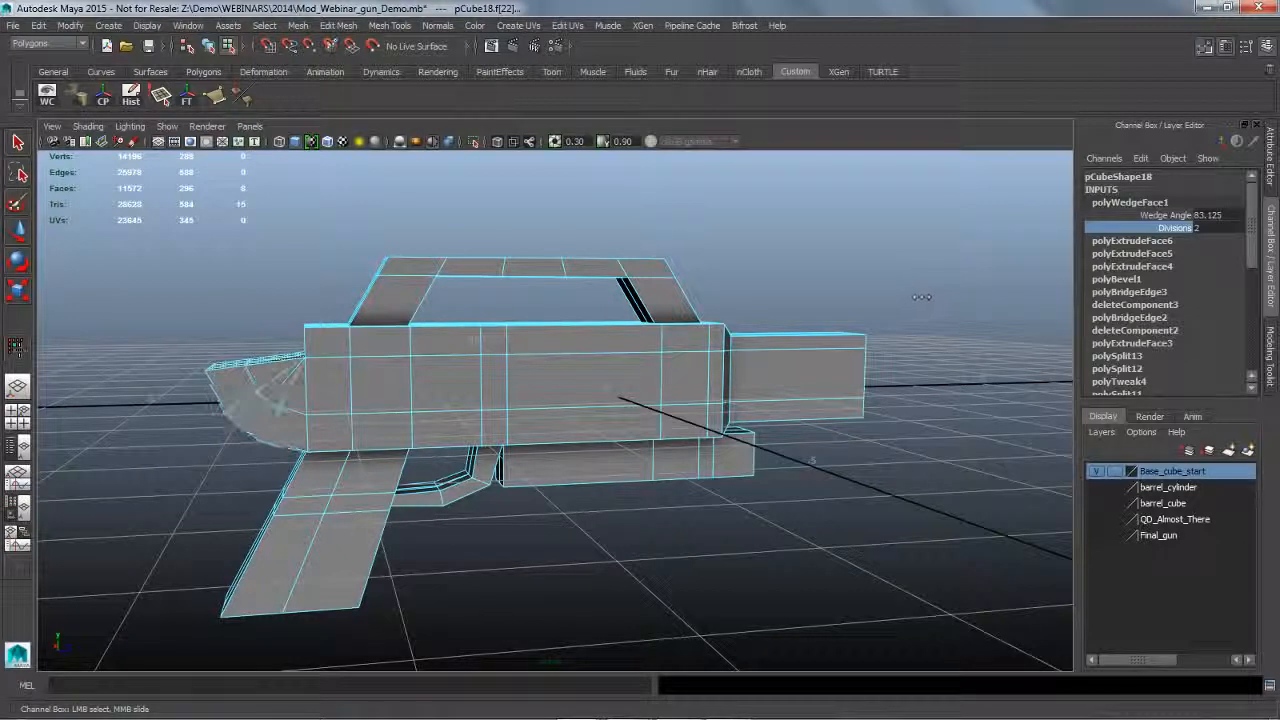
Set the wedge's Divisions to 3 and its Wedge Angle to 90, and clear the face selection.
double_click(1226, 215)
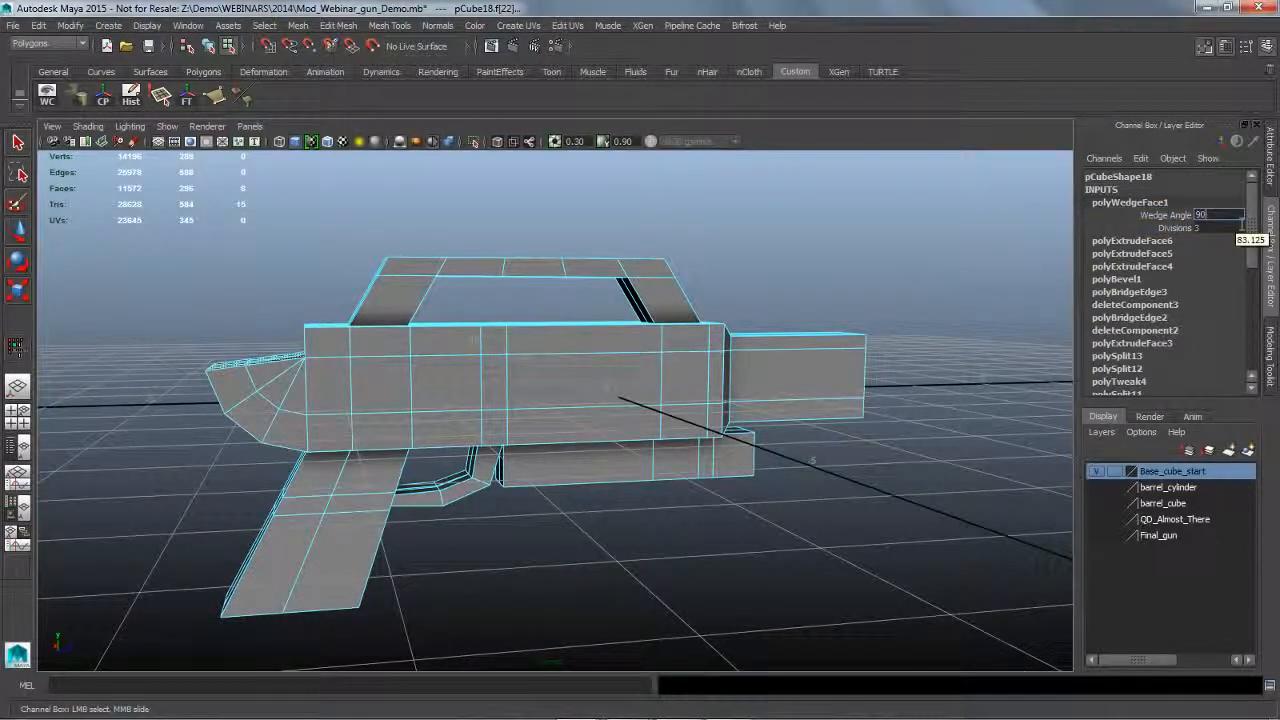
key("Return")
left_click(680, 262)
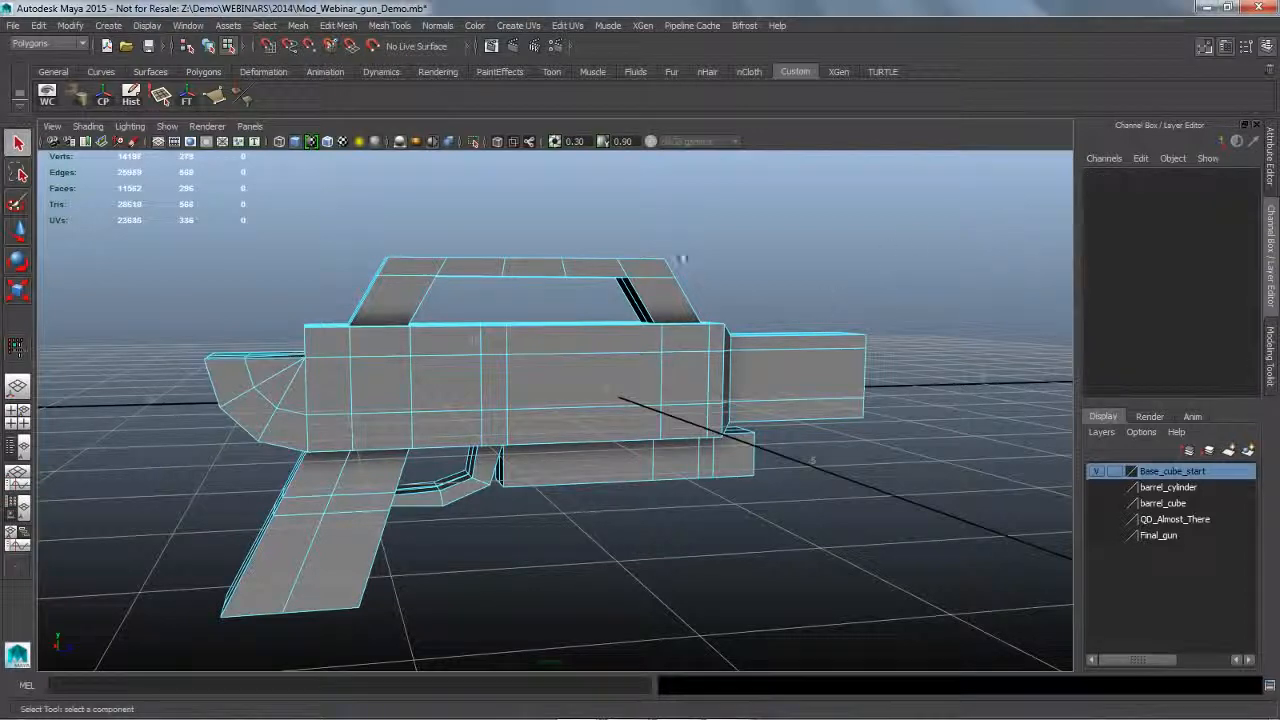
Return to object selection mode and select the whole gun mesh.
left_click(208, 46)
left_click_drag(566, 277, 512, 321, "alt")
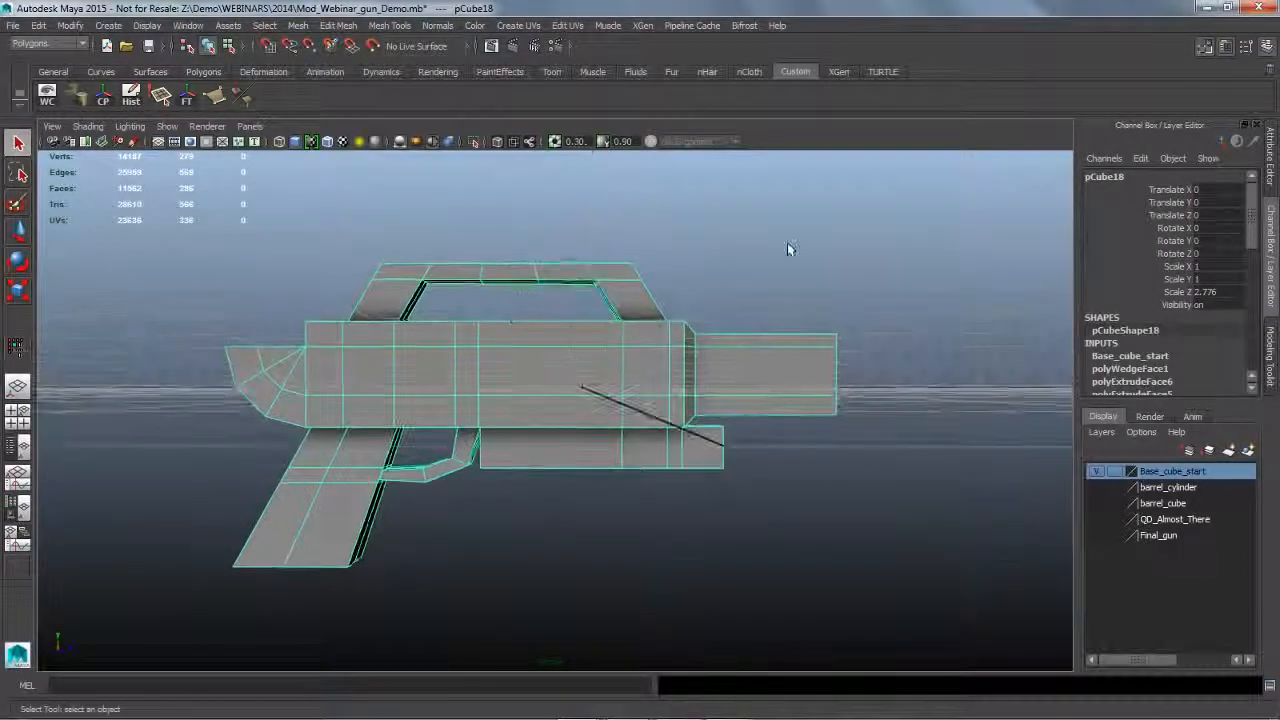
left_click(787, 249)
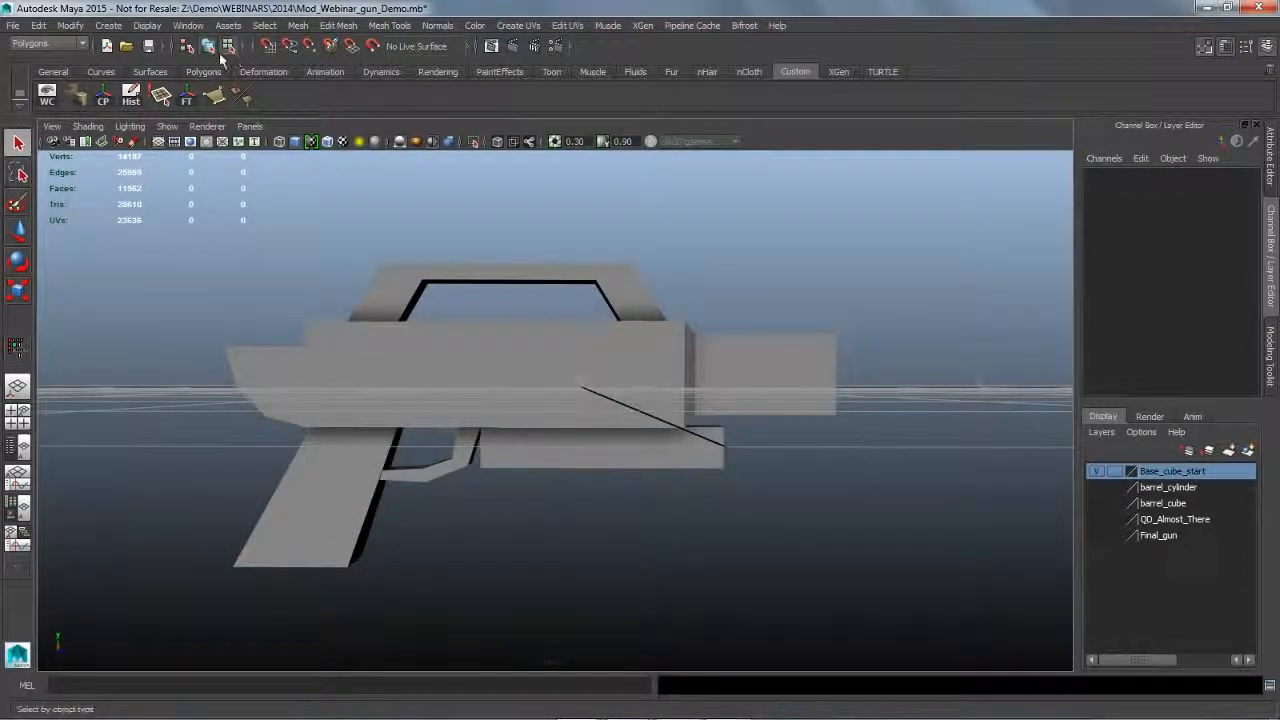
left_click(576, 368)
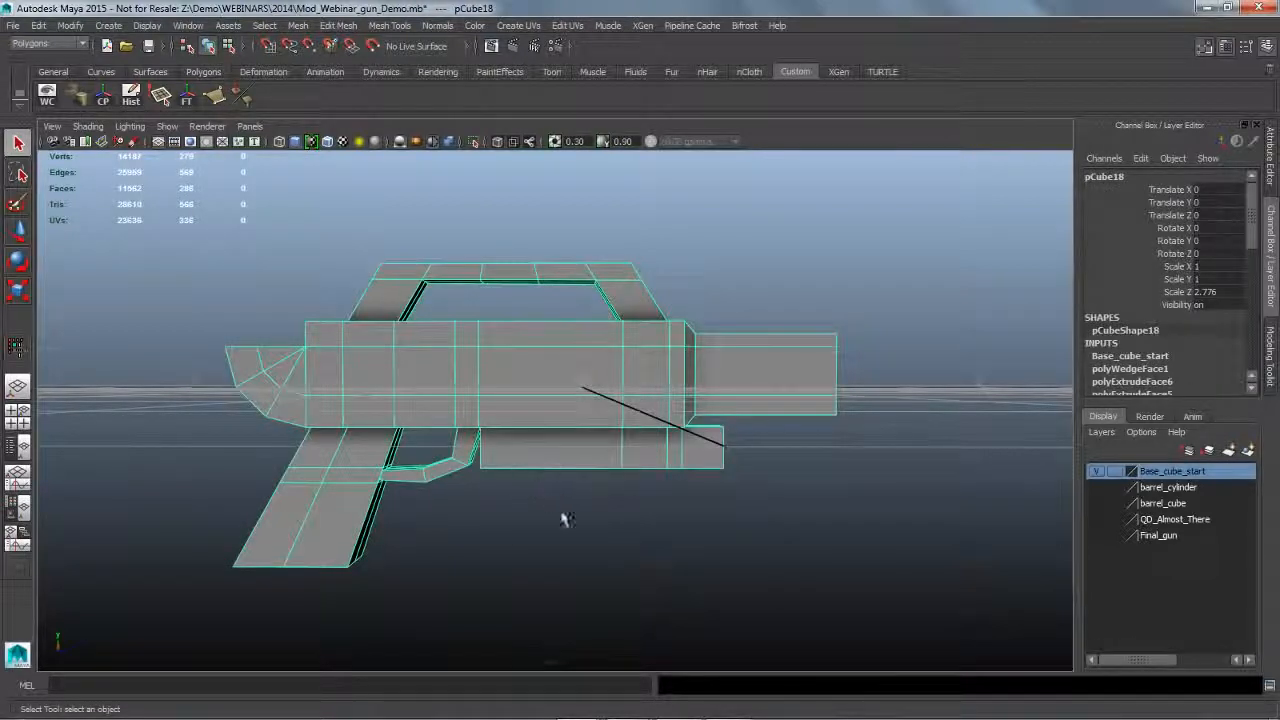
left_click_drag(566, 519, 703, 503, "alt")
Insert seven evenly spaced vertical edge loops around the barrel with Multi-Cut, working from the muzzle back towards the gun body.
left_click(1269, 382)
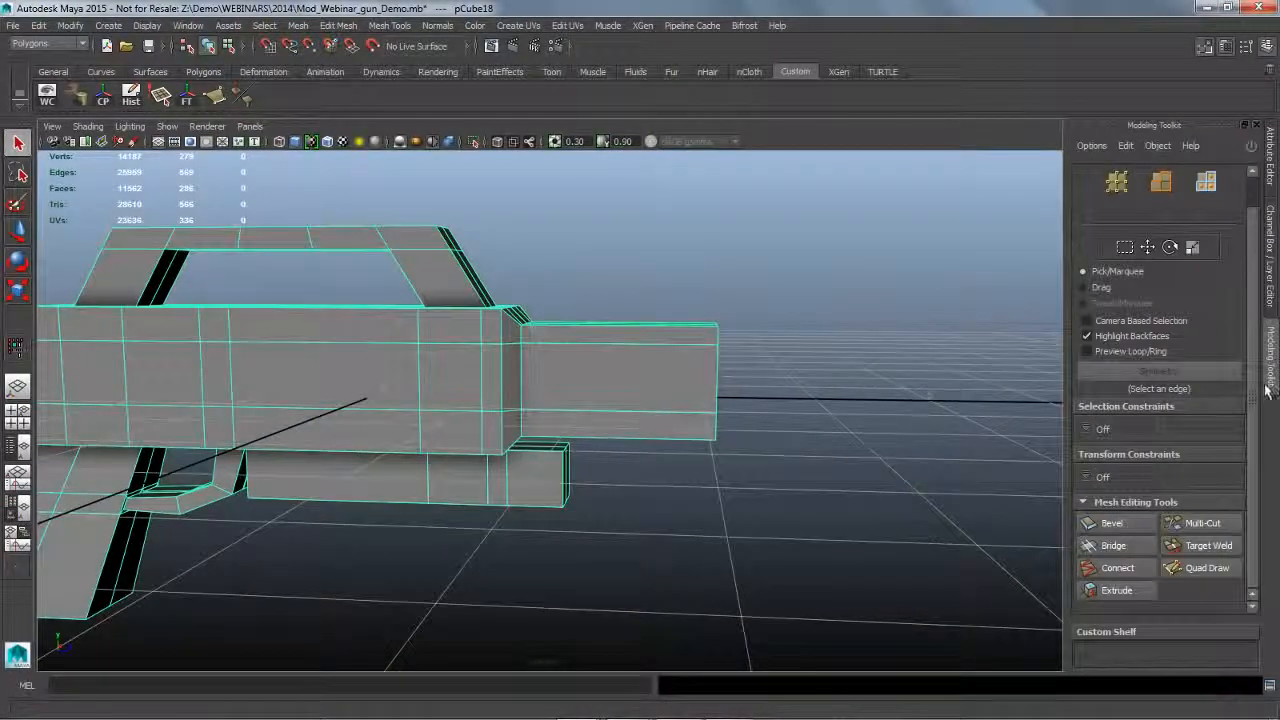
left_click(1200, 523)
left_click_drag(737, 509, 702, 368, "alt")
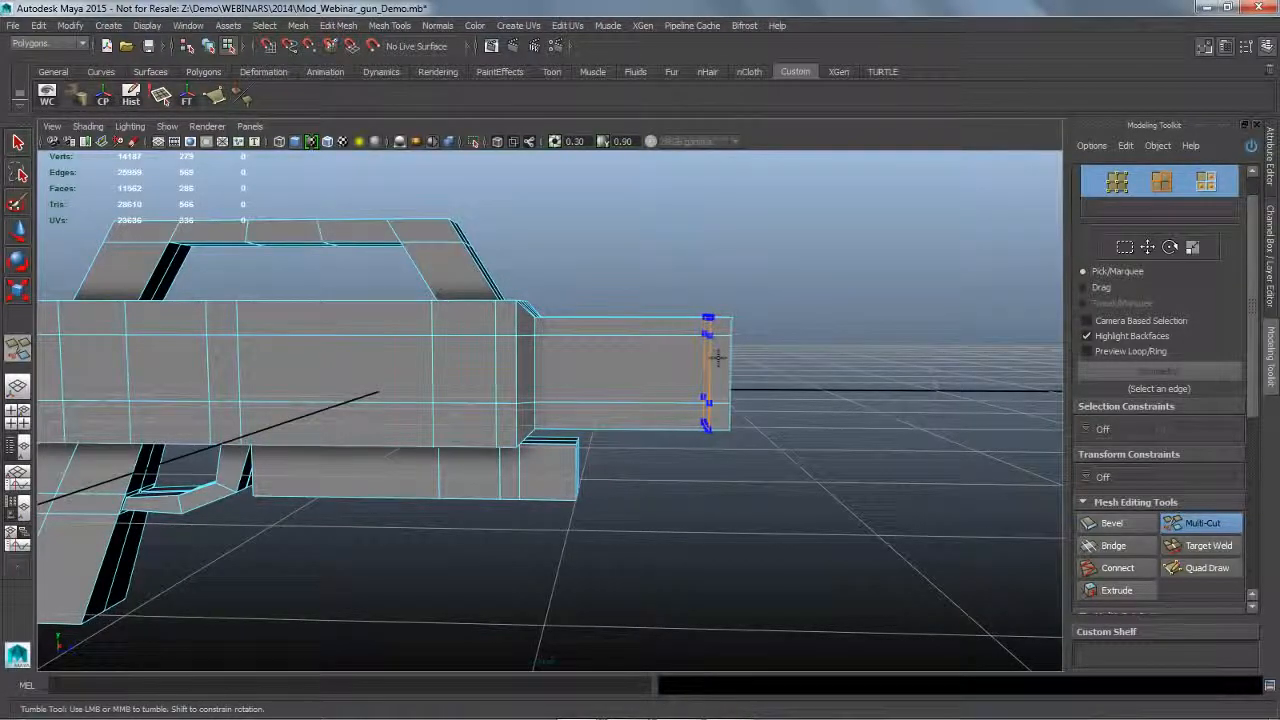
left_click(720, 358, "ctrl")
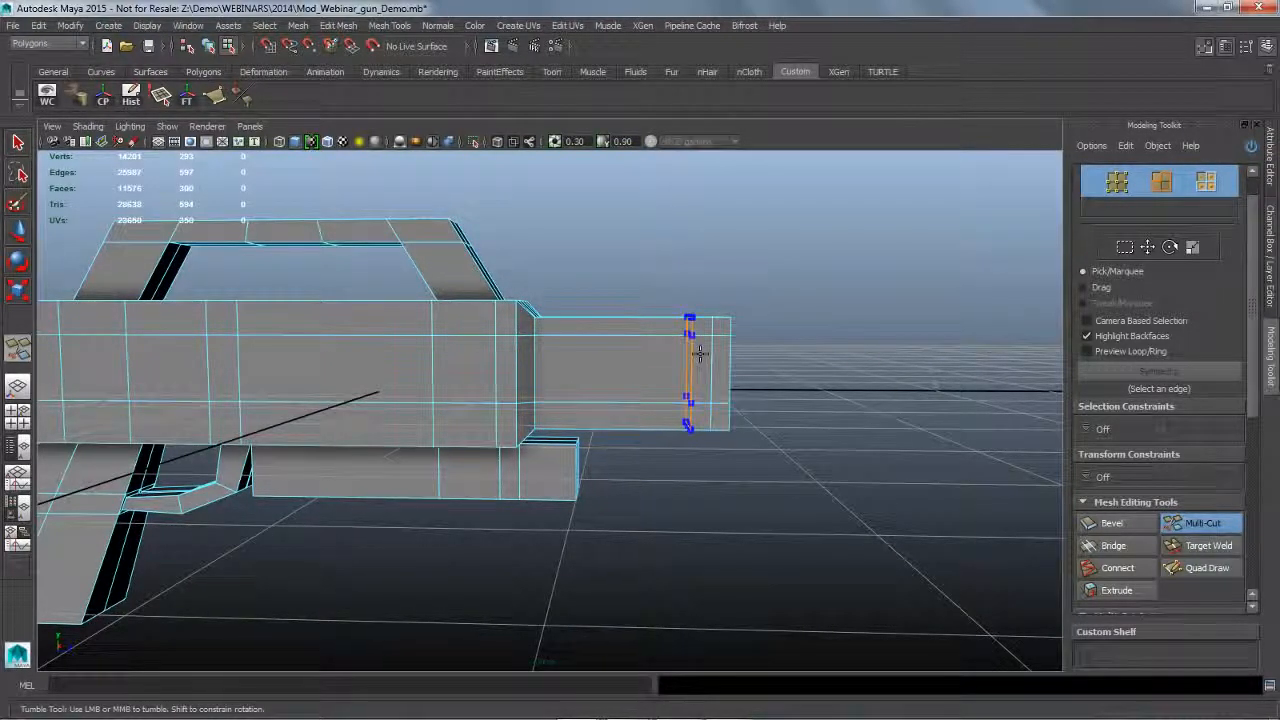
left_click(696, 354, "ctrl")
left_click(679, 351, "ctrl")
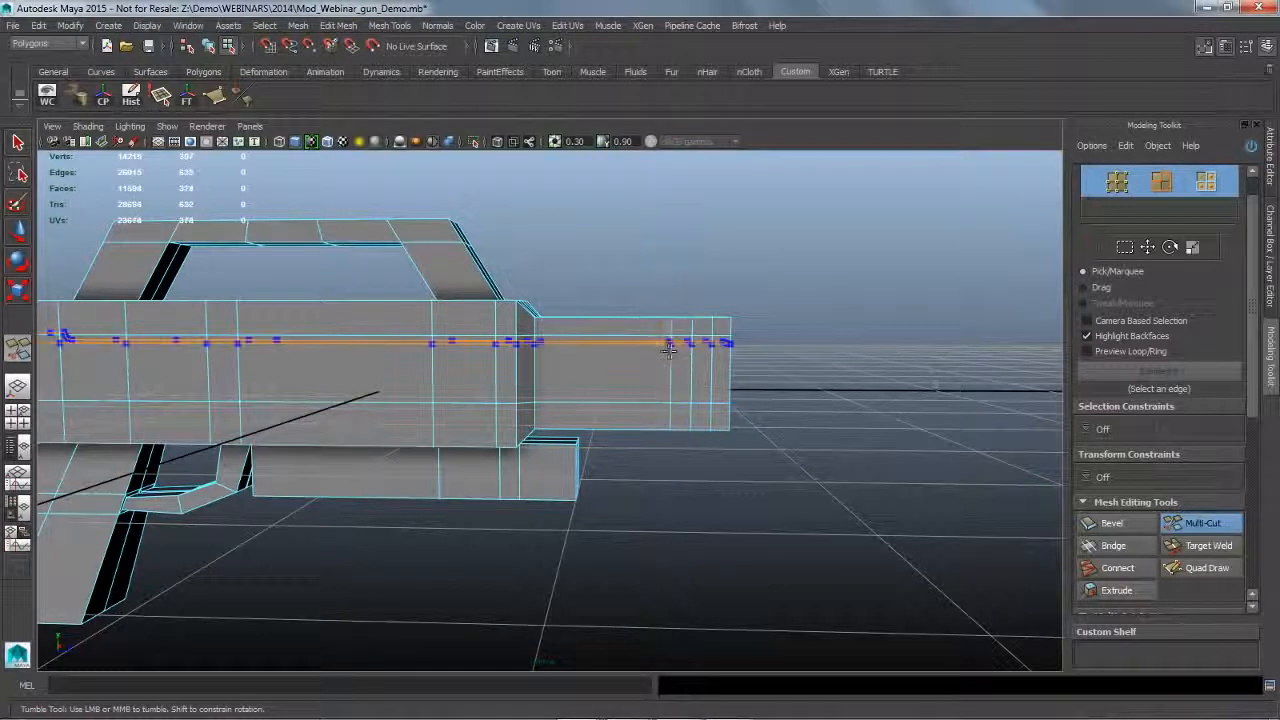
left_click(658, 350, "ctrl")
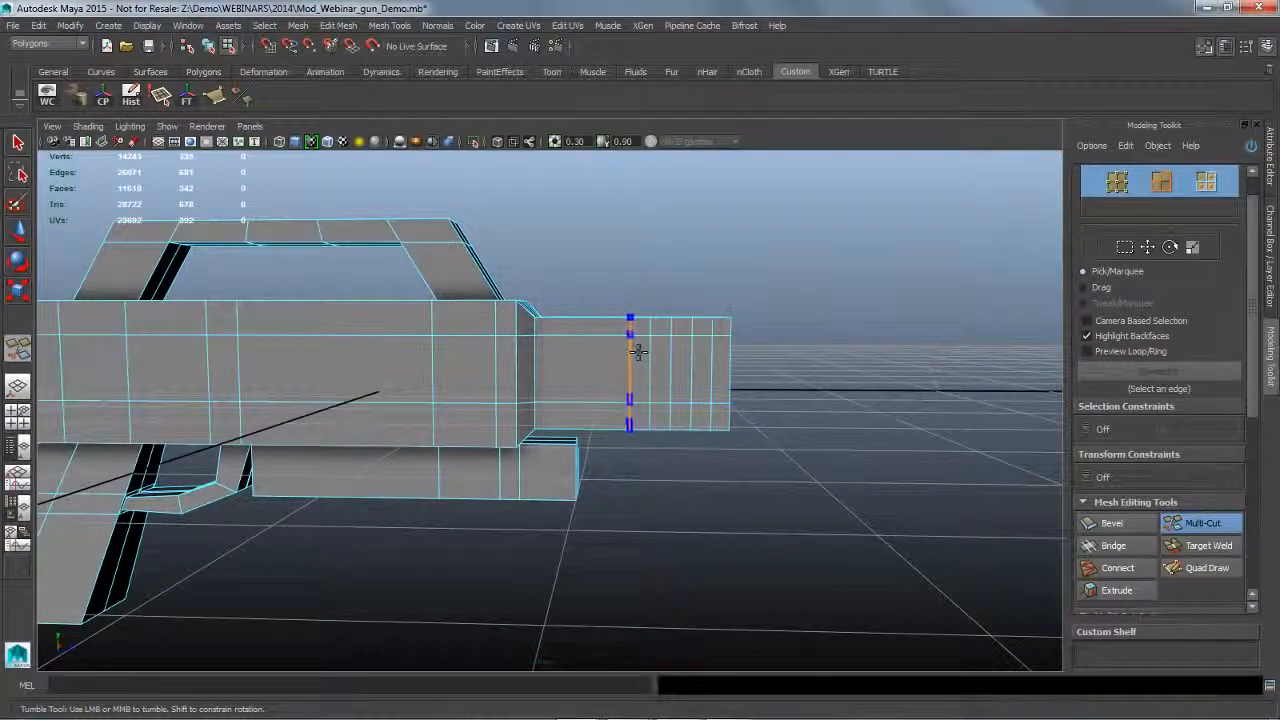
left_click(635, 348, "ctrl")
left_click(616, 347, "ctrl")
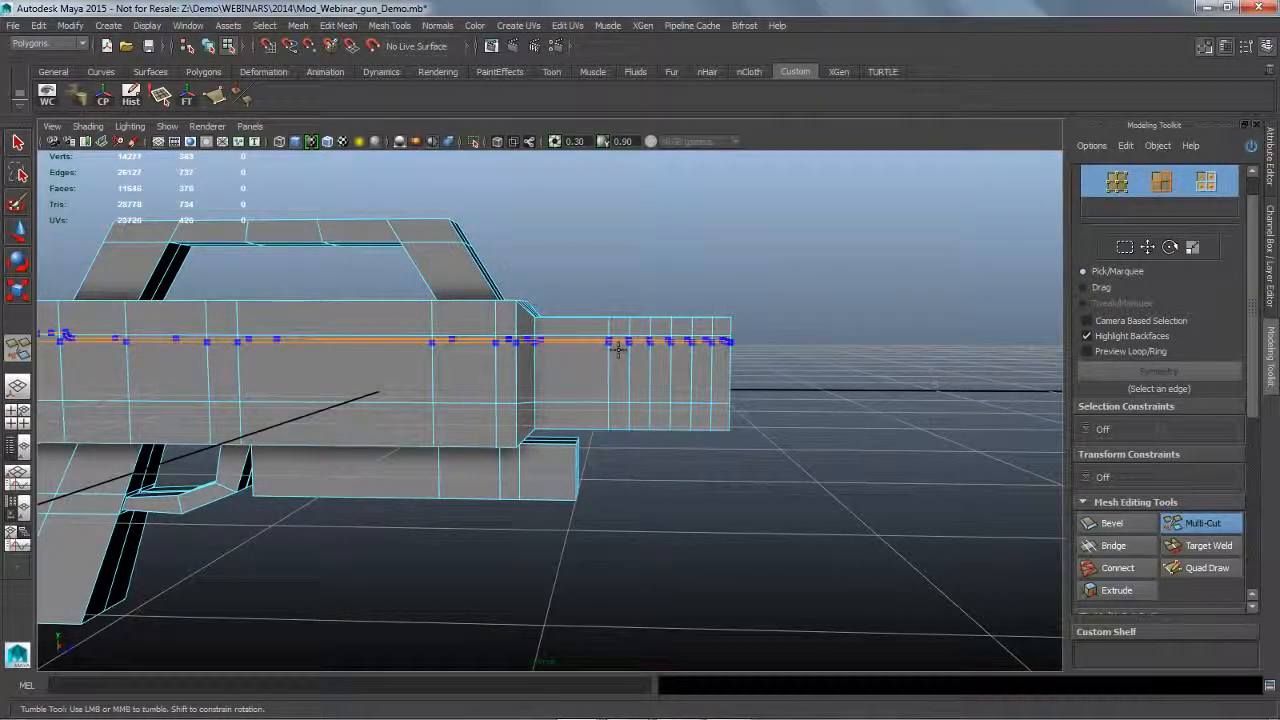
left_click(593, 345, "ctrl")
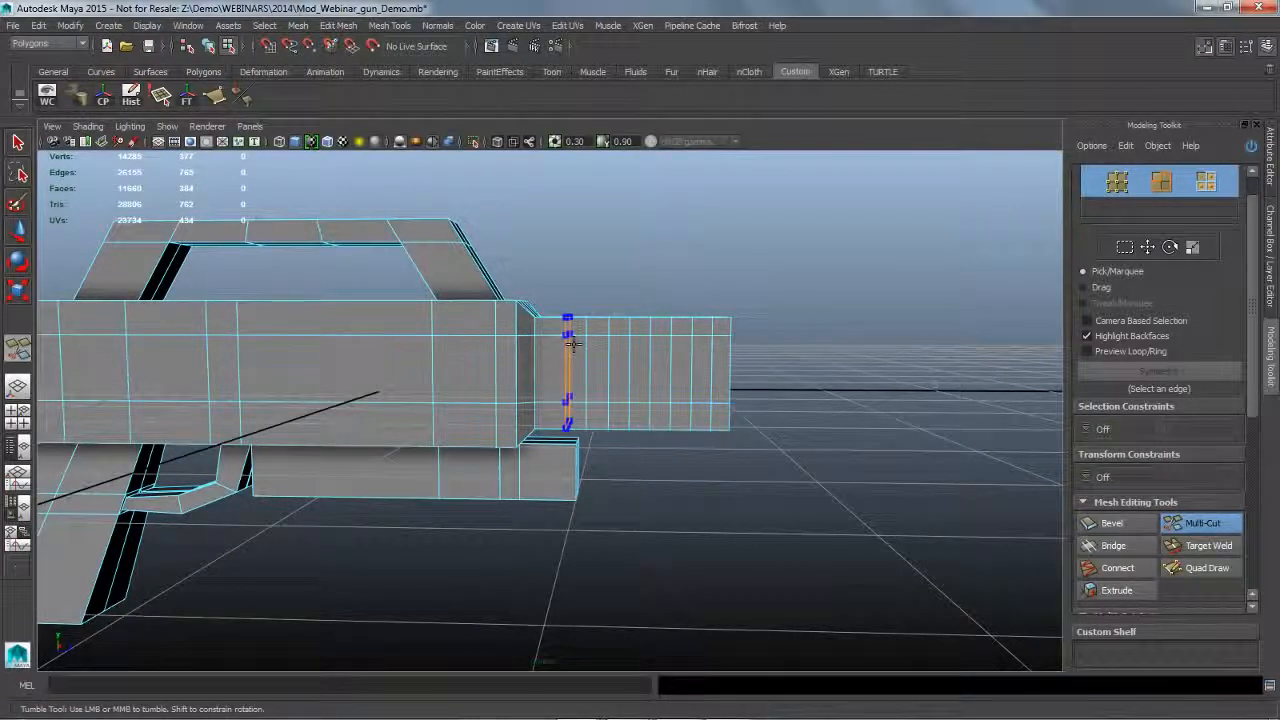
Insert one vertical edge loop at the base of the gun's barrel block and three horizontal edge loops along it with Multi-Cut.
left_click(553, 341, "ctrl")
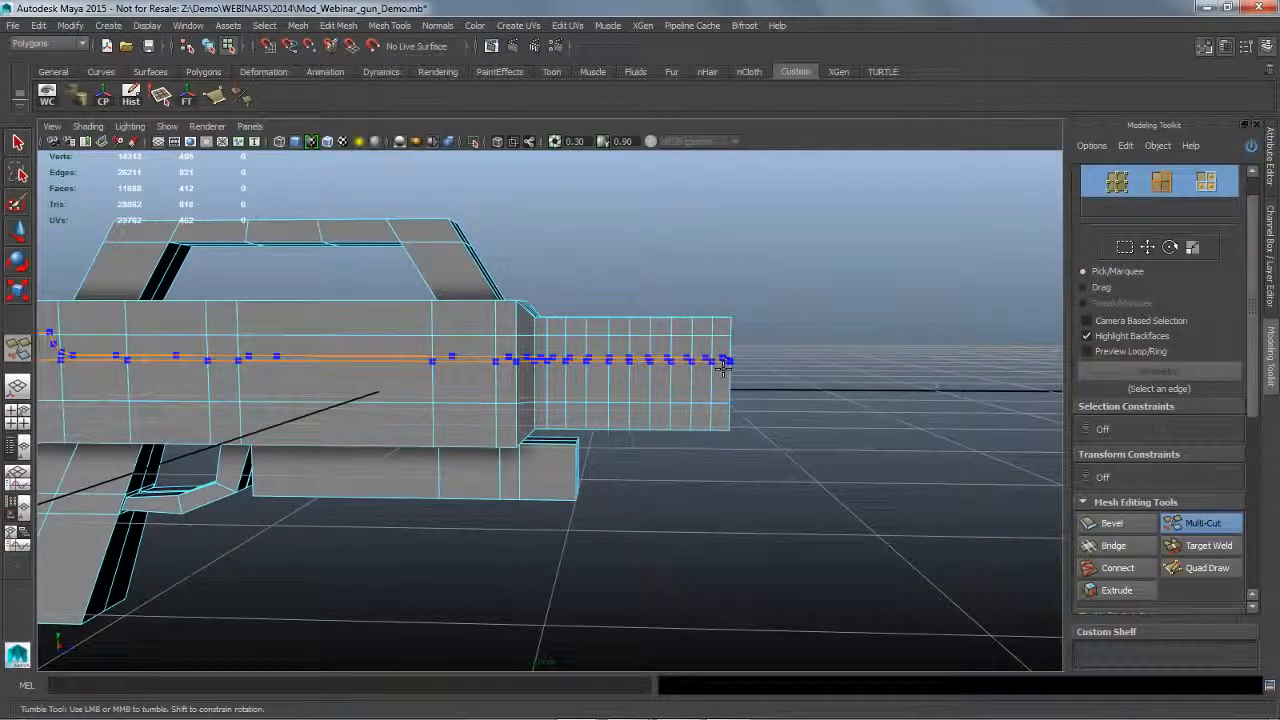
left_click(722, 366, "ctrl")
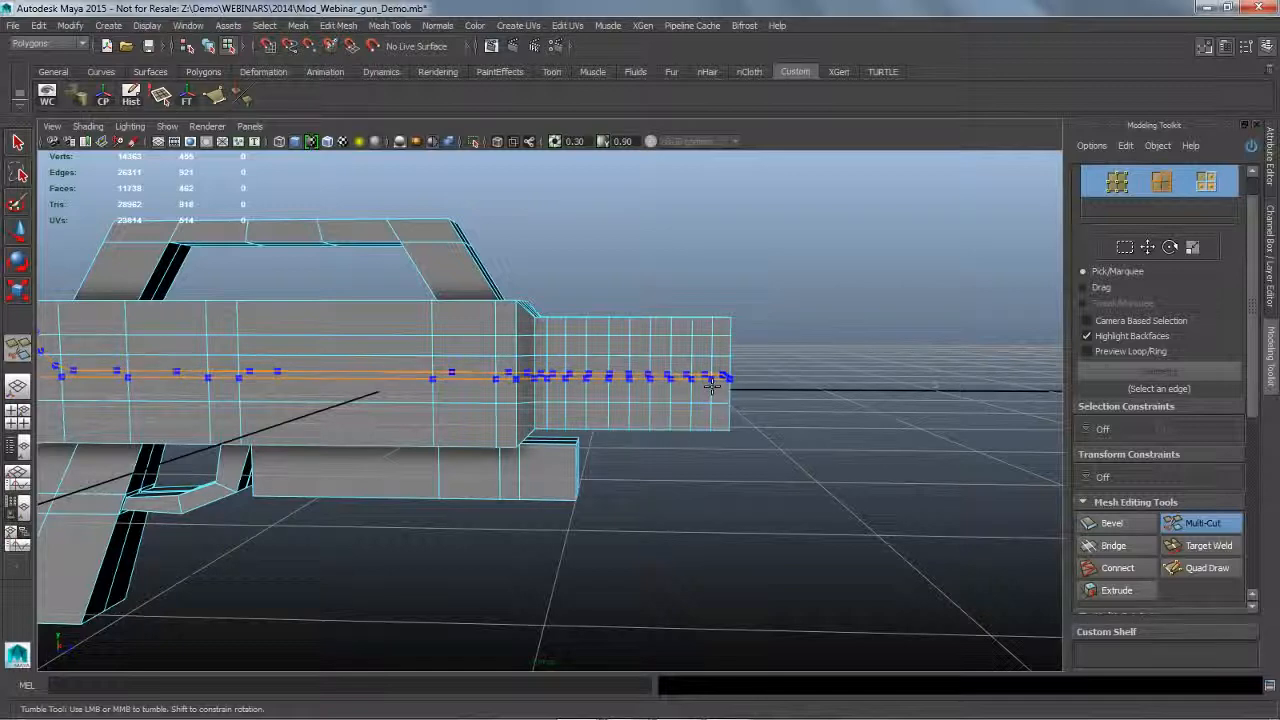
left_click(712, 378, "ctrl")
left_click(704, 425, "ctrl")
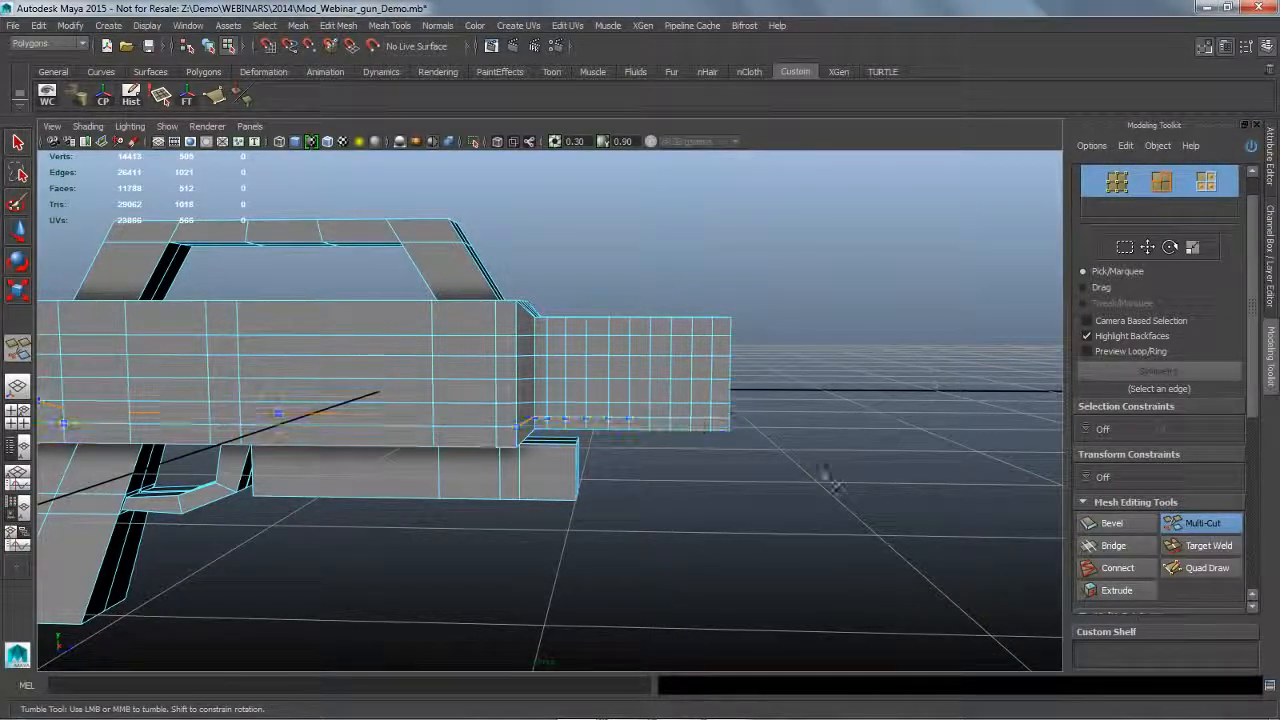
right_click_drag(832, 490, 822, 503, "alt")
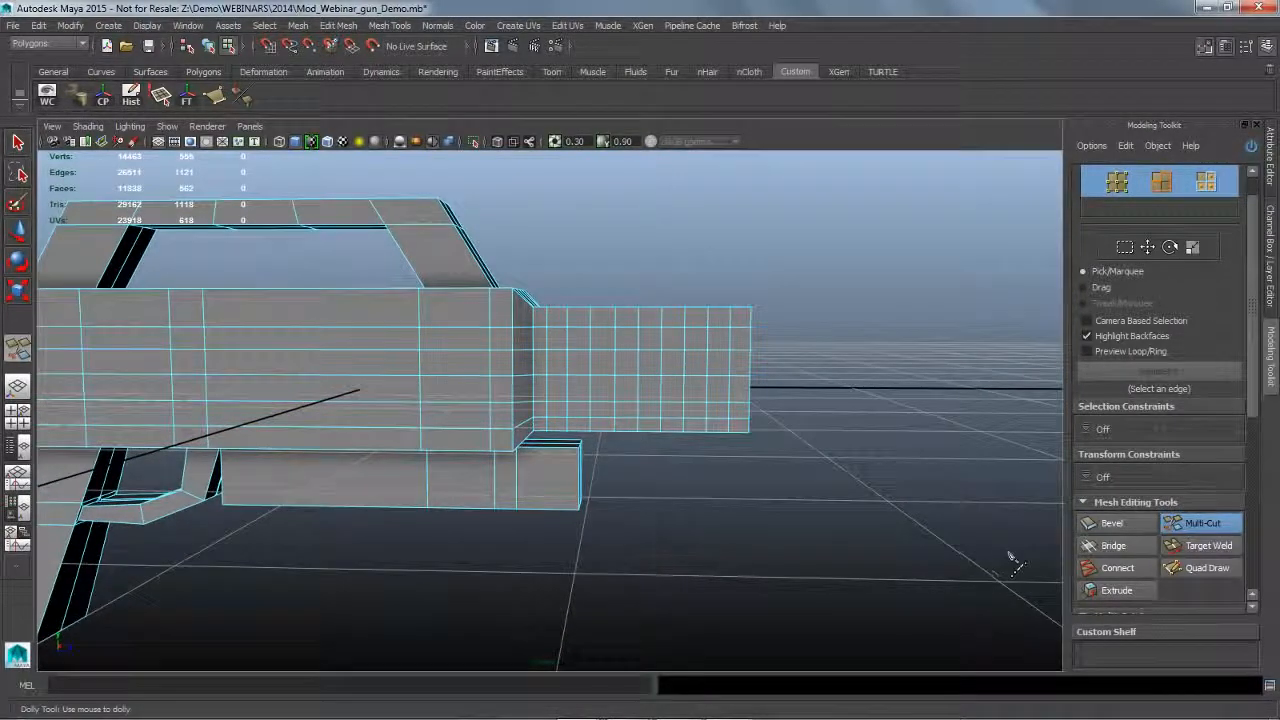
left_click(22, 144)
Even out the spacing of the horizontal edge loops on the barrel block with the Slide Edge tool.
right_click_drag(622, 484, 658, 498, "alt")
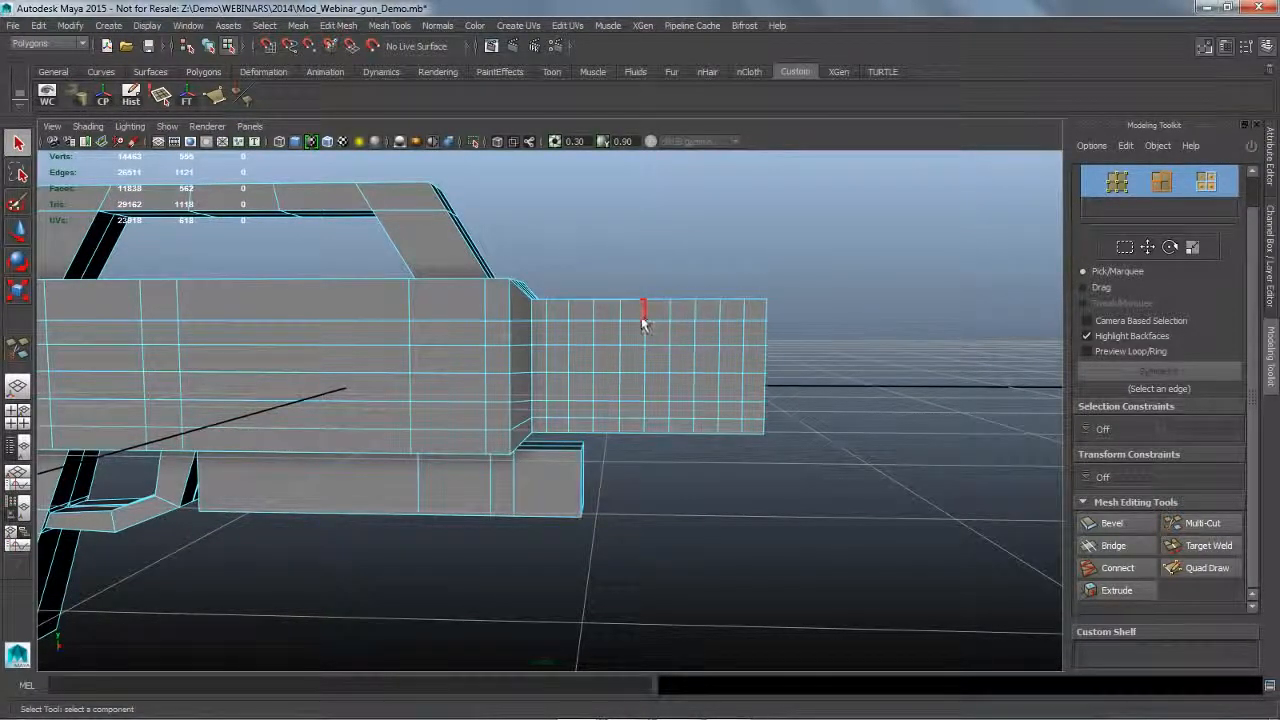
double_click(710, 403)
right_click_drag(711, 405, 710, 512, "shift")
mouse_move(837, 486)
middle_mouse_down()
mouse_move(863, 477)
mouse_move(820, 468)
middle_mouse_up()
double_click(739, 424)
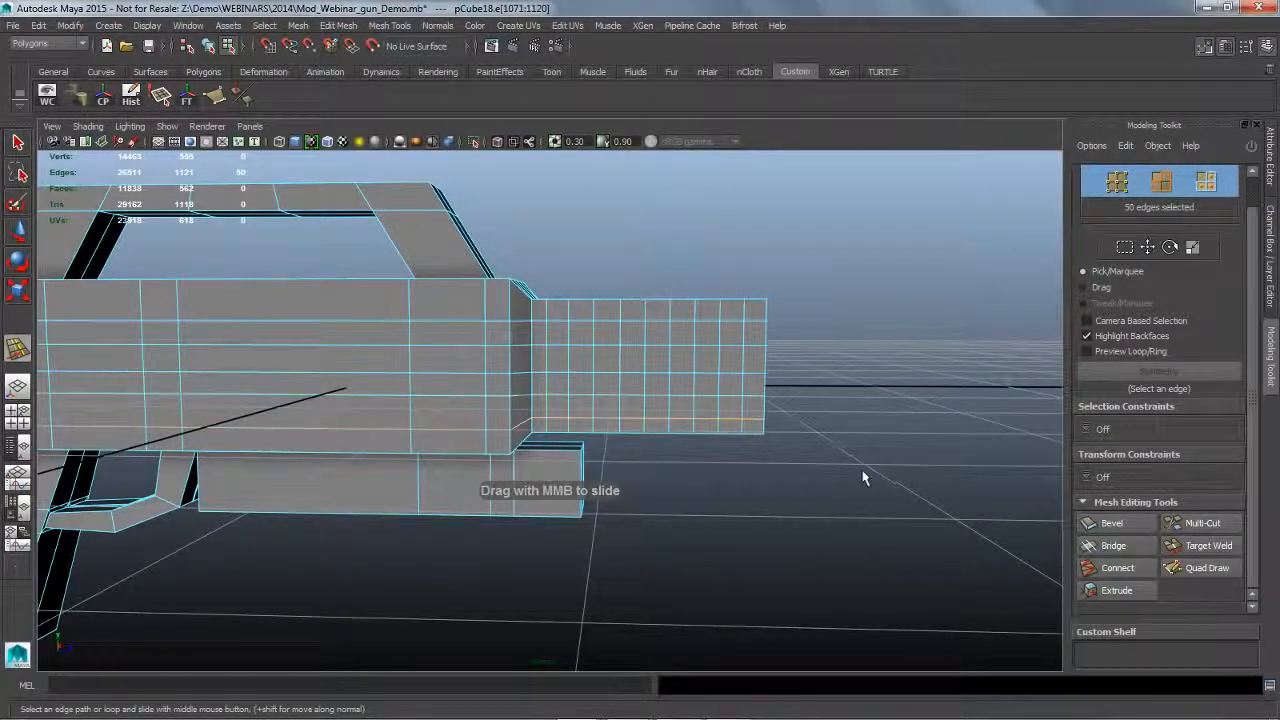
double_click(737, 373)
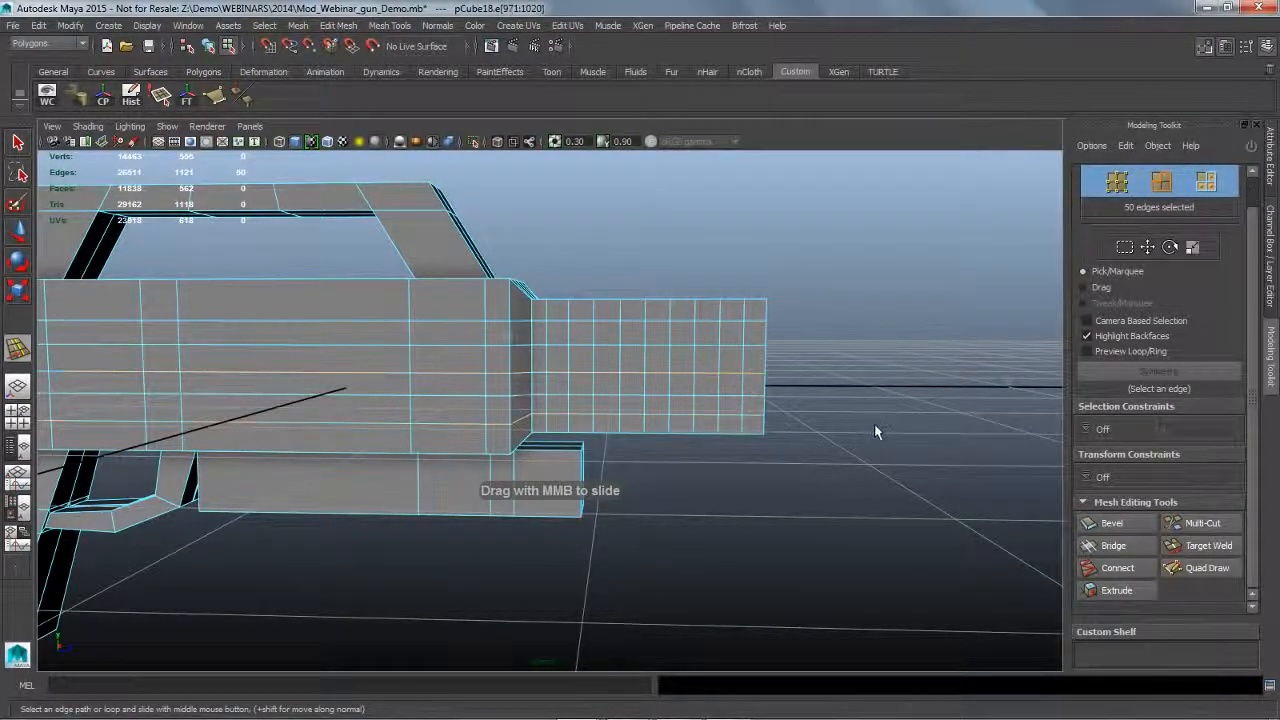
mouse_move(887, 424)
middle_mouse_down()
mouse_move(849, 420)
mouse_move(866, 421)
middle_mouse_up()
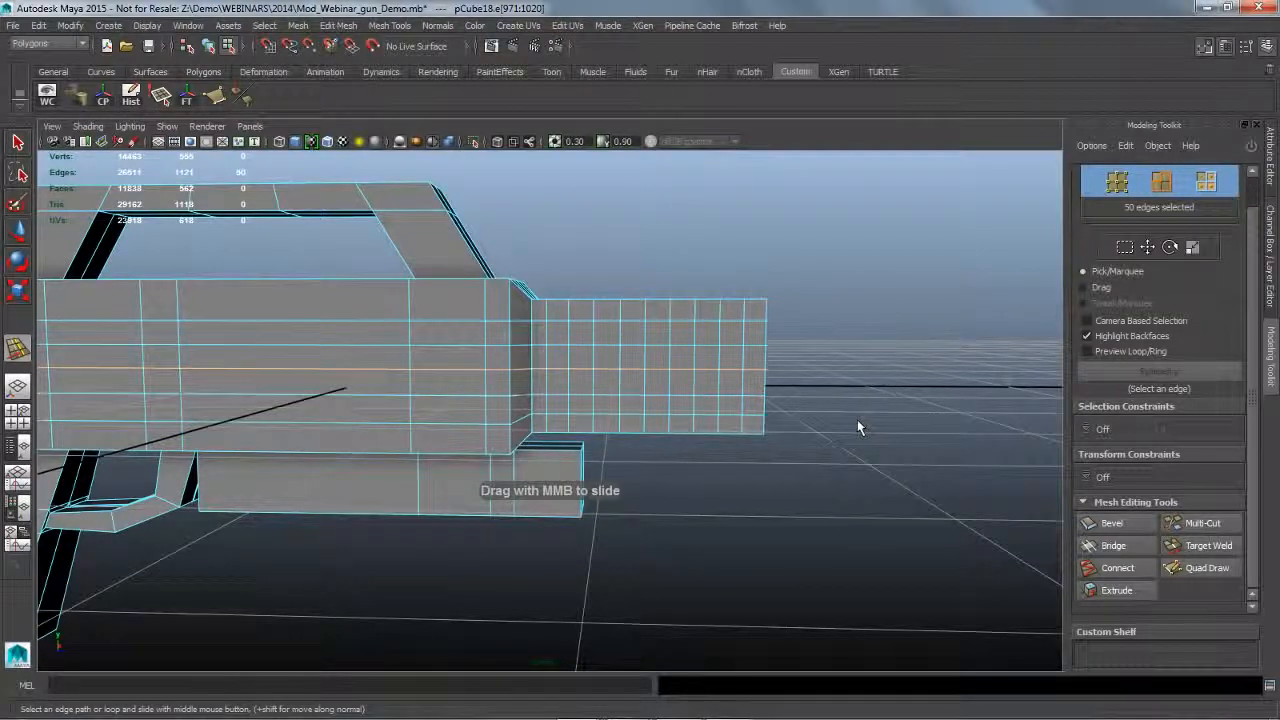
double_click(739, 401)
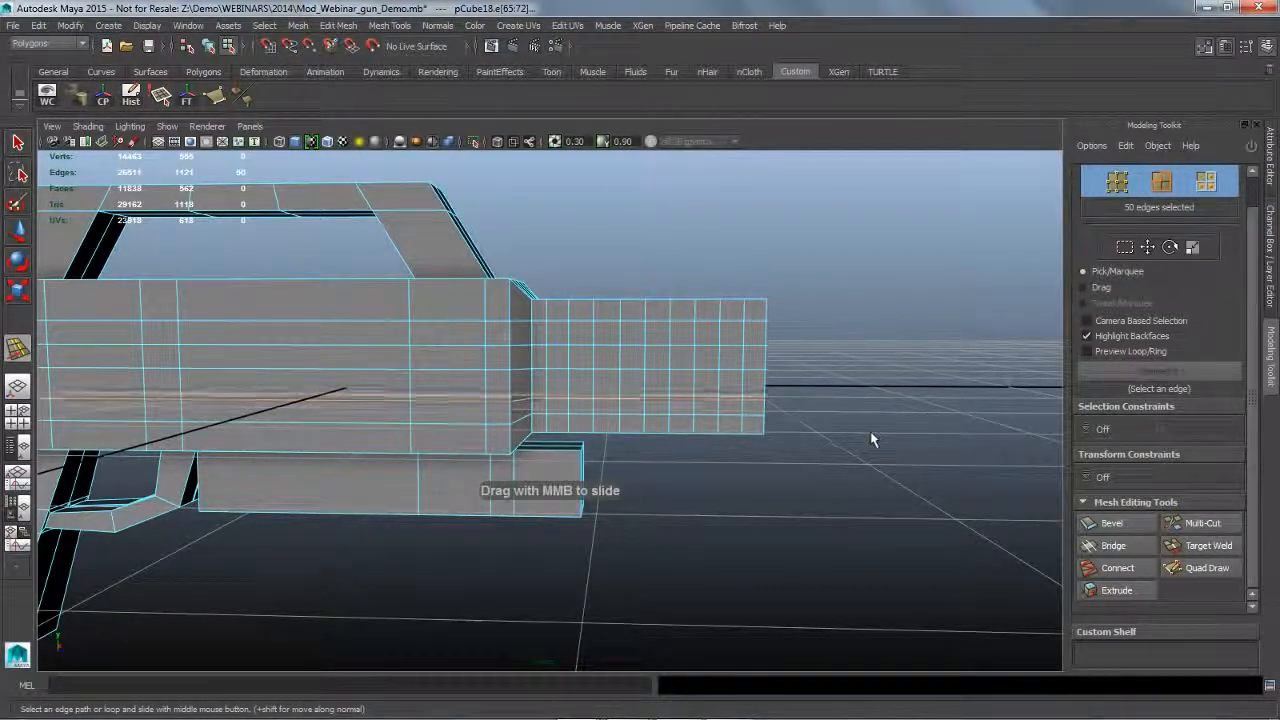
middle_click_drag(871, 433, 855, 432)
left_click_drag(855, 432, 877, 460, "alt")
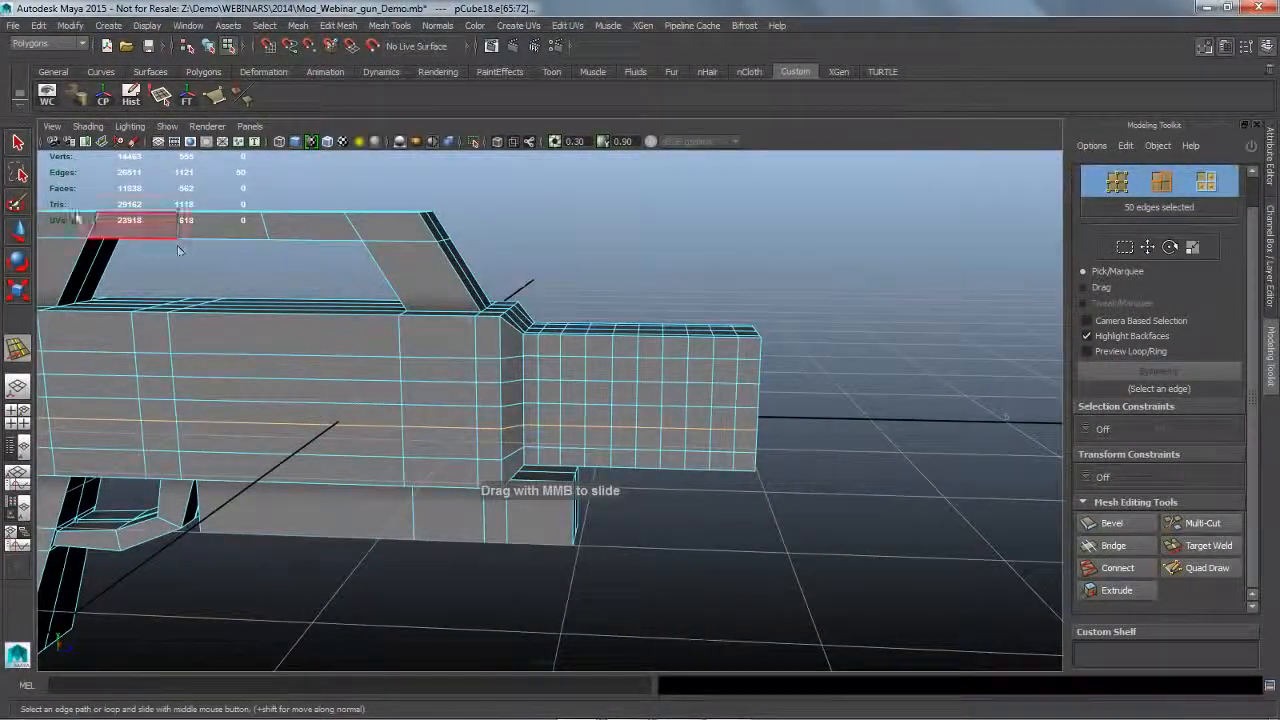
left_click(17, 142)
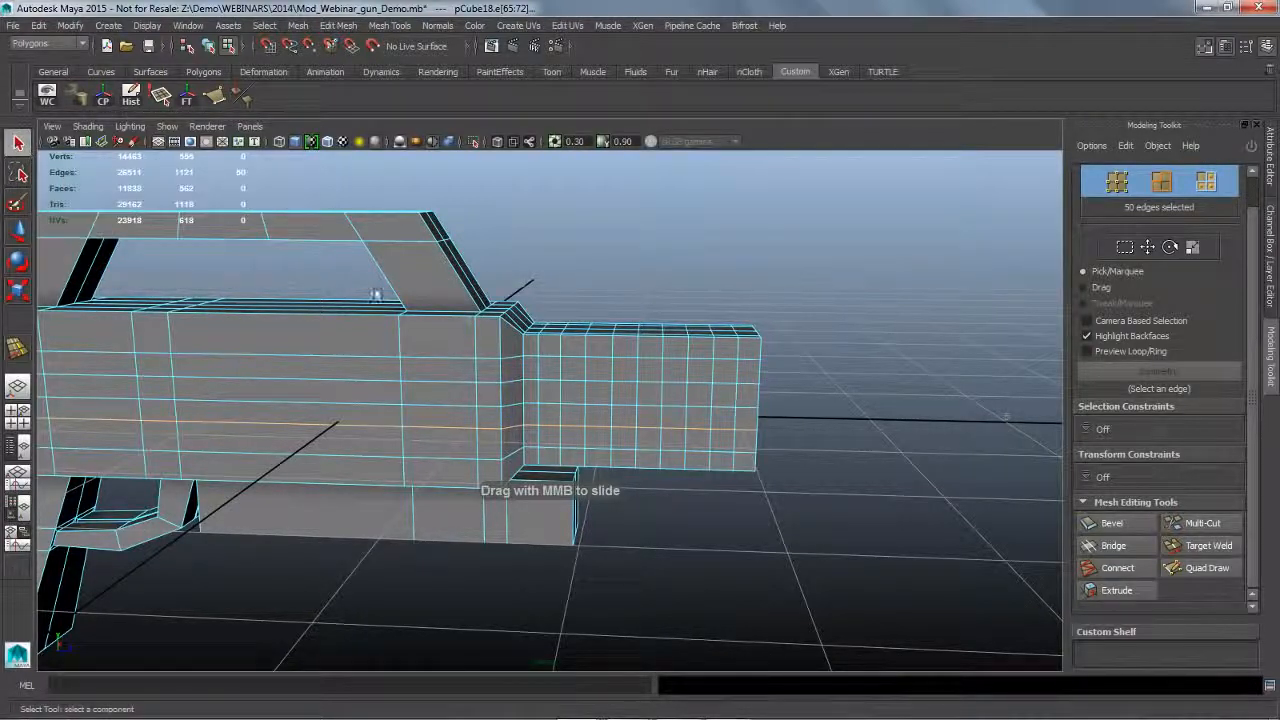
Return to object mode, reselect the gun body mesh and switch it to face selection.
left_click_drag(760, 494, 808, 500, "alt")
left_click(208, 46)
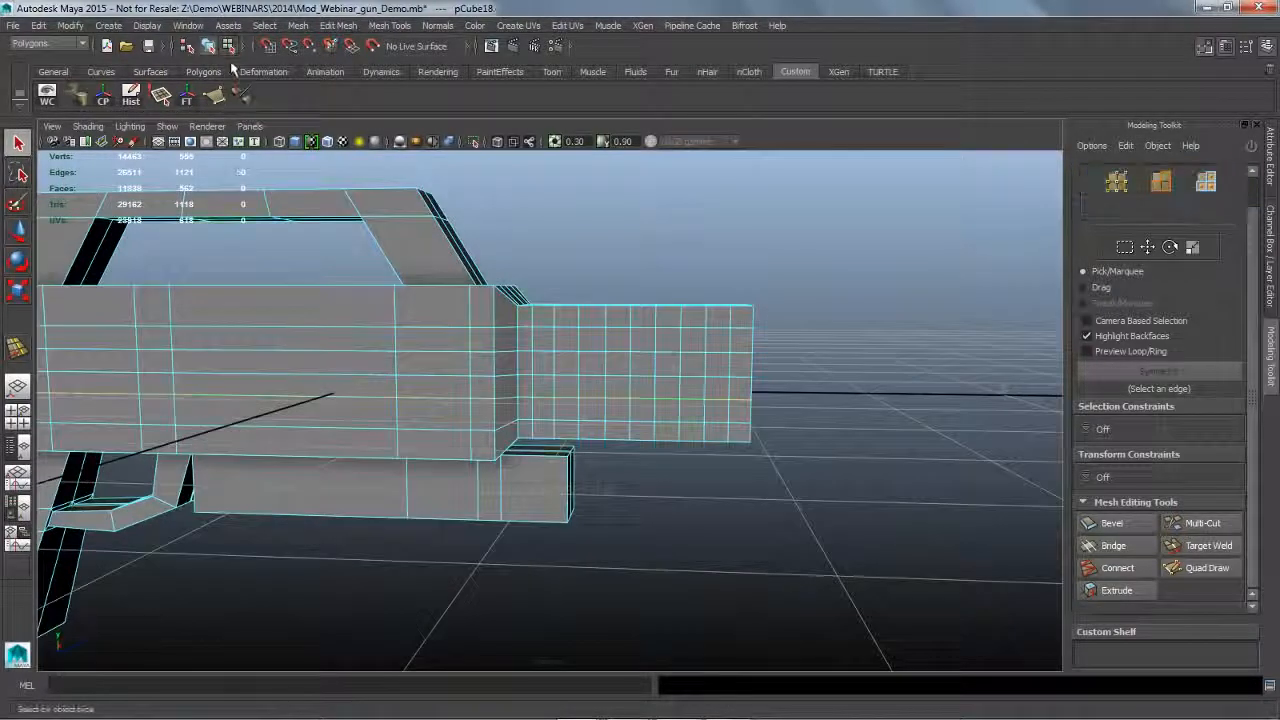
left_click(805, 510)
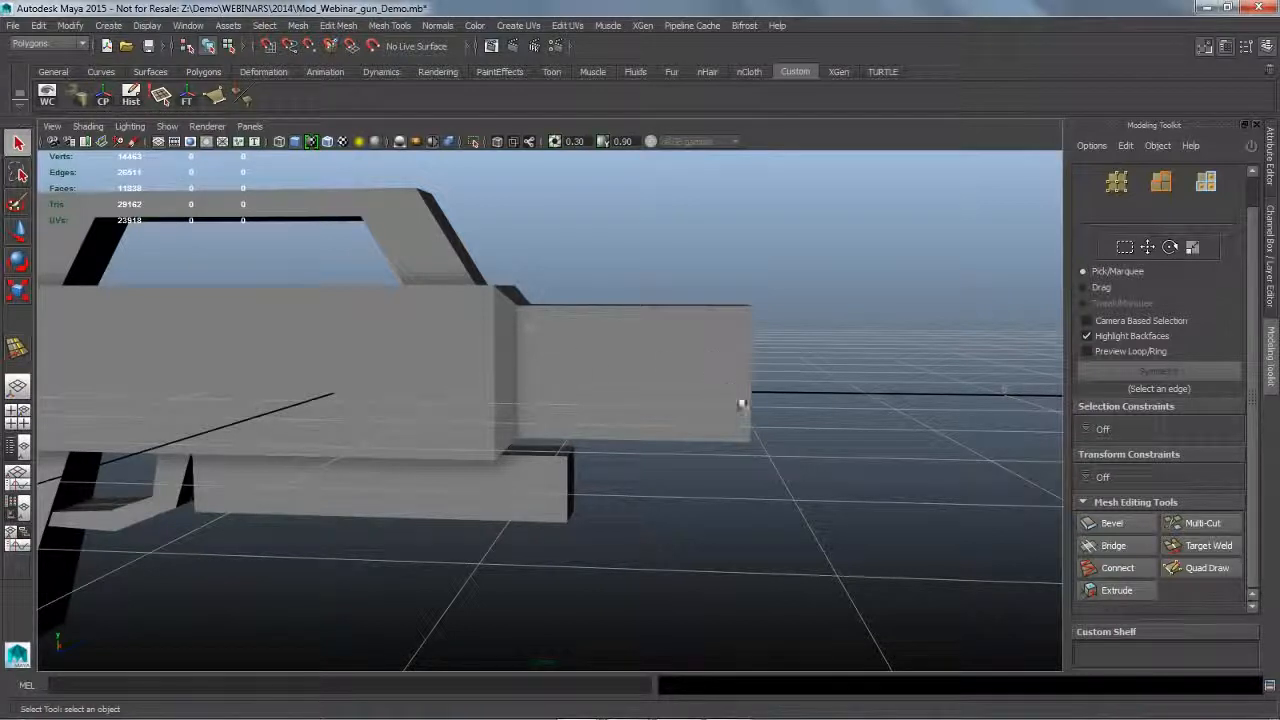
left_click(679, 356)
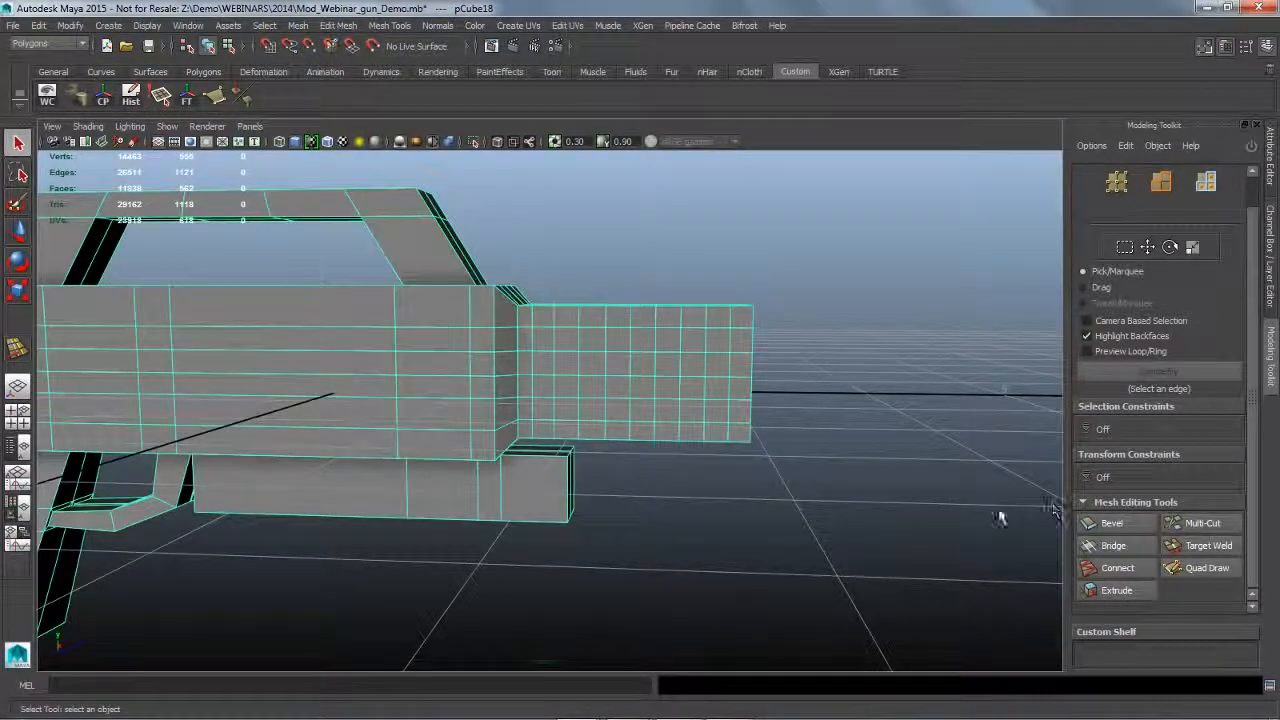
left_click_drag(1253, 245, 1253, 214)
left_click(1200, 196)
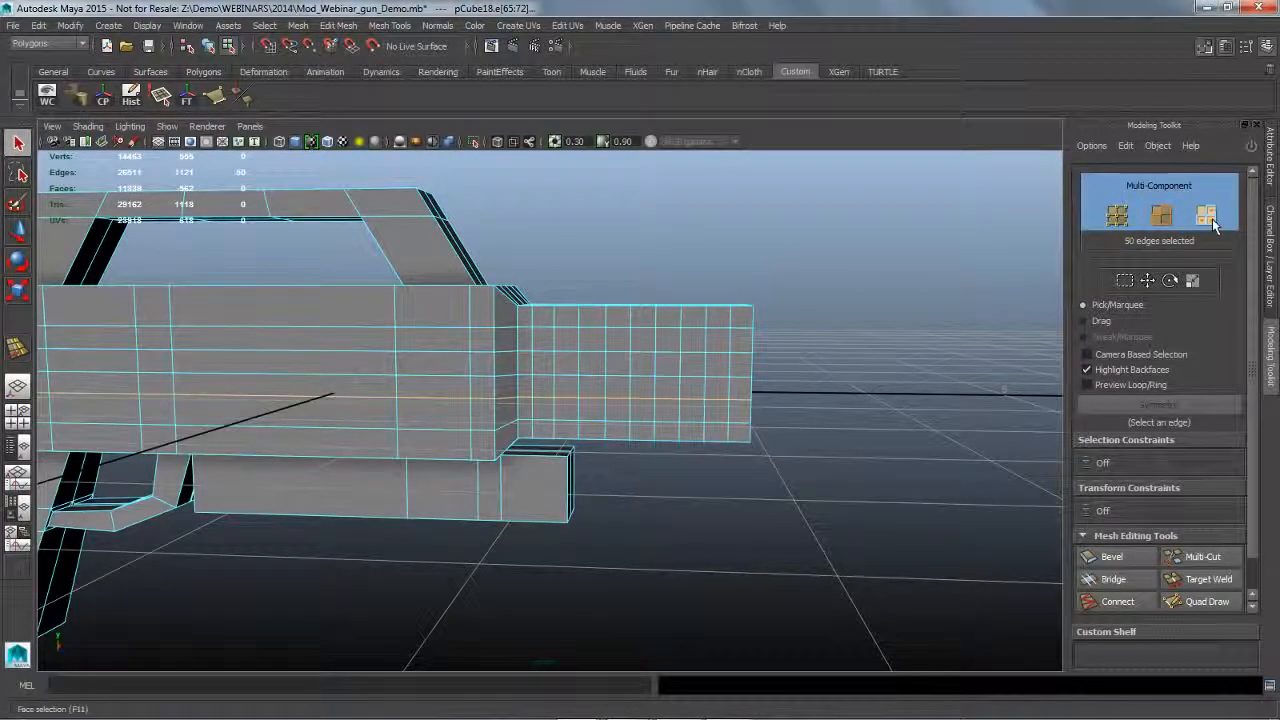
left_click(848, 390)
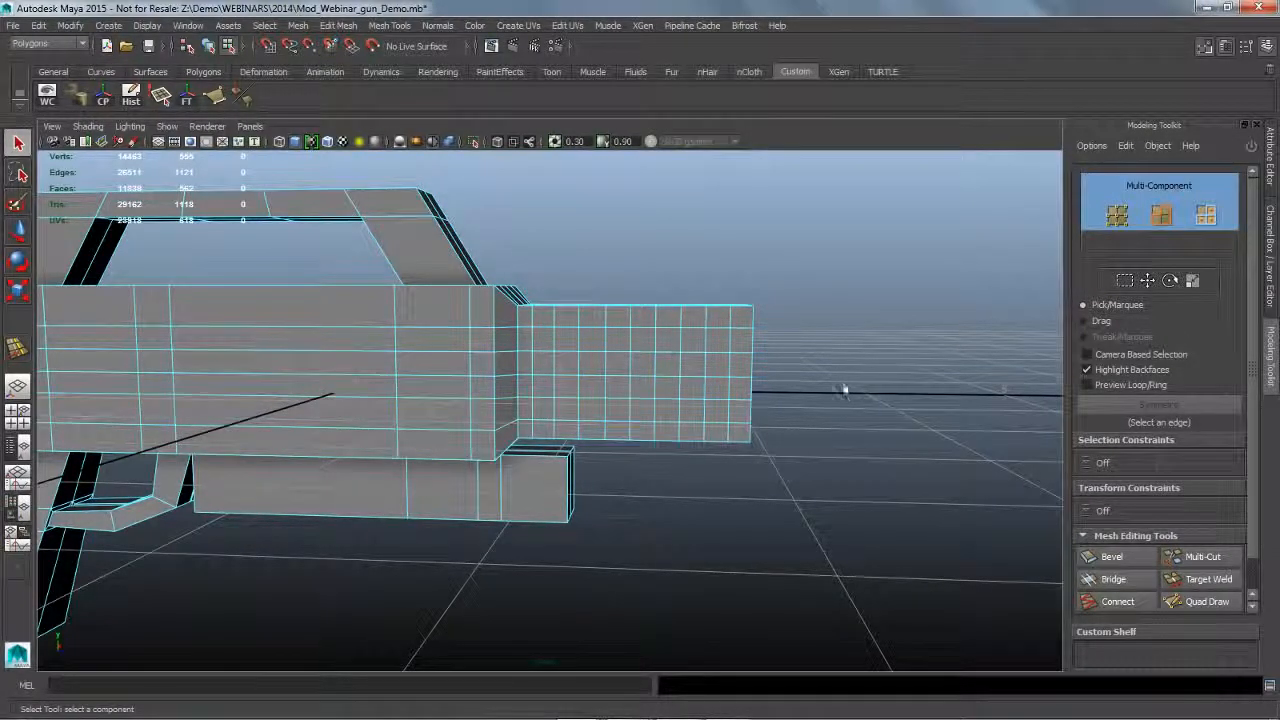
mouse_move(843, 386)
left_mouse_down("alt")
mouse_move(874, 409)
mouse_move(852, 397)
mouse_move(856, 380)
left_mouse_up("alt")
left_click(1210, 219)
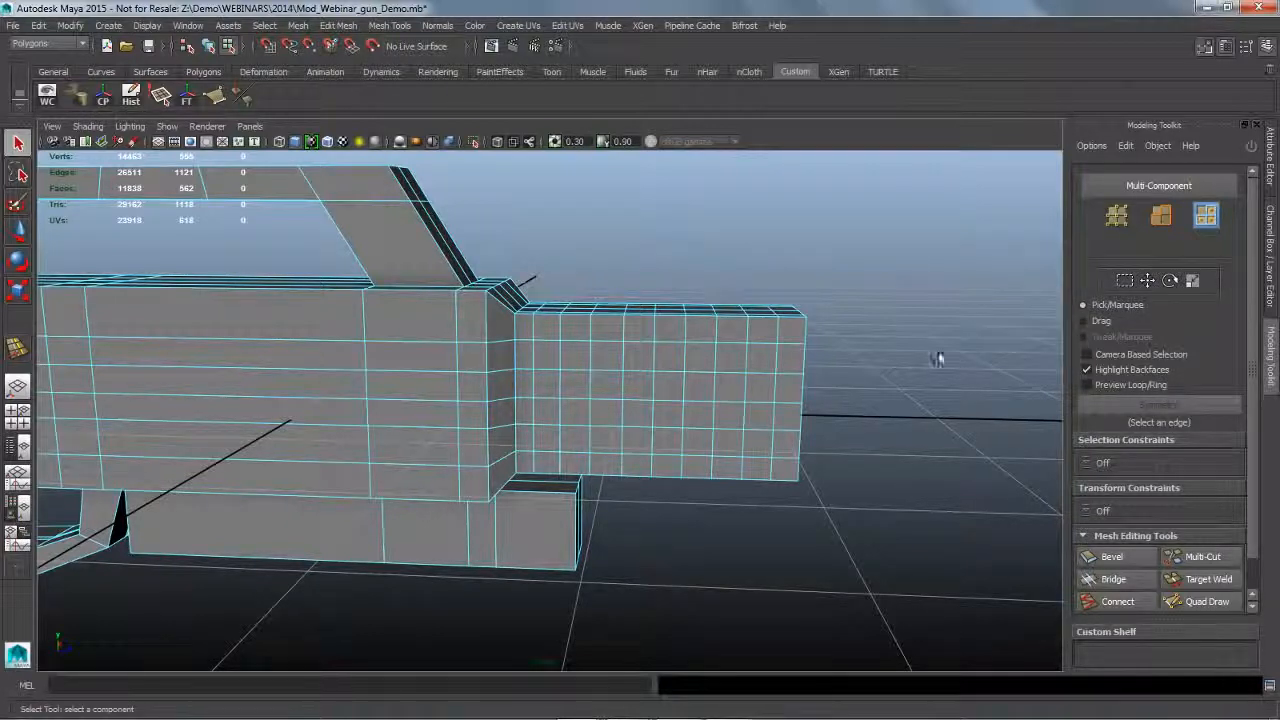
Paint-select a stepped, U-shaped band of faces across the barrel block's side and top using camera-based drag selection.
left_click(1083, 320)
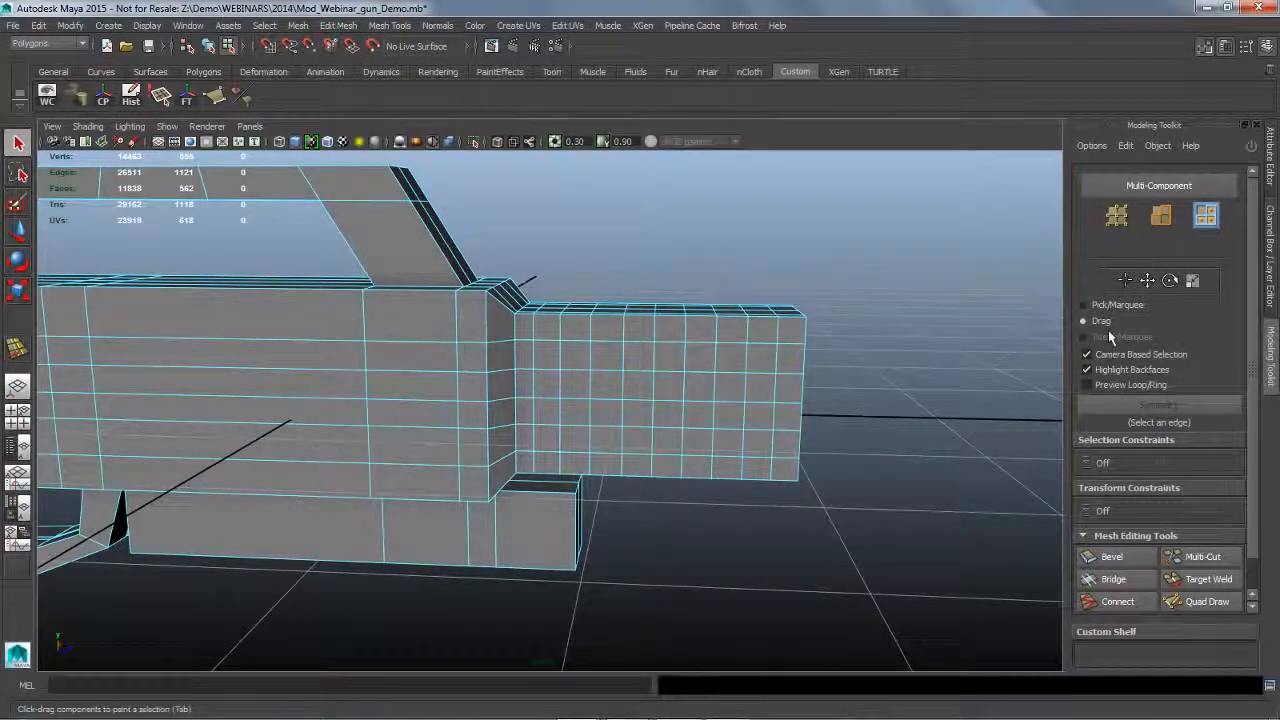
left_click_drag(837, 380, 740, 453, "alt")
right_click_drag(771, 448, 771, 368, "ctrl+shift")
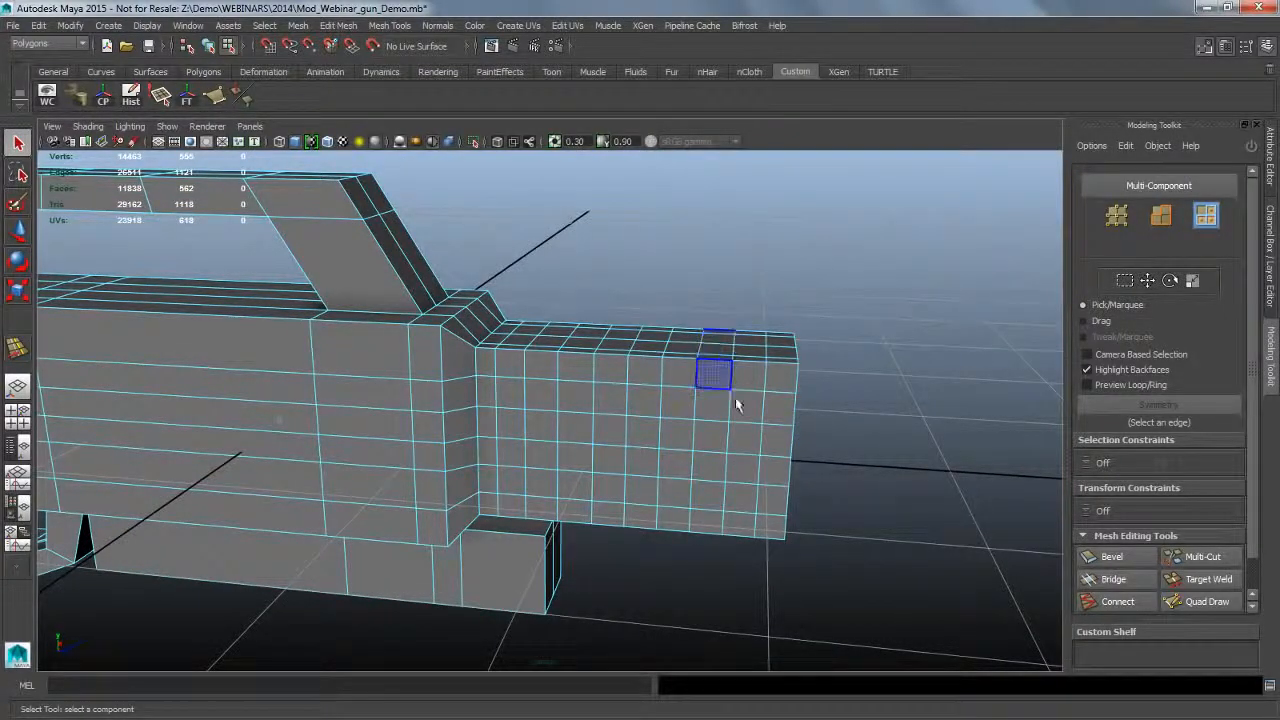
left_click_drag(737, 400, 690, 428, "alt")
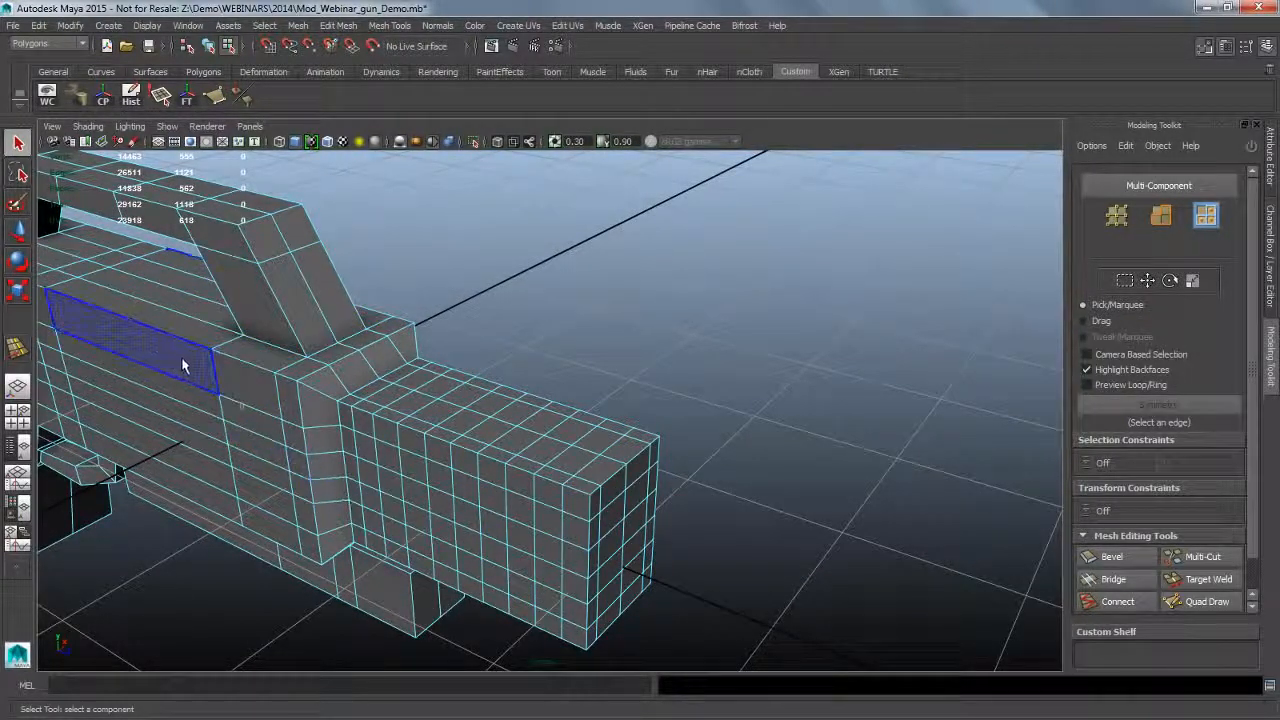
left_click_drag(277, 442, 537, 517, "alt")
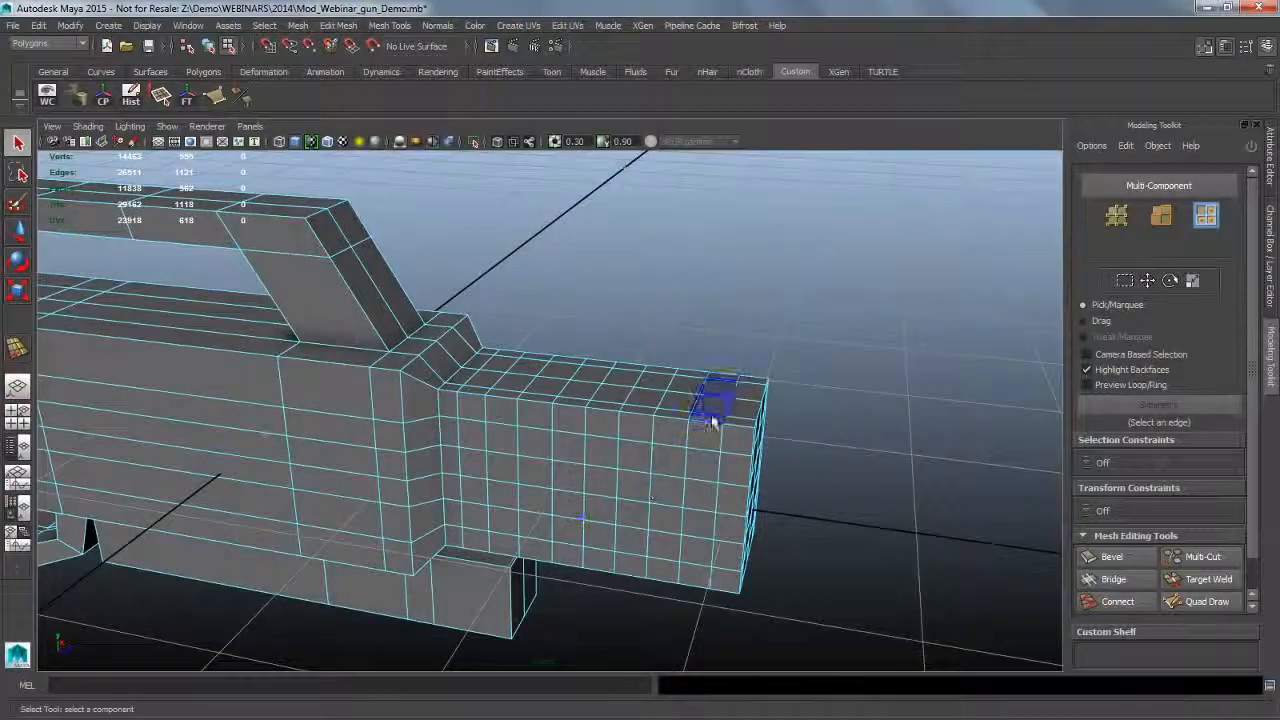
left_click_drag(705, 463, 737, 486, "alt")
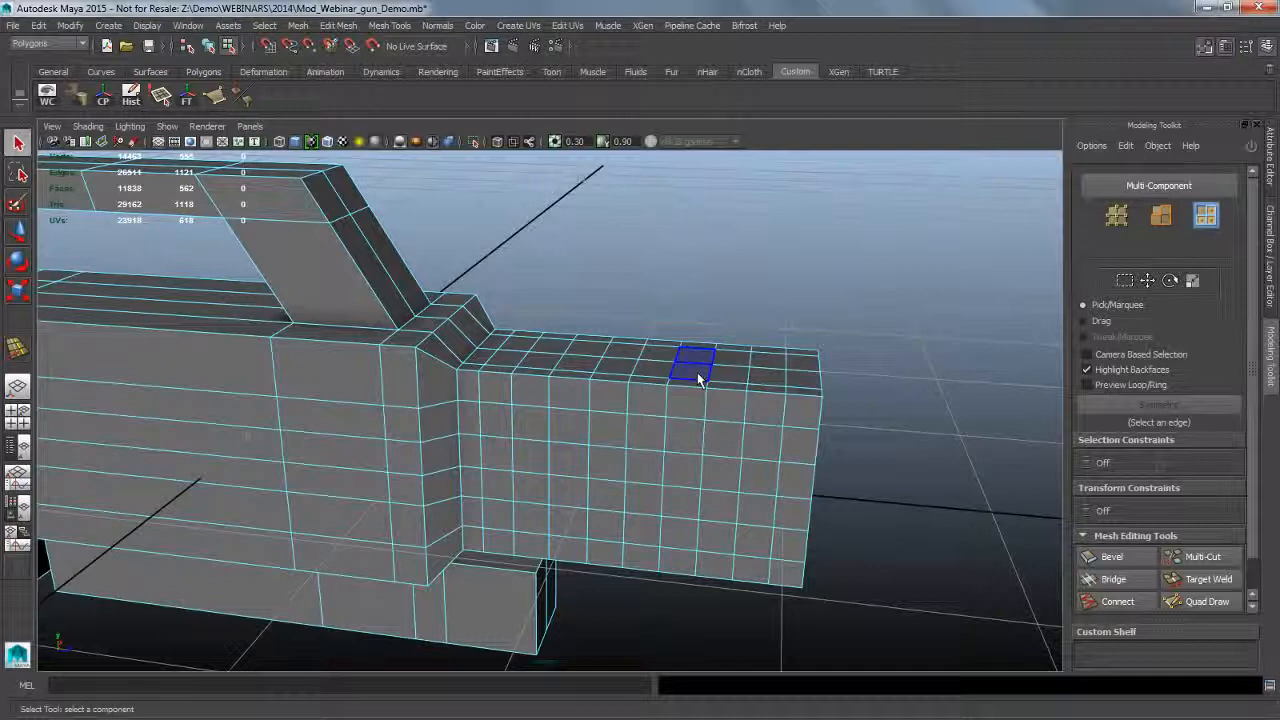
key("Caps_Lock")
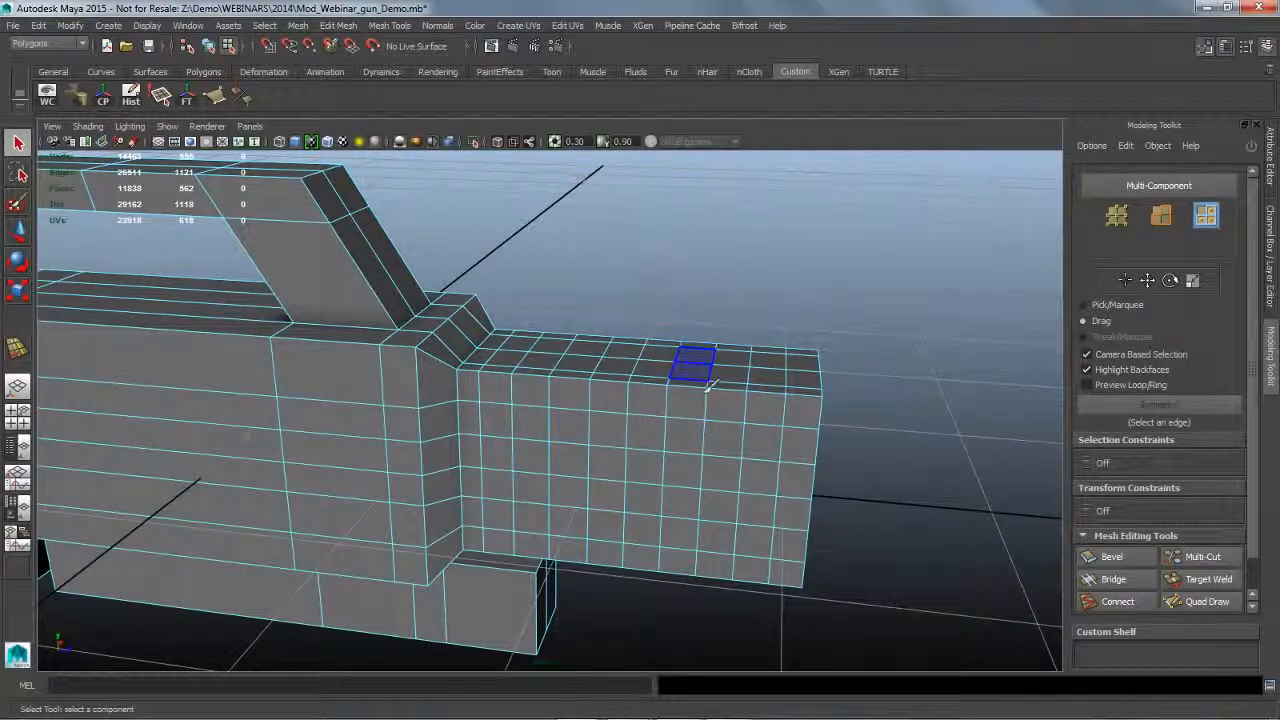
mouse_move(705, 387)
left_mouse_down()
mouse_move(698, 452)
mouse_move(765, 458)
mouse_move(762, 515)
mouse_move(537, 515)
mouse_move(537, 357)
mouse_move(538, 372)
left_mouse_up()
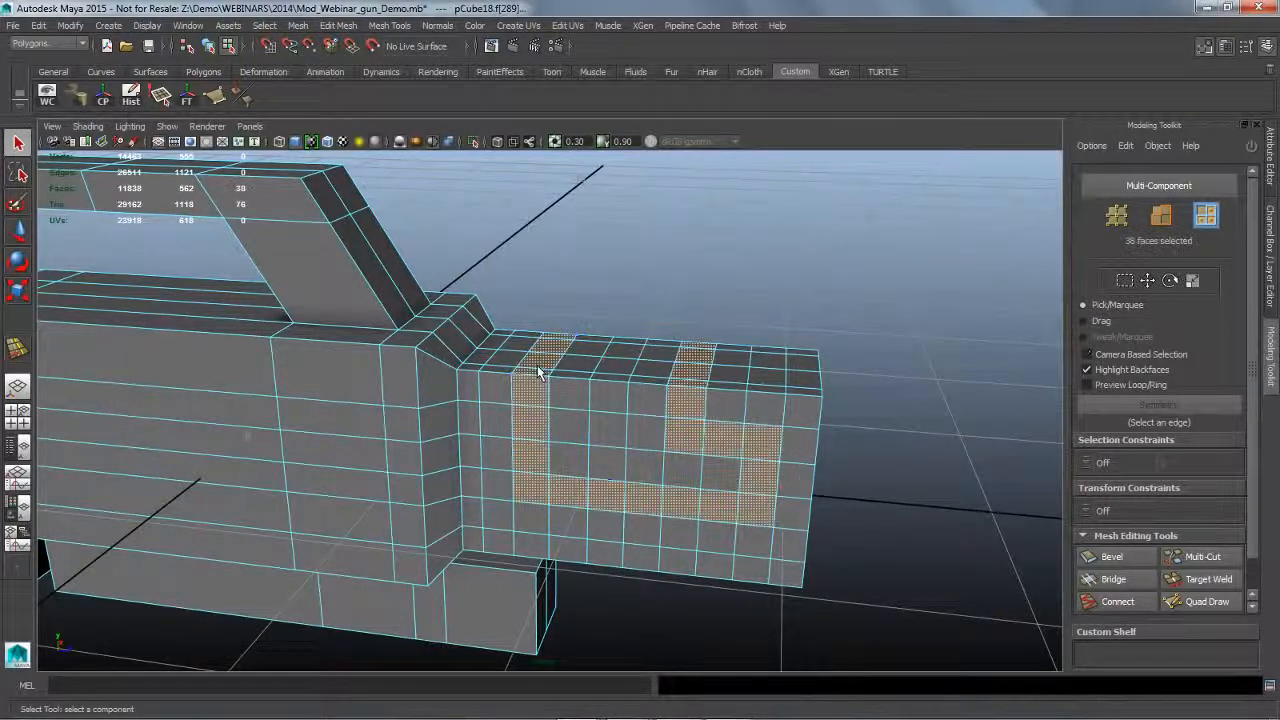
Connect the selected face band from reset settings, using 2 segments, slide 0.54 and pinch -0.56.
scroll(1128, 583, "down", 1)
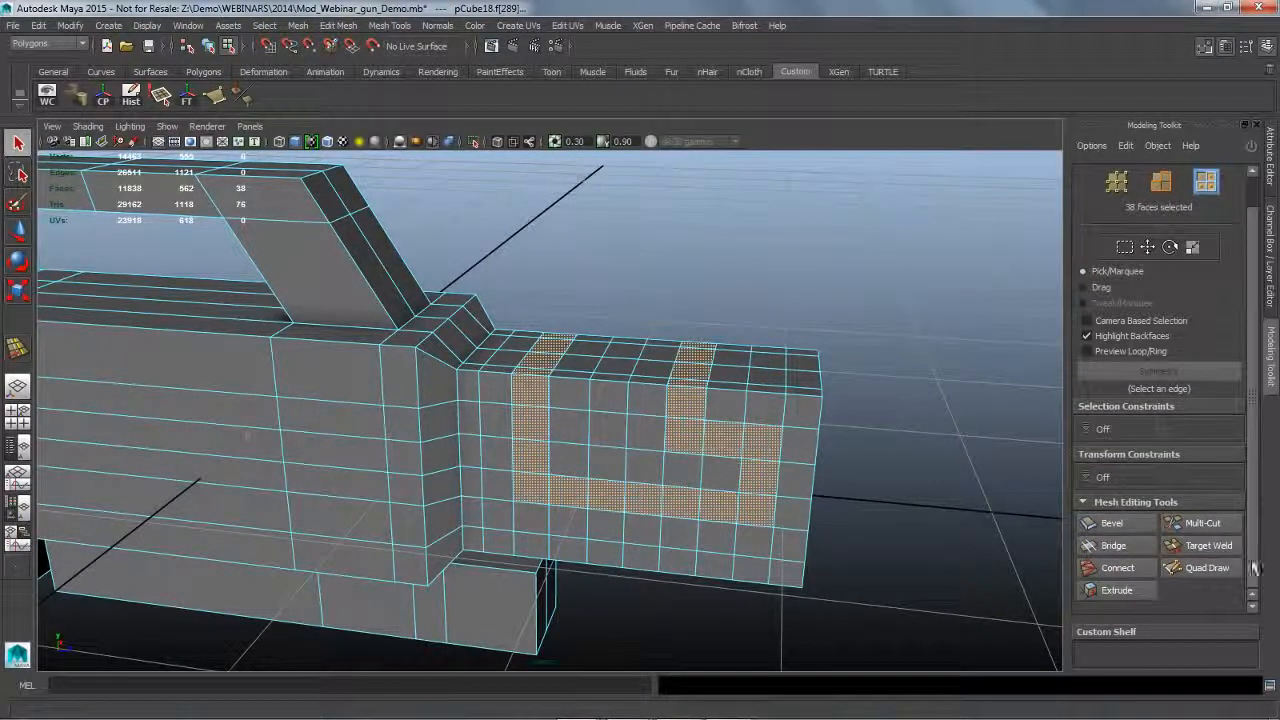
left_click(1117, 568)
scroll(1125, 590, "down", 3)
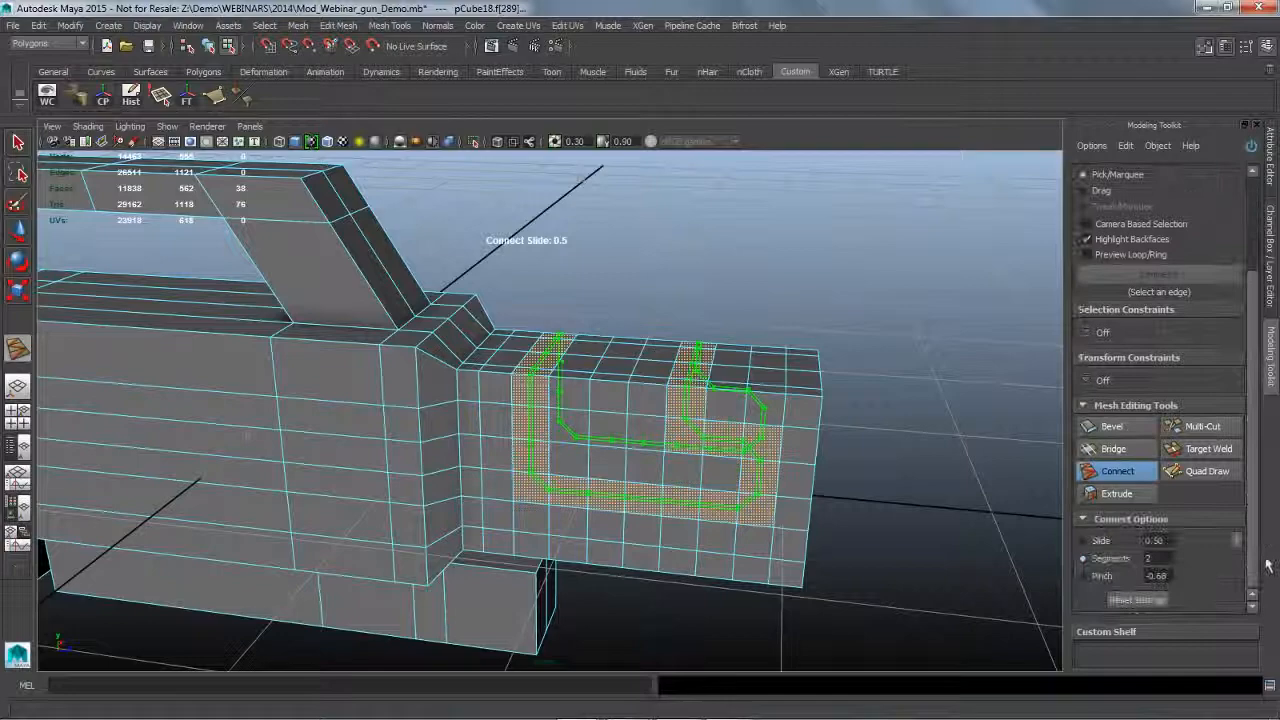
left_click(1137, 600)
left_click_drag(890, 450, 928, 481, "alt")
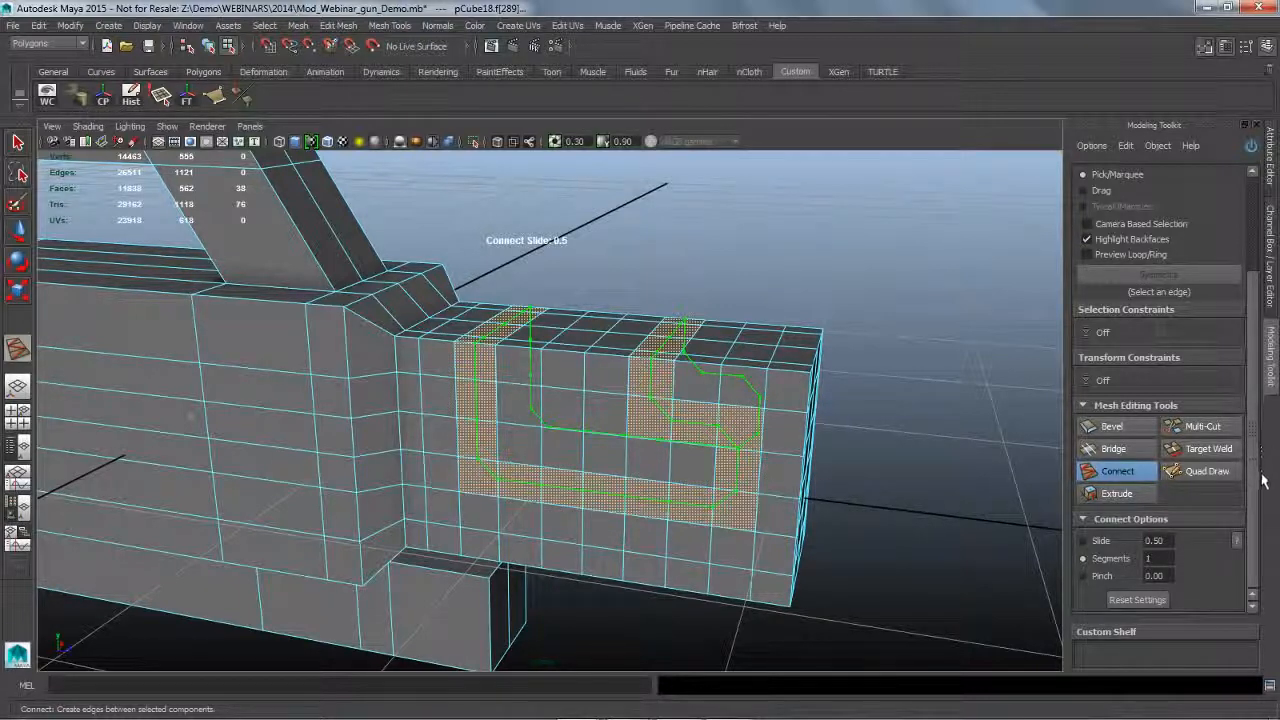
mouse_move(919, 466)
middle_mouse_down()
mouse_move(918, 480)
mouse_move(951, 480)
mouse_move(899, 478)
mouse_move(917, 480)
middle_mouse_up()
left_click(1101, 541)
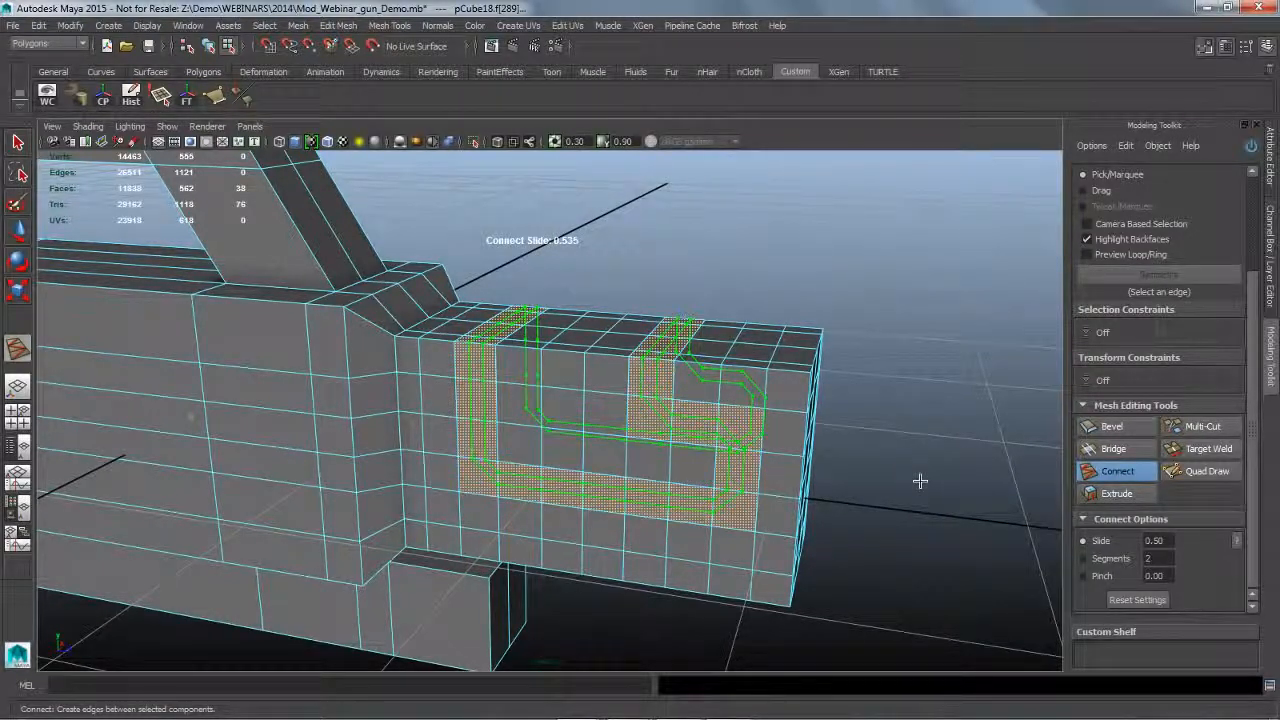
left_click(1101, 576)
middle_click_drag(909, 478, 852, 479)
left_click_drag(857, 504, 903, 525, "alt")
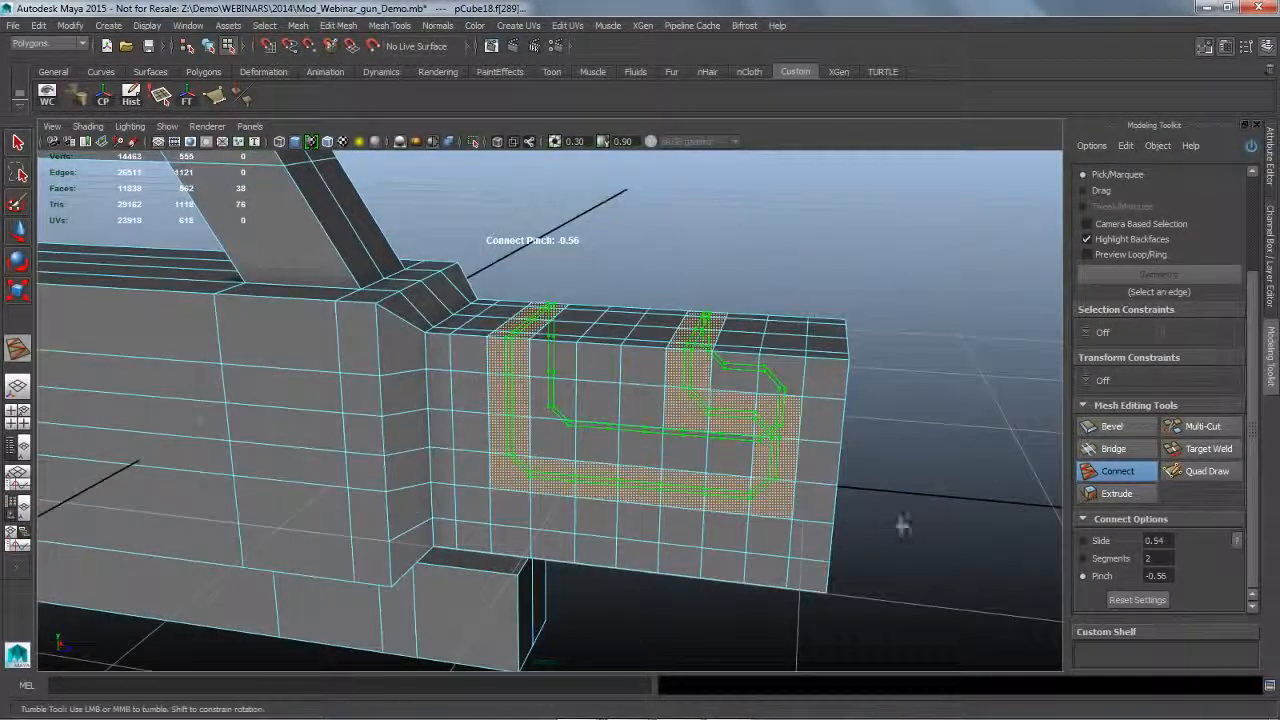
key("q")
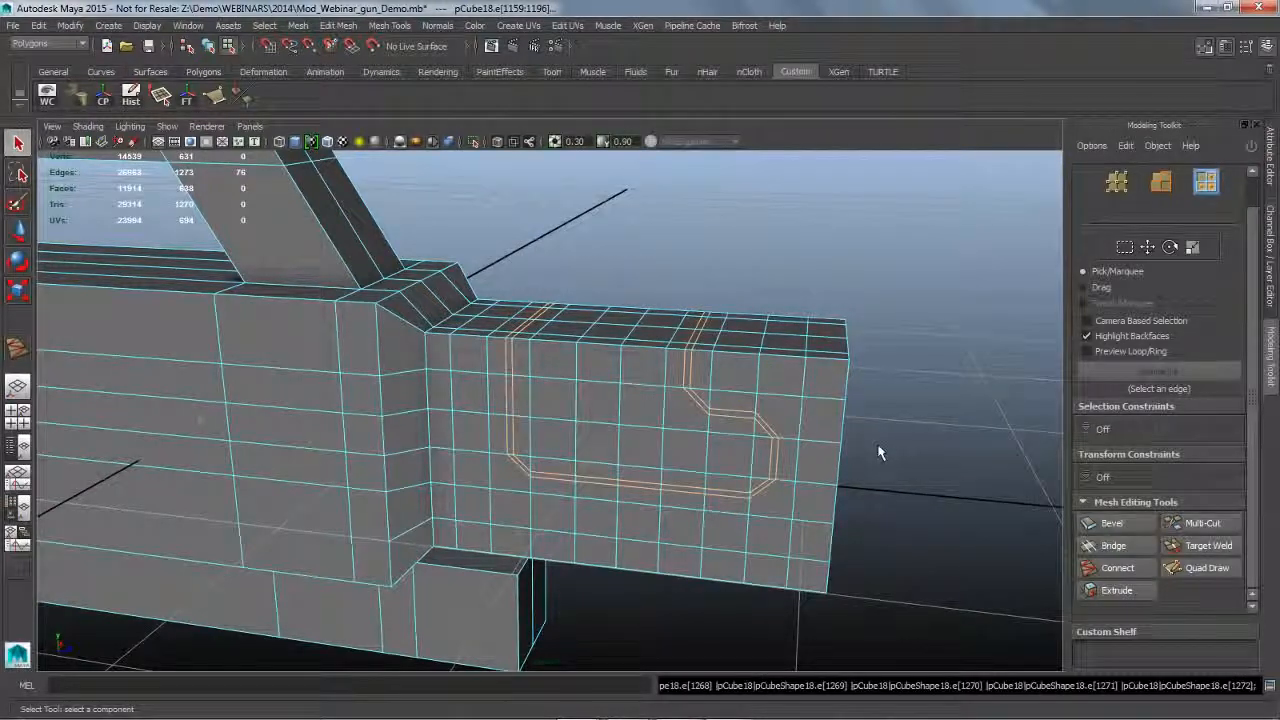
Select the narrow face loop between the new edges and extrude it inward along local Z as a panel groove.
left_click(691, 369)
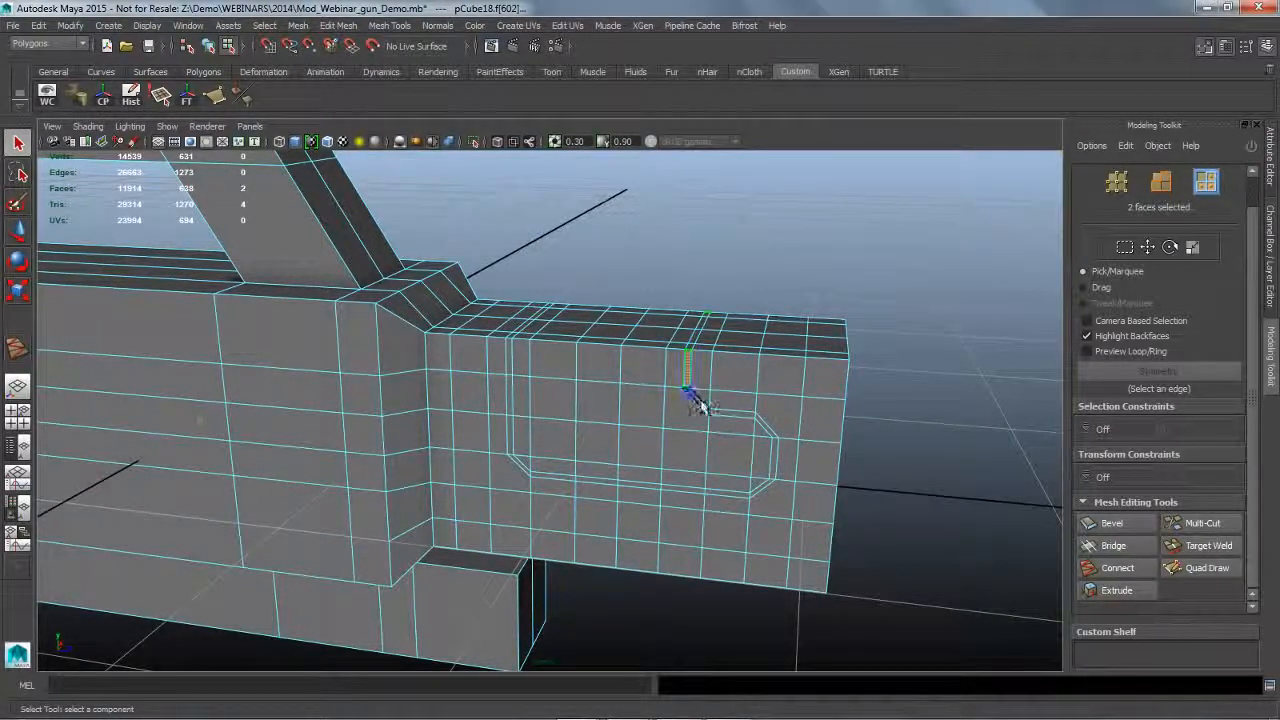
double_click(697, 403, "shift")
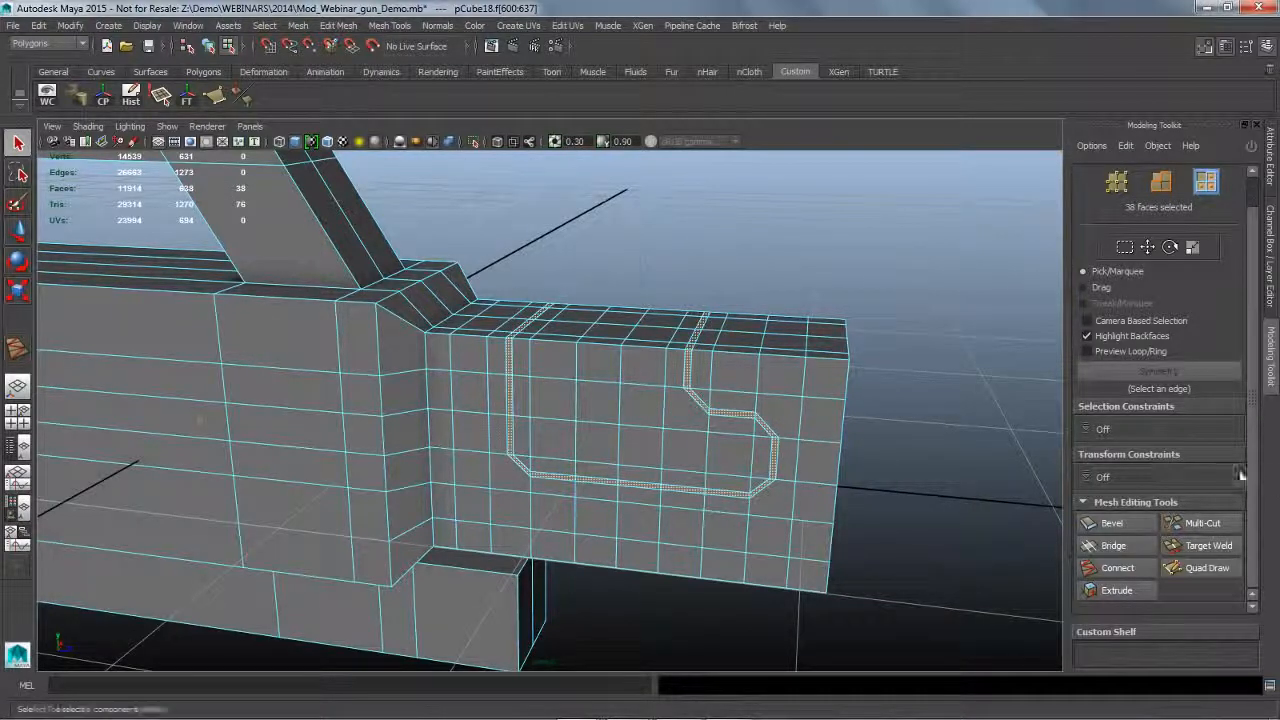
left_click(1112, 590)
left_click_drag(1266, 484, 1260, 510)
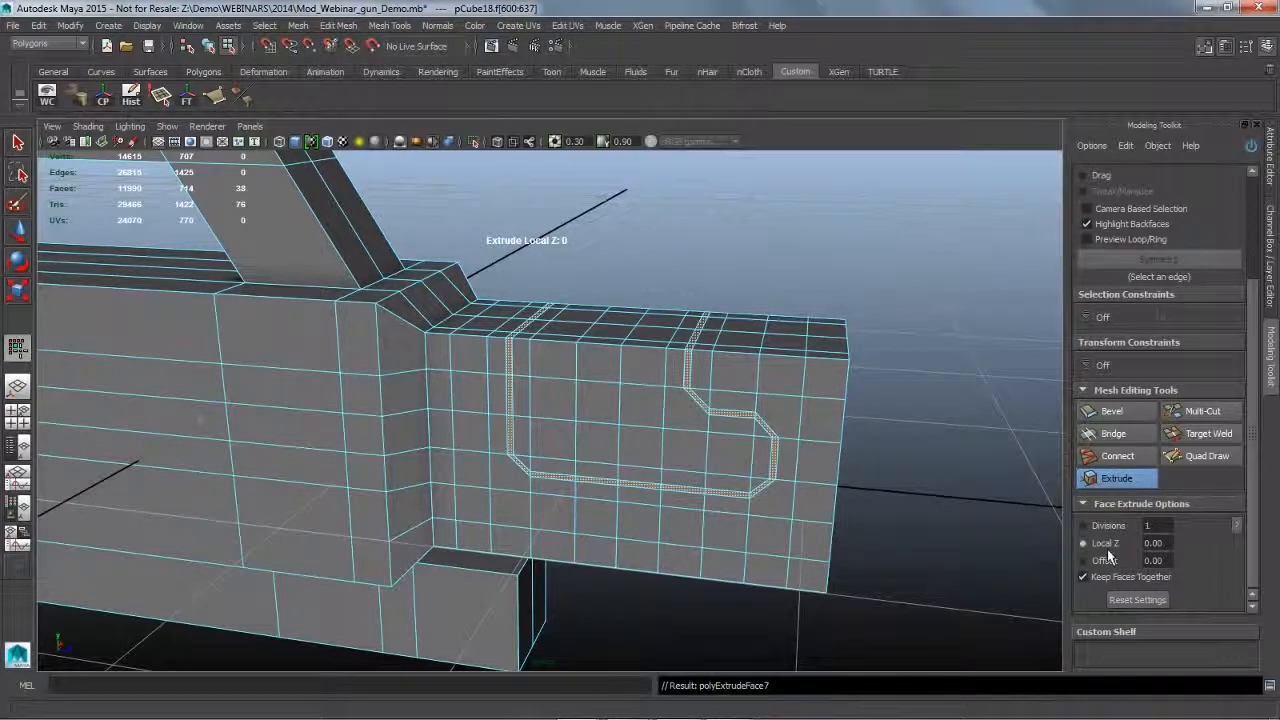
left_click_drag(920, 443, 915, 443)
left_click_drag(923, 494, 895, 495, "alt")
Deselect the gun body in object mode and examine the panel groove on the barrel block.
left_click(210, 47)
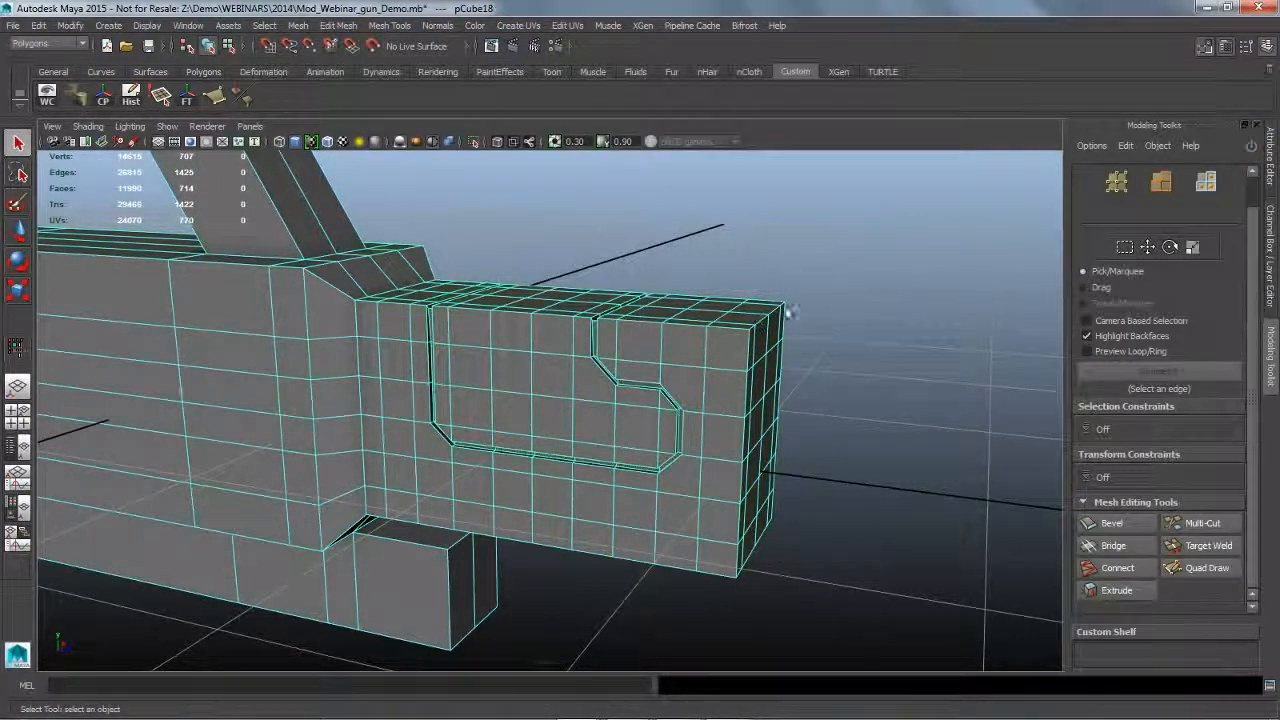
left_click(816, 320)
left_click_drag(816, 326, 809, 363, "alt")
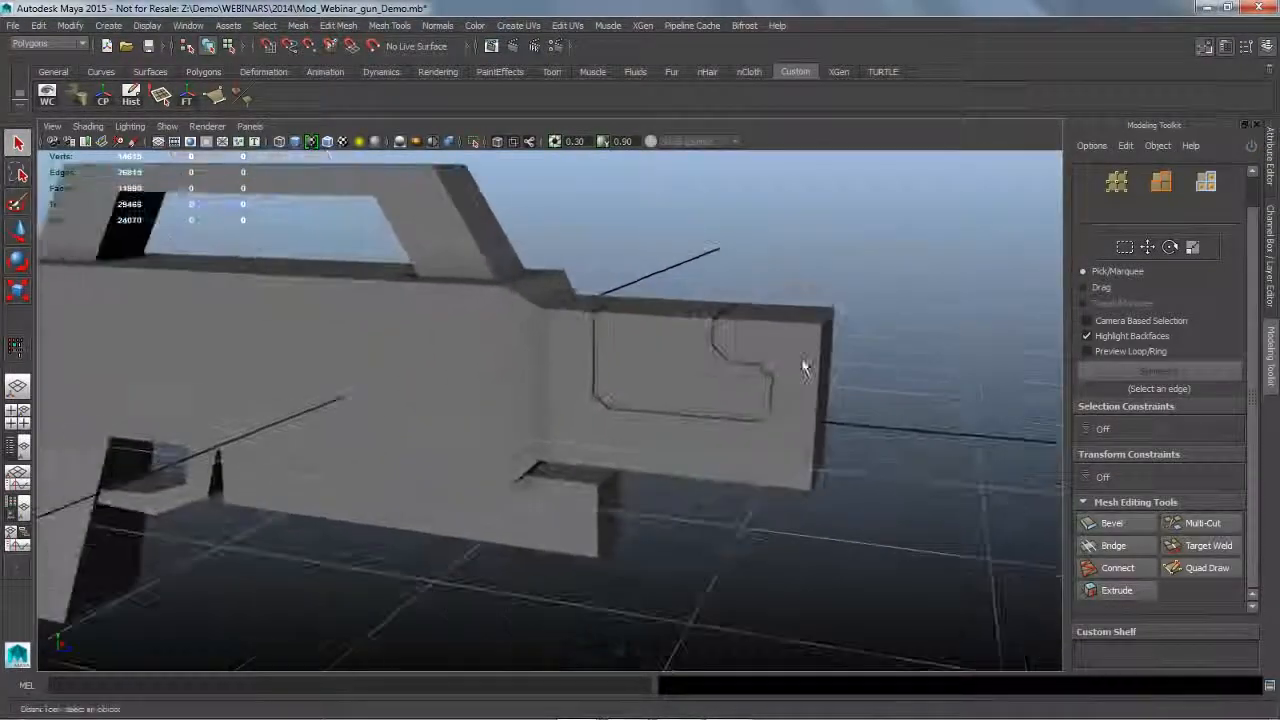
Examine the panel groove on the barrel block up close, then select the gun body to inspect its wireframe.
left_click(730, 408)
left_click_drag(730, 408, 754, 435, "alt")
right_click_drag(754, 435, 859, 437, "alt")
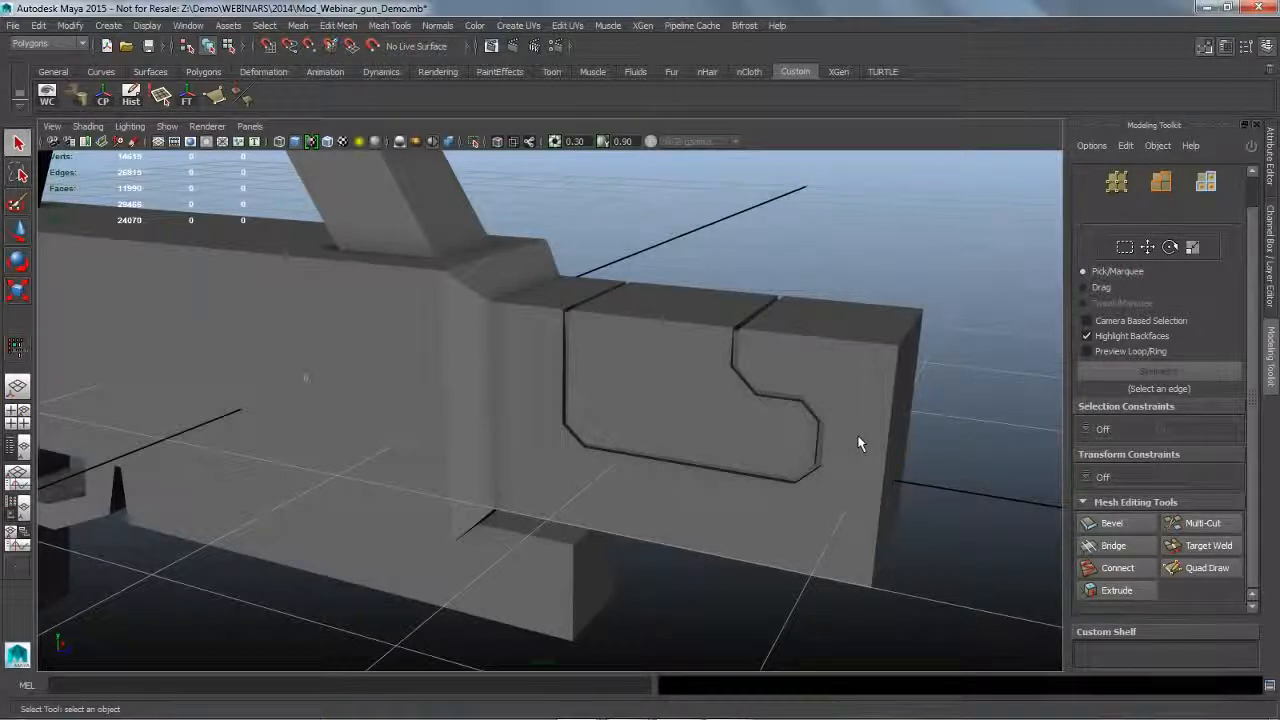
left_click(740, 421)
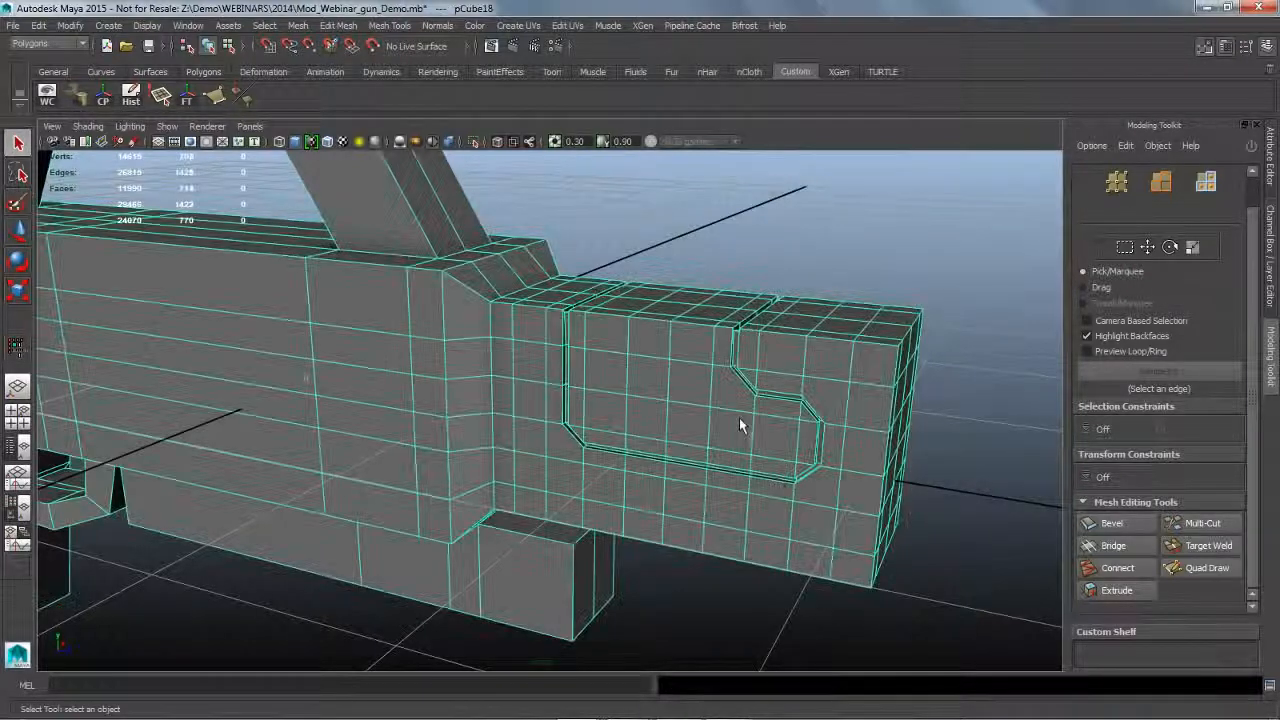
left_click_drag(731, 480, 720, 475, "alt")
right_click_drag(720, 475, 634, 451, "alt")
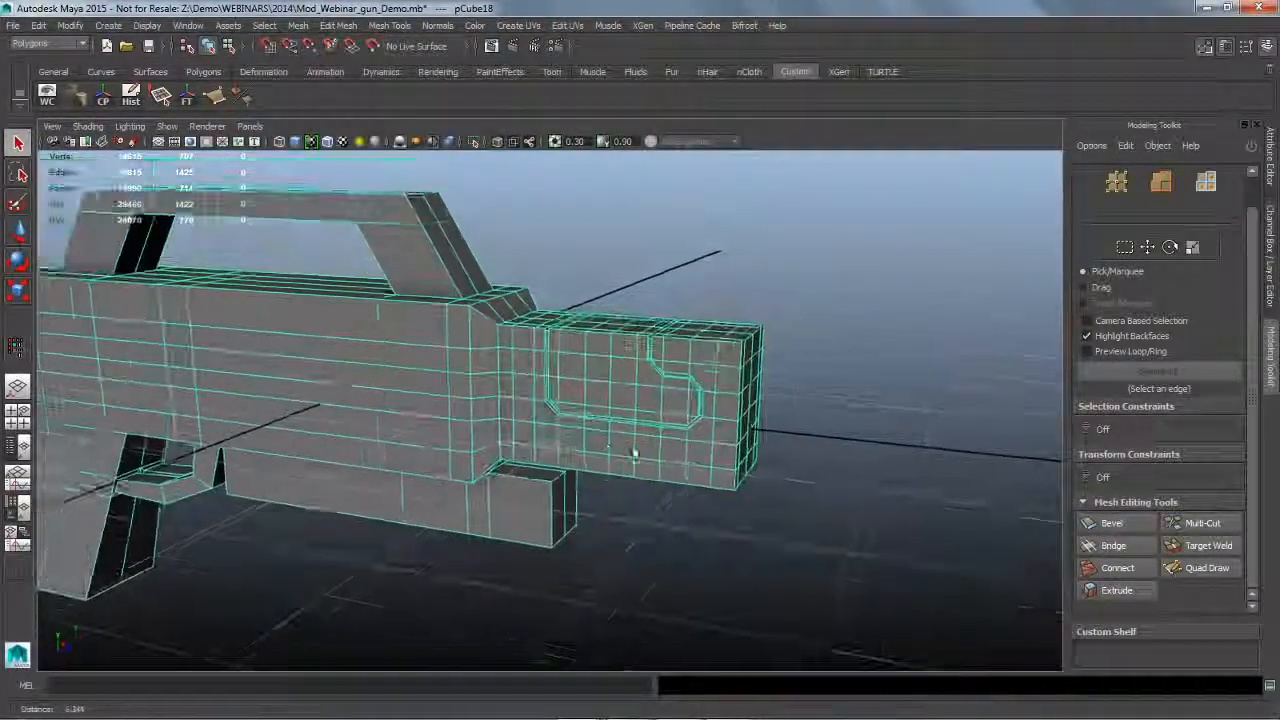
middle_click_drag(640, 451, 709, 457, "alt")
In edge mode, select the edge loops along the body's upper rim, its front corner transition and the front handle strut.
left_click(733, 536)
left_click_drag(733, 490, 571, 349, "alt")
left_click(564, 319)
right_click_drag(558, 340, 562, 308)
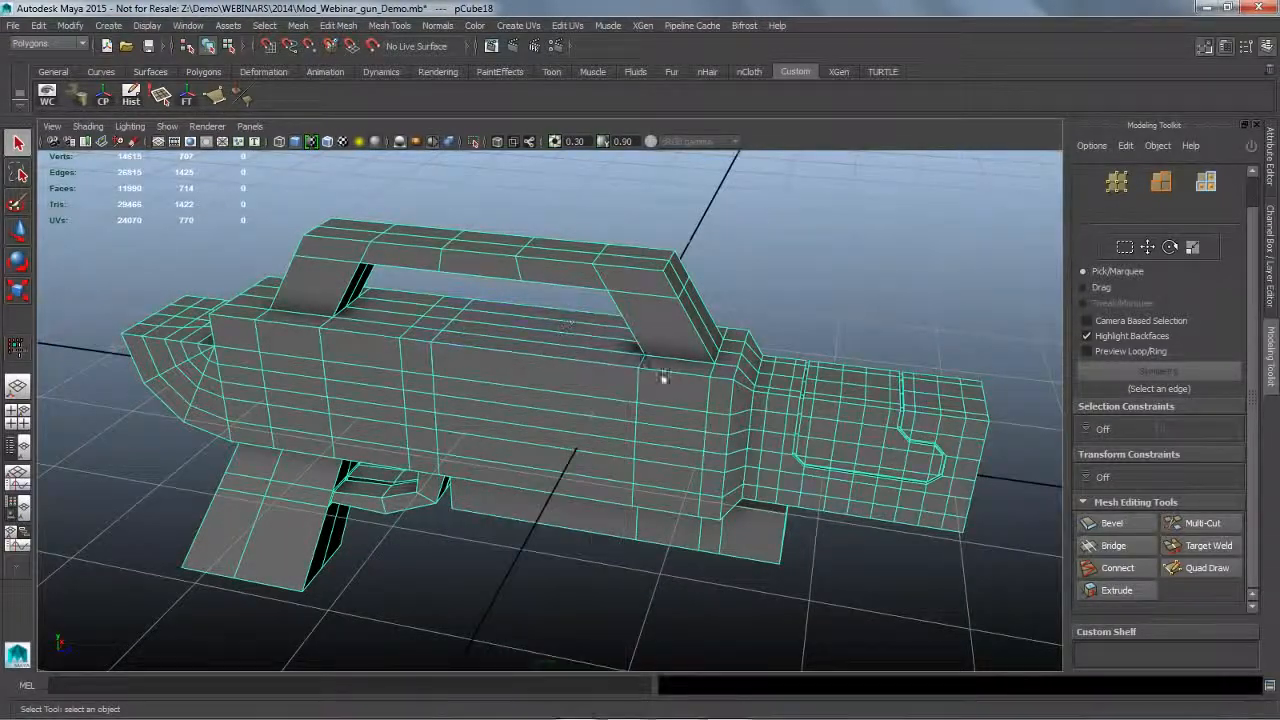
double_click(665, 379)
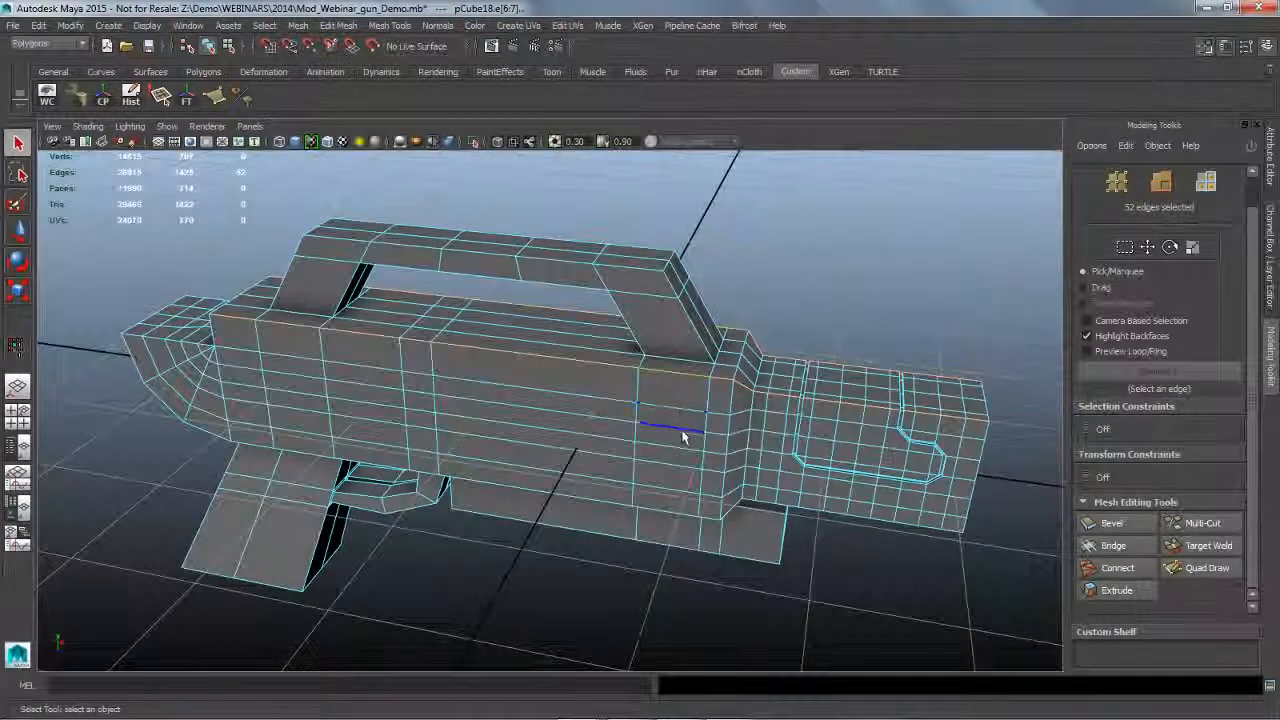
left_click_drag(680, 434, 720, 395, "alt")
double_click(708, 390, "shift")
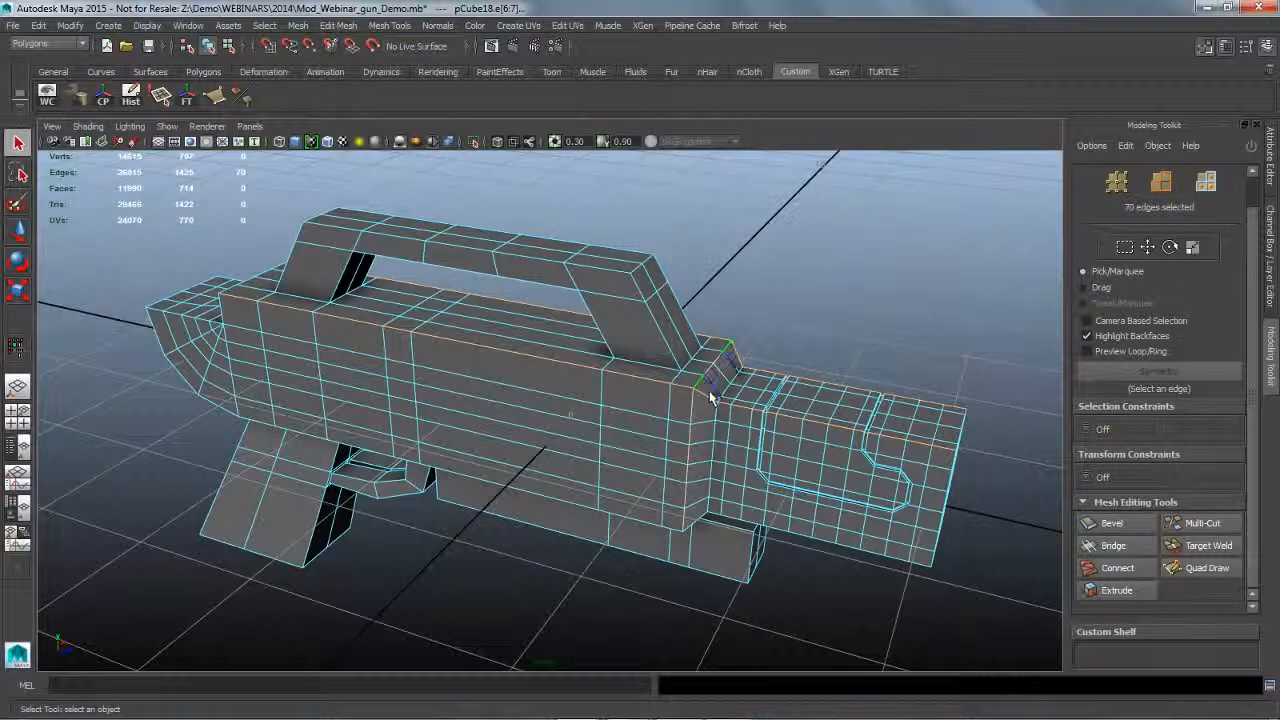
double_click(676, 352, "shift")
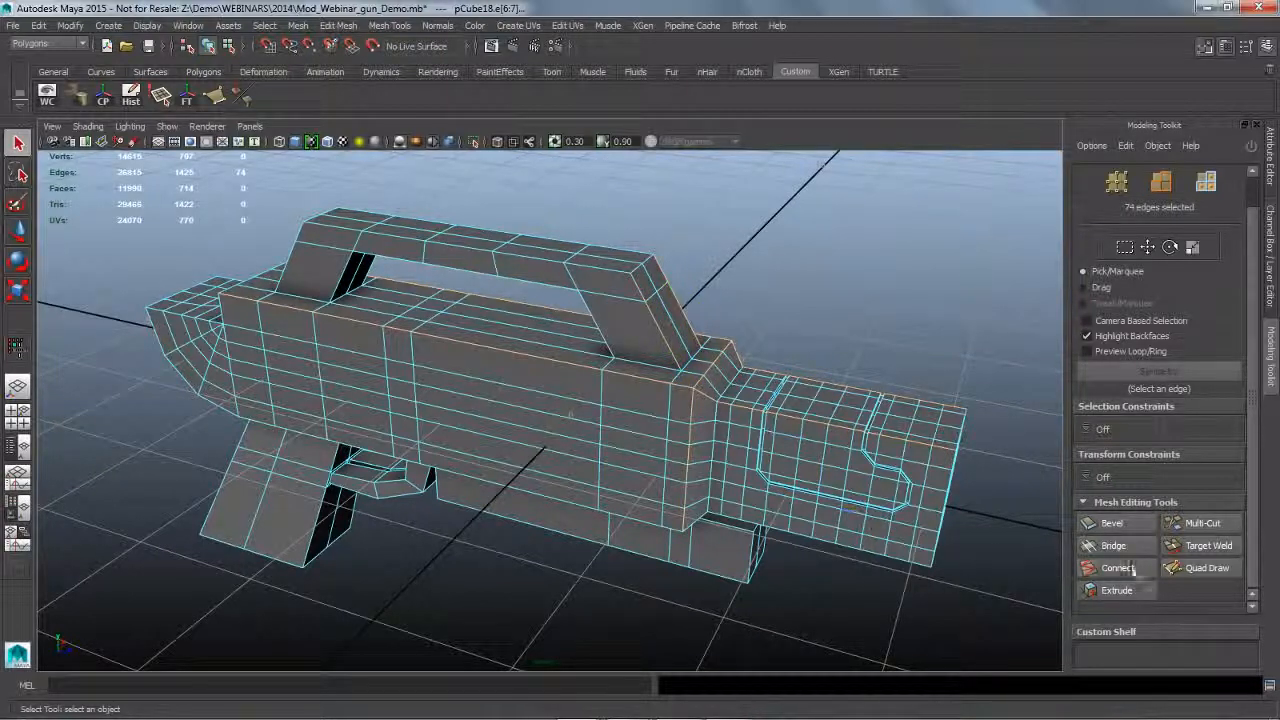
Bevel the selected edges from reset settings with 1 segment and a fractional offset of 0.74, then return to object selection.
left_click(1110, 523)
left_click_drag(1258, 417, 1257, 530)
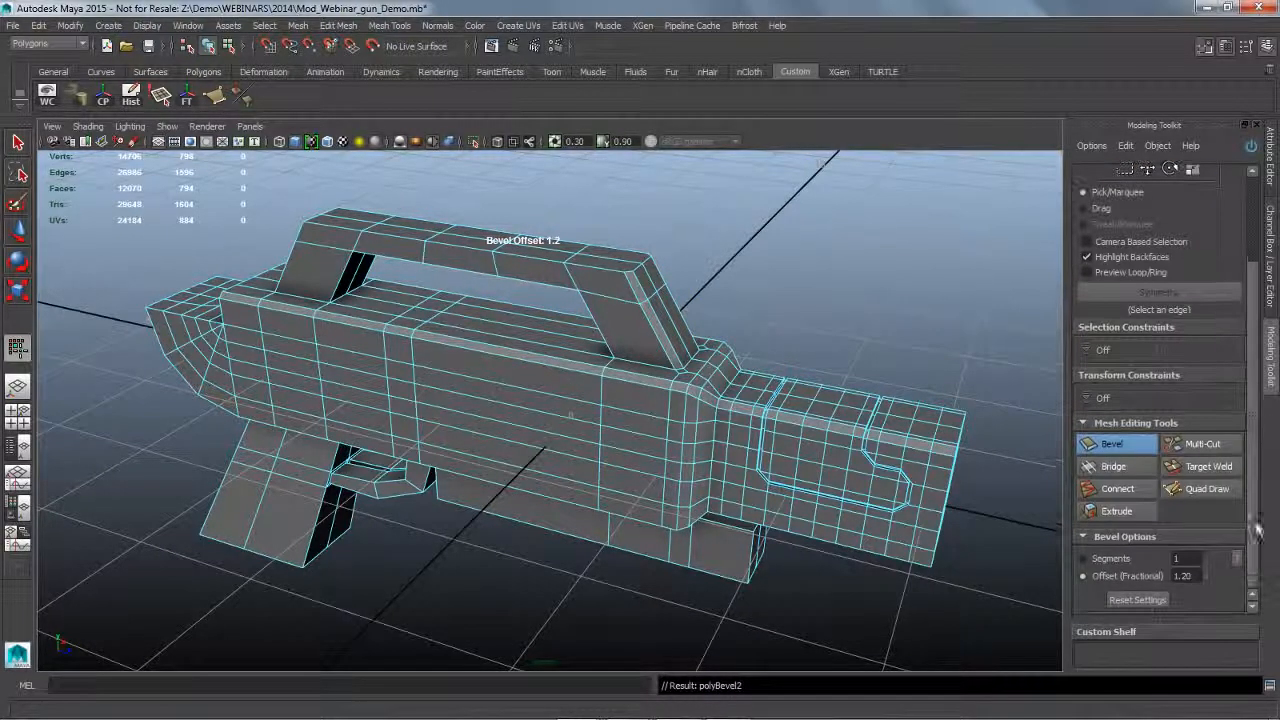
left_click(1153, 603)
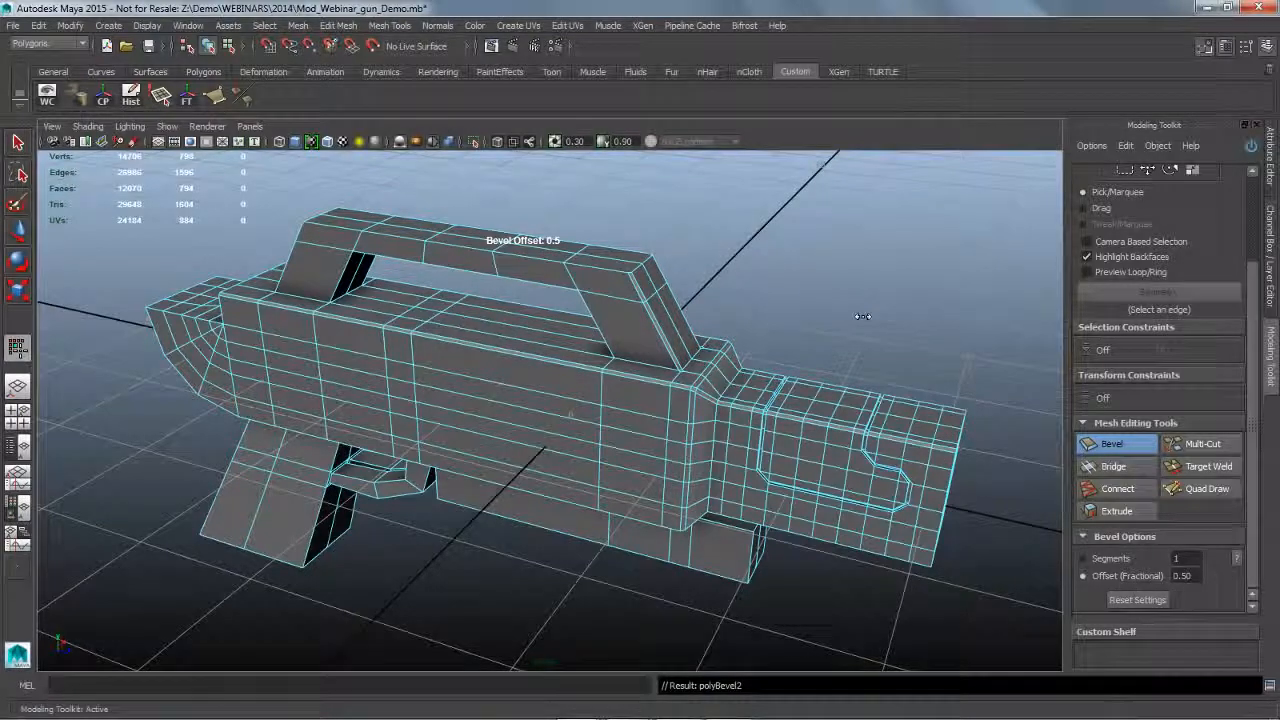
left_click_drag(858, 318, 854, 314, "alt")
left_click_drag(578, 536, 951, 328, "alt")
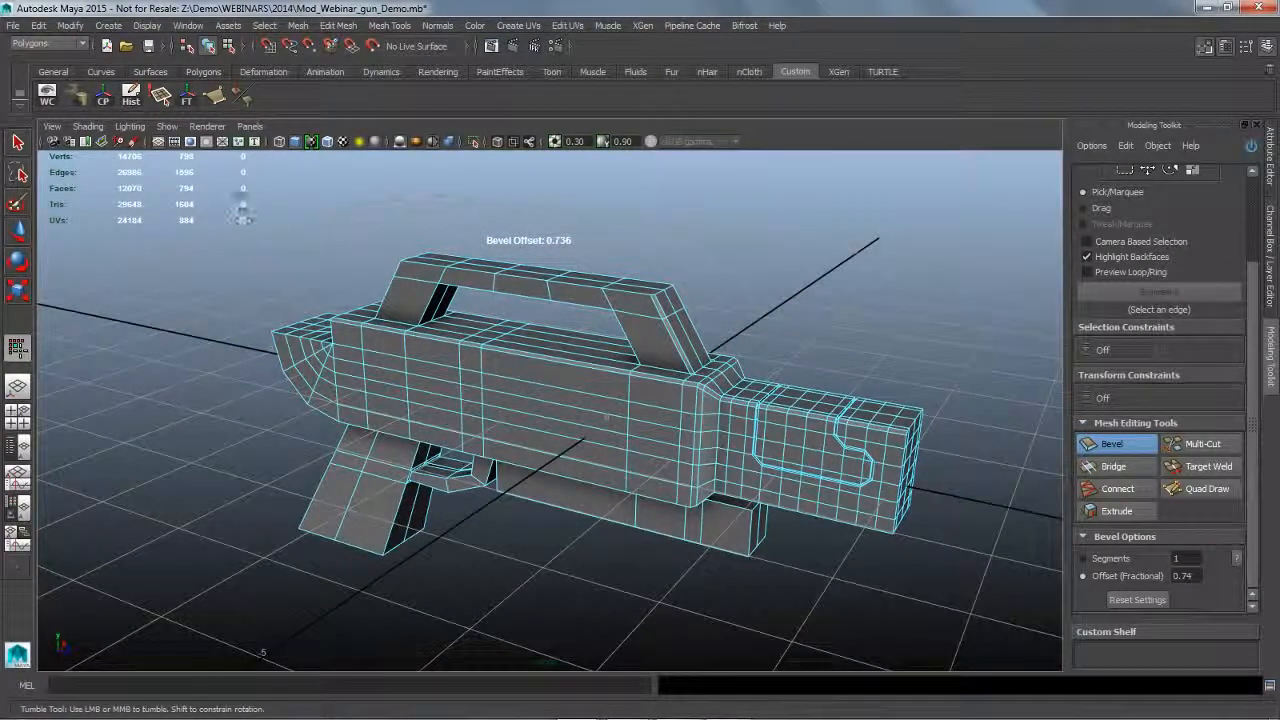
key("q")
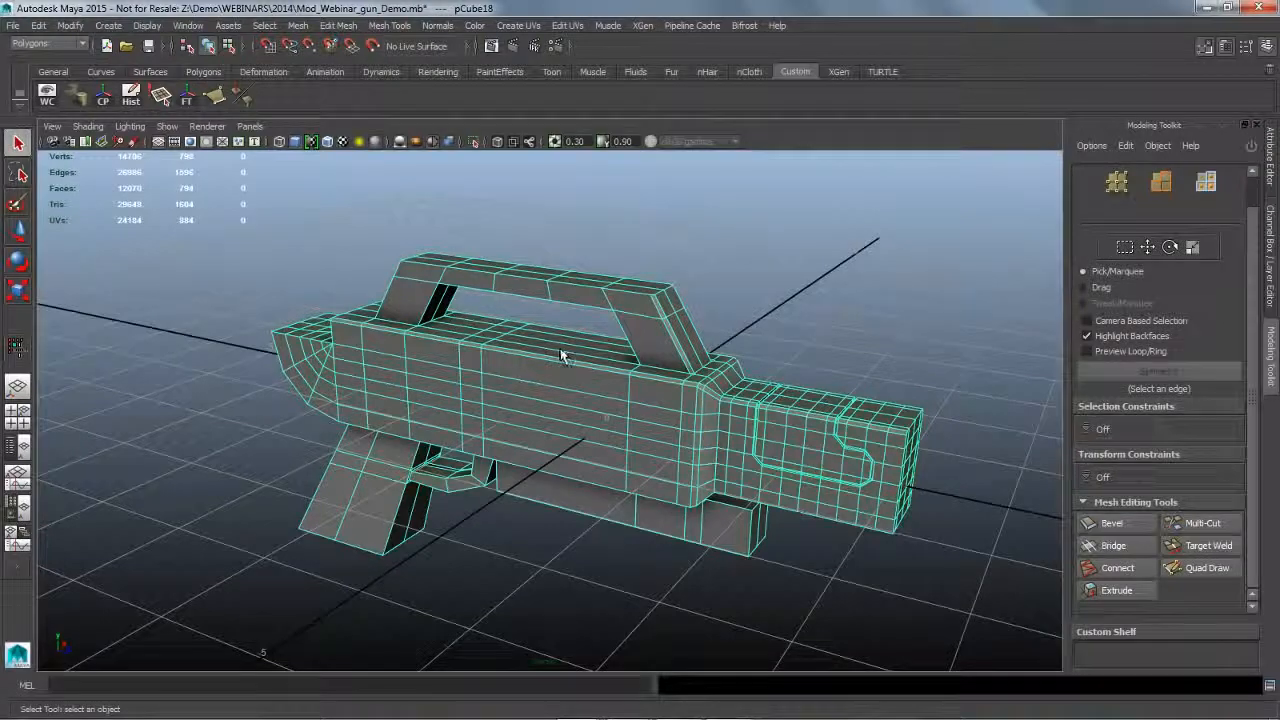
left_click_drag(757, 367, 668, 374, "alt")
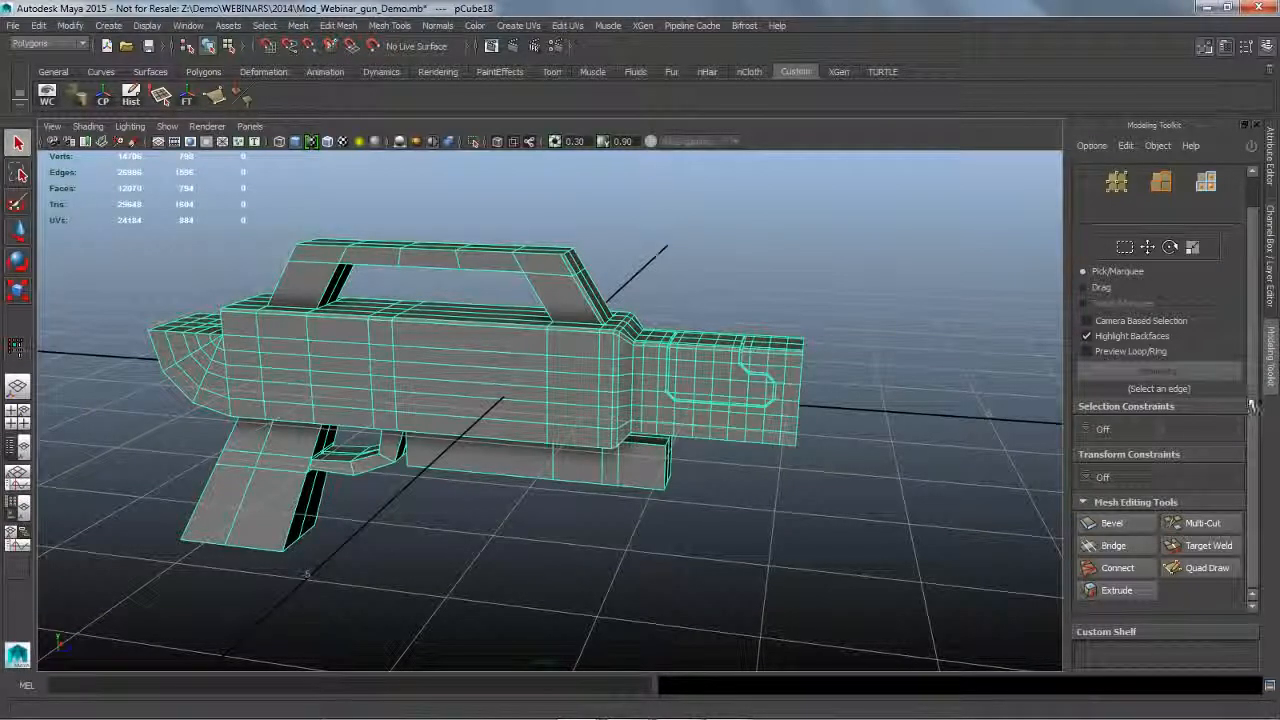
Make the barrel_cube layer visible and select its box in front of the gun barrel.
left_click(1272, 289)
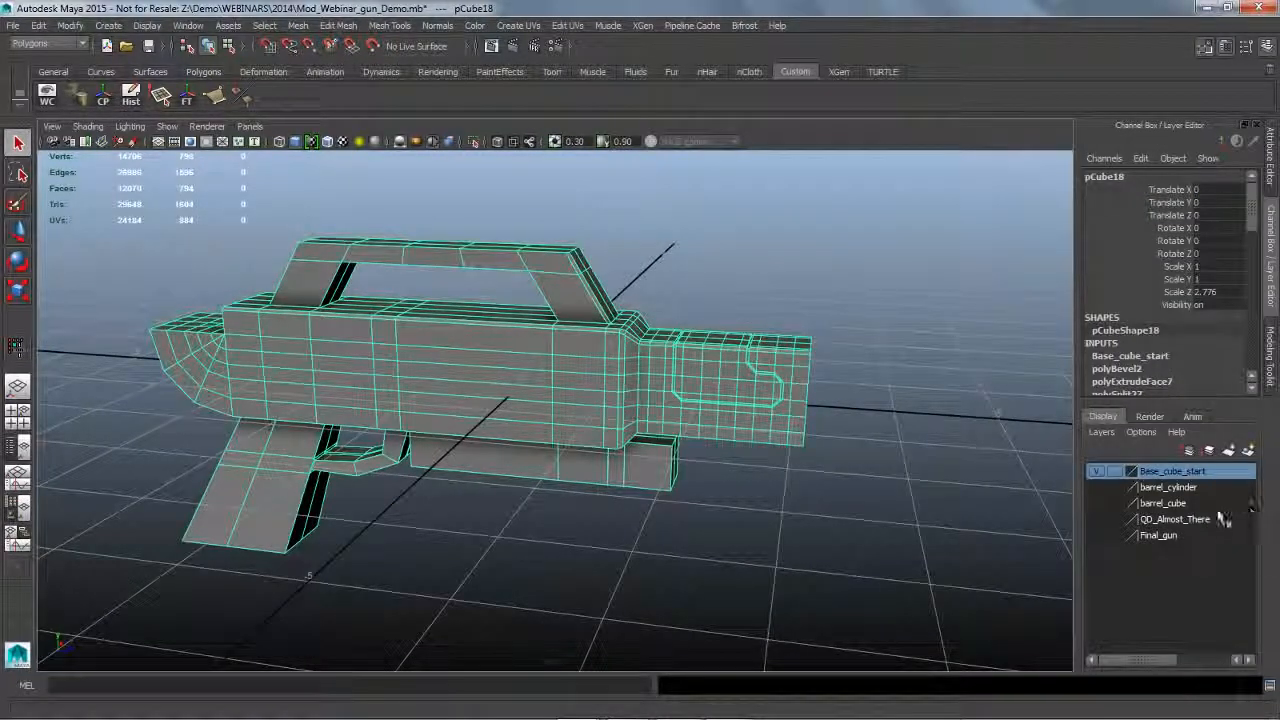
left_click(1097, 503)
left_click_drag(840, 553, 837, 543, "alt")
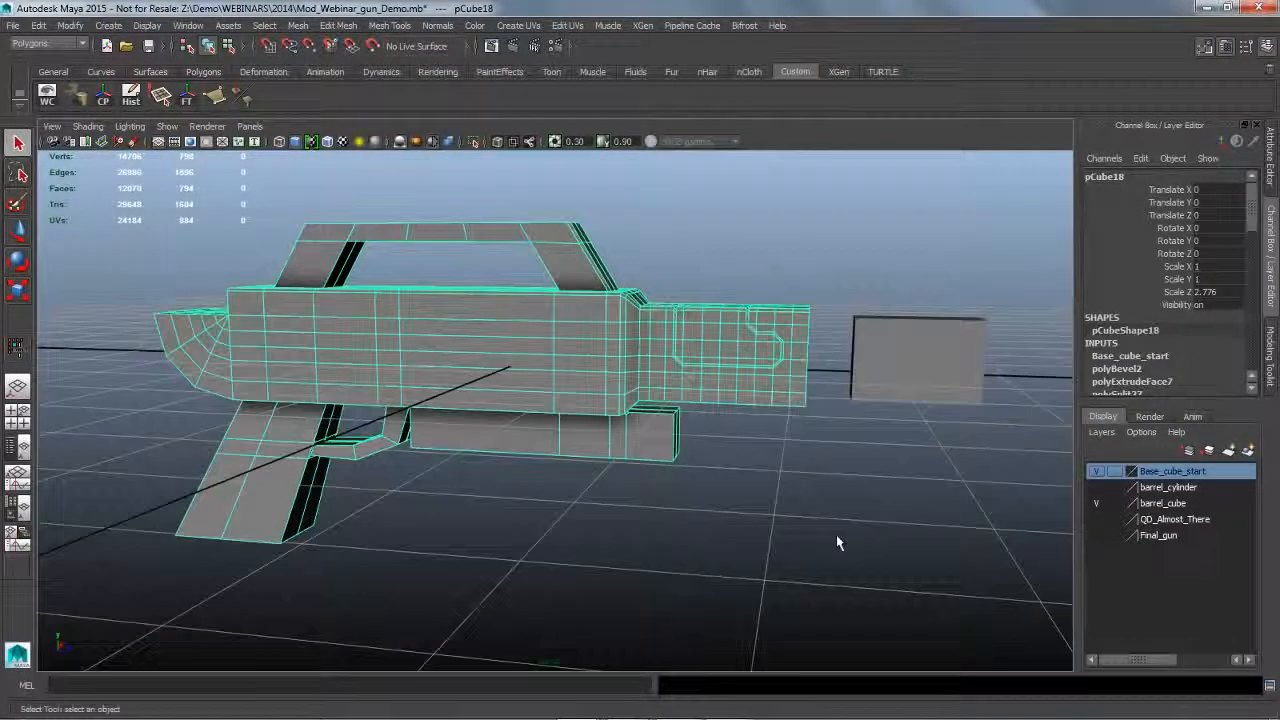
right_click_drag(837, 543, 784, 560, "alt")
middle_click_drag(784, 559, 773, 565, "alt")
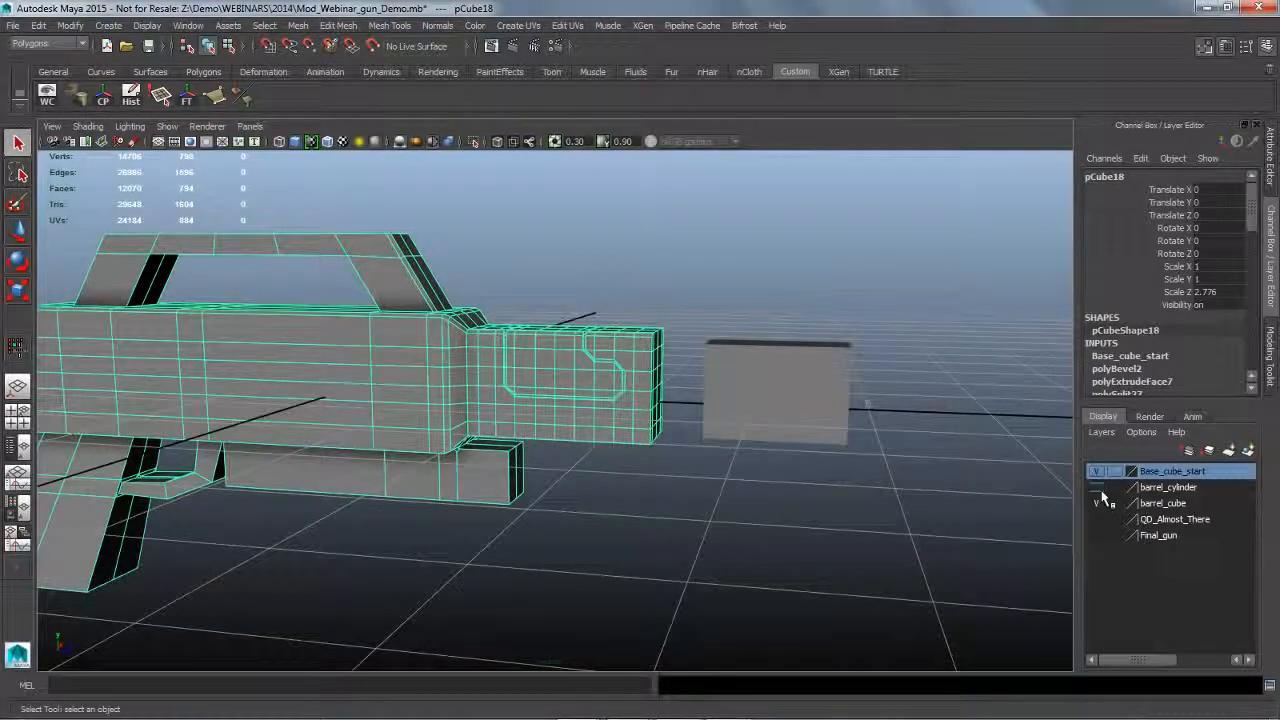
left_click(782, 416)
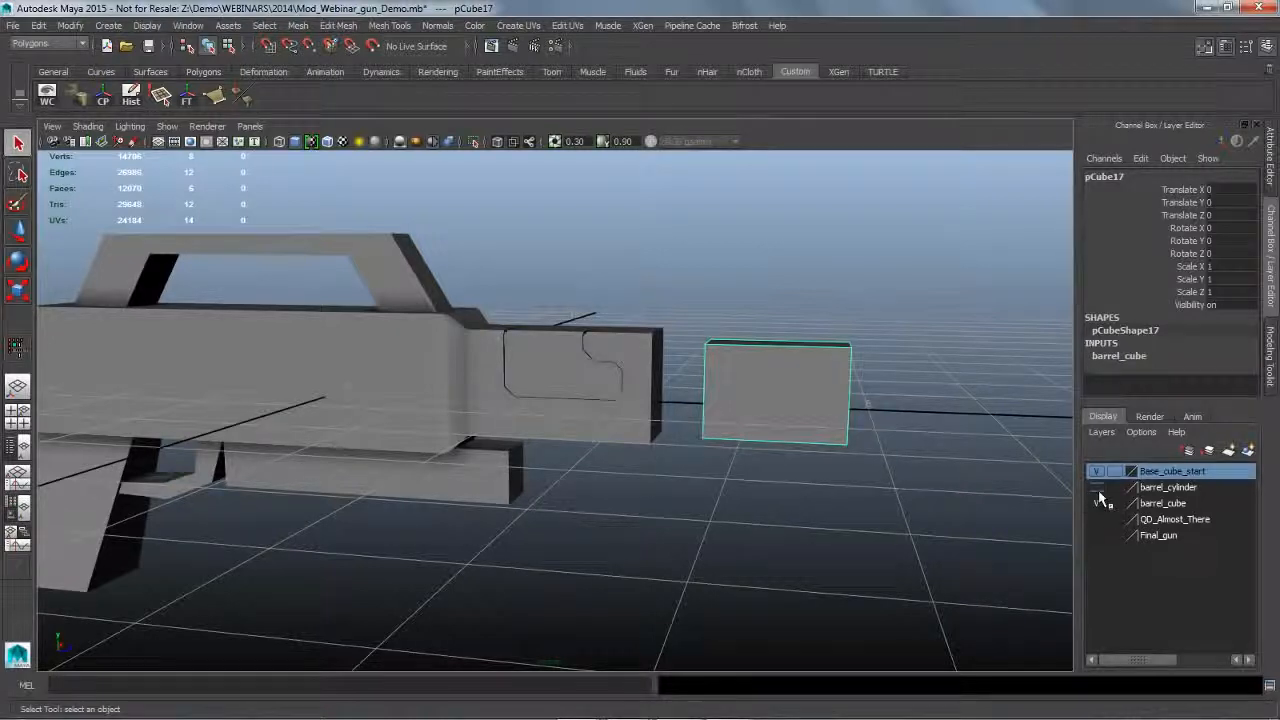
Make the barrel_cylinder layer visible together with barrel_cube and frame the small cylinder running through the box.
left_click(1096, 487)
left_click(1096, 503)
left_click_drag(919, 505, 945, 520, "alt")
right_click_drag(843, 529, 917, 506, "alt")
left_click_drag(917, 506, 820, 504, "alt")
left_click_drag(694, 456, 700, 477, "alt")
right_click_drag(700, 477, 738, 462, "alt")
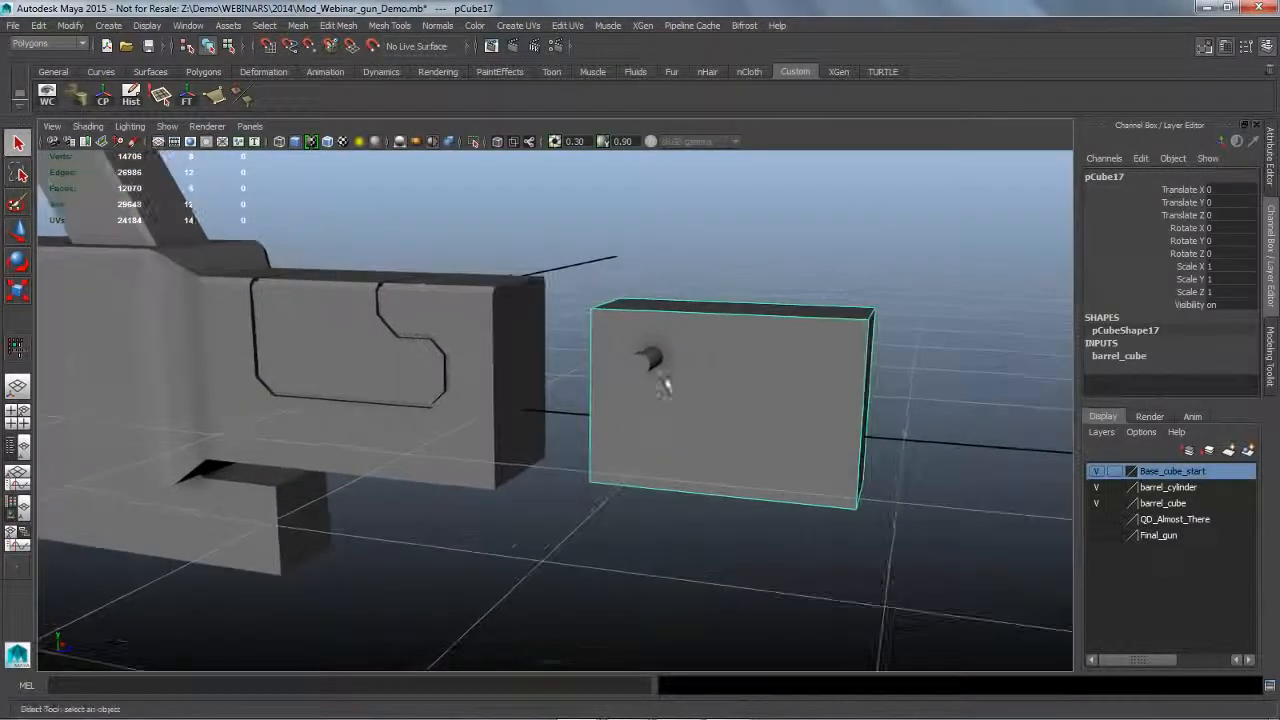
Duplicate the small cylinder to Translate Z 0.38, then repeat the offset duplicate for a third cylinder at Translate Z 0.76.
left_click(654, 370)
left_click_drag(654, 370, 666, 457, "alt")
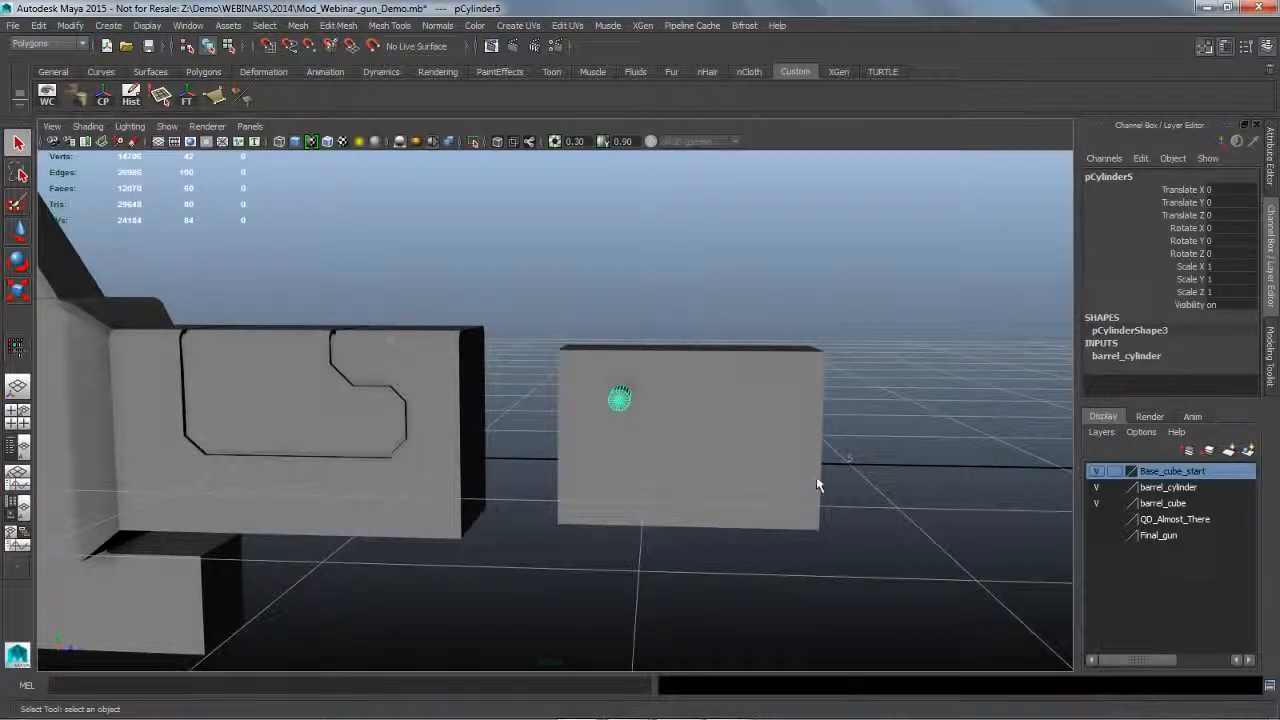
key("ctrl+d")
key("w")
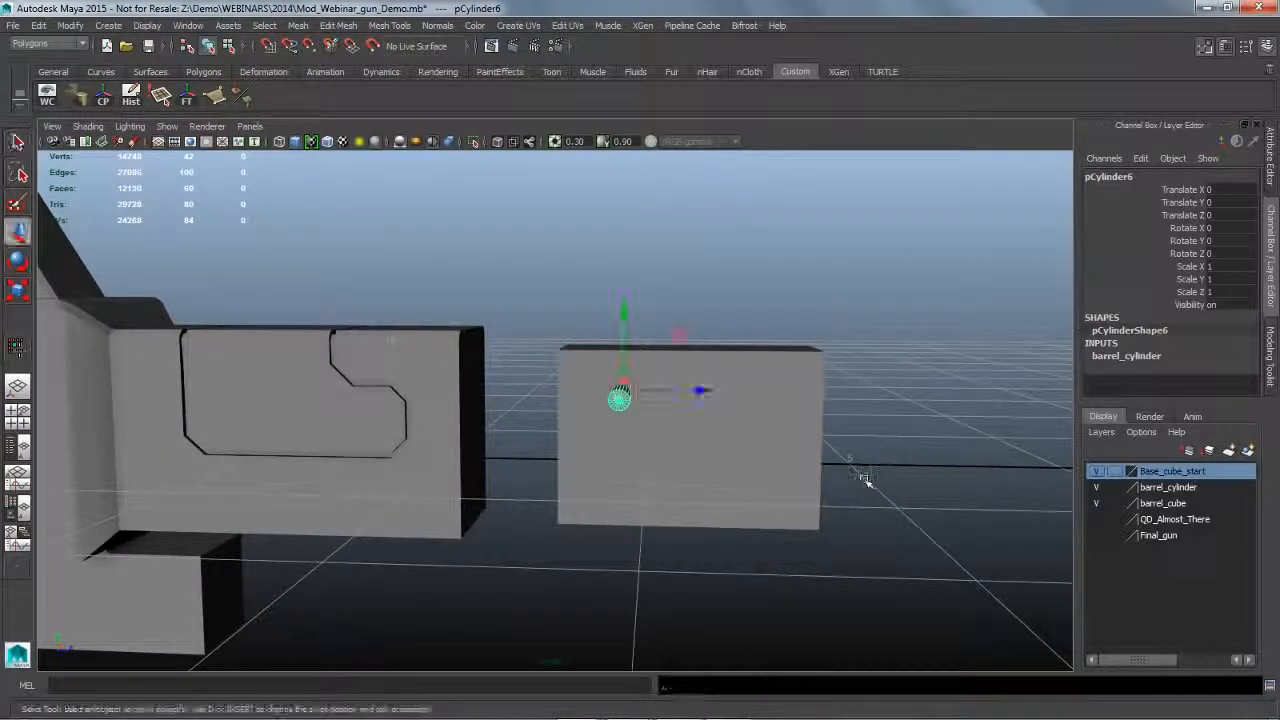
left_click_drag(703, 393, 788, 420)
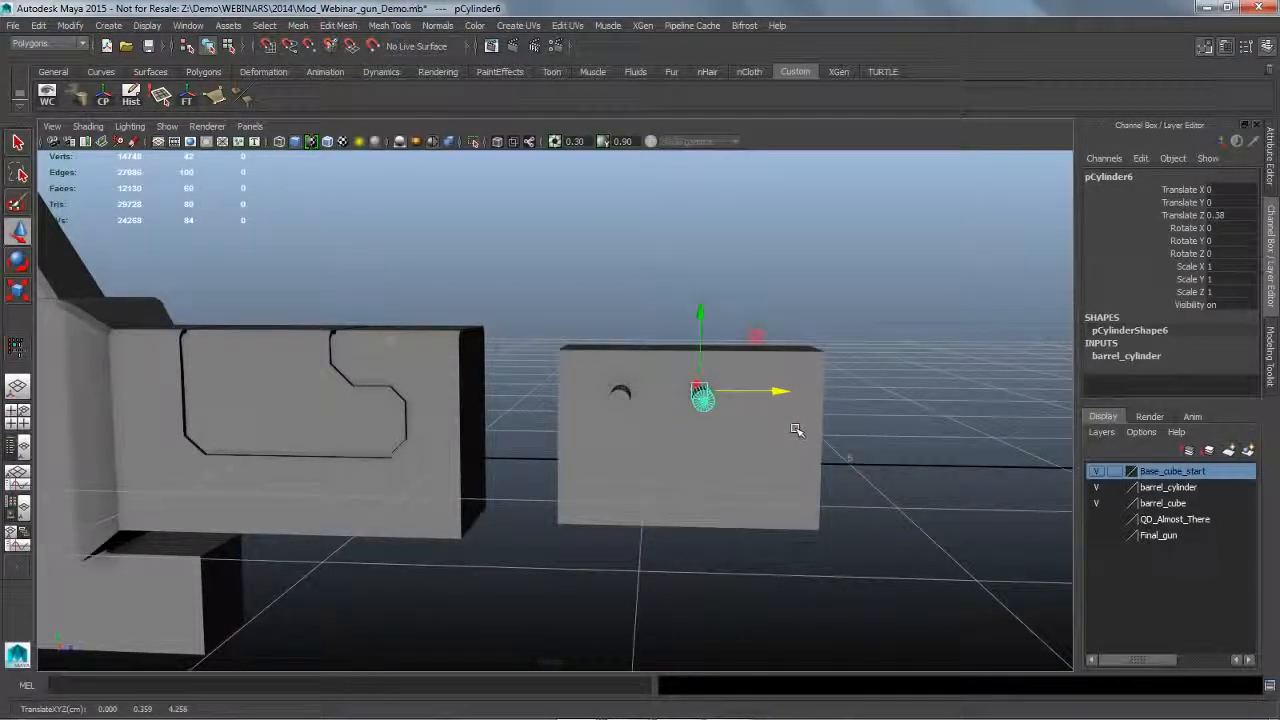
left_click_drag(930, 512, 926, 516, "alt")
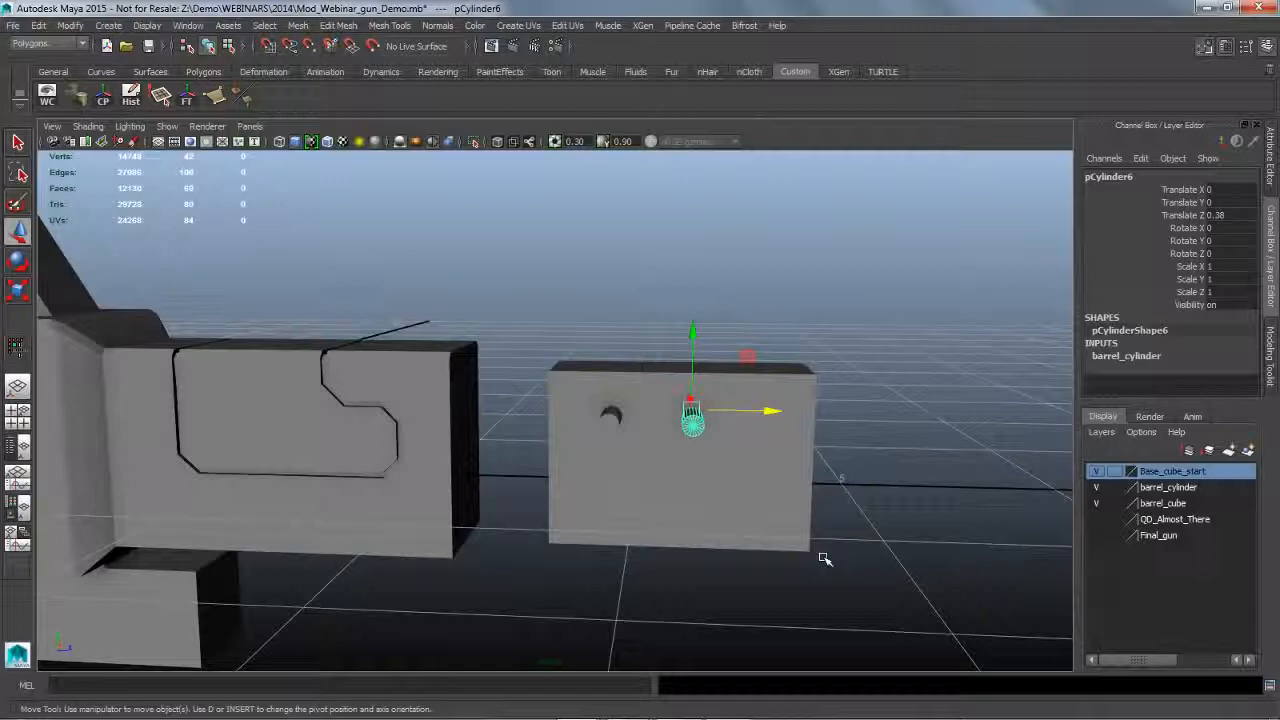
key("shift+d")
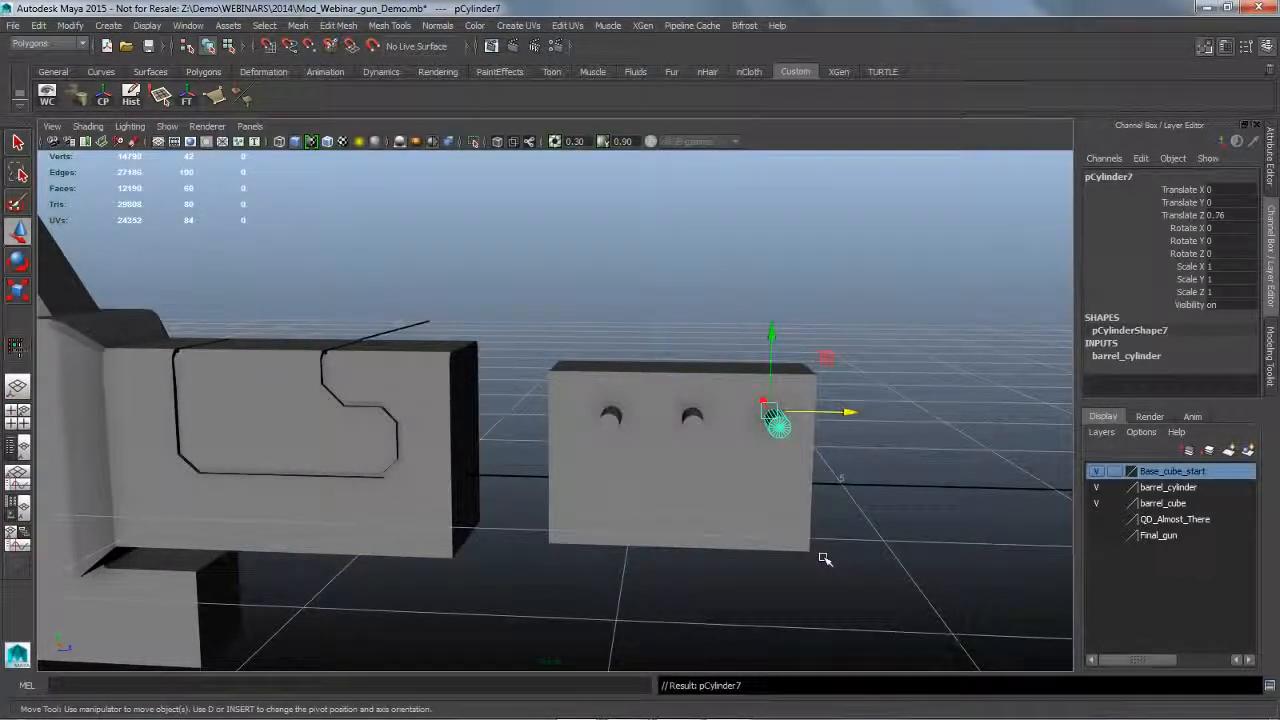
left_click_drag(852, 563, 855, 563, "alt")
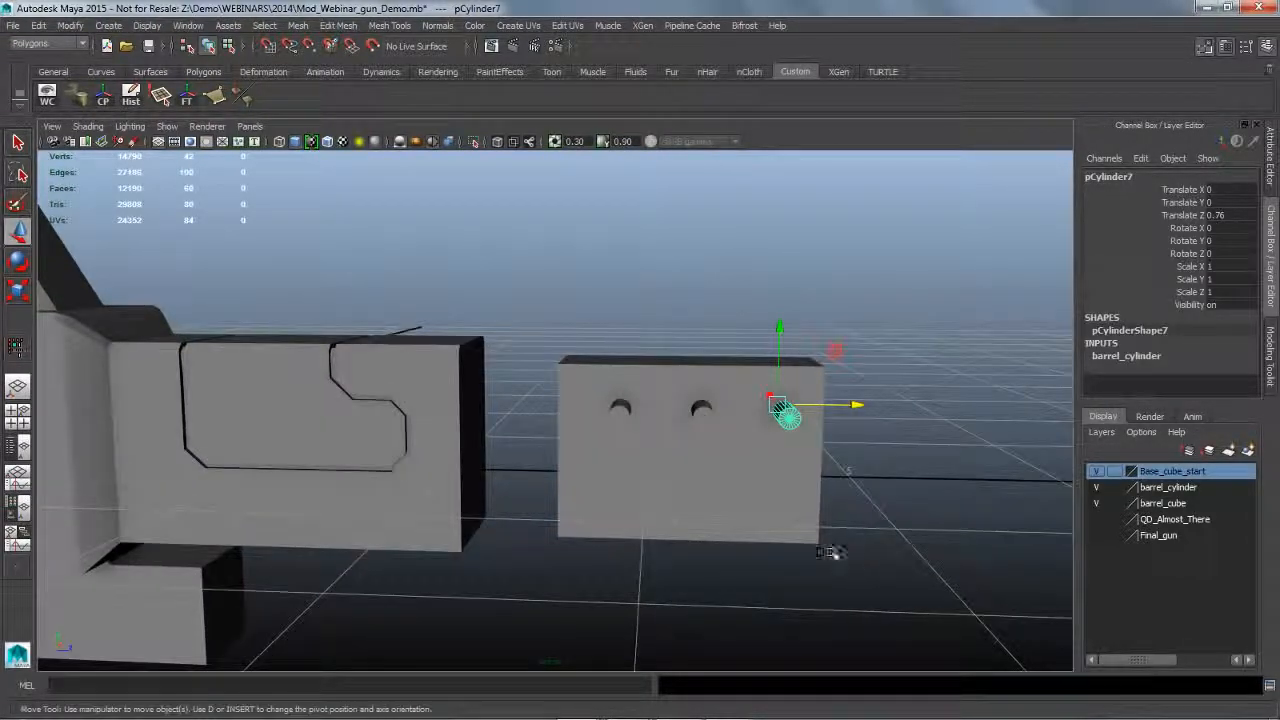
Duplicate the row of three cylinders and offset the copies by -0.156 in Y and about -0.16 in Z as a staggered row.
left_click(621, 414)
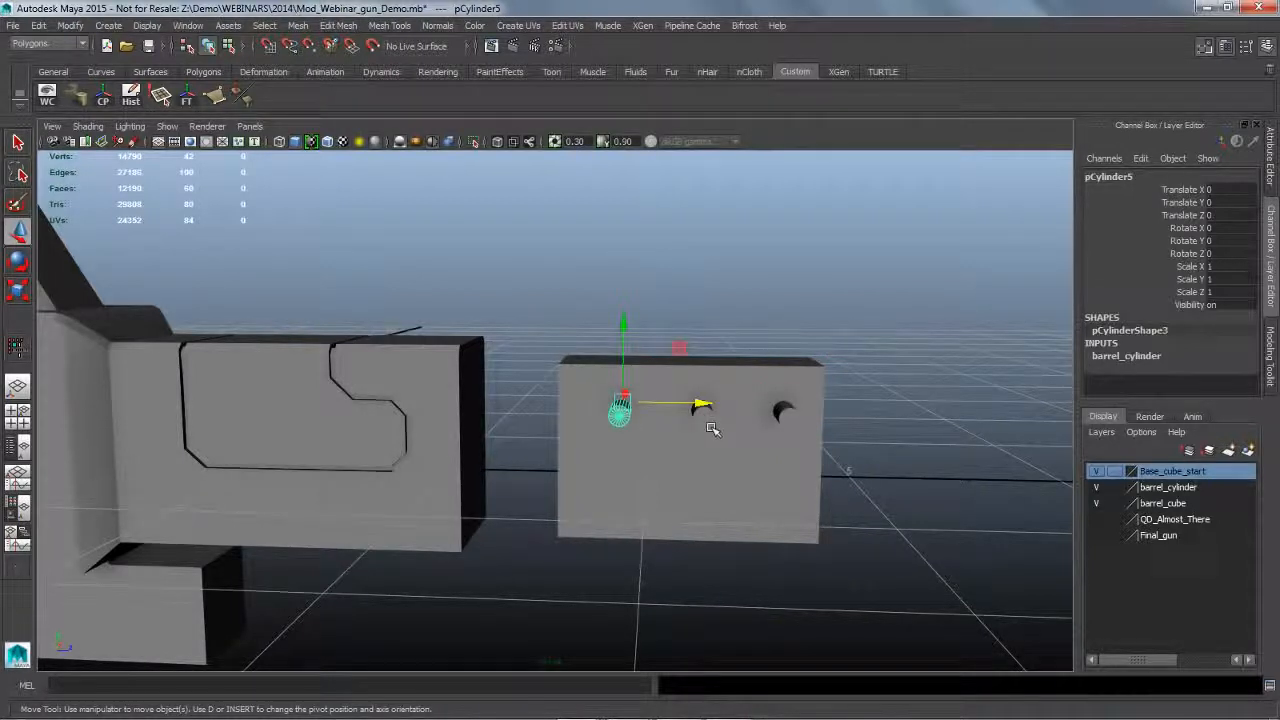
left_click(703, 414, "shift")
left_click(798, 424, "shift")
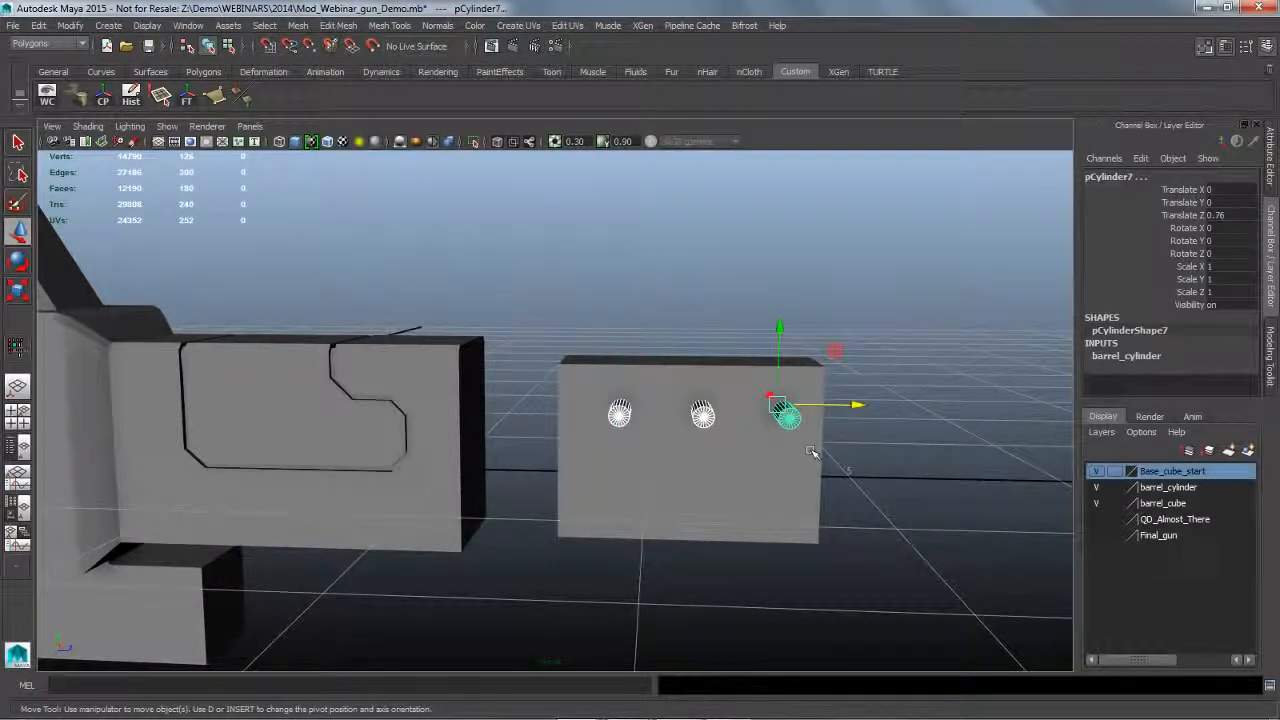
key("ctrl+d")
left_click_drag(790, 342, 793, 370)
mouse_move(843, 450)
left_mouse_down("alt")
mouse_move(866, 423)
mouse_move(829, 422)
mouse_move(839, 426)
left_mouse_up("alt")
left_click_drag(885, 484, 892, 497, "alt")
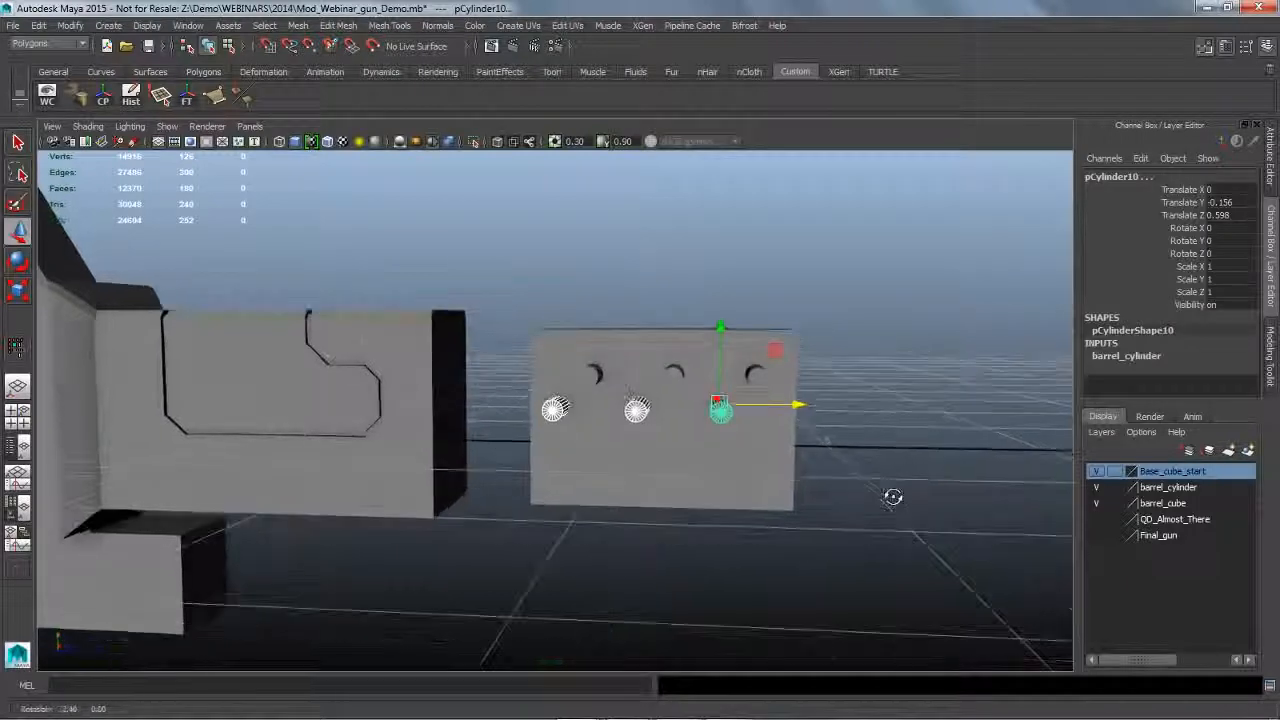
Duplicate the frontmost cylinder of the lower row and move the copy forward to Translate Z 0.877.
left_click(892, 495)
left_click(732, 416)
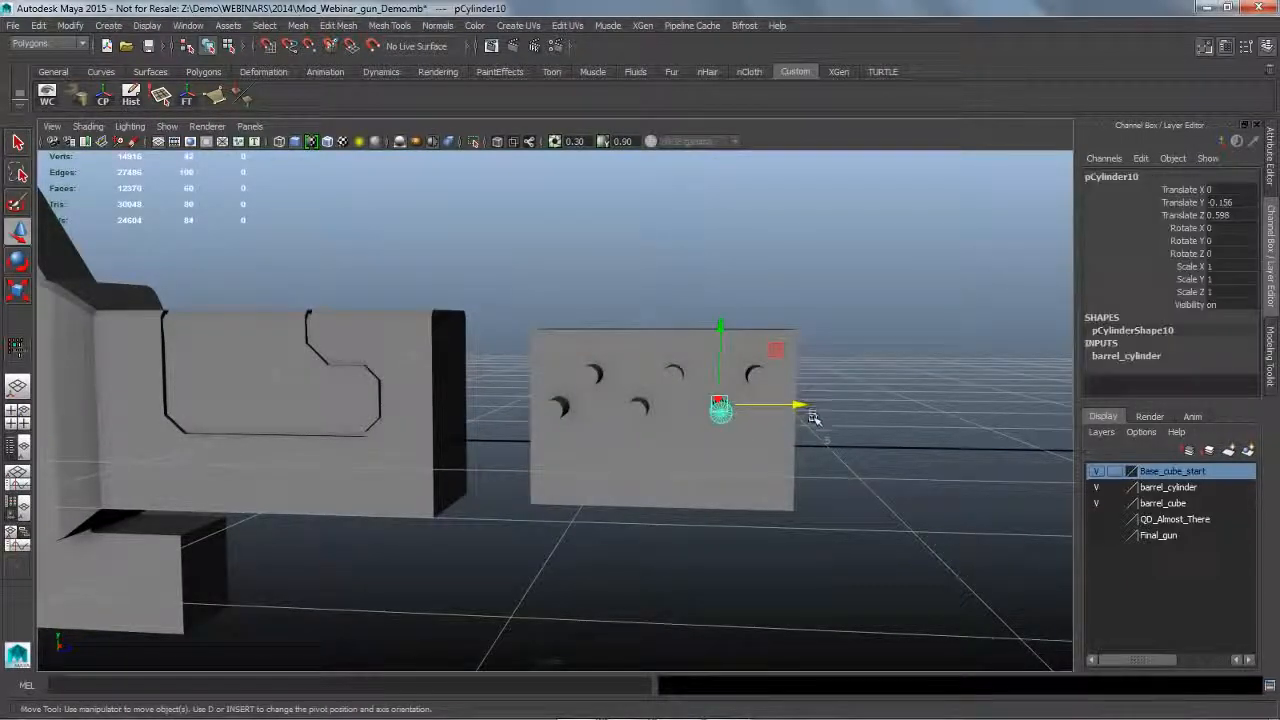
key("ctrl+d")
left_click_drag(816, 419, 865, 457)
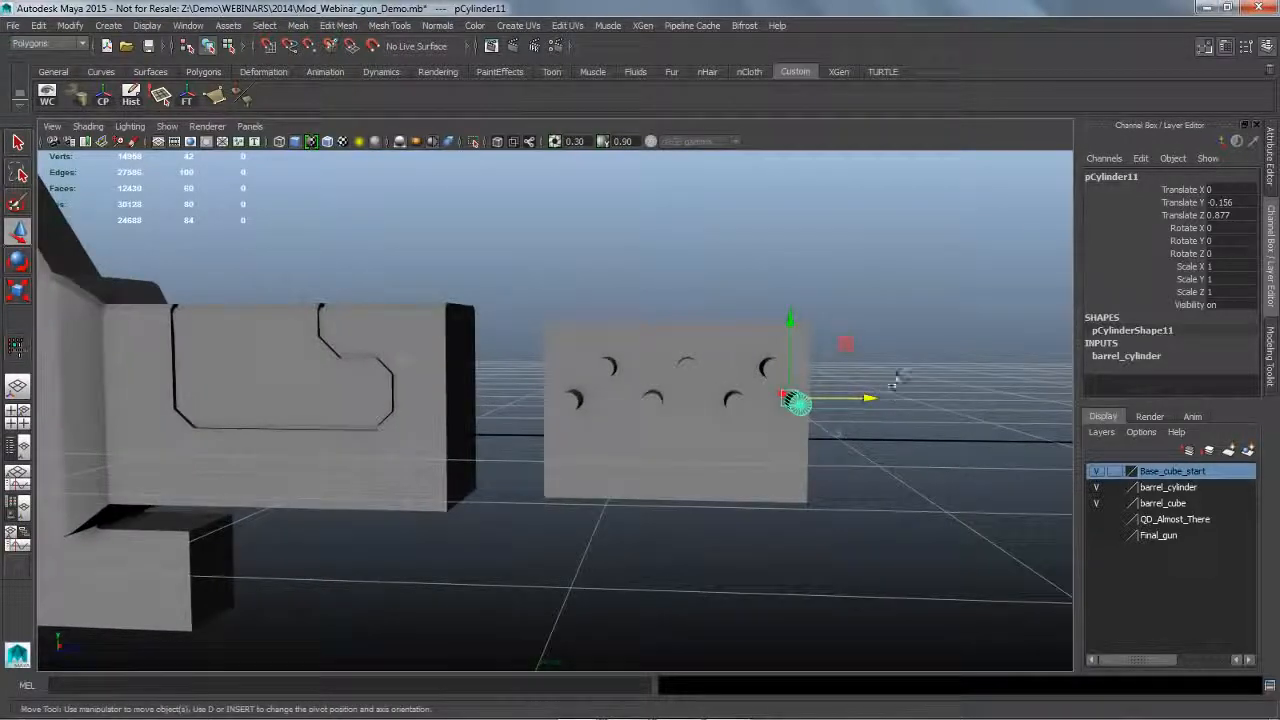
left_click(896, 379)
Select all seven cylinders in the two staggered rows on the box.
left_click(778, 375)
left_click(694, 369, "shift")
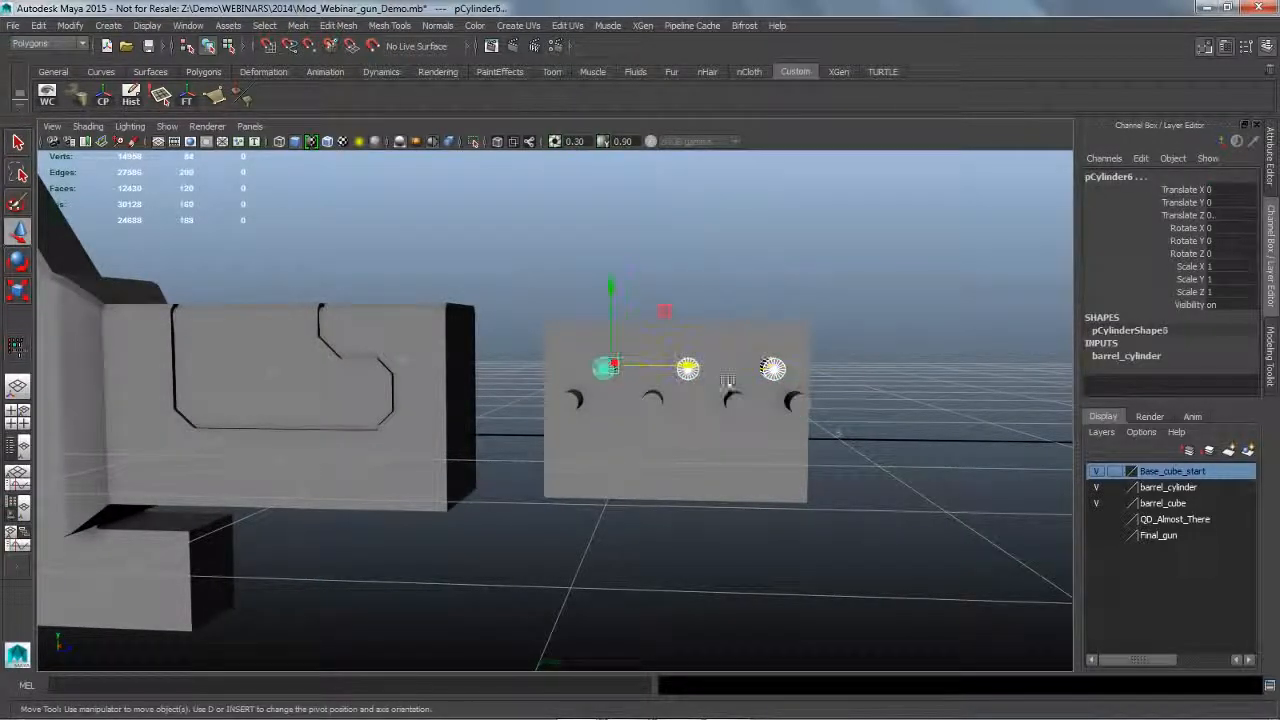
left_click_drag(710, 376, 700, 374)
left_click_drag(842, 537, 843, 535, "alt")
left_click(573, 390, "shift")
key("ctrl+d")
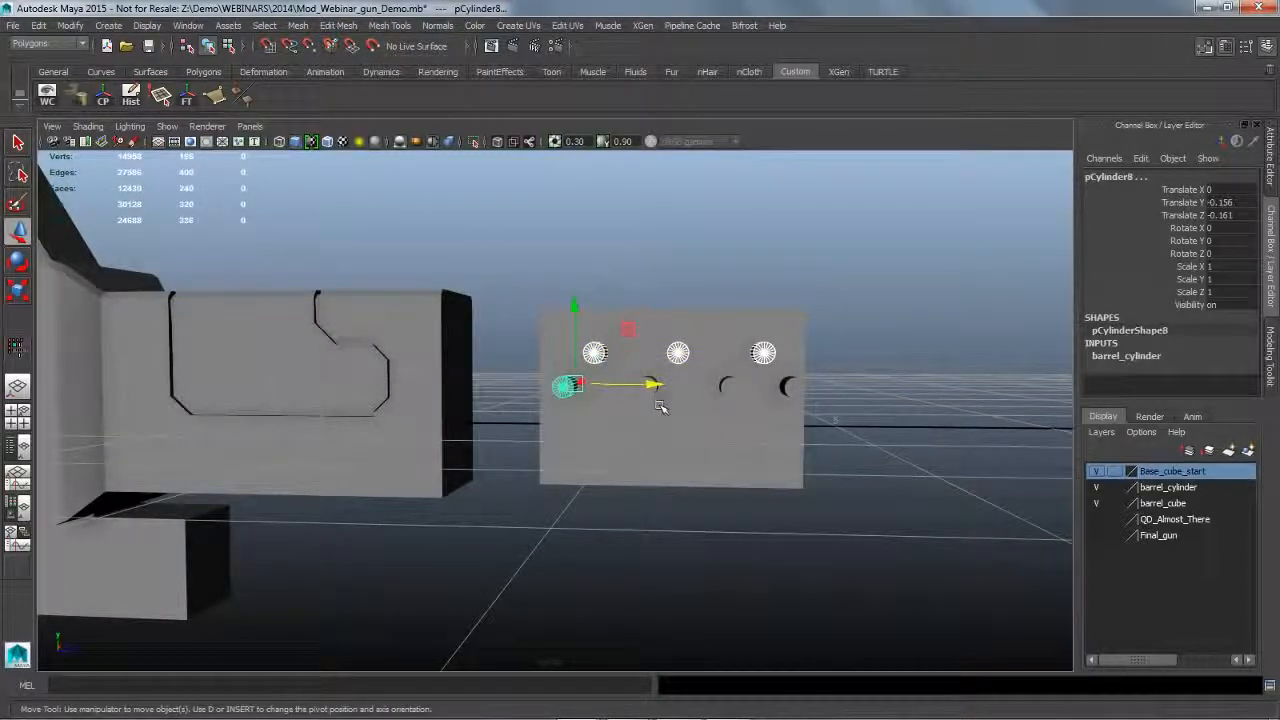
left_click_drag(657, 398, 737, 398)
left_click(748, 405, "shift")
left_click(808, 404, "shift")
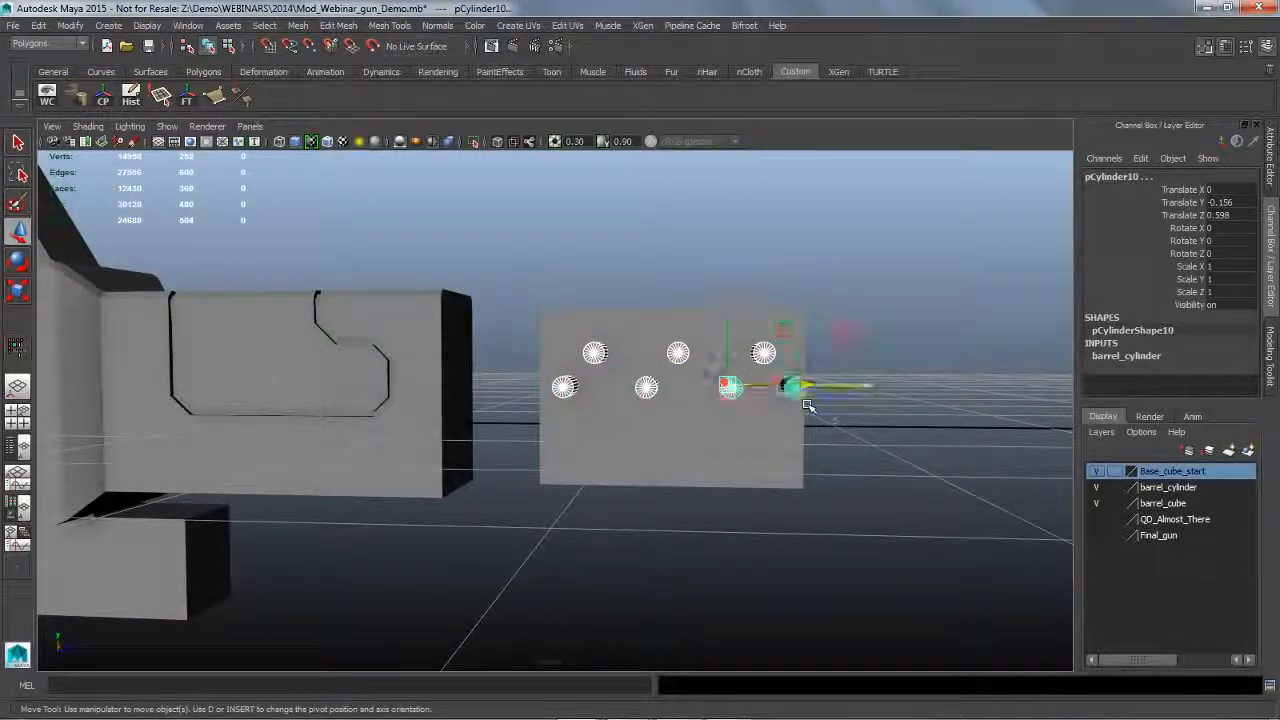
Duplicate the seven cylinders and move the copies down, placing the lowest row at Translate Y -0.435.
key("ctrl+d")
left_click_drag(788, 320, 800, 370)
key("ctrl+z")
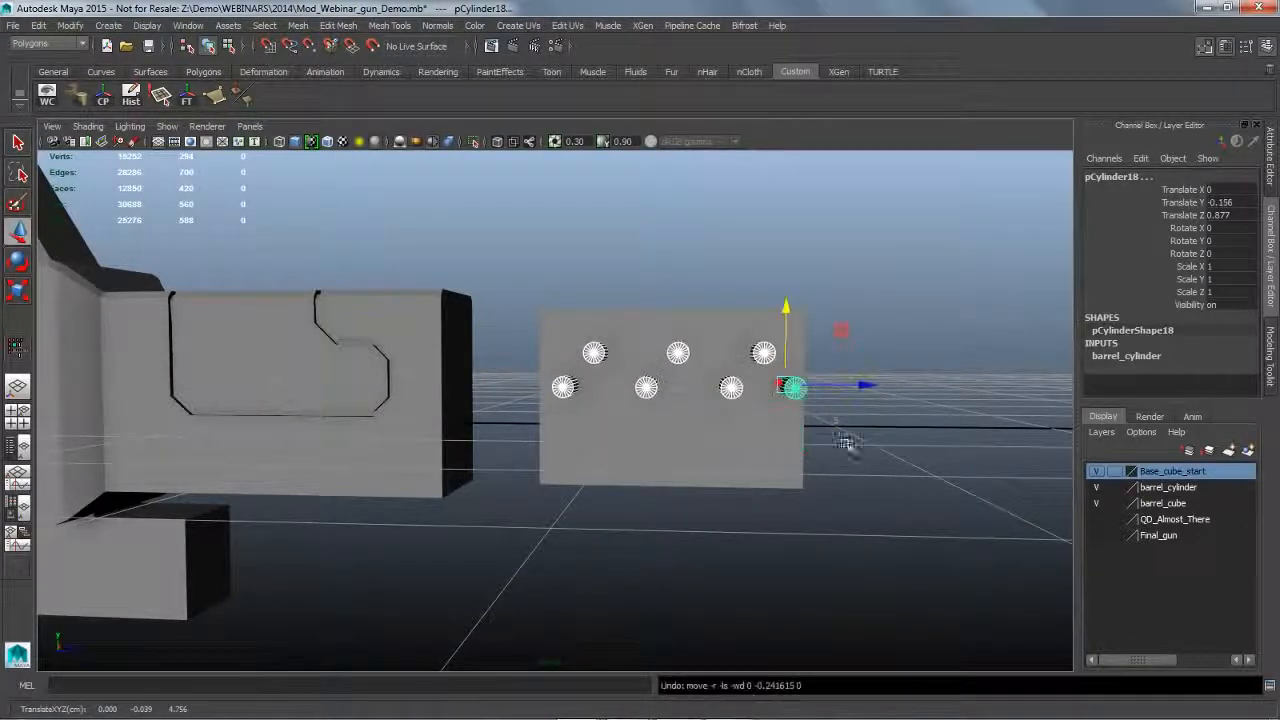
left_click_drag(850, 460, 854, 466, "alt")
left_click_drag(760, 364, 753, 423)
left_click_drag(862, 481, 857, 474, "alt")
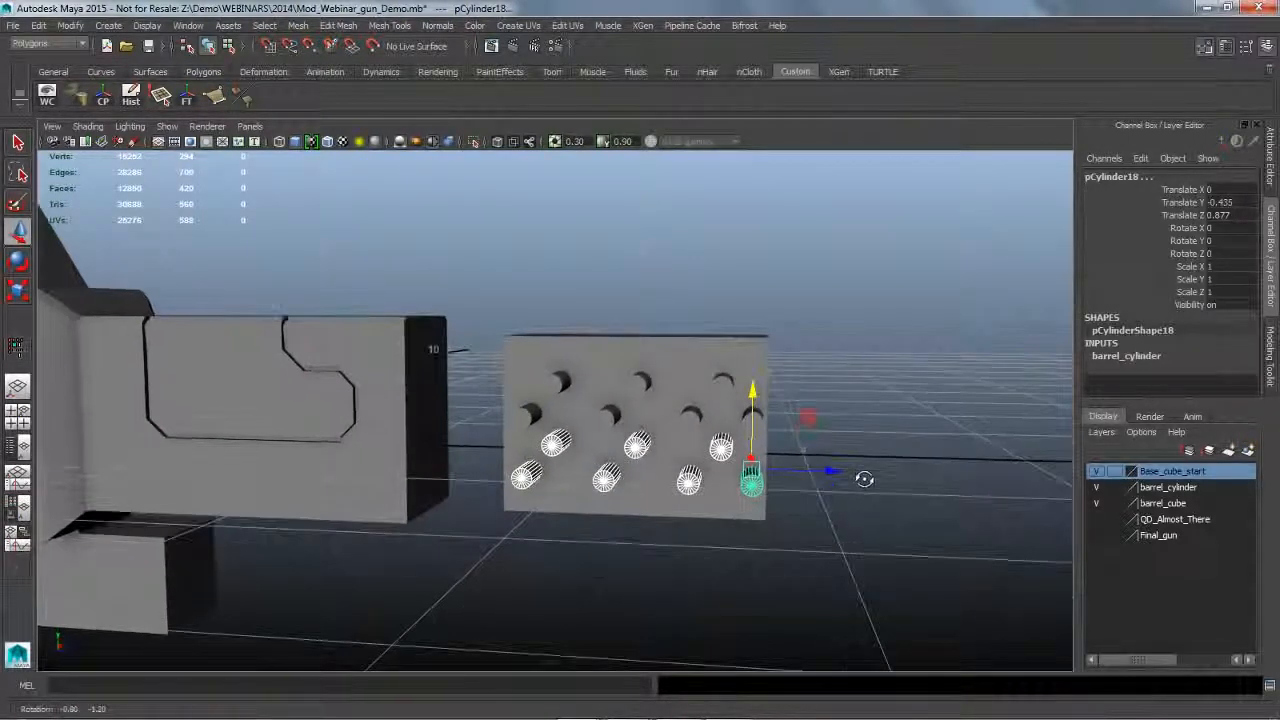
Deselect the cylinders, view the pattern from the front side and select the box they pass through.
key("Delete")
left_click(18, 143)
left_click_drag(540, 320, 600, 462, "alt")
mouse_move(770, 545)
left_mouse_down("alt")
mouse_move(654, 543)
mouse_move(729, 541)
mouse_move(663, 526)
mouse_move(784, 528)
left_mouse_up("alt")
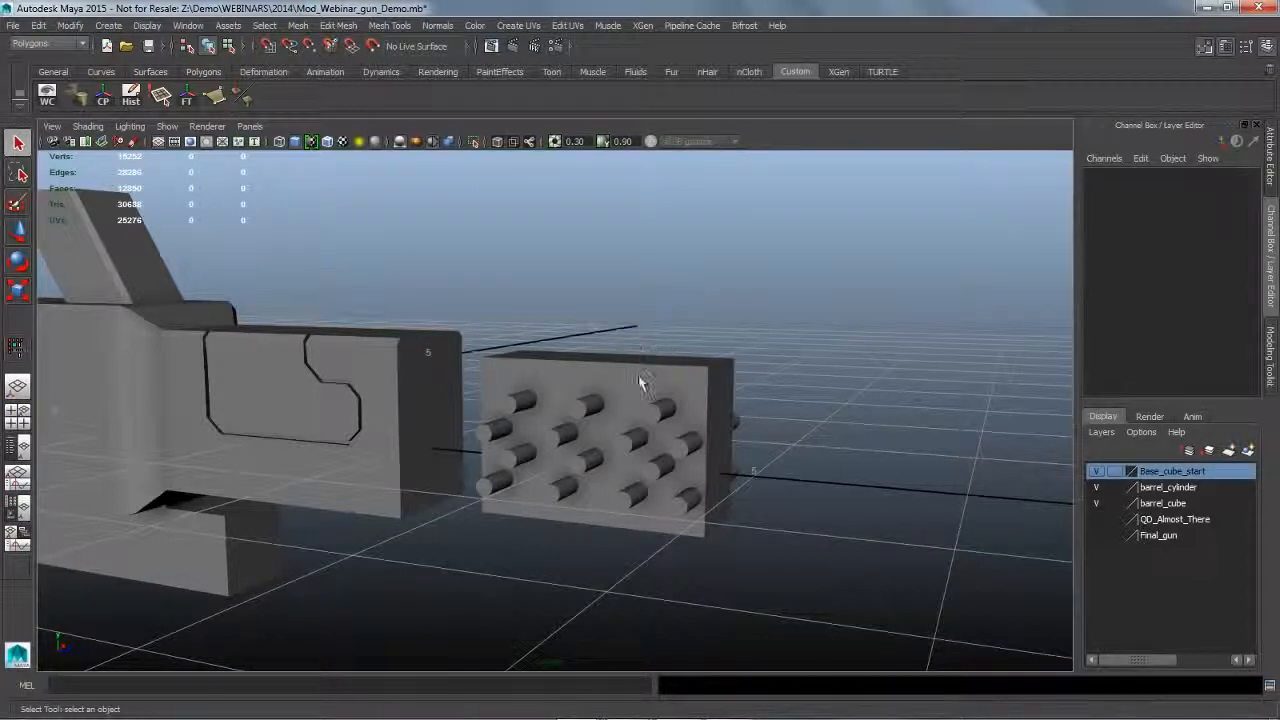
left_click(638, 380)
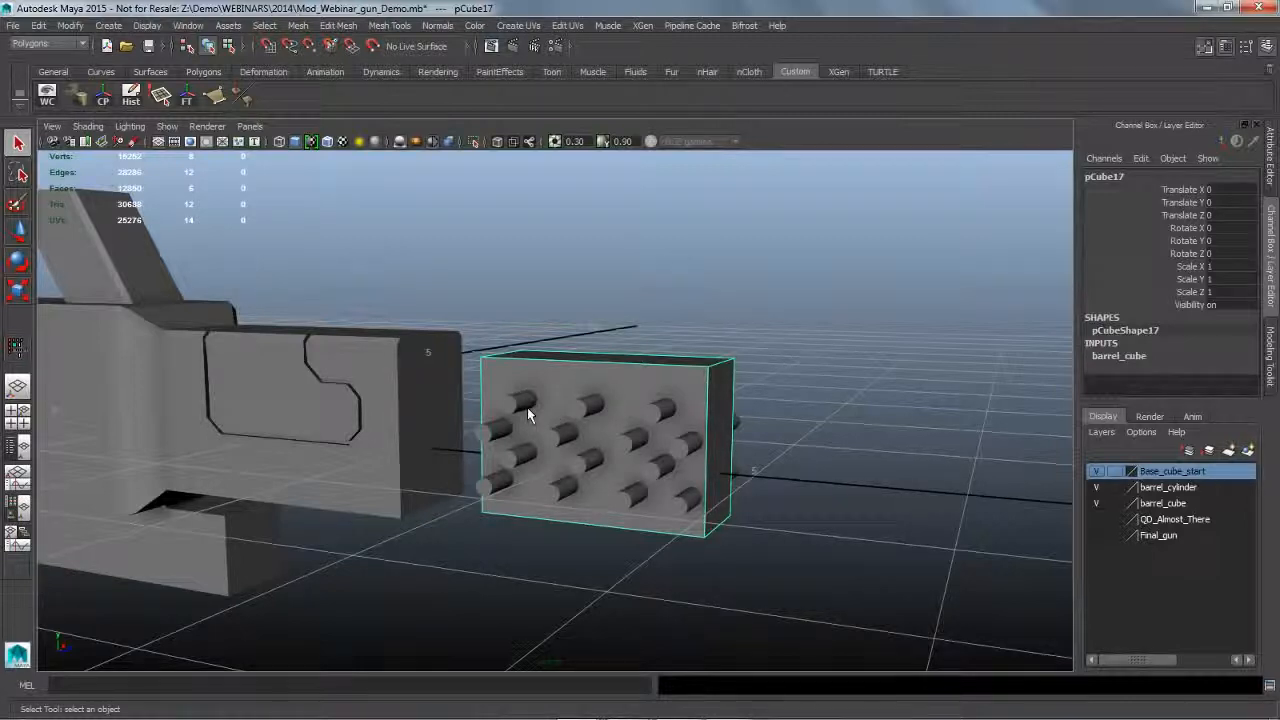
Add all the cylinders on both sides of the selected barrel box to the selection.
left_click_drag(737, 551, 729, 423, "alt")
middle_click_drag(740, 430, 734, 269, "alt")
left_click_drag(734, 269, 732, 300, "alt")
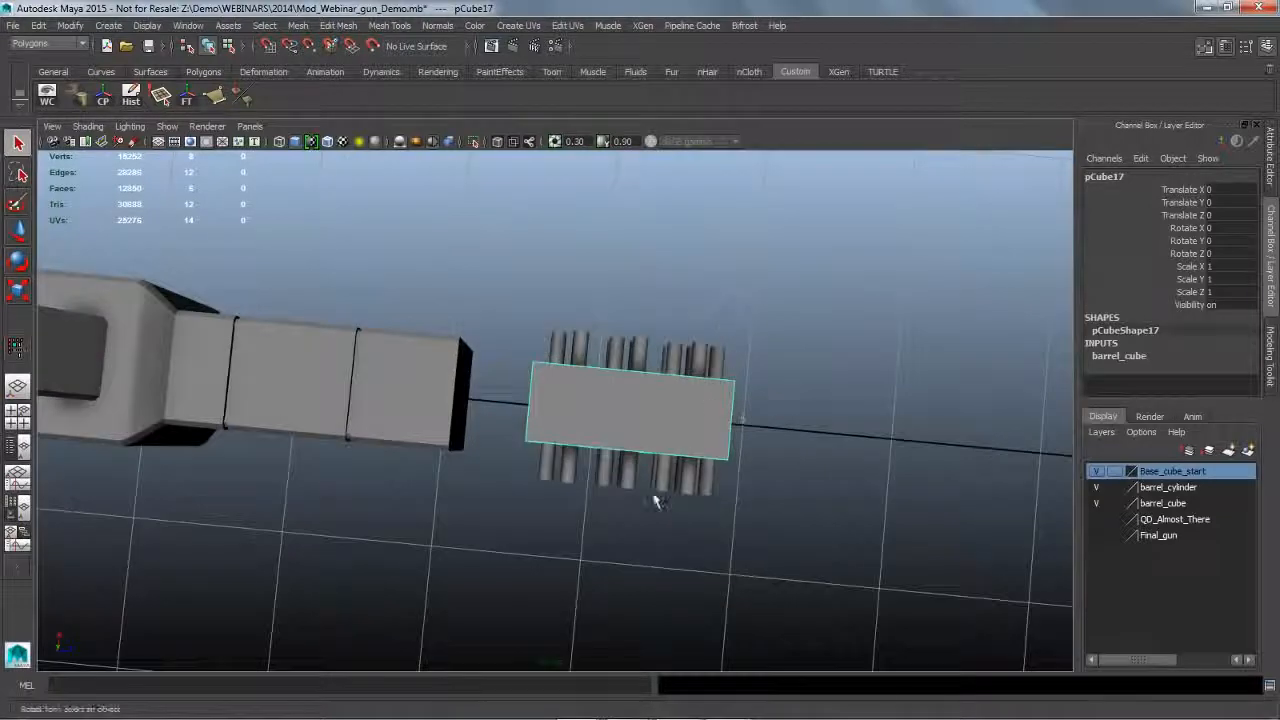
left_click_drag(519, 455, 628, 503)
left_click_drag(735, 522, 778, 430, "shift")
middle_click_drag(778, 430, 830, 476, "alt")
Subtract the selected cylinders from the barrel box with Boolean Difference using Edge intersection classification, and deselect the result.
left_click(299, 25)
mouse_move(333, 61)
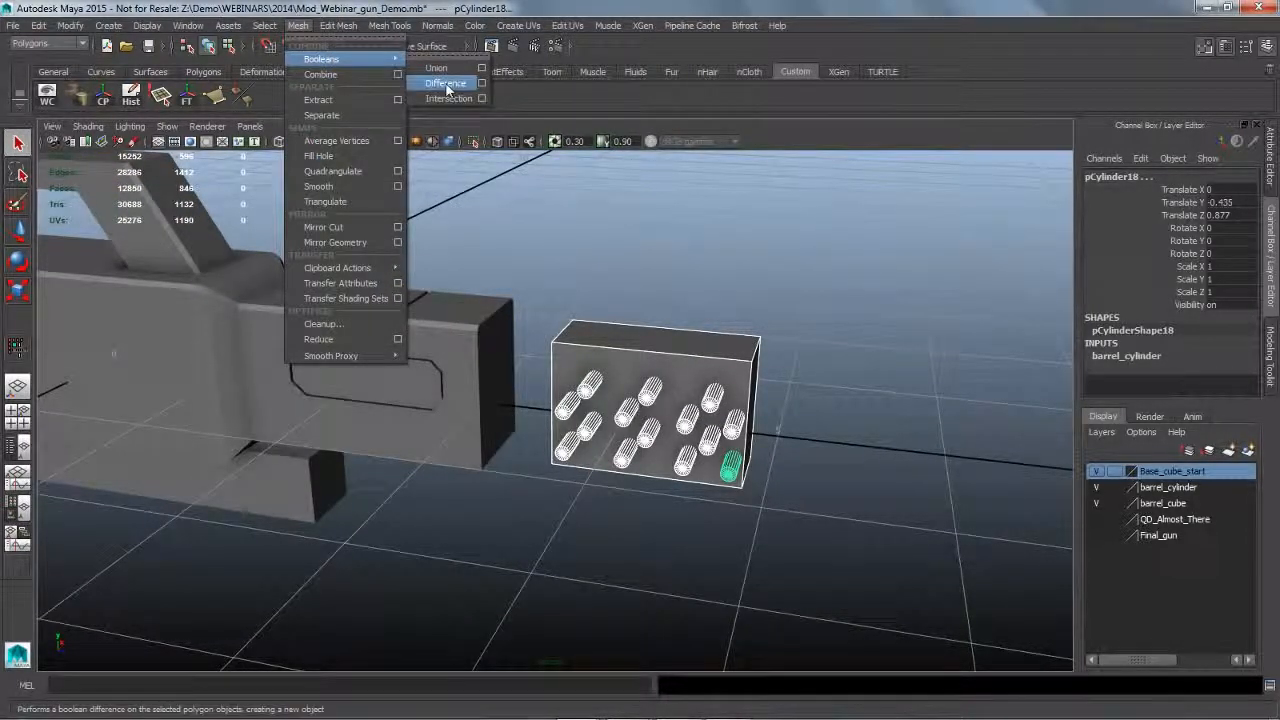
left_click(482, 92)
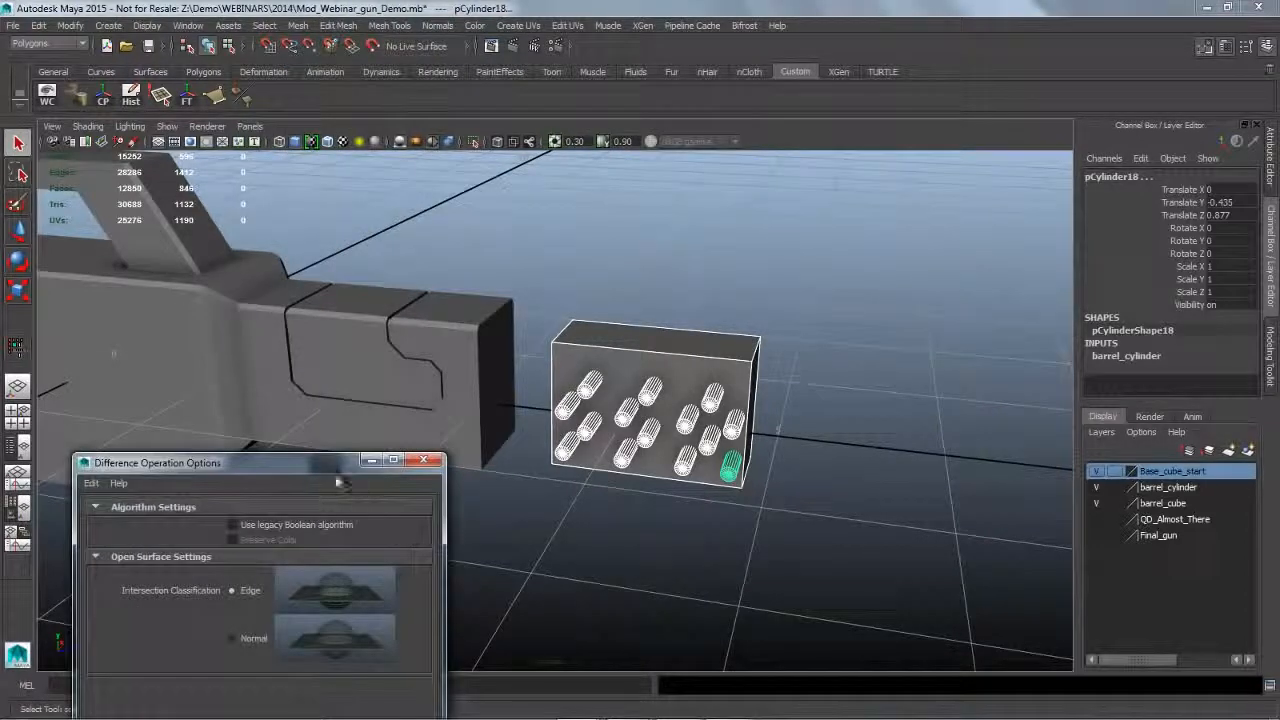
left_click_drag(338, 462, 353, 200)
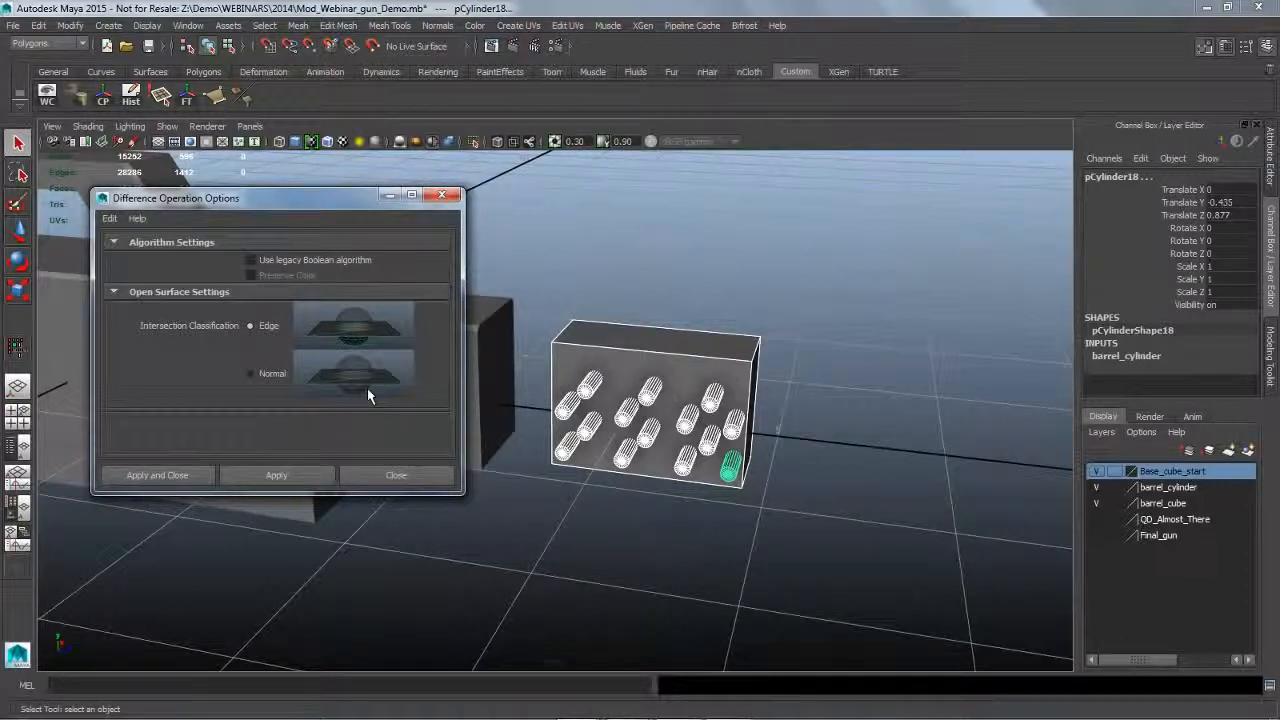
left_click(289, 477)
left_click_drag(620, 589, 628, 540, "alt")
left_click(631, 526)
left_click(415, 479)
right_click_drag(680, 482, 711, 483, "alt")
left_click_drag(710, 483, 683, 543, "alt")
right_click_drag(683, 543, 660, 522, "alt")
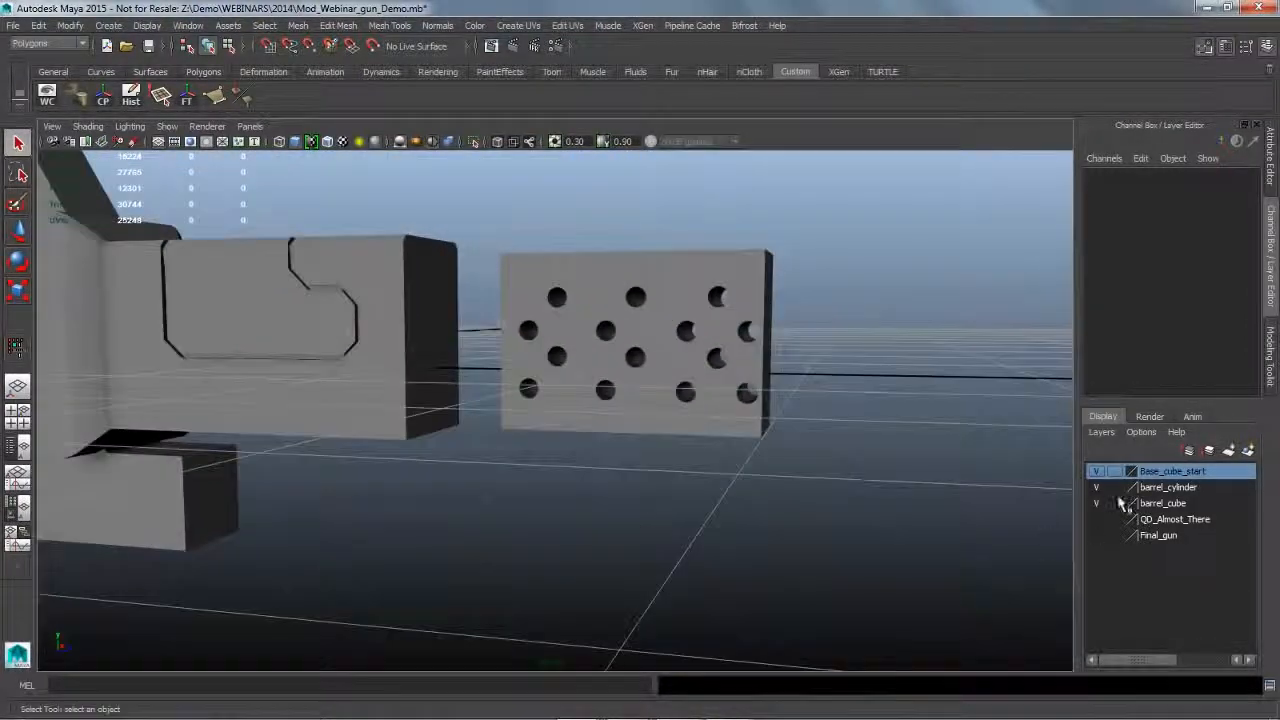
Select the objects of the barrel_cylinder layer and shift the holes to Translate Y -0.42 and Translate Z 0.866.
left_click(1162, 488)
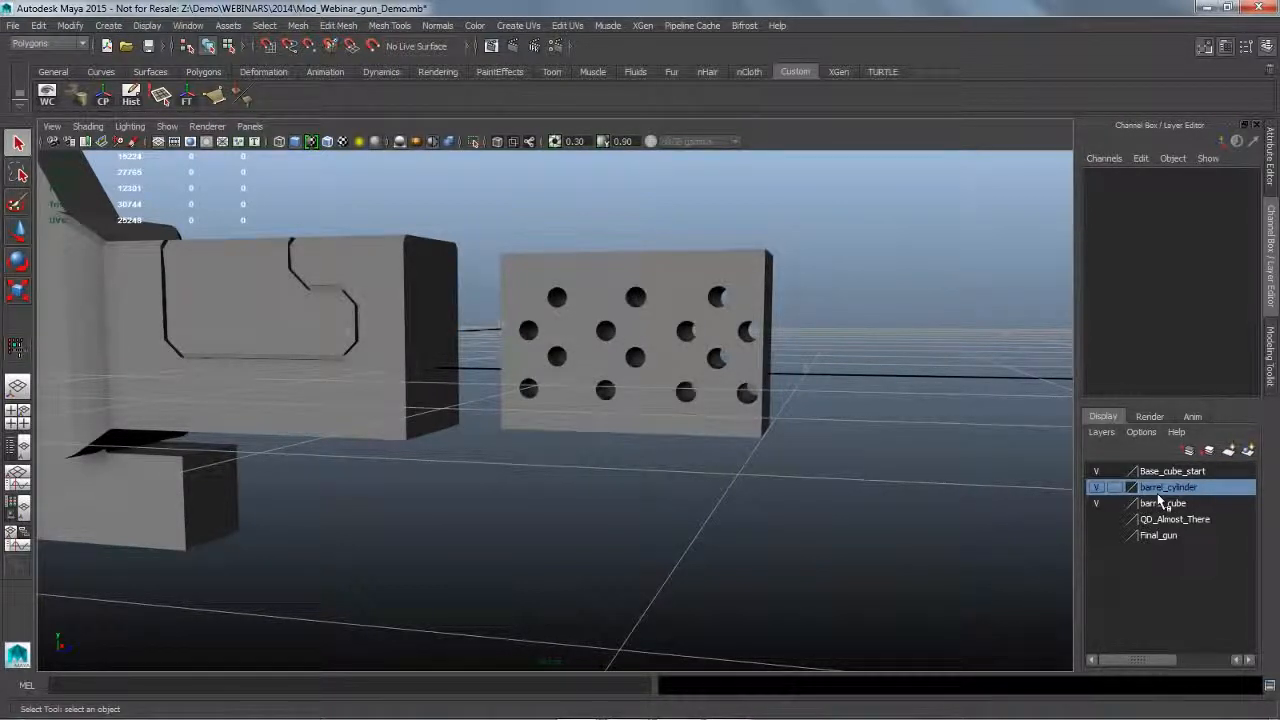
right_click(1158, 494)
left_click(1166, 543)
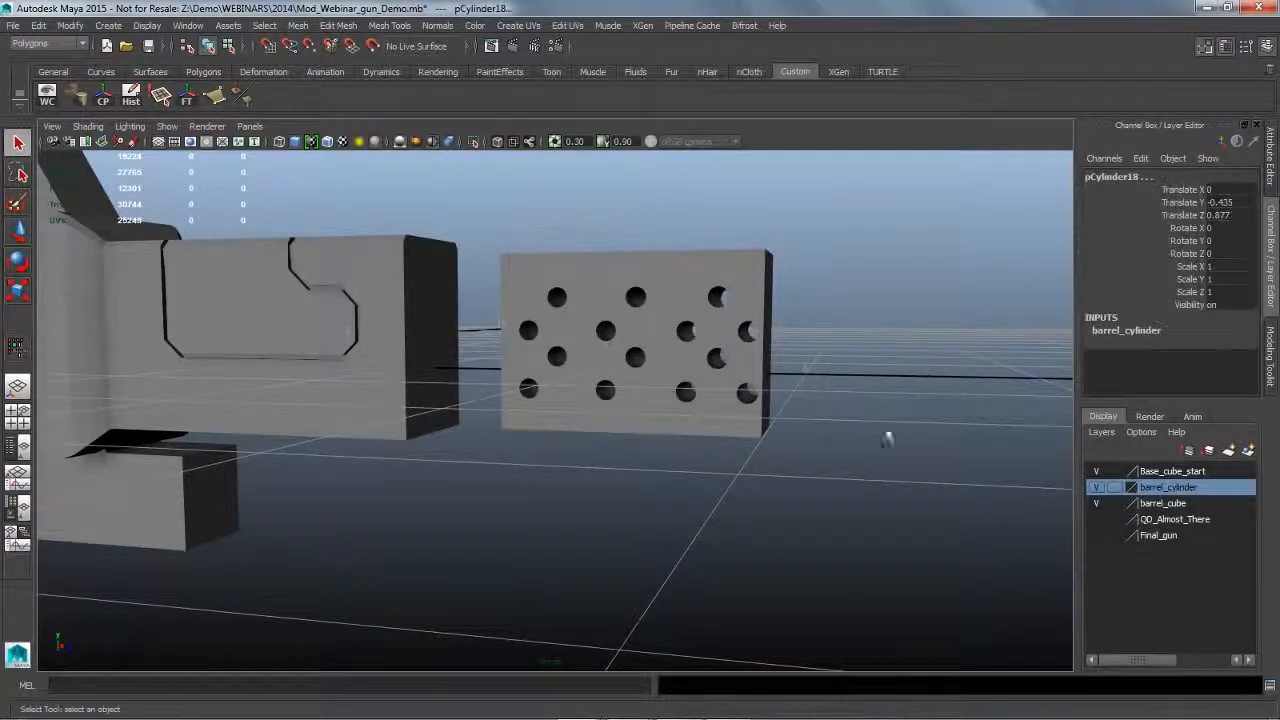
key("w")
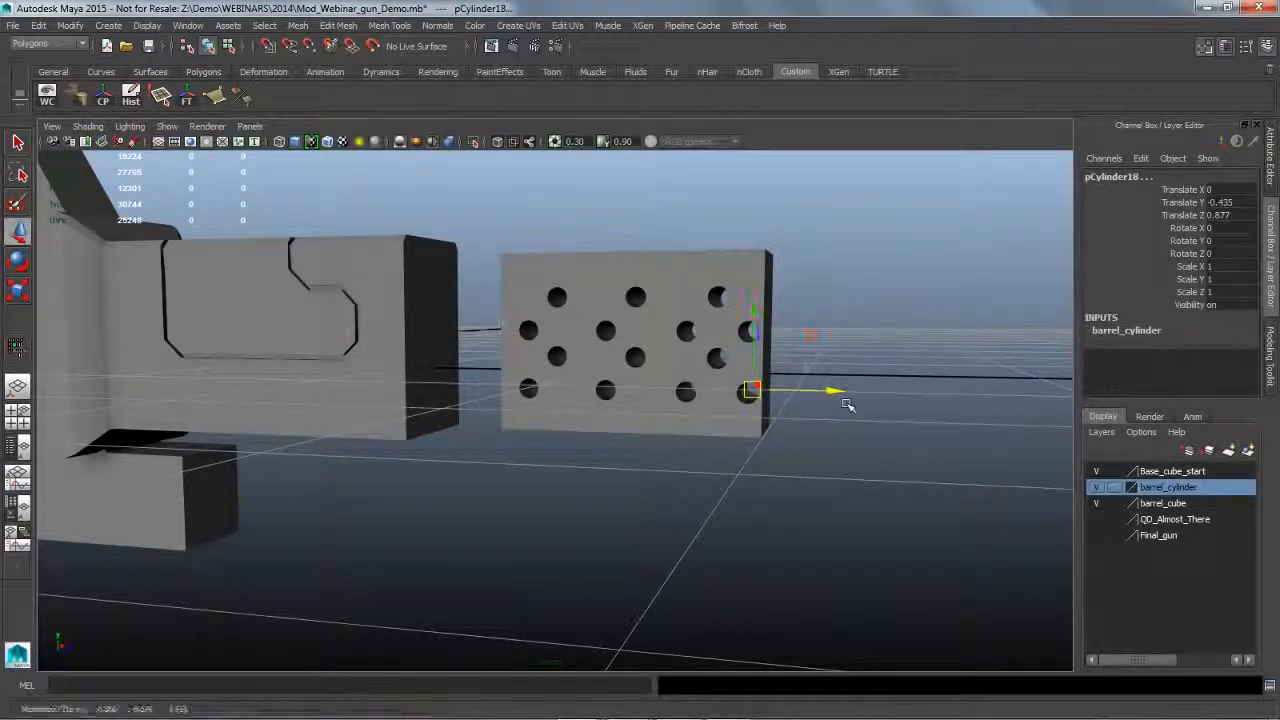
left_click_drag(843, 392, 843, 400)
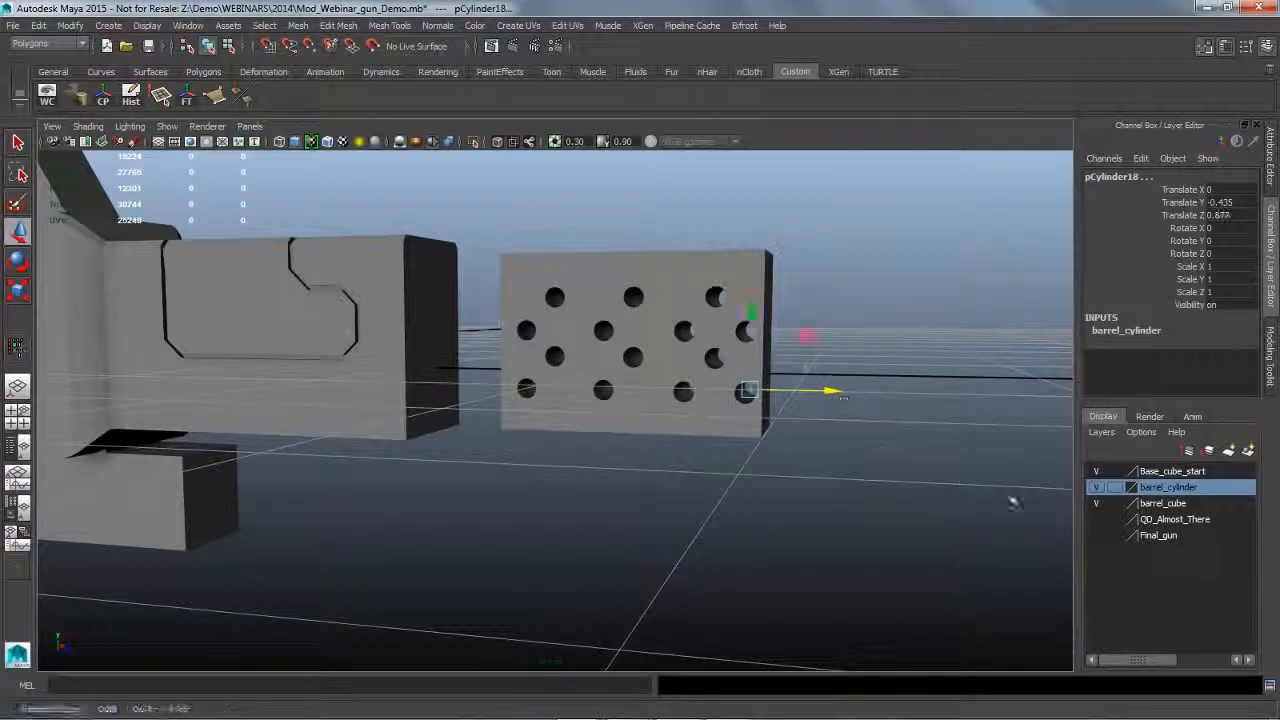
left_click_drag(762, 328, 762, 325)
Scale the selected cylinders uniformly to 1.022 and rotate them to Rotate X 35.333.
key("r")
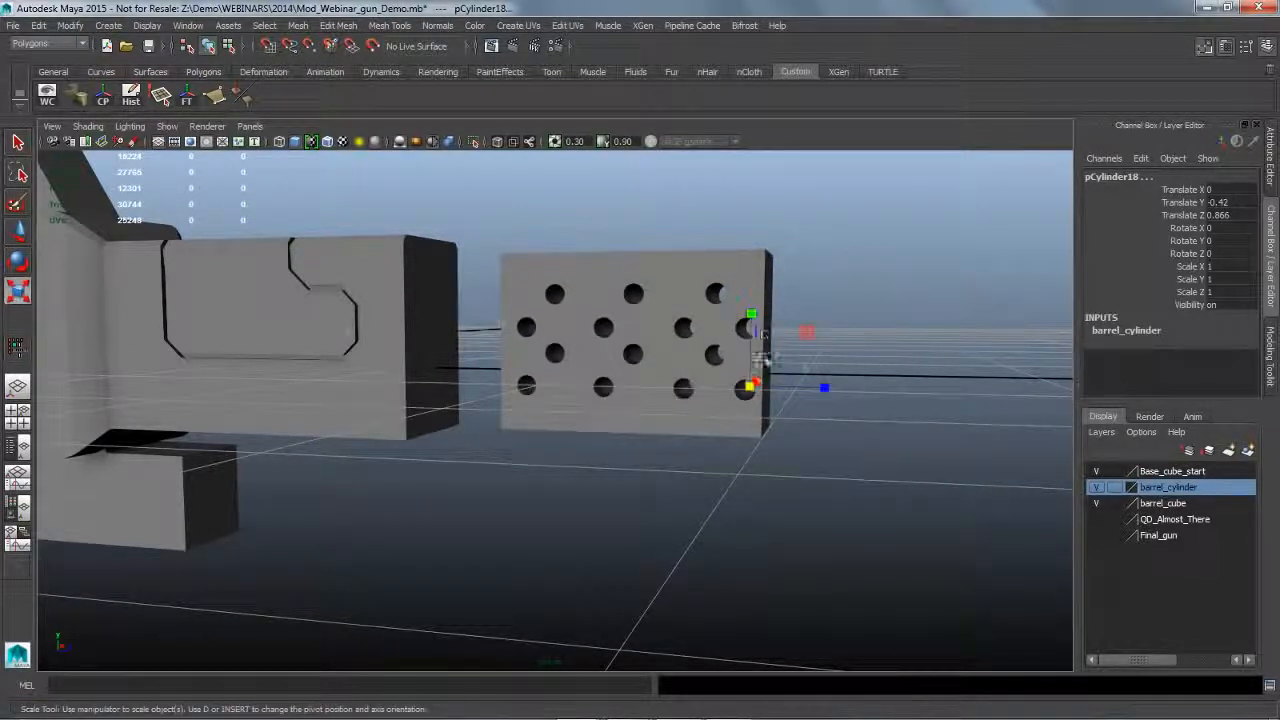
left_click_drag(757, 400, 784, 404)
key("e")
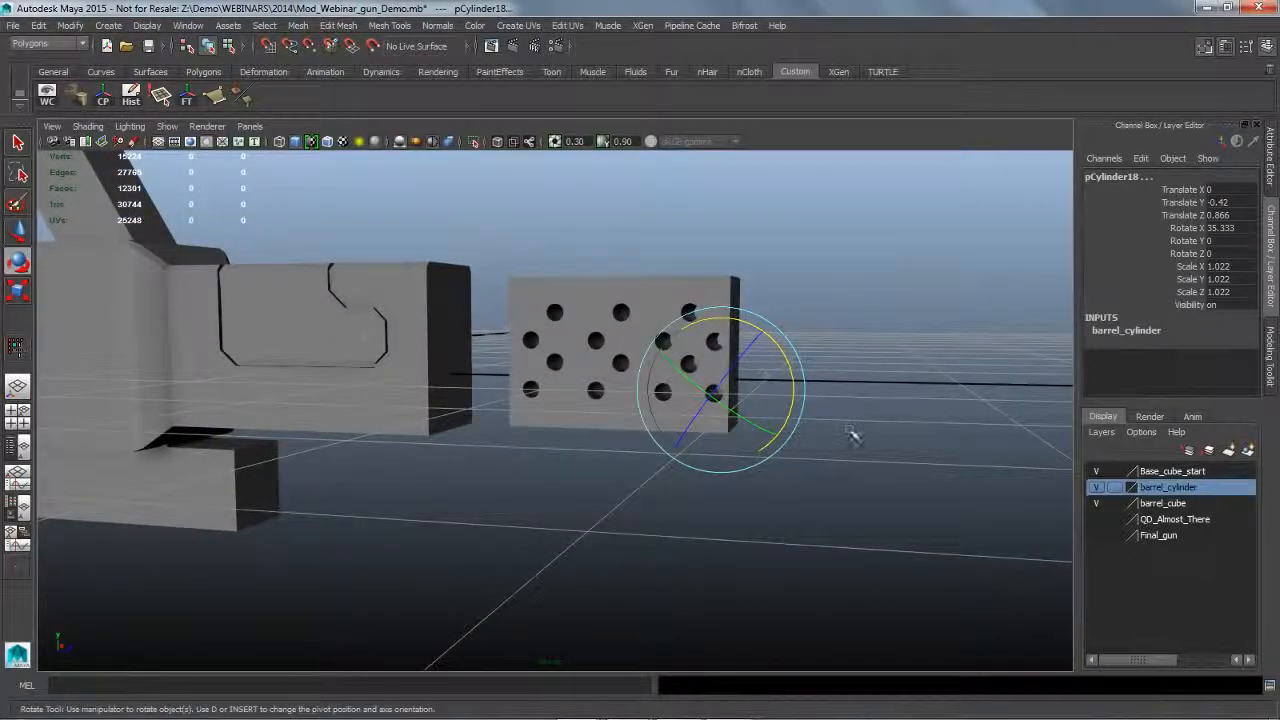
key("w")
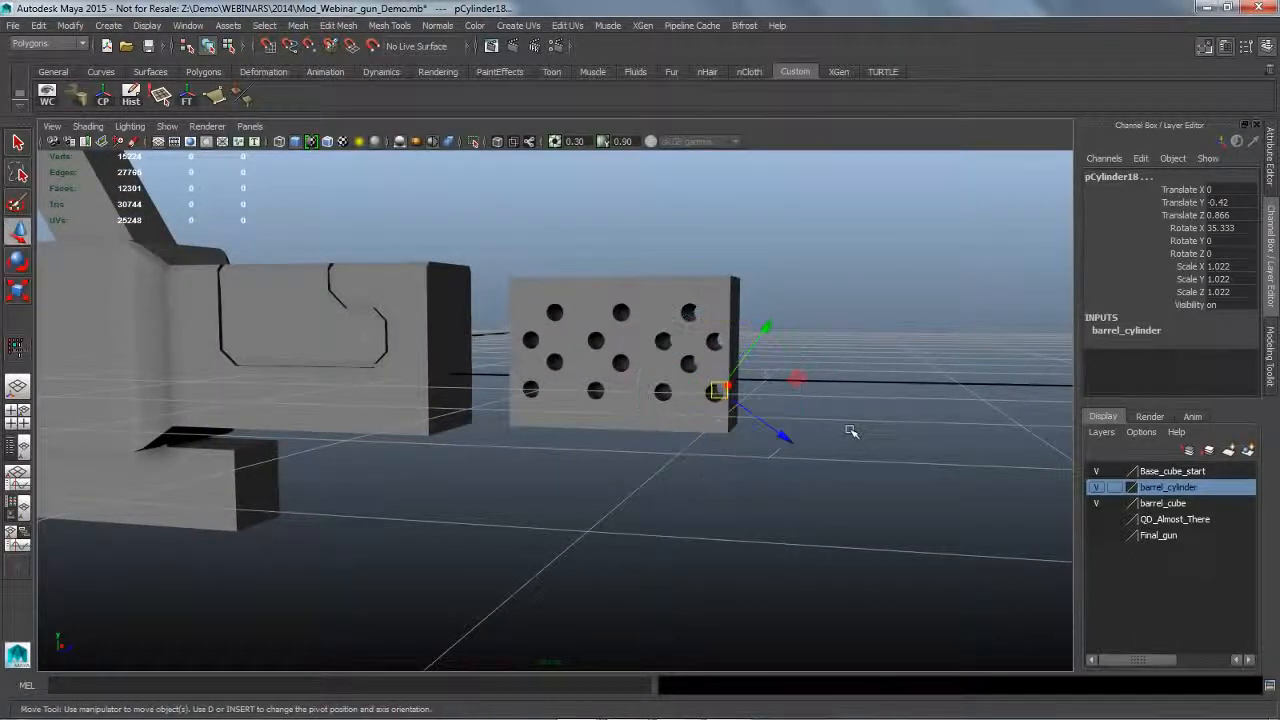
Reselect the barrel_cylinder layer's objects and nudge the holes to Translate Y -0.415 and Translate Z 0.859.
right_click(1175, 494)
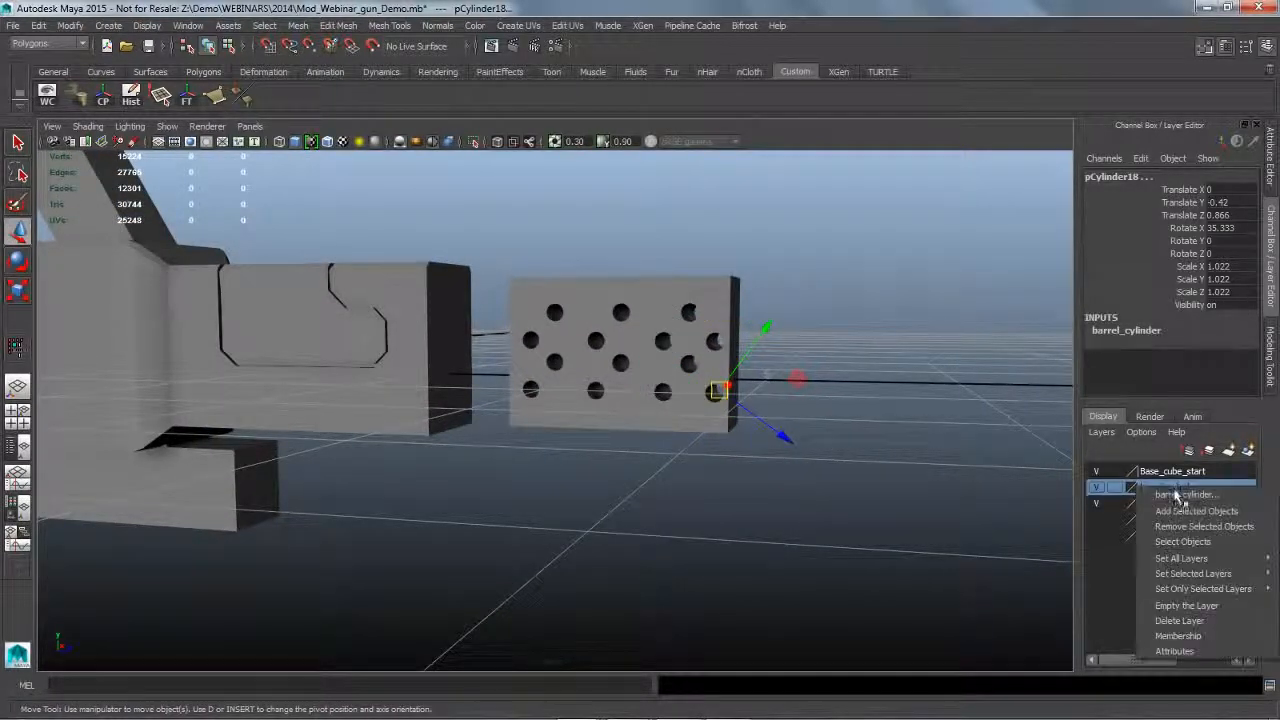
left_click(1145, 537)
left_click_drag(786, 440, 792, 455)
right_click_drag(860, 443, 786, 450, "alt")
left_click_drag(786, 450, 758, 475, "alt")
right_click_drag(676, 446, 677, 416, "alt")
Try sliding the hole pattern past the box's front edge to Translate Y -0.458 and Translate Z 1.084, and undo the moves.
left_click_drag(690, 475, 717, 491)
left_click_drag(695, 392, 704, 332)
left_click_drag(760, 466, 791, 473, "alt")
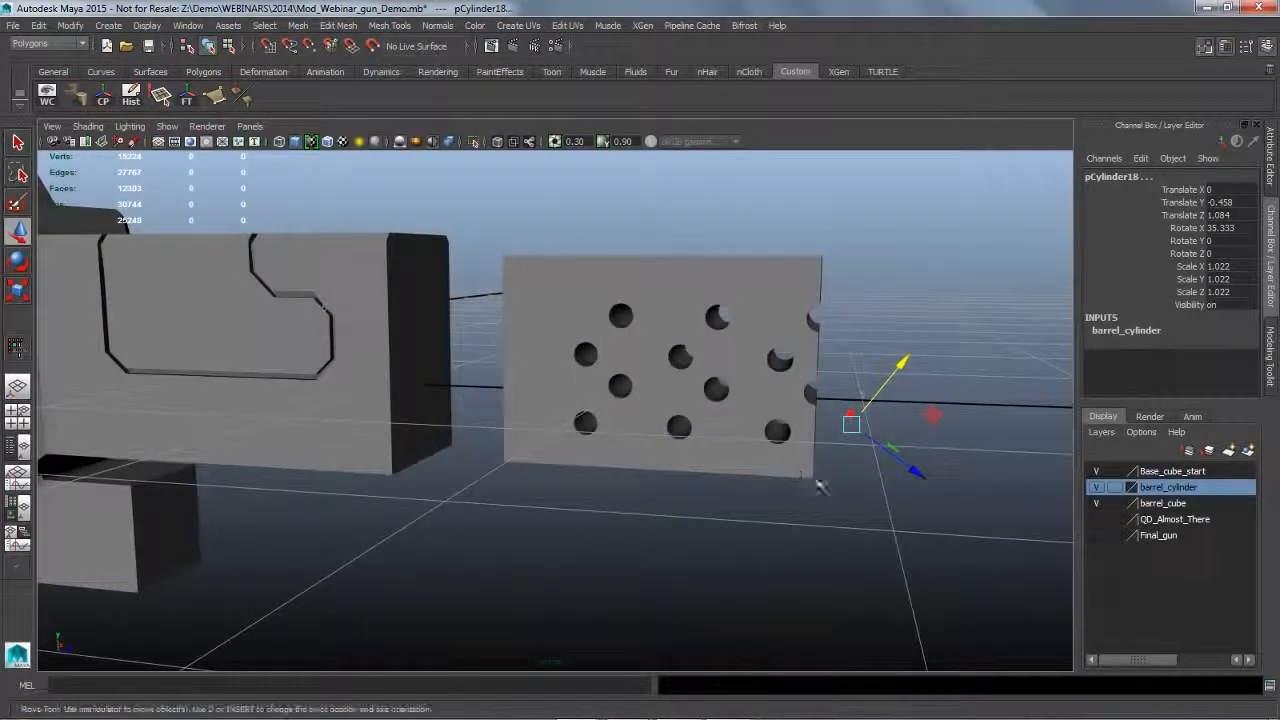
key("ctrl+z")
key("ctrl+z")
key("ctrl+z")
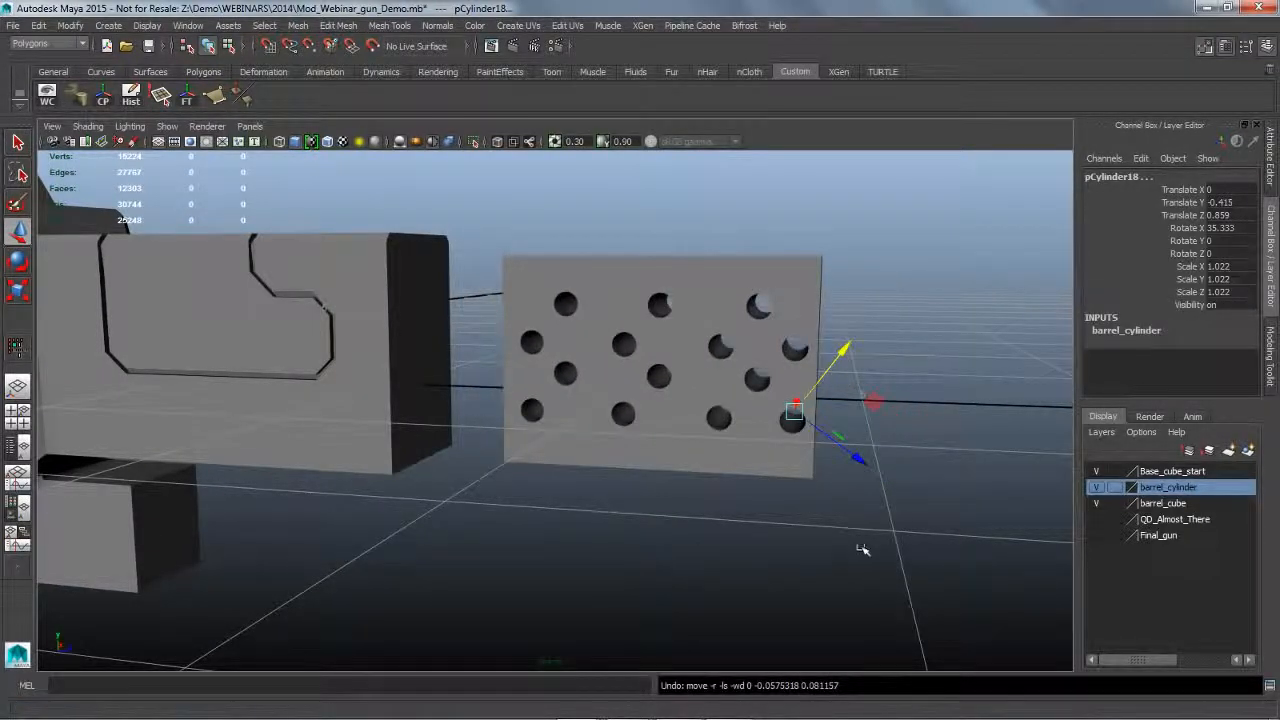
Deselect the cylinders and examine the whole gun together with the perforated barrel box.
left_click_drag(873, 508, 875, 548, "alt")
right_click_drag(881, 540, 724, 520, "alt")
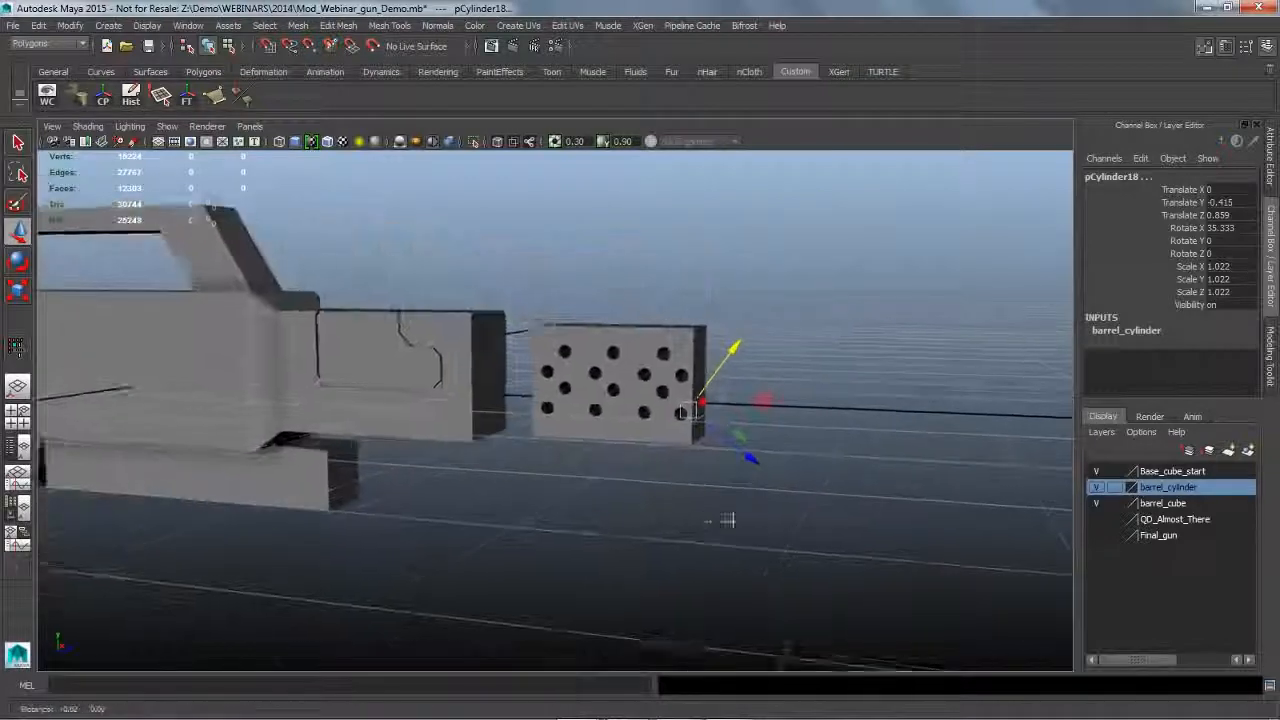
middle_click_drag(724, 520, 738, 520, "alt")
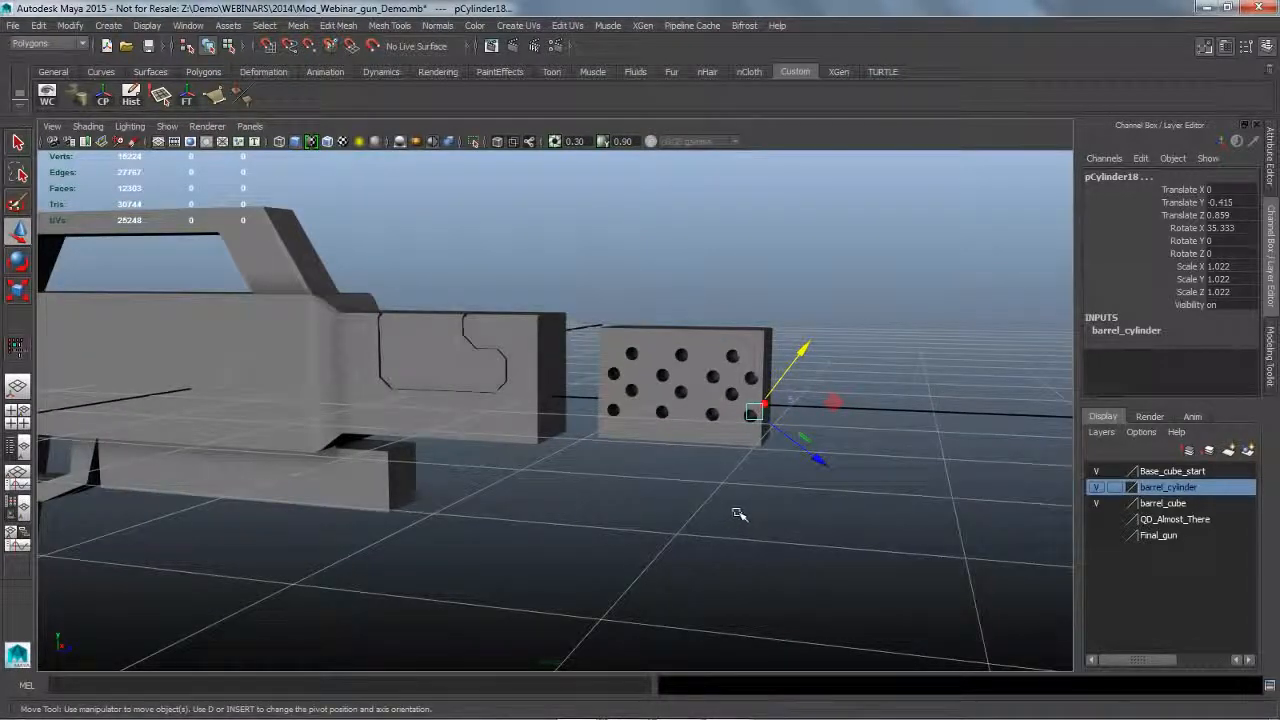
left_click(18, 143)
left_click(635, 256)
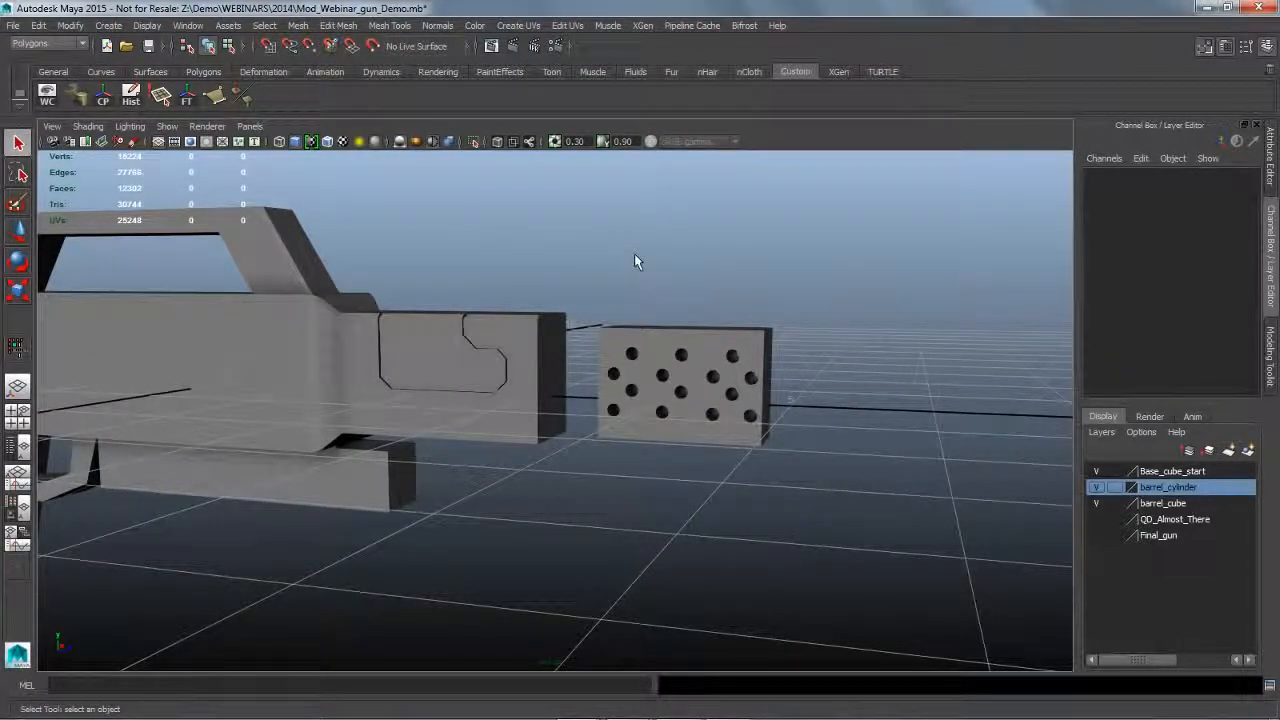
right_click_drag(670, 268, 275, 424, "alt")
middle_click_drag(275, 424, 454, 401, "alt")
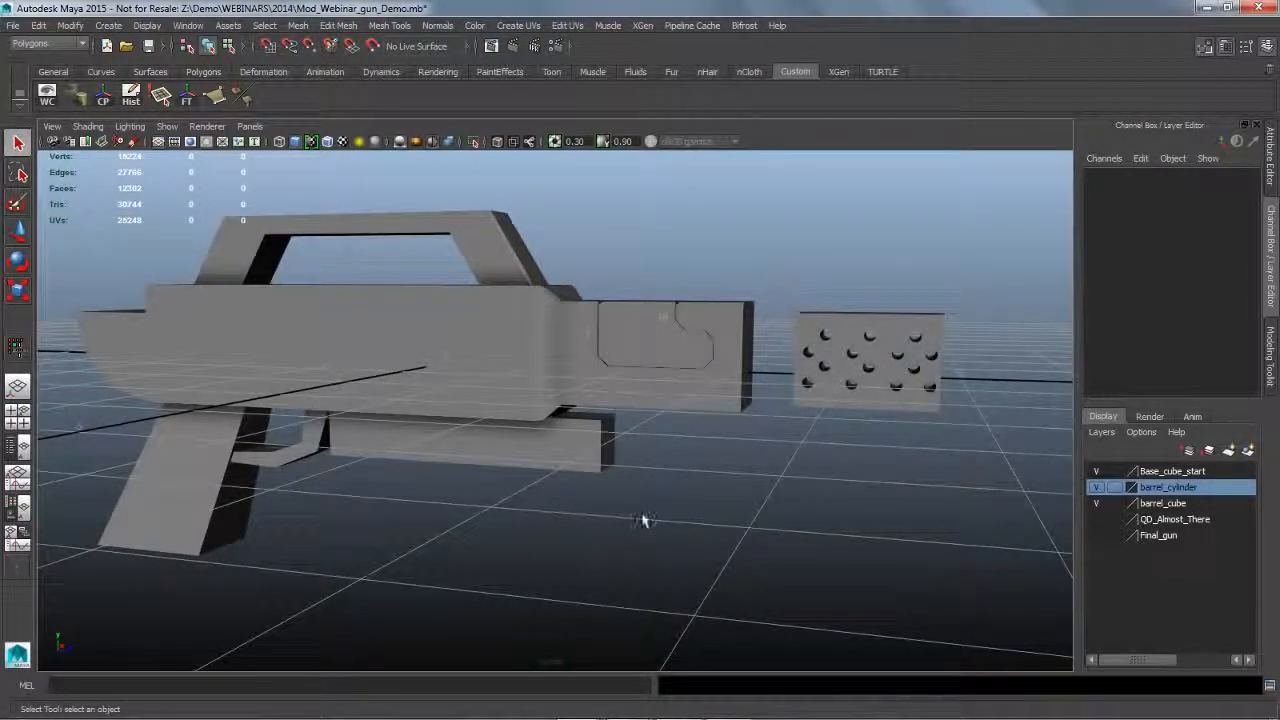
left_click_drag(690, 516, 628, 515, "alt")
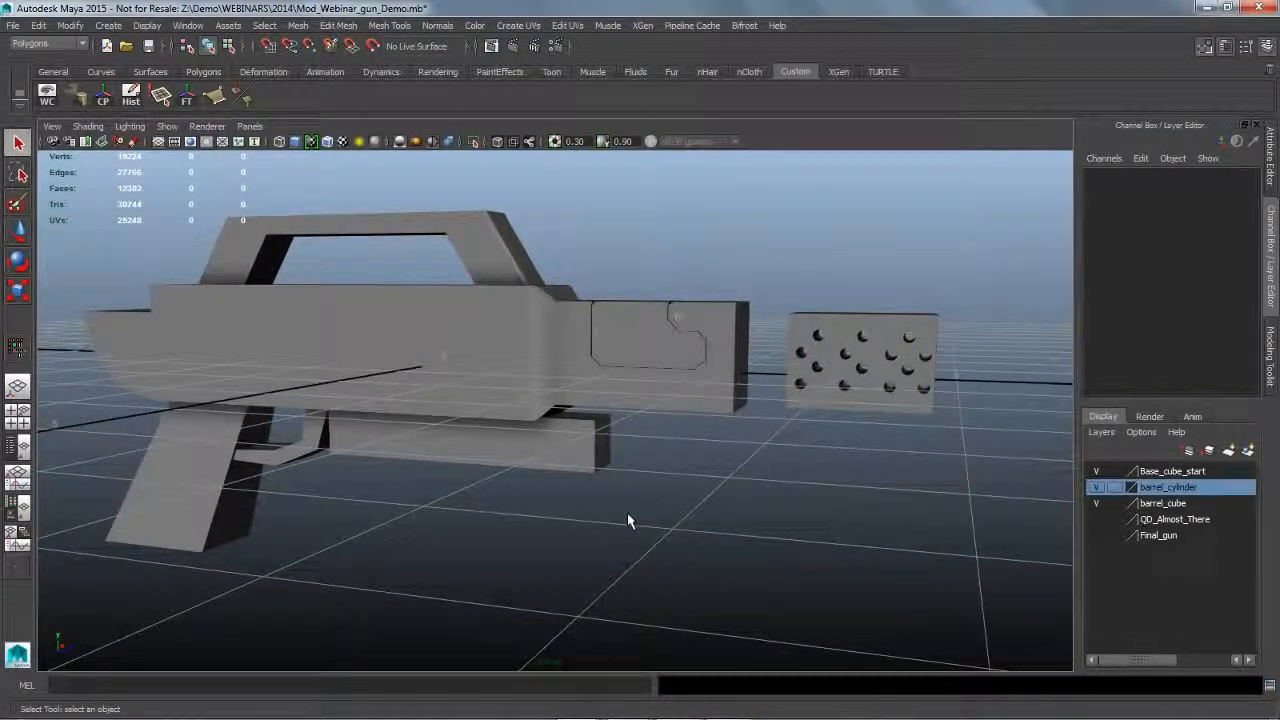
Switch to the other Maya window with the blue spaceship scene and show the Missiles layer.
key("alt+Tab")
key("Tab")
key("Tab")
key("Tab")
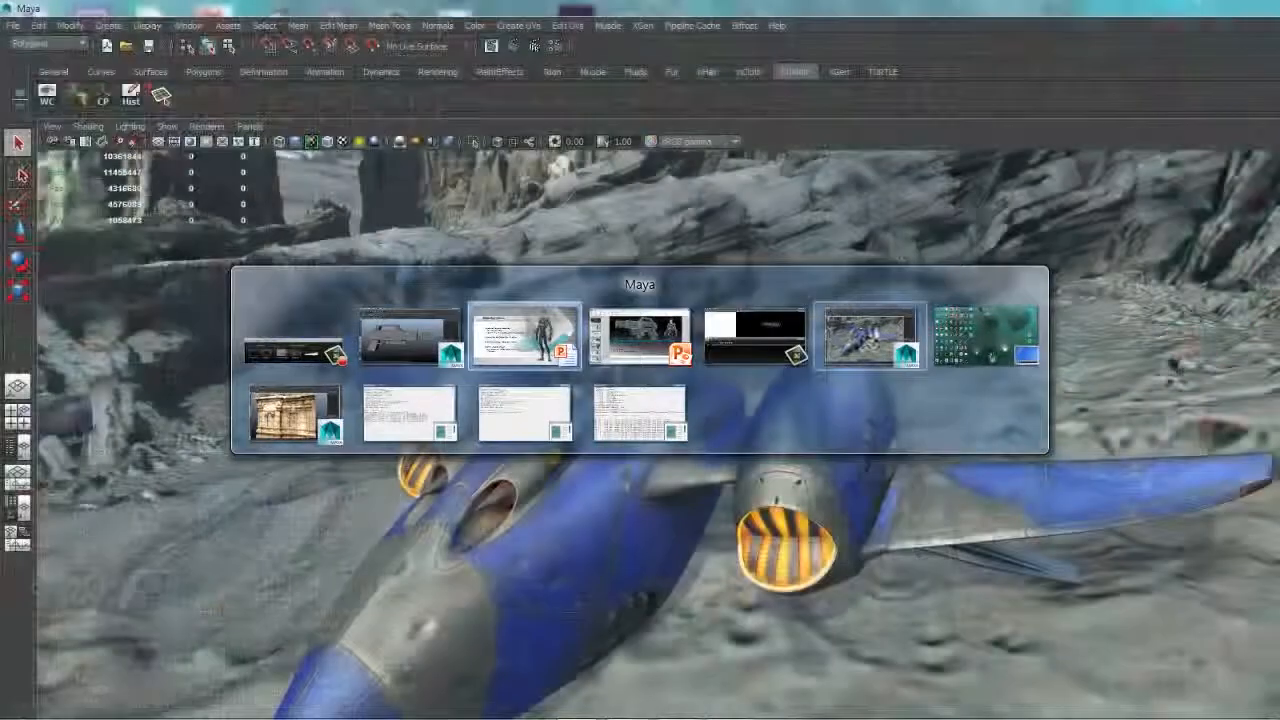
left_click_drag(600, 523, 435, 480, "alt")
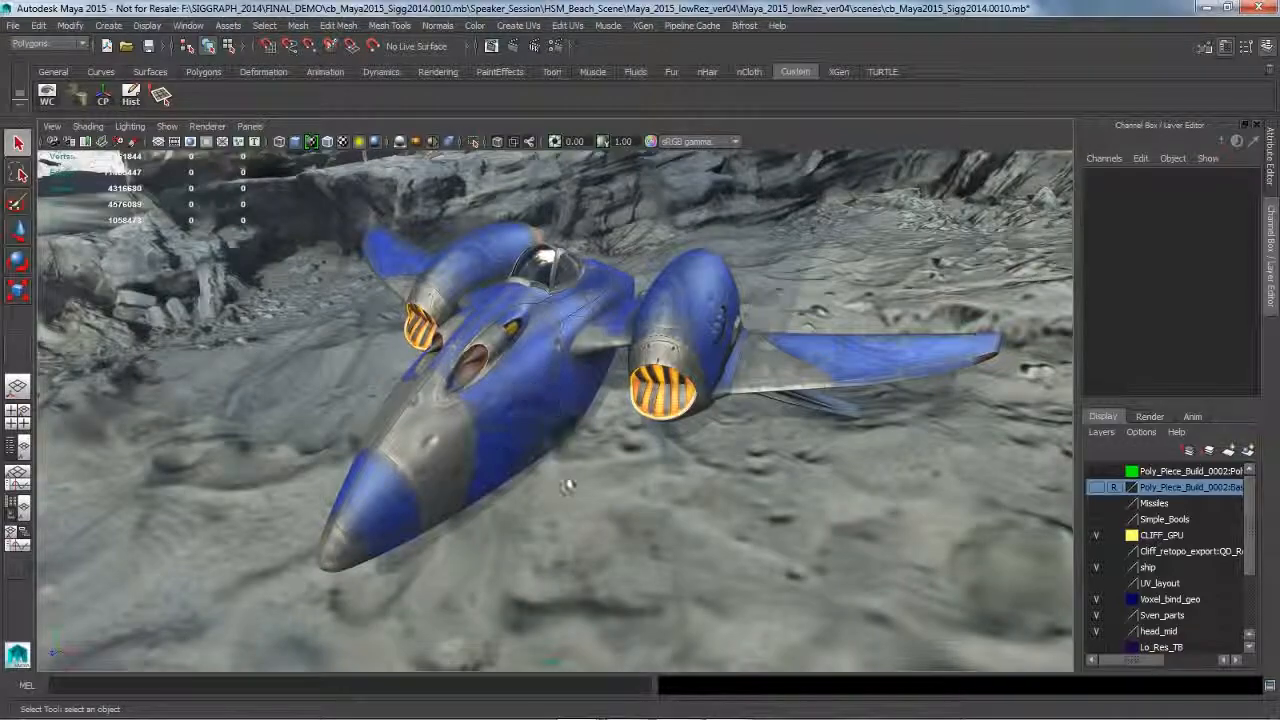
left_click(1098, 504)
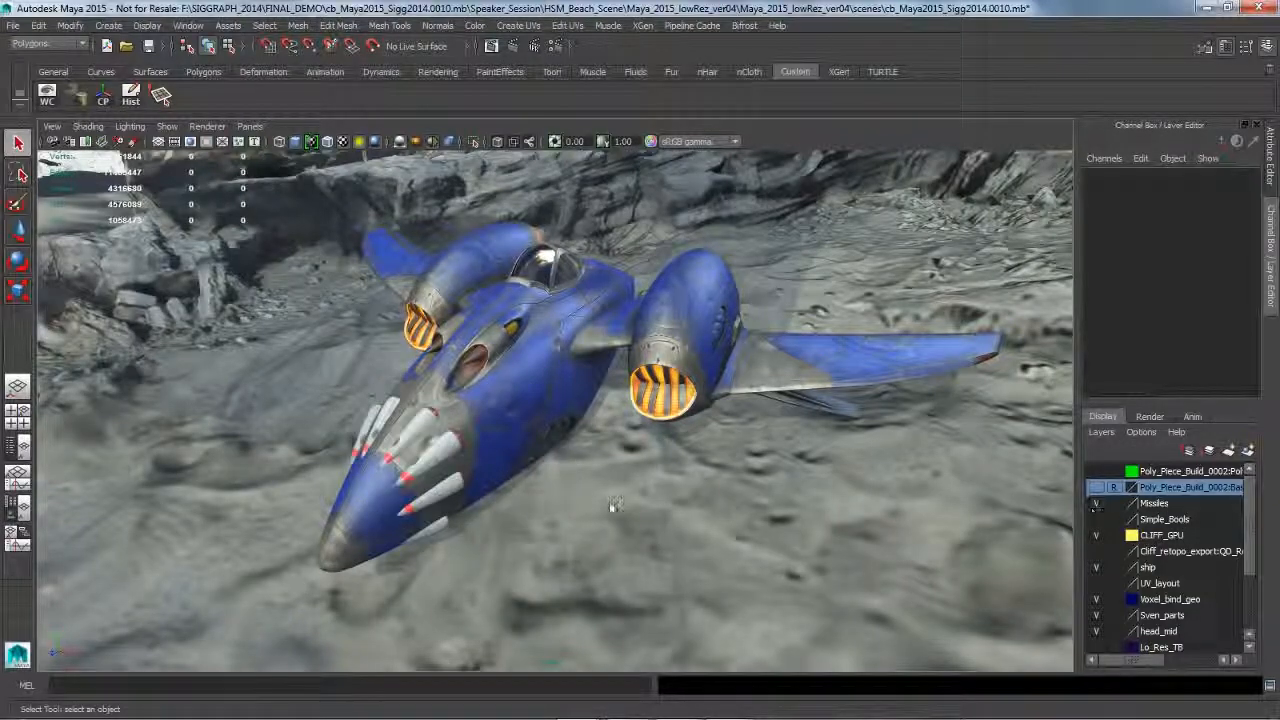
left_click_drag(790, 520, 671, 535, "alt")
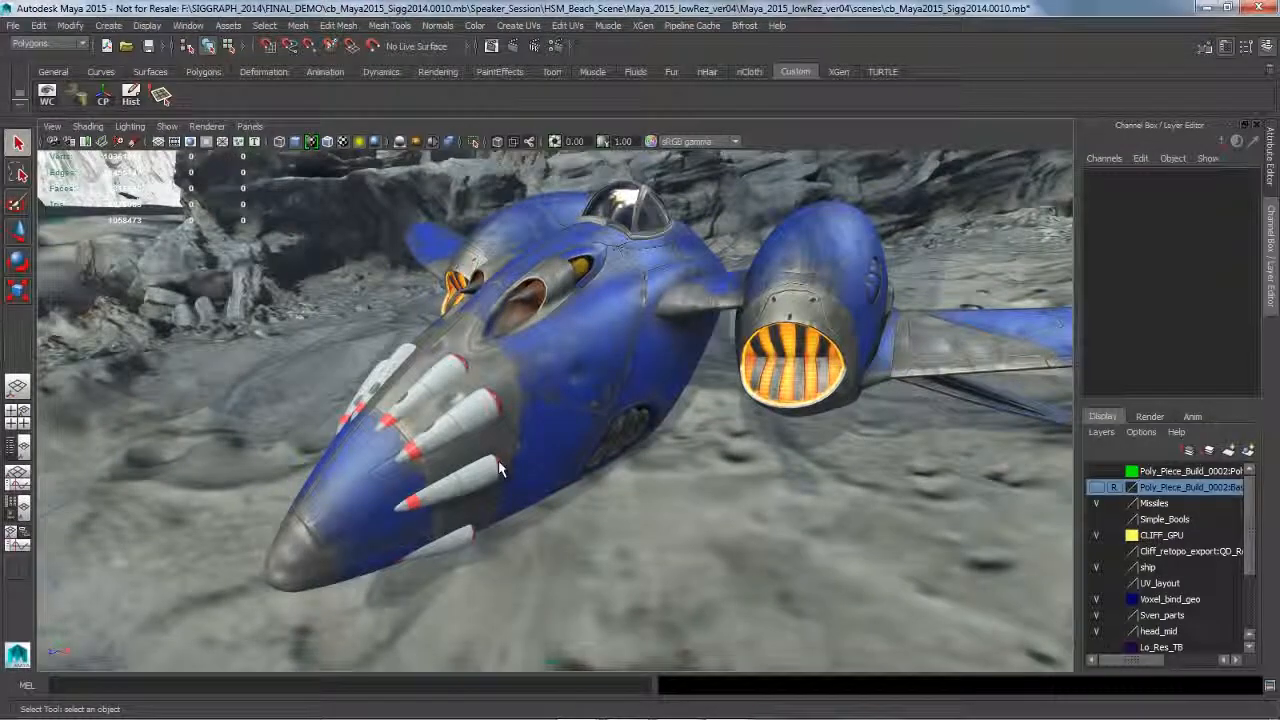
Select the ship's nose followed by the missiles and open the Boolean Difference options.
left_click(341, 481)
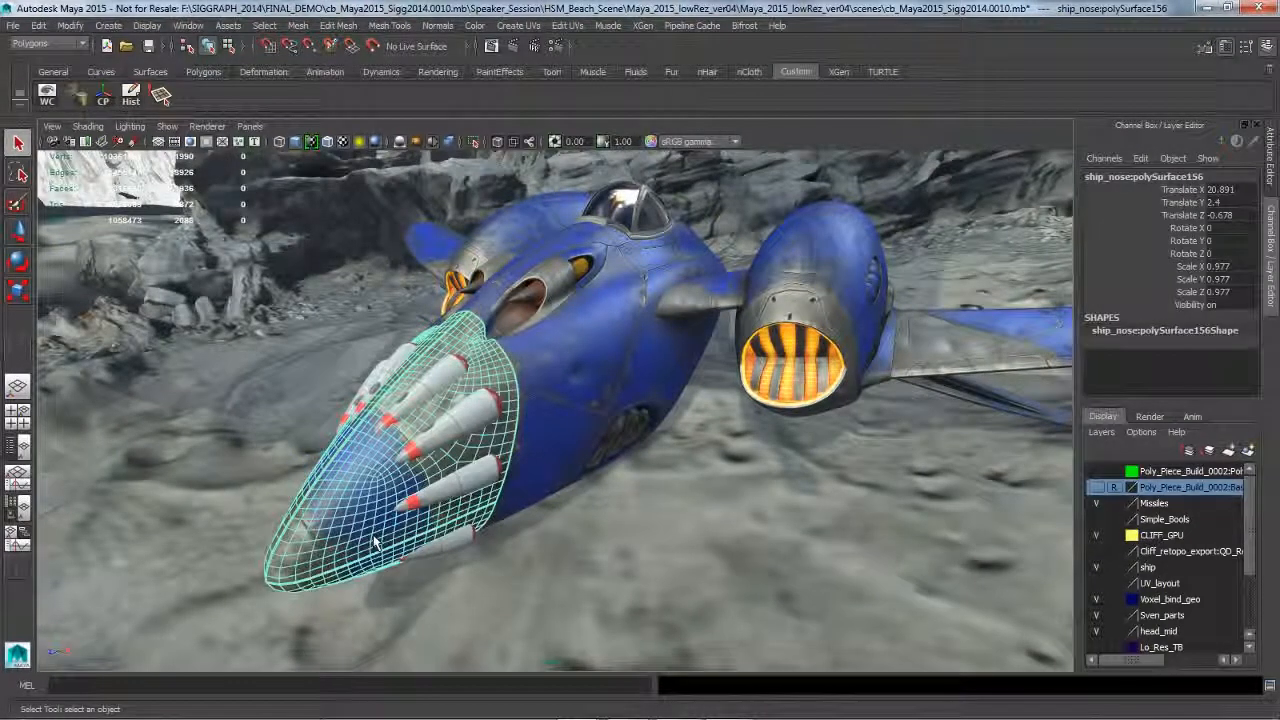
left_click(491, 434)
mouse_move(579, 554)
left_mouse_down("alt")
mouse_move(661, 537)
mouse_move(586, 558)
left_mouse_up("alt")
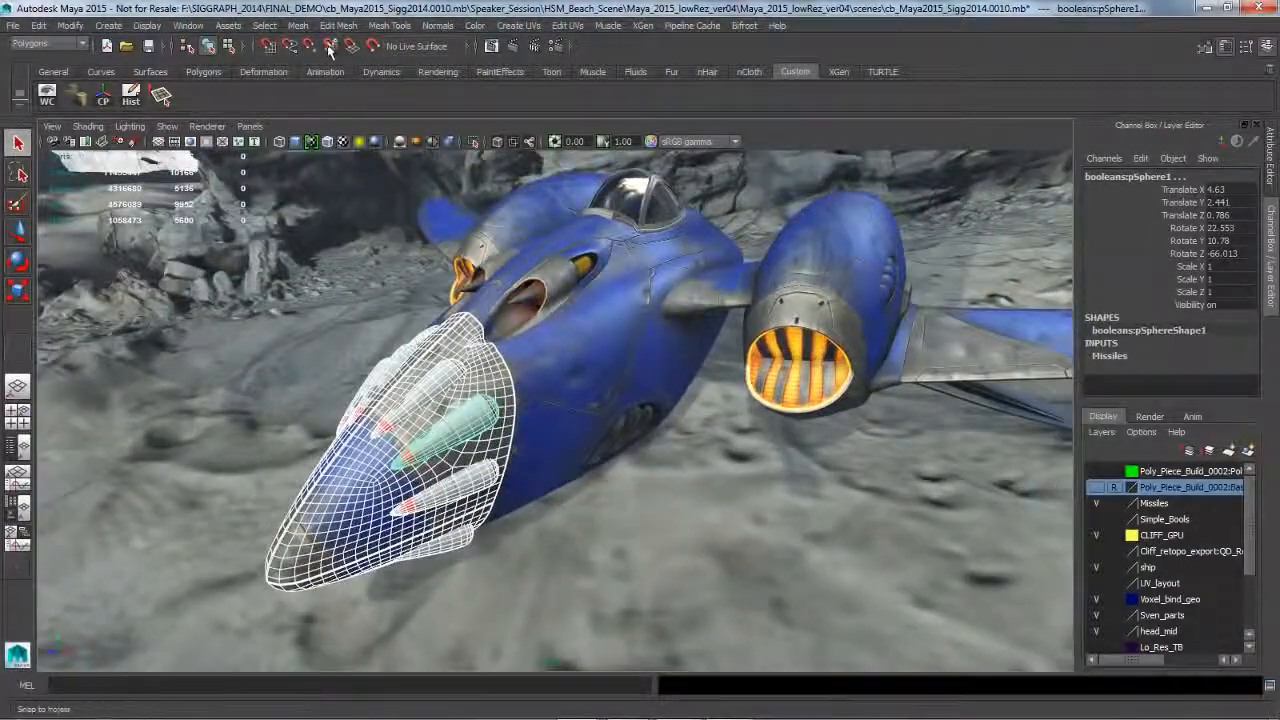
left_click(298, 25)
mouse_move(350, 59)
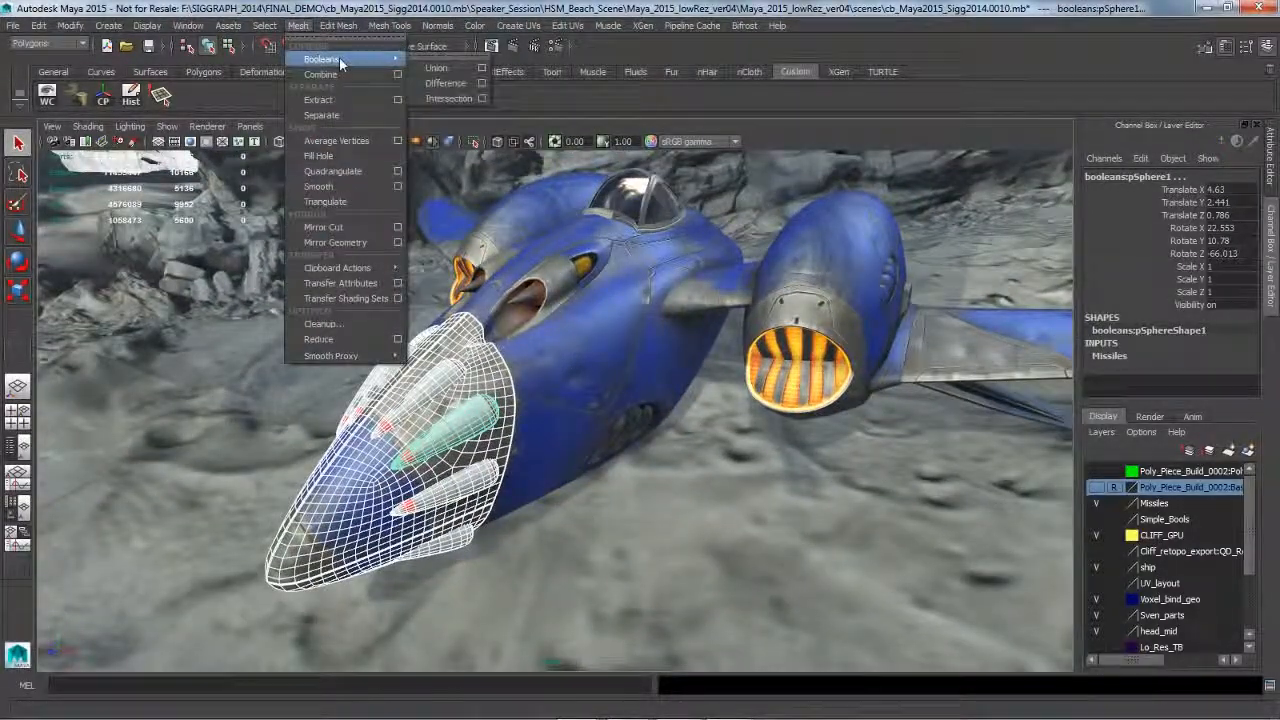
left_click(483, 84)
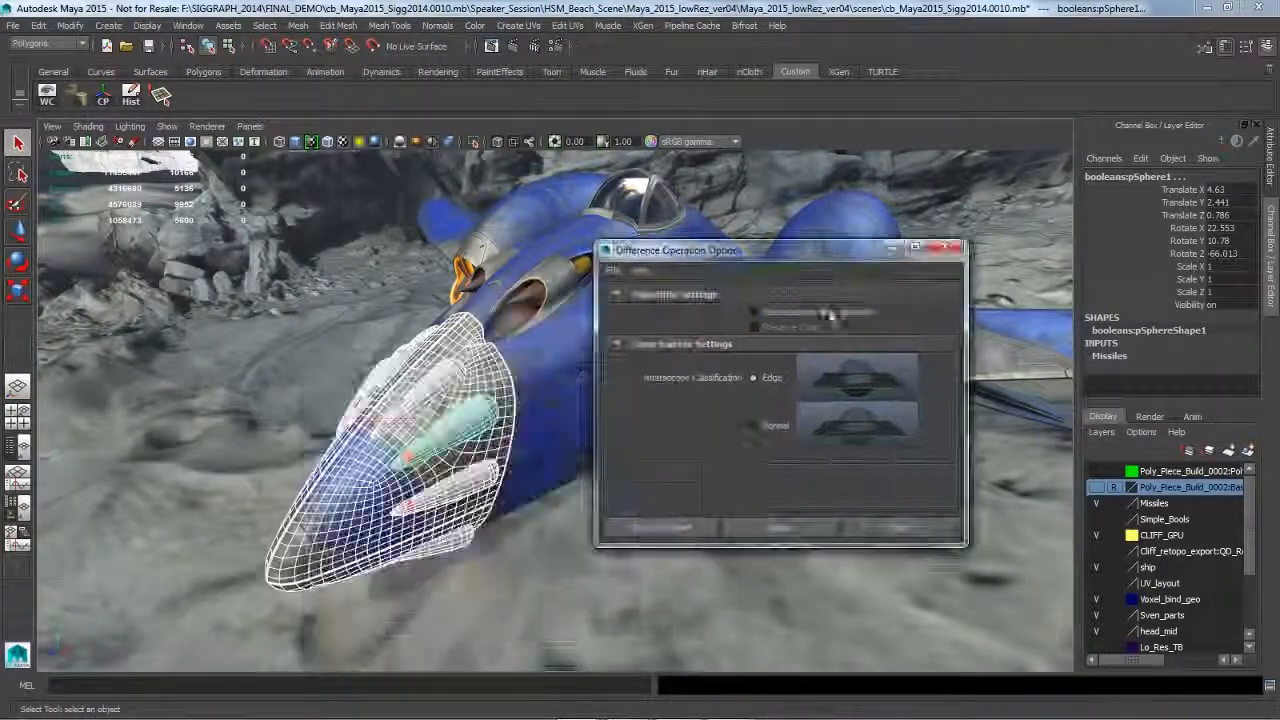
Try subtracting the missiles from the nose with Normal intersection classification, and undo the operation.
left_click(778, 426)
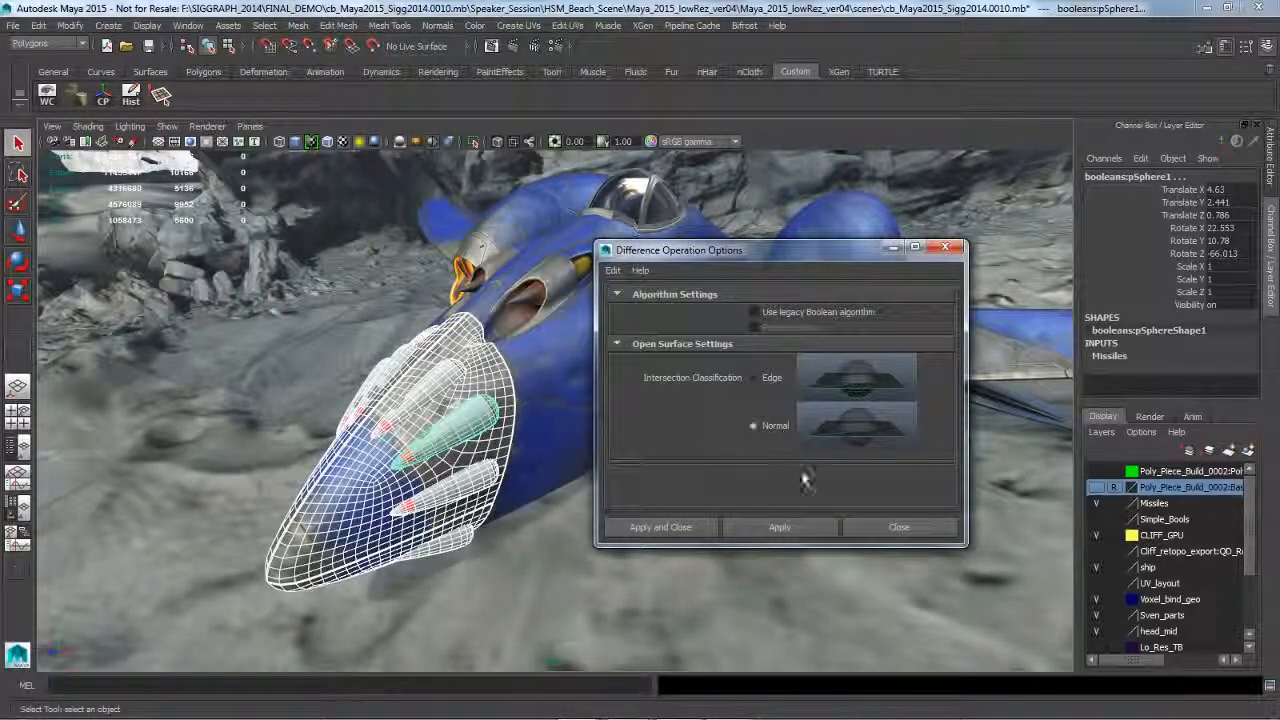
left_click(780, 527)
mouse_move(503, 586)
left_mouse_down("alt")
mouse_move(472, 584)
mouse_move(443, 551)
mouse_move(430, 560)
mouse_move(558, 584)
mouse_move(508, 585)
left_mouse_up("alt")
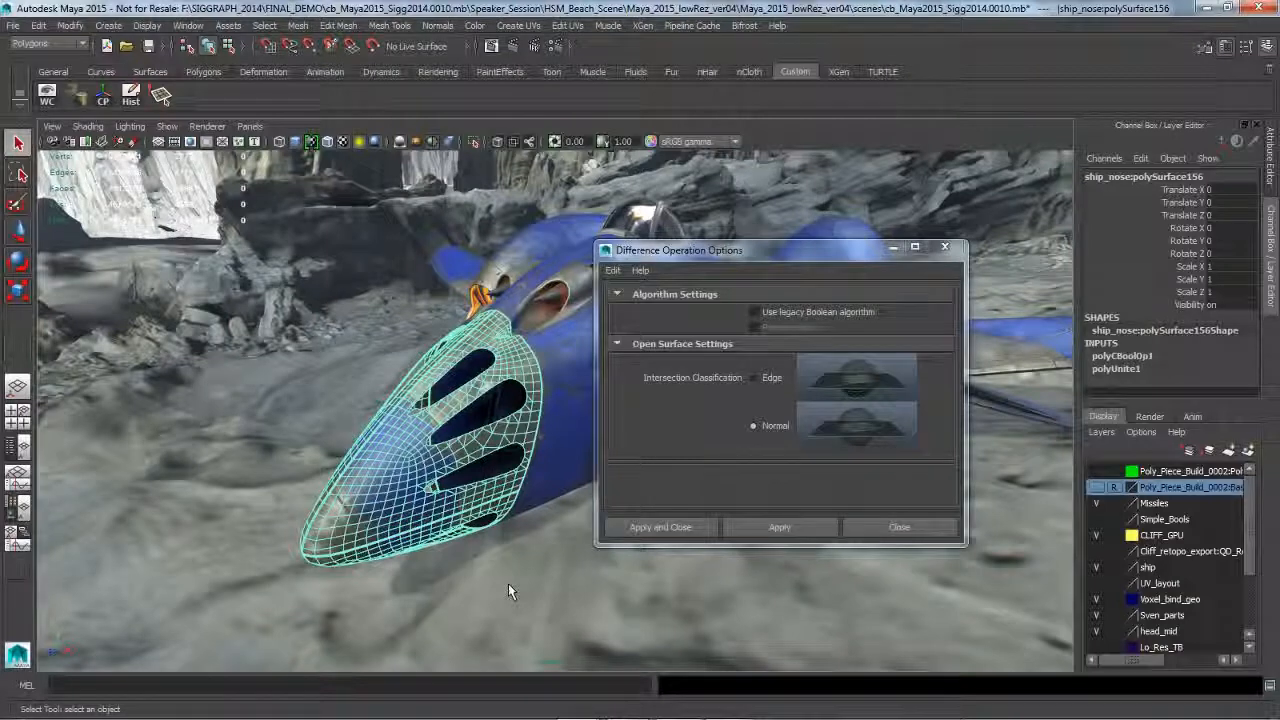
key("ctrl+z")
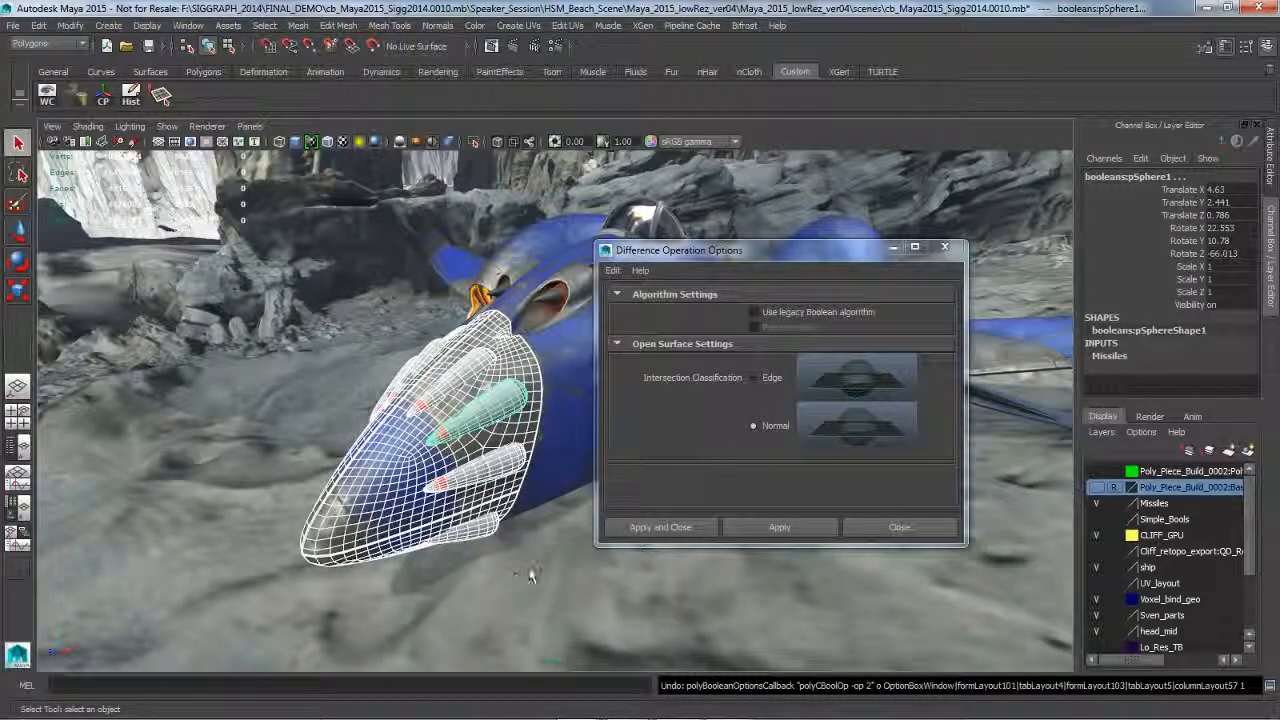
Subtract the missiles from the ship's nose with Edge intersection classification, close the options and deselect everything.
left_click(780, 384)
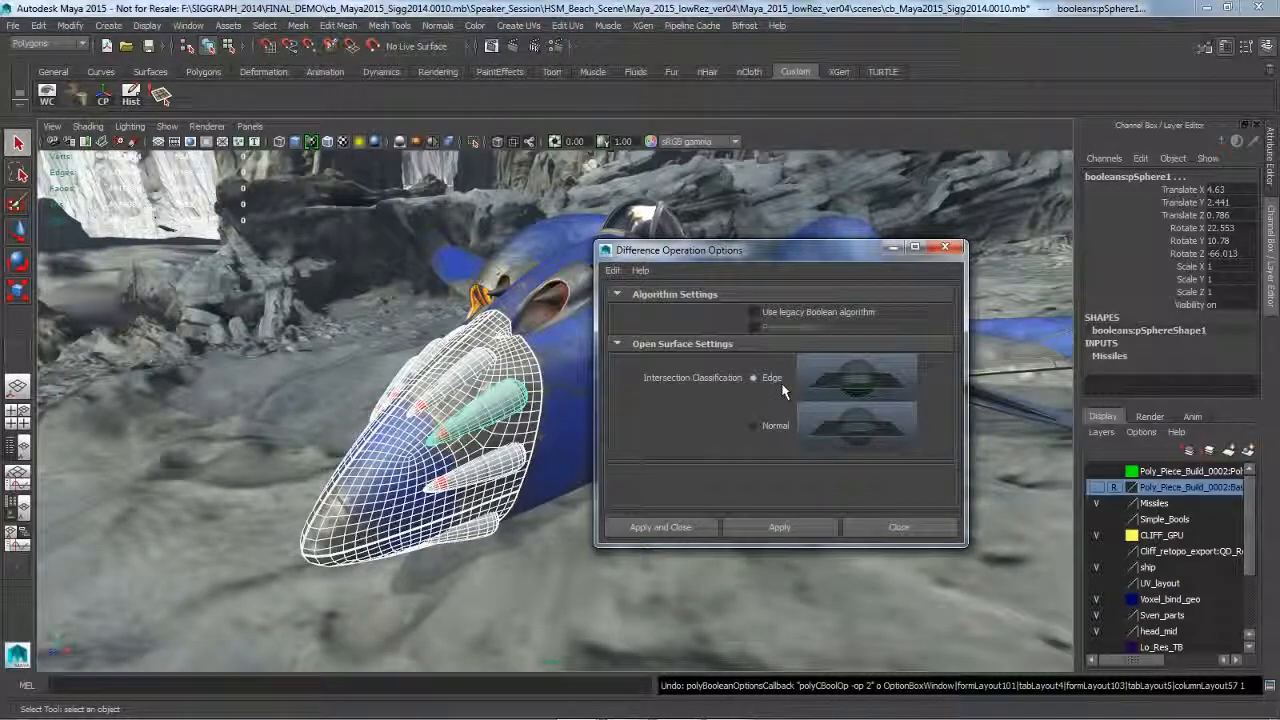
left_click(779, 536)
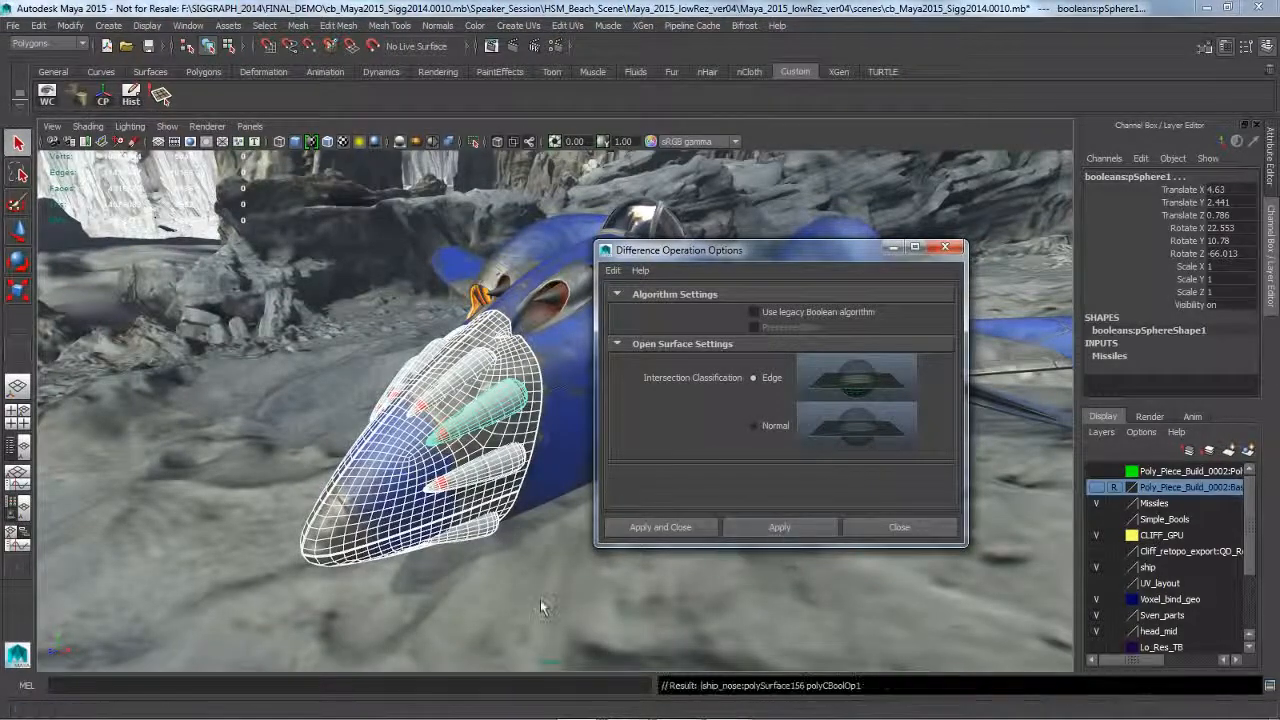
left_click(900, 530)
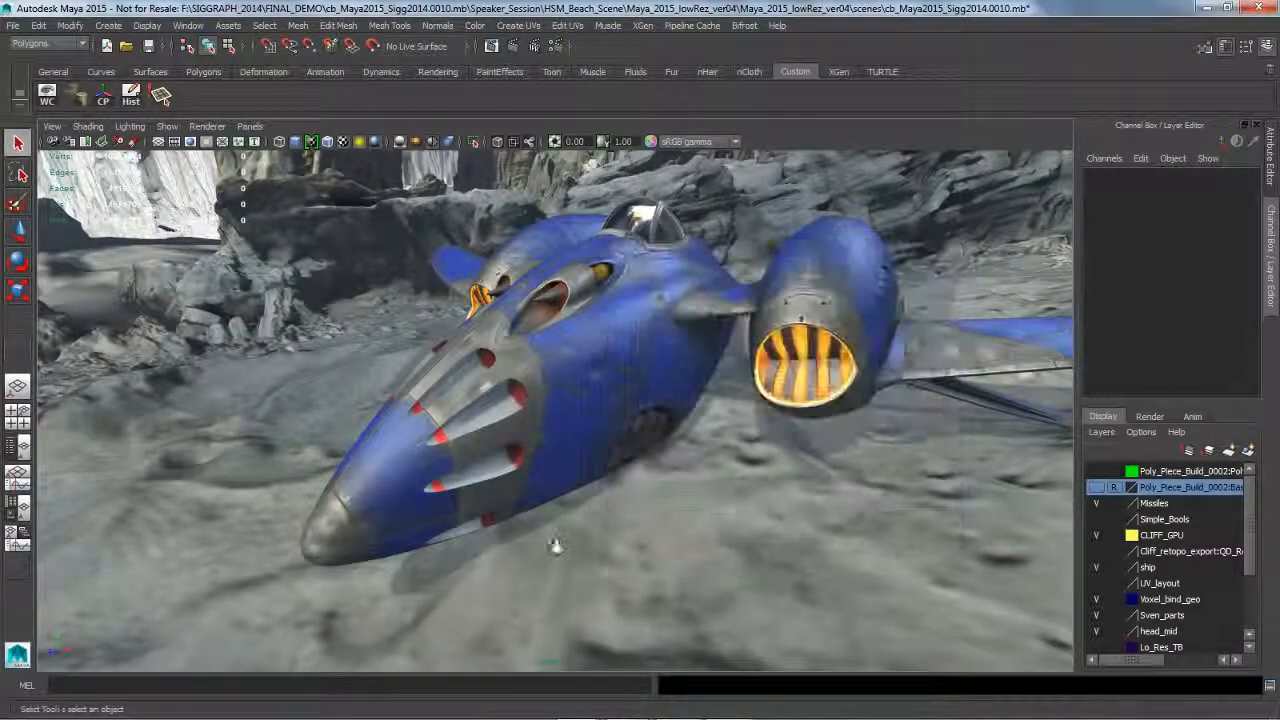
left_click_drag(900, 530, 678, 579, "alt")
left_click(553, 562)
left_click(608, 596)
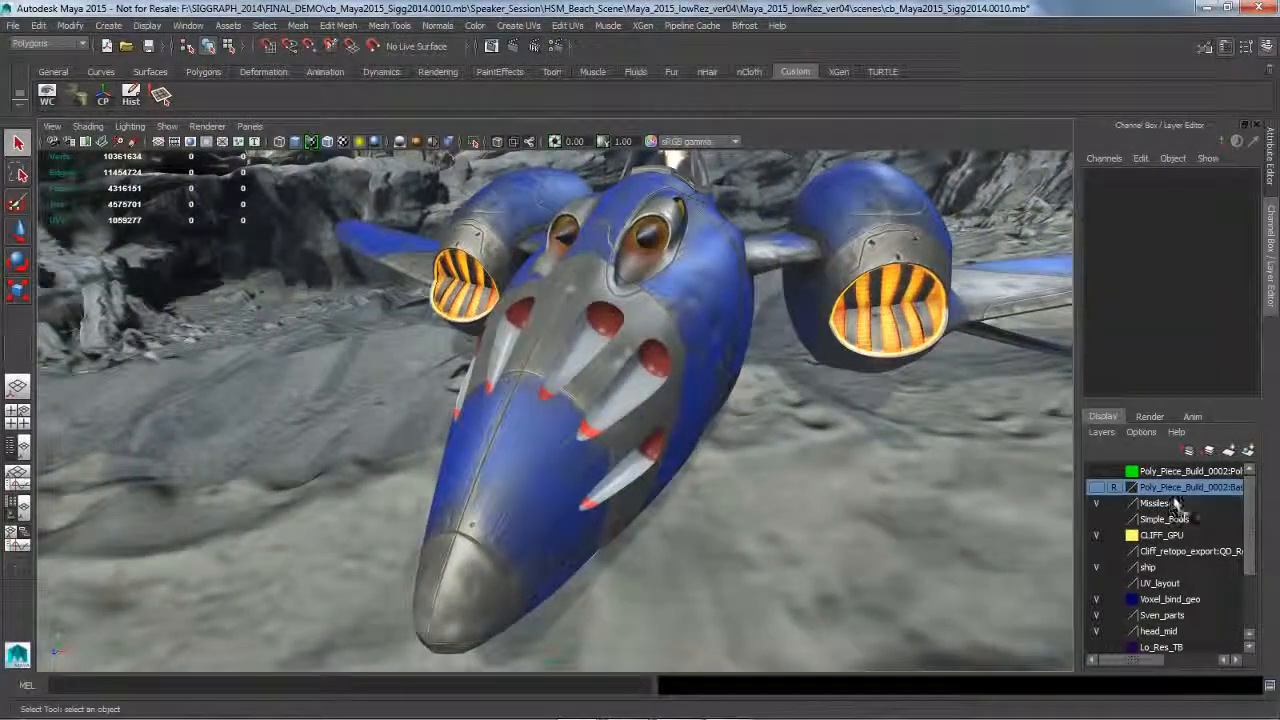
Select all objects on the Missiles layer, examine how they sit in the cut nose, and clear the selection.
left_click(1155, 503)
right_click(1153, 506)
left_click(1183, 564)
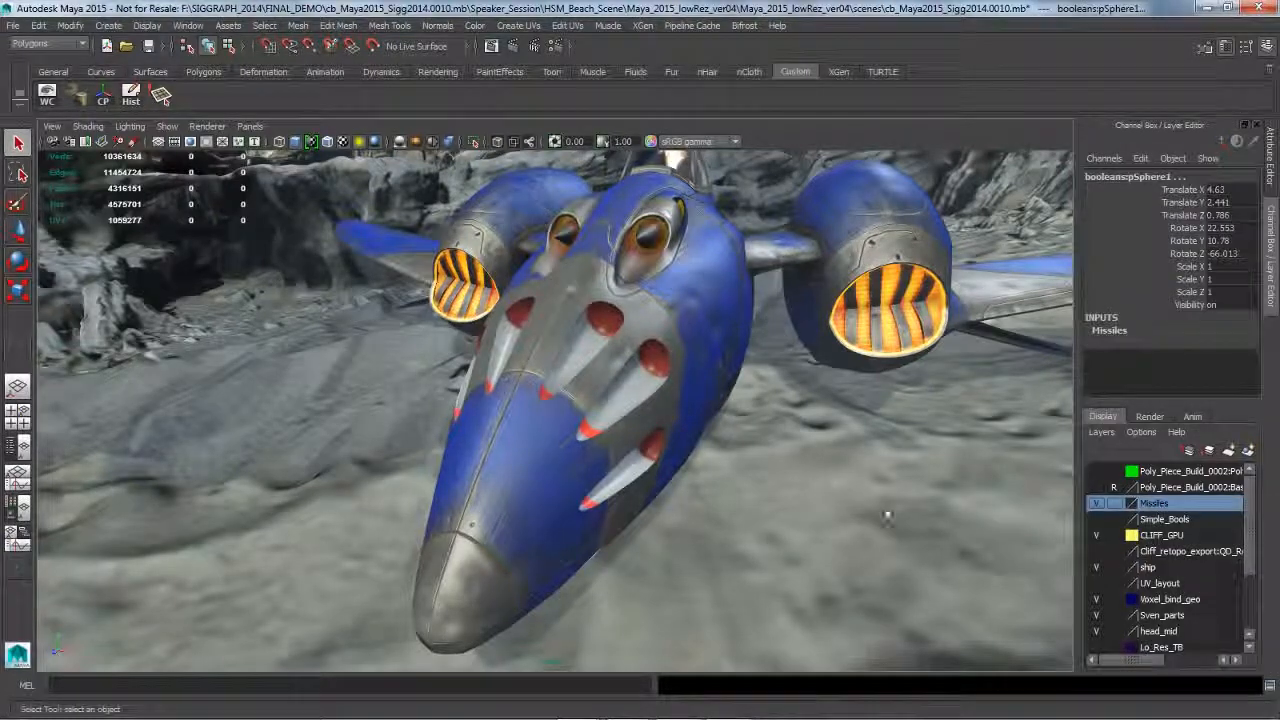
key("w")
left_click_drag(774, 506, 654, 477, "alt")
left_click_drag(491, 417, 684, 556)
right_click_drag(684, 556, 784, 570, "alt")
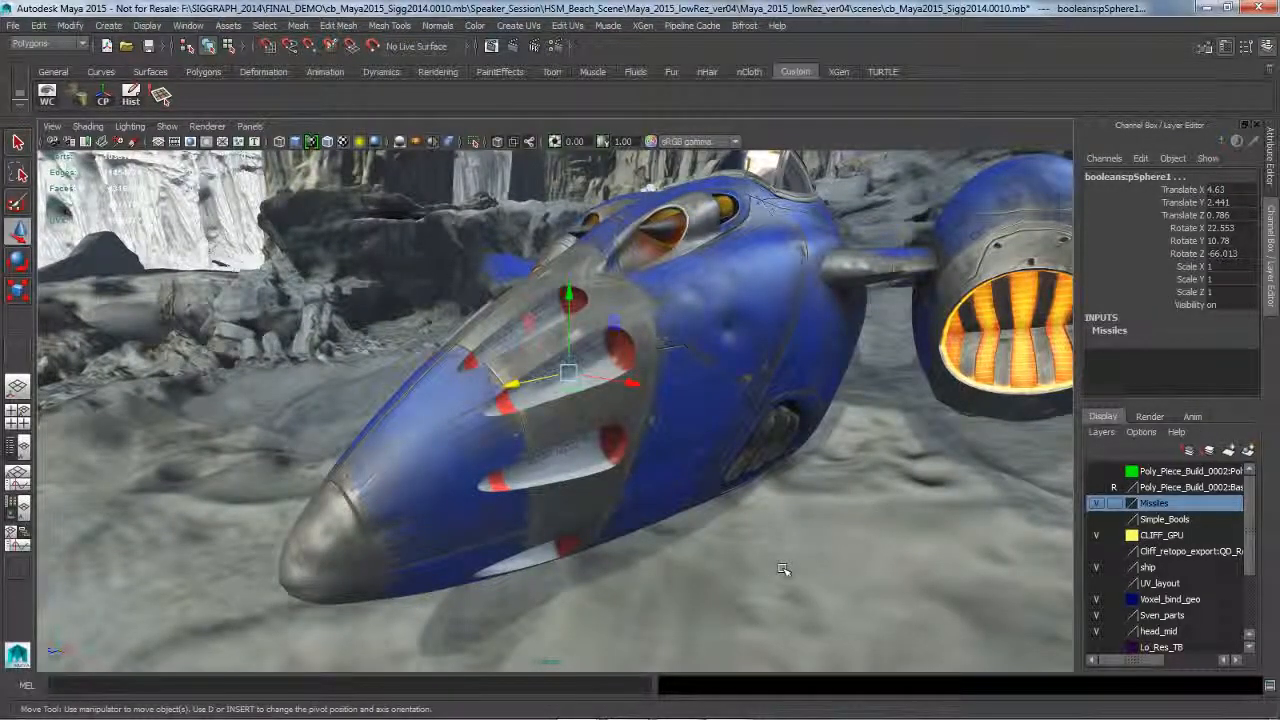
left_click(768, 576)
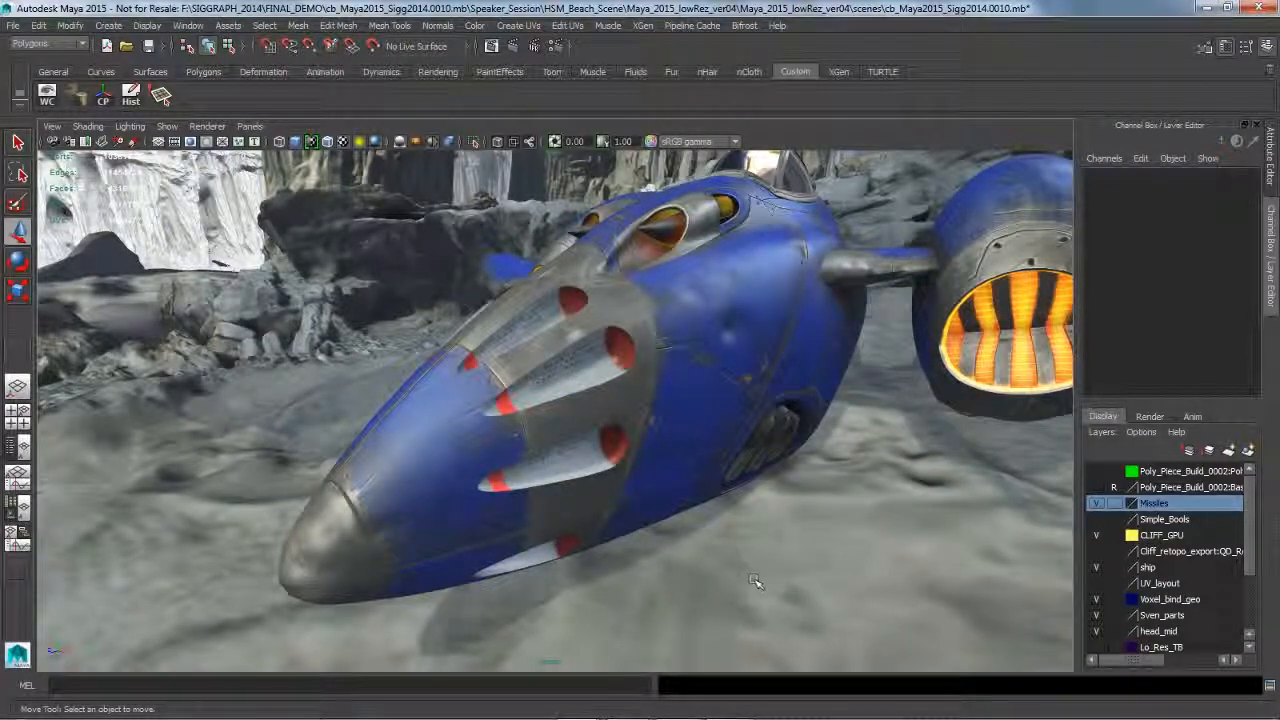
Switch to the Maya window with the gun scene, hide the Base_cube_start, barrel_cylinder and barrel_cube layers, and show QD_Almost_There.
key("alt+Tab")
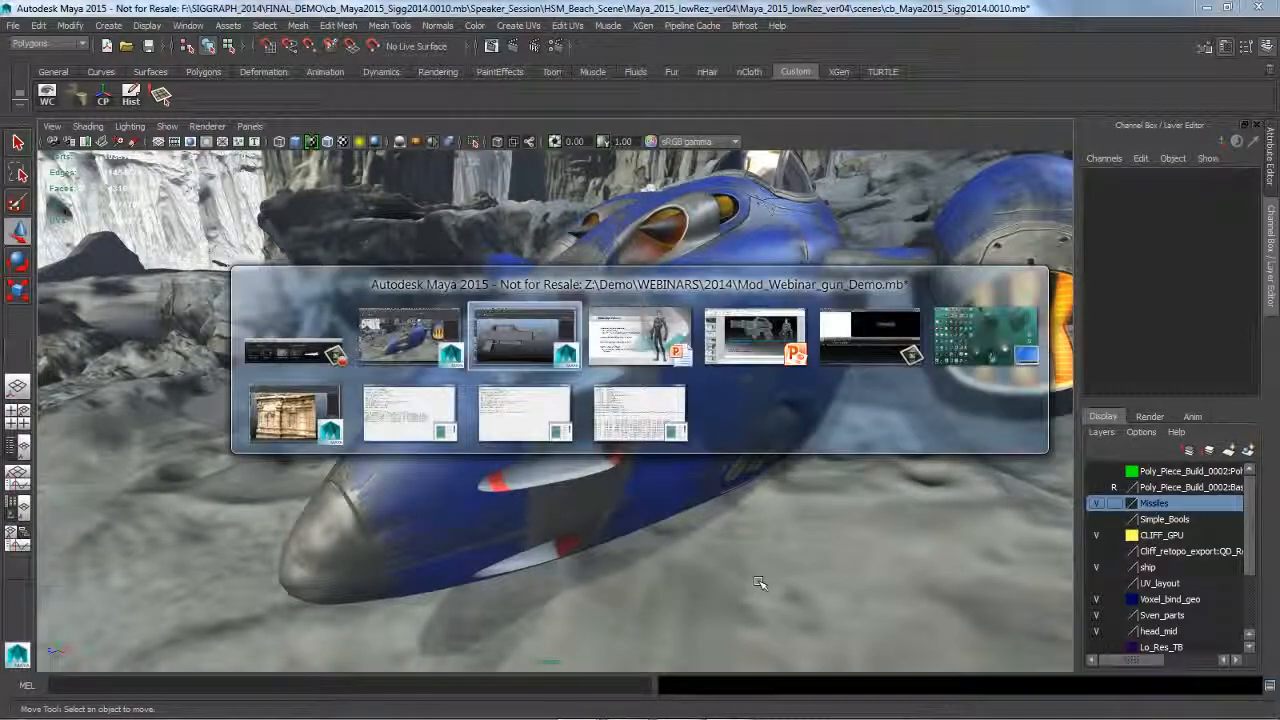
right_click_drag(729, 523, 643, 534, "alt")
middle_click_drag(643, 534, 683, 534, "alt")
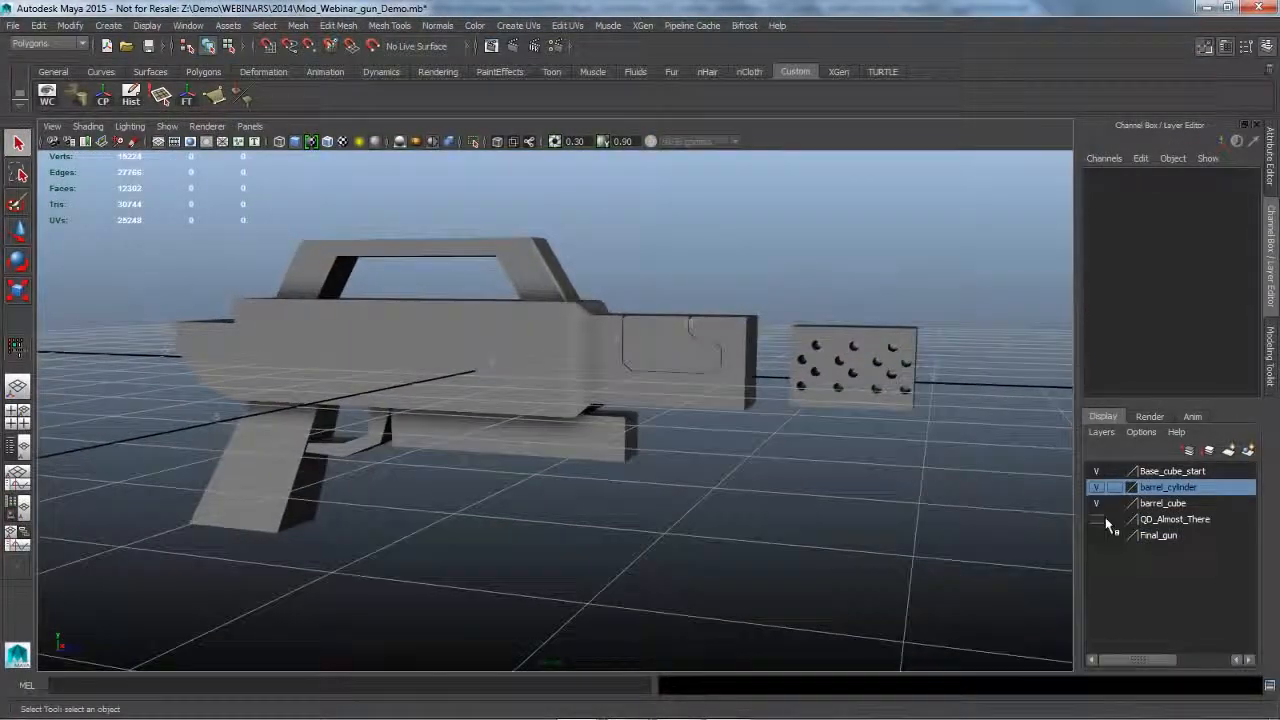
left_click(1098, 472)
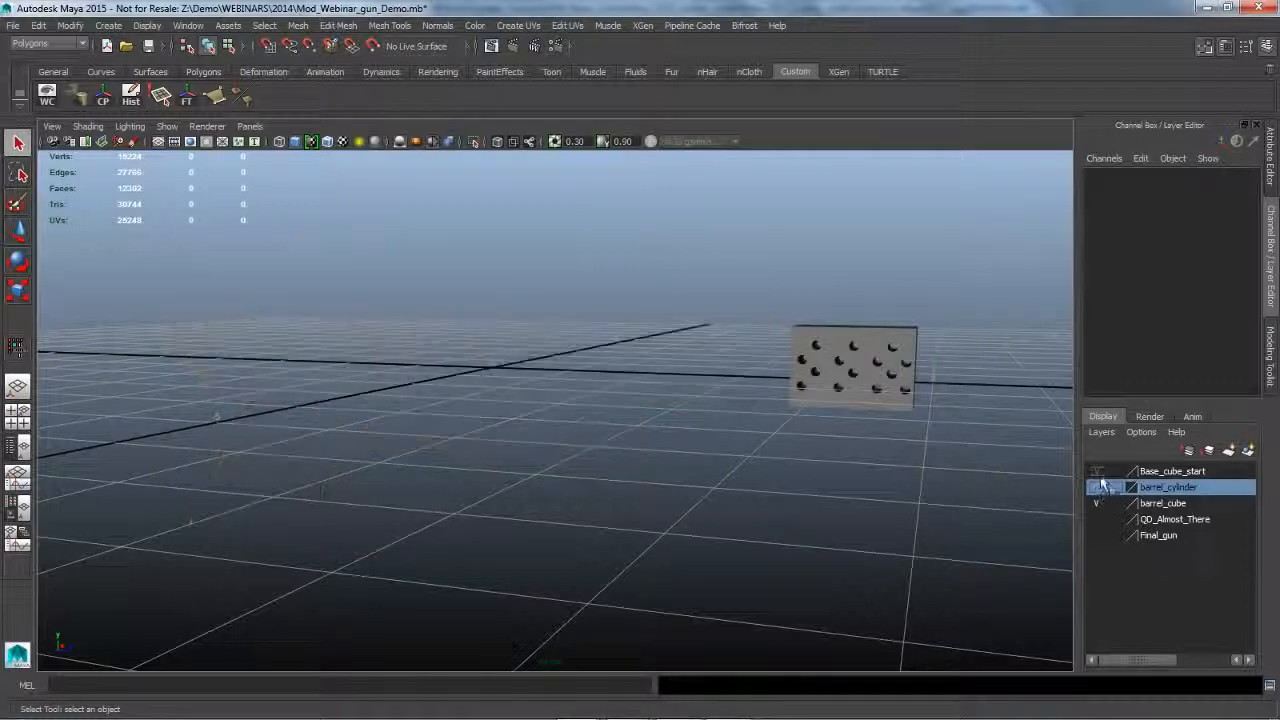
left_click(1099, 487)
left_click(1098, 503)
left_click(1100, 521)
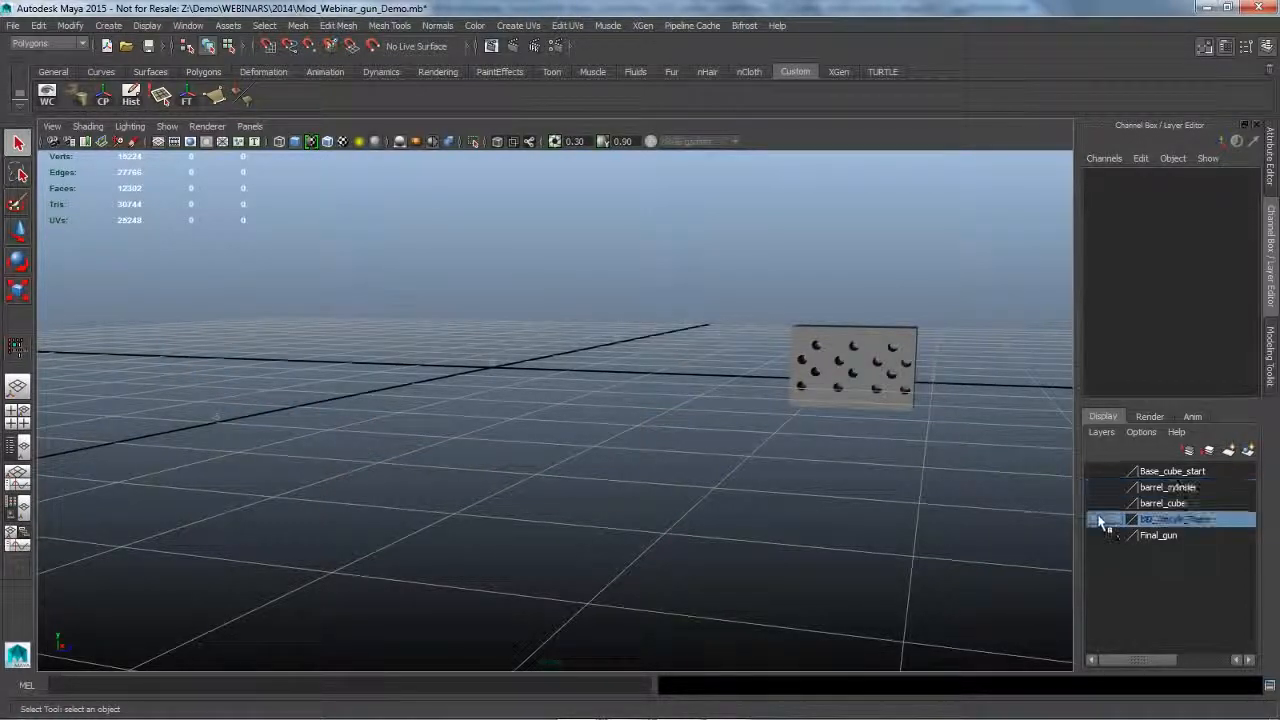
Delete the leftover drilled barrel box, hiding the QD_Almost_There layer to isolate it and showing the layer again.
left_click(898, 387)
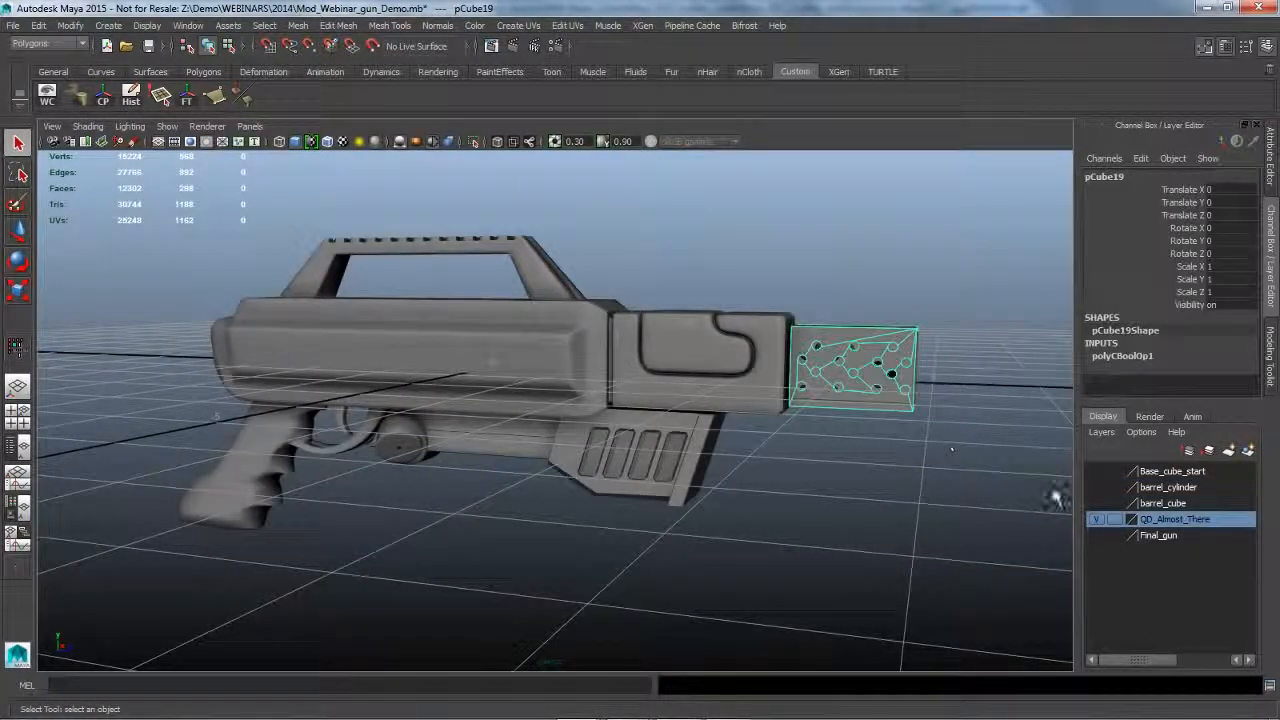
left_click(1097, 519)
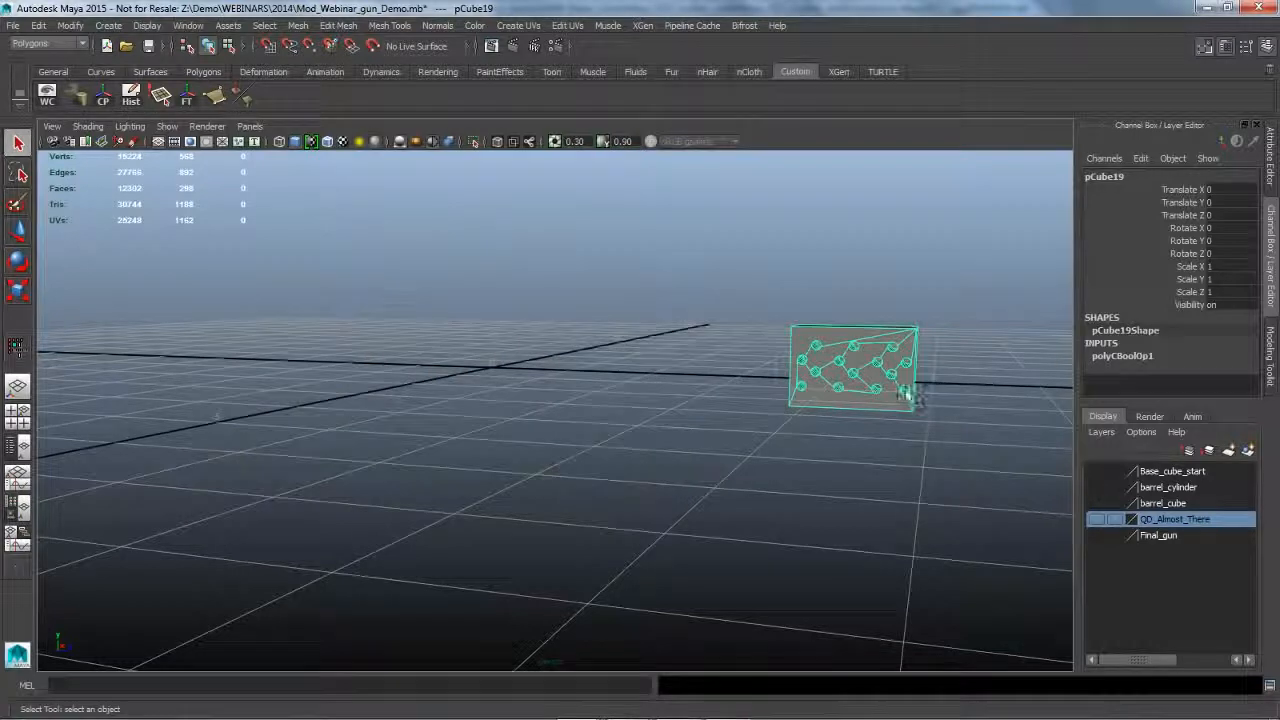
left_click(958, 452)
left_click(1097, 519)
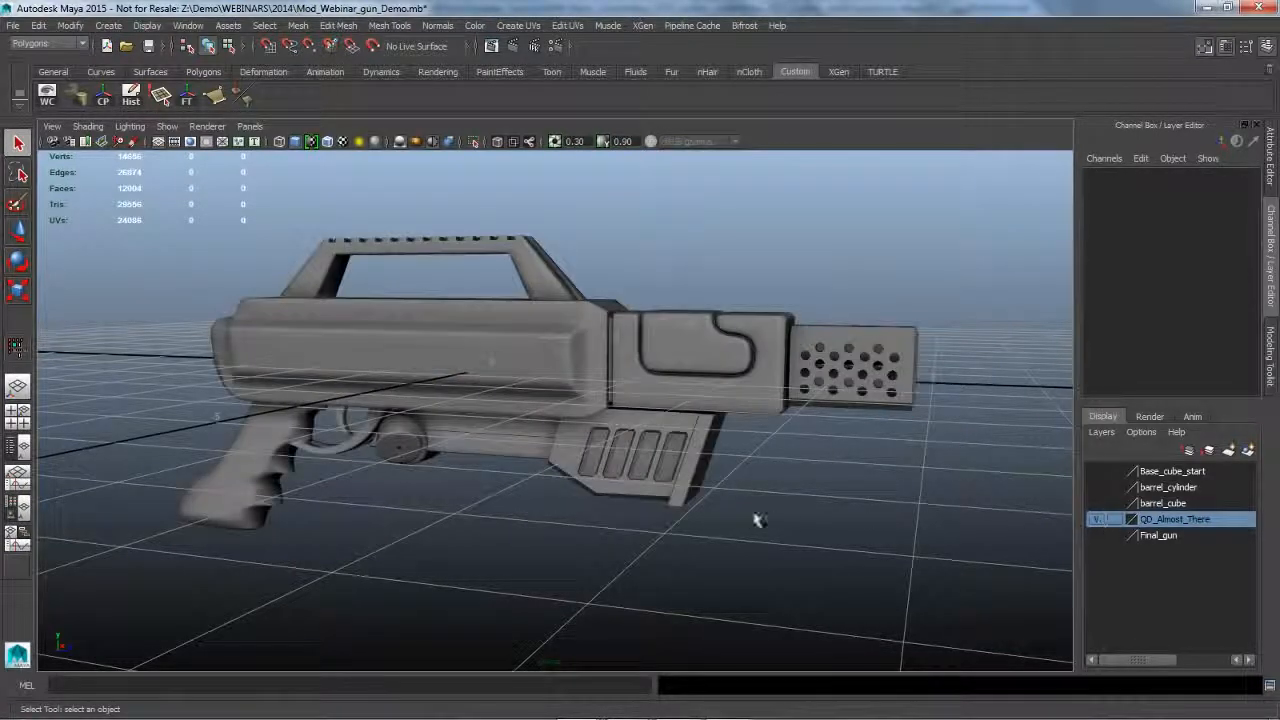
Turn off the viewport grid around the gun model.
left_click_drag(758, 520, 840, 534, "alt")
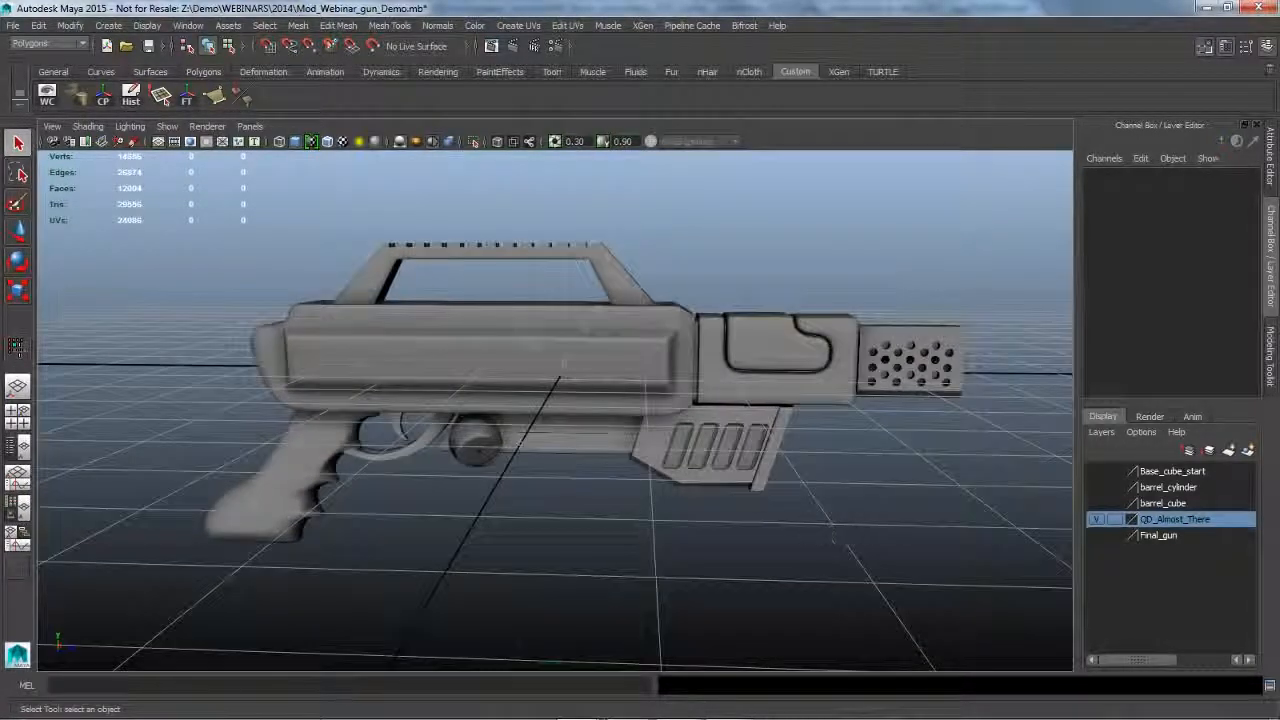
left_click(158, 141)
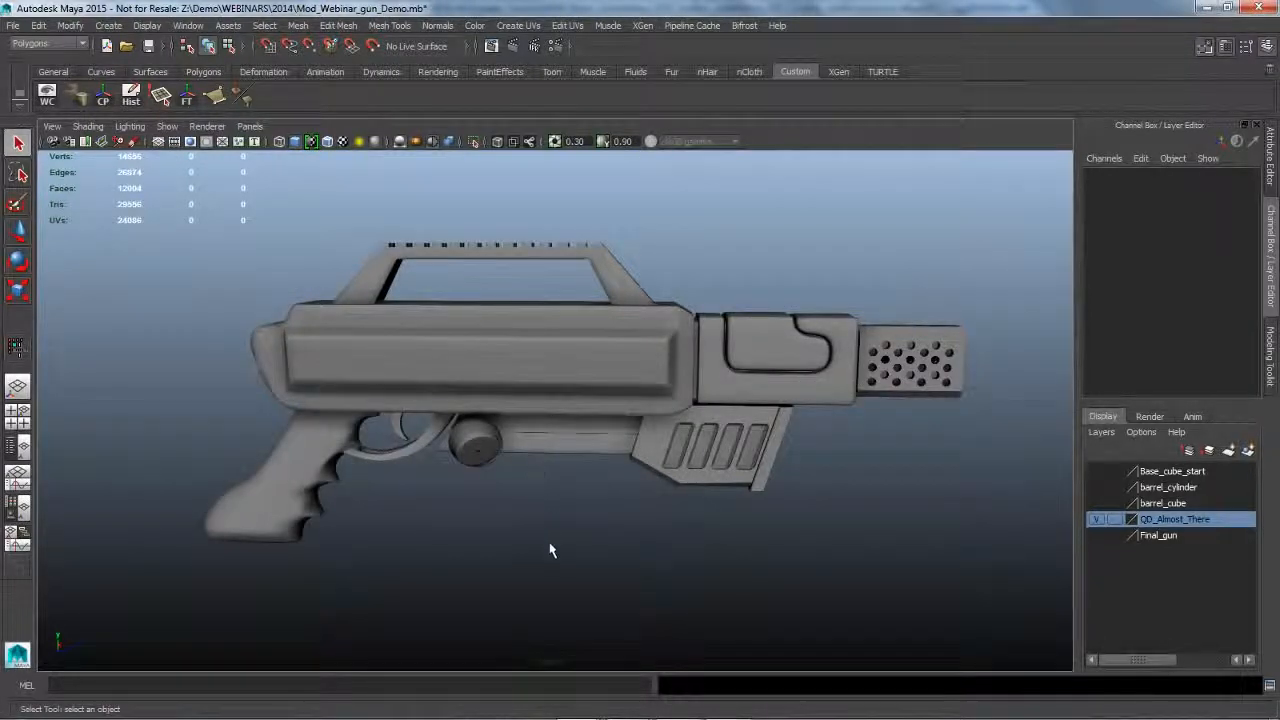
left_click_drag(551, 549, 544, 545, "alt")
right_click_drag(518, 554, 544, 556, "alt")
mouse_move(544, 556)
left_mouse_down("alt")
mouse_move(514, 523)
mouse_move(563, 543)
left_mouse_up("alt")
Make the gun's main body mesh the live surface and open the Modeling Toolkit.
left_click(464, 337)
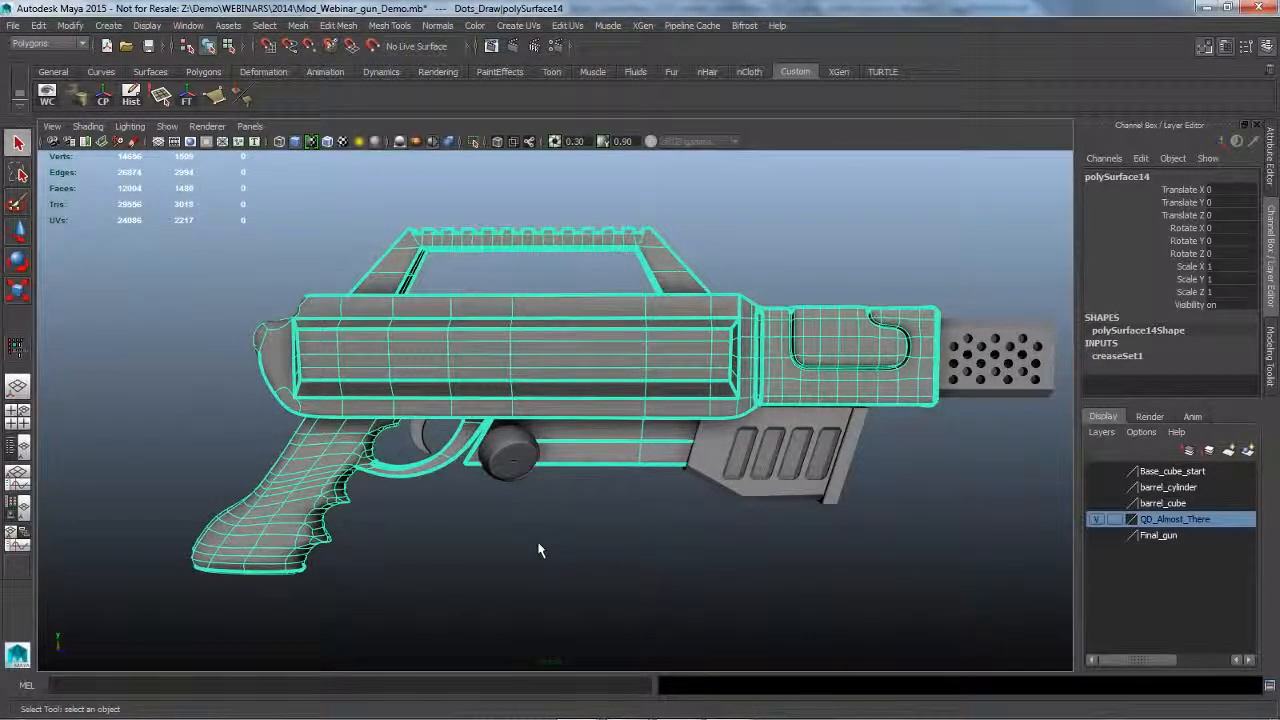
left_click(1271, 372)
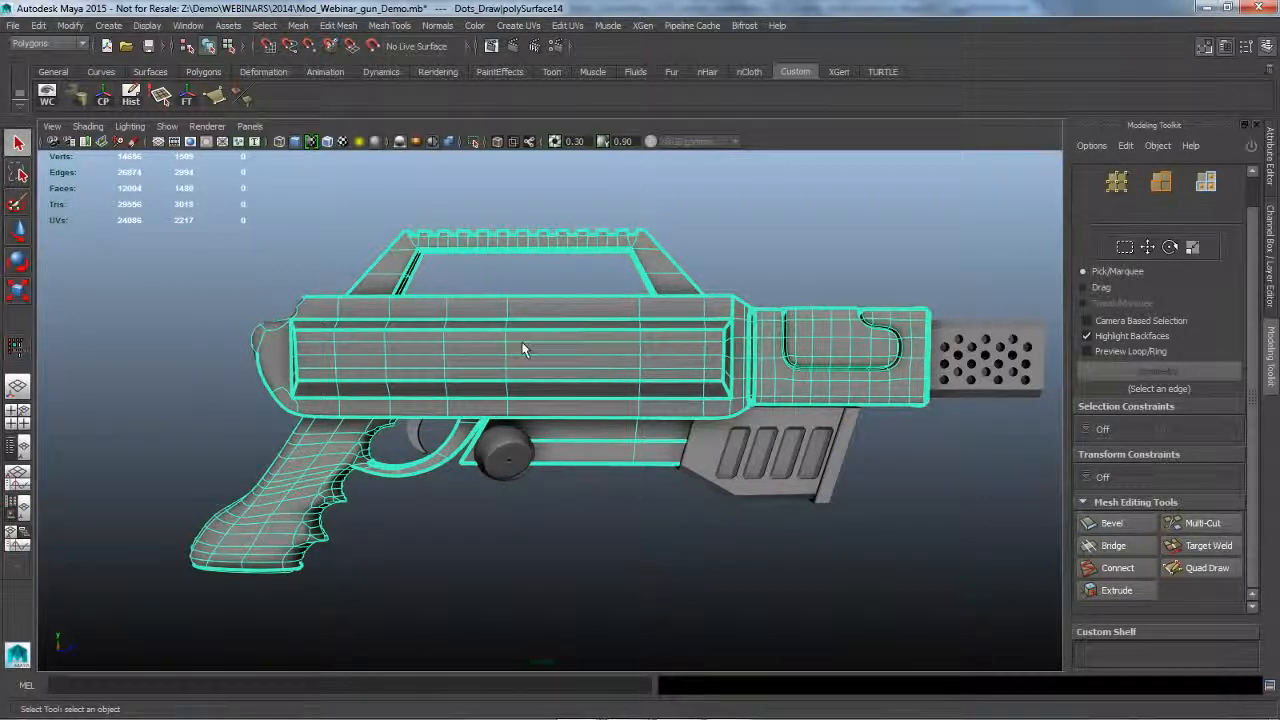
left_click(373, 47)
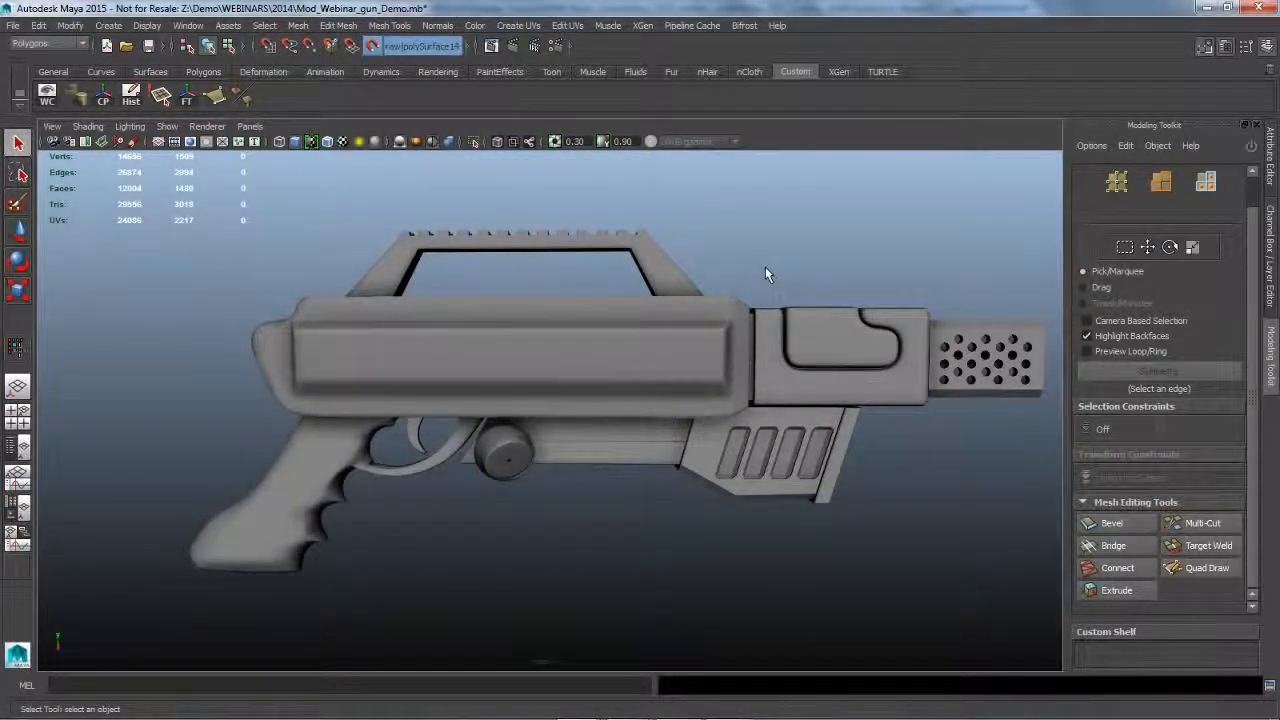
key("4")
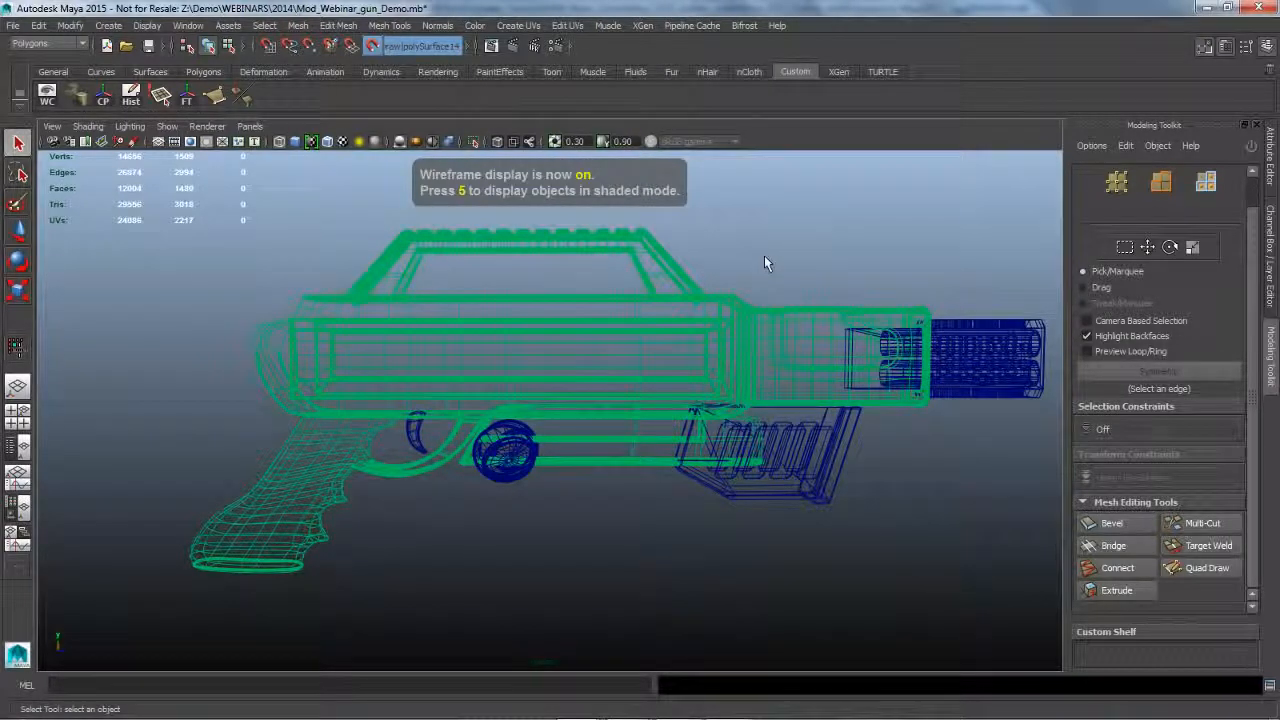
key("5")
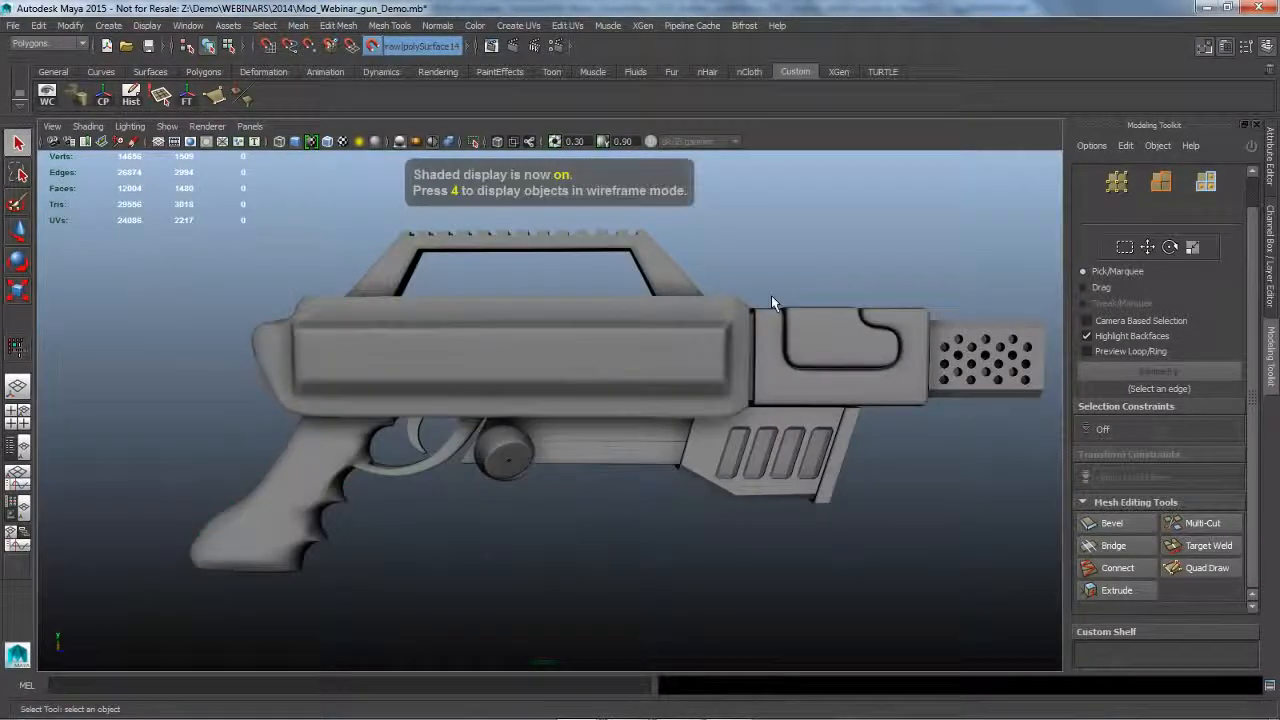
With Quad Draw, place two columns of dots from the body's top edge to the side panel's lower edge, undoing the stray dot.
left_click(1222, 572)
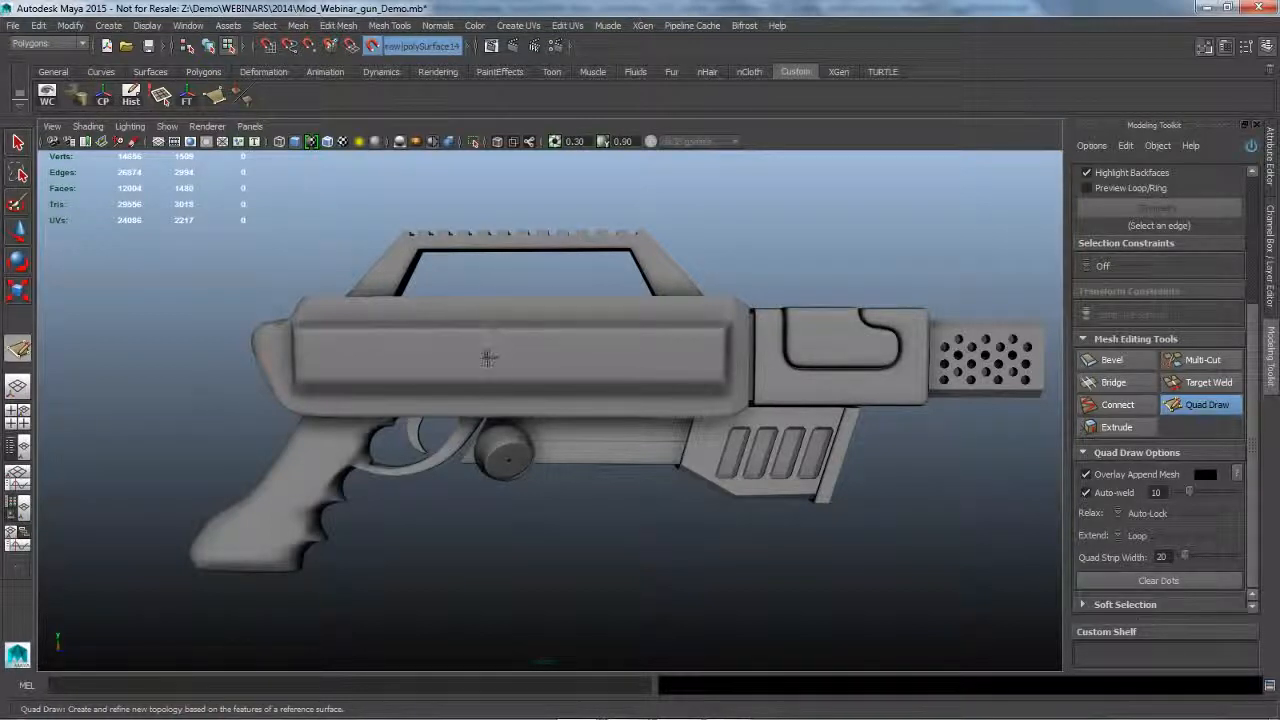
scroll(487, 357, "up", 3)
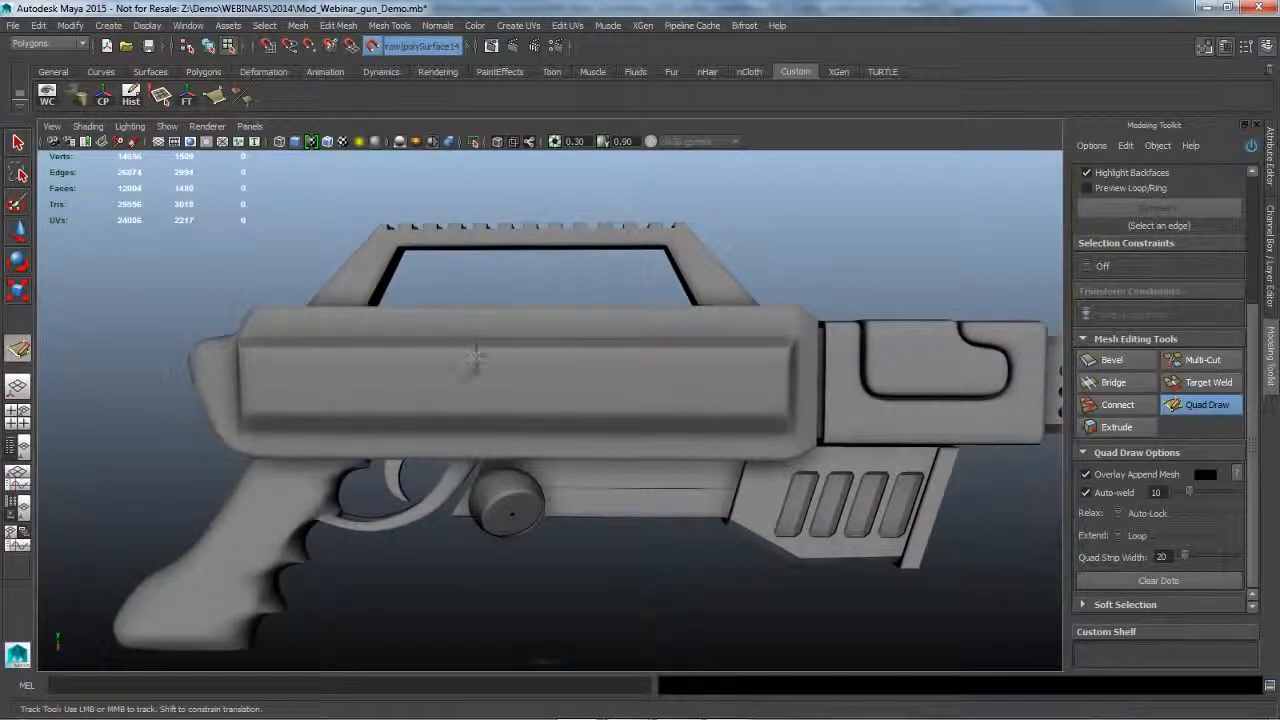
scroll(500, 371, "up", 2)
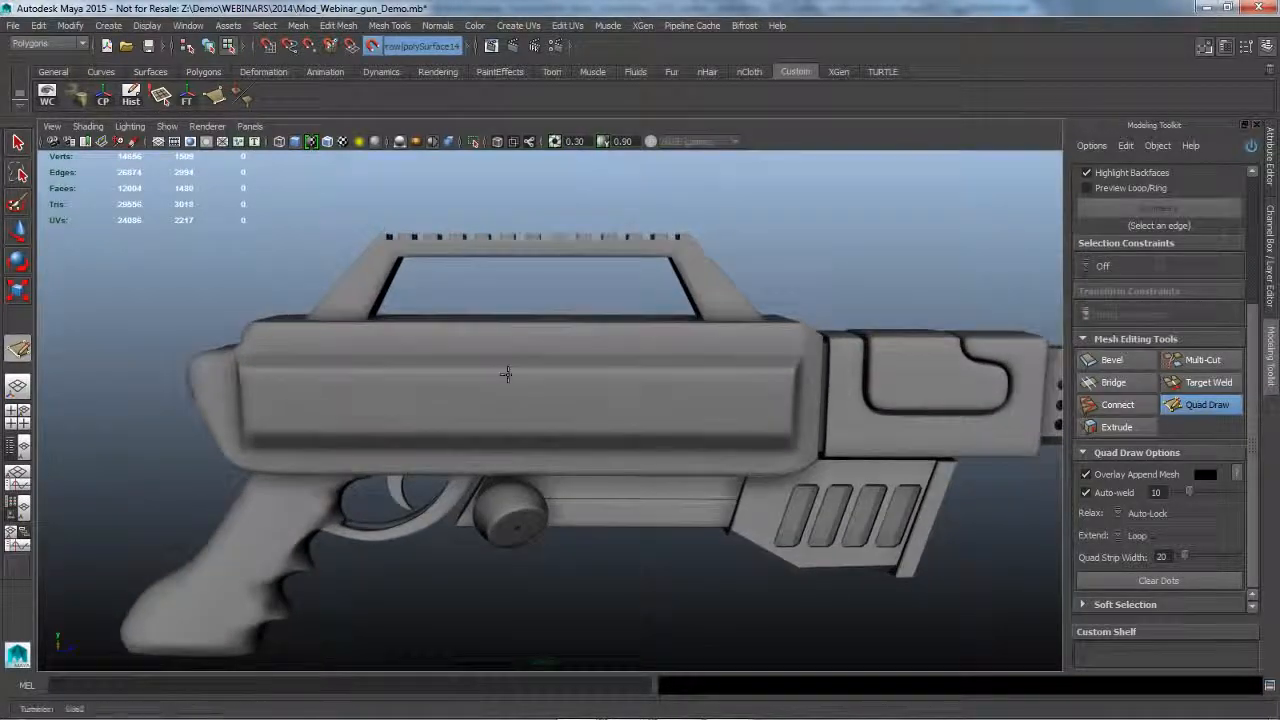
scroll(592, 389, "up", 3)
middle_click_drag(592, 388, 600, 398, "alt")
left_click_drag(600, 398, 602, 408, "alt")
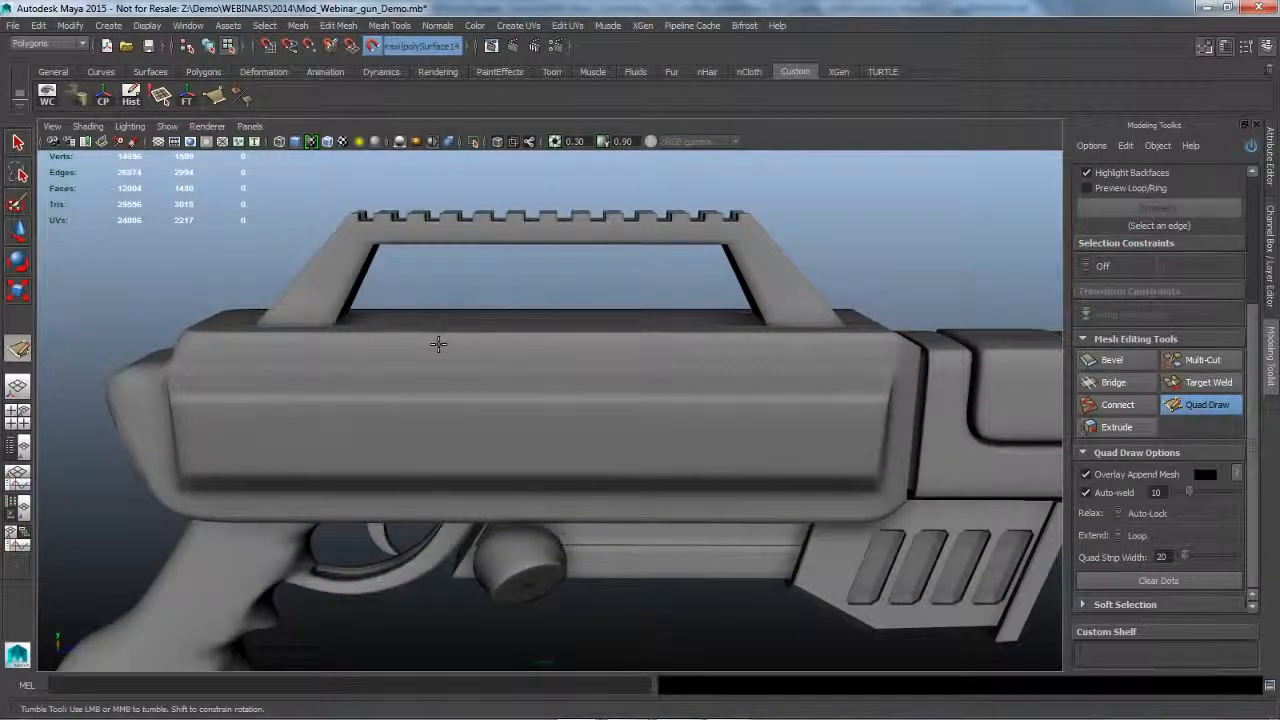
left_click_drag(452, 366, 446, 340, "alt")
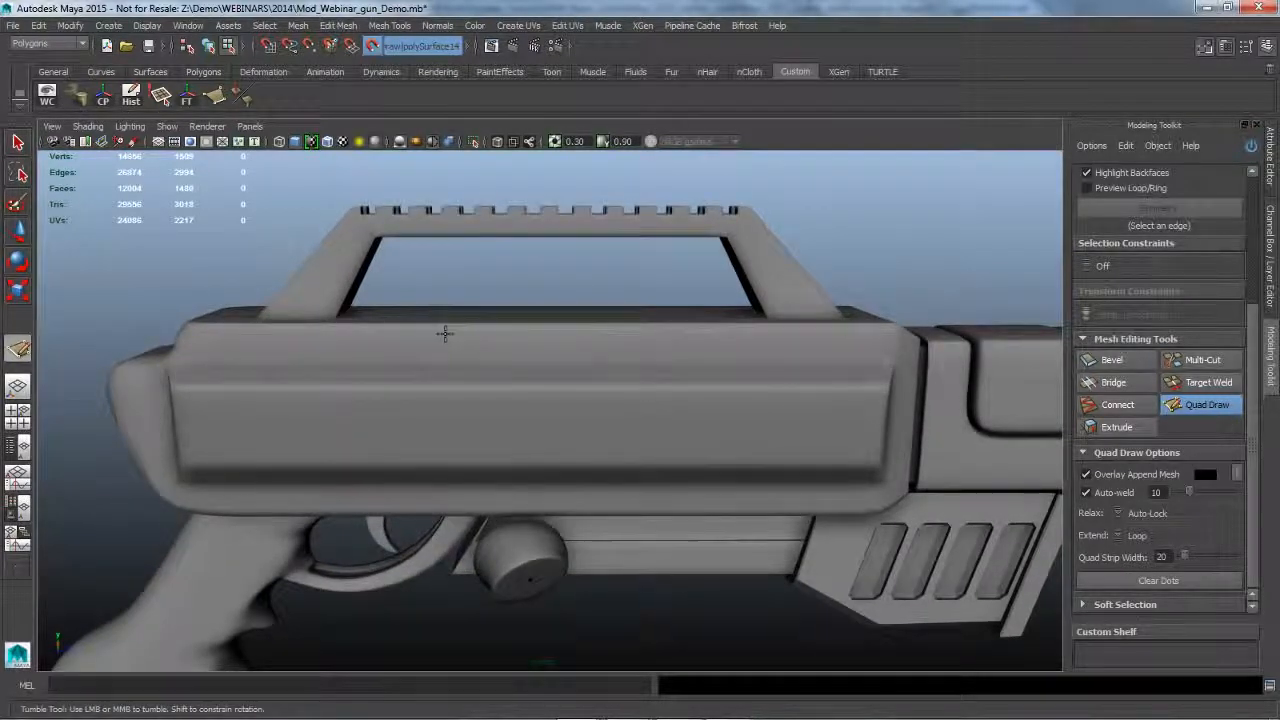
left_click(437, 328)
mouse_move(445, 382)
left_mouse_down("alt")
mouse_move(436, 368)
mouse_move(451, 367)
left_mouse_up("alt")
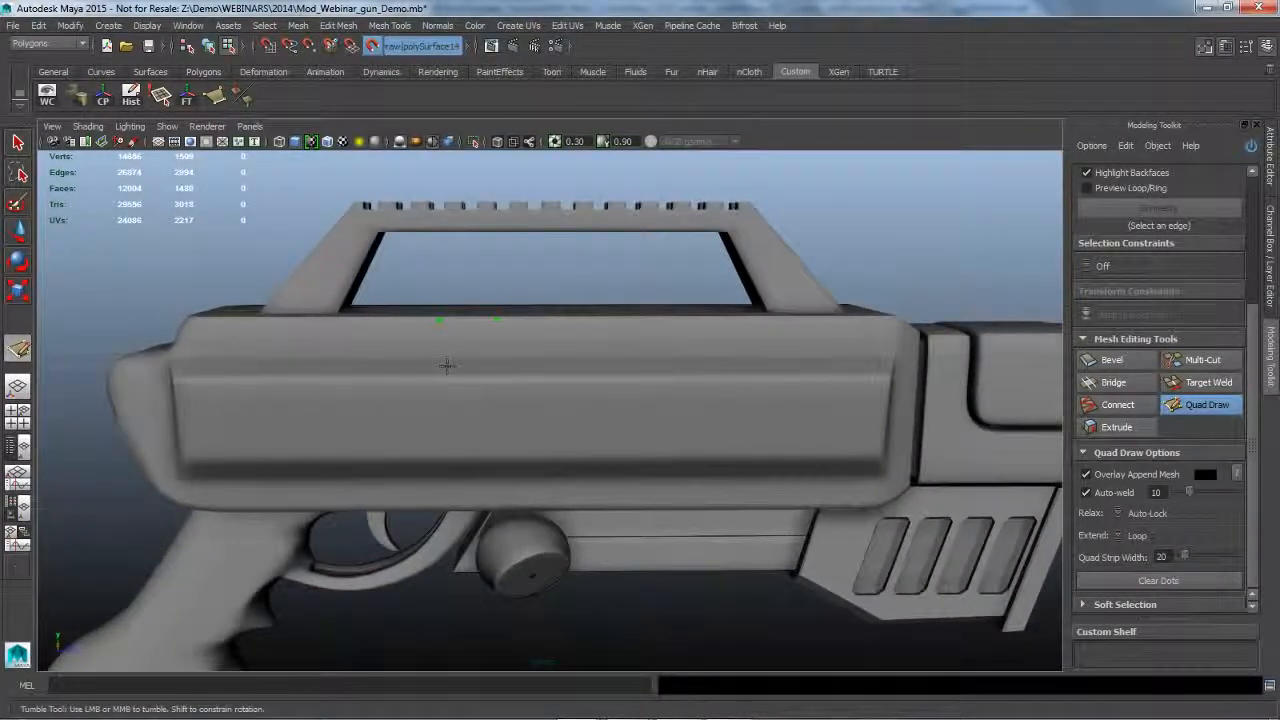
left_click(498, 357)
mouse_move(523, 407)
left_mouse_down("alt")
mouse_move(466, 409)
mouse_move(441, 427)
left_mouse_up("alt")
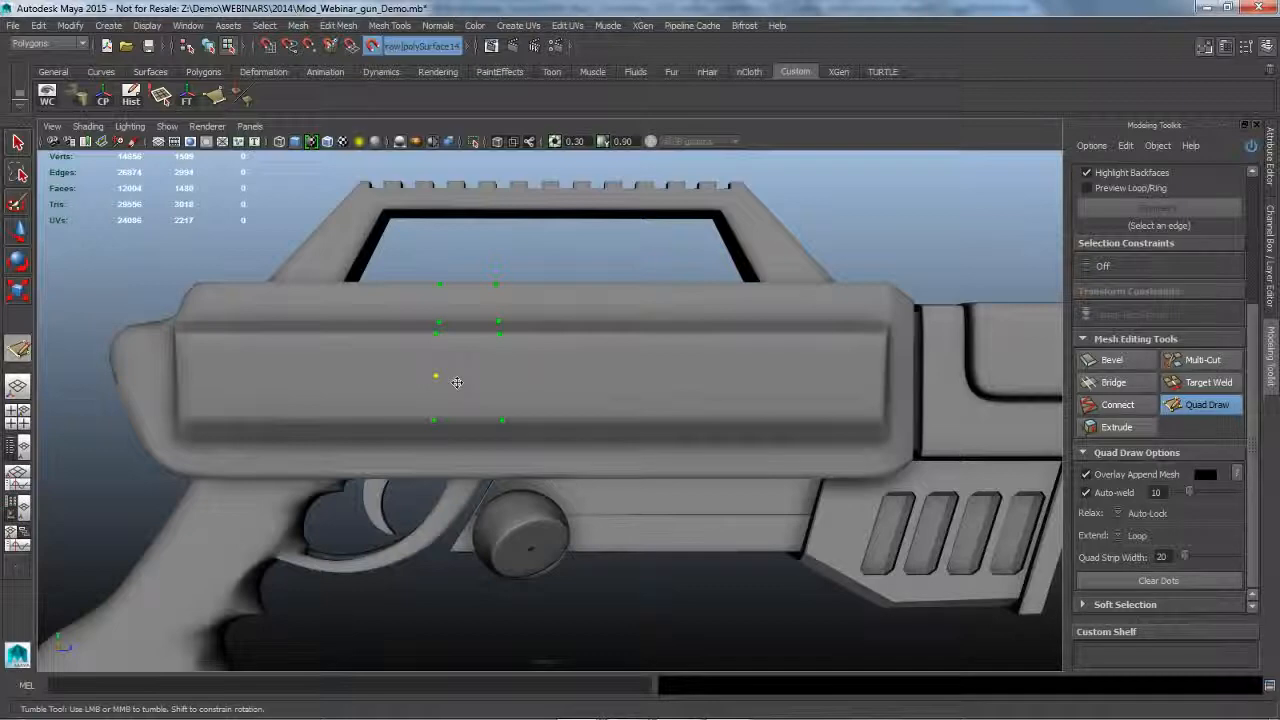
key("ctrl+z")
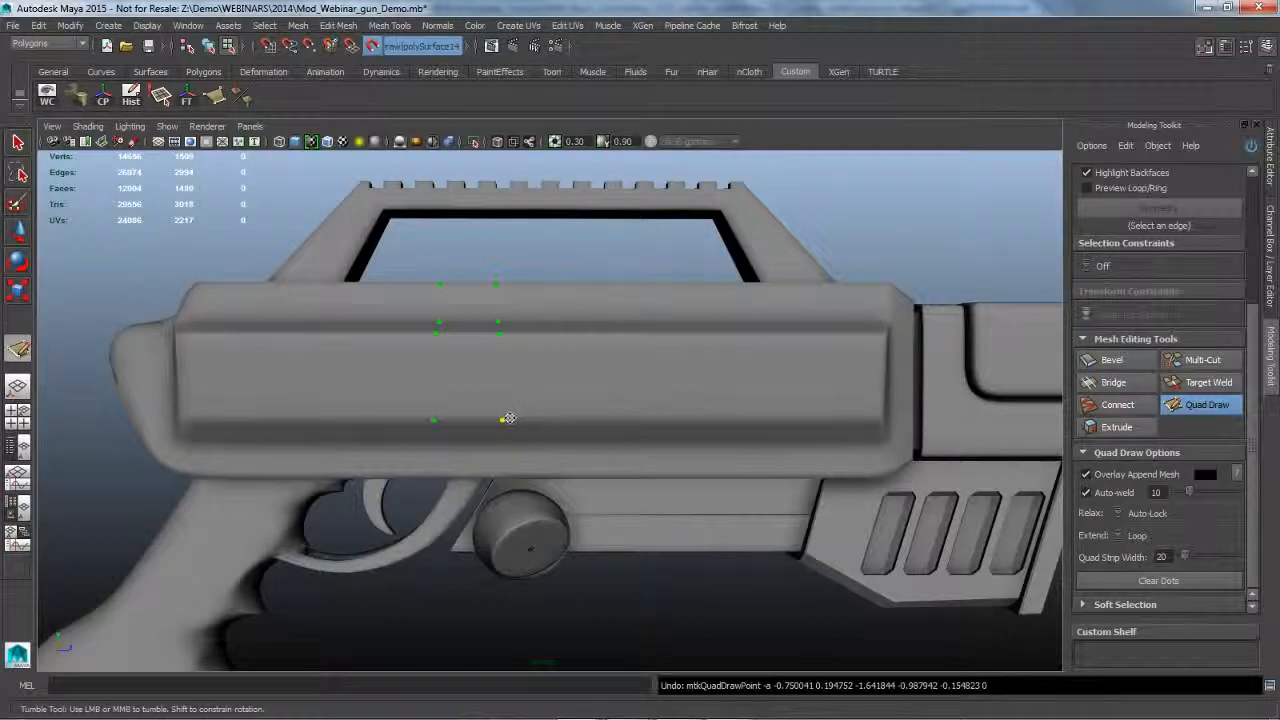
Extend both dot columns below the side panel down to the body's lower edge.
left_click_drag(508, 418, 448, 392, "alt")
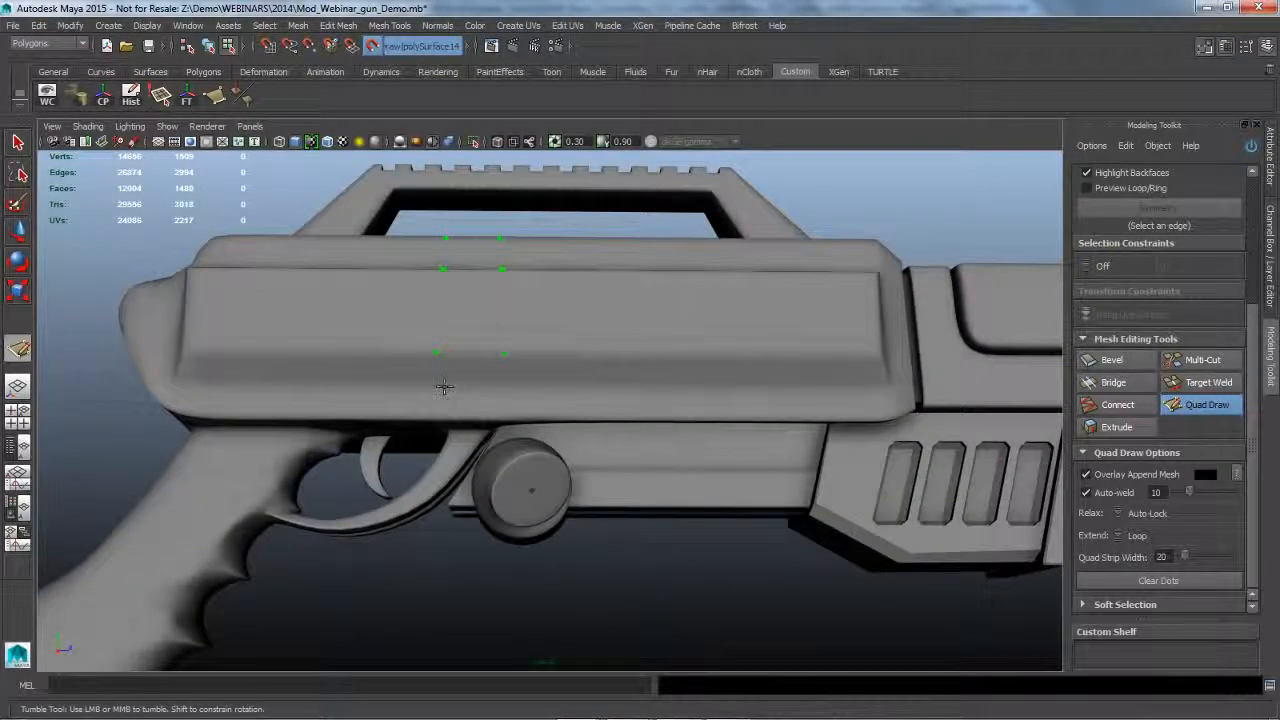
left_click(437, 382)
left_click(508, 384)
left_click_drag(554, 331, 550, 346, "alt")
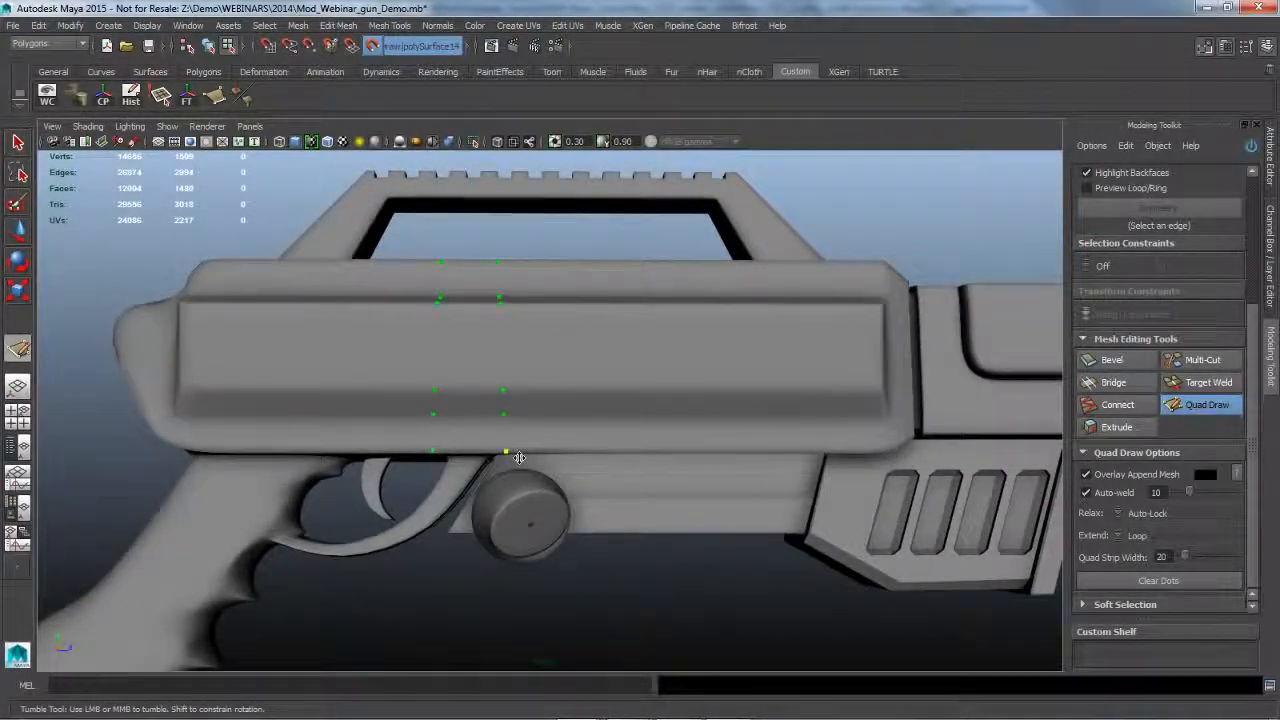
Fill the two dot columns with a vertical strip of quads from the body's top edge to its lower edge.
left_click_drag(568, 356, 486, 335, "alt")
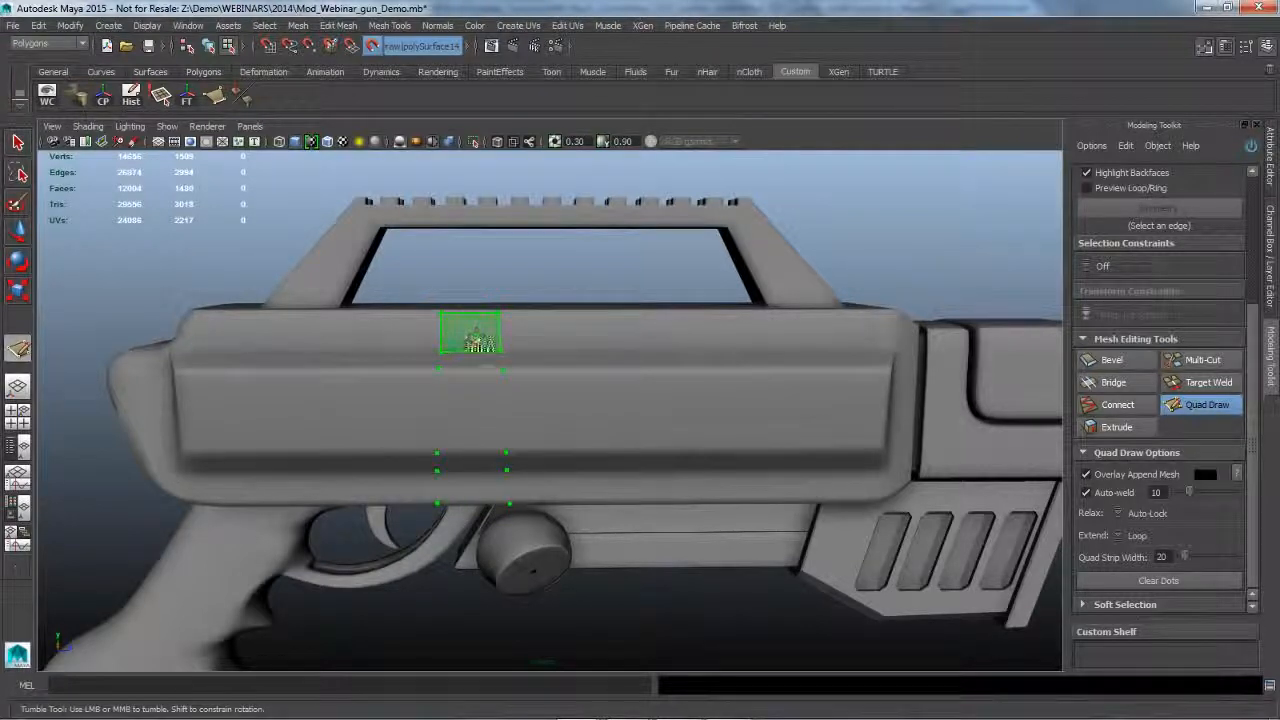
left_click(478, 344, "shift")
left_click(485, 390, "shift")
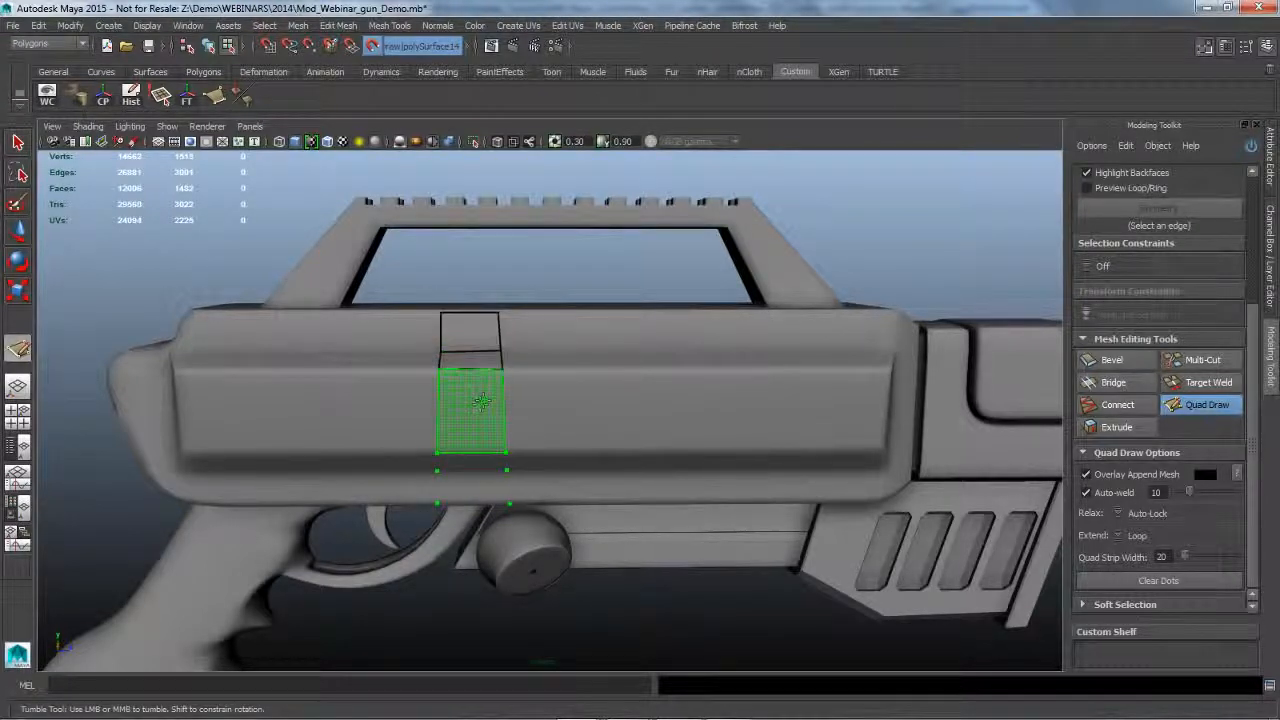
left_click(484, 405, "shift")
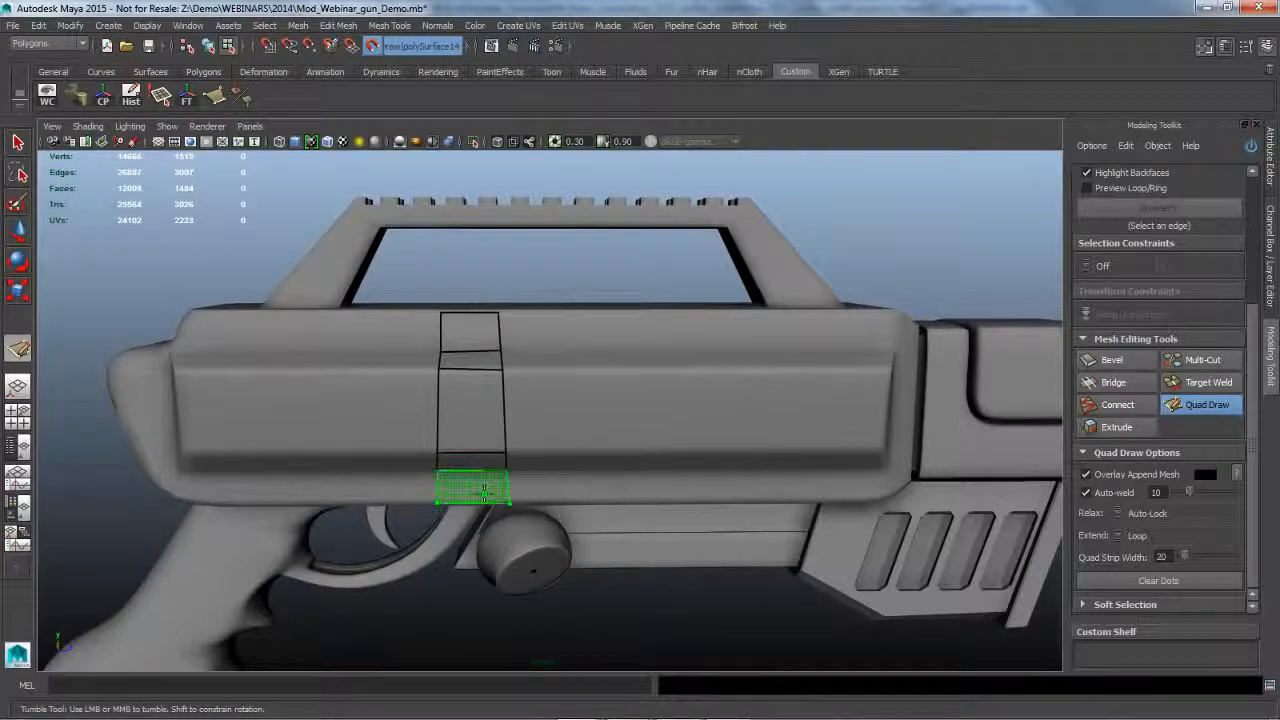
left_click(485, 480, "shift")
Place a third column of six dots on the barrel side of the quad strip, following the body's contours from top to lower edge.
left_click_drag(644, 385, 558, 401, "alt")
right_click_drag(558, 401, 592, 322, "alt")
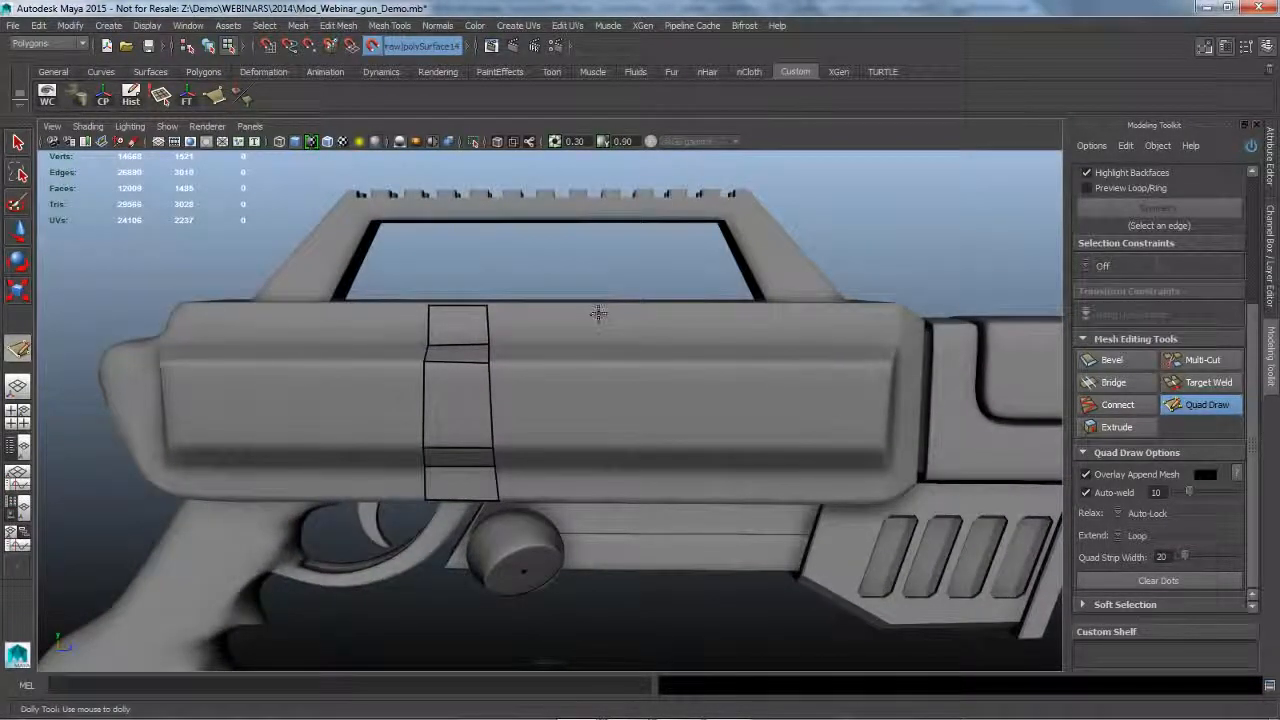
left_click(593, 348)
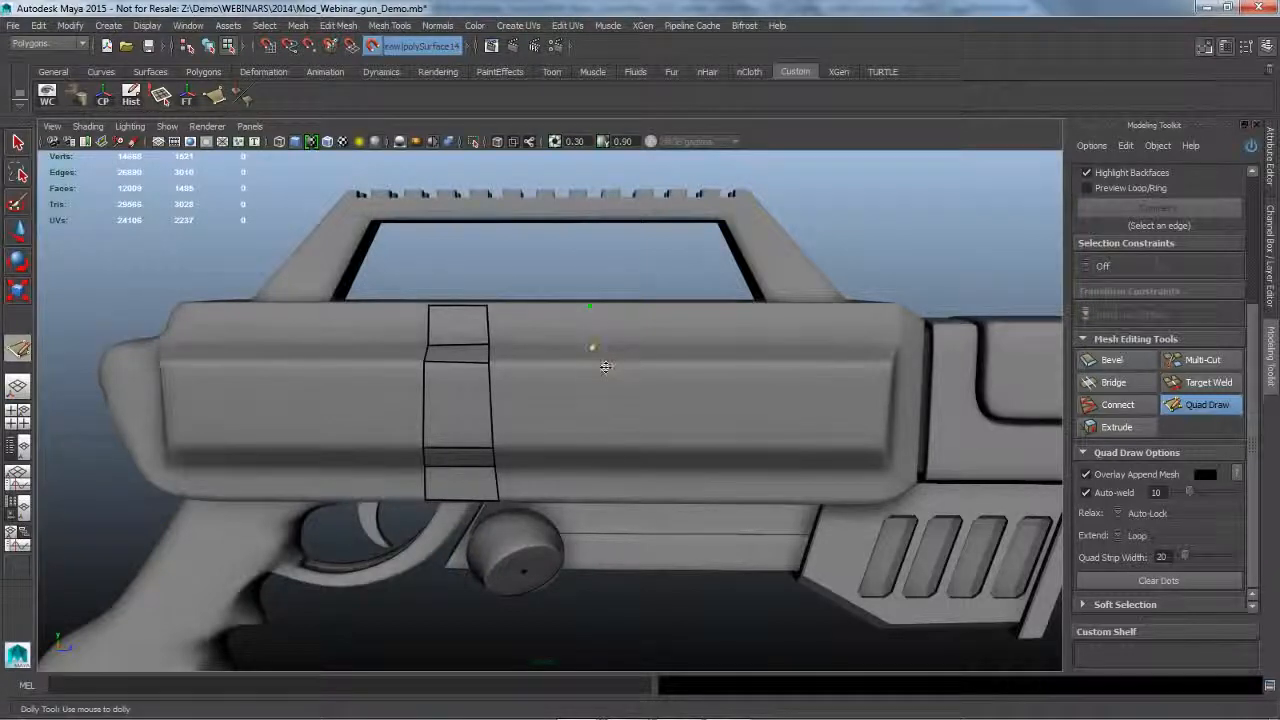
left_click(603, 448)
left_click_drag(626, 472, 608, 434, "alt")
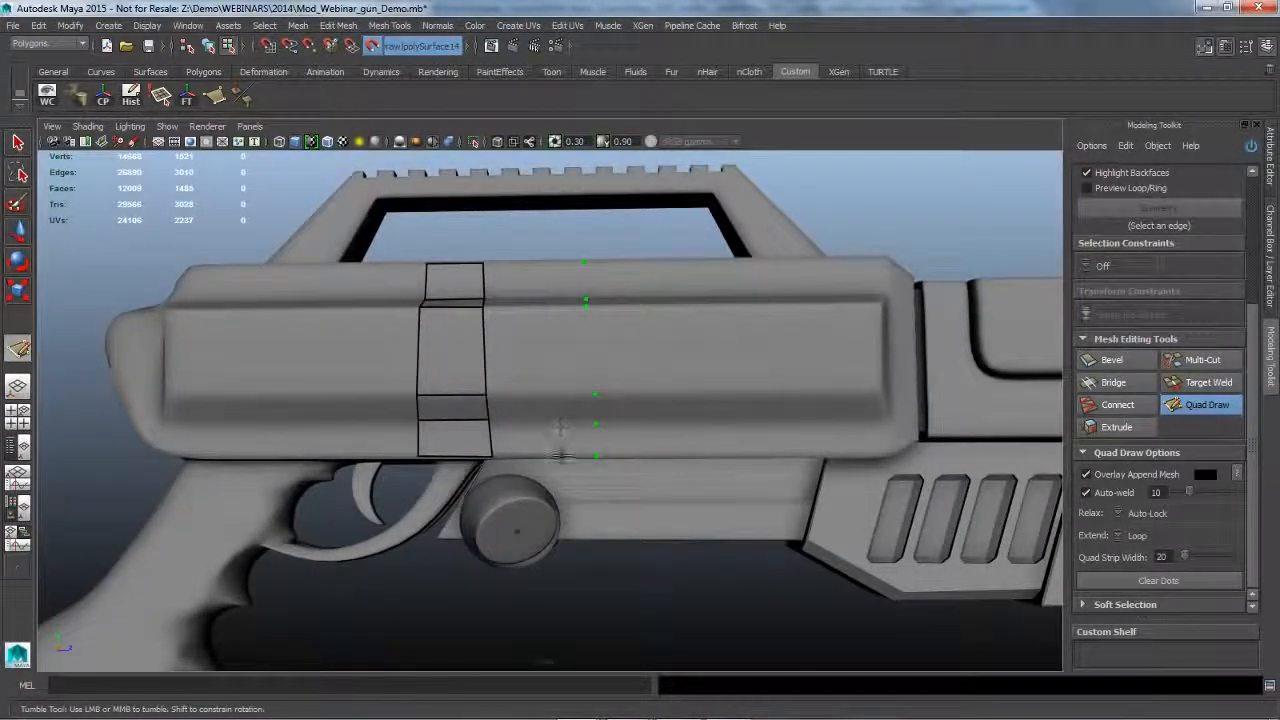
Fill the third dot column with quads joined to the strip, from the body's lower edge to its upper edge.
left_click(555, 445, "shift")
left_click(547, 409, "shift")
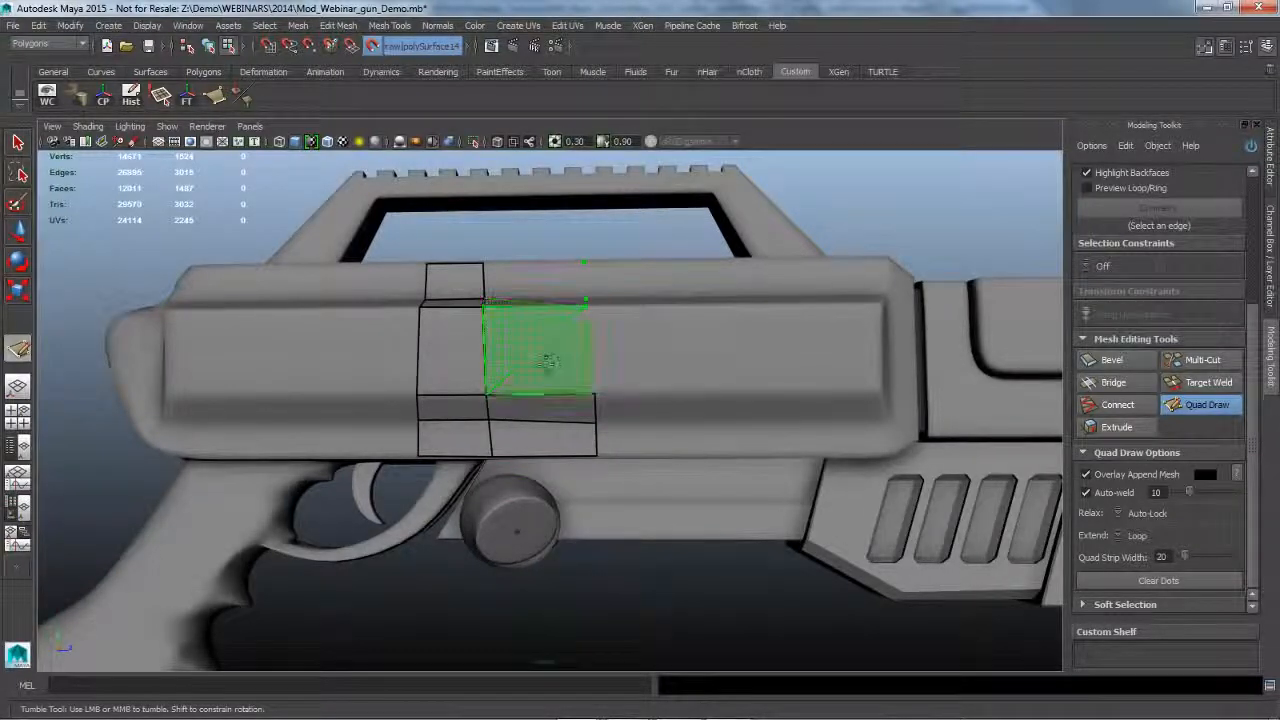
left_click(545, 359, "shift")
left_click(543, 284, "shift")
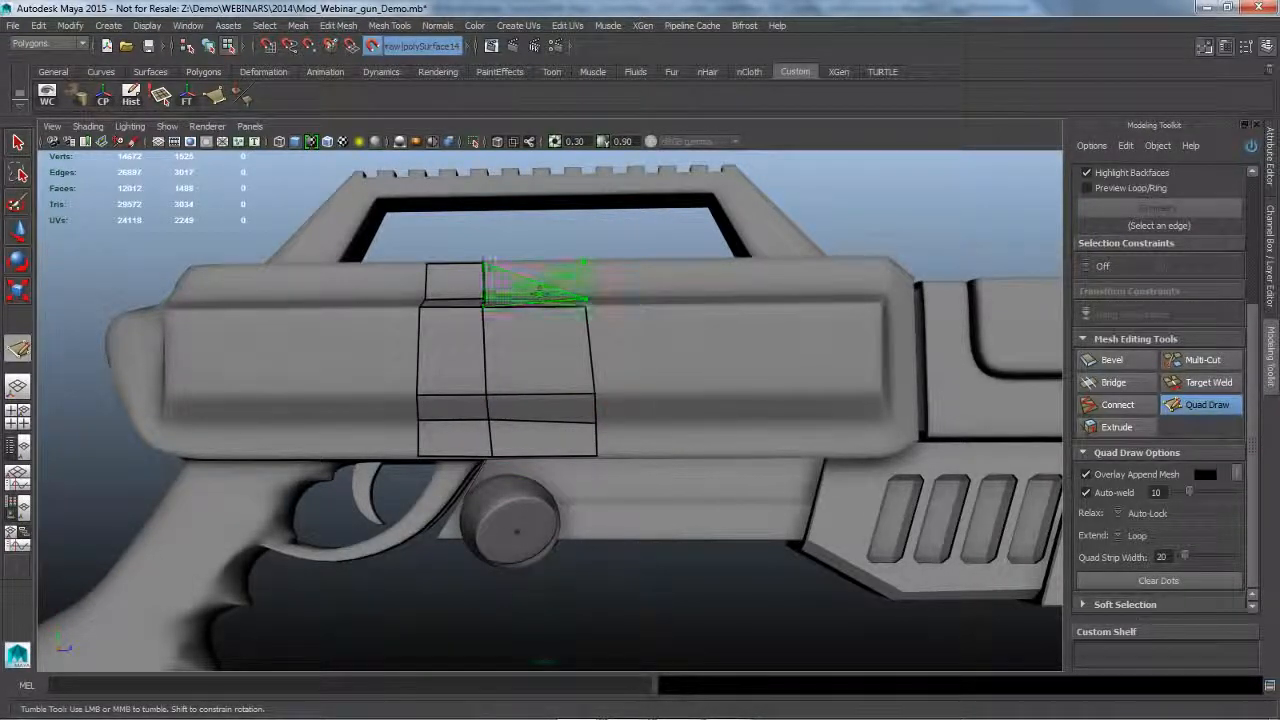
left_click(543, 284, "shift")
left_click_drag(596, 411, 600, 427, "alt")
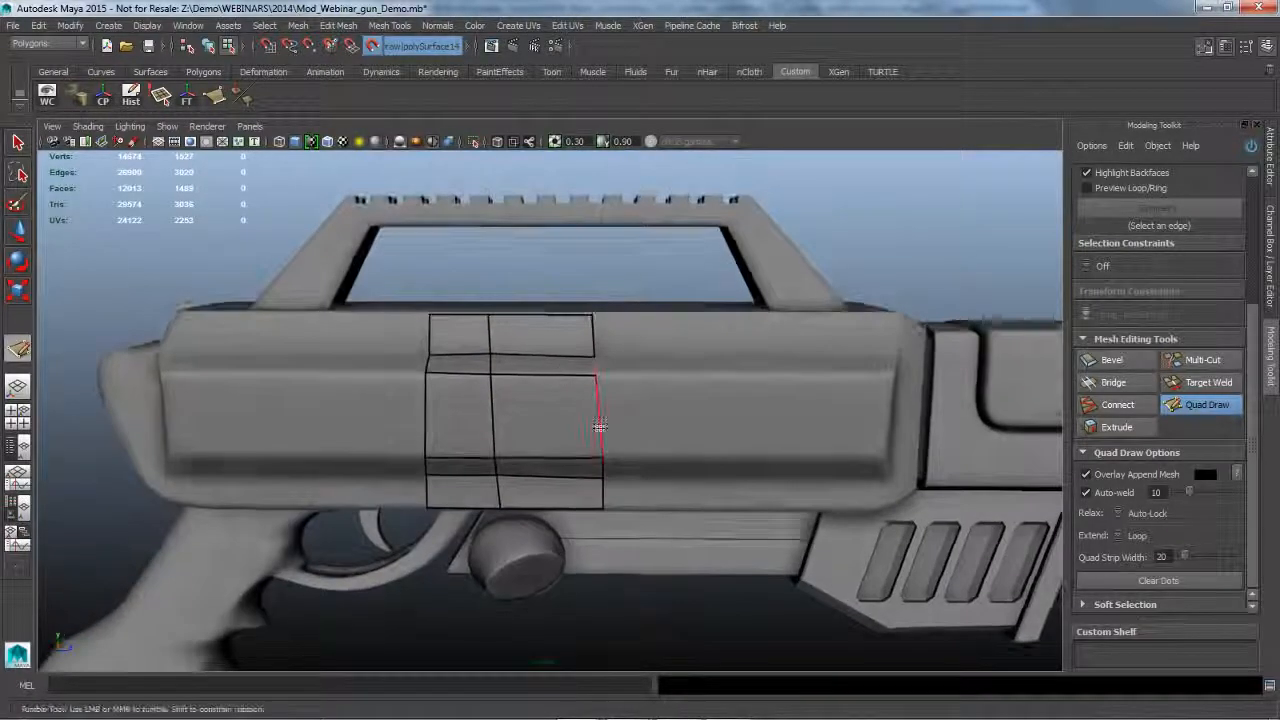
left_click(552, 367, "shift")
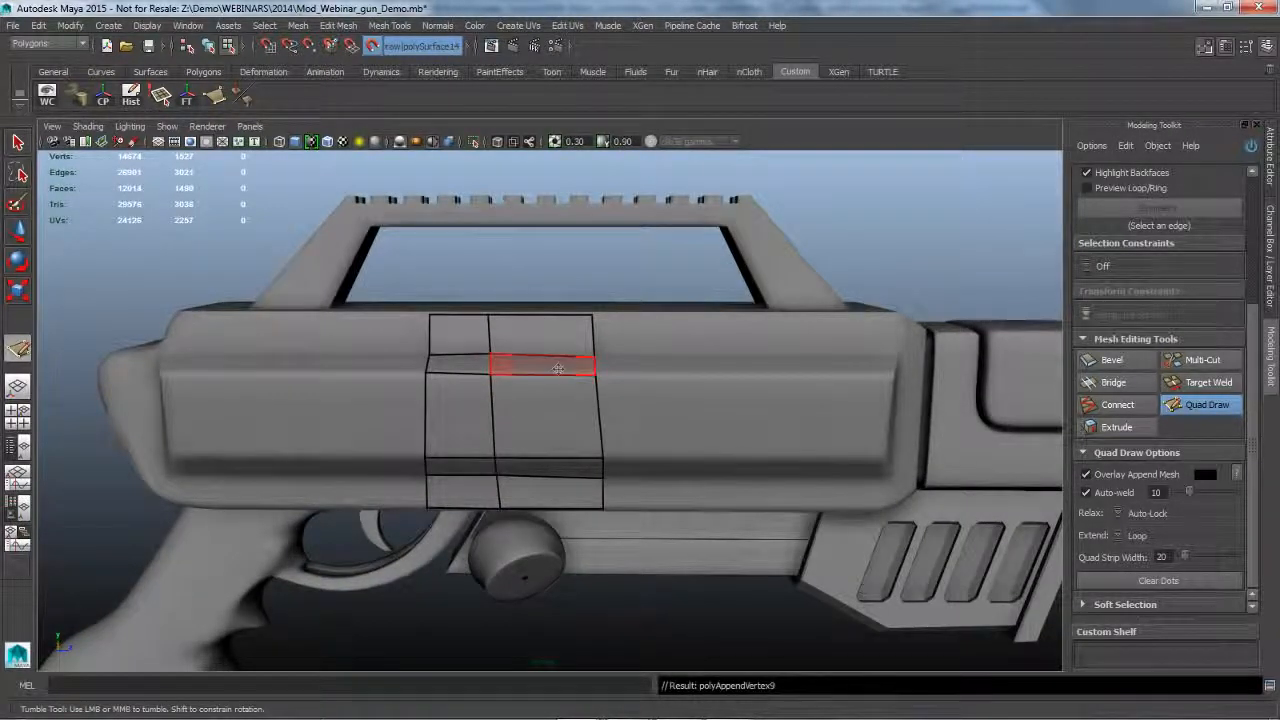
Set Quad Draw's extend mode to Edge and extend the grid's two lowest border edges toward the barrel, forming two joined quads.
mouse_move(665, 455)
left_mouse_down("alt")
mouse_move(657, 433)
mouse_move(634, 449)
mouse_move(594, 418)
left_mouse_up("alt")
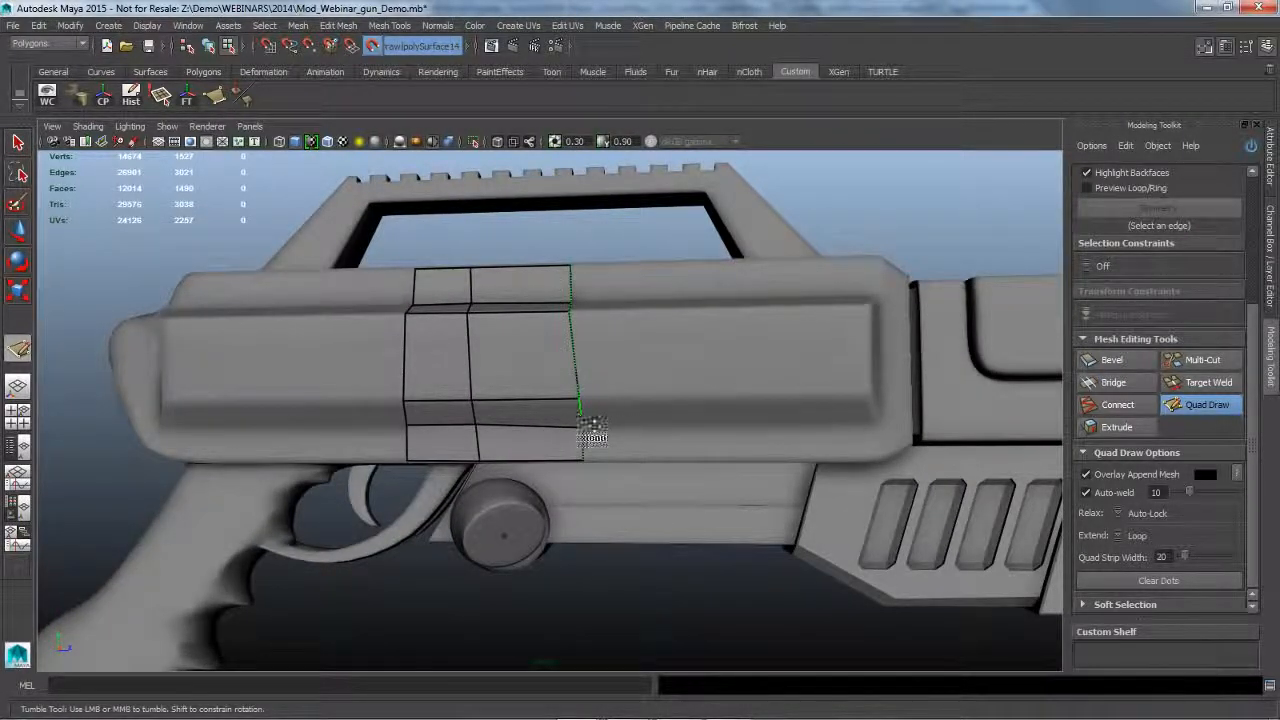
right_click(588, 415, "ctrl+shift")
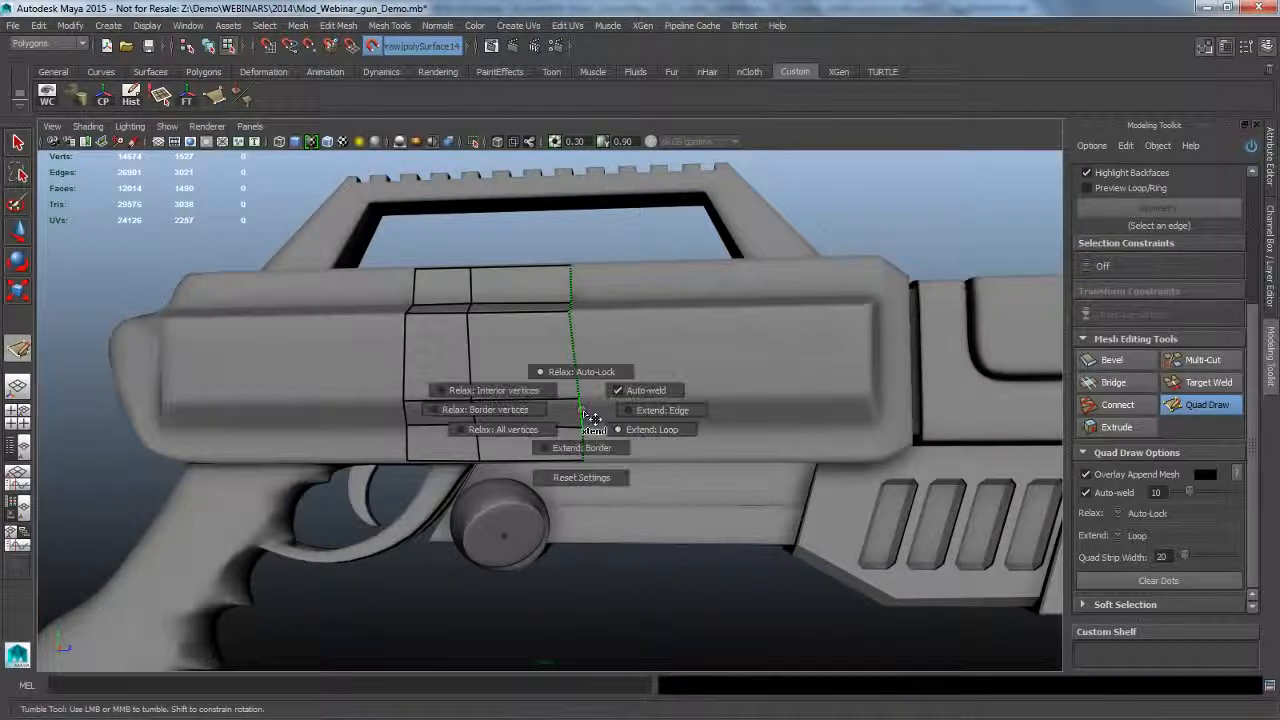
left_click(662, 410)
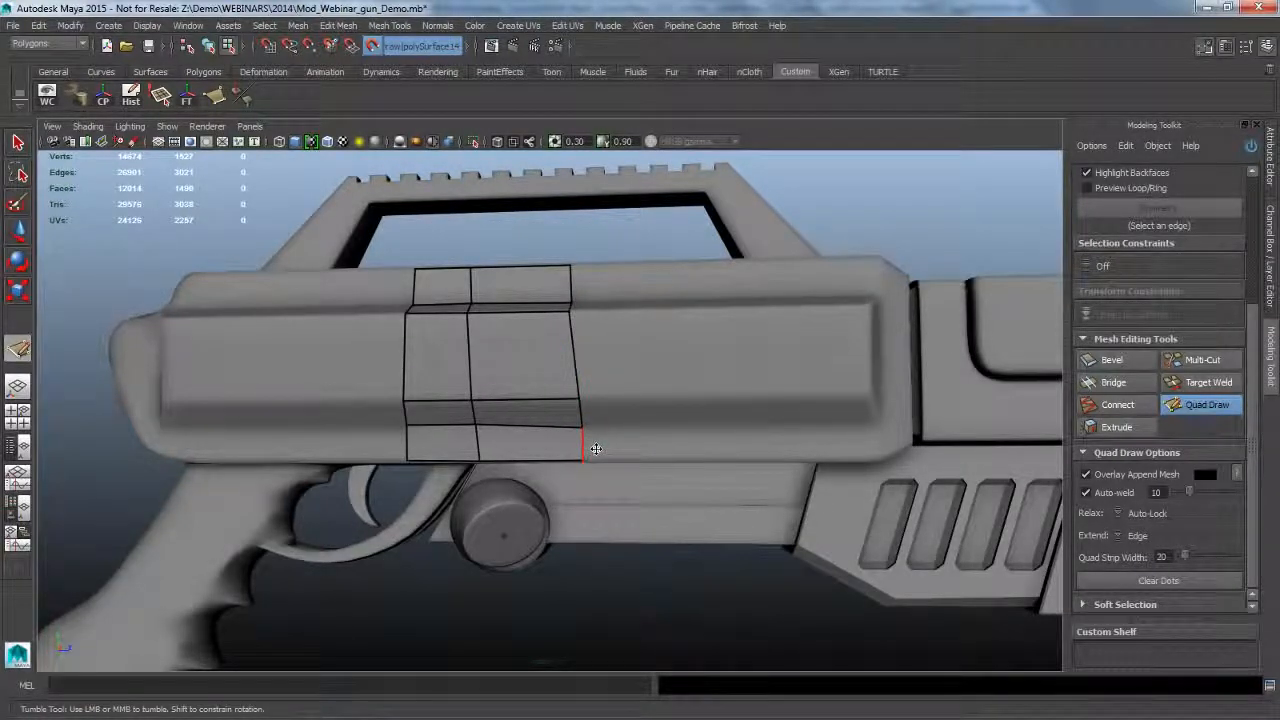
left_click_drag(592, 450, 676, 448)
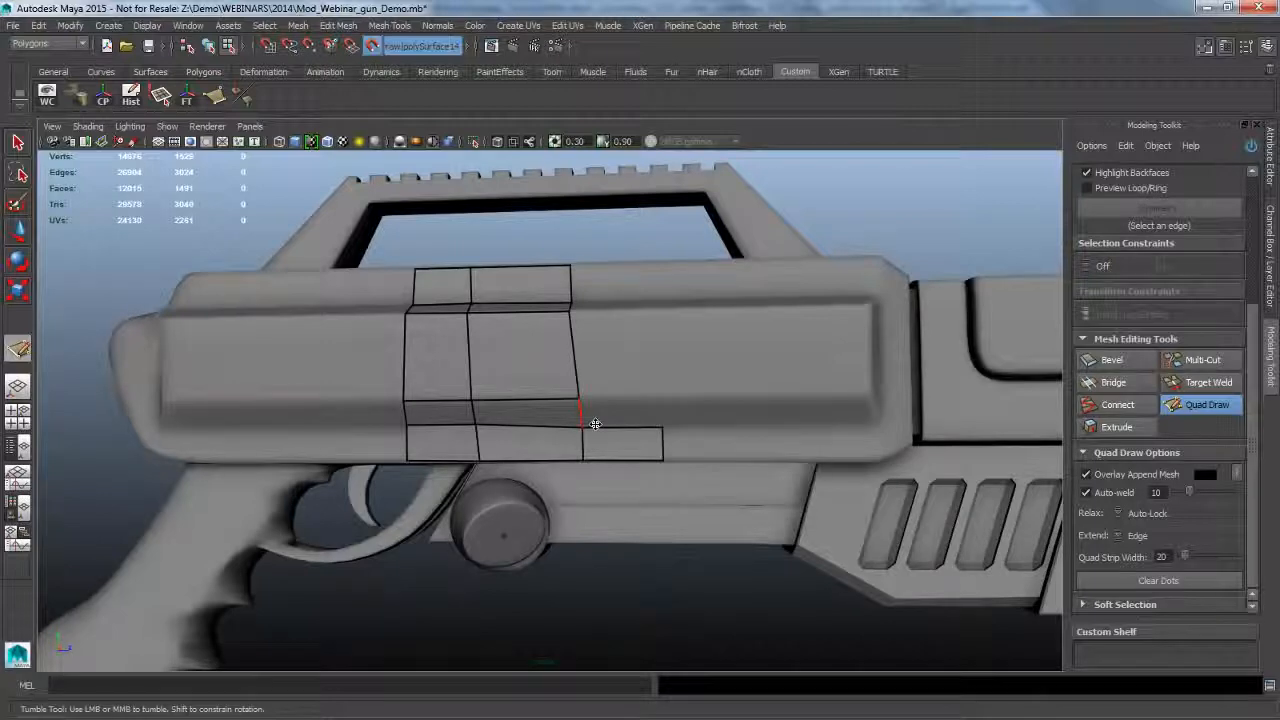
left_click_drag(592, 420, 668, 418)
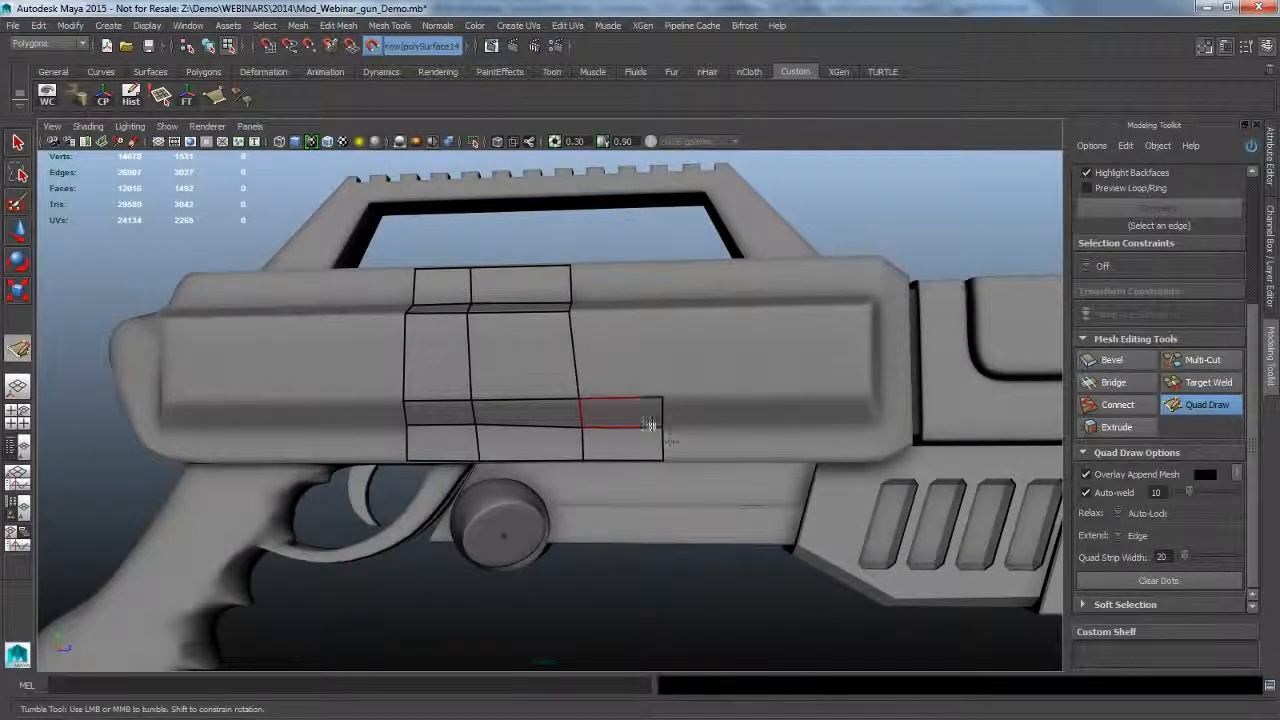
right_click_drag(691, 506, 712, 519, "alt")
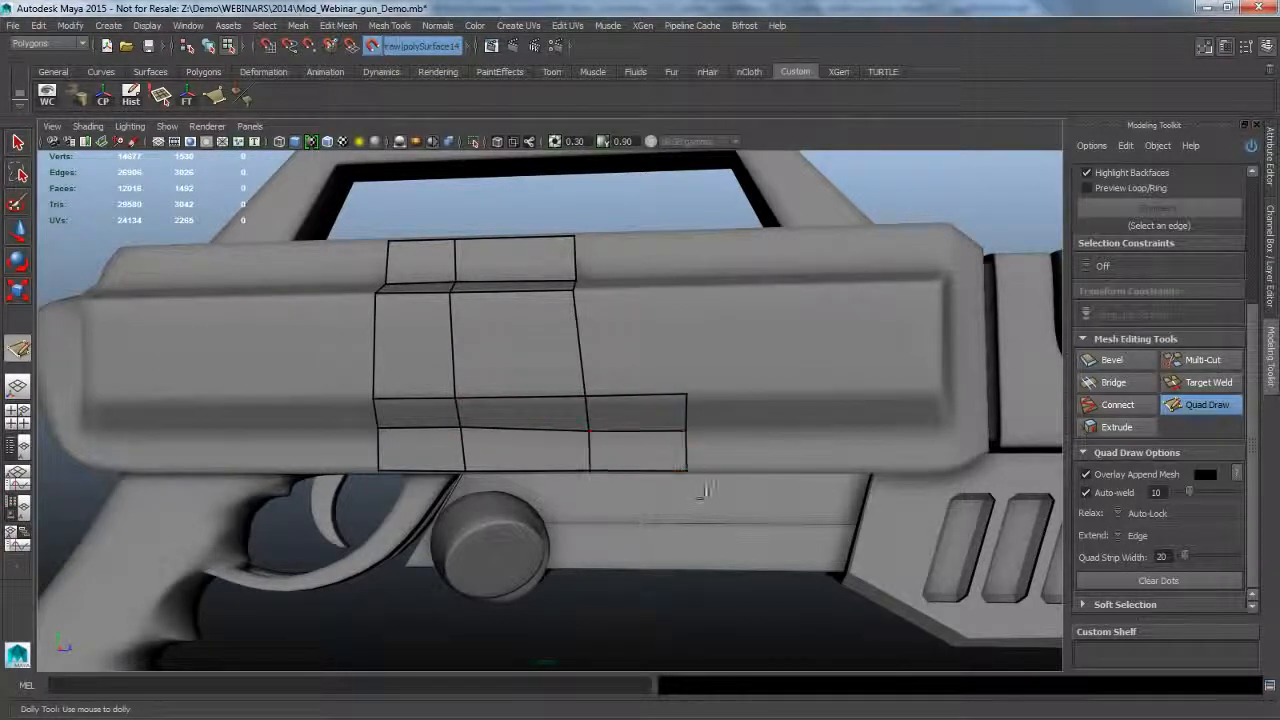
left_click_drag(706, 513, 631, 359, "alt")
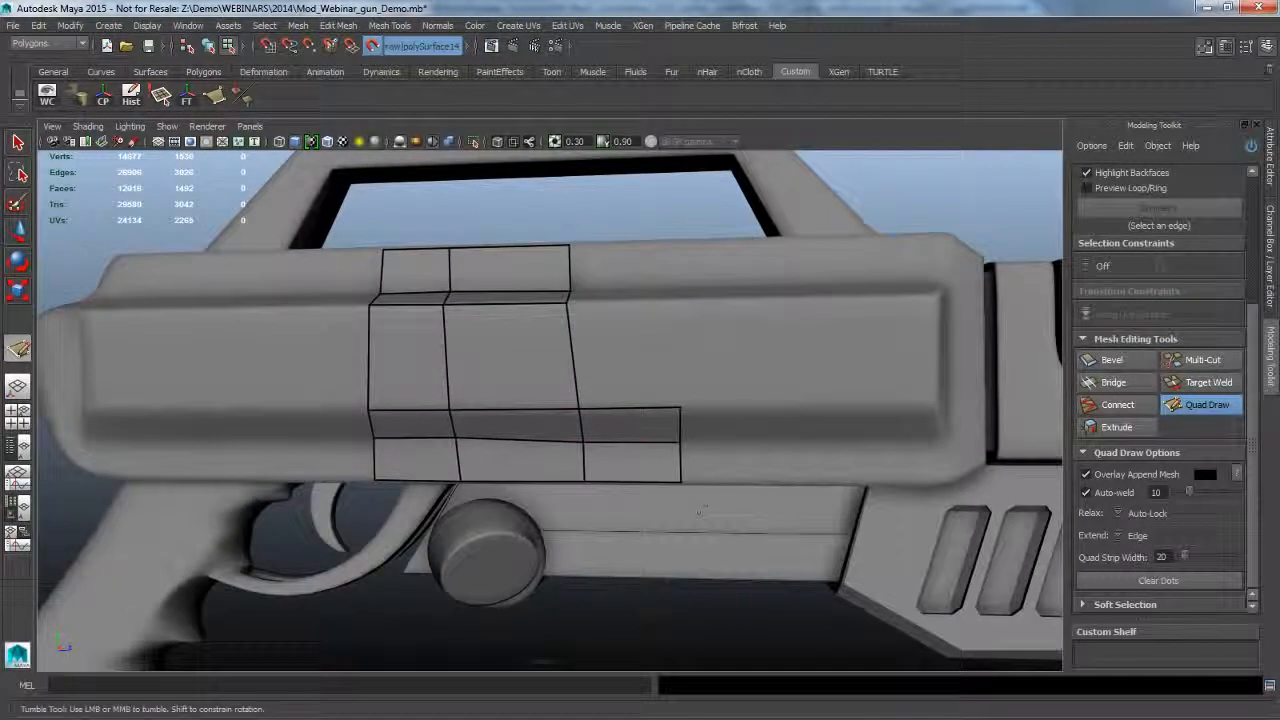
Draw a small separate quad on the side panel and try target-welding its edge and corner to the grid, undoing each weld.
left_click(645, 366, "shift")
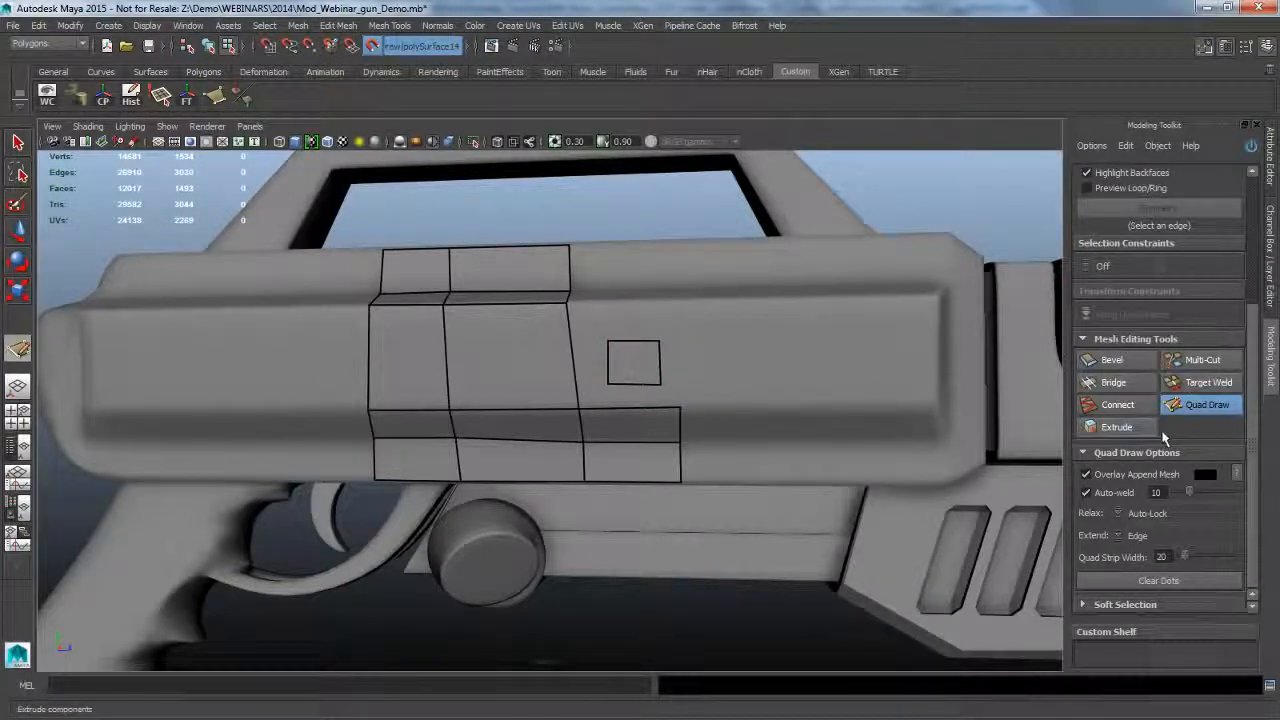
left_click(1208, 382)
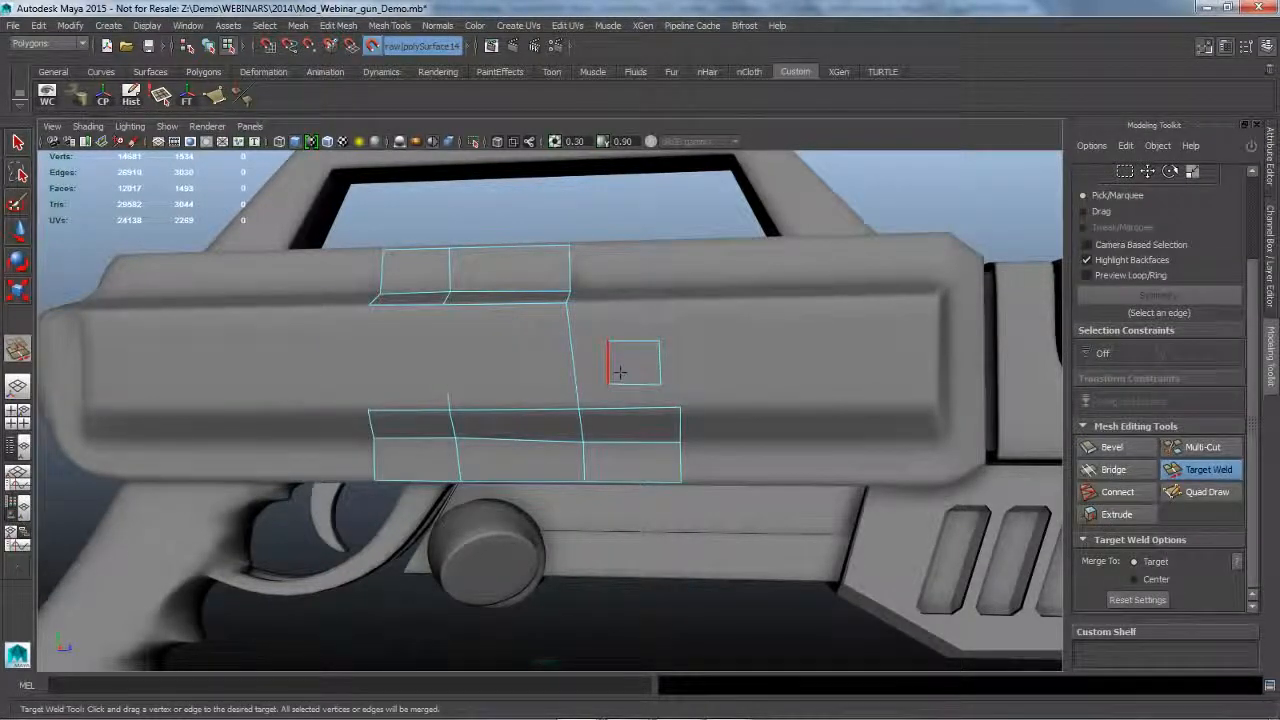
left_click_drag(619, 372, 586, 367)
key("ctrl+z")
left_click_drag(607, 383, 580, 405)
key("ctrl+z")
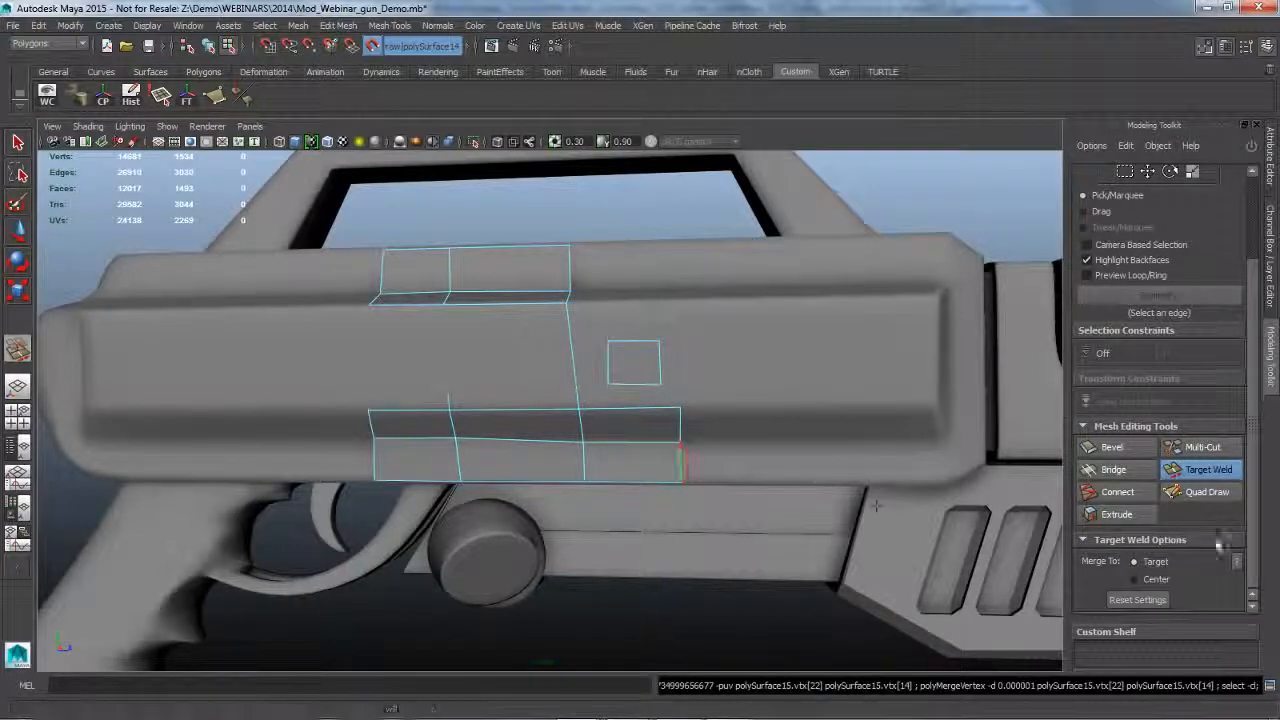
Set Target Weld to merge to Center and try welding the small quad's edge and corner to the grid, undoing the welds.
left_click(1160, 580)
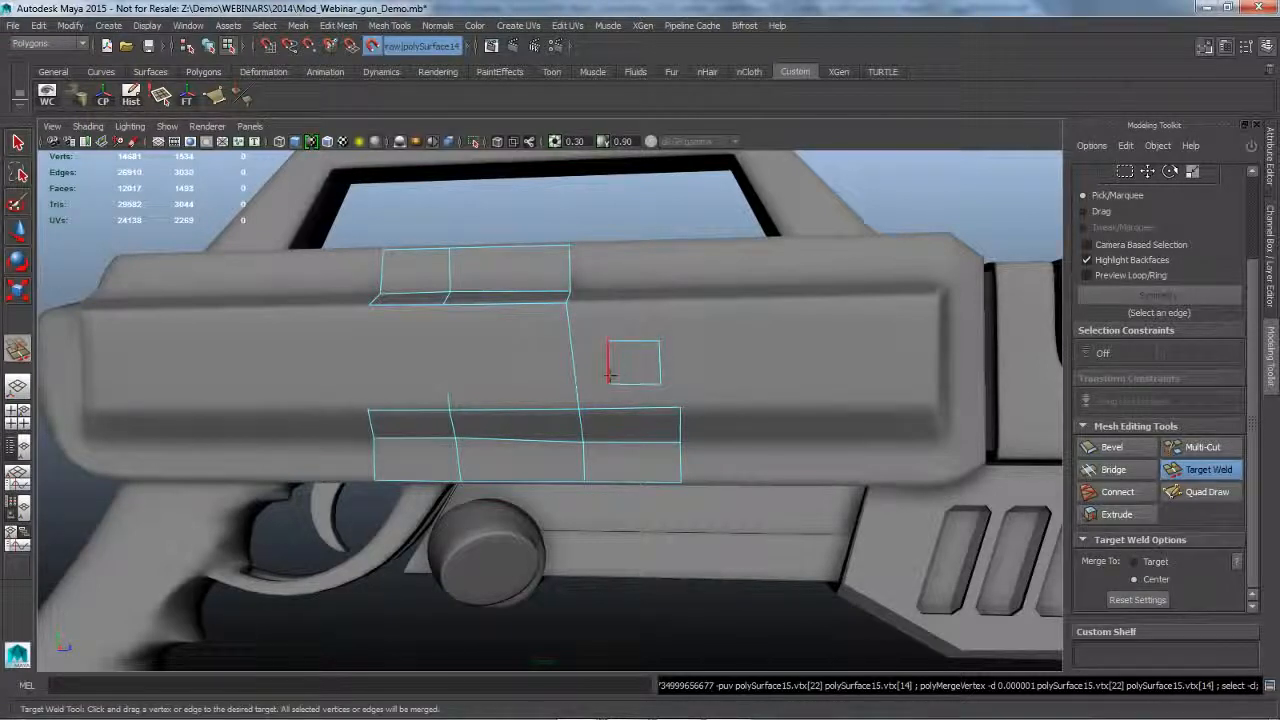
left_click_drag(610, 375, 590, 373)
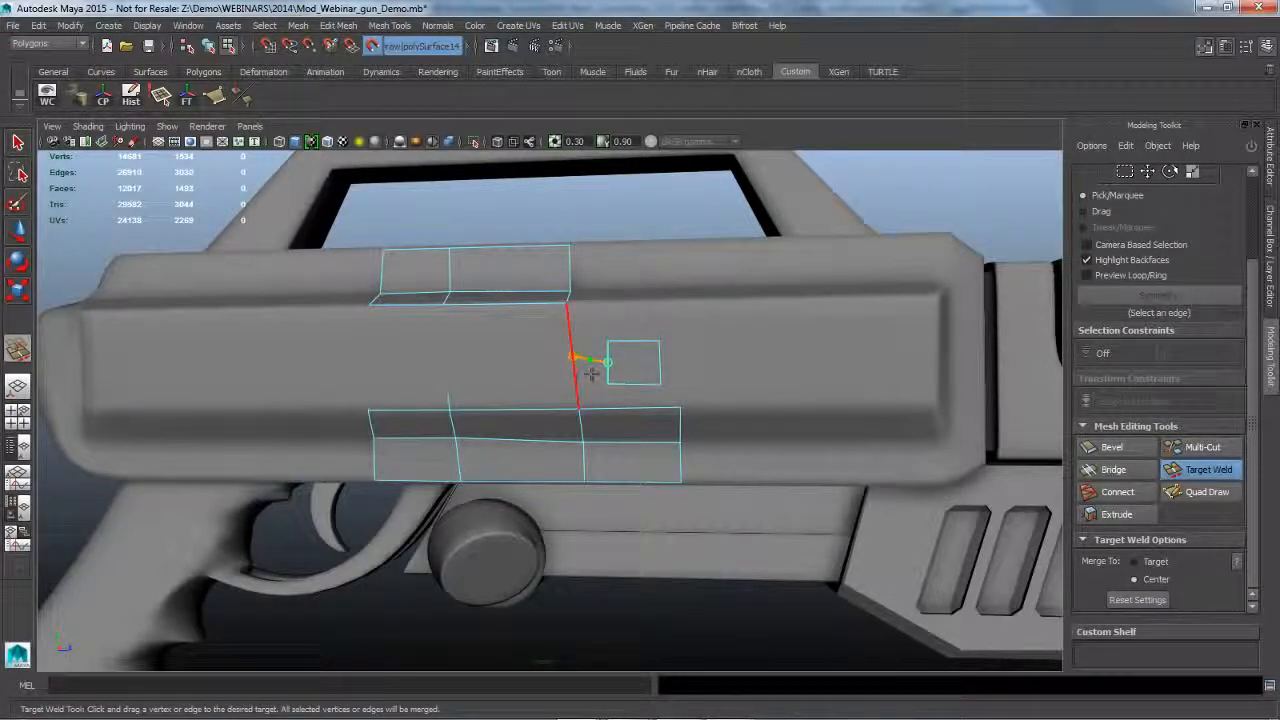
left_click_drag(588, 374, 590, 418)
key("ctrl+z")
key("ctrl+z")
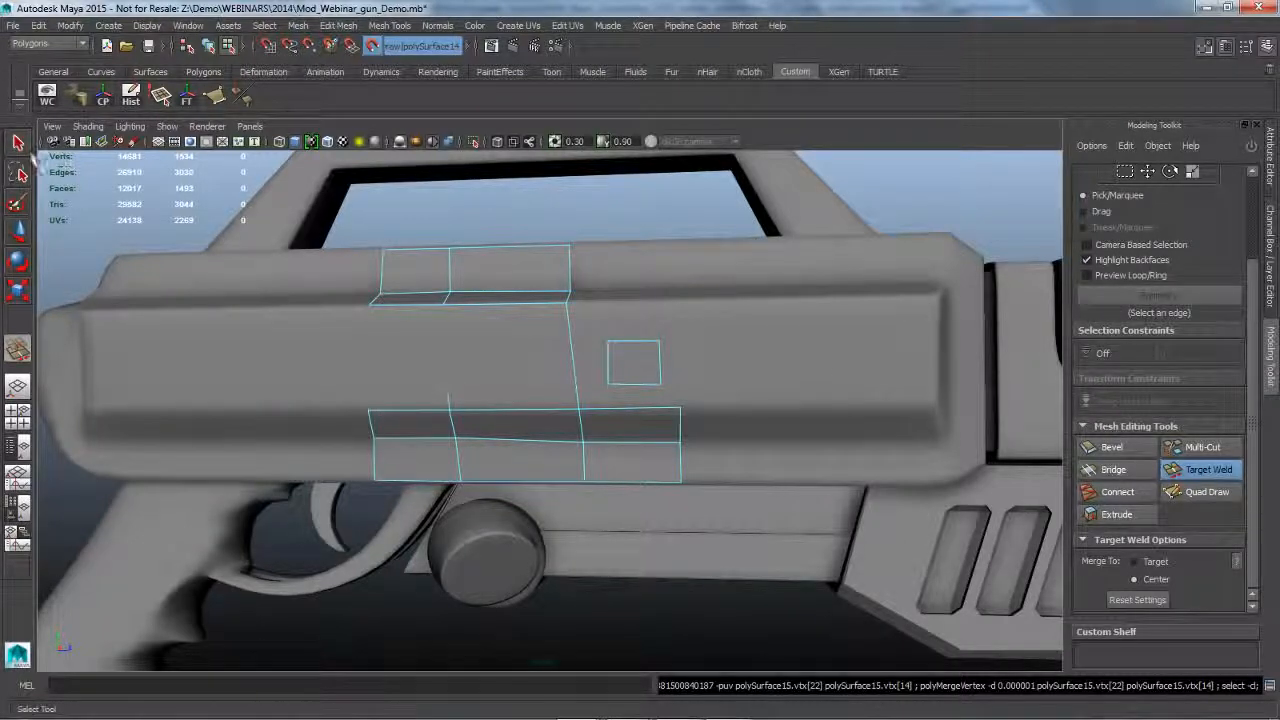
Delete the small separate quad from the side panel and reactivate Quad Draw.
left_click(18, 143)
left_click(207, 45)
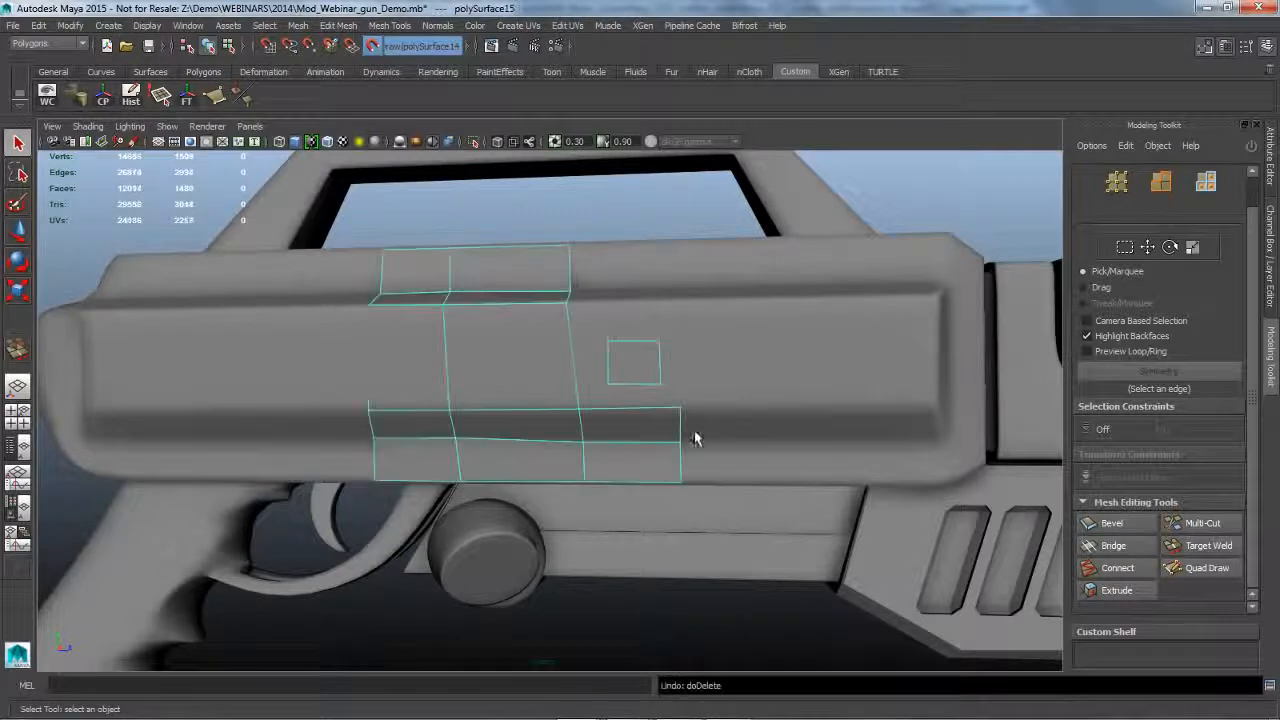
right_click_drag(632, 340, 640, 376)
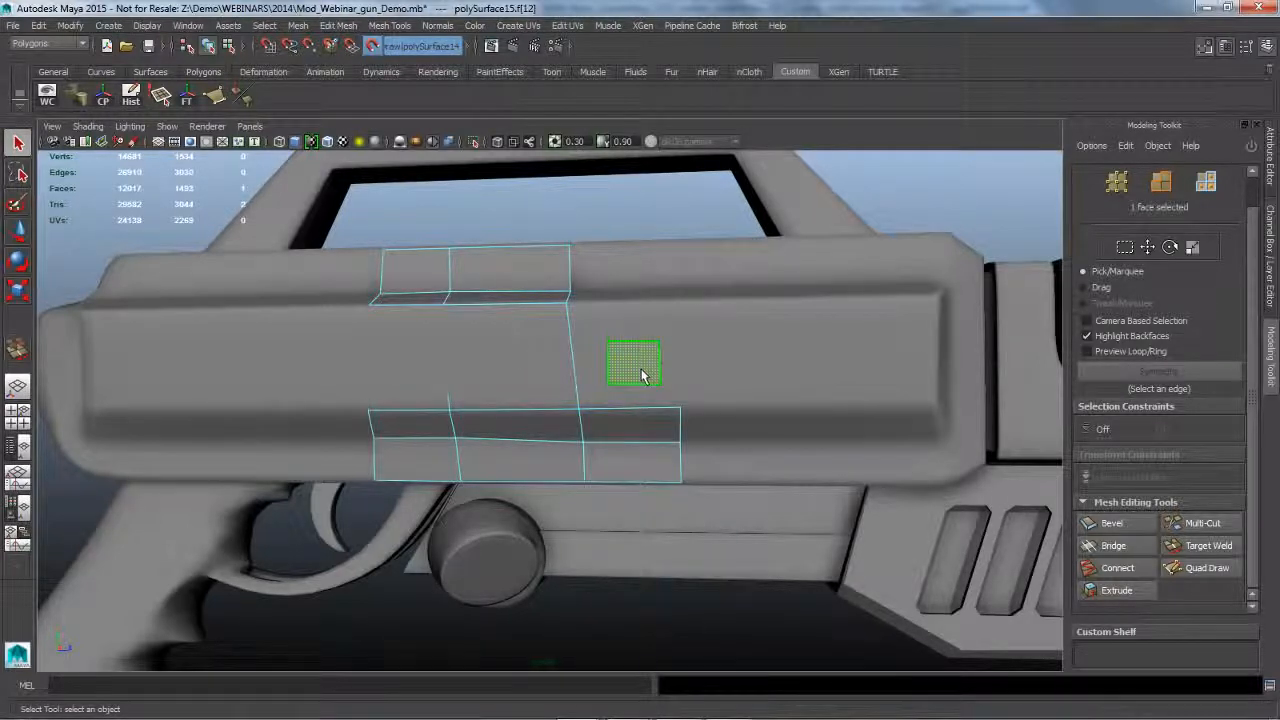
left_click(513, 380)
left_click_drag(537, 374, 471, 404, "alt")
right_click_drag(471, 404, 460, 431, "alt")
left_click_drag(460, 431, 528, 504, "alt")
right_click_drag(528, 504, 602, 512, "alt")
left_click(1200, 569)
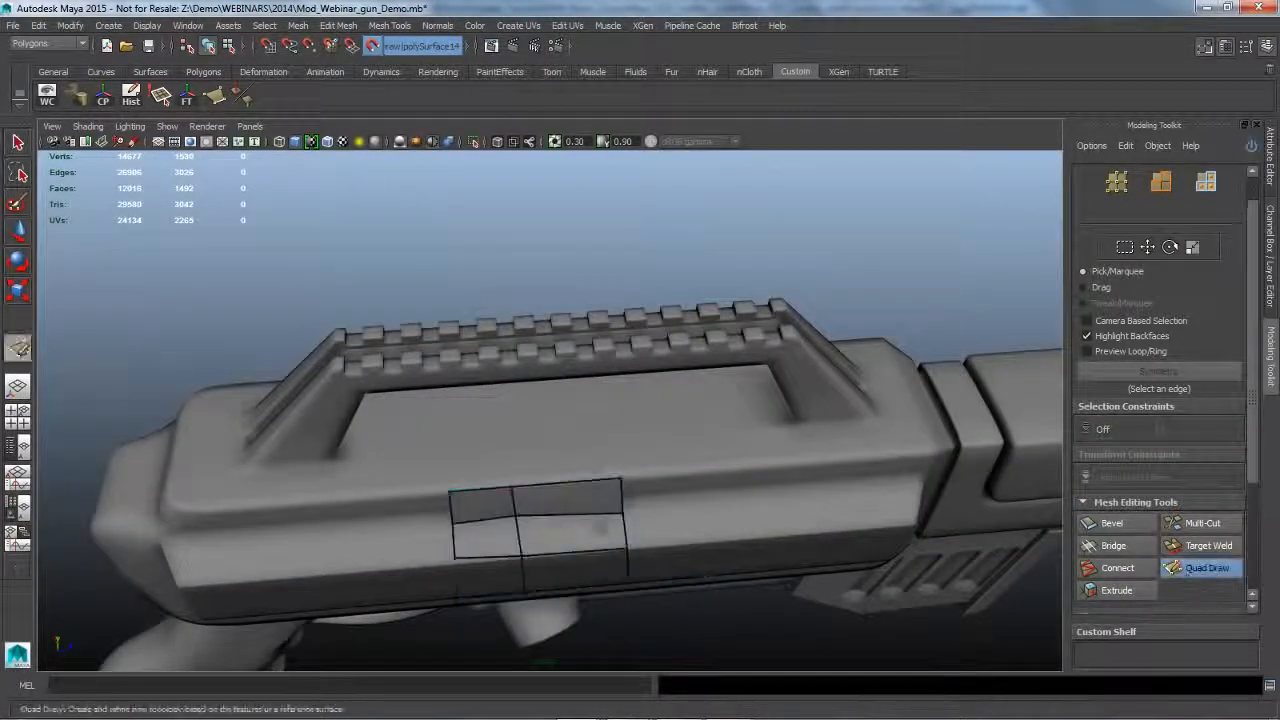
Extend the grid's whole upper border across the body's top surface, adding one row of quads.
mouse_move(549, 493)
left_mouse_down("alt")
mouse_move(552, 527)
mouse_move(530, 545)
mouse_move(508, 472)
left_mouse_up("alt")
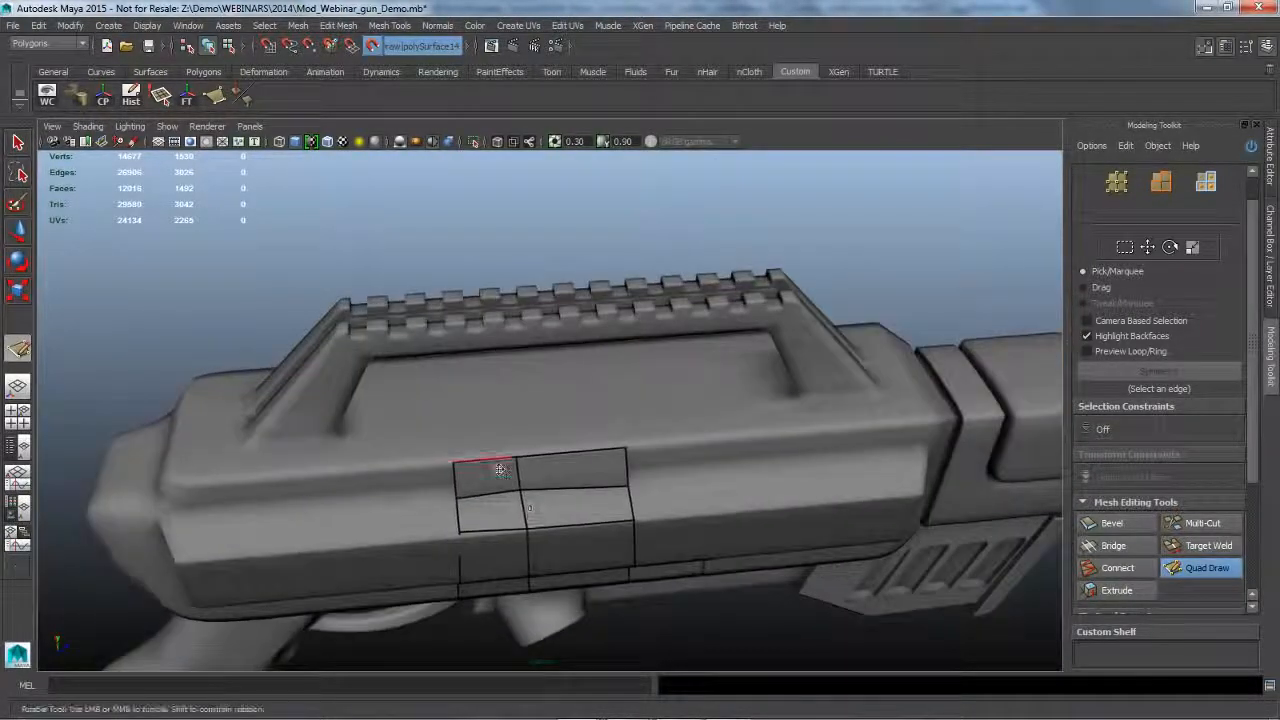
right_click(485, 341)
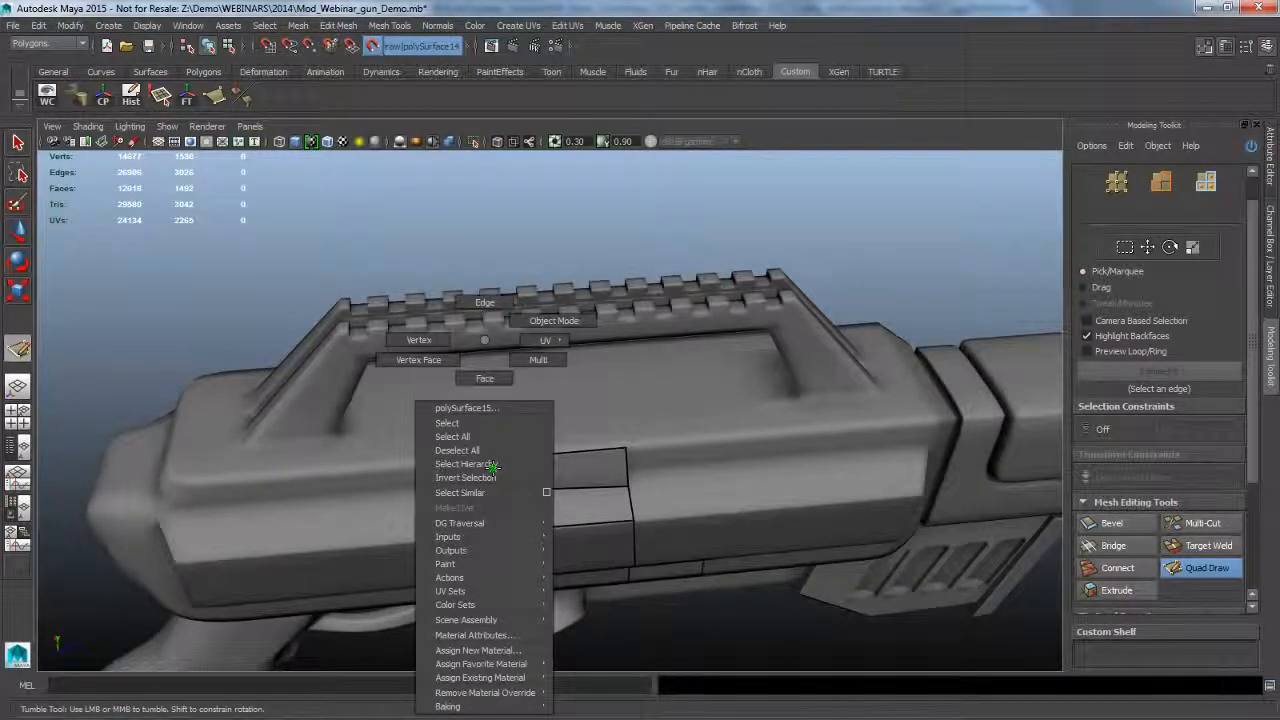
left_click_drag(542, 500, 535, 464, "alt")
right_click_drag(535, 470, 580, 484, "alt")
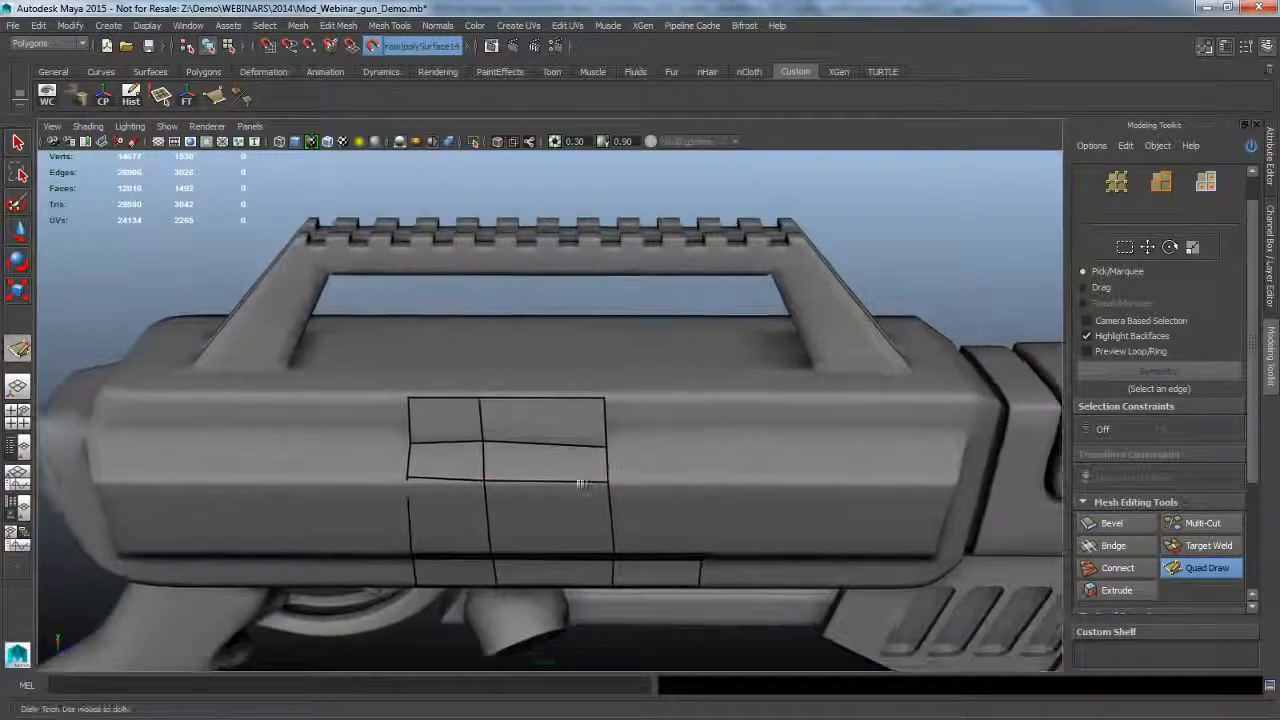
right_click_drag(460, 399, 493, 418, "ctrl+shift")
mouse_move(494, 418)
left_mouse_down("alt")
mouse_move(557, 460)
mouse_move(586, 535)
mouse_move(541, 463)
left_mouse_up("alt")
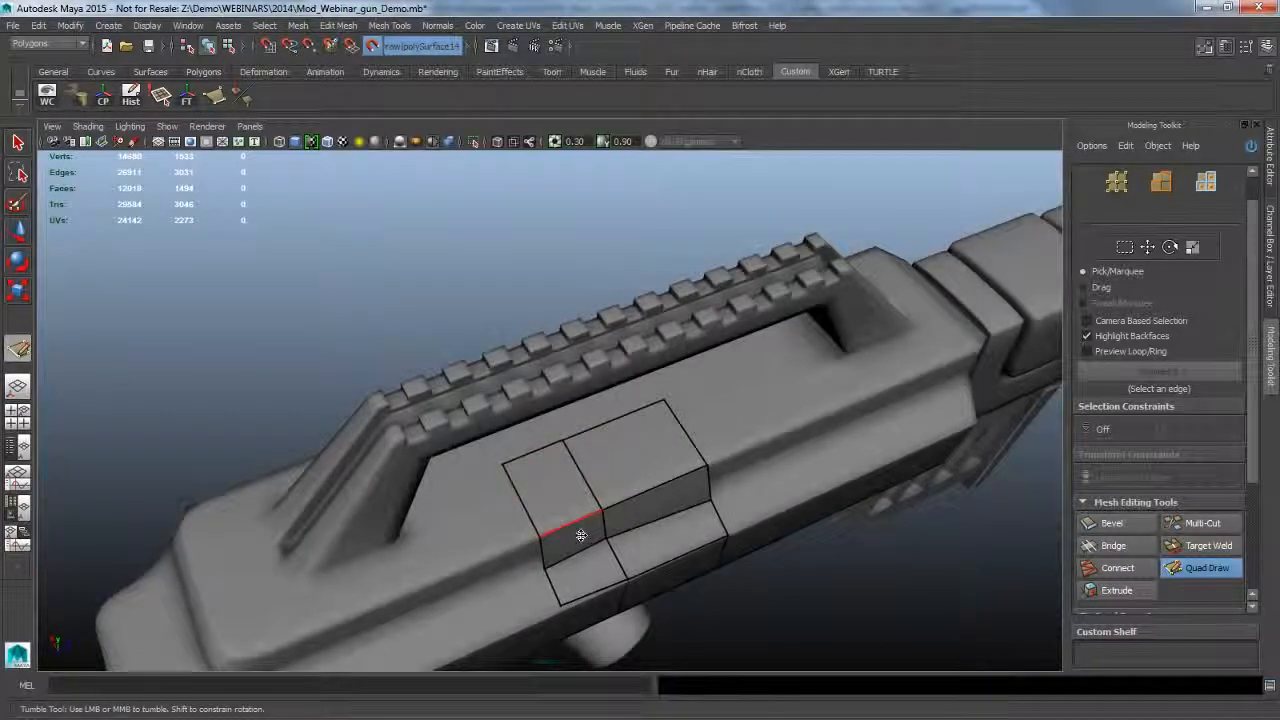
Try shifting the wide quad just below the body's top corner, and undo the move.
mouse_move(586, 526)
left_mouse_down("alt")
mouse_move(526, 486)
mouse_move(526, 503)
left_mouse_up("alt")
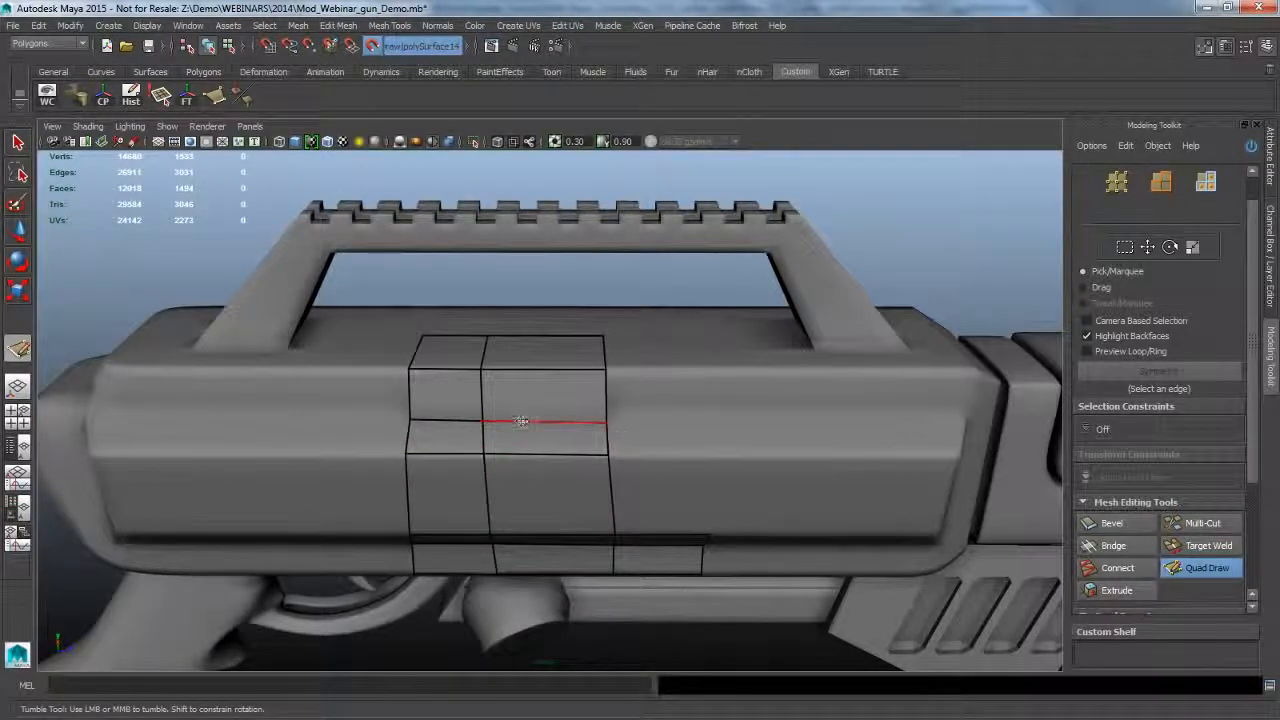
left_click_drag(551, 402, 543, 408)
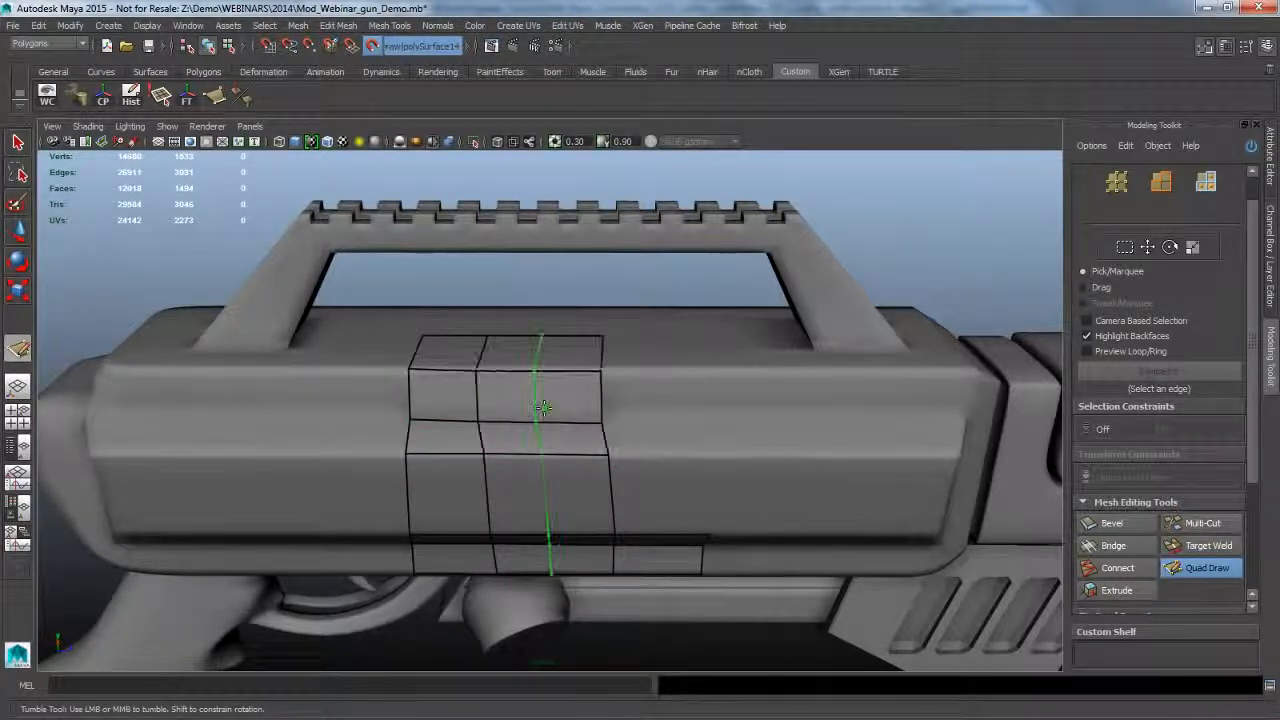
key("ctrl+z")
Insert four vertical and two horizontal edge loops in the quad grid, with tight loops near its barrel-side border and top corner.
right_click_drag(600, 457, 585, 458, "alt")
left_click_drag(585, 459, 566, 451, "alt")
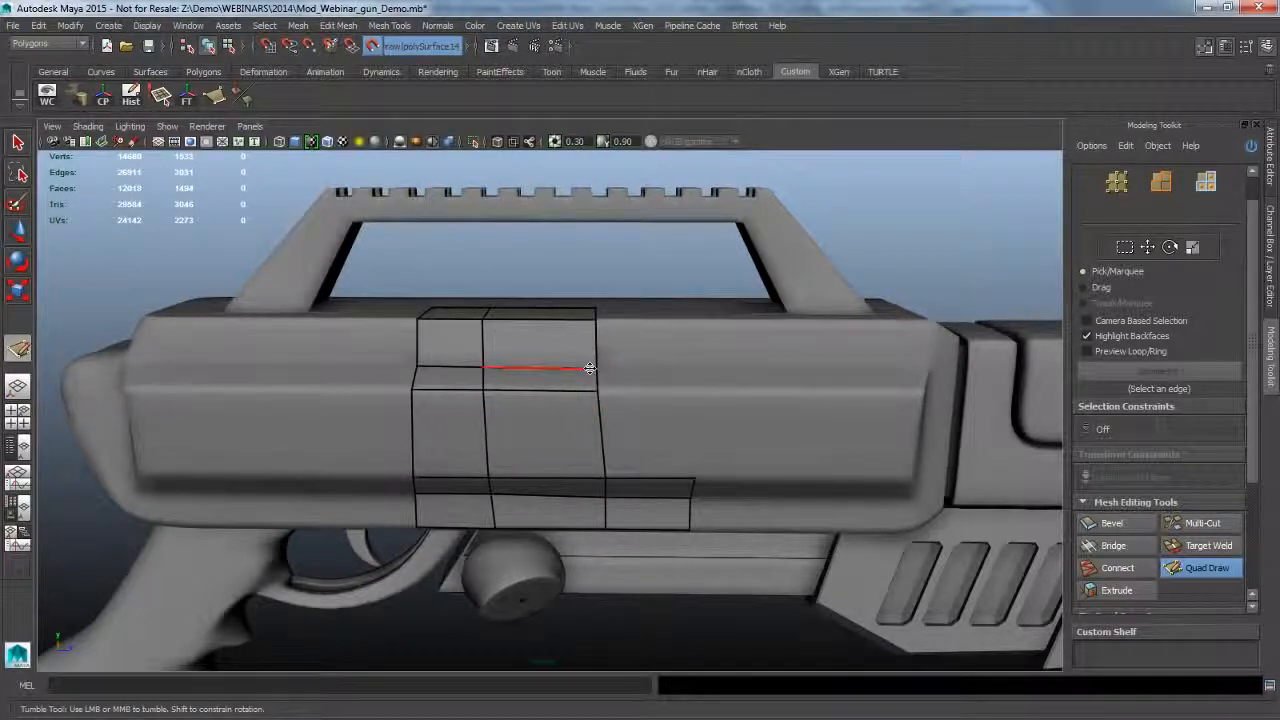
left_click(586, 350, "ctrl")
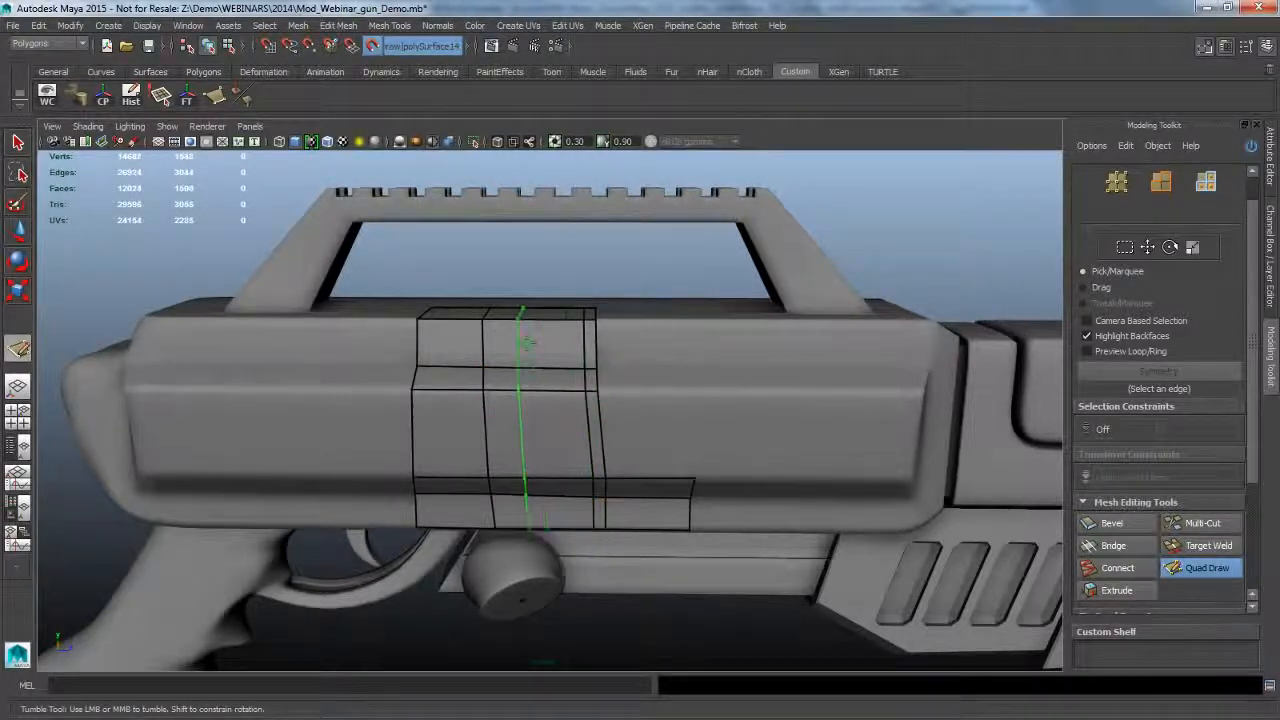
left_click(594, 333, "ctrl")
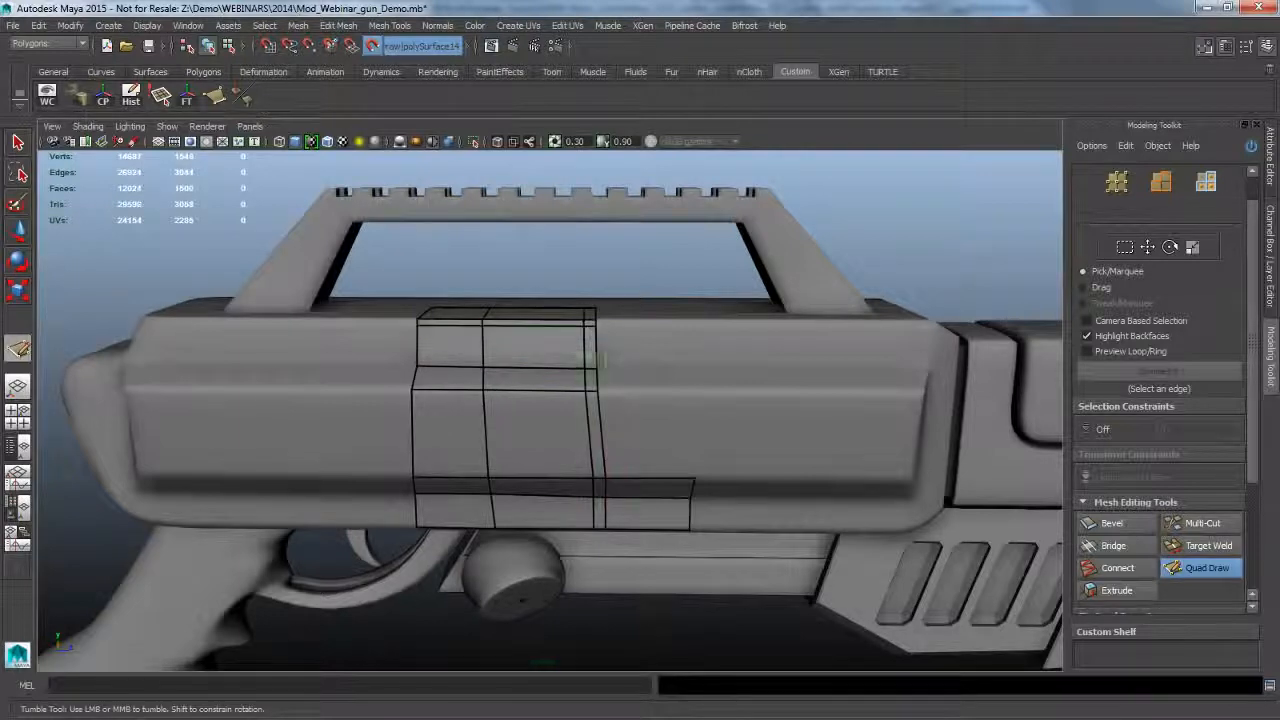
left_click(538, 425, "ctrl")
left_click(452, 422, "ctrl")
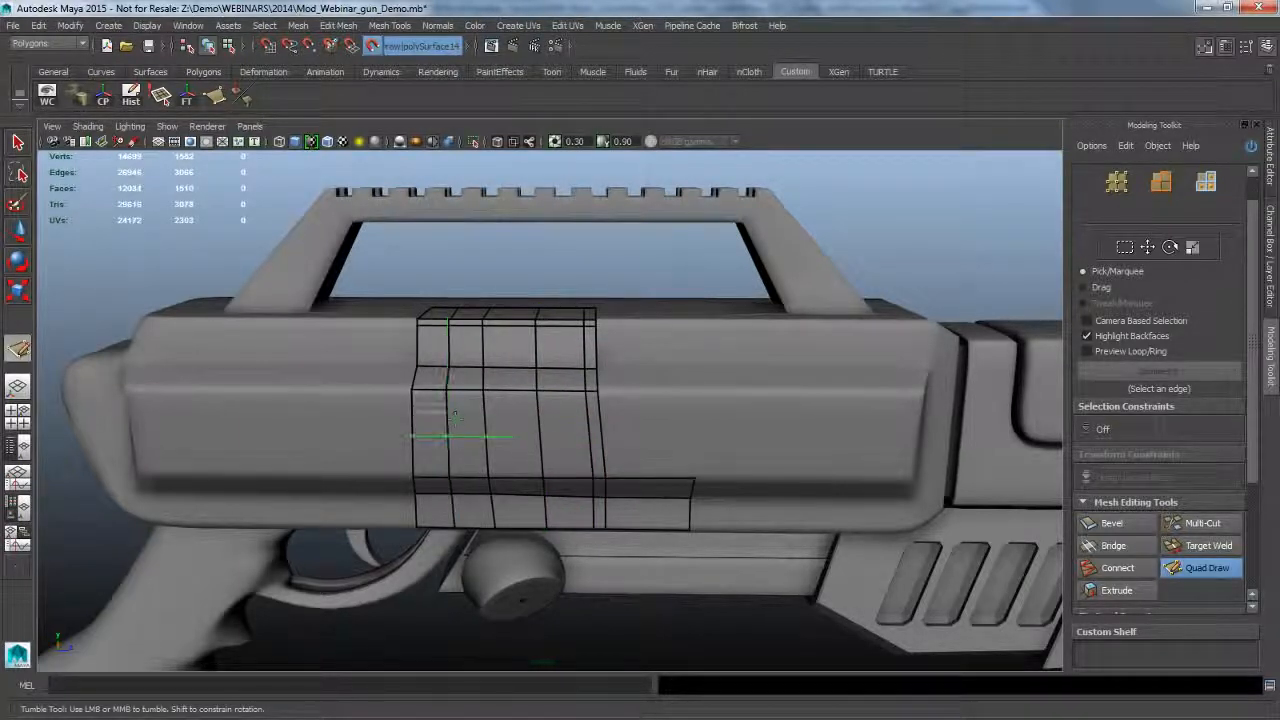
left_click(540, 457, "ctrl")
left_click(641, 505, "ctrl")
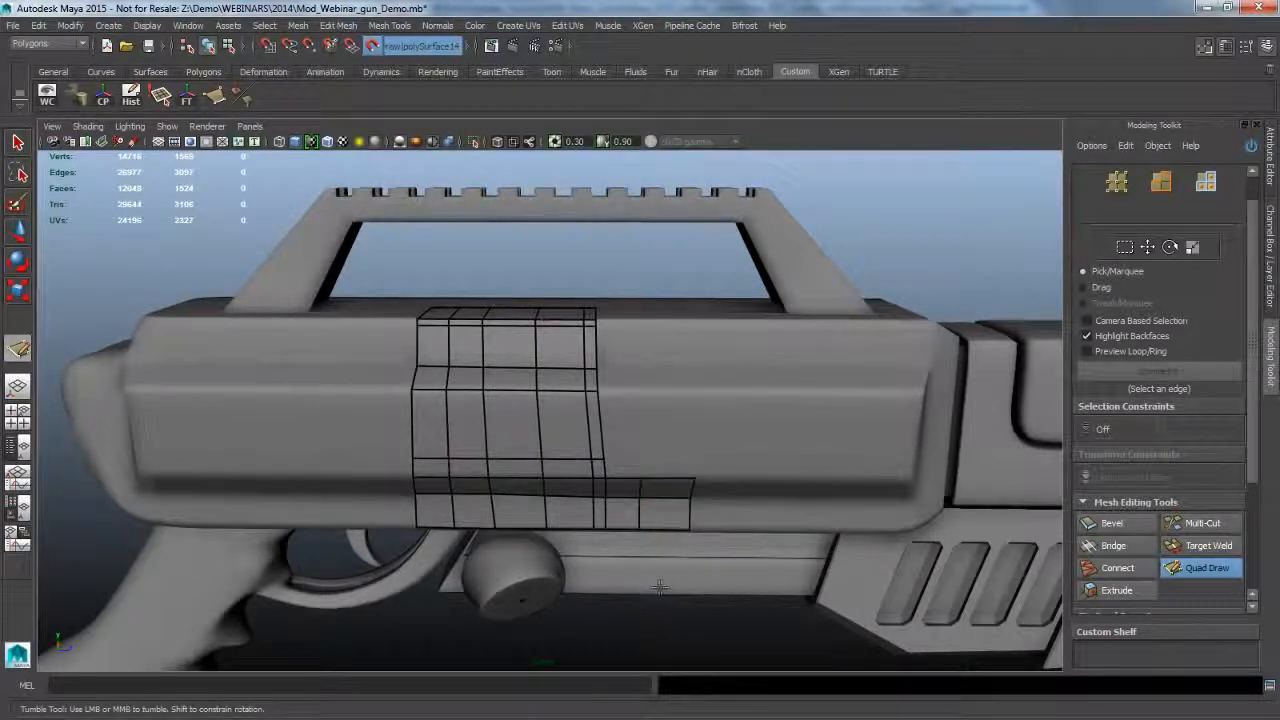
Turn off the live surface and leave Quad Draw for the Select tool with the new quad mesh selected in object mode.
left_click_drag(656, 580, 678, 592, "alt")
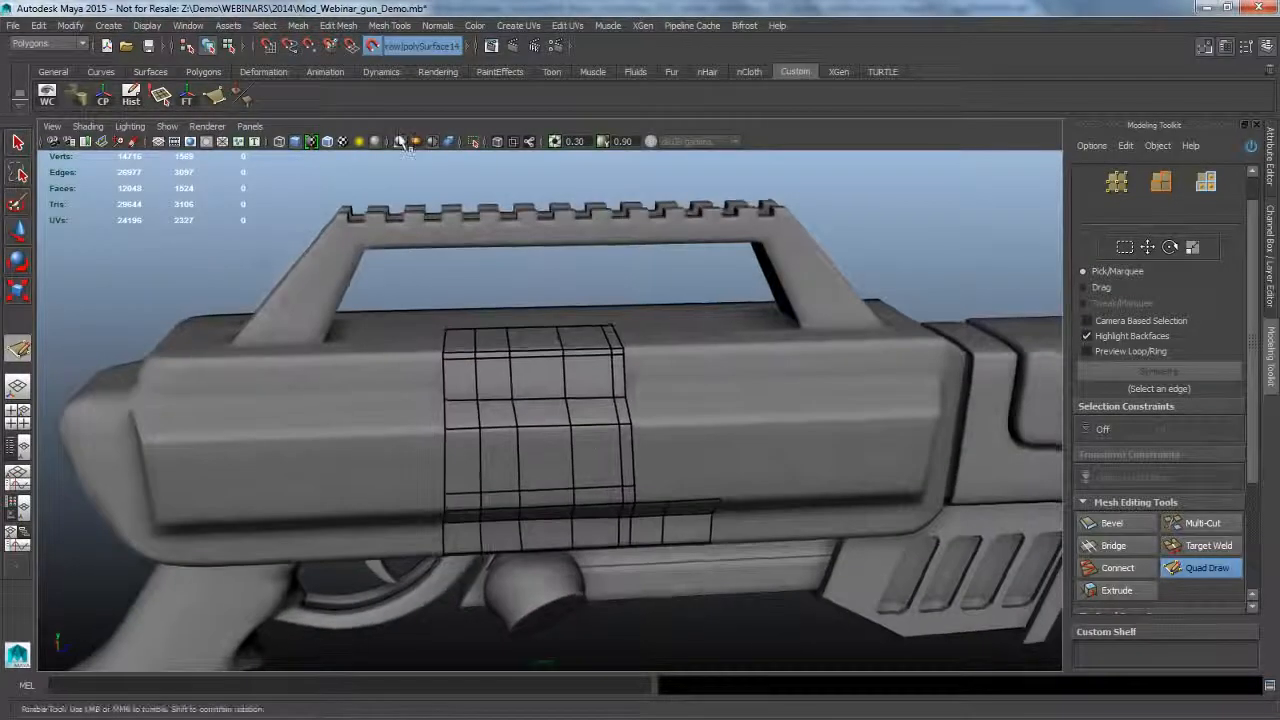
left_click(229, 47)
left_click(208, 47)
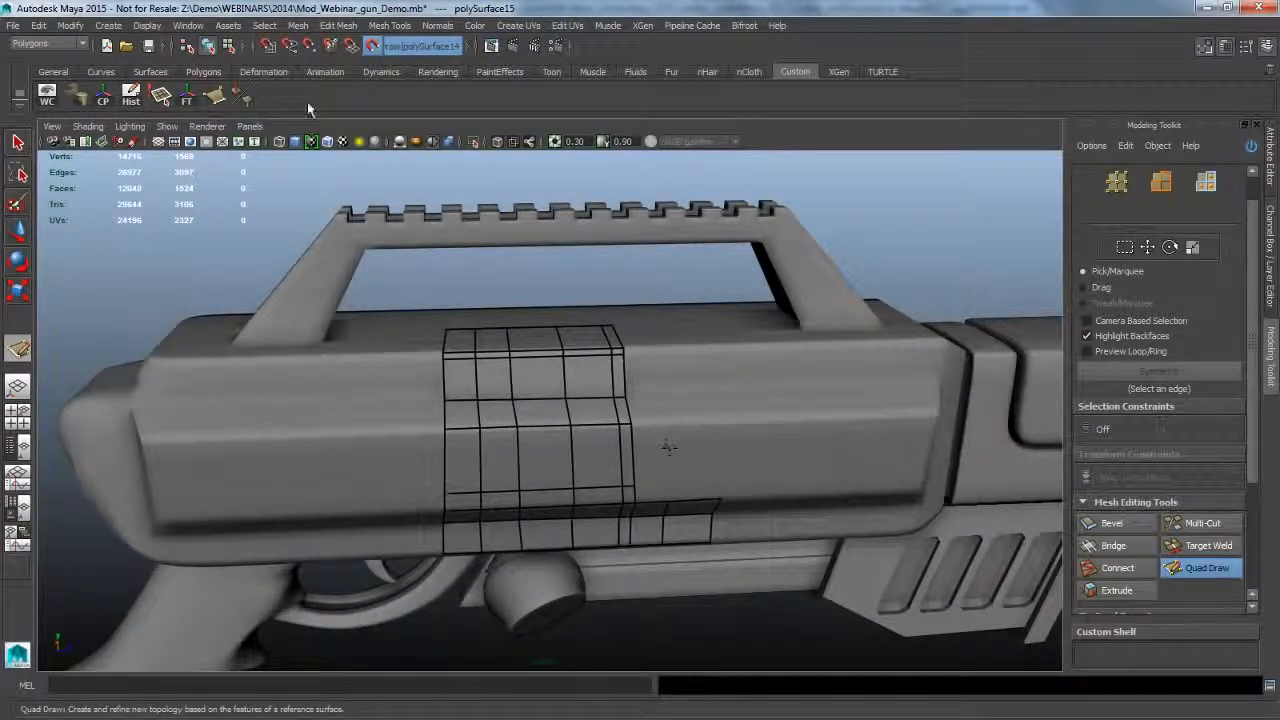
left_click(372, 46)
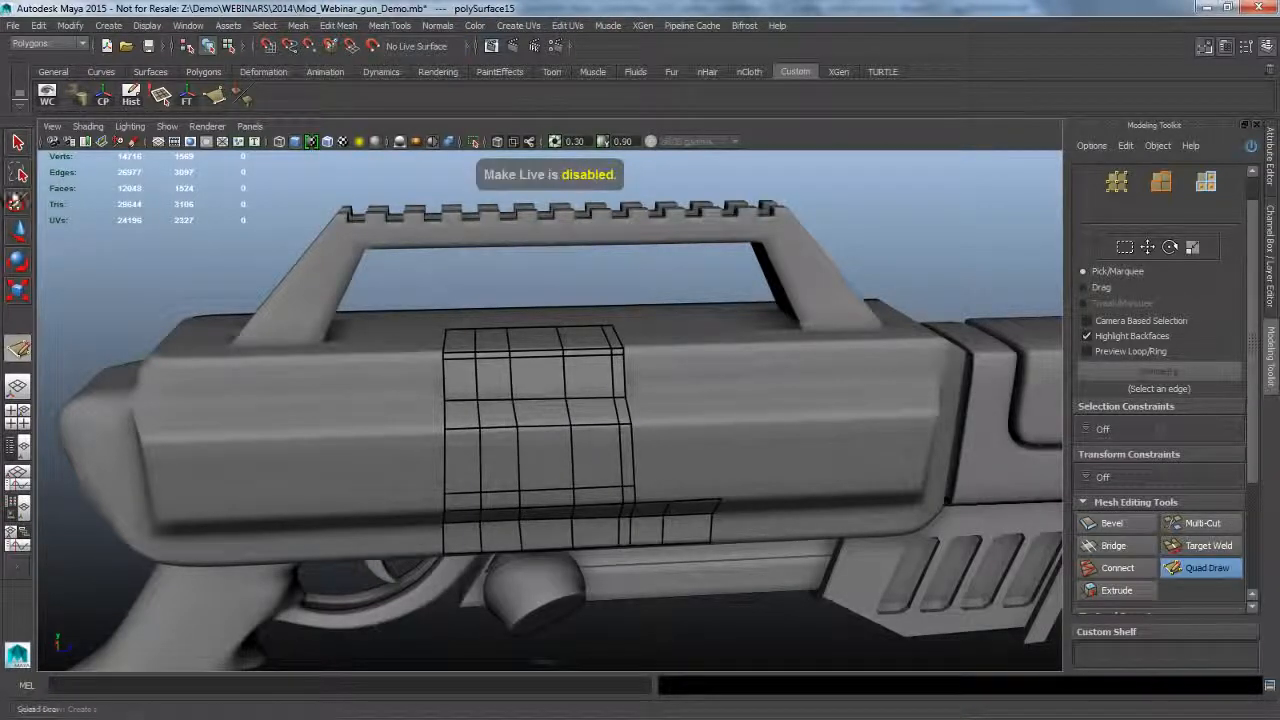
key("q")
left_click_drag(568, 376, 532, 422, "alt")
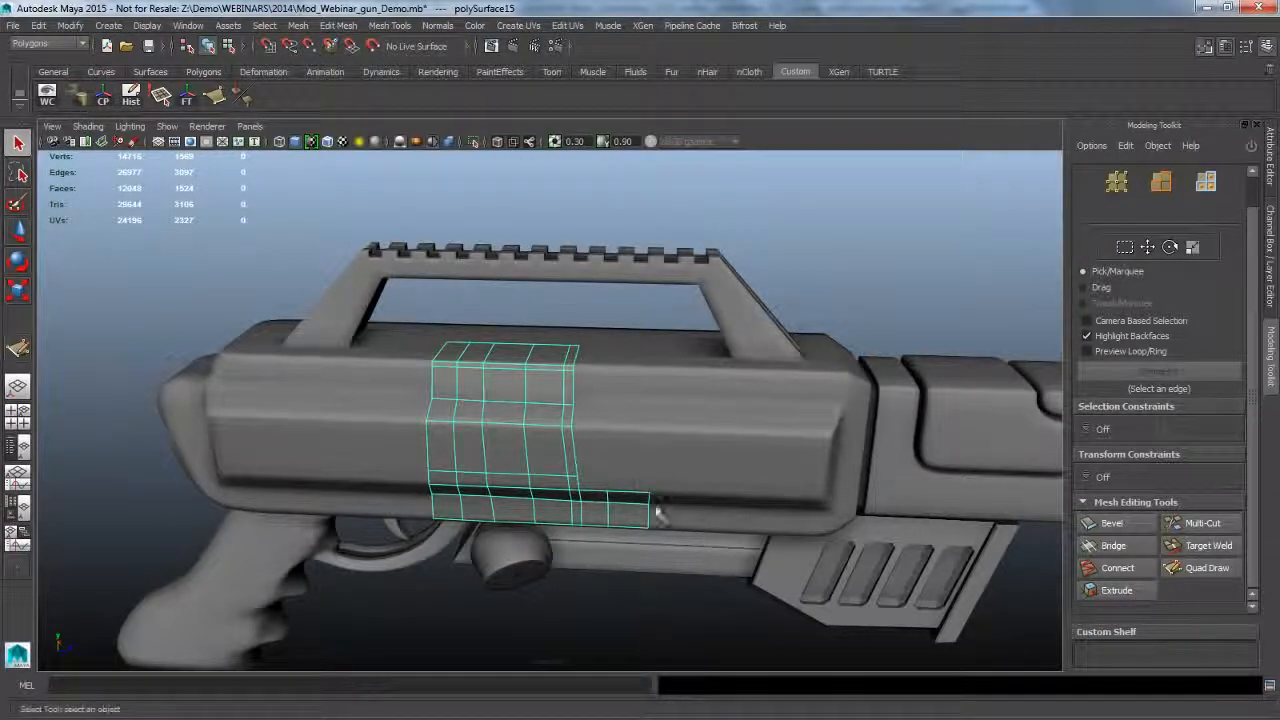
left_click_drag(654, 512, 686, 495, "alt")
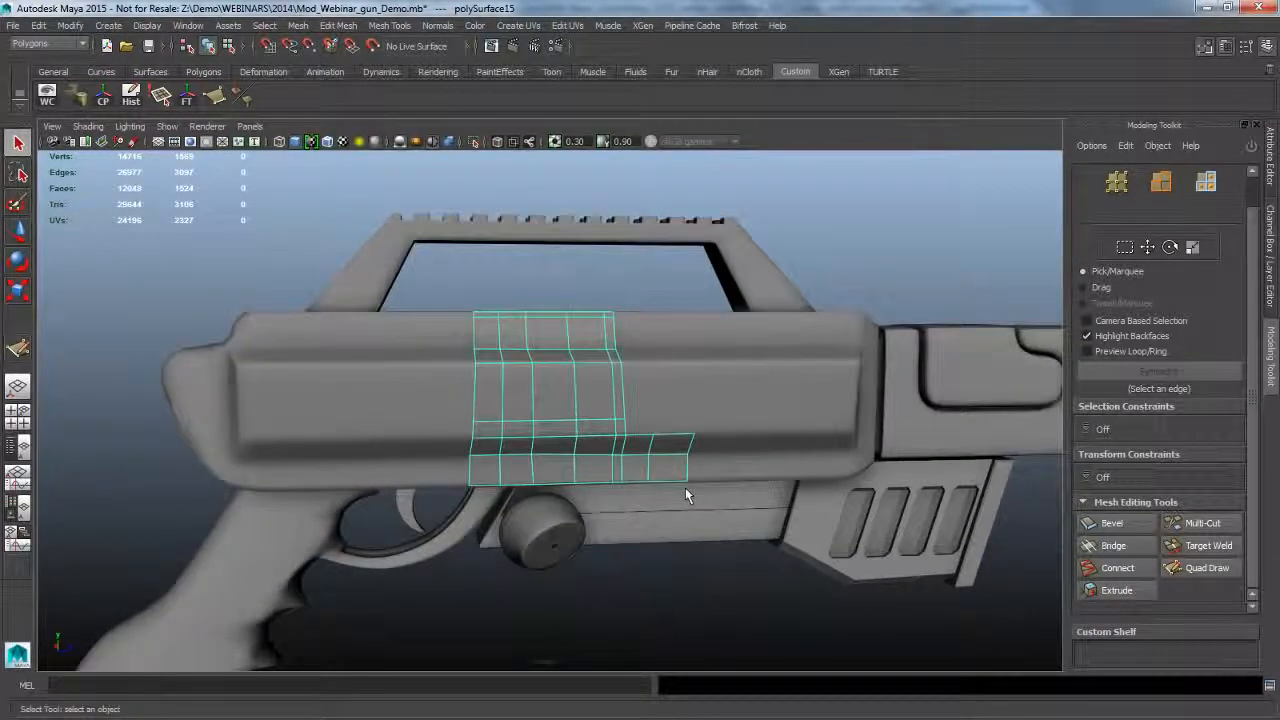
right_click_drag(880, 207, 886, 256)
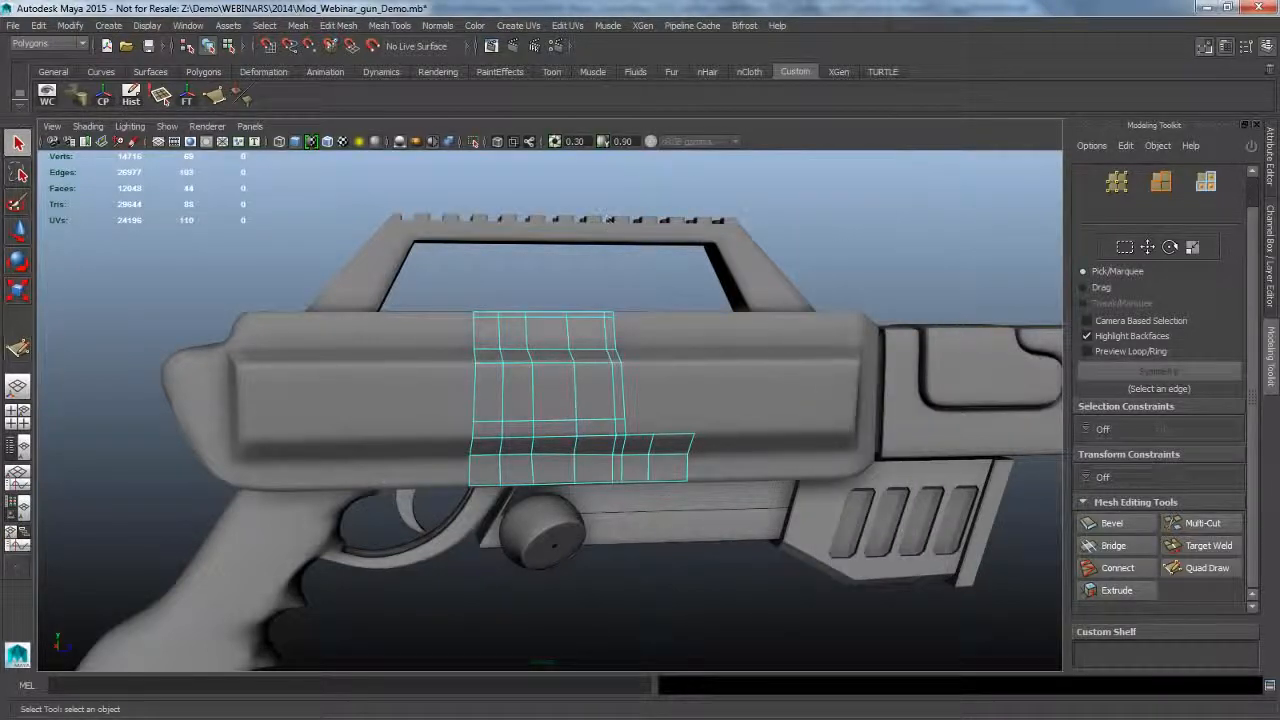
left_click(1113, 590)
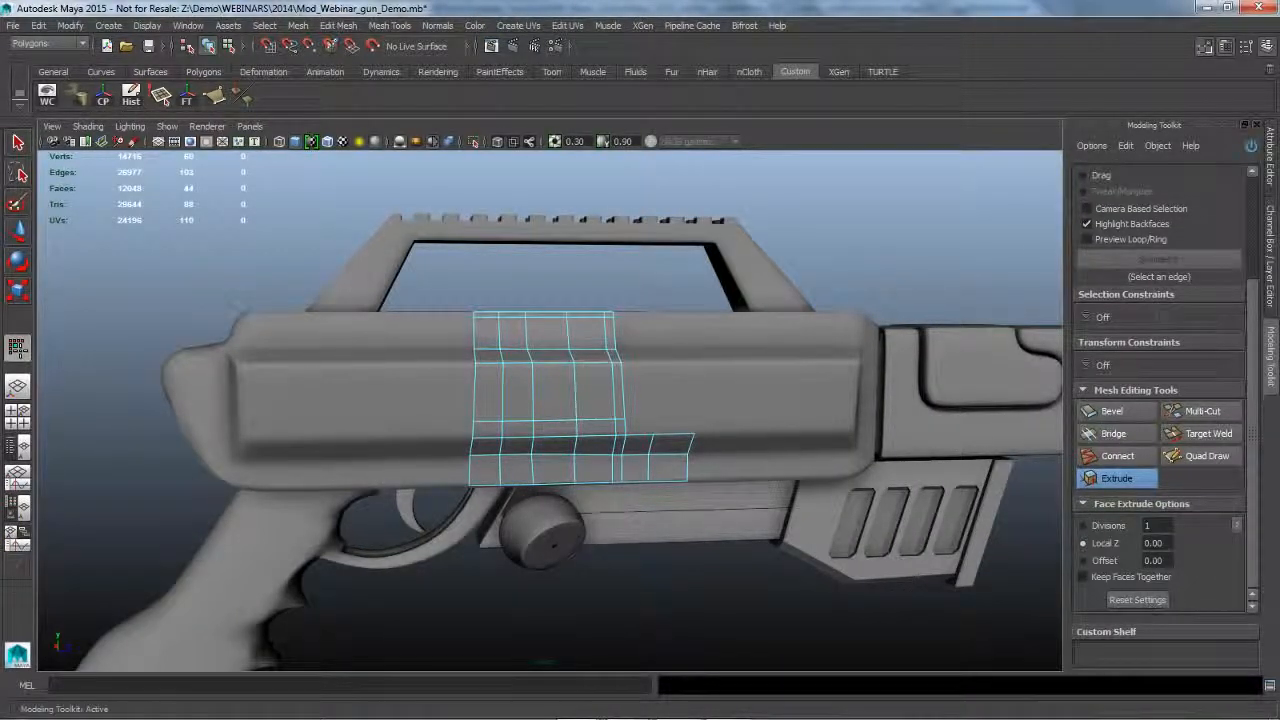
left_click_drag(650, 370, 616, 424, "alt")
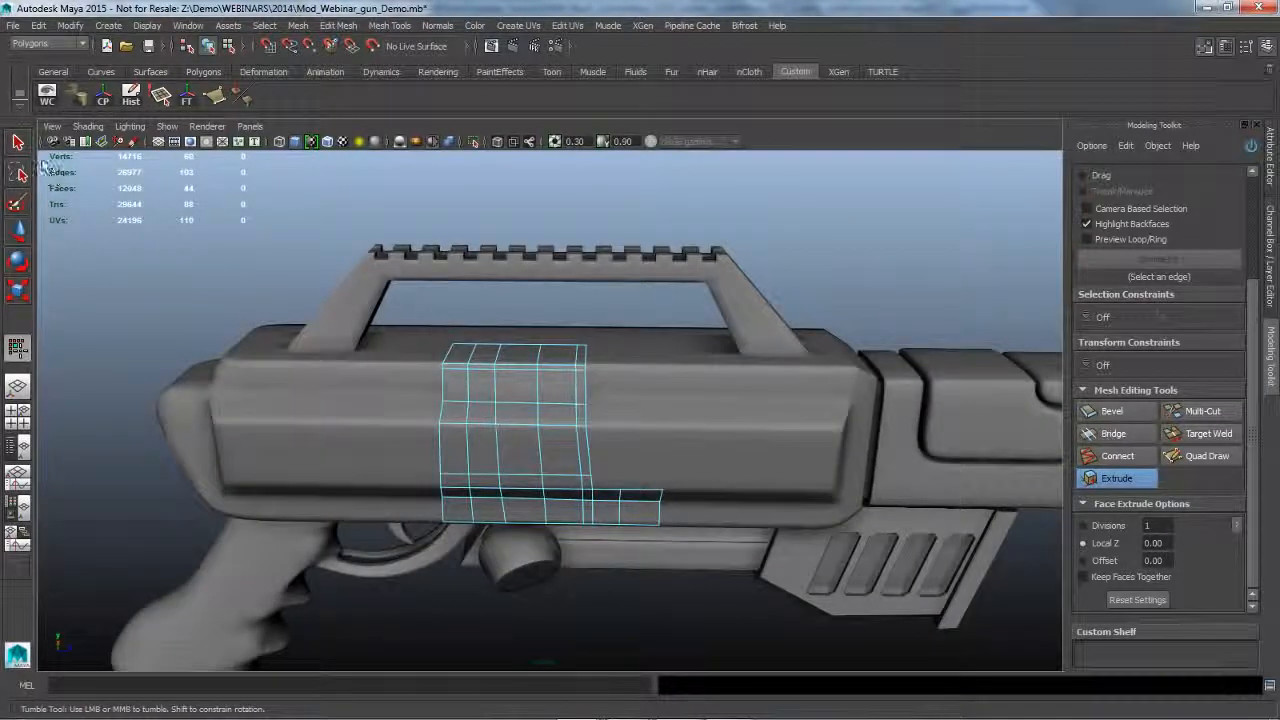
key("q")
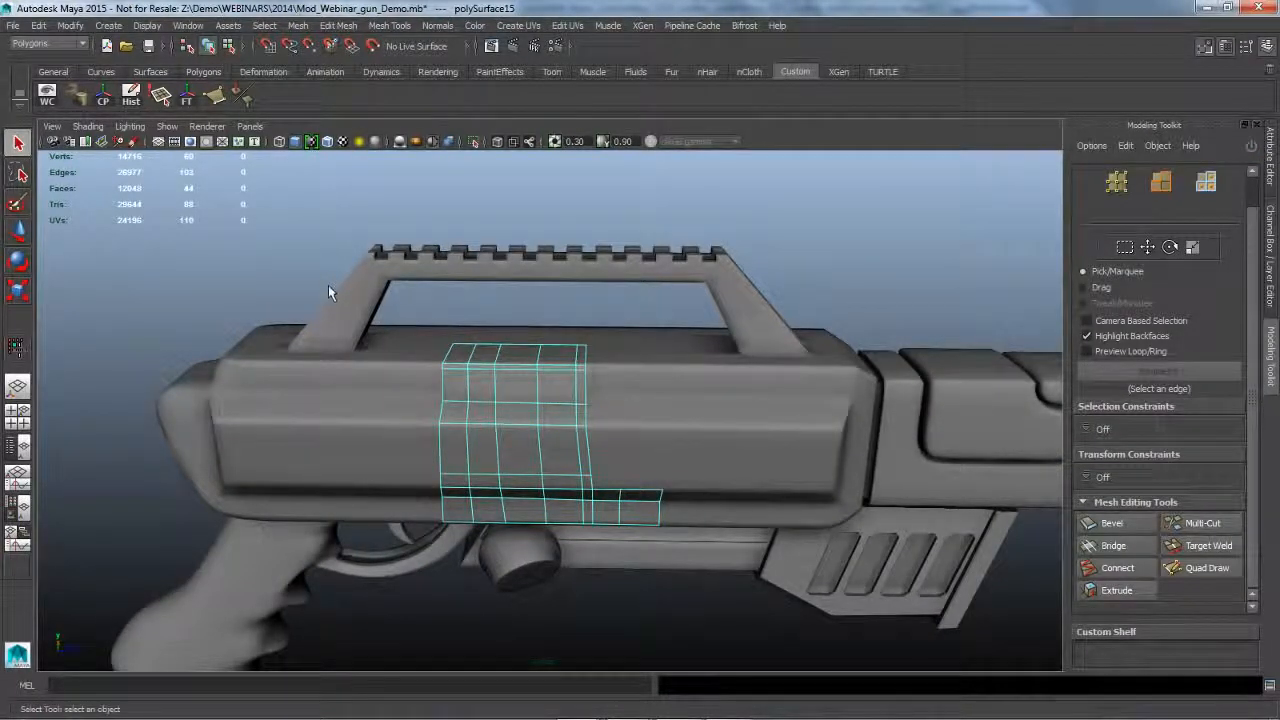
Extrude all faces of the quad mesh outward with Keep Faces Together on and a Local Z of about 0.09.
right_click_drag(304, 223, 311, 265)
left_click_drag(277, 242, 721, 579)
left_click(1116, 590)
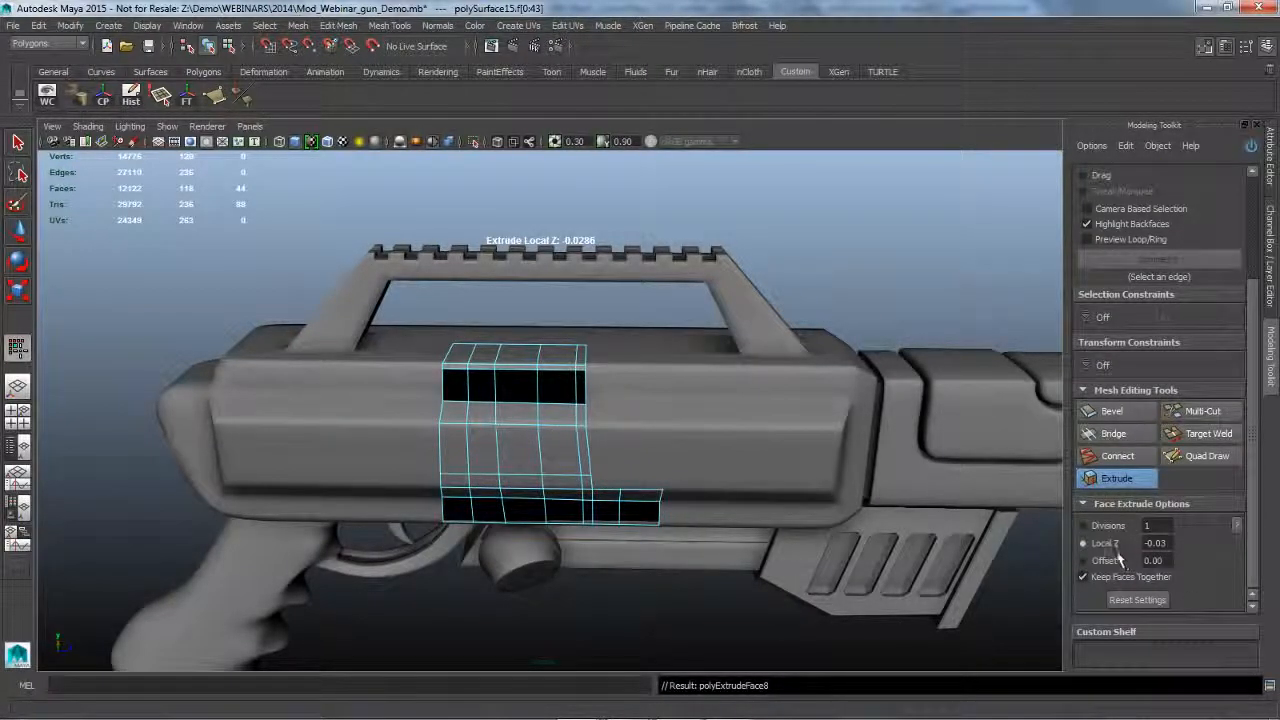
left_click(1137, 599)
middle_click_drag(808, 265, 826, 273)
left_click_drag(856, 312, 766, 309, "alt")
middle_click_drag(769, 309, 771, 310)
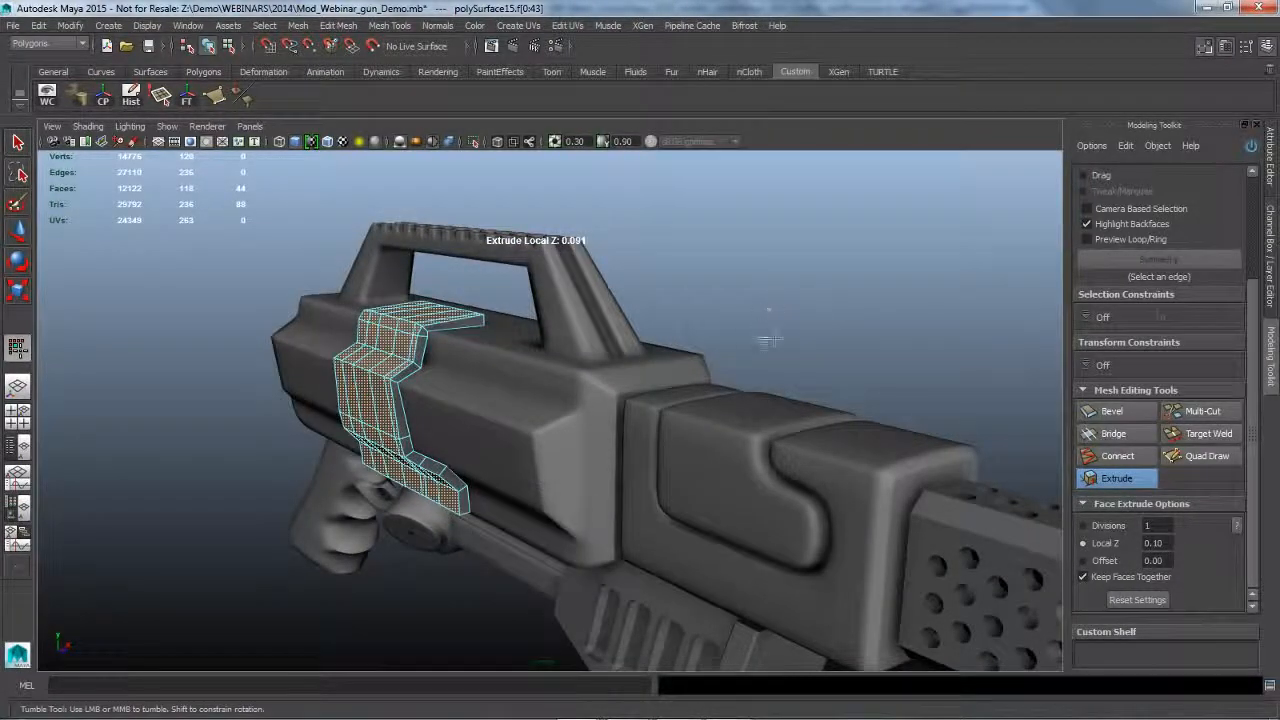
left_click_drag(768, 338, 867, 330, "alt")
Return to object mode, leave Extrude for the Select tool and deselect the thickened panel.
left_click(208, 46)
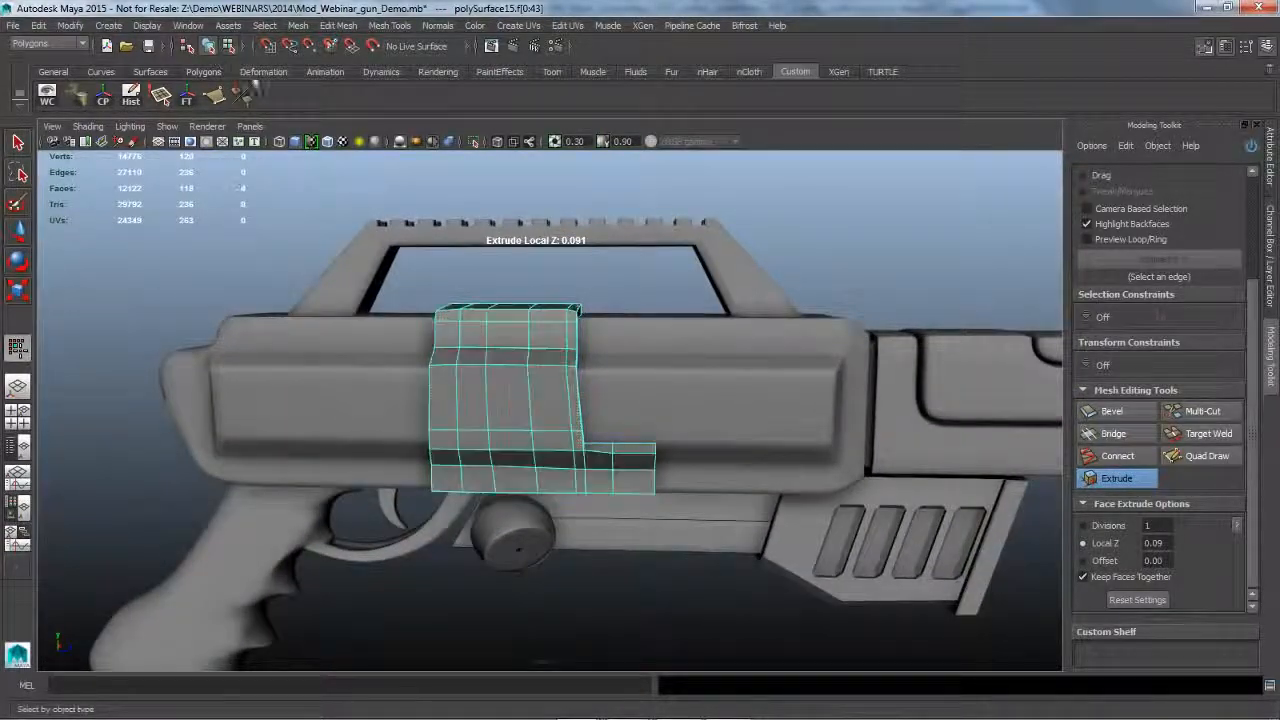
key("q")
left_click(856, 211)
right_click_drag(856, 211, 720, 263, "alt")
left_click_drag(720, 263, 721, 363, "alt")
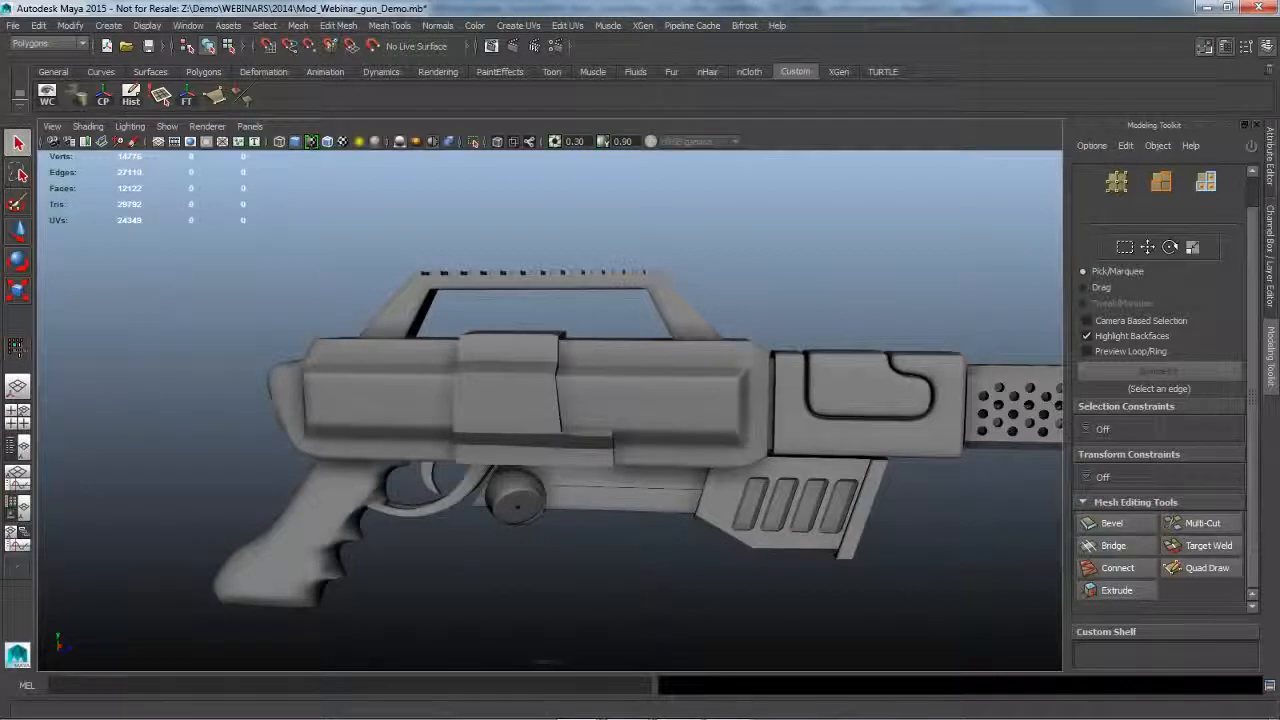
Hide the QD_Almost_There layer, show the Final_gun layer, and delete the extruded quad panel covering the slot.
left_click(1270, 257)
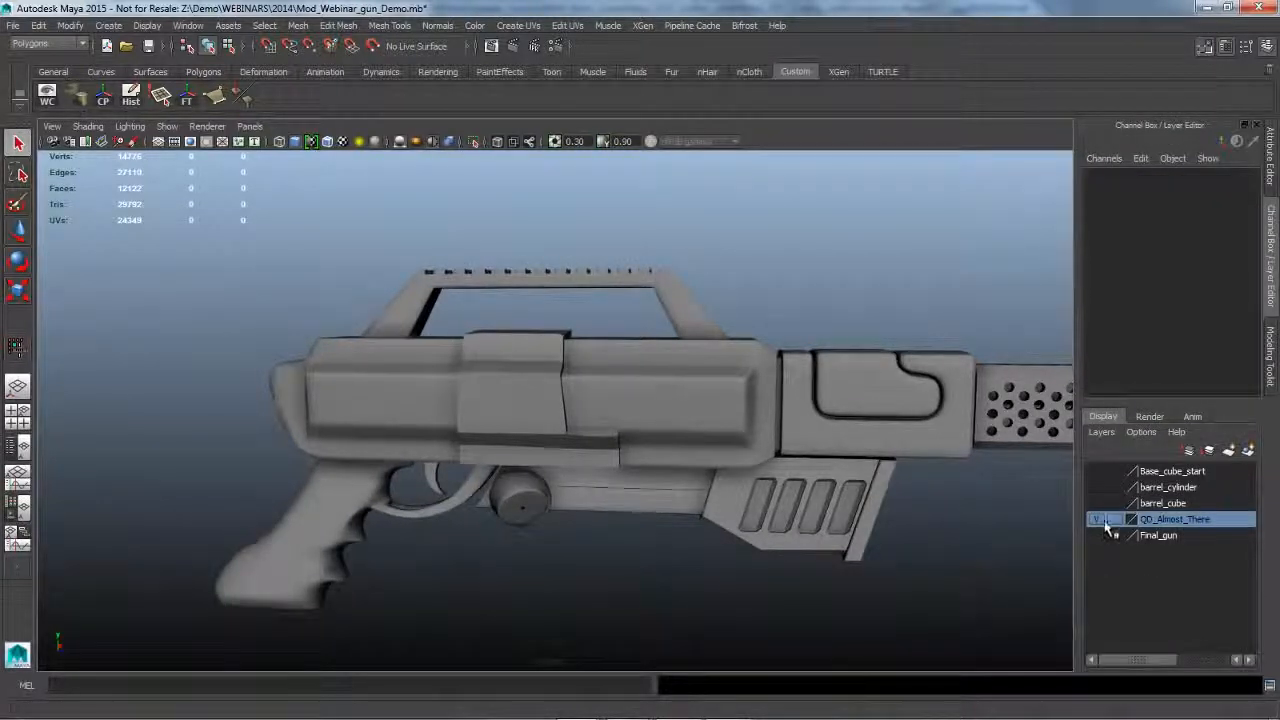
right_click_drag(952, 560, 905, 560, "alt")
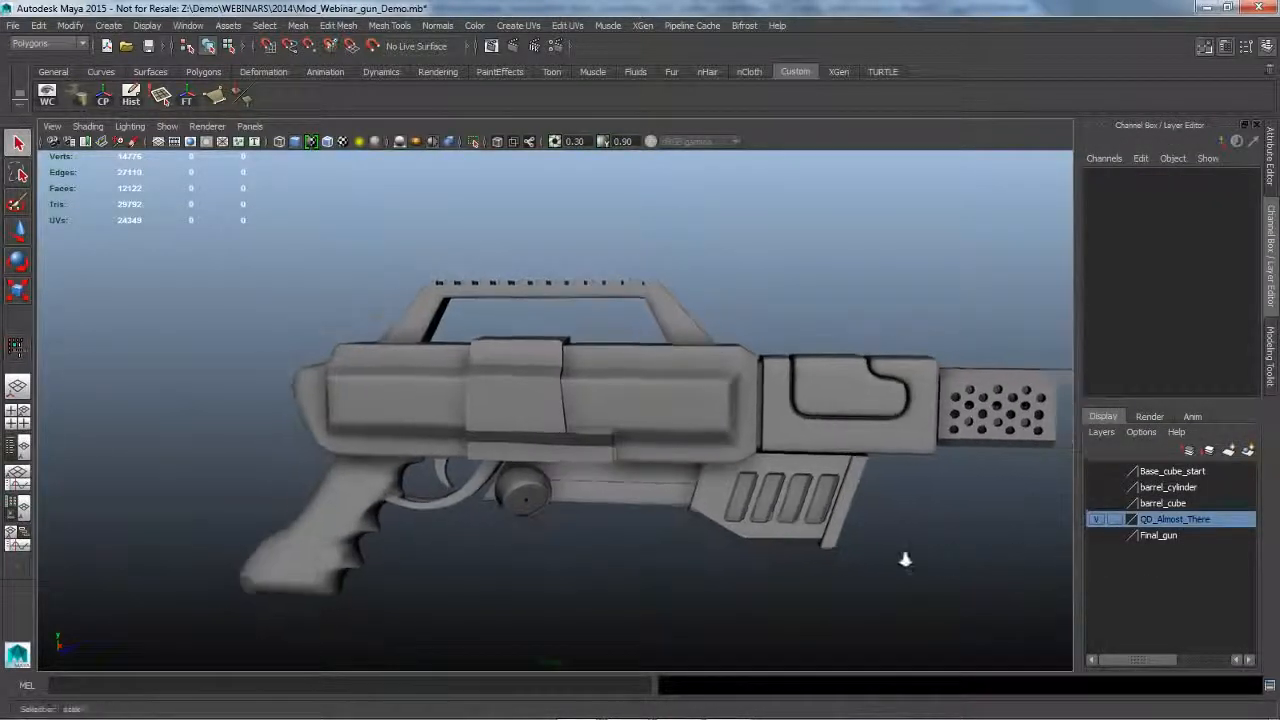
left_click(1096, 519)
left_click(1096, 535)
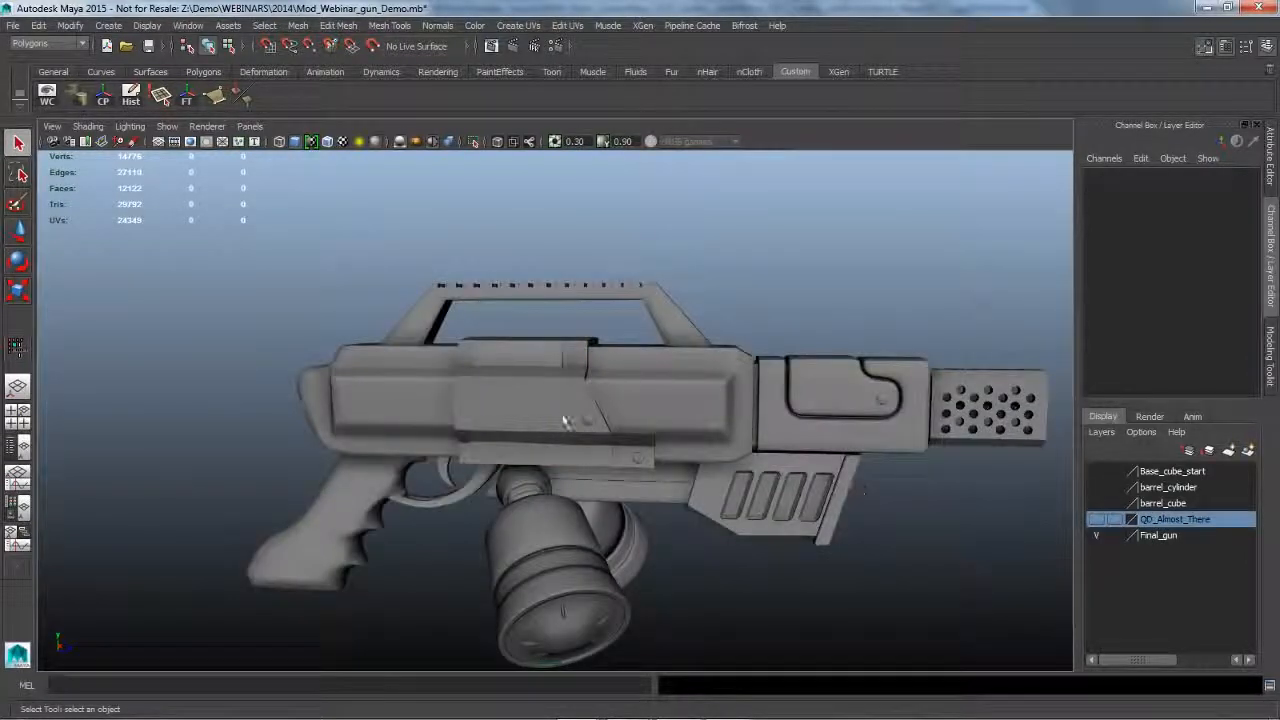
left_click(554, 377)
left_click(786, 595)
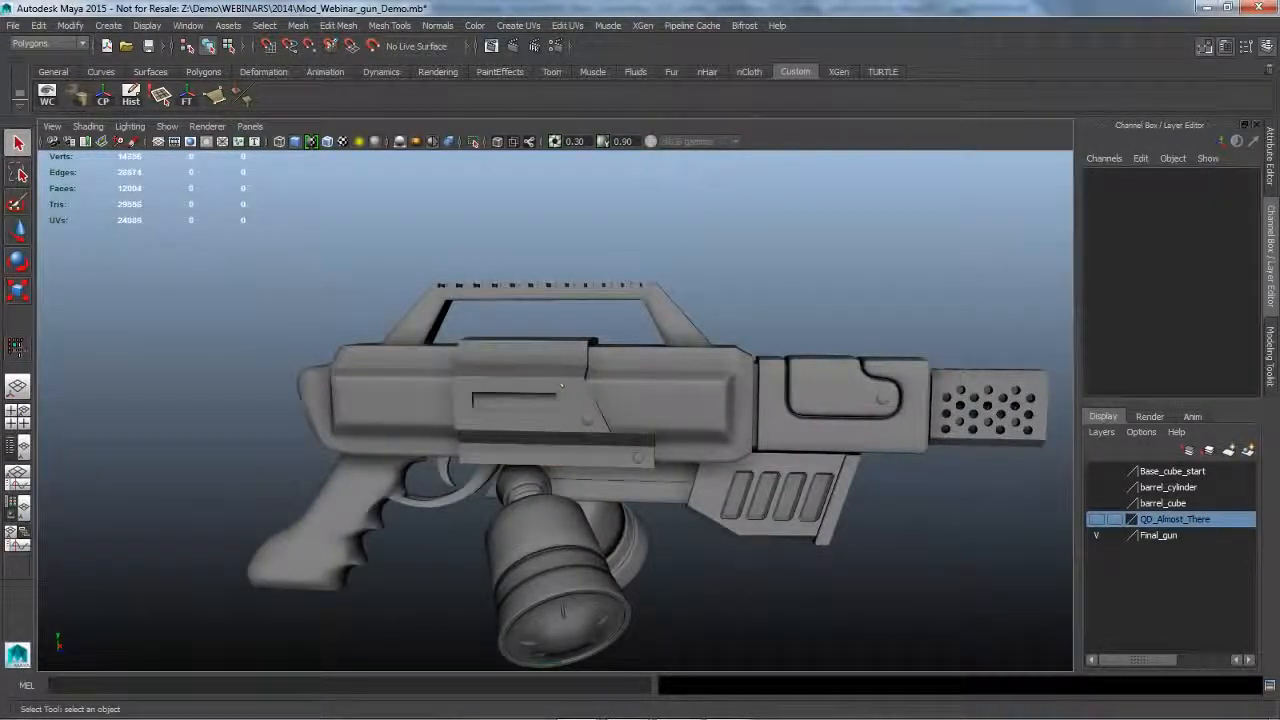
Examine the finished gun from several angles, including its canisters, side panels and lower vents.
left_click_drag(866, 600, 780, 563, "alt")
left_click(1271, 358)
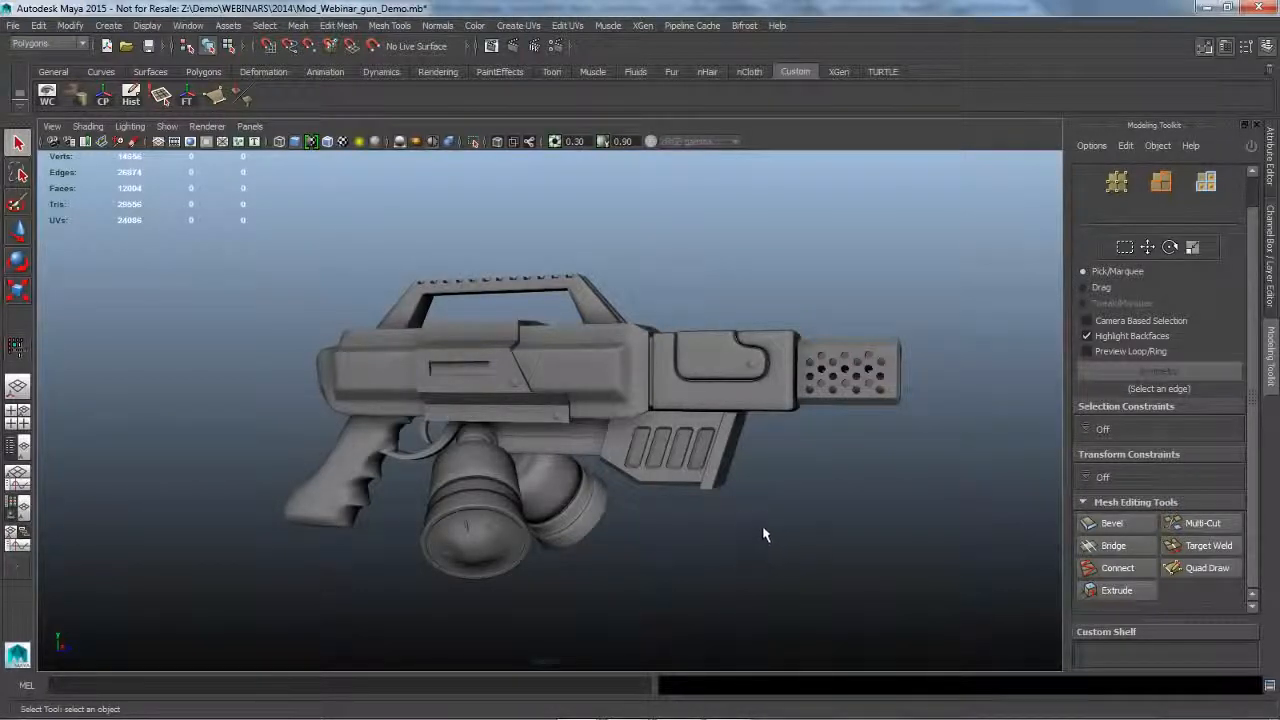
left_click_drag(763, 534, 805, 558, "alt")
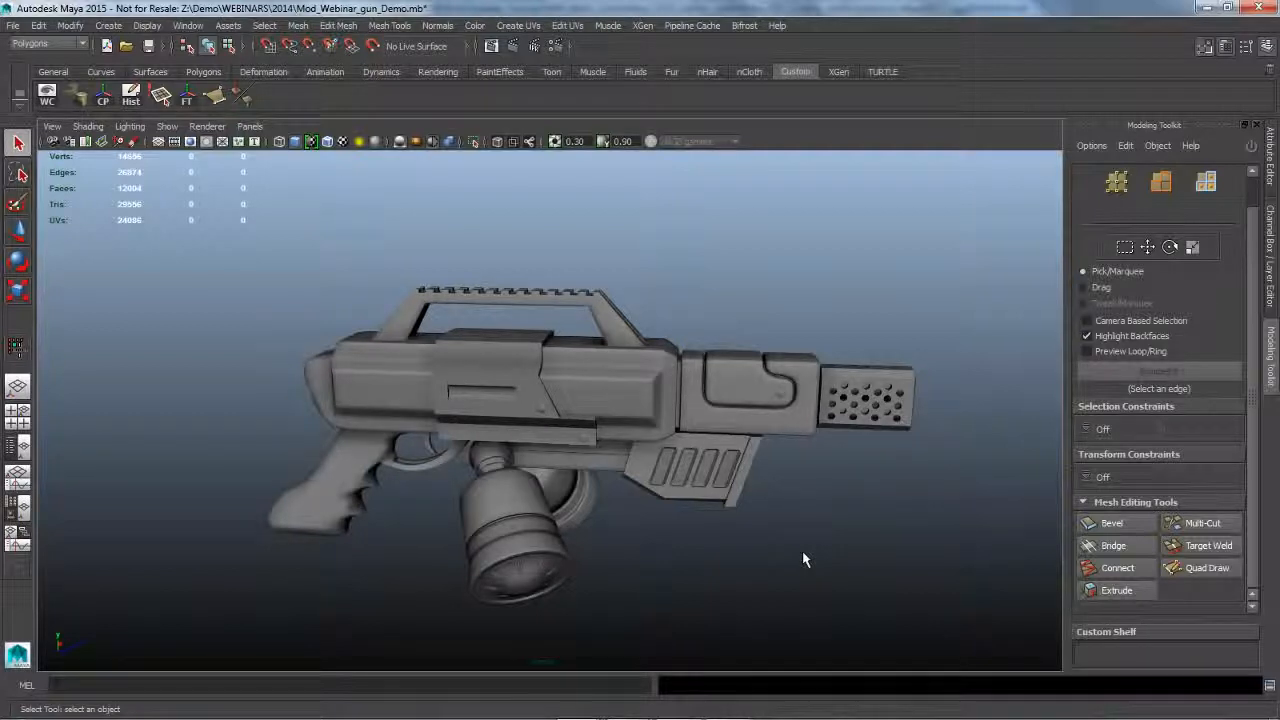
scroll(692, 485, "up", 5)
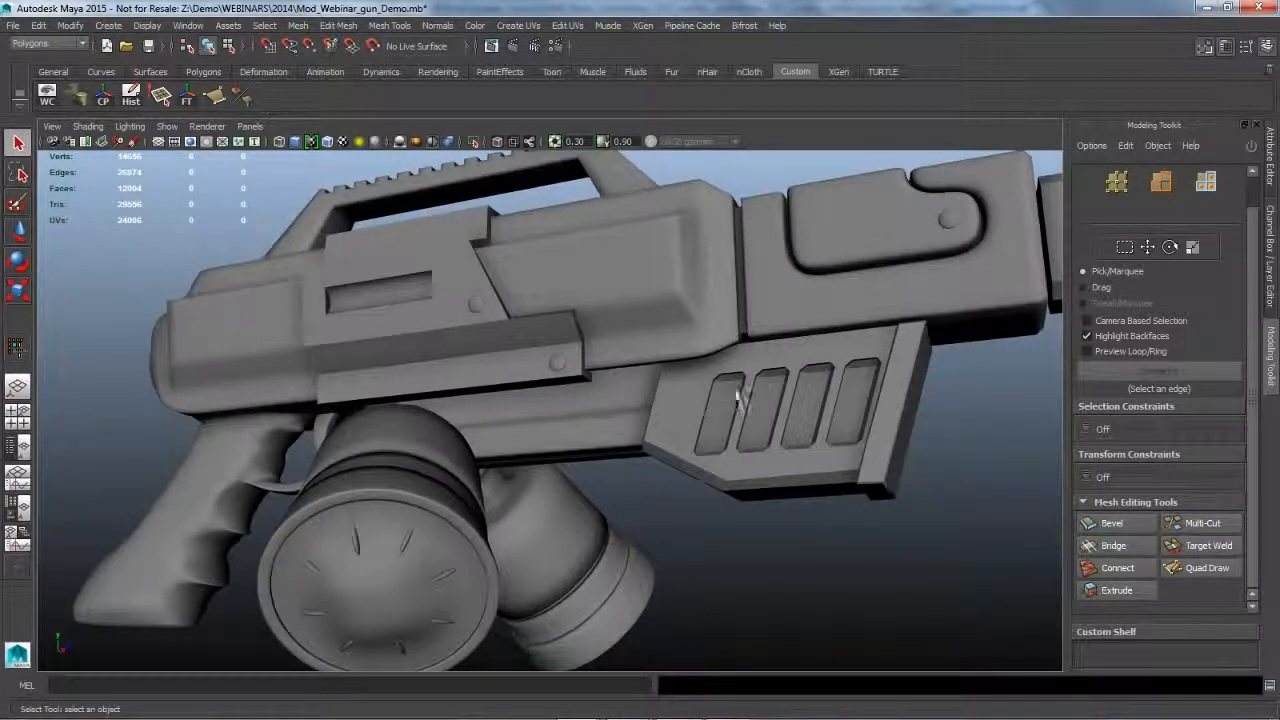
left_click_drag(736, 409, 738, 350, "alt")
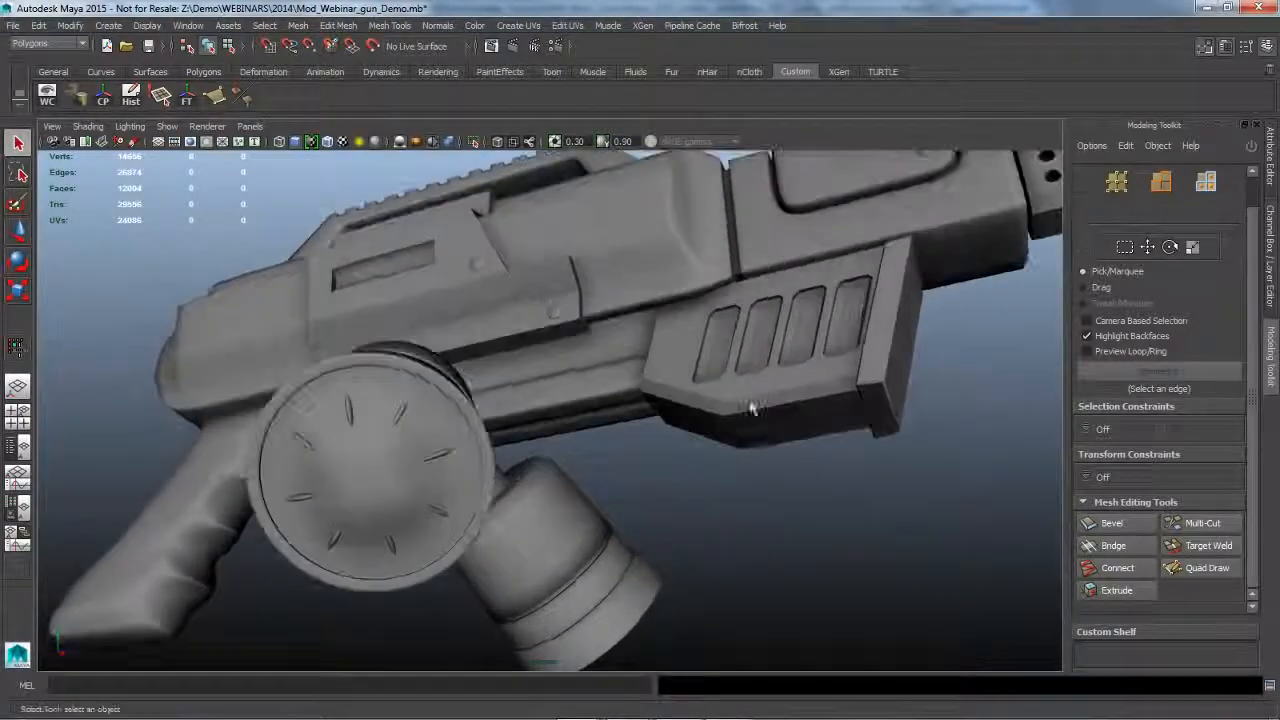
left_click_drag(837, 340, 829, 446, "alt")
right_click_drag(829, 446, 694, 472, "alt")
left_click_drag(694, 472, 694, 494, "alt")
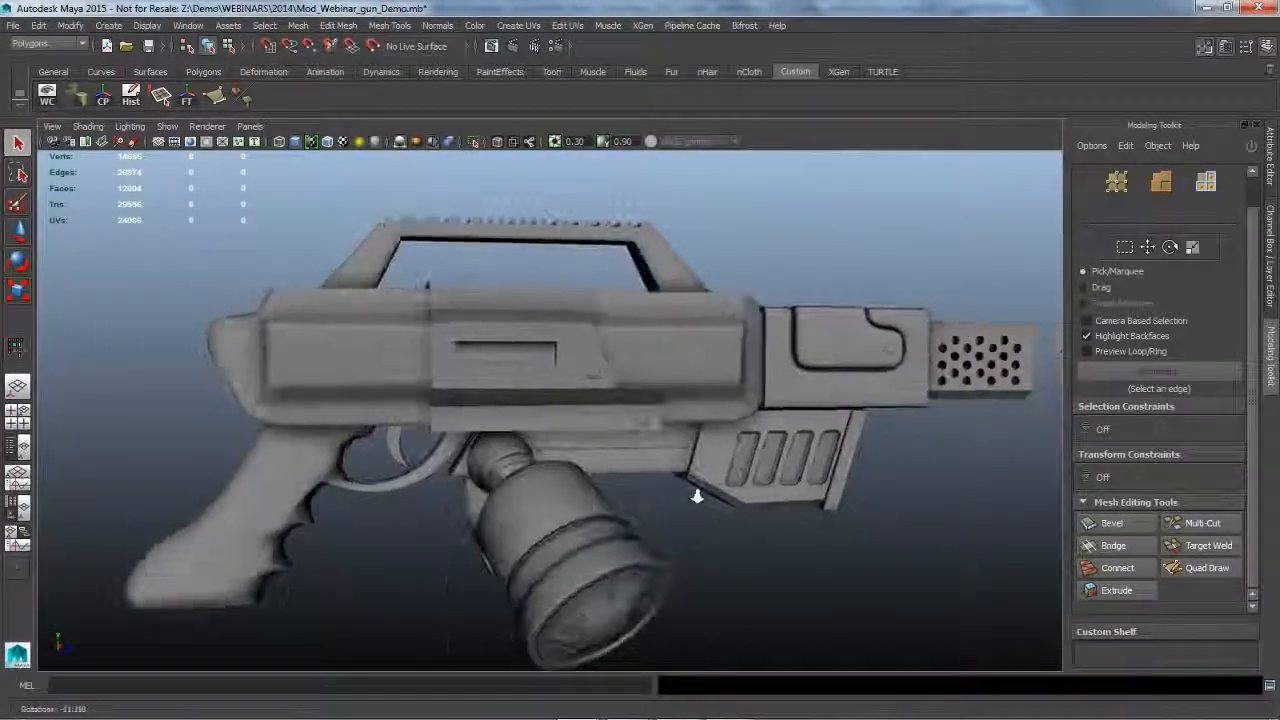
right_click_drag(694, 494, 678, 600, "alt")
left_click_drag(550, 498, 574, 537, "alt")
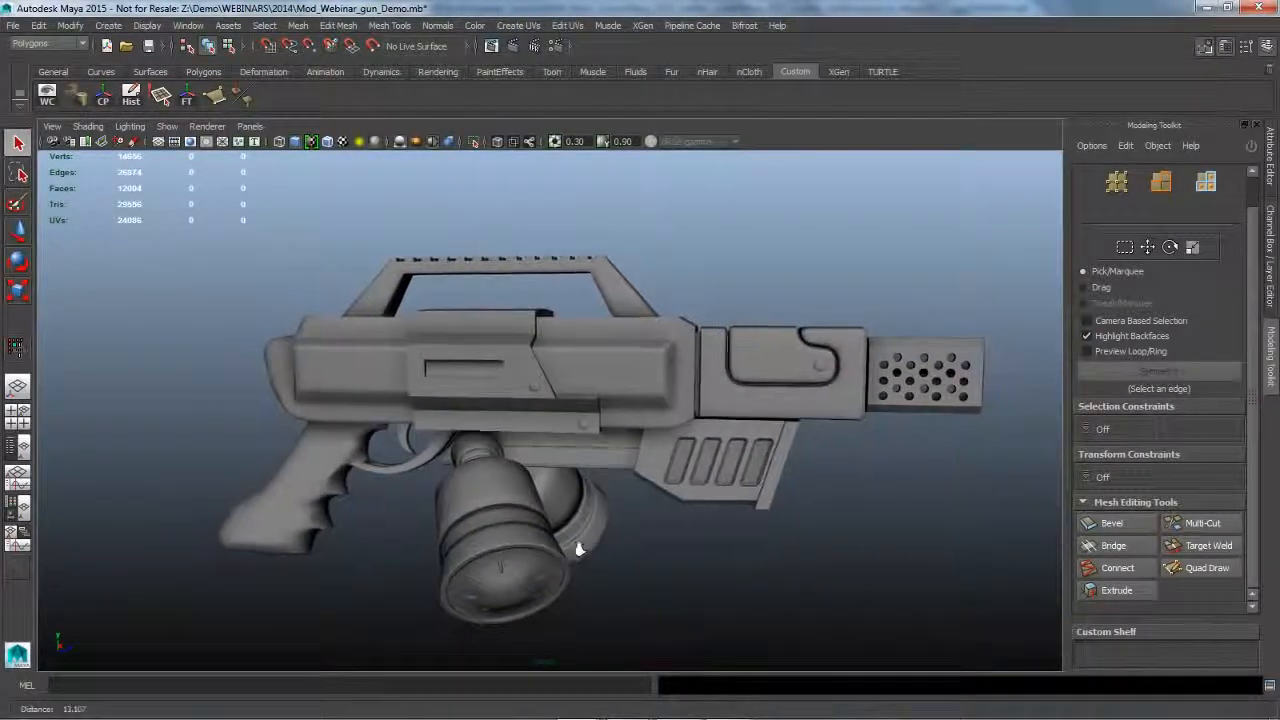
Select the gun's main body to inspect its edge layout, and clear the selection.
left_click(347, 479)
left_click_drag(383, 534, 380, 452, "alt")
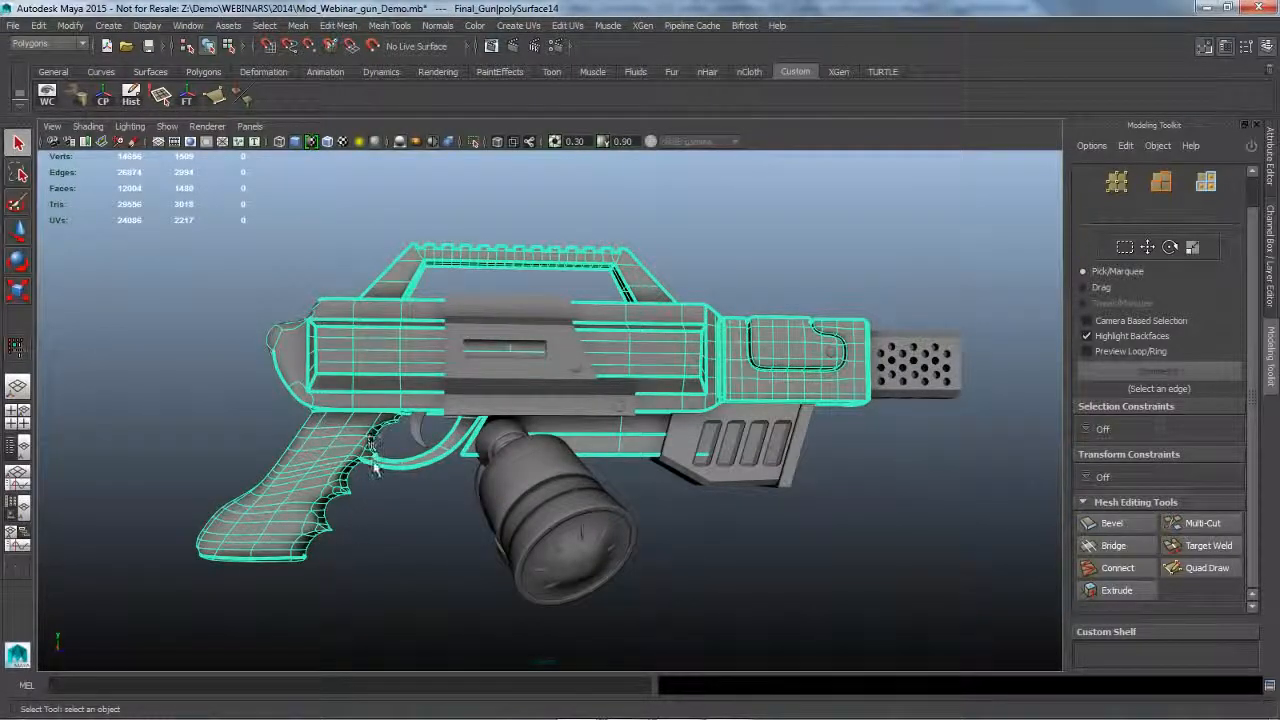
left_click(362, 563)
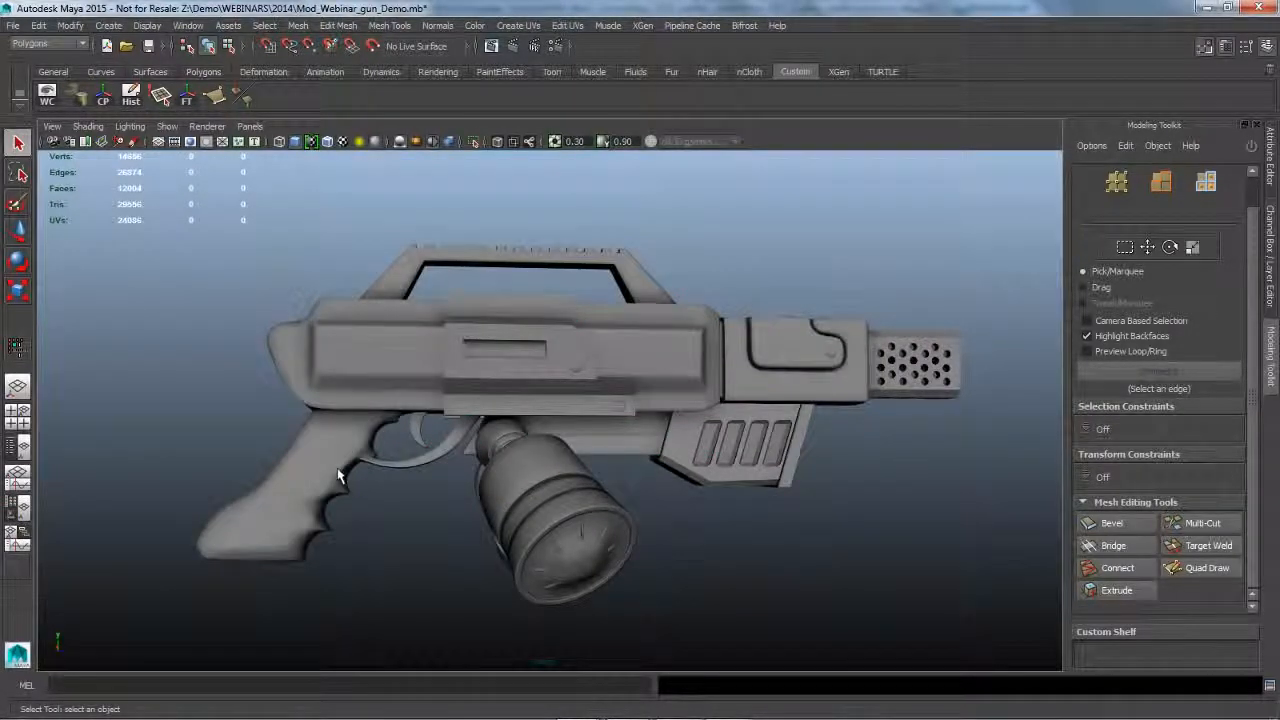
left_click(345, 470)
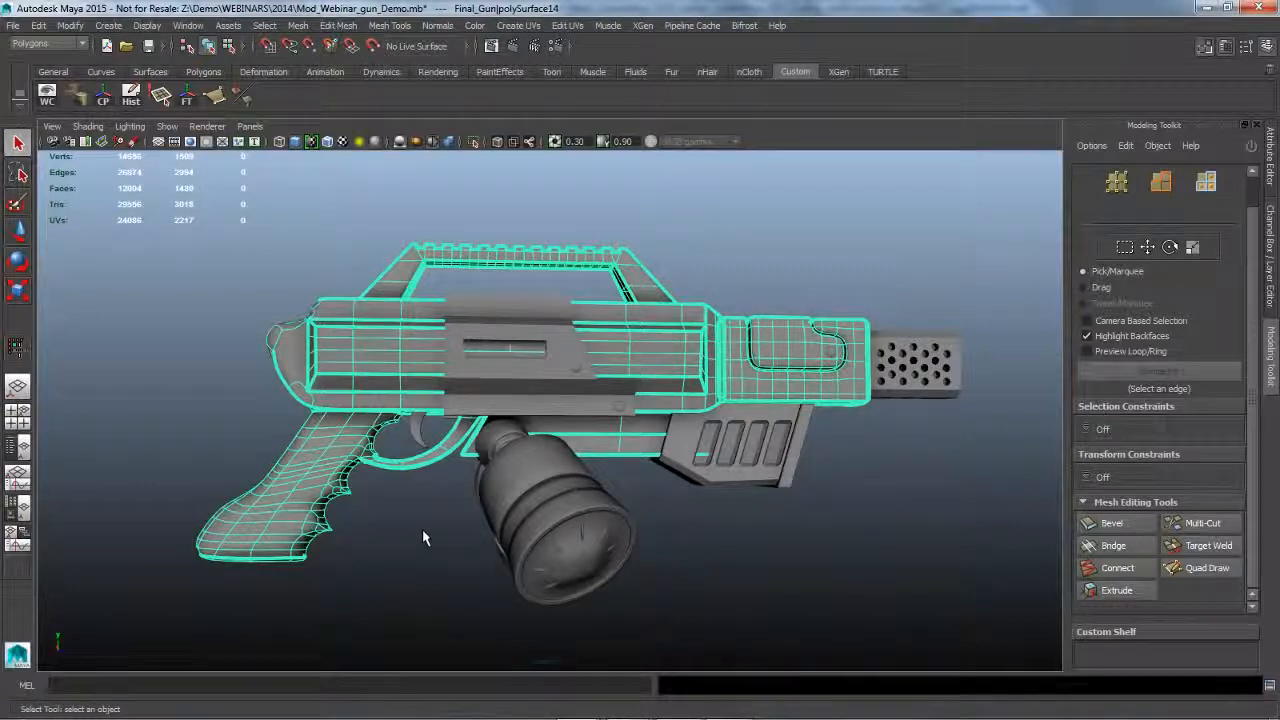
left_click(422, 537)
mouse_move(1275, 712)
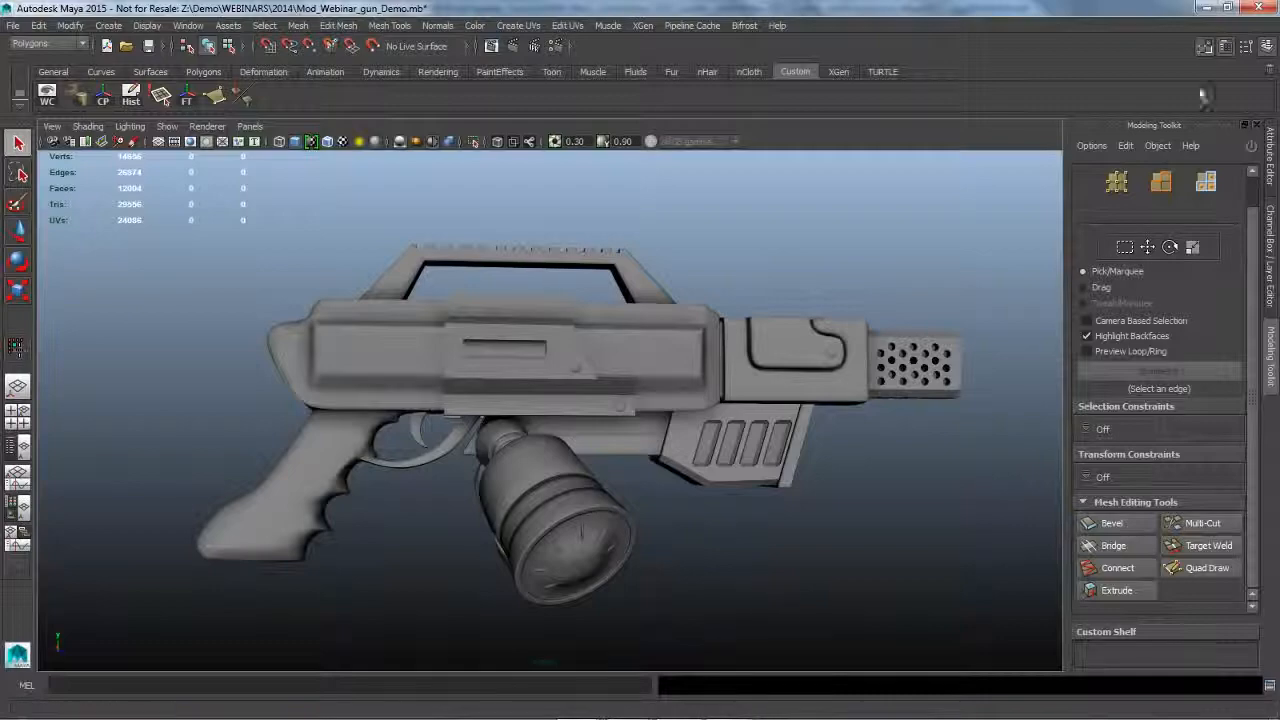
Switch to the Maya window with the IndiaWall_piece2.mb scene and inspect the textured temple wall.
key("alt+Tab")
key("alt+Tab")
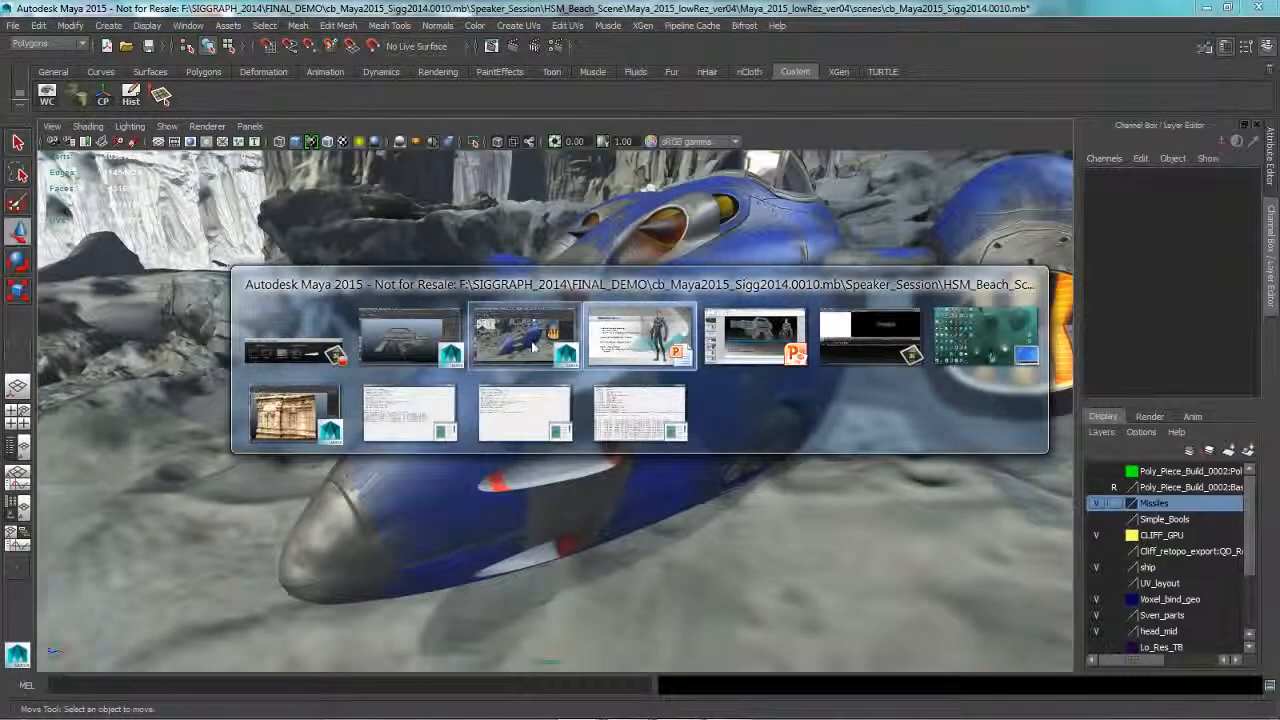
mouse_move(293, 418)
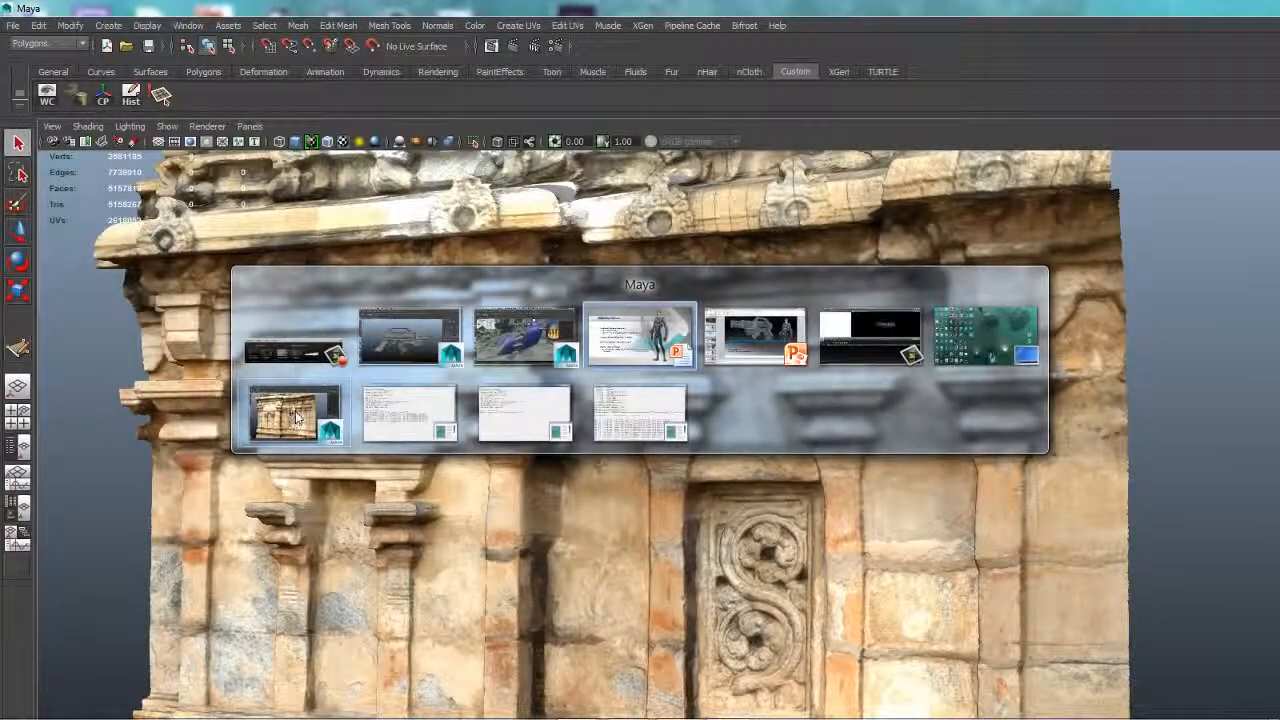
left_click(295, 418)
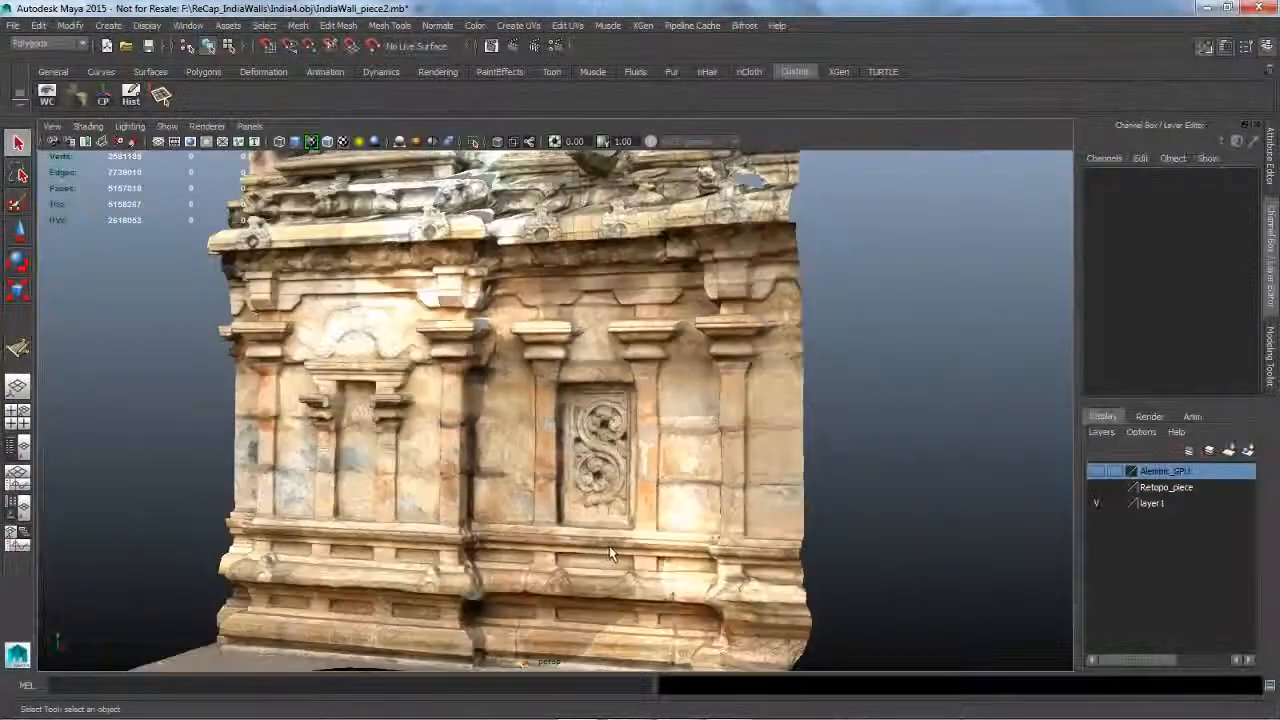
left_click_drag(630, 554, 659, 572, "alt")
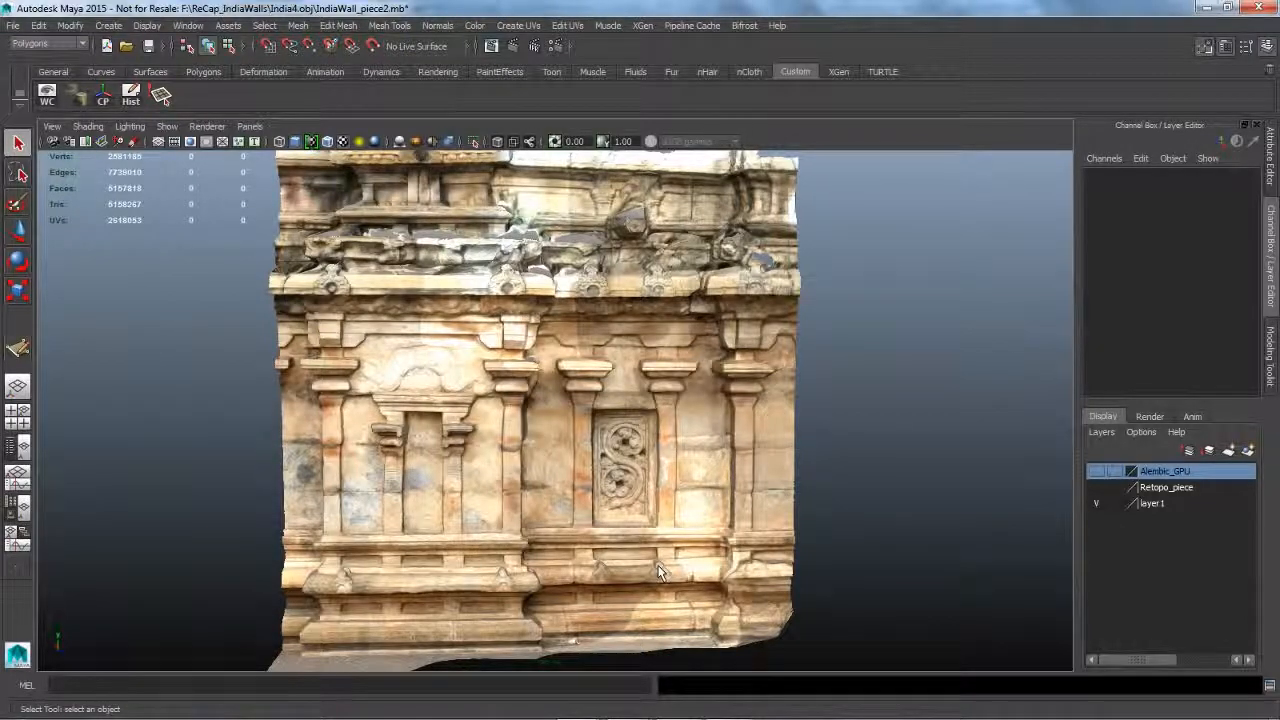
mouse_move(650, 572)
left_mouse_down("alt")
mouse_move(725, 570)
mouse_move(648, 574)
left_mouse_up("alt")
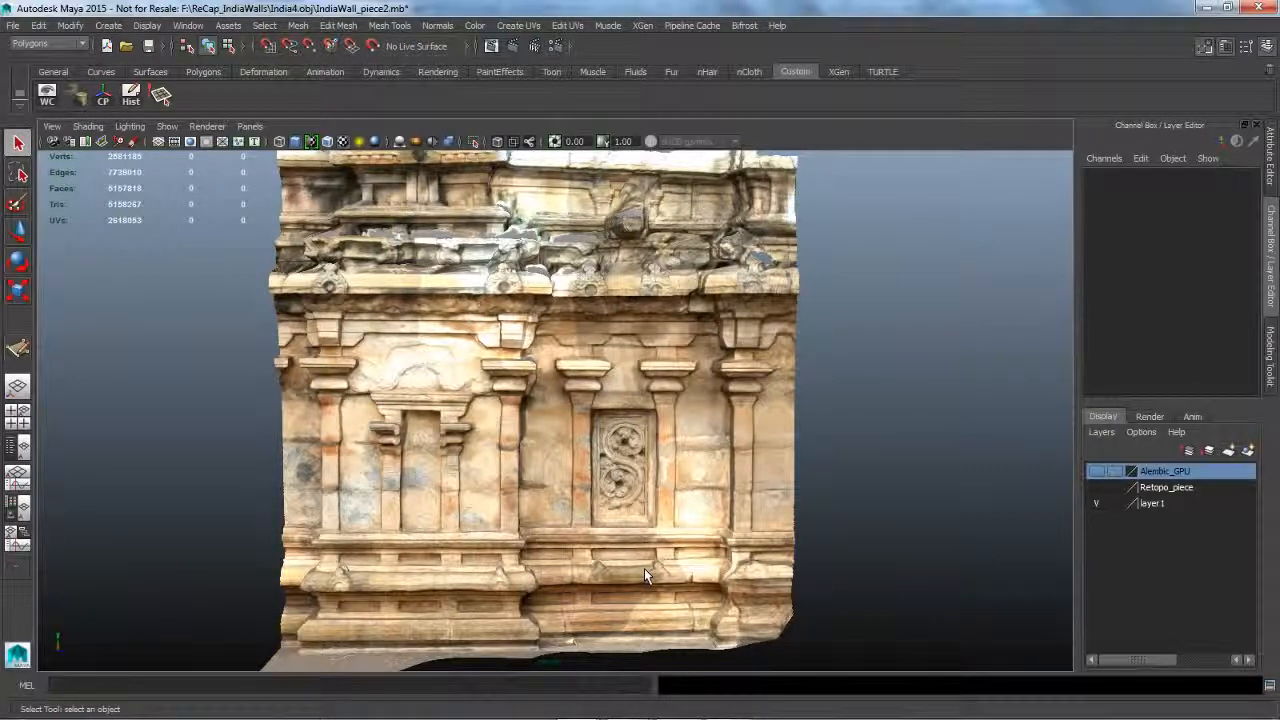
mouse_move(817, 531)
left_mouse_down("alt")
mouse_move(803, 531)
mouse_move(816, 526)
left_mouse_up("alt")
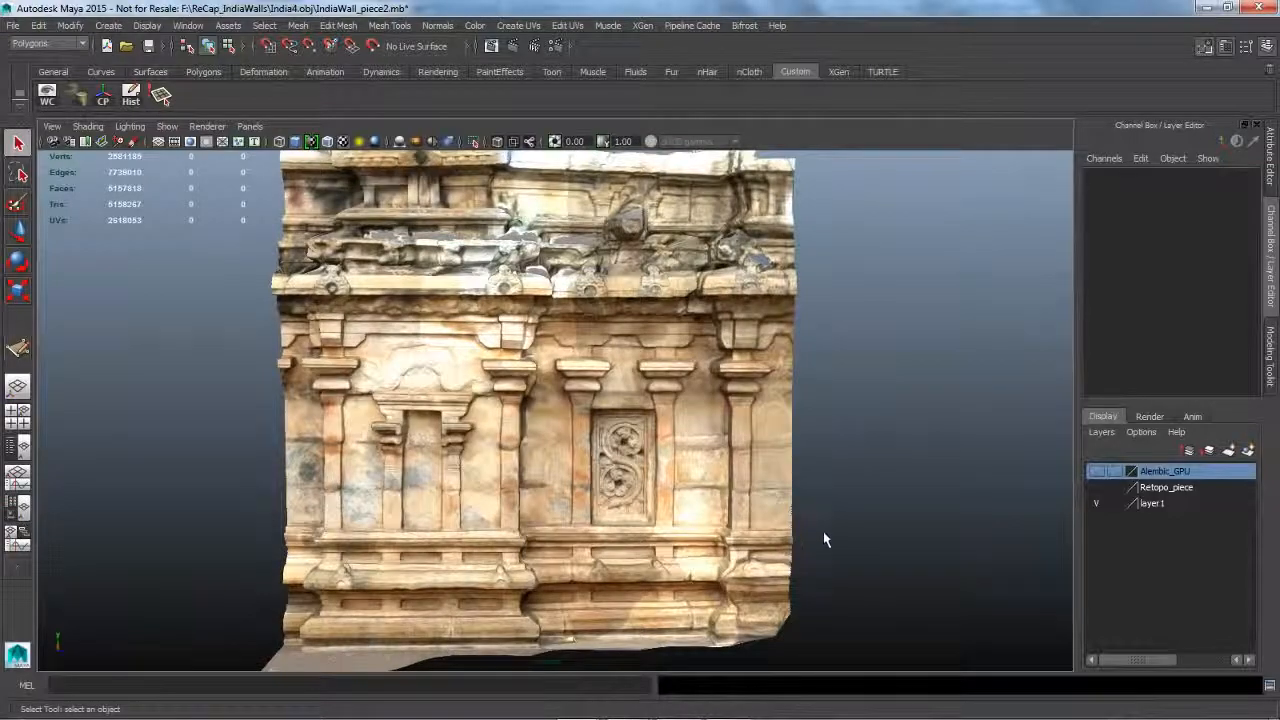
Check the scanned wall in wireframe, and swap layer1 for the Alembic_GPU layer in shaded display.
key("4")
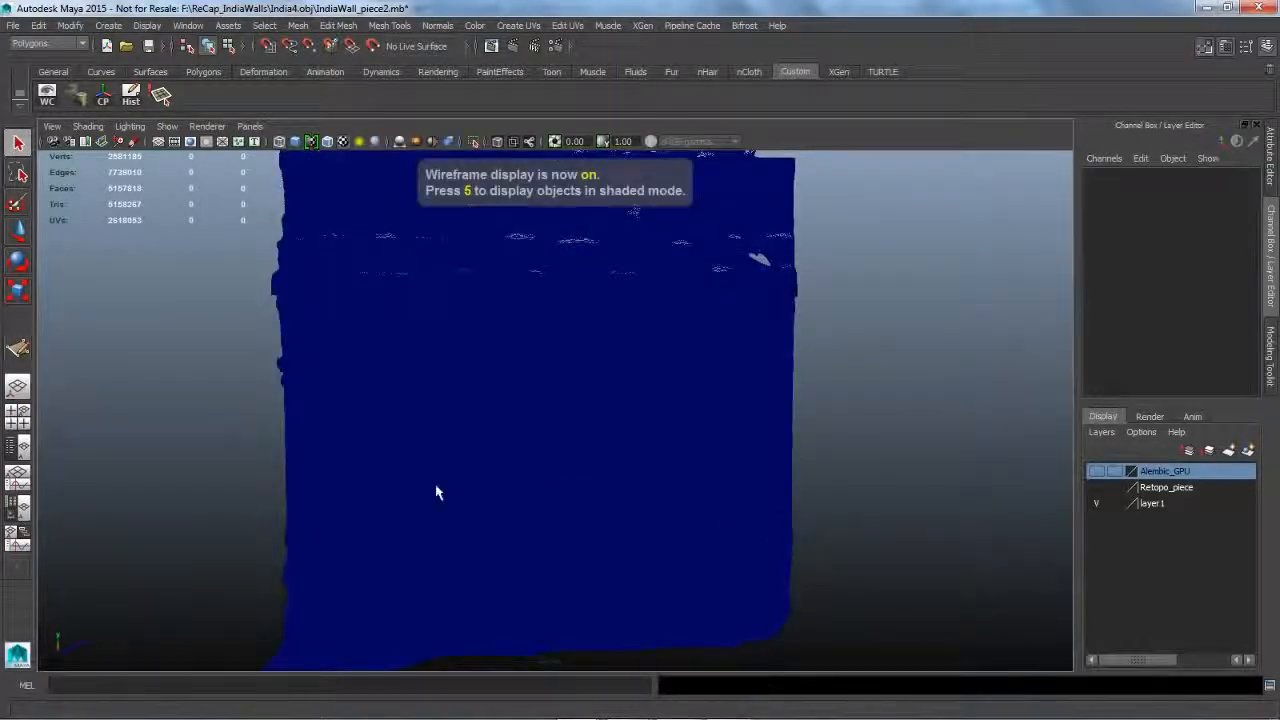
right_click_drag(437, 491, 837, 531, "alt")
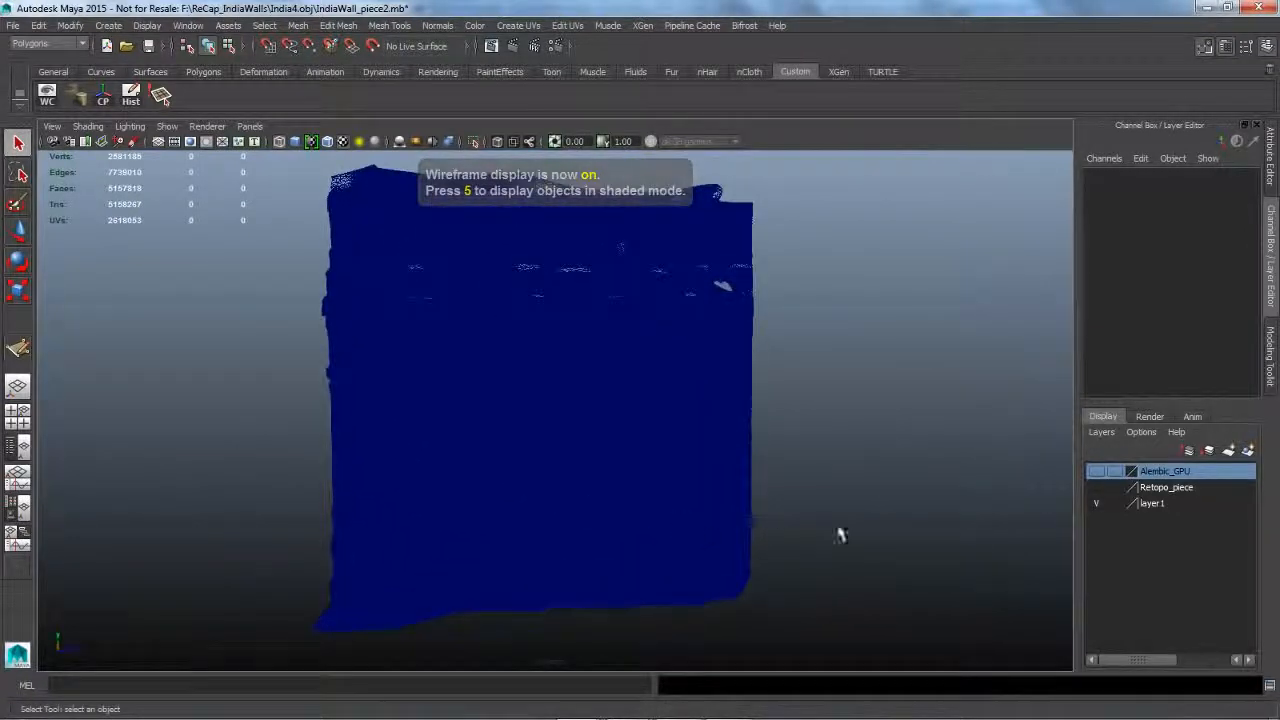
left_click(1099, 505)
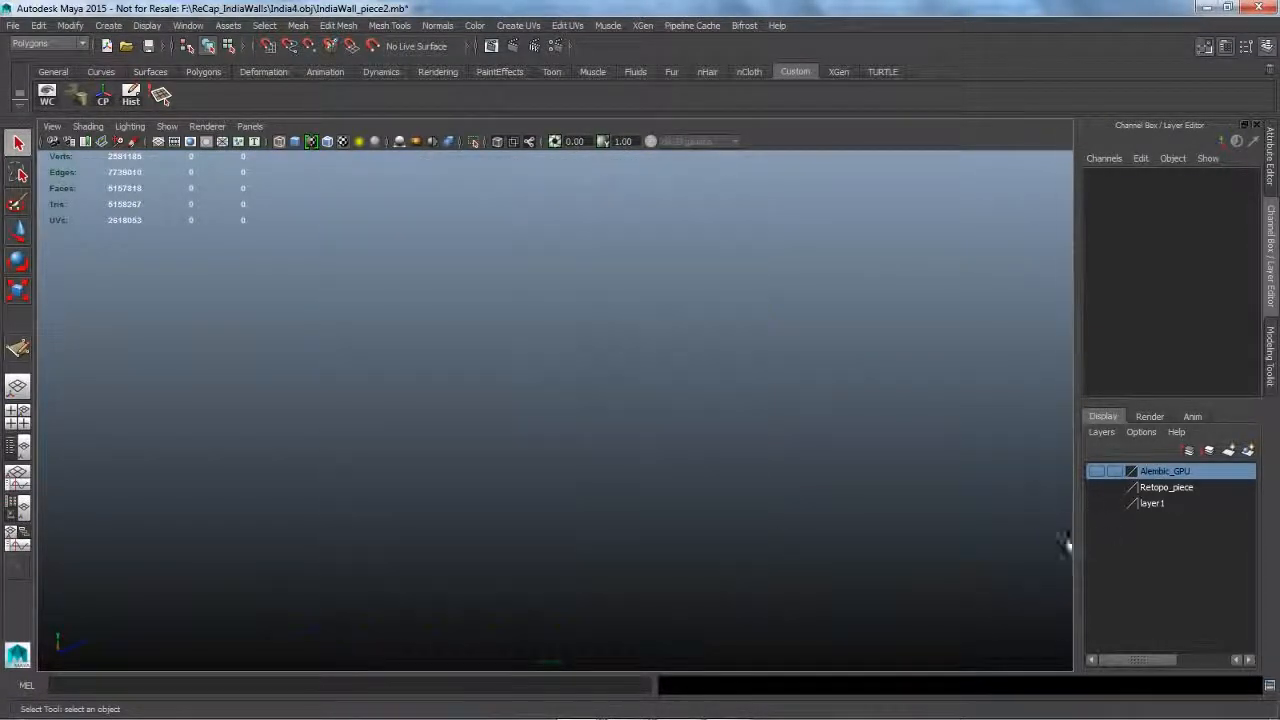
left_click(1100, 473)
key("5")
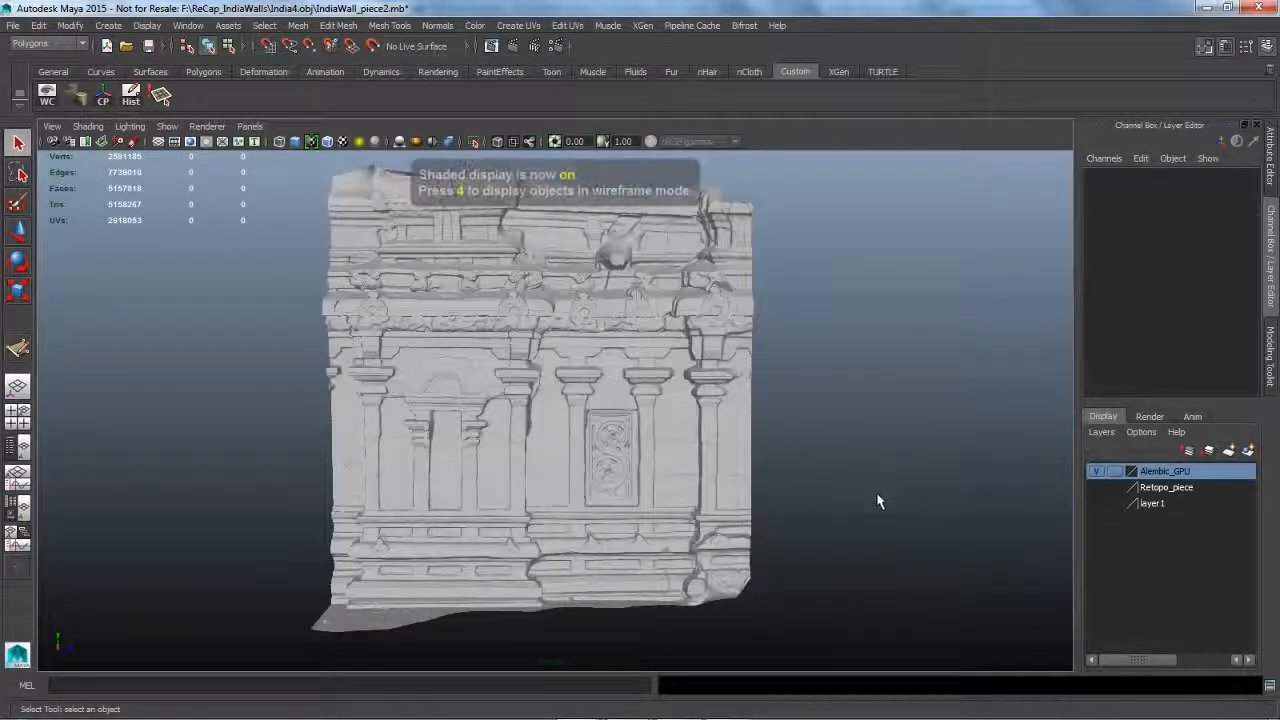
Select the IndiaWall cache to check its density, clear the selection and examine the wall's relief up close.
left_click_drag(889, 521, 652, 462, "alt")
left_click(652, 456)
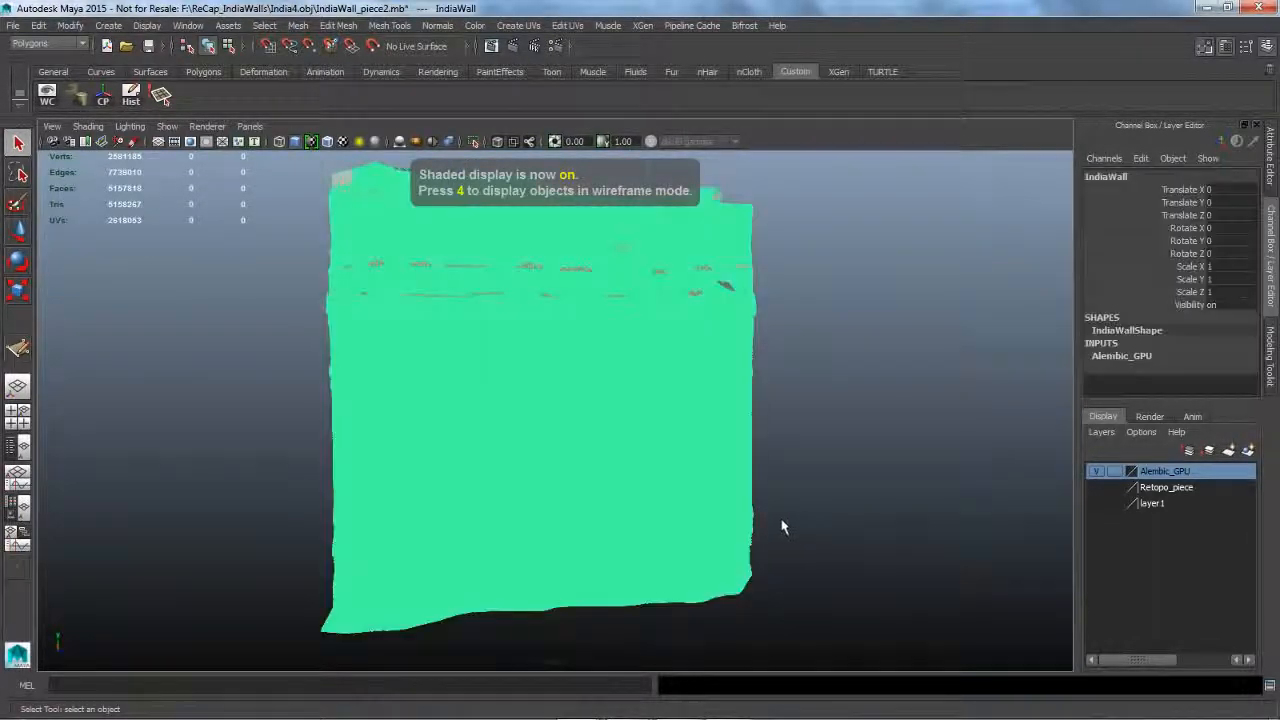
right_click_drag(780, 519, 822, 509, "alt")
mouse_move(822, 511)
left_mouse_down("alt")
mouse_move(809, 523)
mouse_move(836, 520)
left_mouse_up("alt")
left_click(837, 469)
left_click_drag(566, 486, 582, 482, "alt")
right_click_drag(582, 482, 694, 491, "alt")
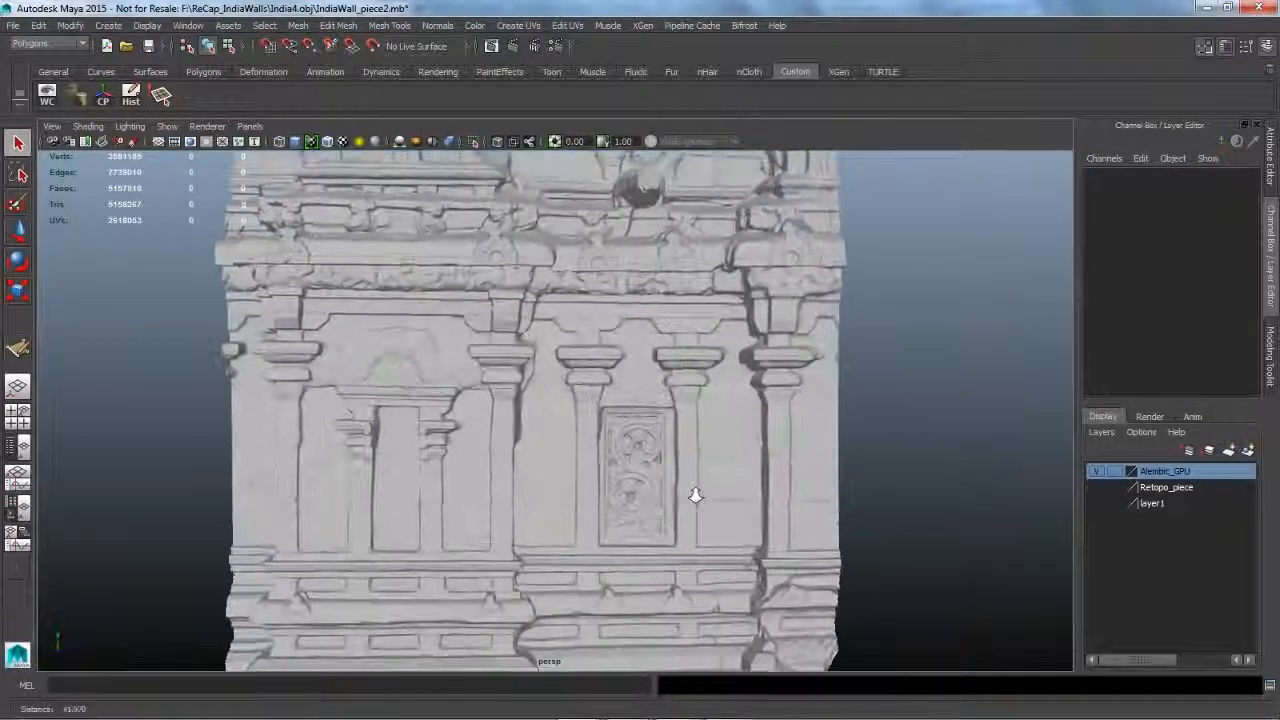
Select the IndiaWall cache, review the GPU cache export options for a selection, close them without exporting and clear the selection.
left_click(808, 507)
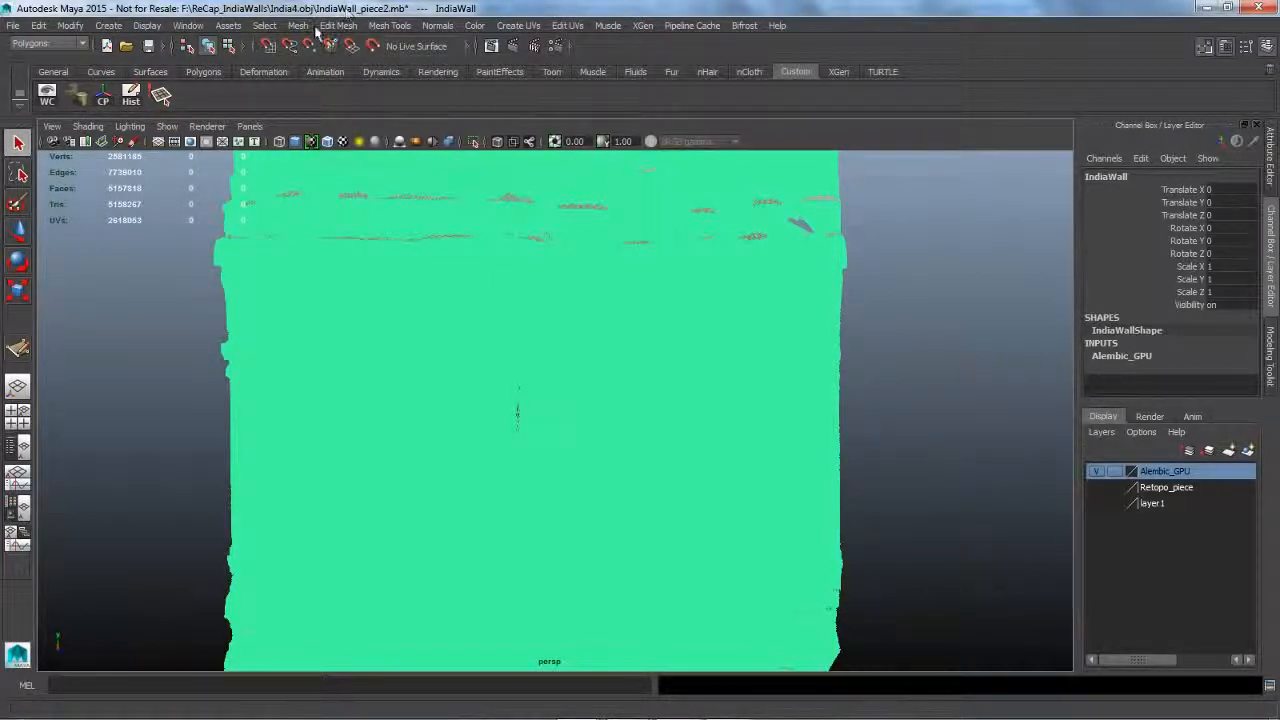
left_click(691, 26)
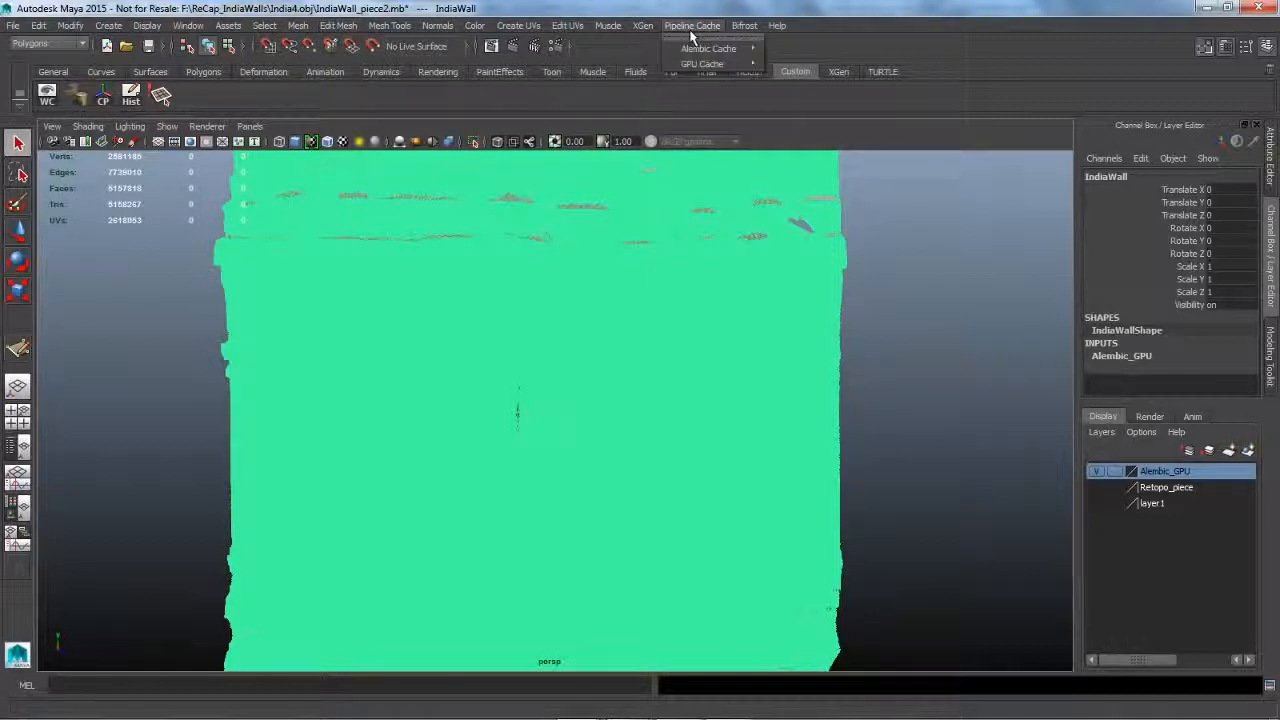
mouse_move(716, 68)
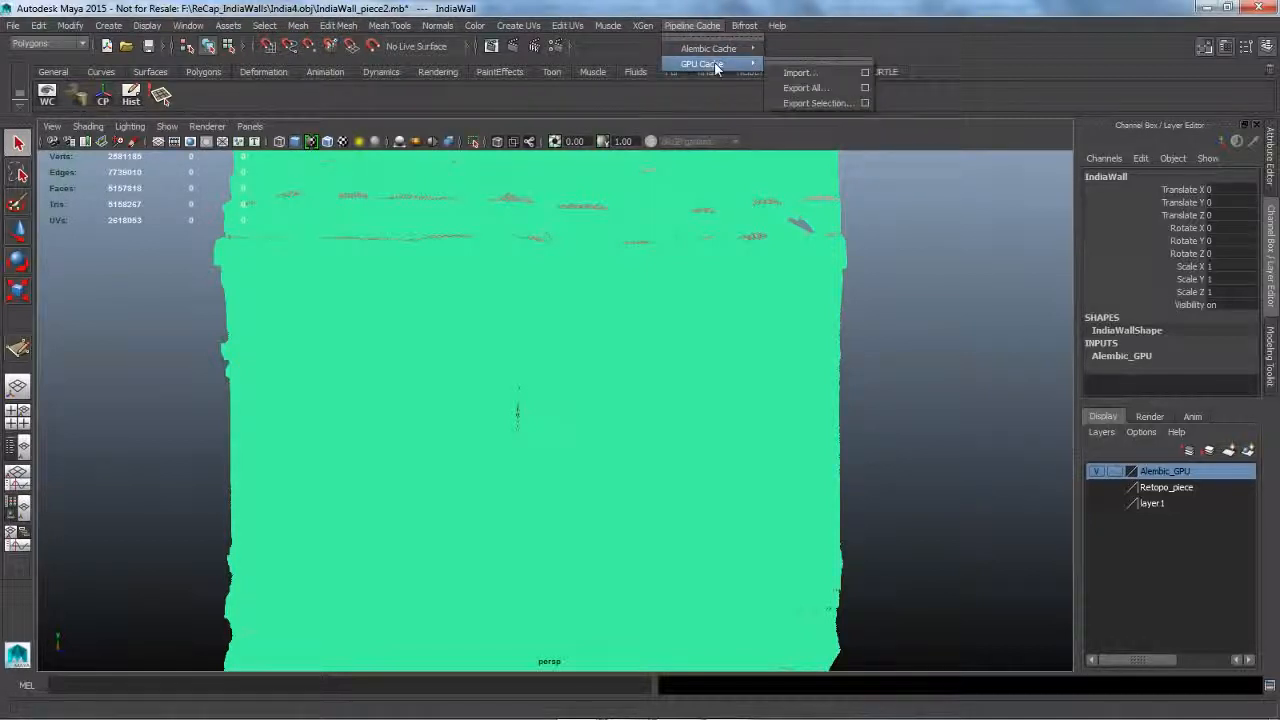
left_click(866, 104)
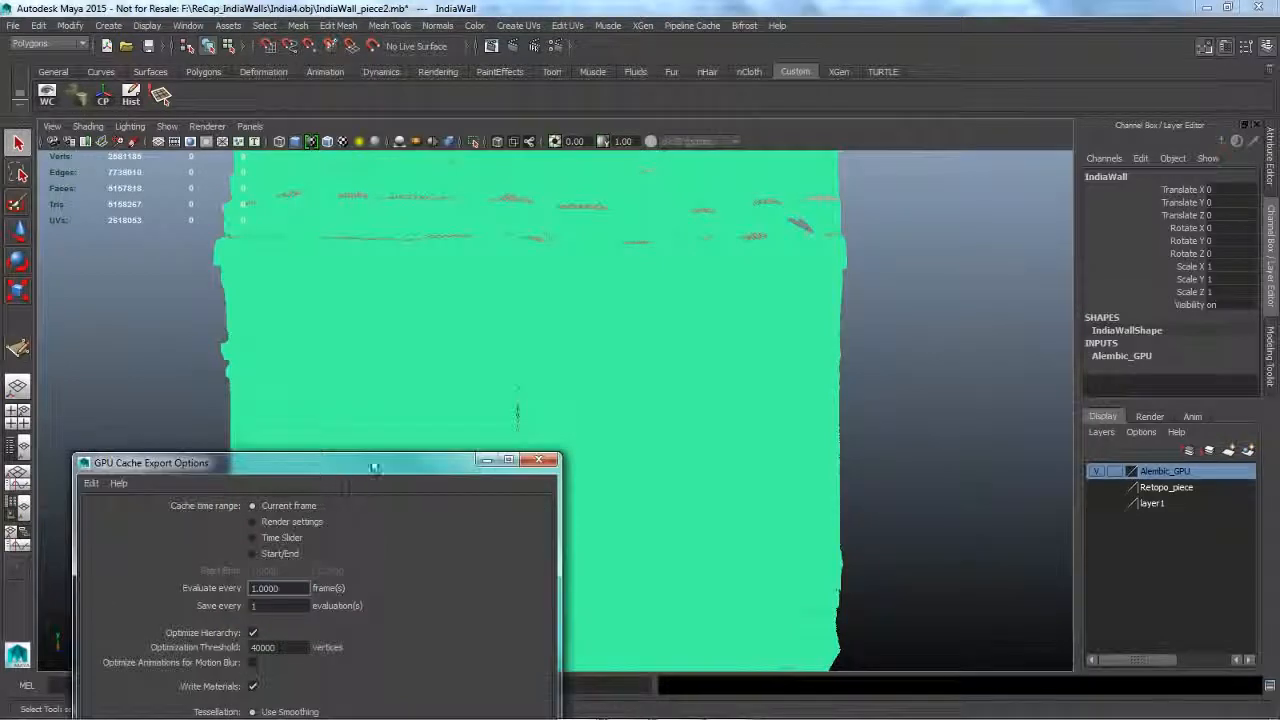
left_click_drag(401, 464, 614, 171)
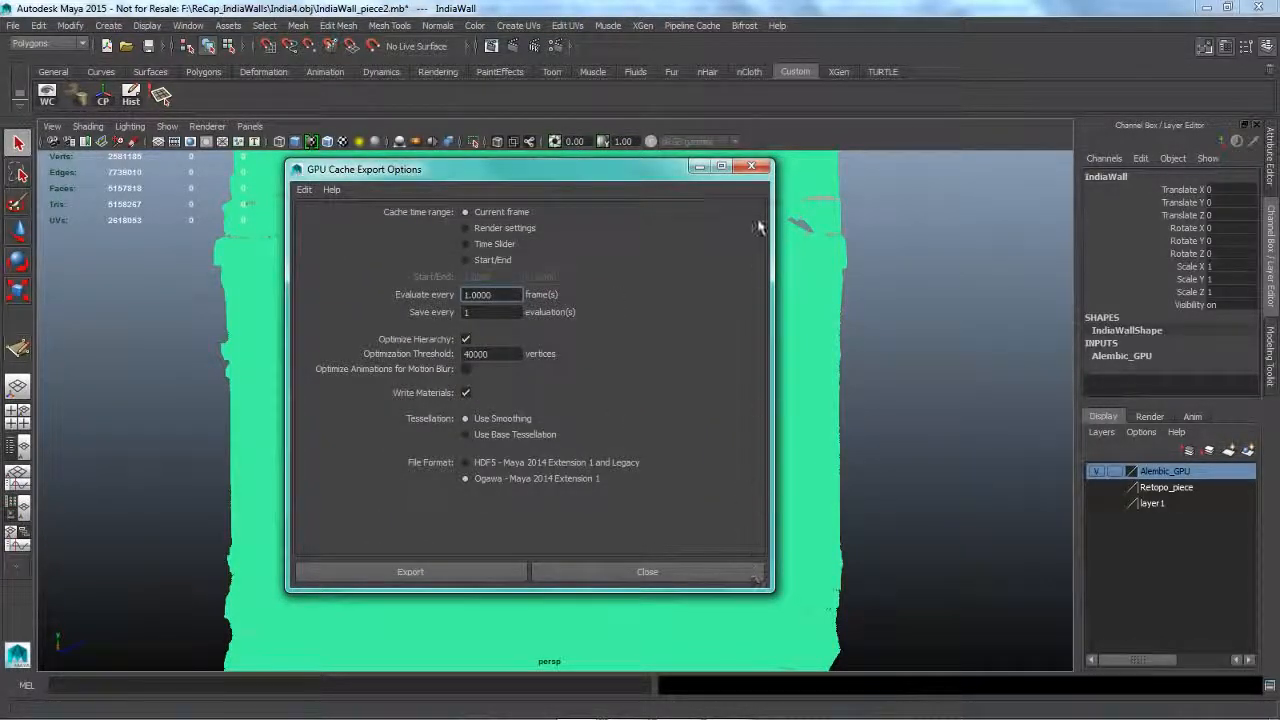
left_click(765, 171)
left_click(954, 399)
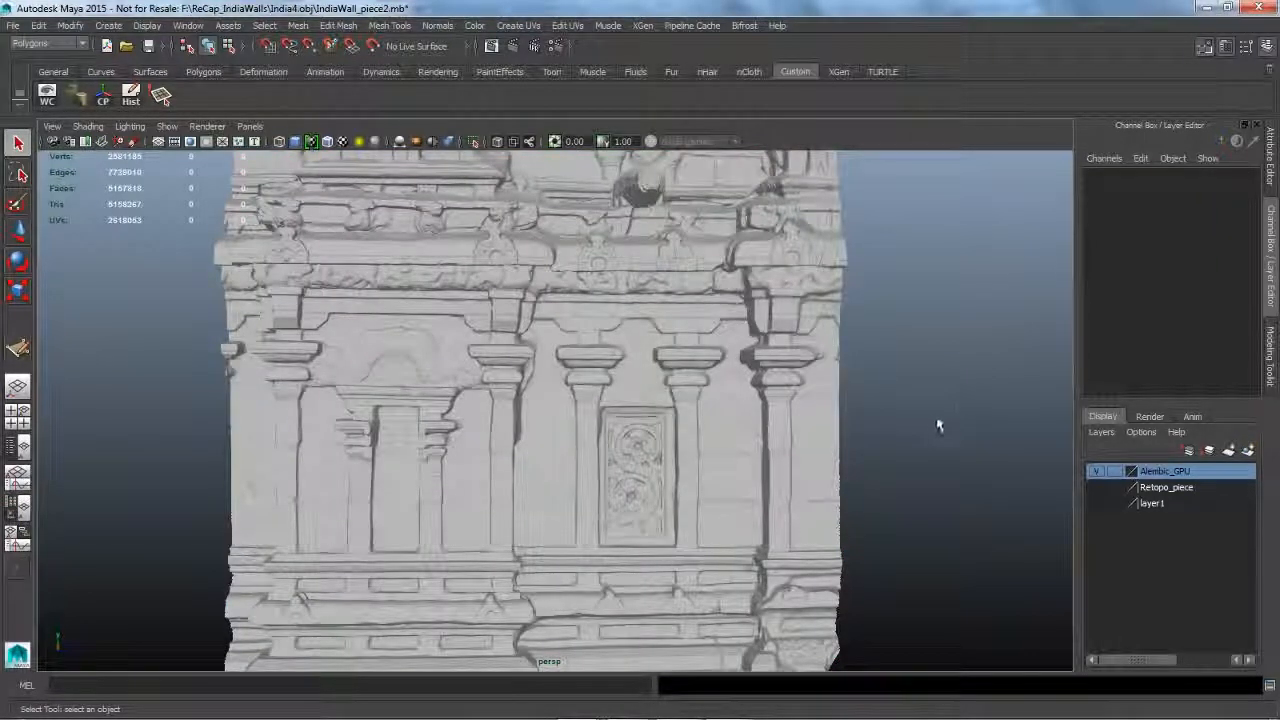
Make the IndiaWall cache the live surface and activate the Quad Draw tool.
left_click_drag(937, 429, 808, 438, "alt")
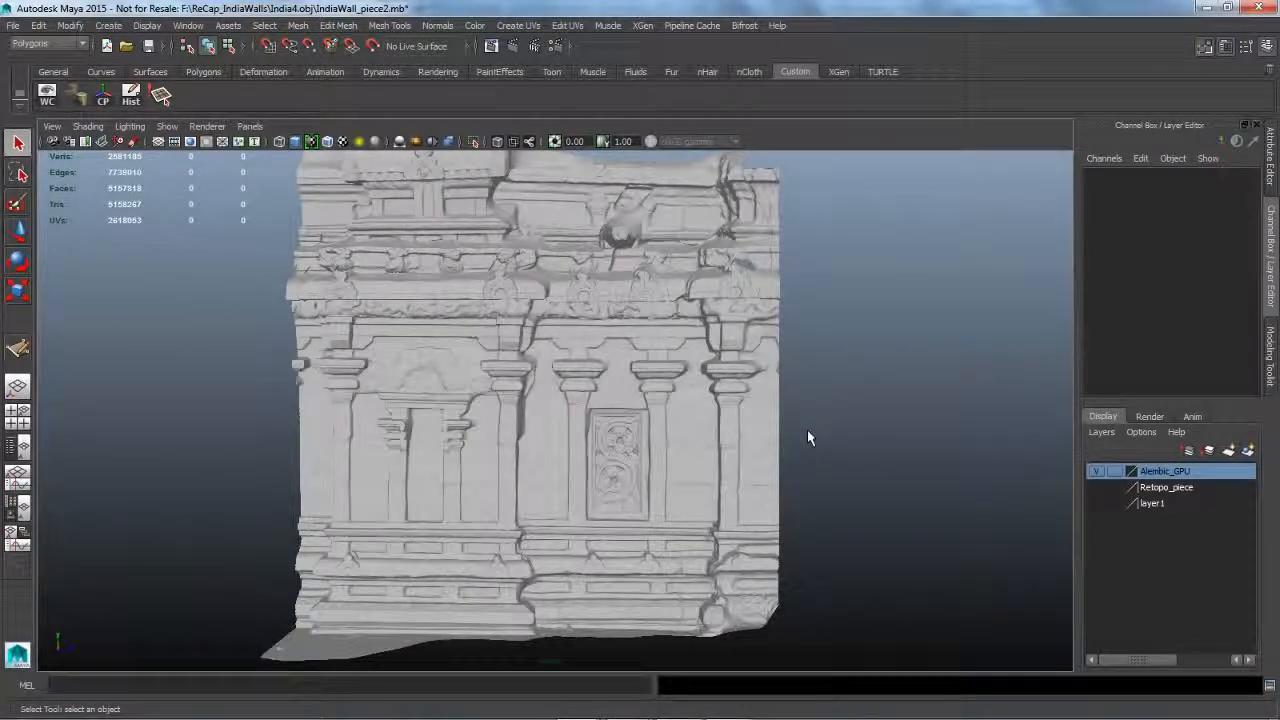
mouse_move(837, 423)
left_mouse_down("alt")
mouse_move(820, 441)
mouse_move(837, 446)
mouse_move(826, 441)
left_mouse_up("alt")
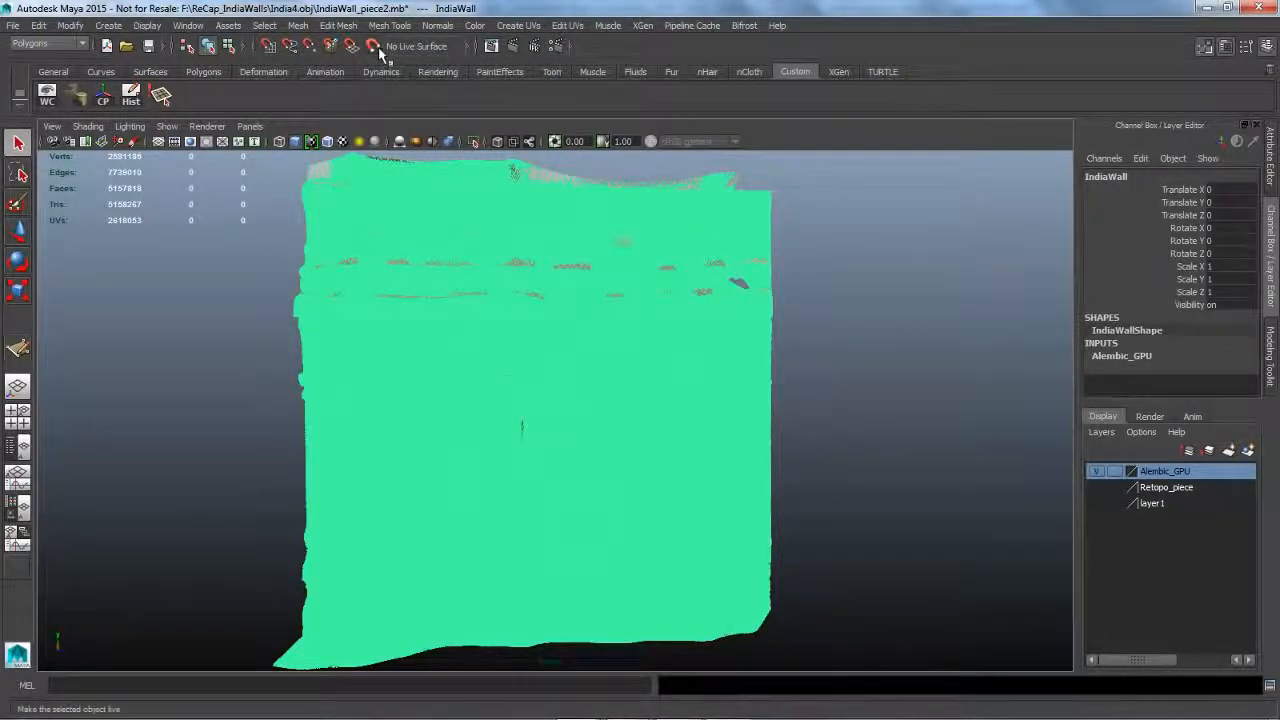
left_click(374, 47)
left_click(1270, 355)
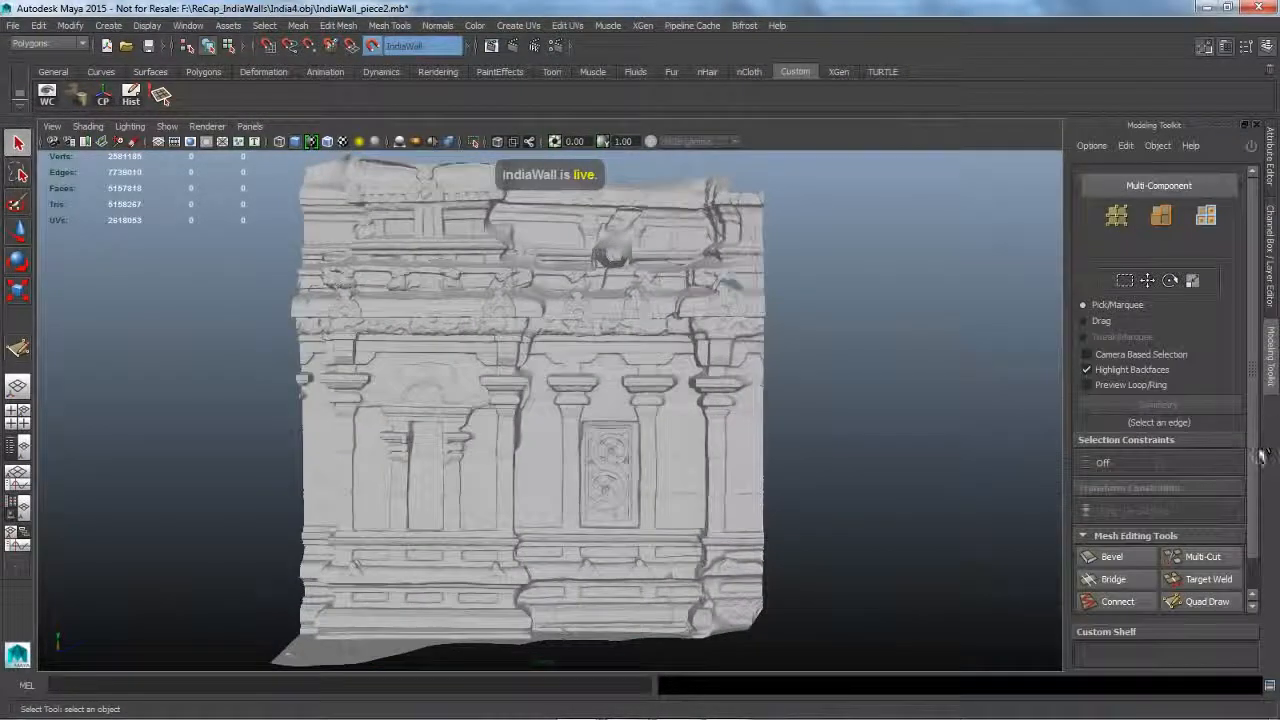
left_click(1215, 575)
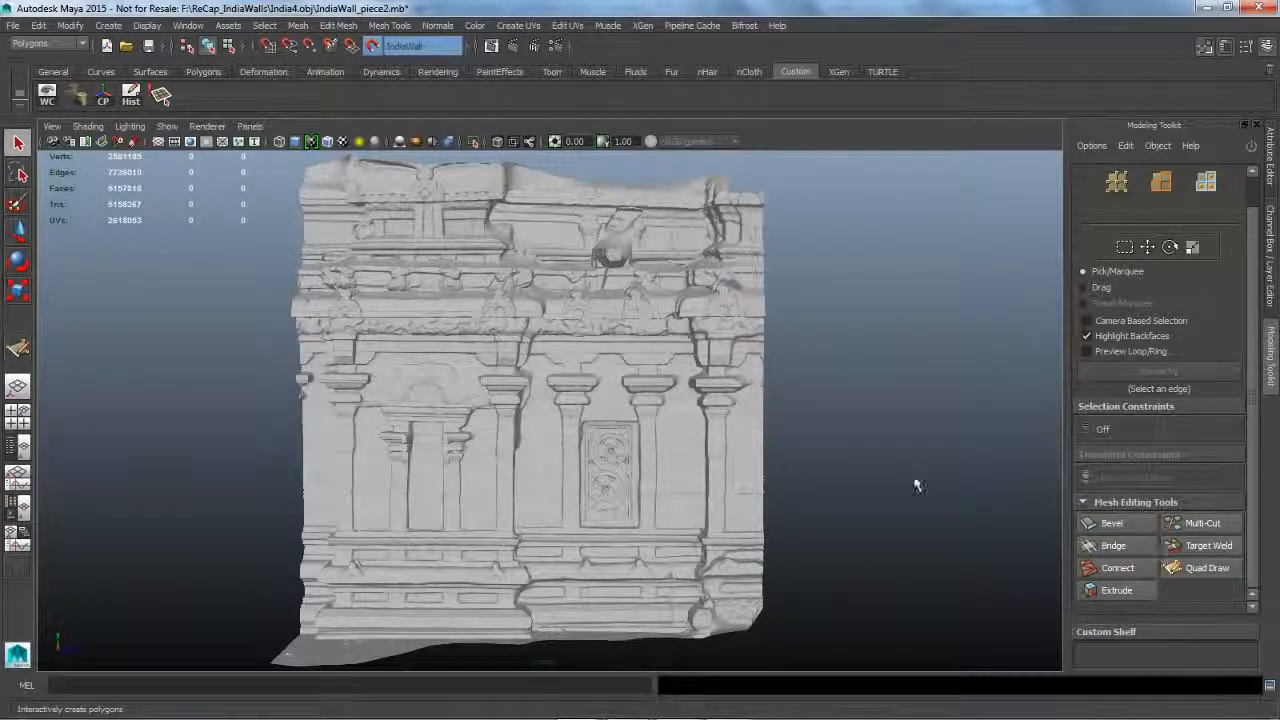
Draw a vertical strip of quads down the front of the pillar between the doorway and the carved panel.
scroll(618, 430, "up", 5)
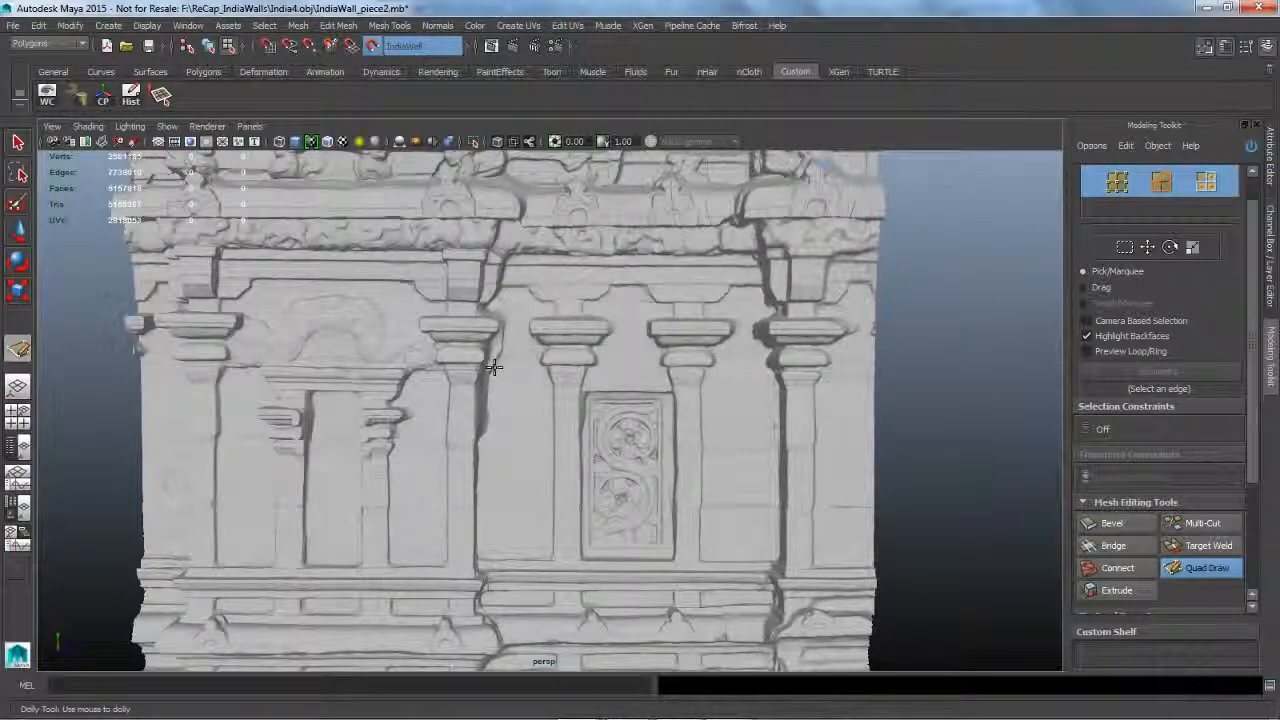
key("Tab")
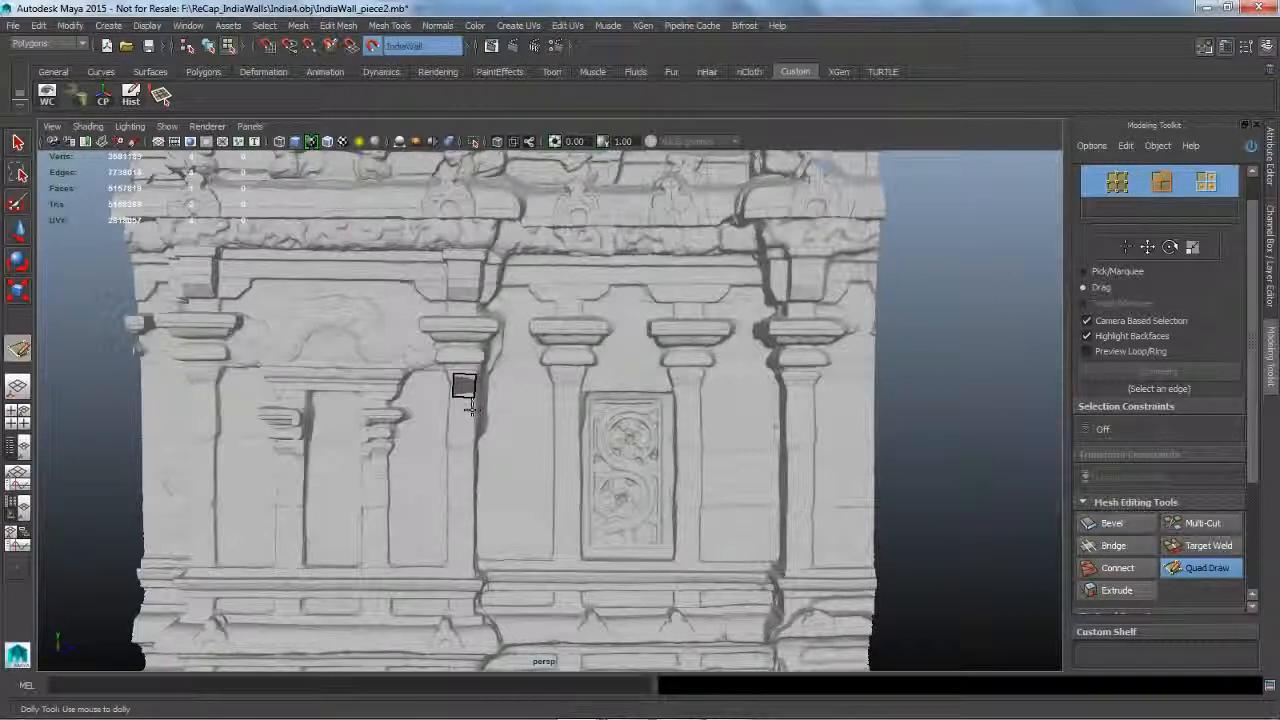
left_click_drag(471, 402, 470, 588)
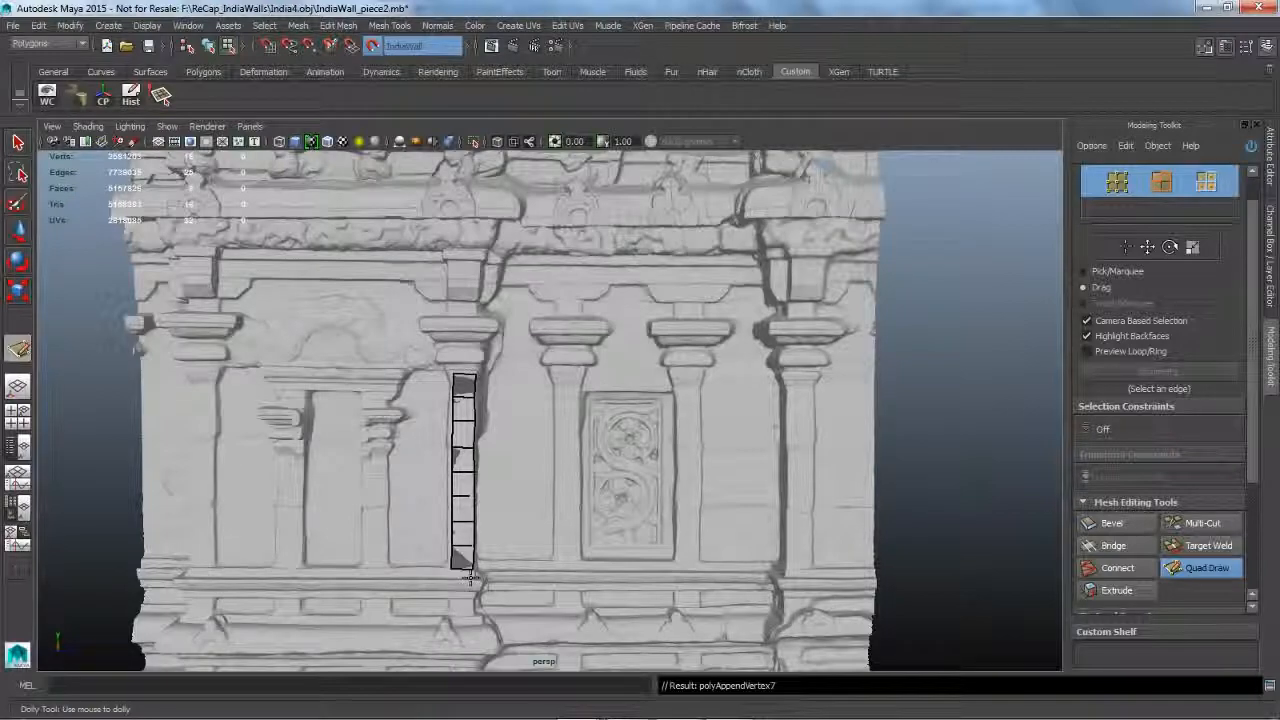
Extend the quad strip's whole border loop around the pillar's side and across the recessed wall toward the next pillar.
right_click_drag(518, 471, 616, 513, "alt")
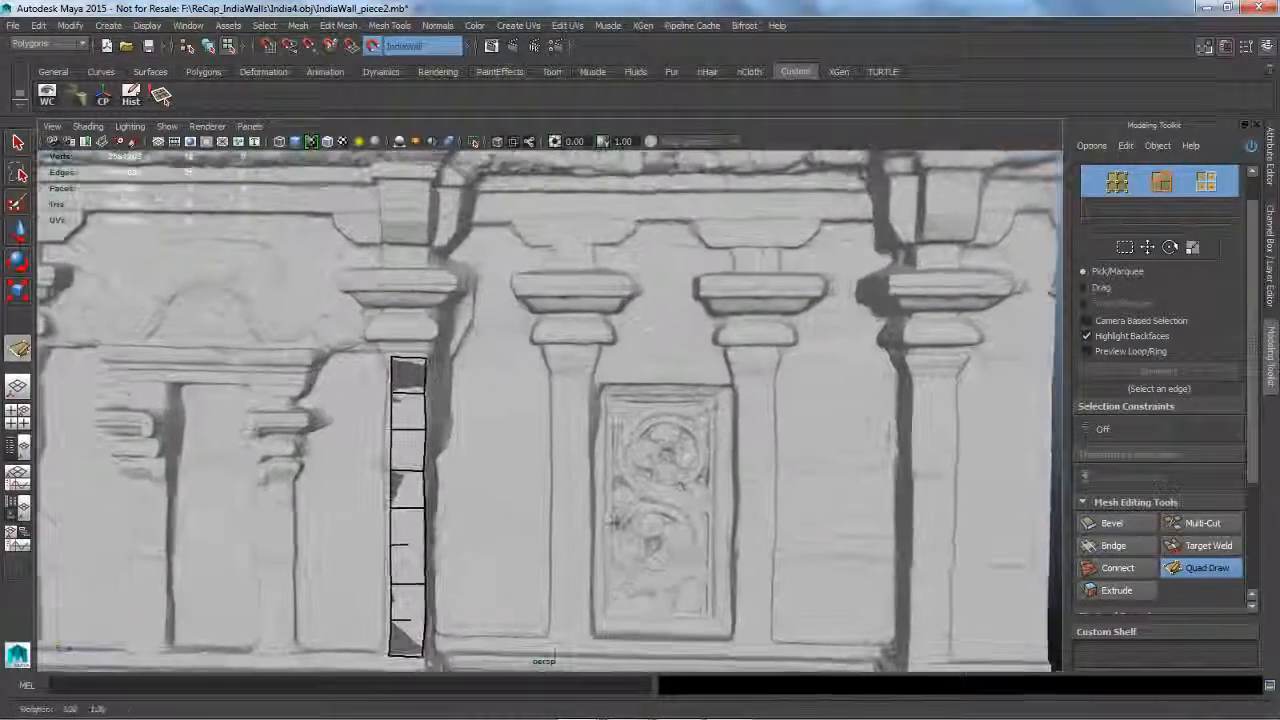
left_click_drag(616, 513, 577, 466, "alt")
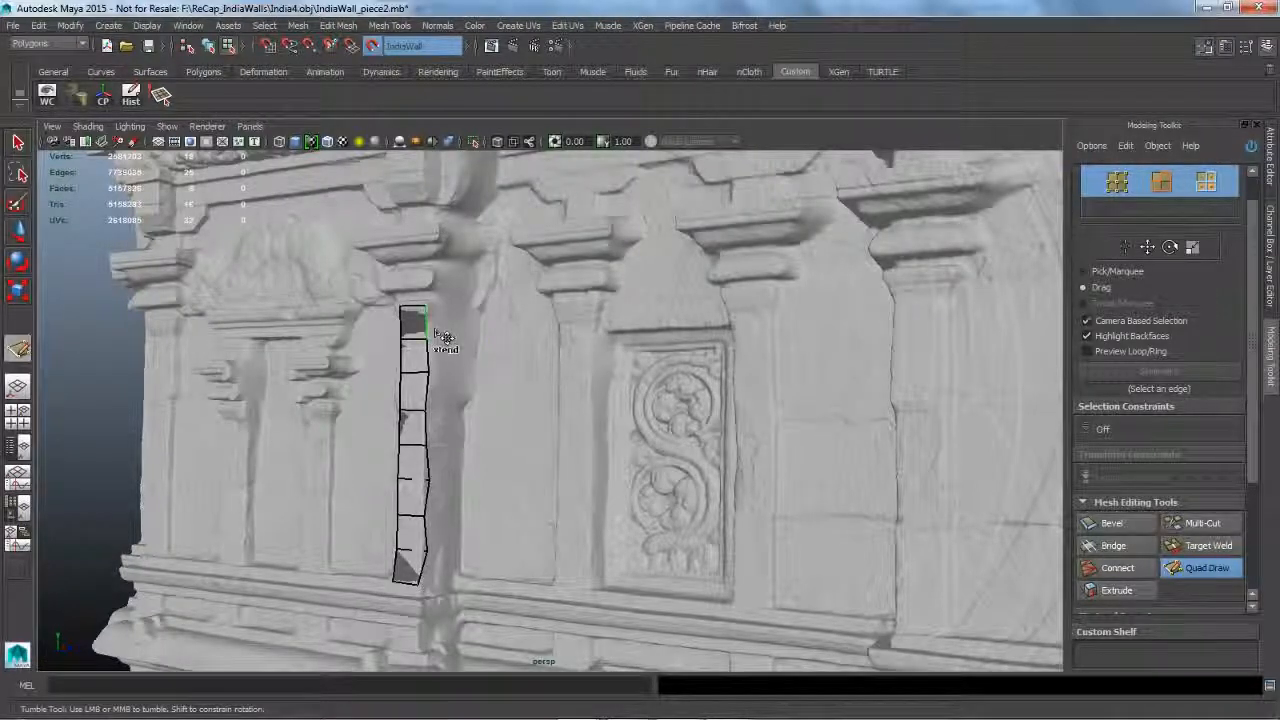
right_click_drag(437, 332, 483, 350, "ctrl+shift")
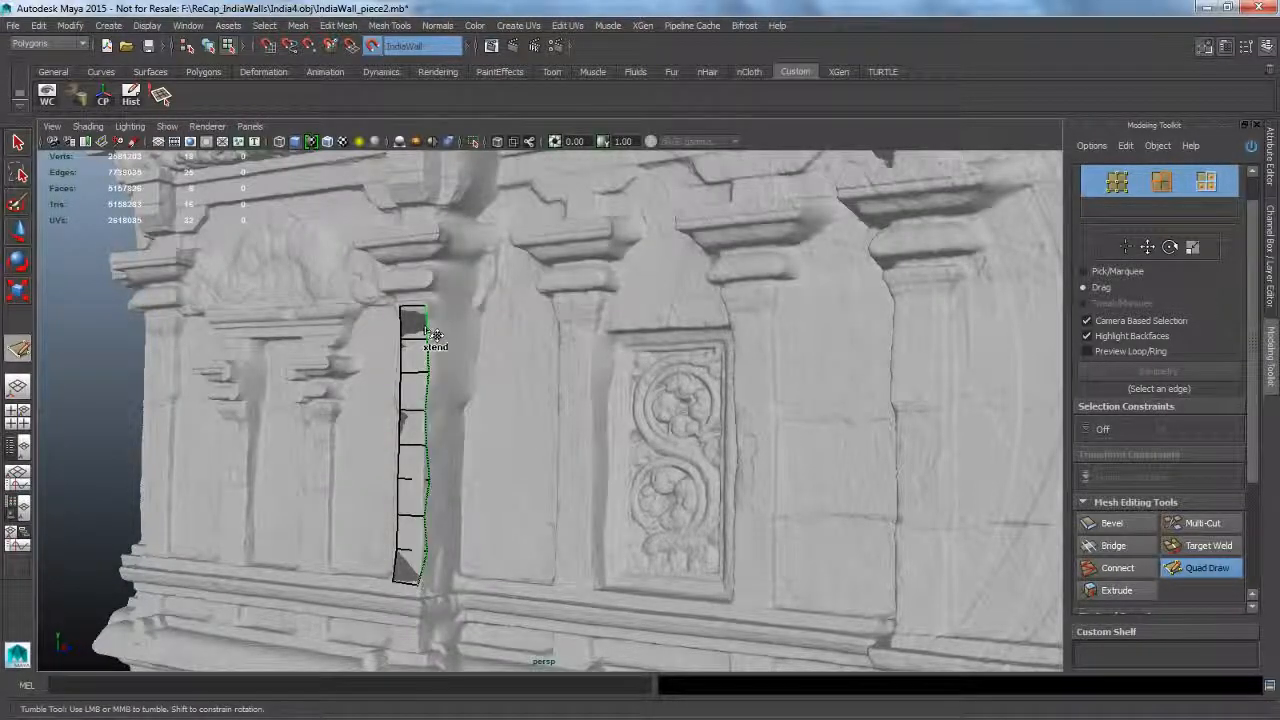
left_click_drag(437, 335, 473, 335)
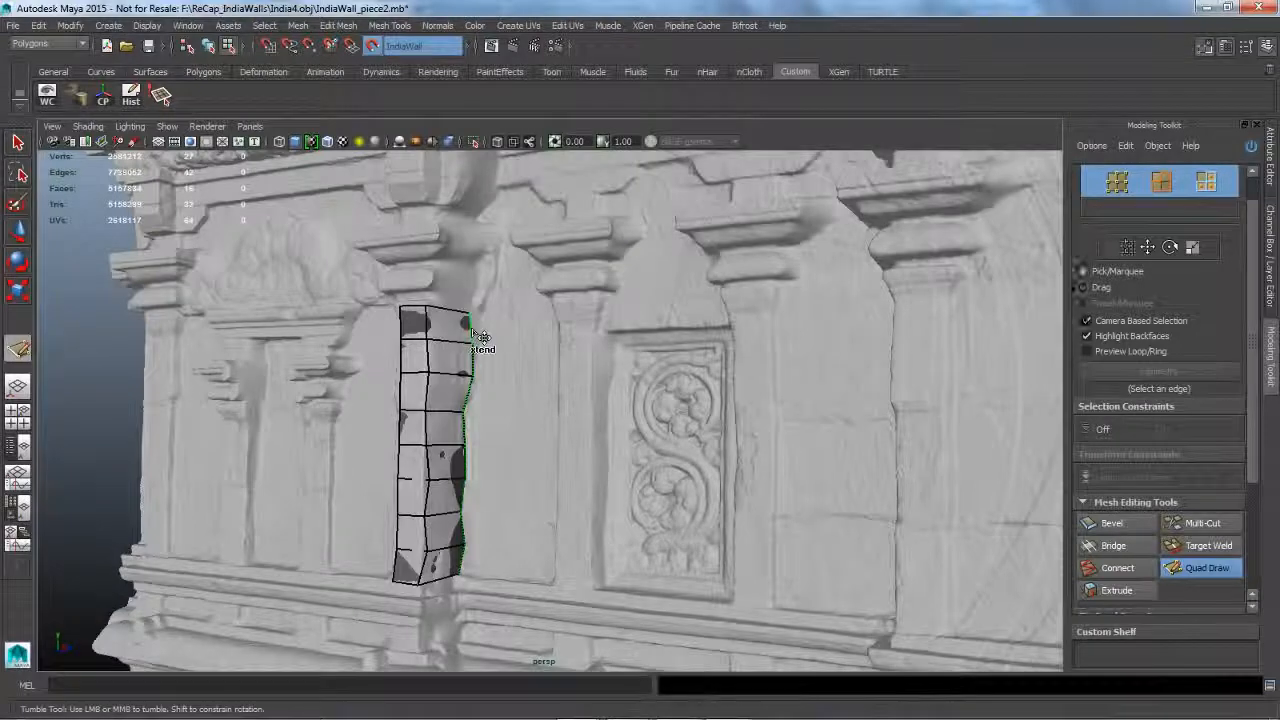
mouse_move(528, 393)
left_mouse_down("alt")
mouse_move(592, 403)
mouse_move(520, 340)
mouse_move(609, 341)
left_mouse_up("alt")
key("Tab")
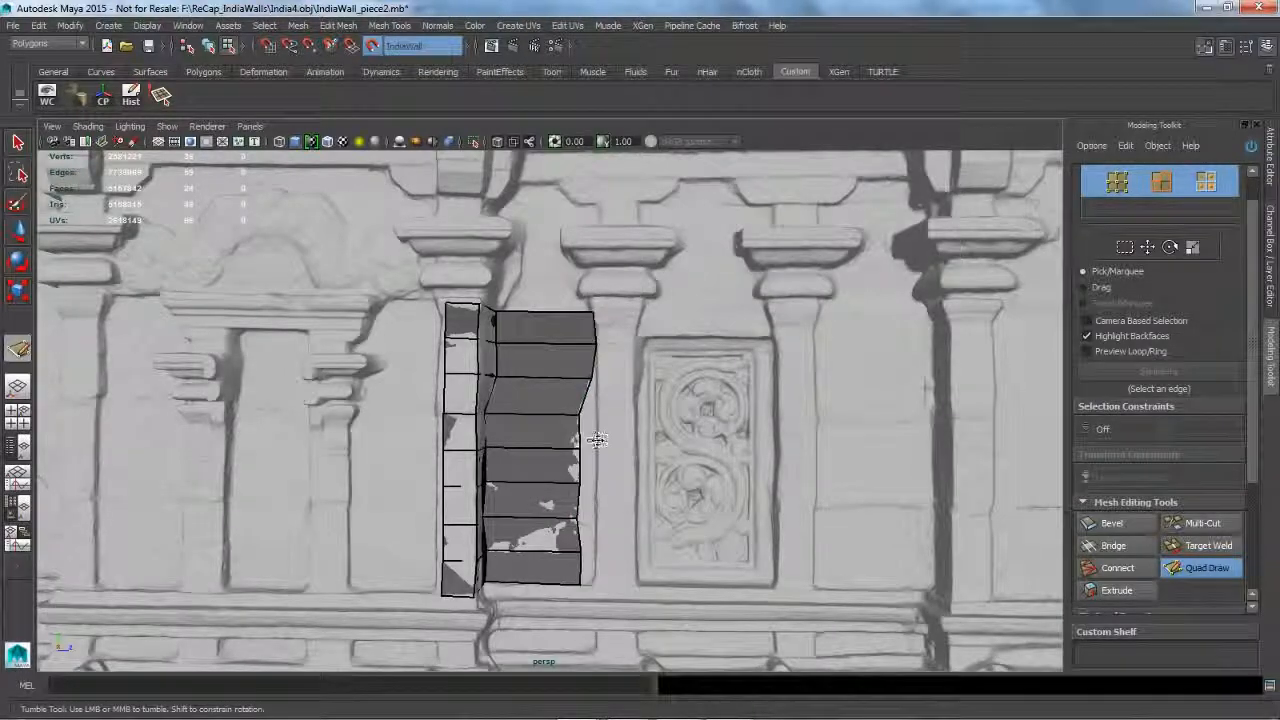
Straighten the new outer border by moving its edges against the edge of the pillar beside the carved panel.
left_click_drag(598, 441, 611, 440)
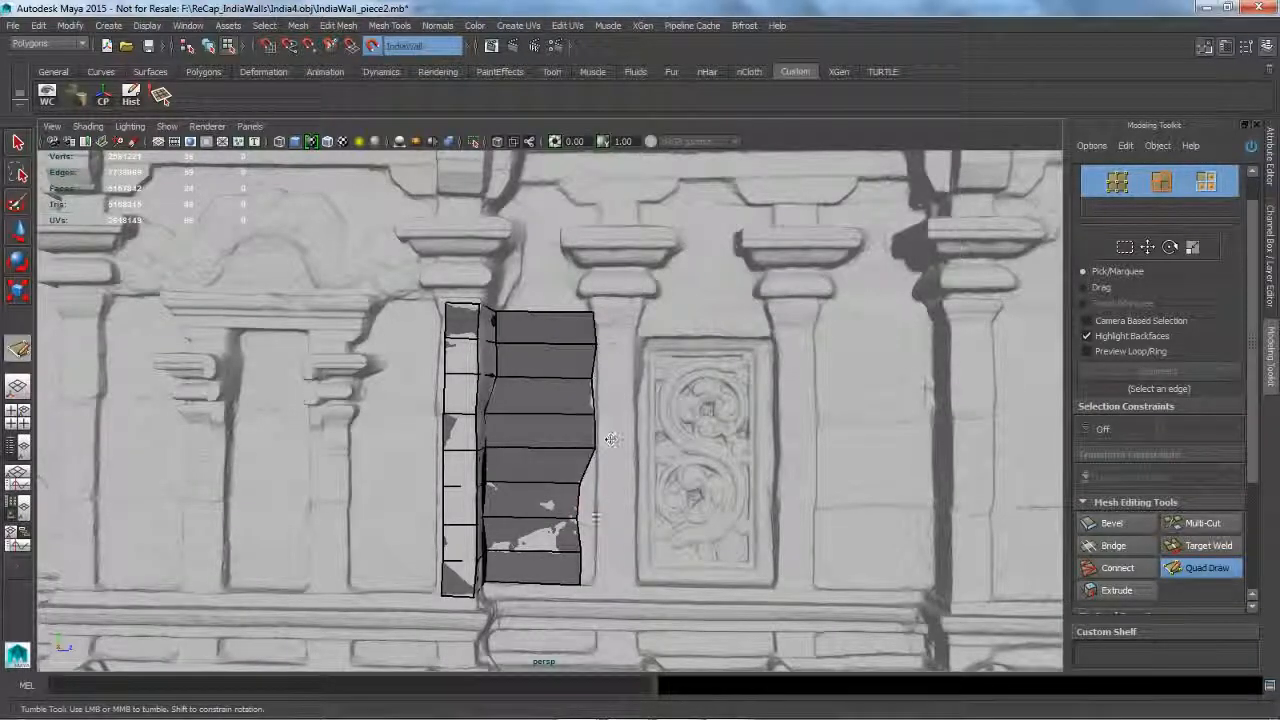
left_click_drag(597, 511, 607, 511)
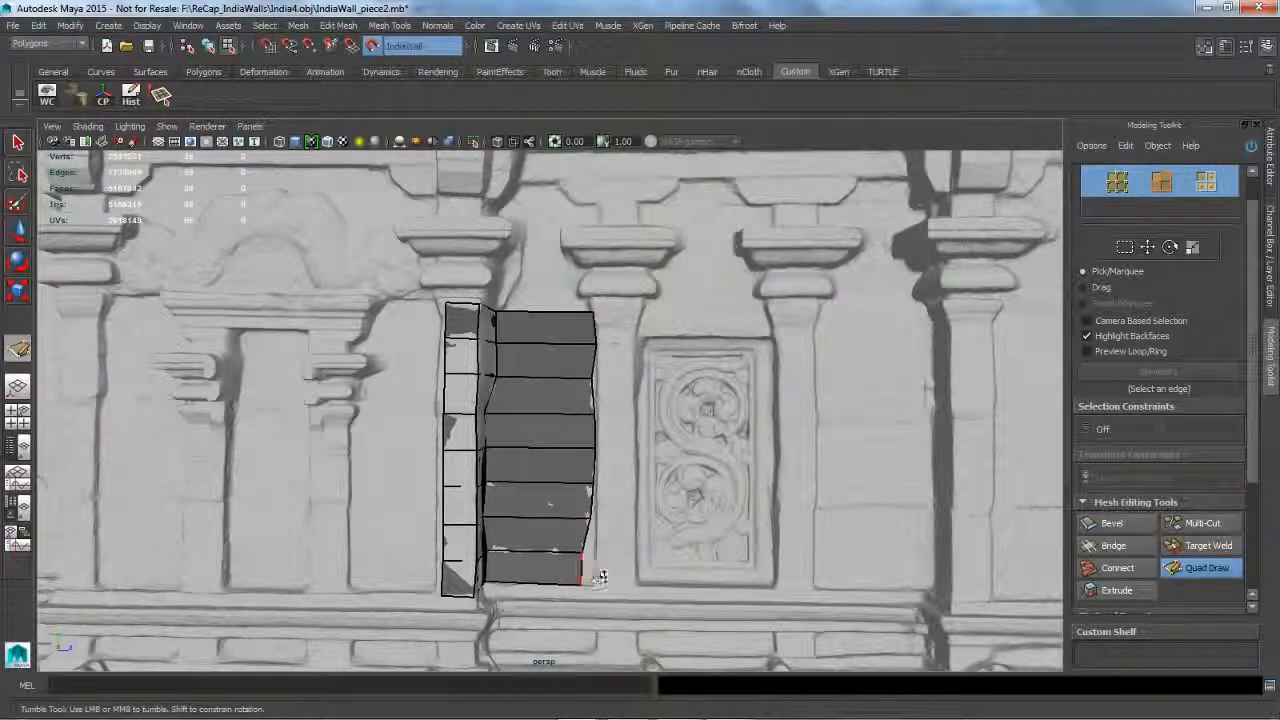
left_click_drag(600, 576, 609, 573)
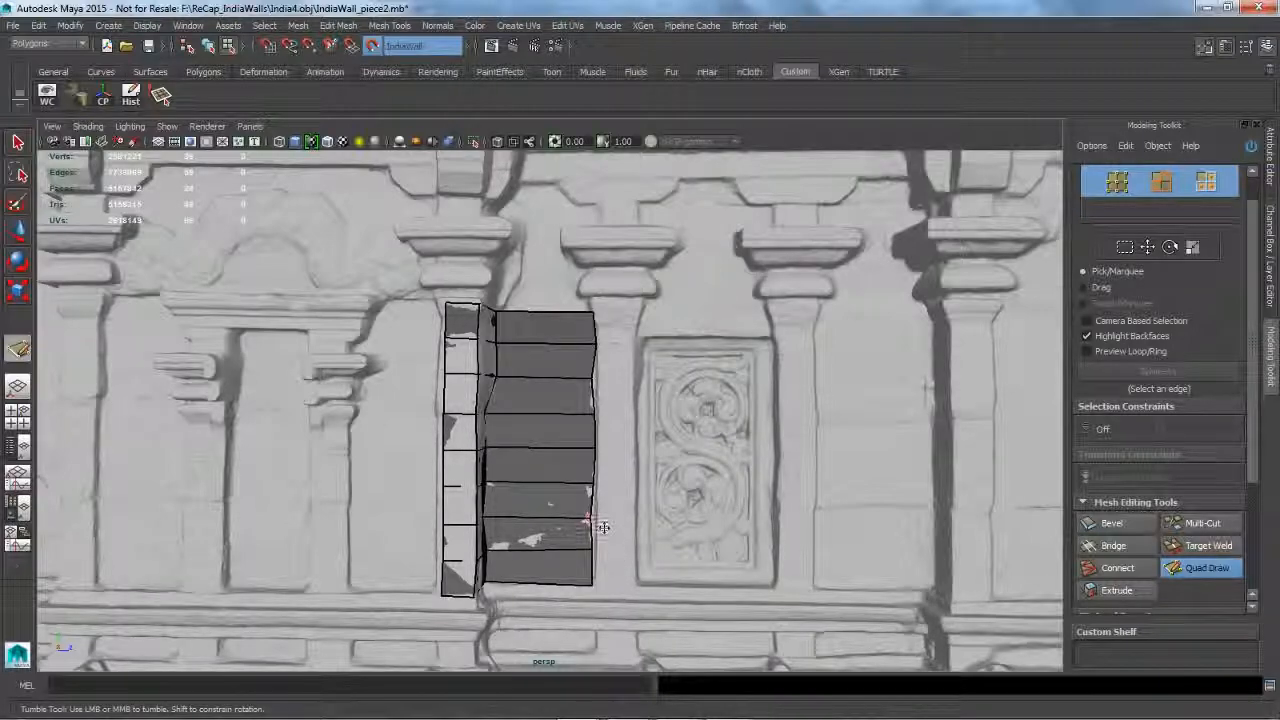
left_click_drag(597, 527, 606, 526)
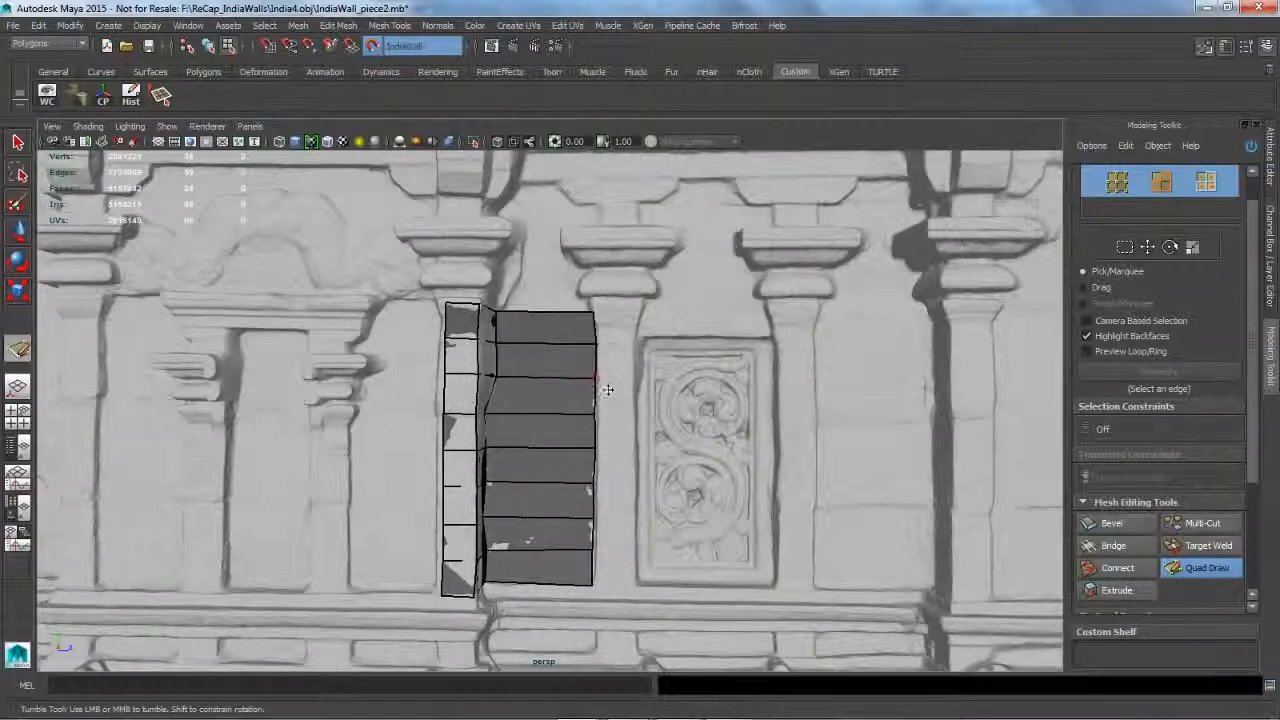
Extend the border loop around the second pillar's near side, front and far side, and across the carved panel.
left_click_drag(606, 389, 664, 391, "alt")
right_click_drag(664, 391, 687, 391, "alt")
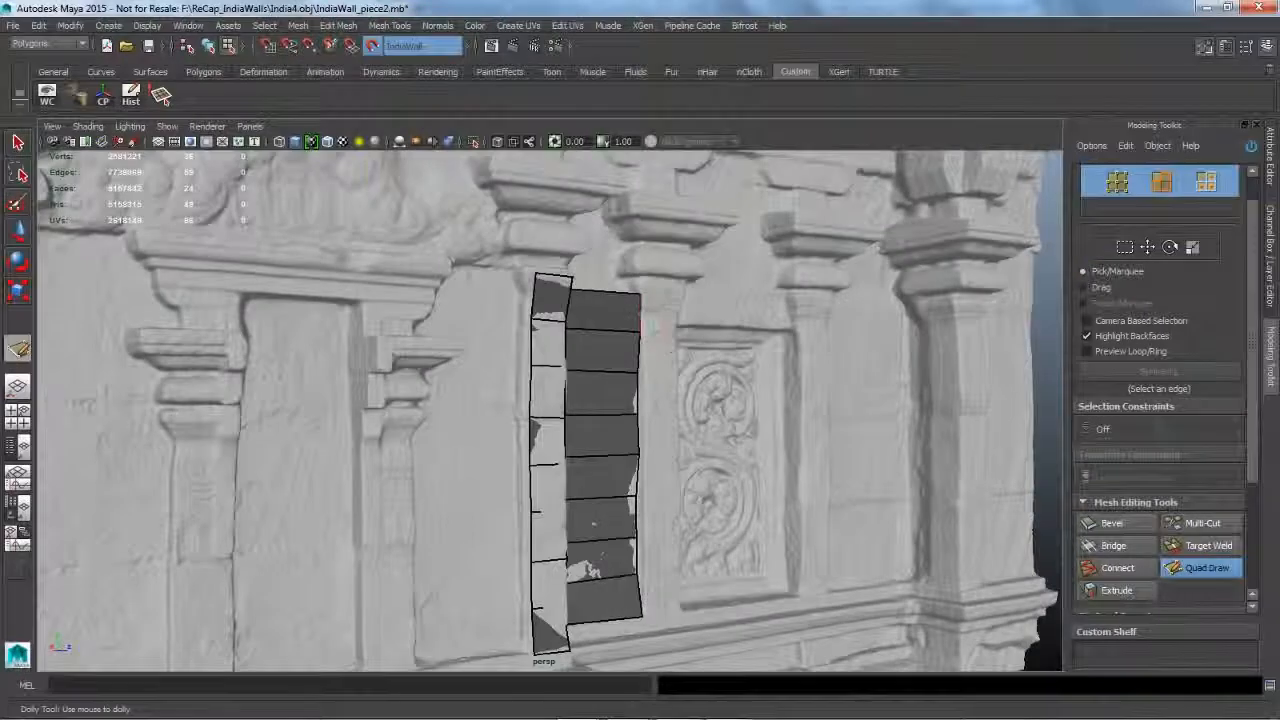
left_click_drag(652, 317, 664, 321)
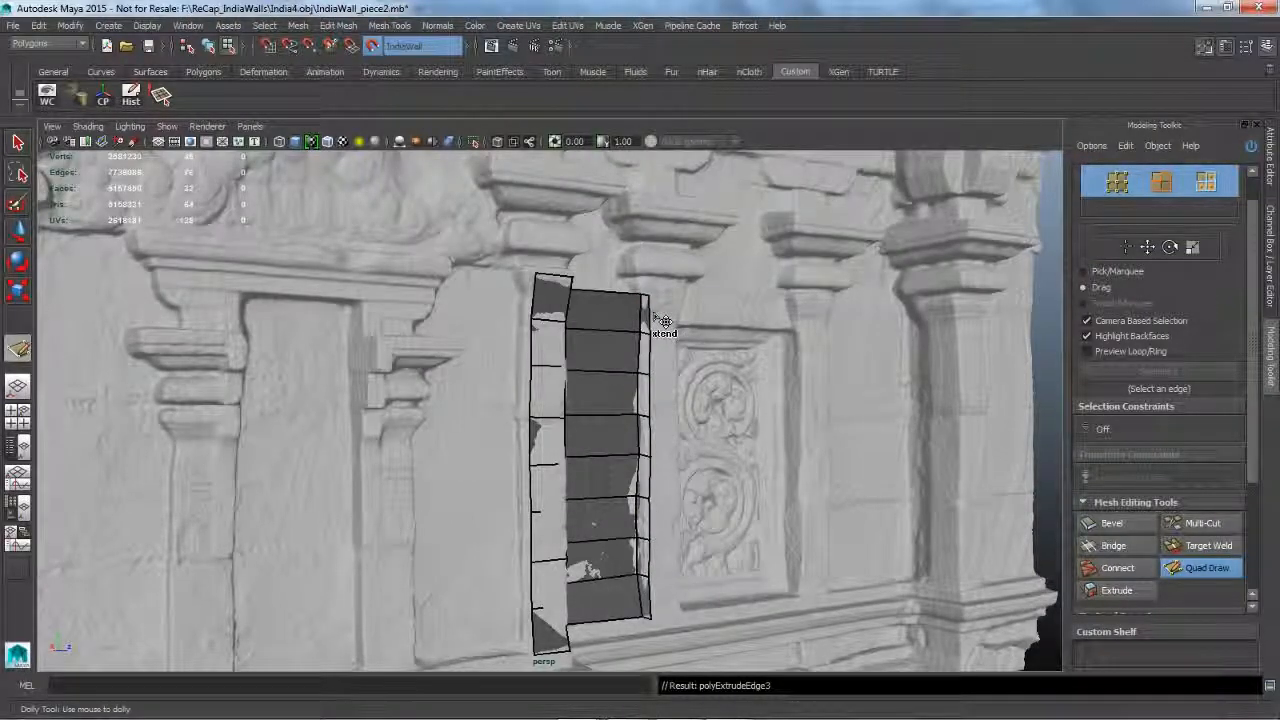
left_click_drag(689, 391, 642, 390, "alt")
middle_click_drag(628, 312, 668, 320)
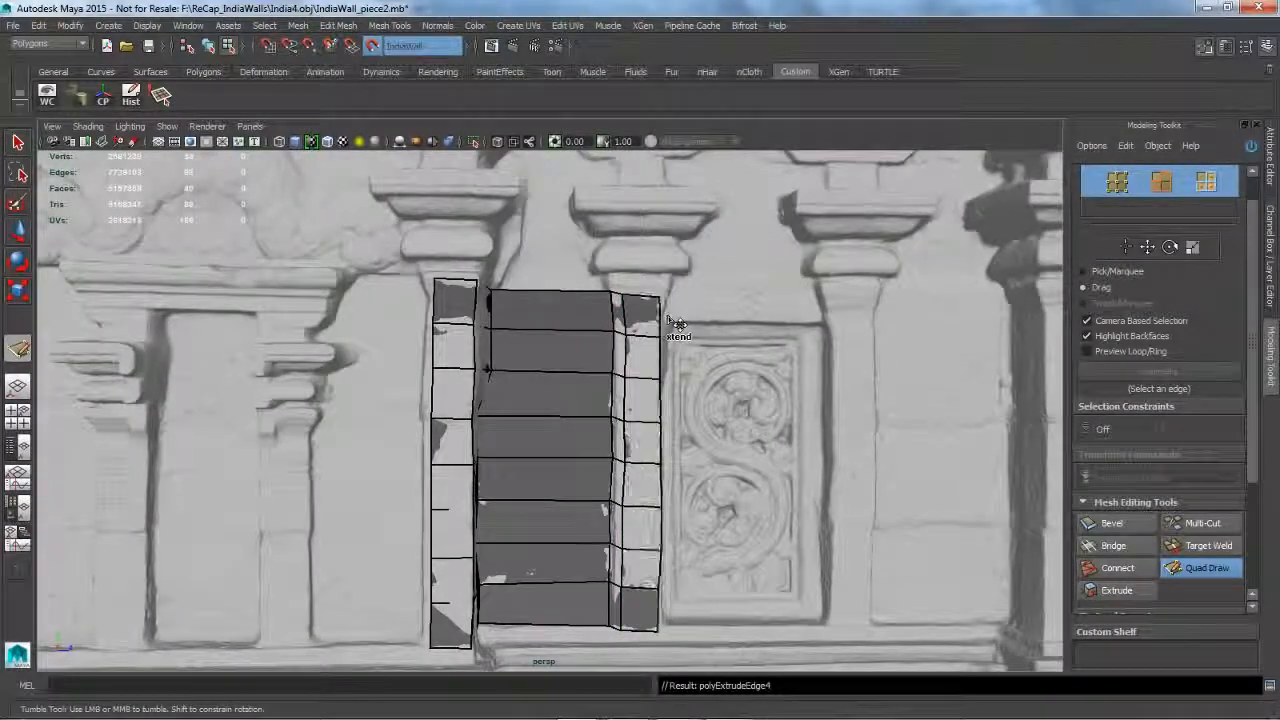
mouse_move(668, 320)
left_mouse_down("alt")
mouse_move(650, 390)
mouse_move(610, 320)
mouse_move(629, 314)
left_mouse_up("alt")
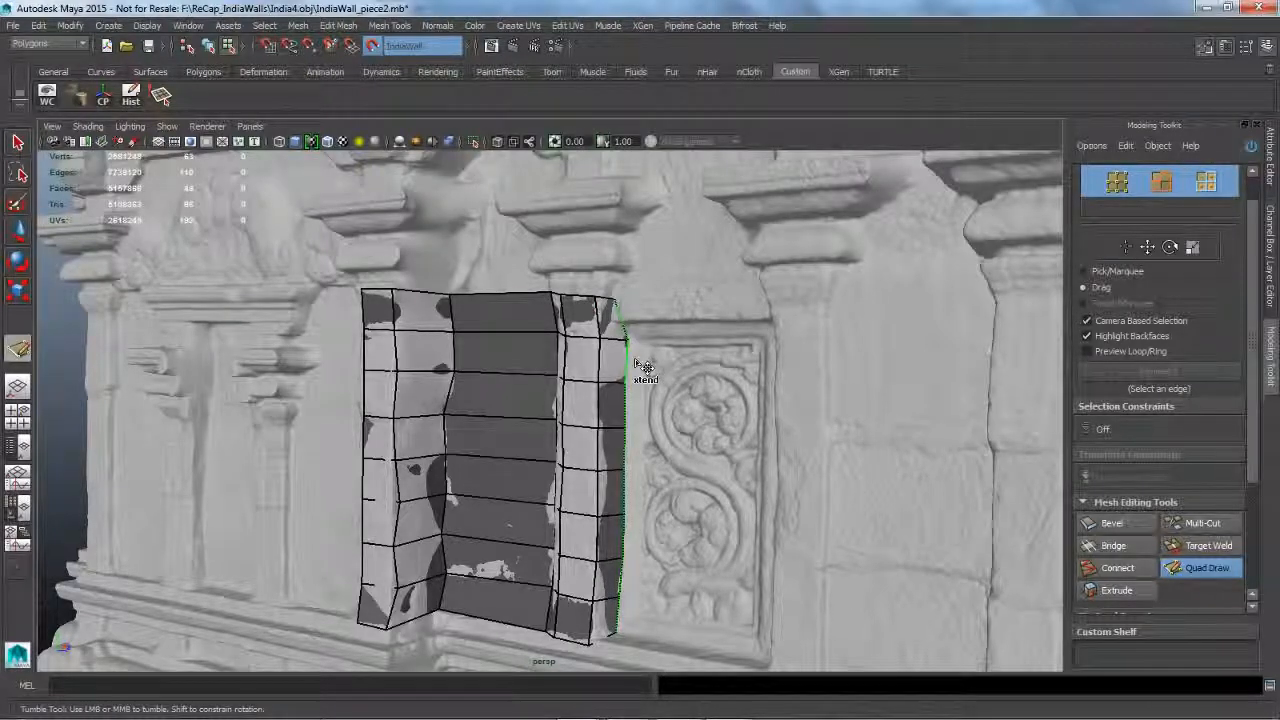
left_click_drag(643, 363, 791, 374)
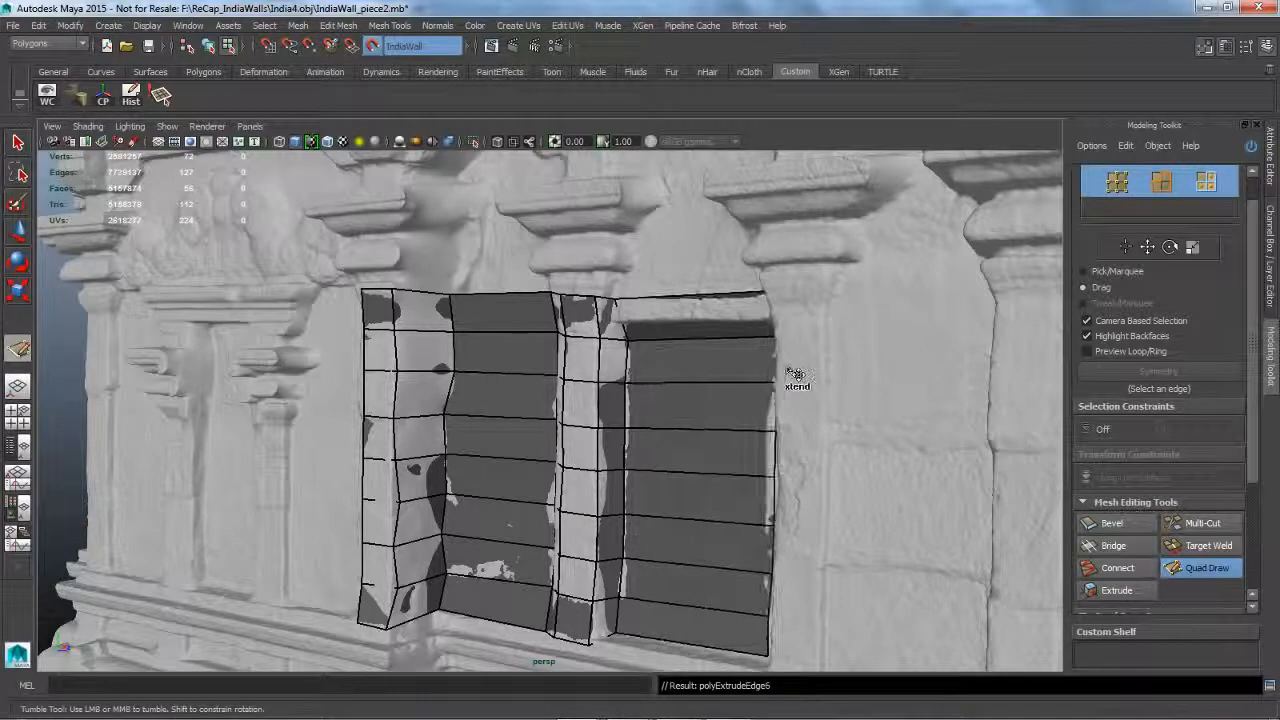
Undo a premature extension past the carved panel and move the border edges up against the third pillar.
left_click_drag(712, 428, 795, 425, "alt")
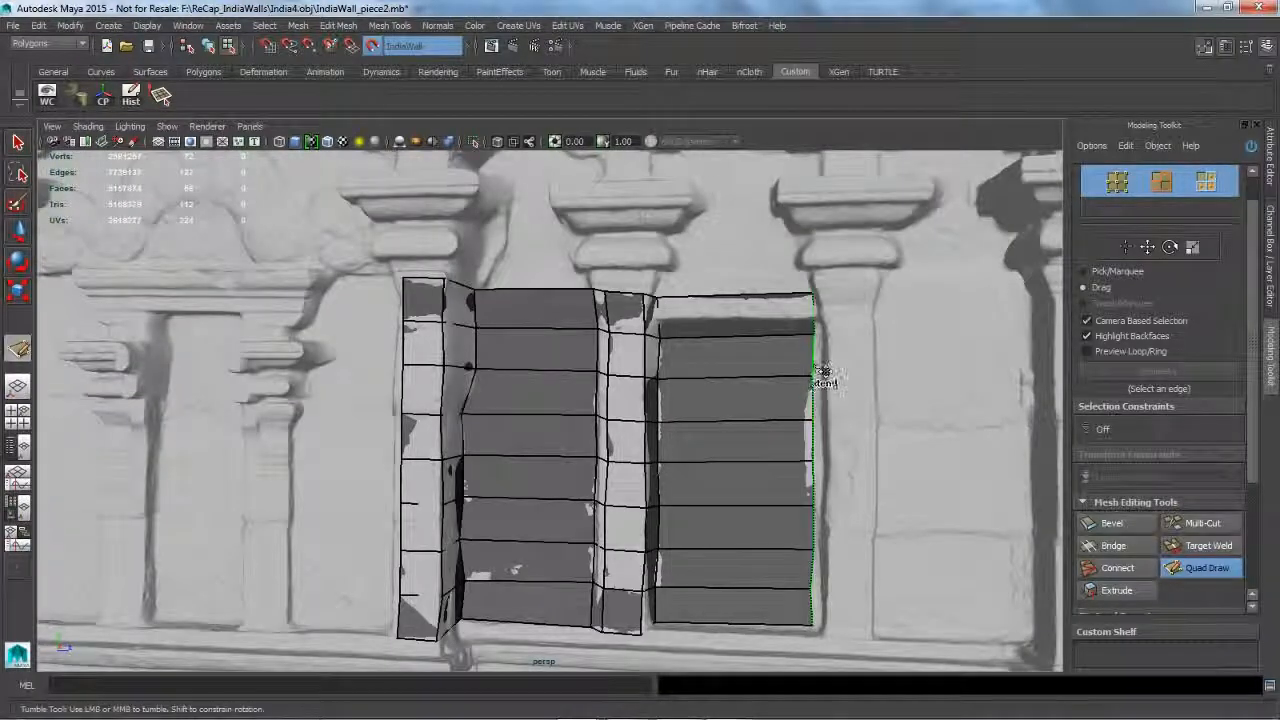
middle_click_drag(816, 370, 836, 371)
key("ctrl+z")
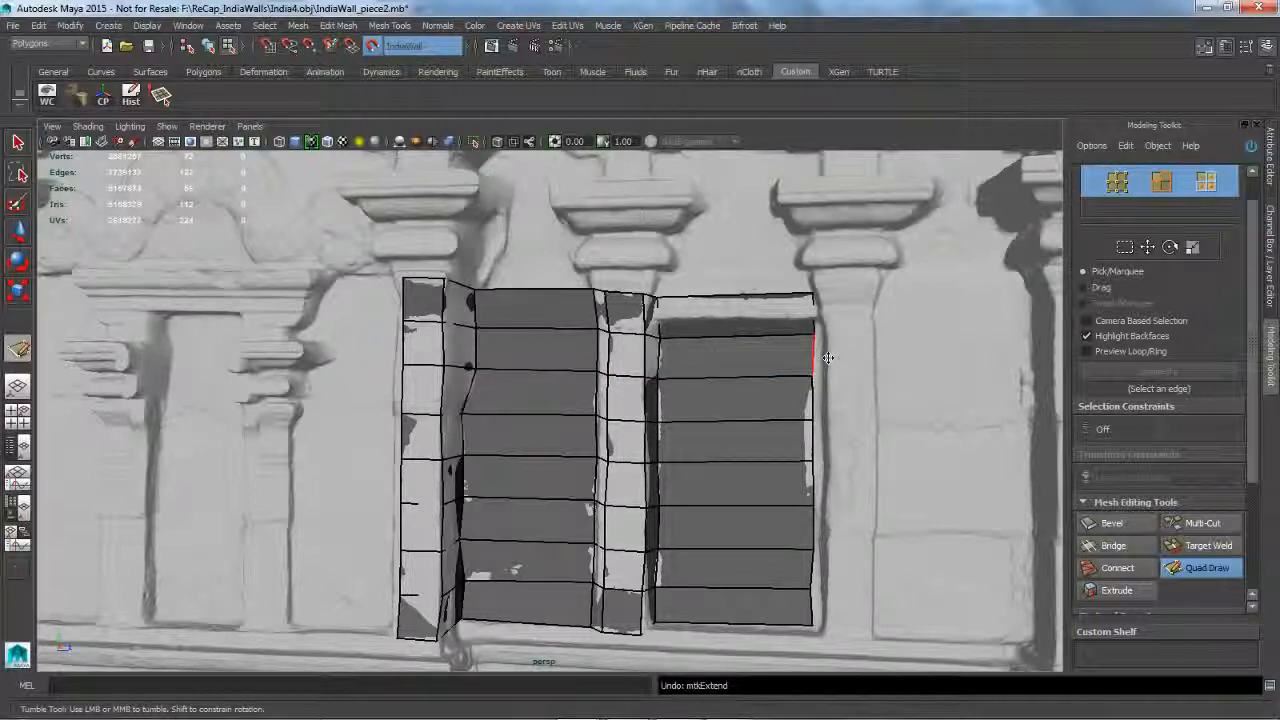
left_click_drag(828, 358, 830, 357)
left_click_drag(824, 438, 831, 440)
left_click_drag(823, 531, 830, 532)
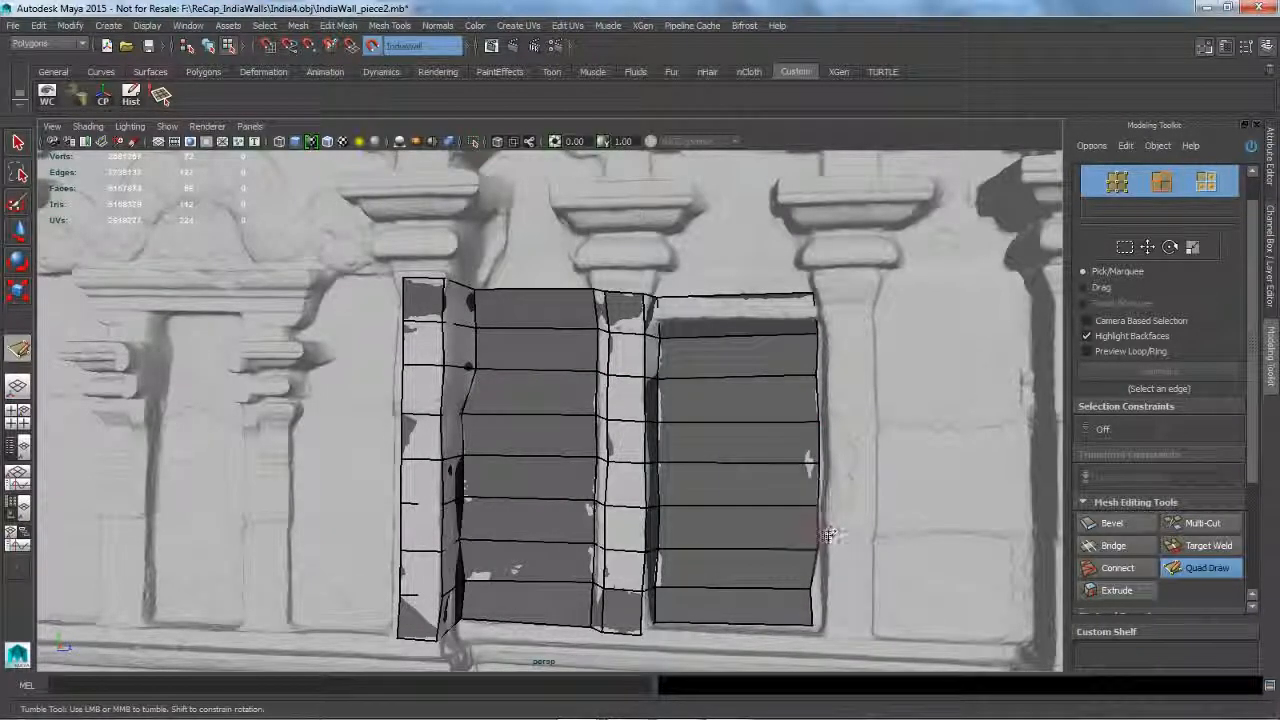
left_click_drag(821, 608, 849, 590)
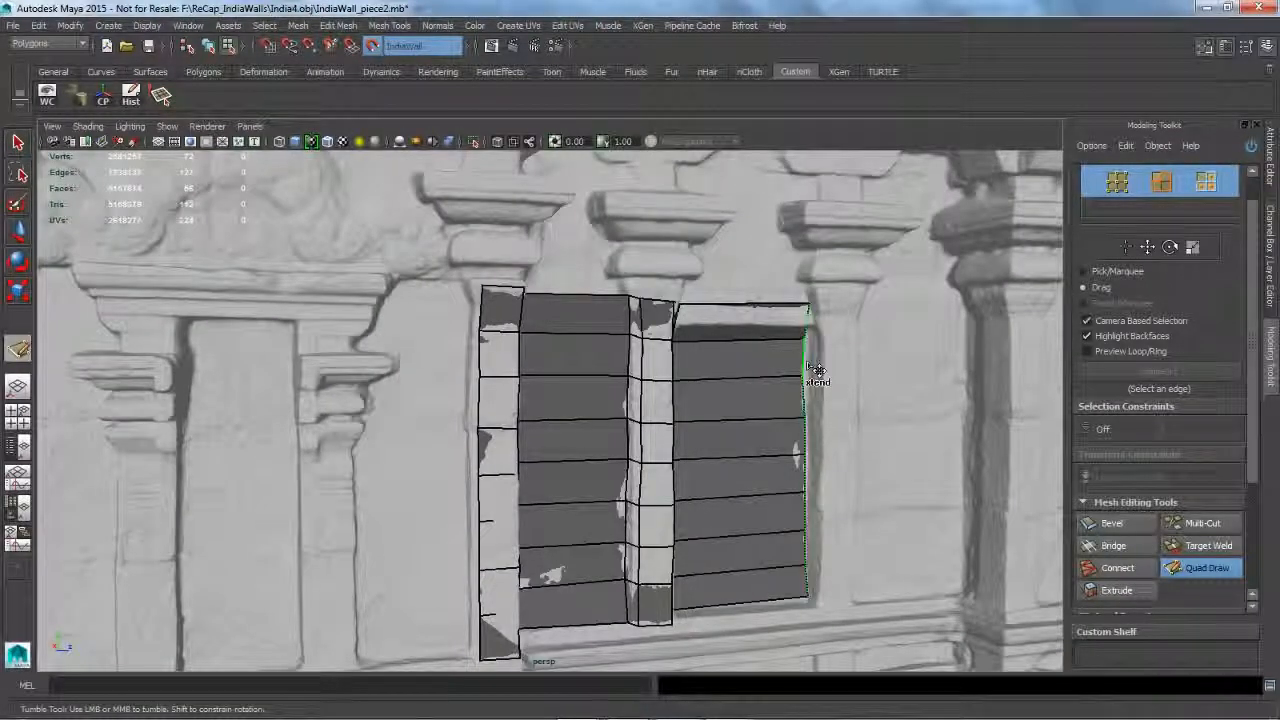
Extend the border loop around the third pillar, covering its near side, front and far side.
left_click_drag(814, 364, 846, 303)
key("Caps_Lock")
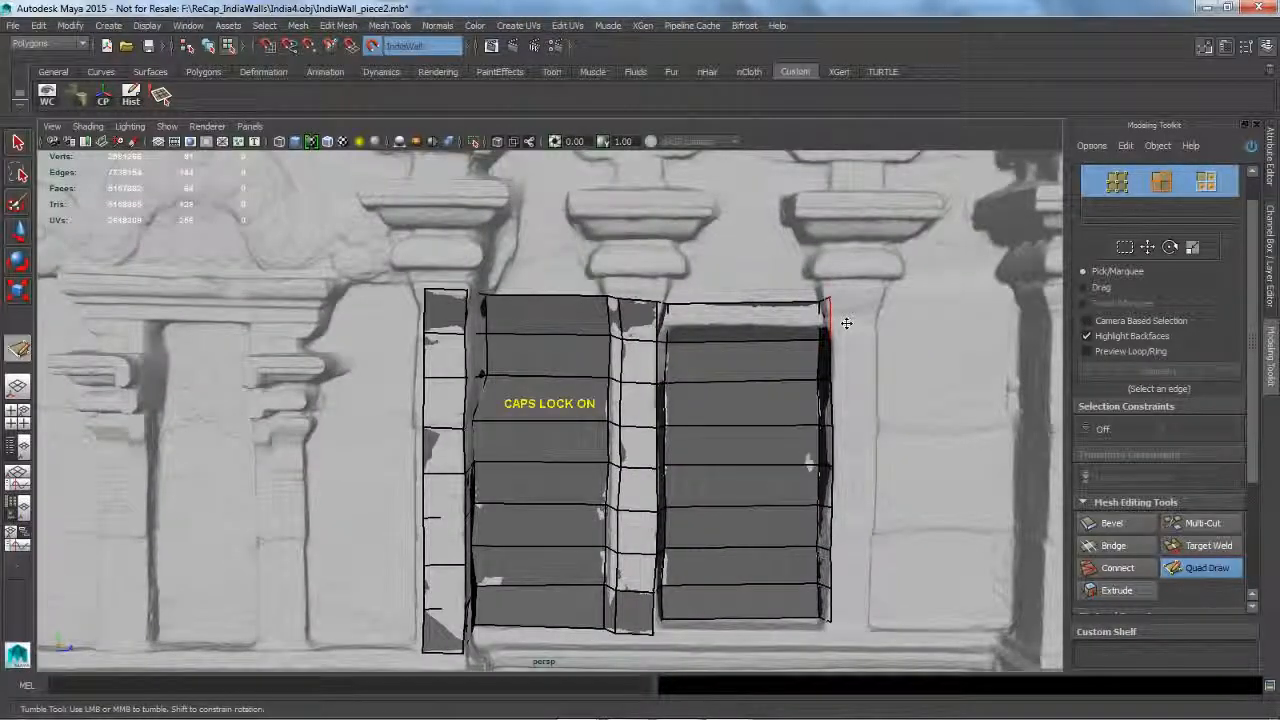
left_click_drag(846, 323, 806, 424)
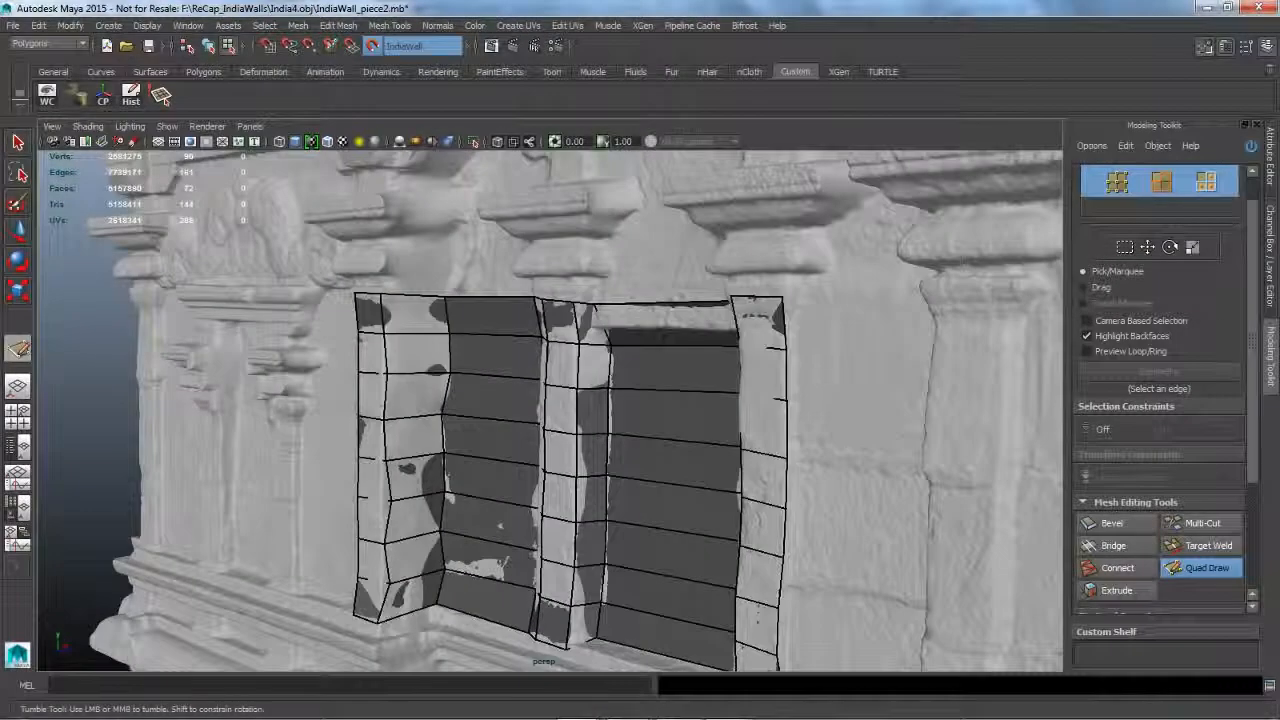
middle_click_drag(794, 326, 812, 330)
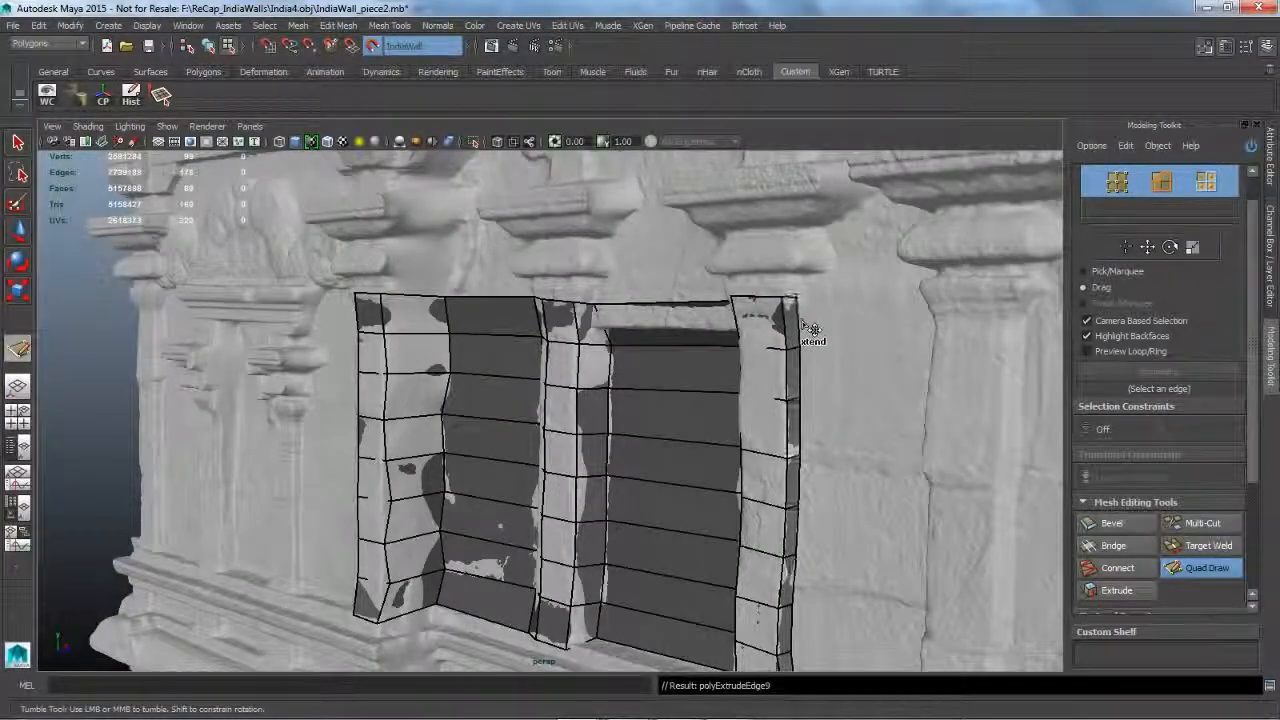
mouse_move(809, 334)
left_mouse_down("alt")
mouse_move(823, 383)
mouse_move(794, 394)
left_mouse_up("alt")
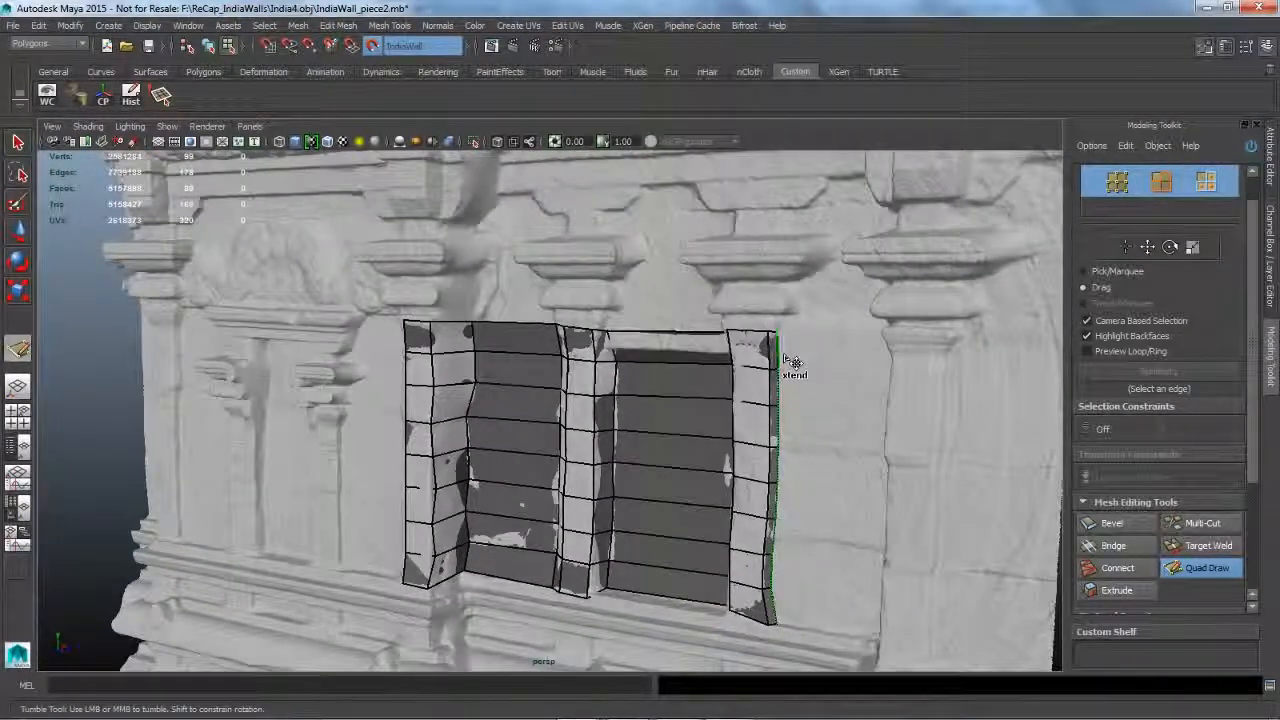
Extend the border loop from the third pillar across the flat wall up to the fourth pillar, undoing and repeating the first attempt.
middle_click_drag(791, 363, 900, 372)
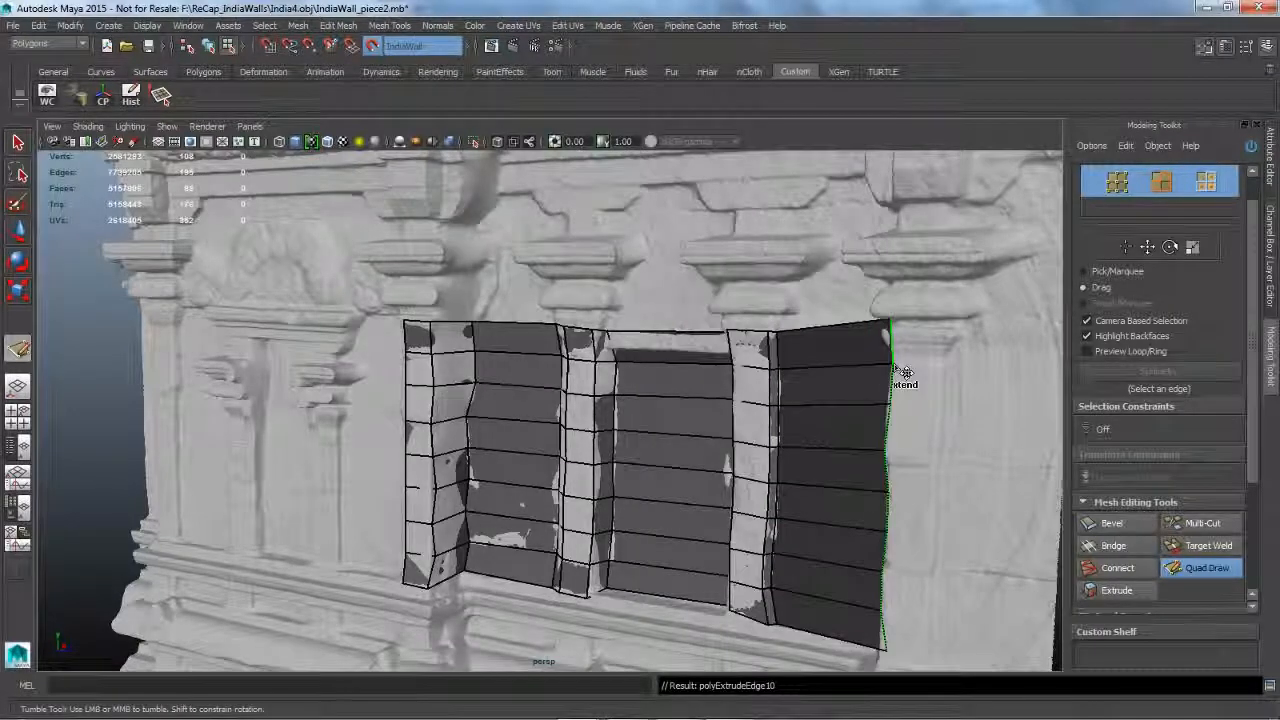
key("ctrl+z")
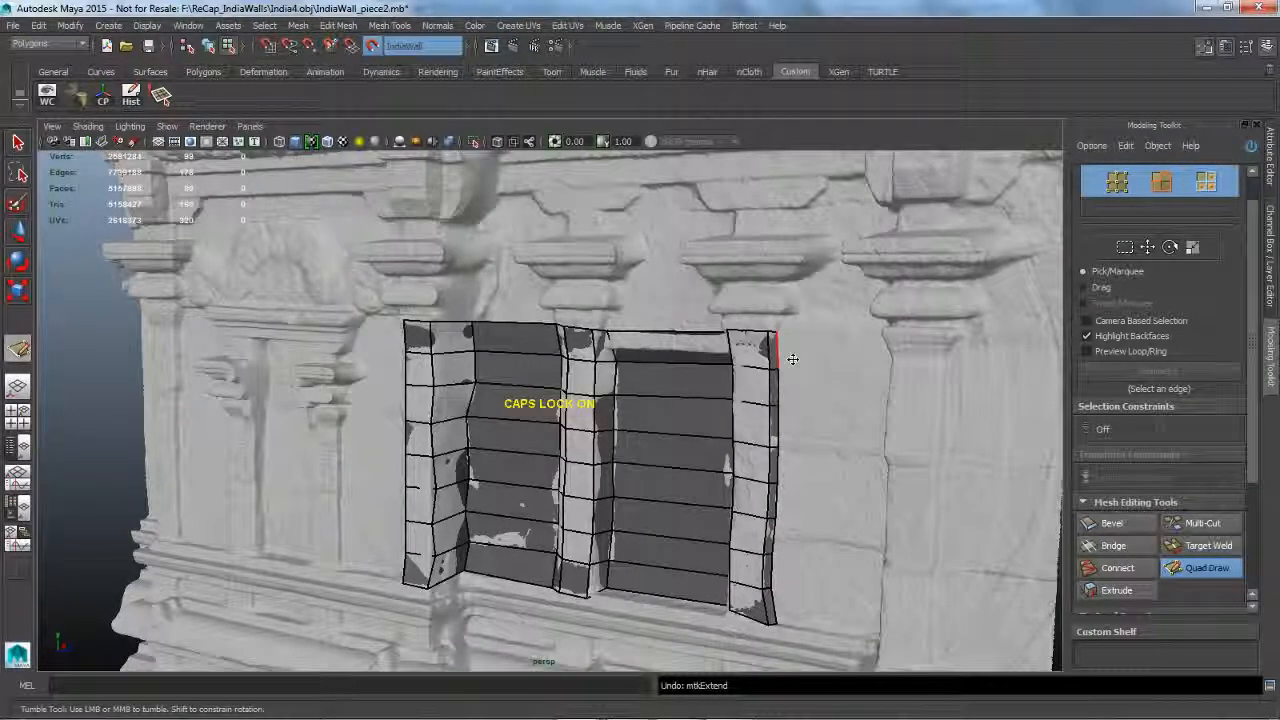
middle_click_drag(795, 359, 902, 372)
left_click_drag(902, 372, 815, 430, "alt")
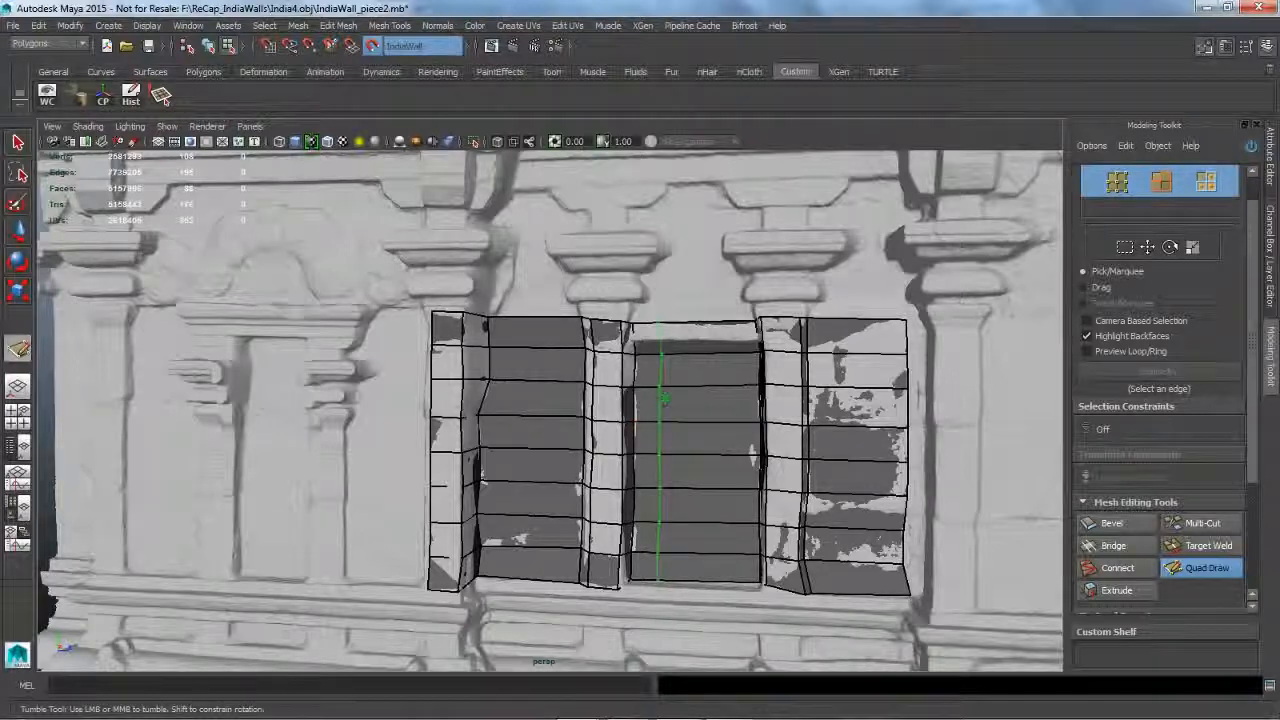
Insert three vertical edge loops in the carved panel: one near each side and one down the middle.
left_click(652, 390, "ctrl")
left_click(744, 388, "ctrl")
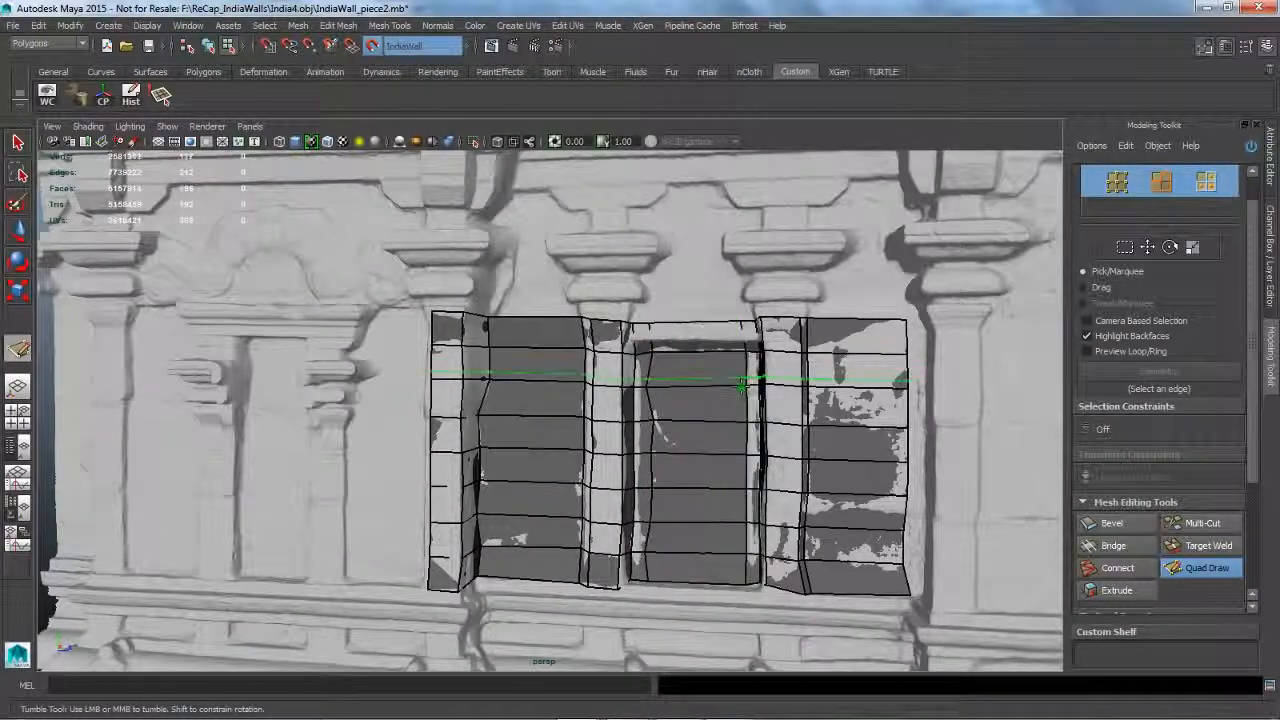
left_click(702, 386, "ctrl")
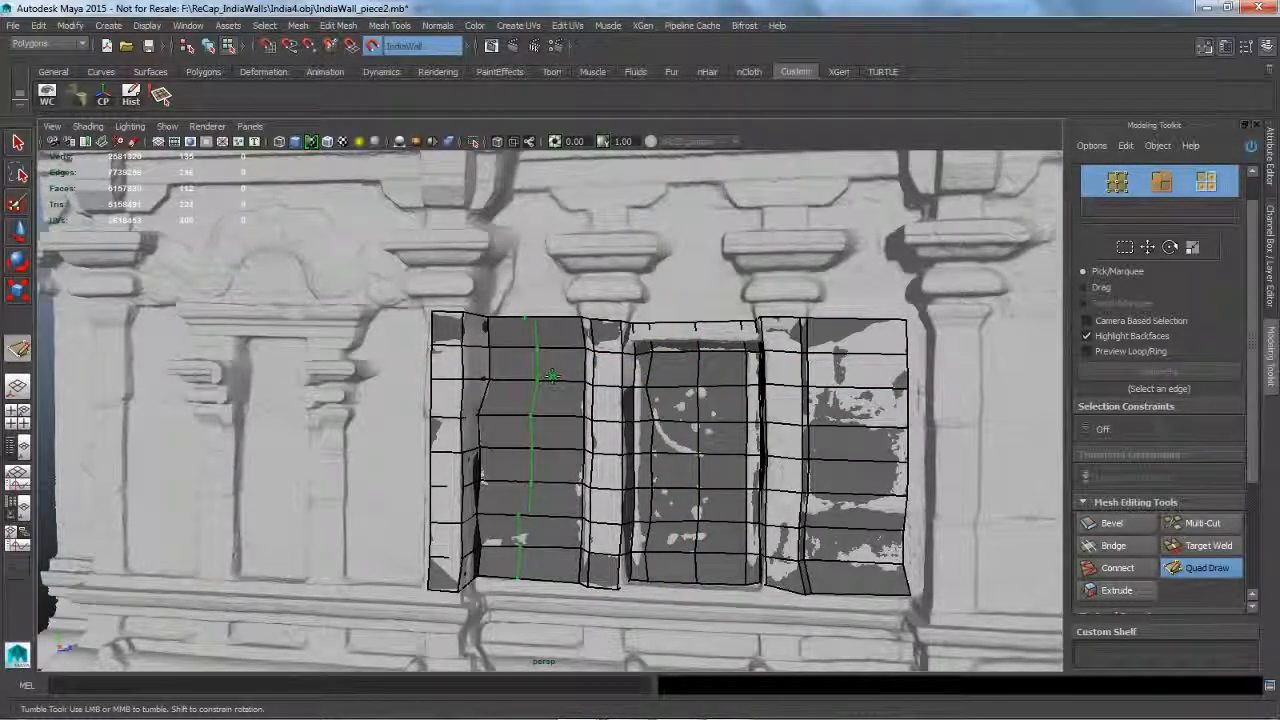
Insert horizontal edge loops across the whole mesh, subdividing the existing rows from the upper to the lower border.
left_click(583, 367, "ctrl")
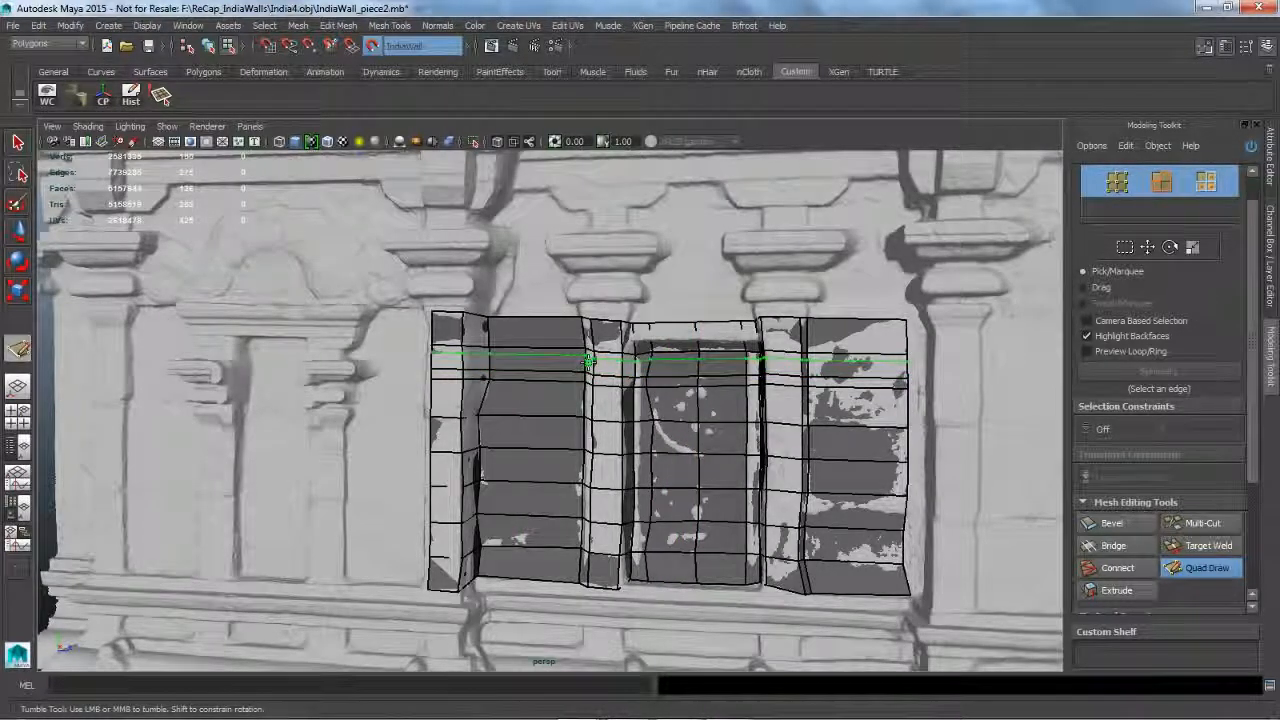
left_click(589, 362, "ctrl")
left_click(589, 403, "ctrl")
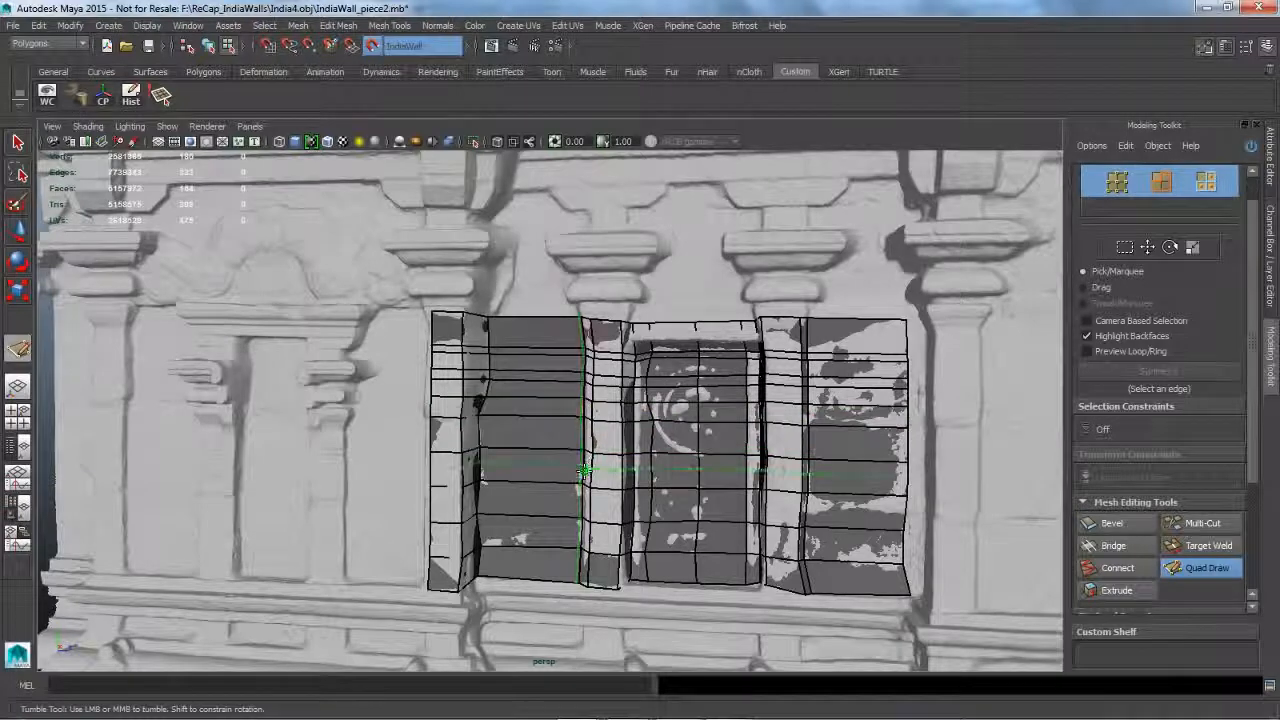
left_click(588, 465, "ctrl")
left_click(591, 511, "ctrl")
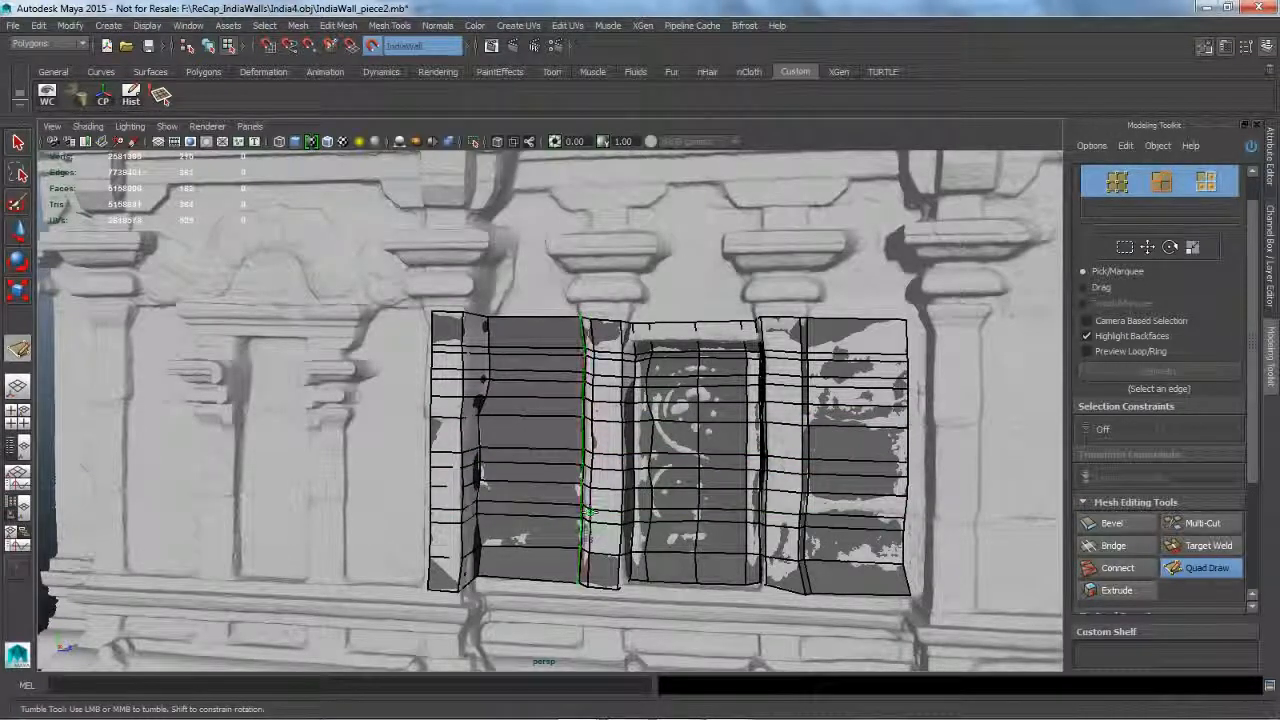
left_click(588, 540, "ctrl")
left_click(820, 572, "ctrl")
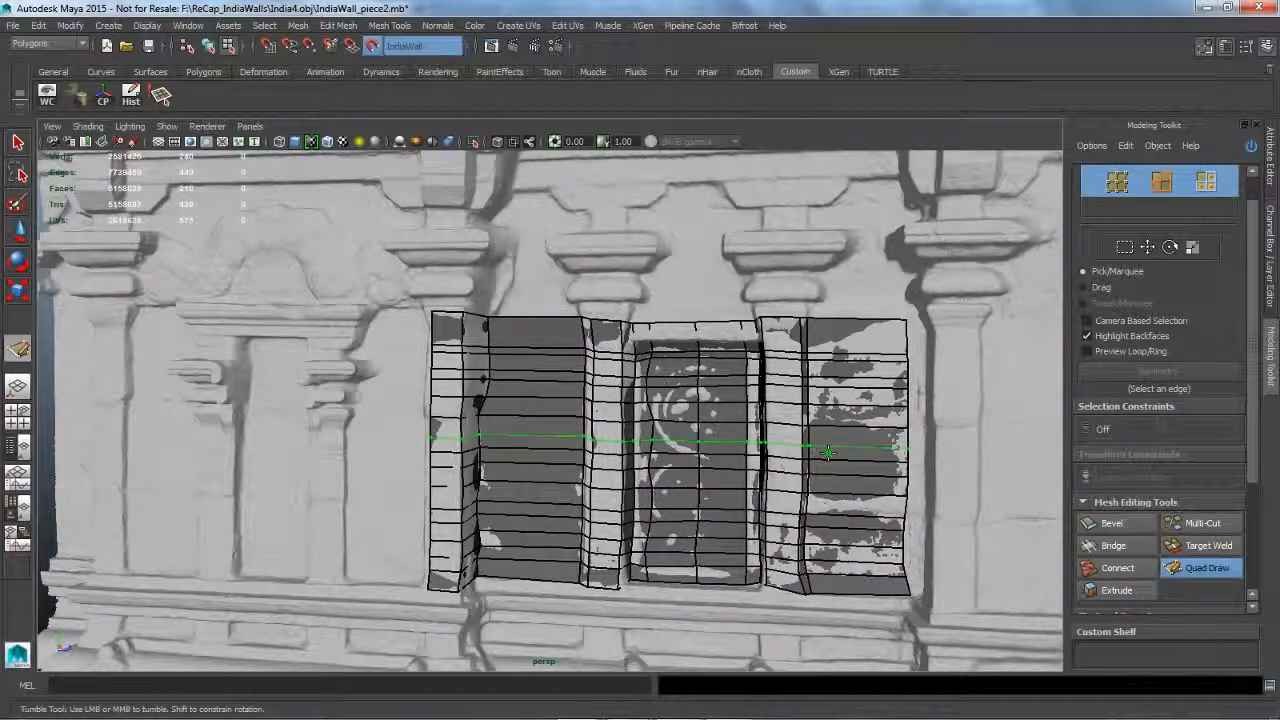
left_click(828, 450, "ctrl")
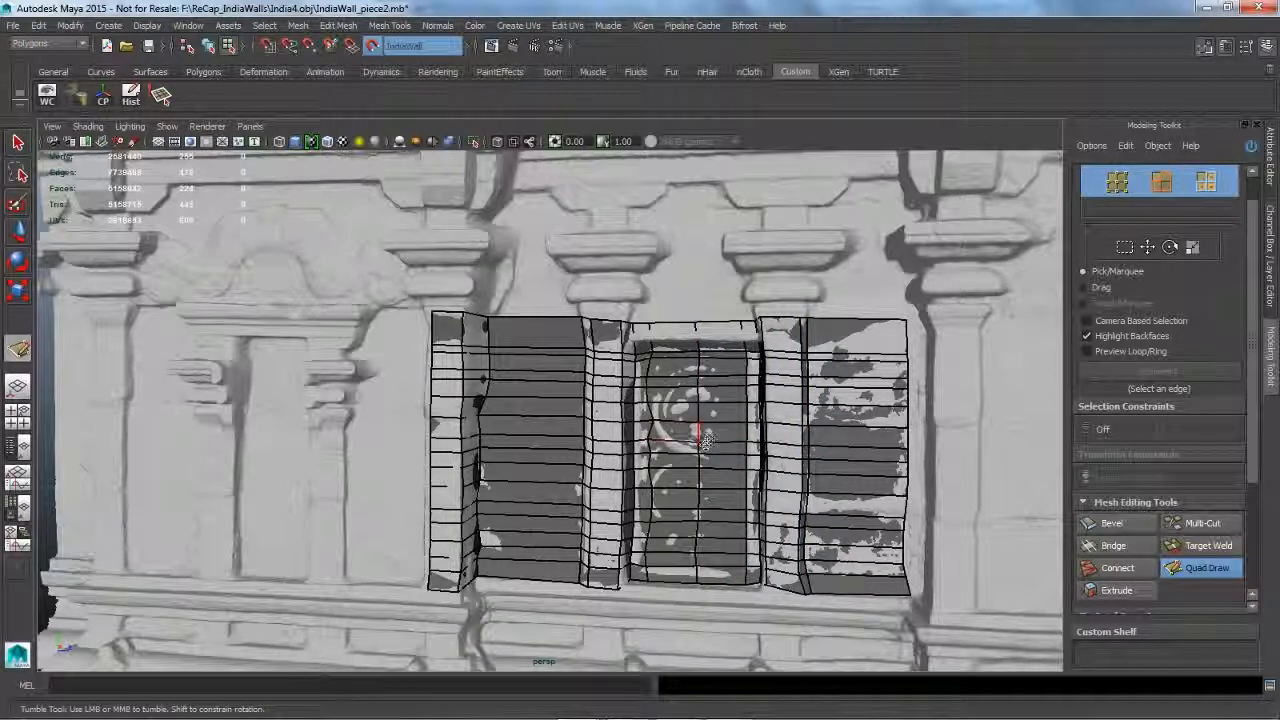
Relax the quads over the carved panel with a soft falloff so they follow the scanned ornament evenly.
left_click_drag(703, 441, 706, 440, "shift")
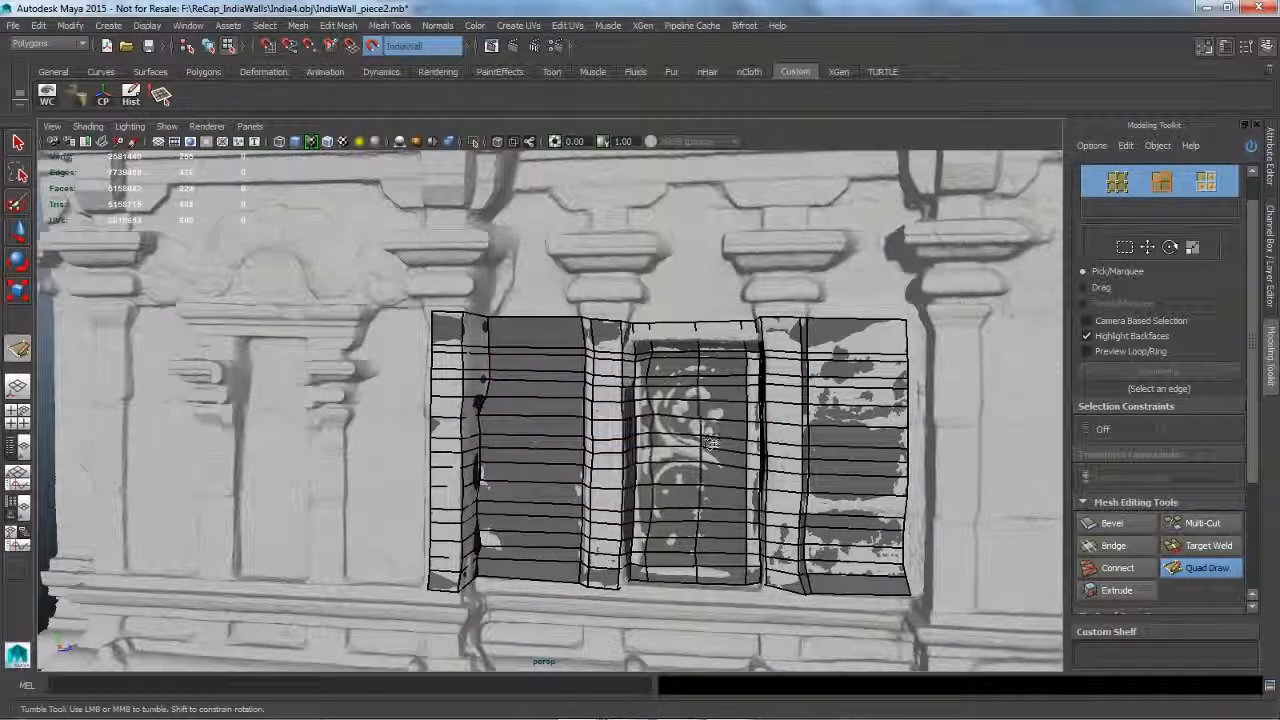
key("b")
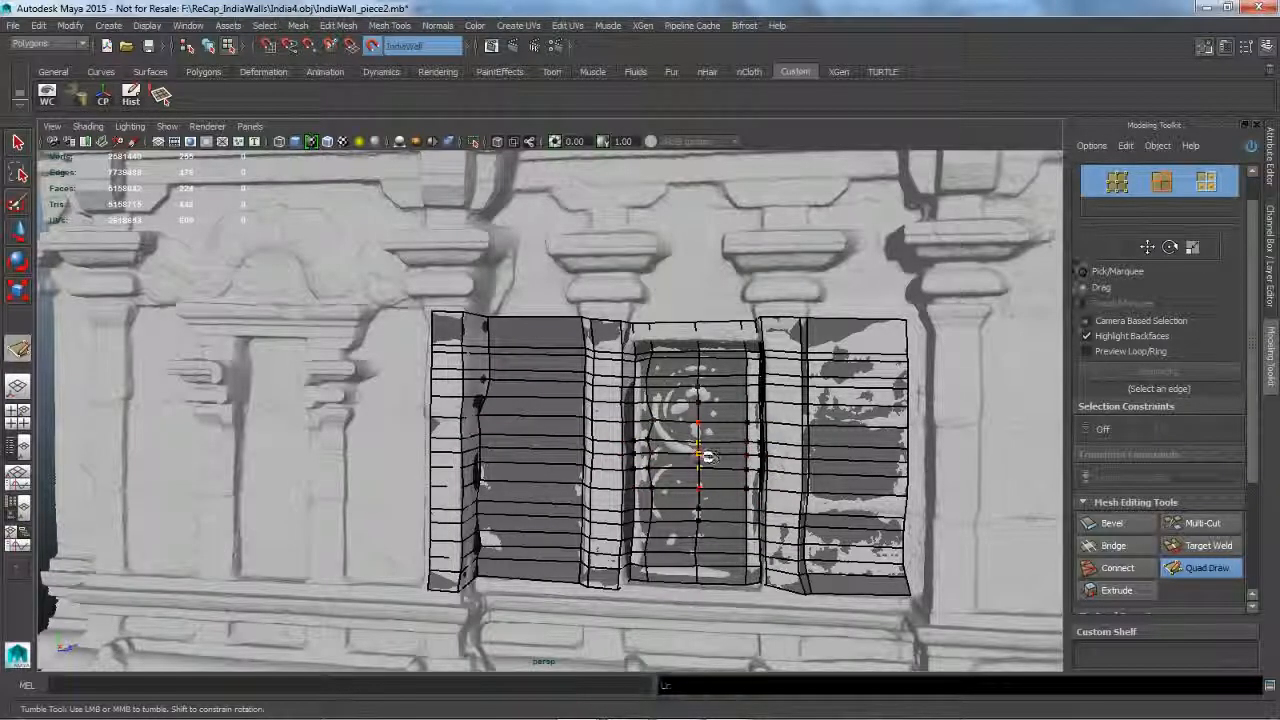
right_click(697, 341)
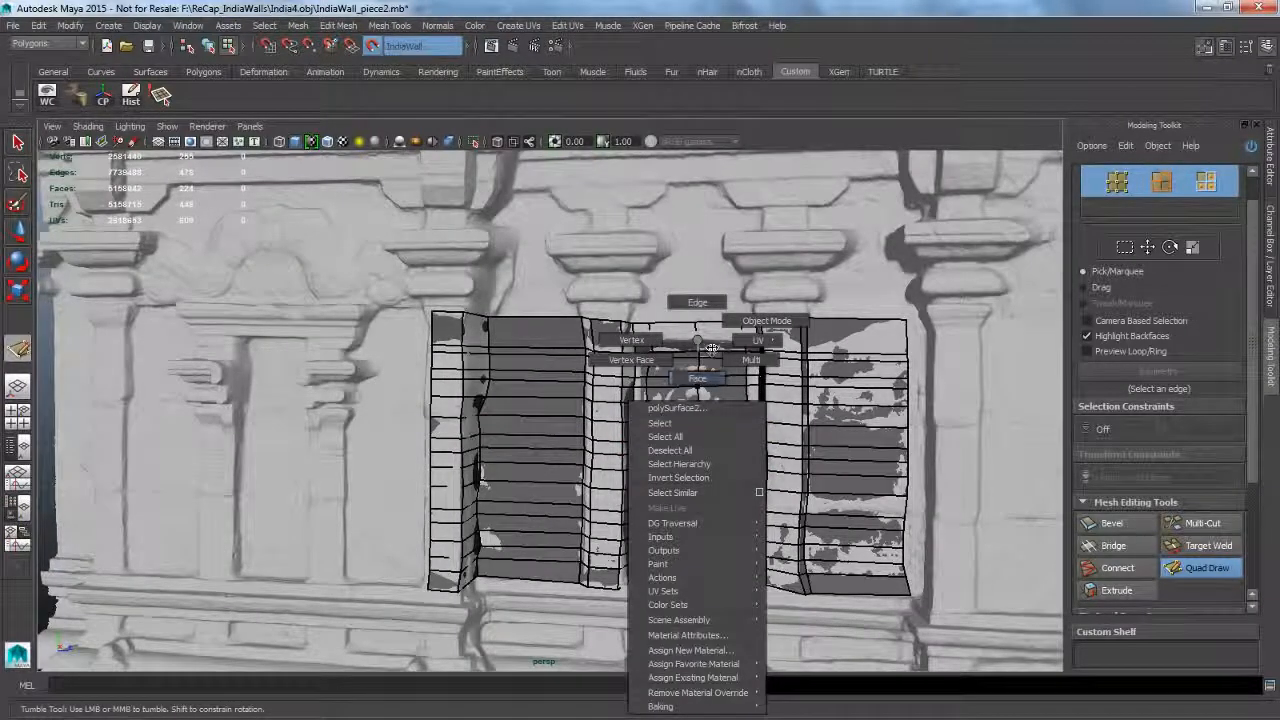
right_click_drag(674, 491, 760, 469, "alt")
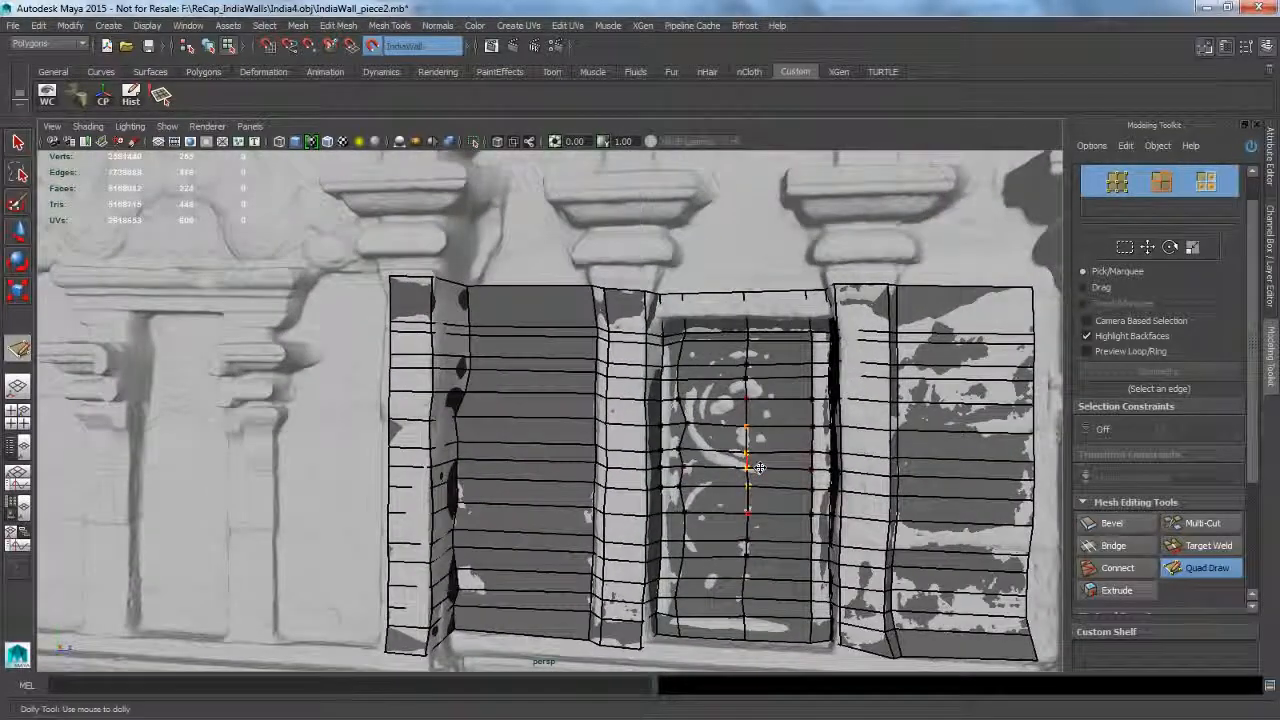
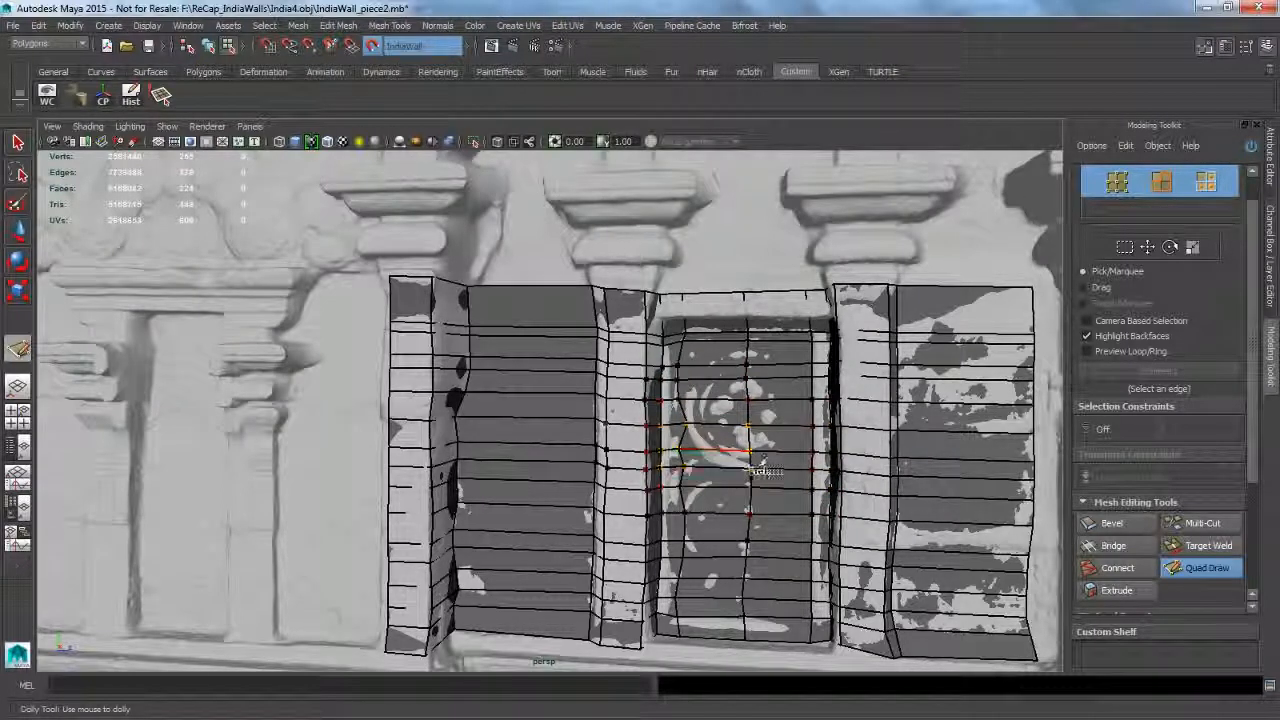
mouse_move(758, 467)
left_mouse_down("shift")
mouse_move(750, 484)
mouse_move(749, 450)
mouse_move(751, 468)
left_mouse_up("shift")
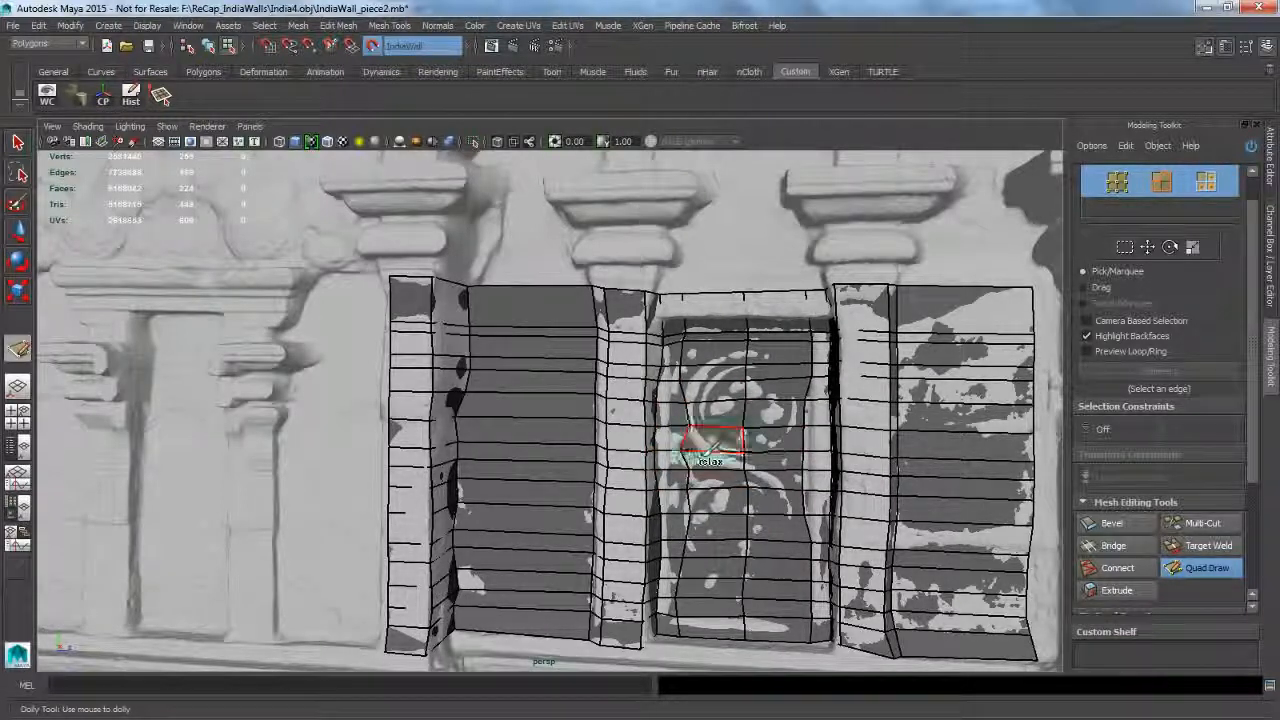
mouse_move(702, 528)
left_mouse_down("shift")
mouse_move(700, 612)
mouse_move(704, 471)
left_mouse_up("shift")
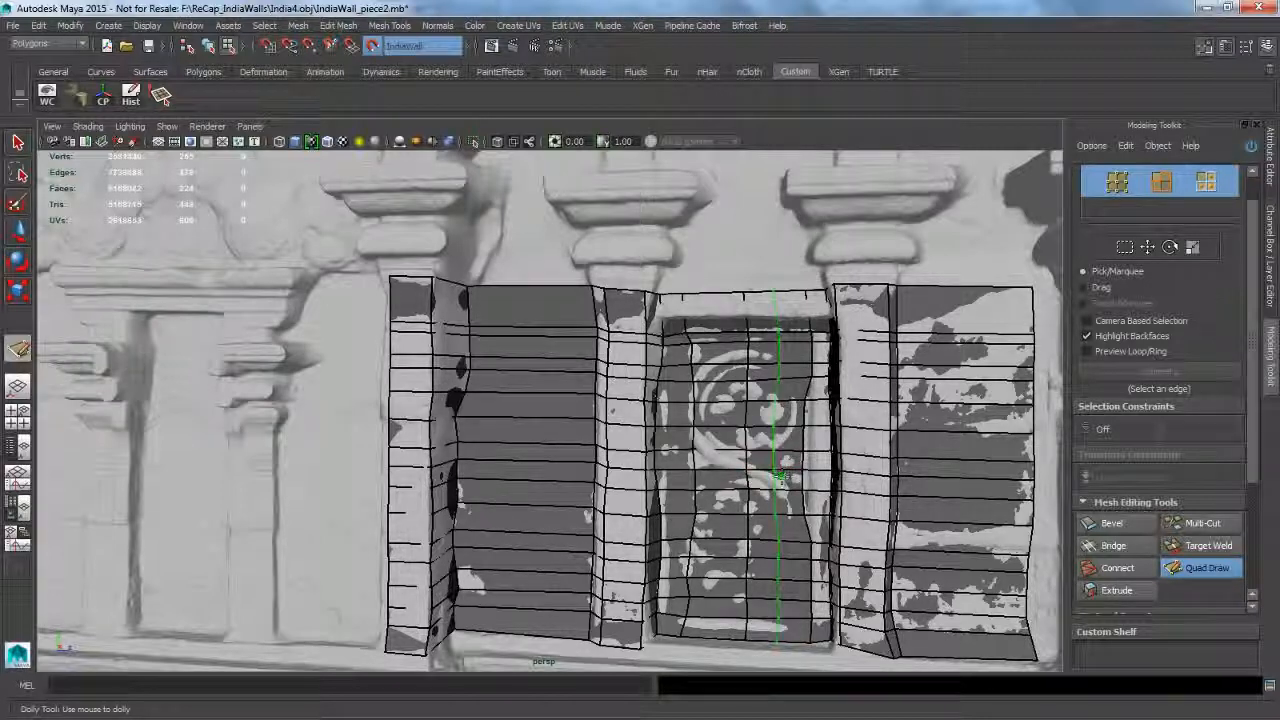
Insert additional vertical edge loops in the carved panel and in the flat wall section between the first and second pillars.
left_click(784, 474, "ctrl")
left_click(717, 465, "ctrl")
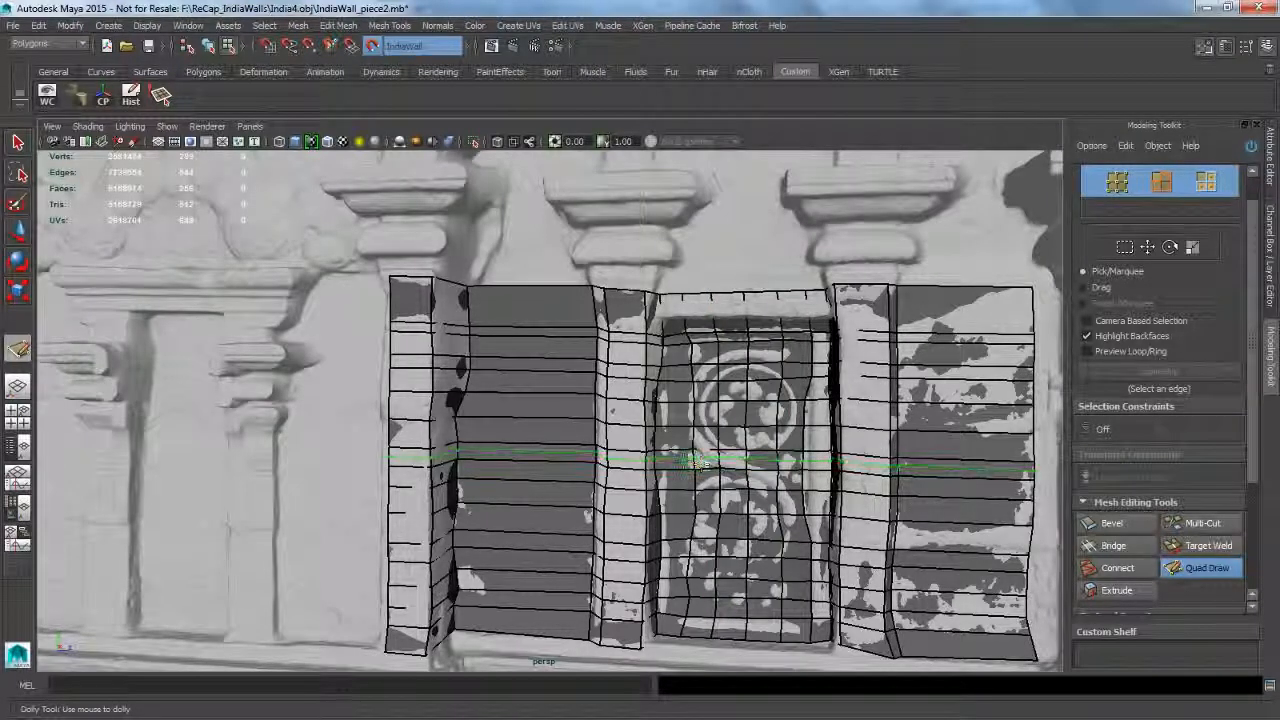
left_click(685, 435, "ctrl")
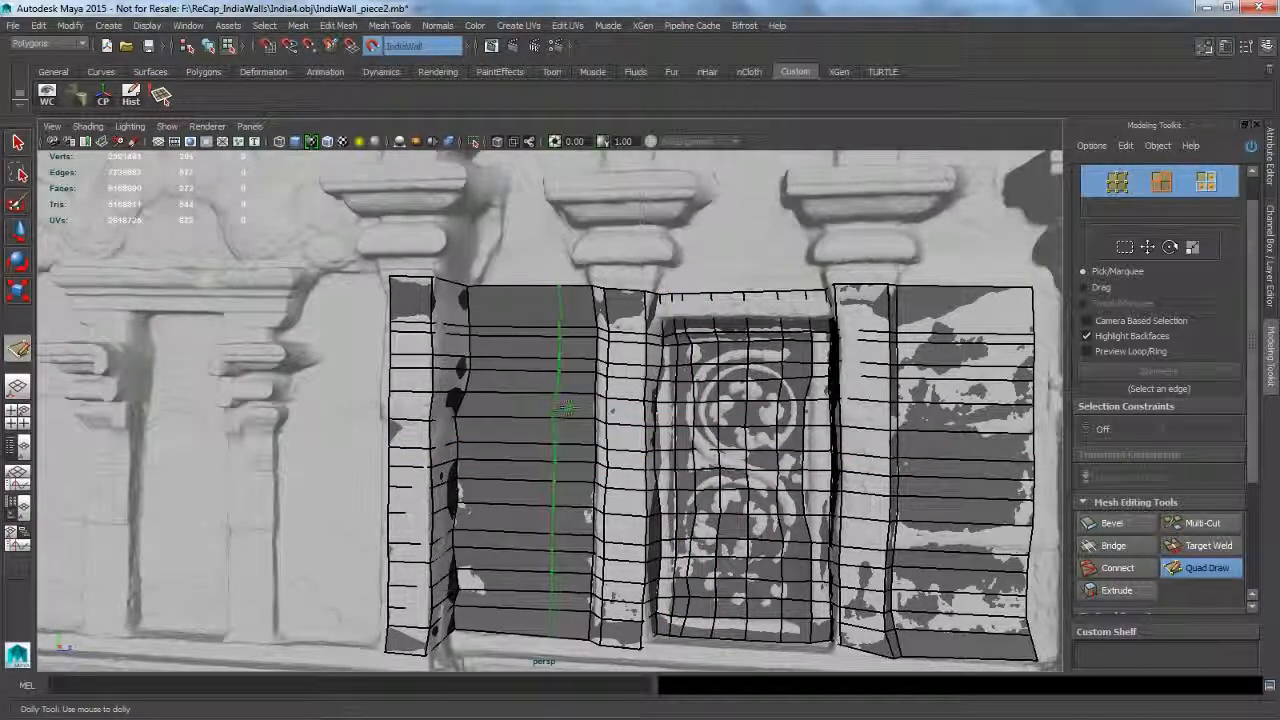
left_click(563, 425, "ctrl")
left_click(524, 440, "ctrl")
left_click(488, 391, "ctrl")
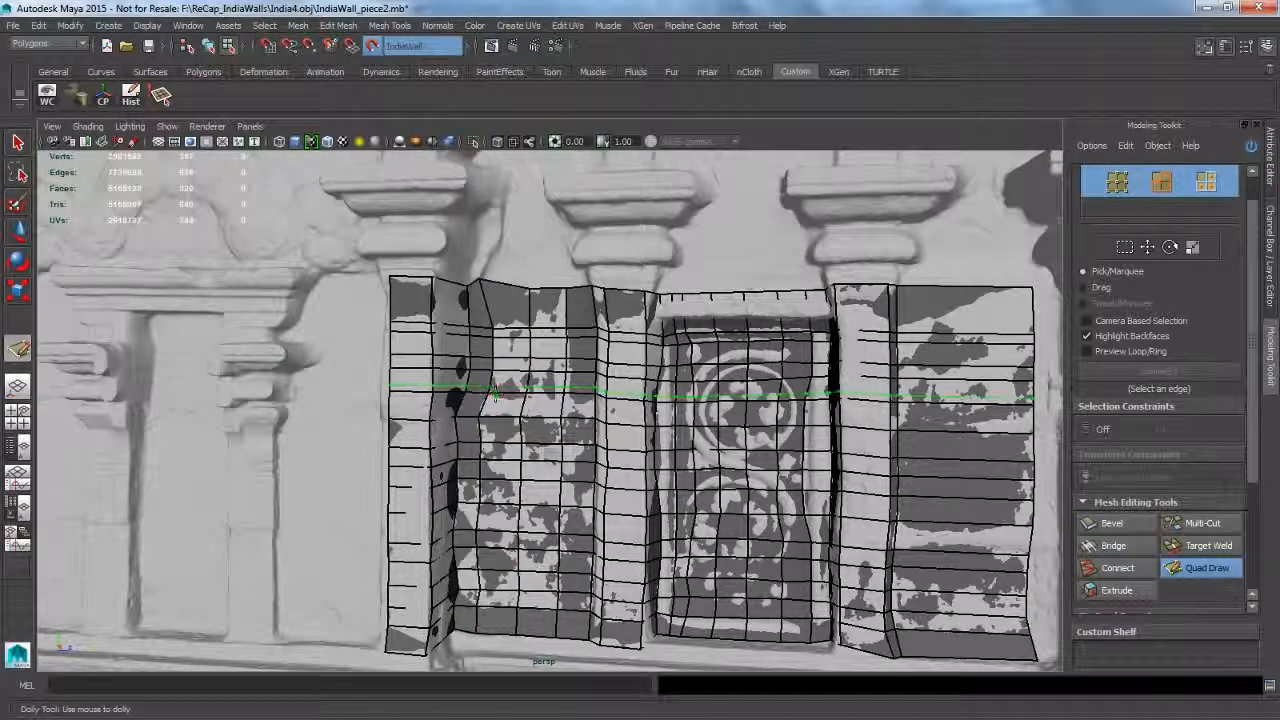
Turn off the live wall surface and hide the new retopology mesh.
right_click_drag(755, 485, 697, 482, "alt")
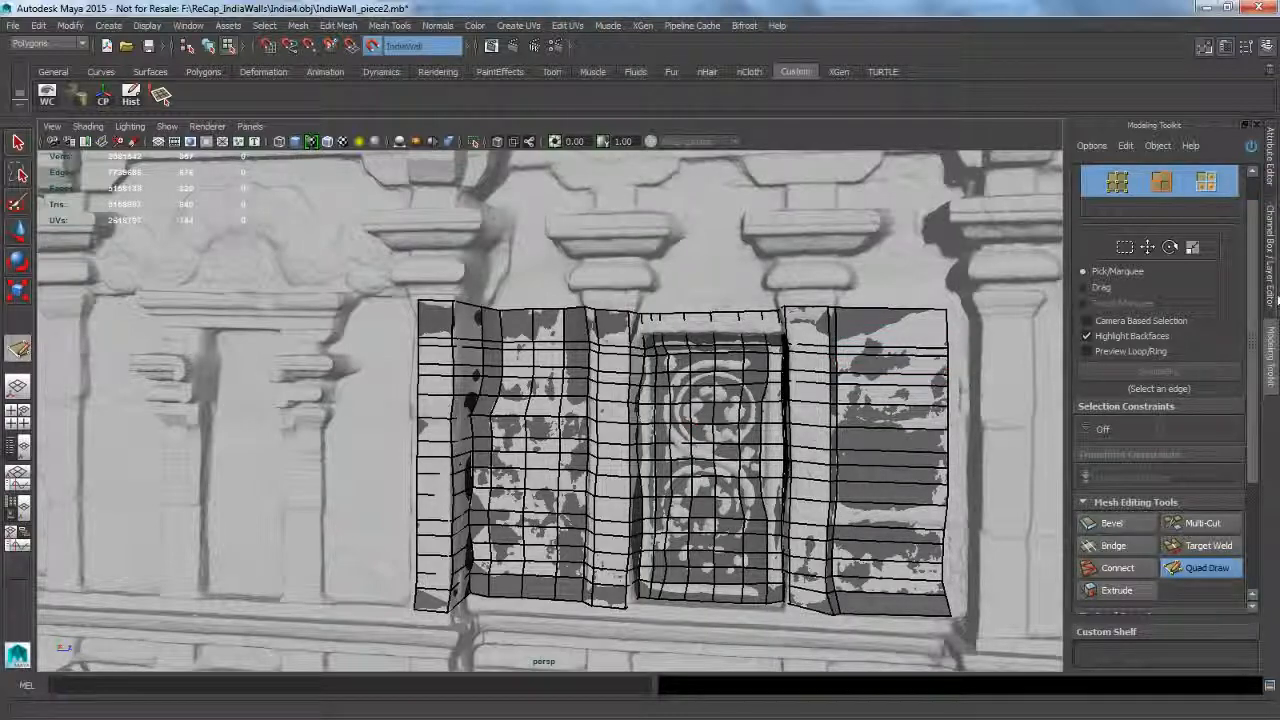
left_click(1270, 258)
right_click_drag(940, 440, 920, 446, "alt")
left_click(209, 47)
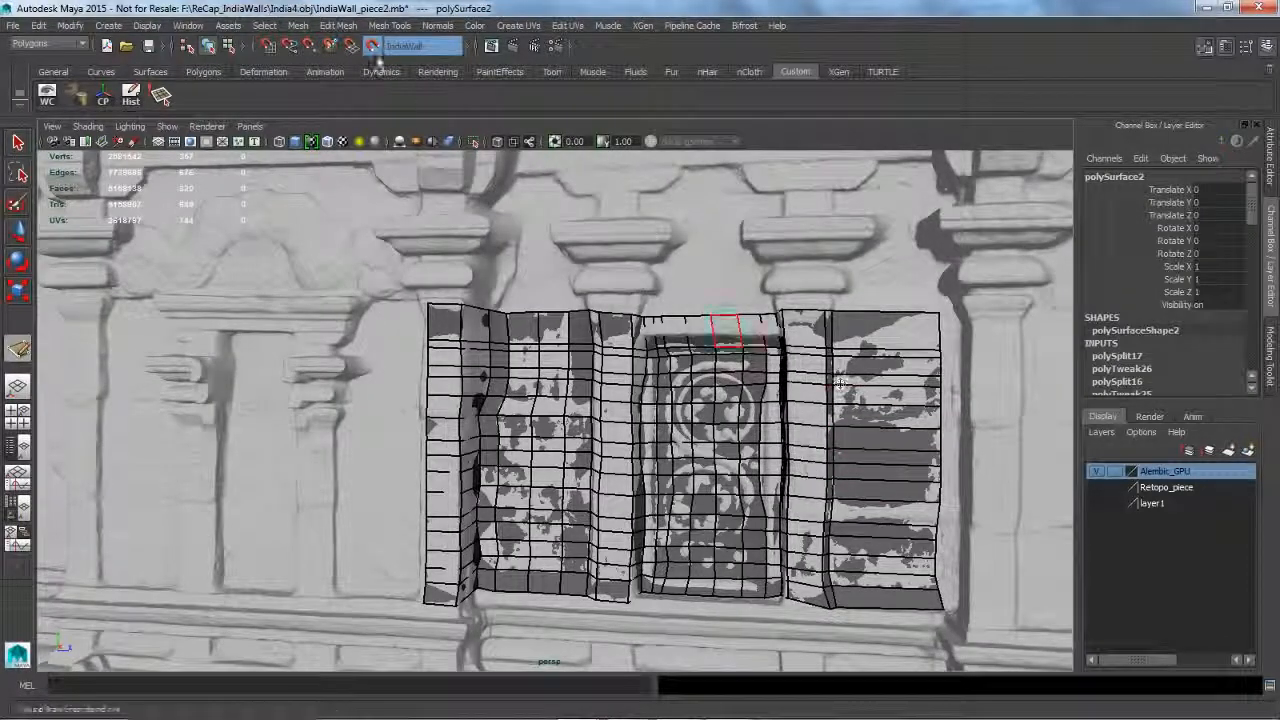
left_click(376, 49)
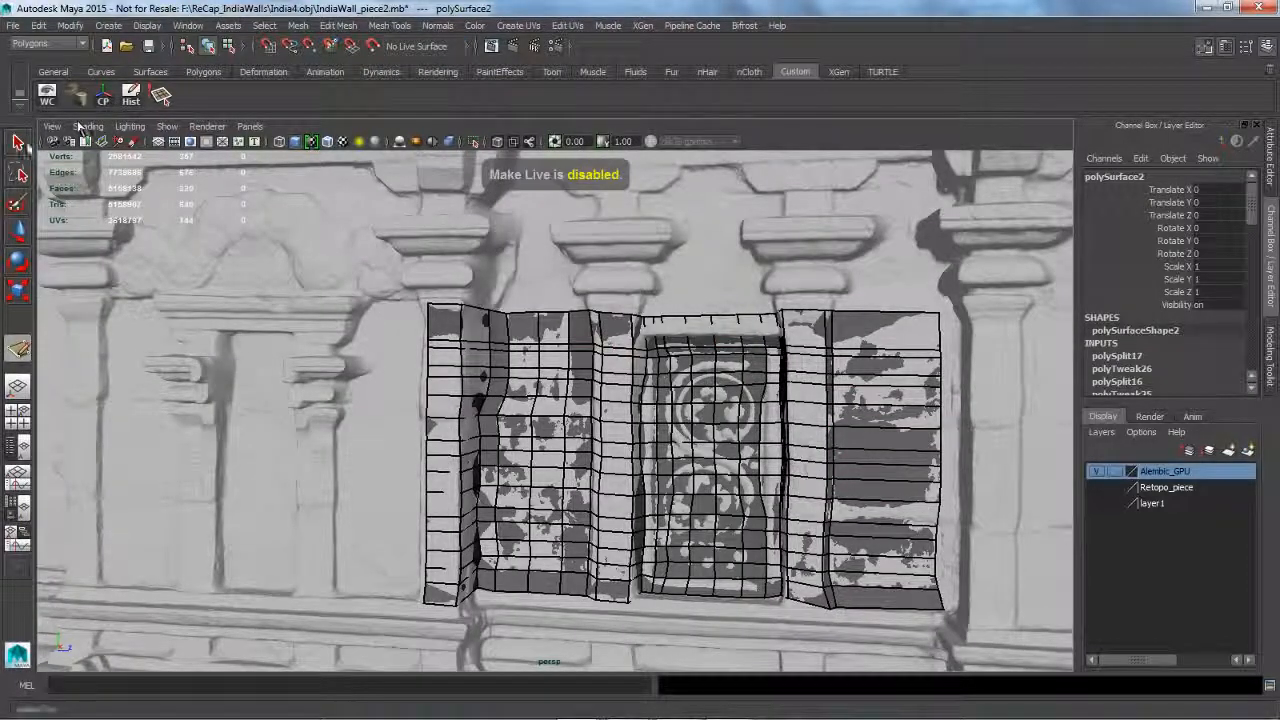
left_click(18, 143)
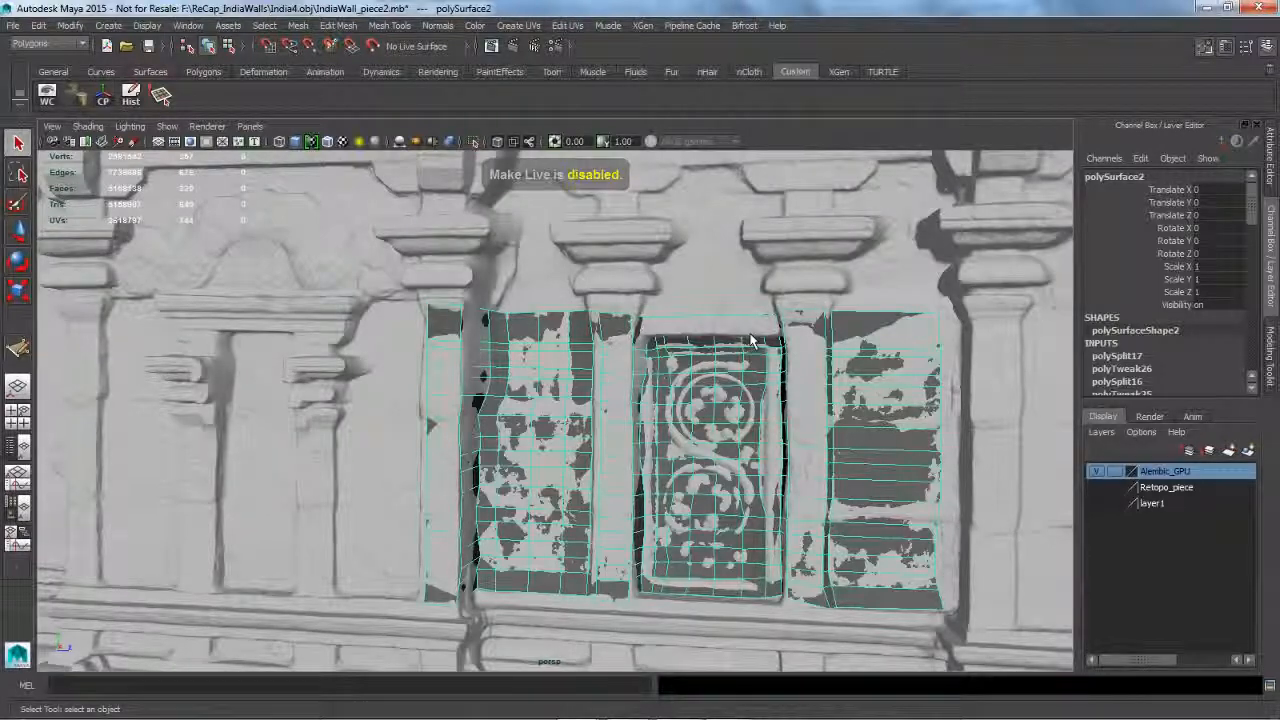
key("ctrl+h")
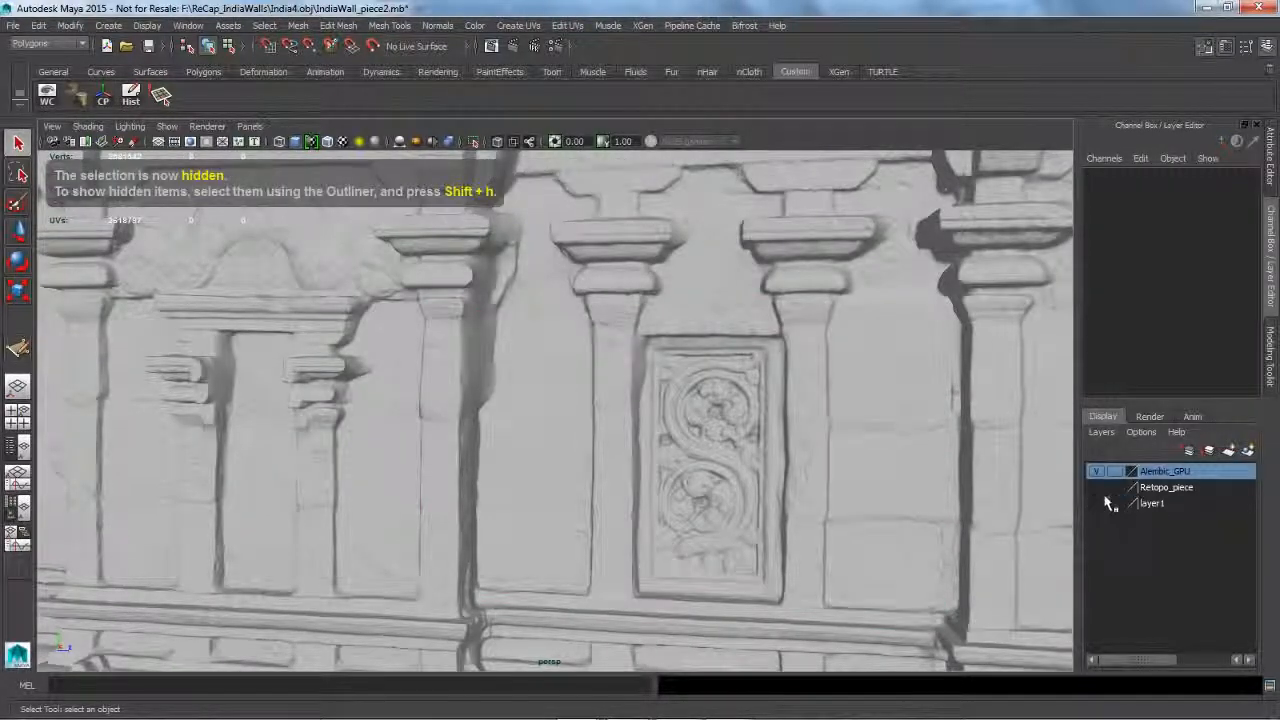
Show the Retopo_piece layer and examine its finished mesh against the scanned wall.
left_click(1097, 488)
left_click(930, 488)
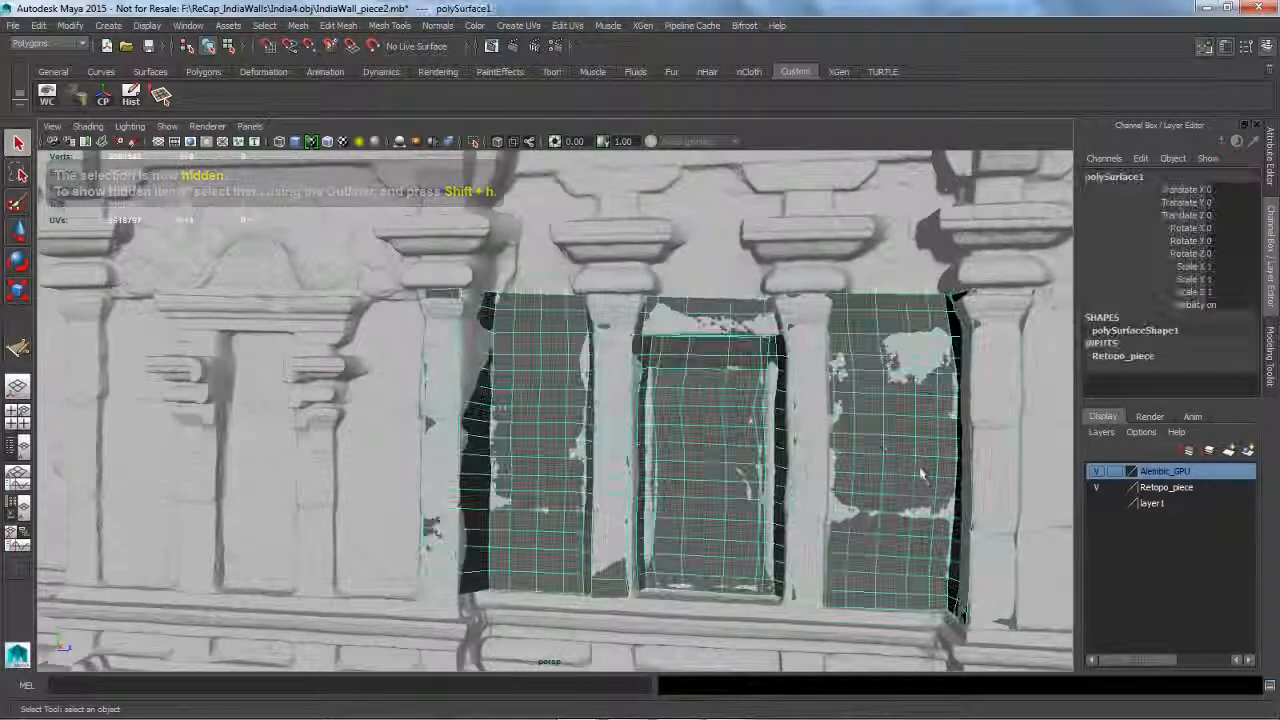
left_click_drag(930, 488, 807, 485, "alt")
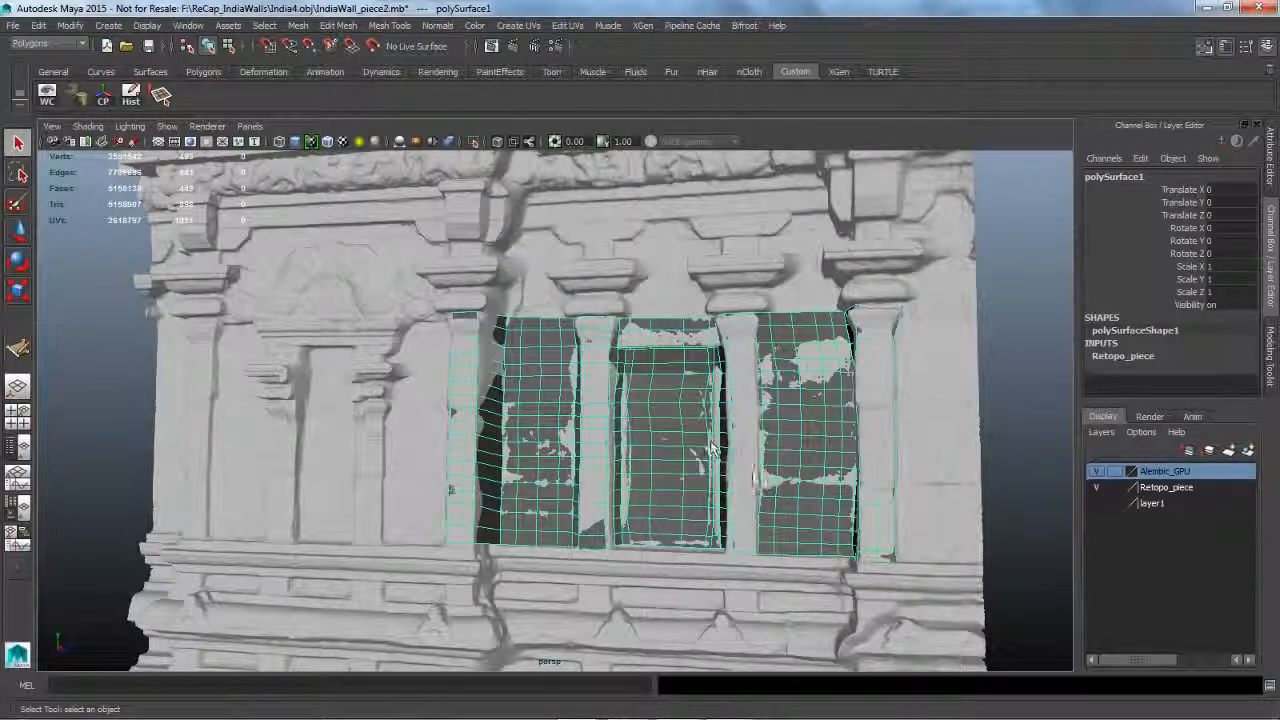
left_click(1014, 458)
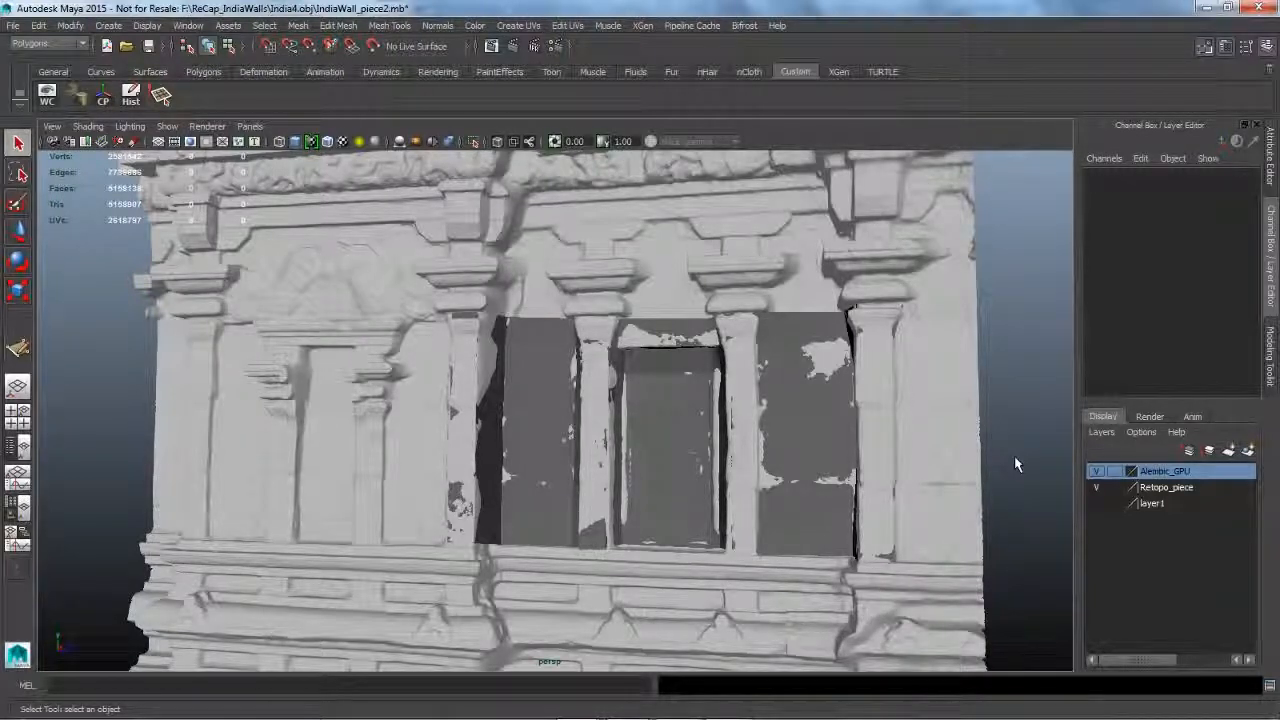
Switch to the beach scene with the blue spaceship and set the viewport exposure to 0.60 and gamma to 0.90.
key("alt+Tab")
key("alt+Tab")
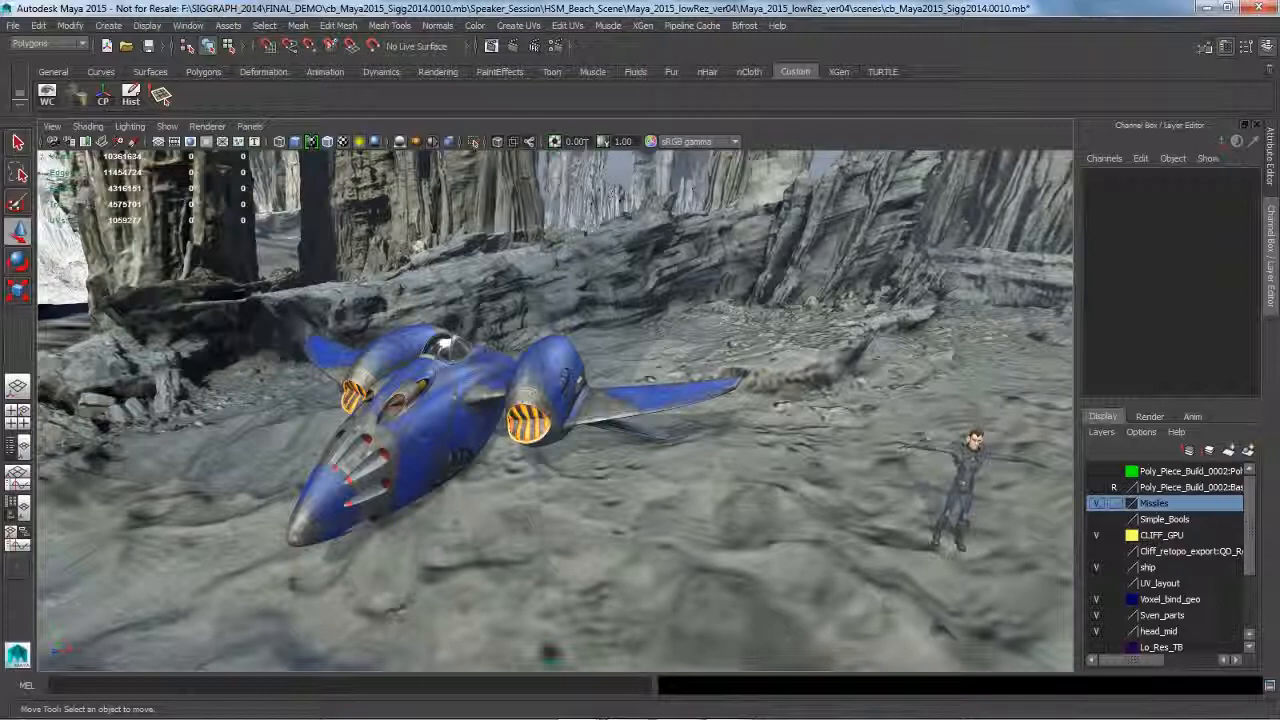
left_click_drag(587, 142, 589, 142, "ctrl")
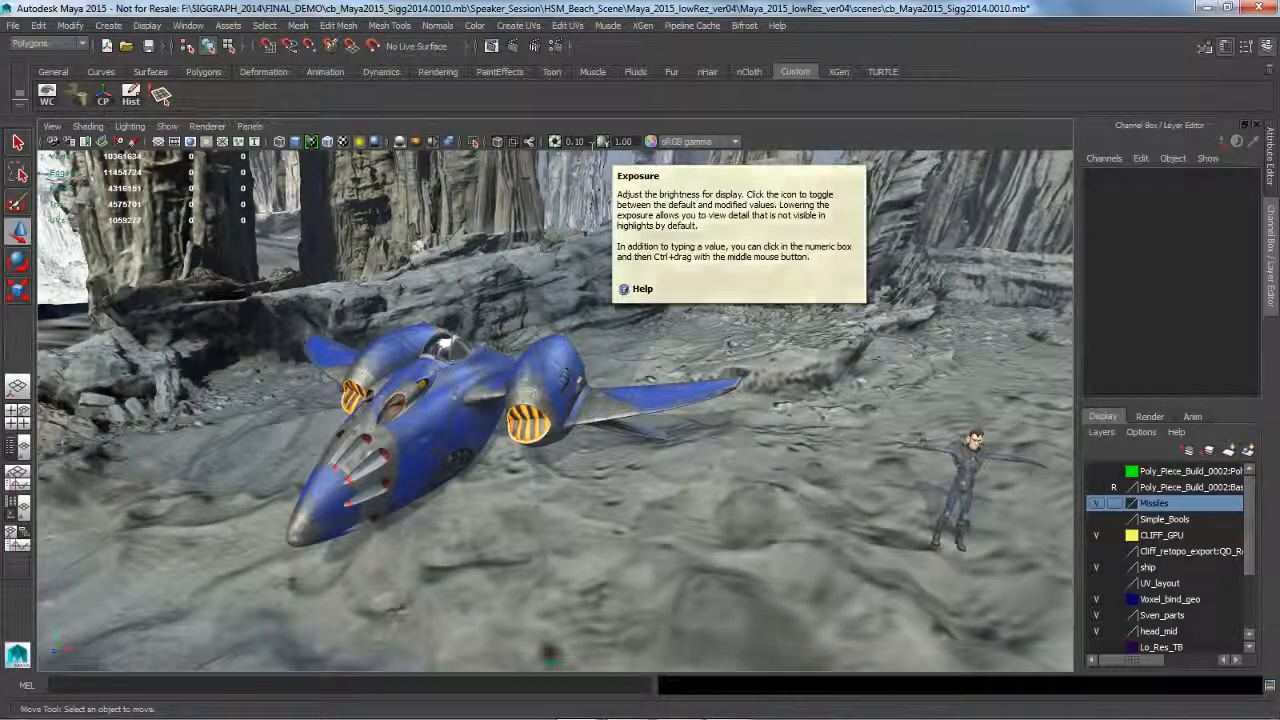
middle_click_drag(639, 142, 594, 142, "ctrl")
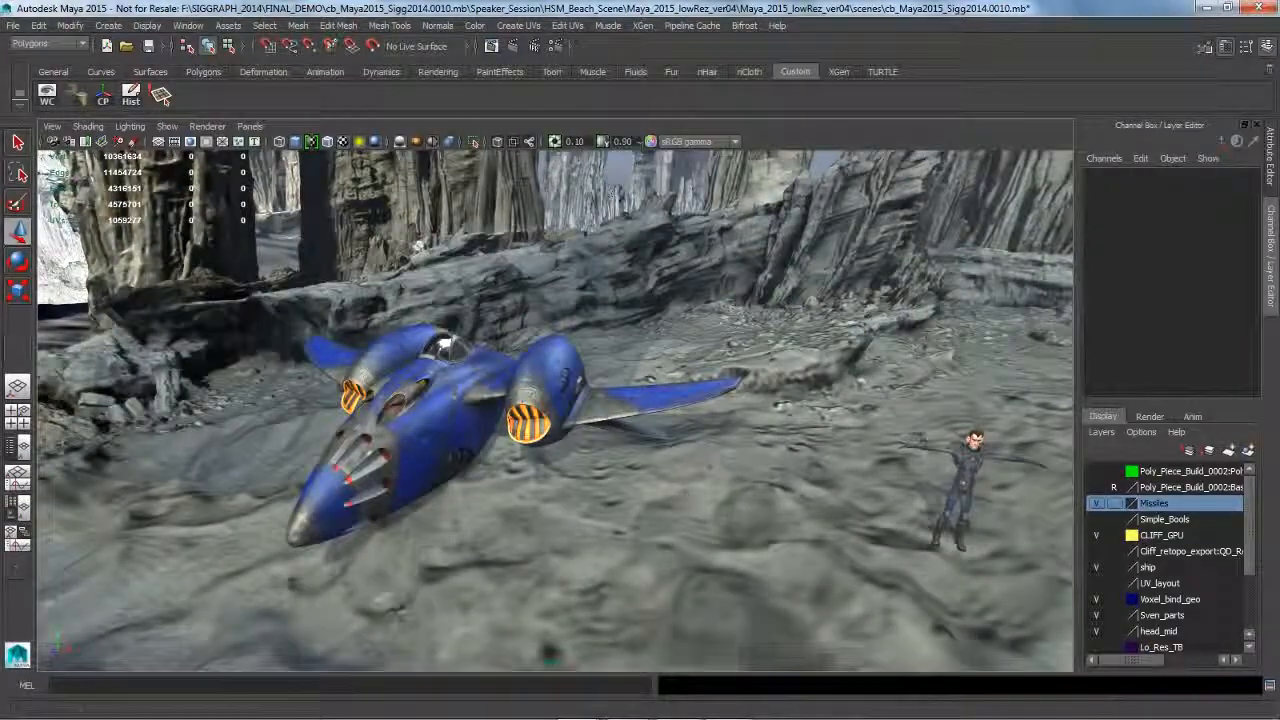
left_click_drag(580, 142, 590, 142, "ctrl")
Review the screen-space ambient occlusion and anti-aliasing options in the Hardware Renderer 2.0 settings, and view the spaceship's engine and wing up close.
left_click(210, 127)
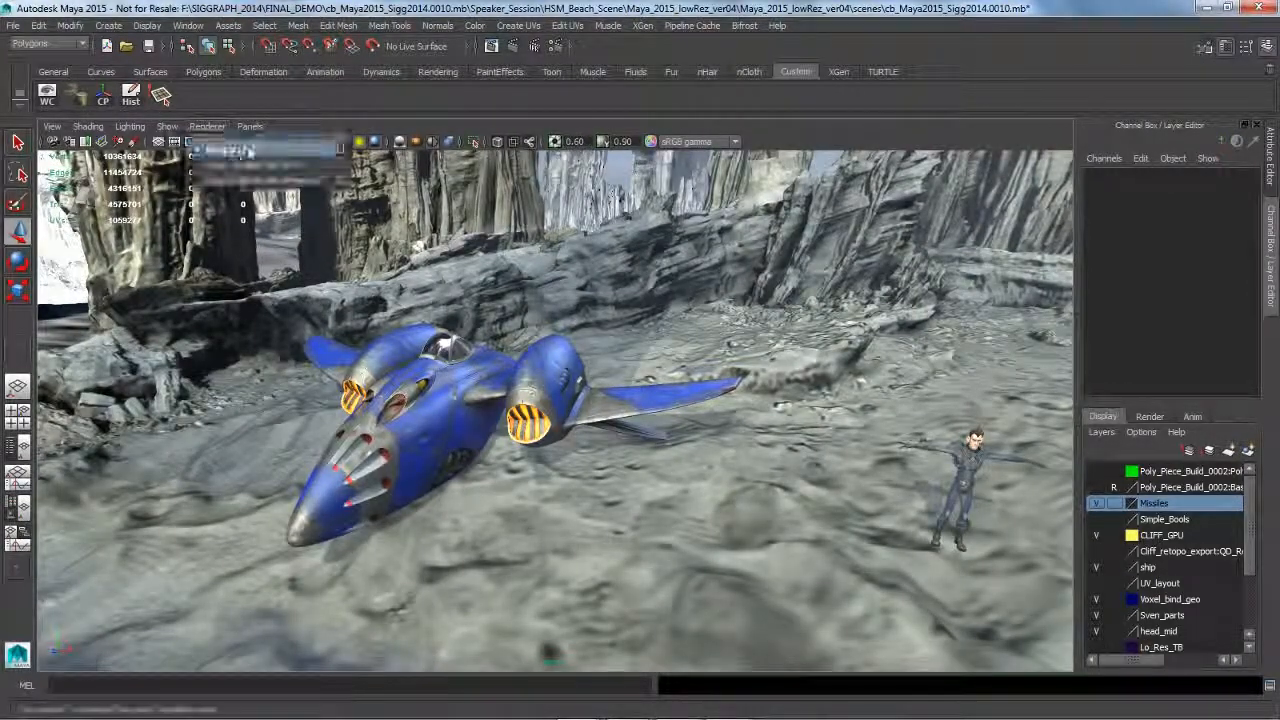
left_click(340, 150)
left_click_drag(284, 224, 372, 43)
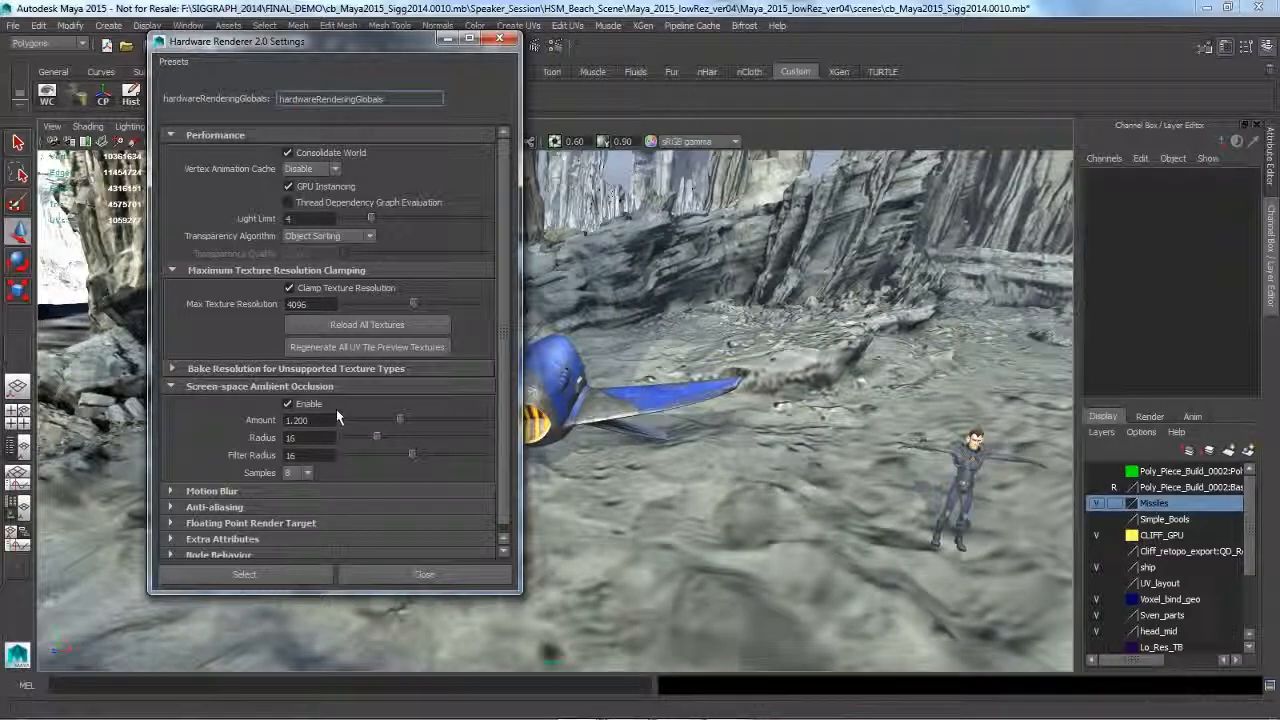
left_click(326, 510)
scroll(326, 512, "down", 2)
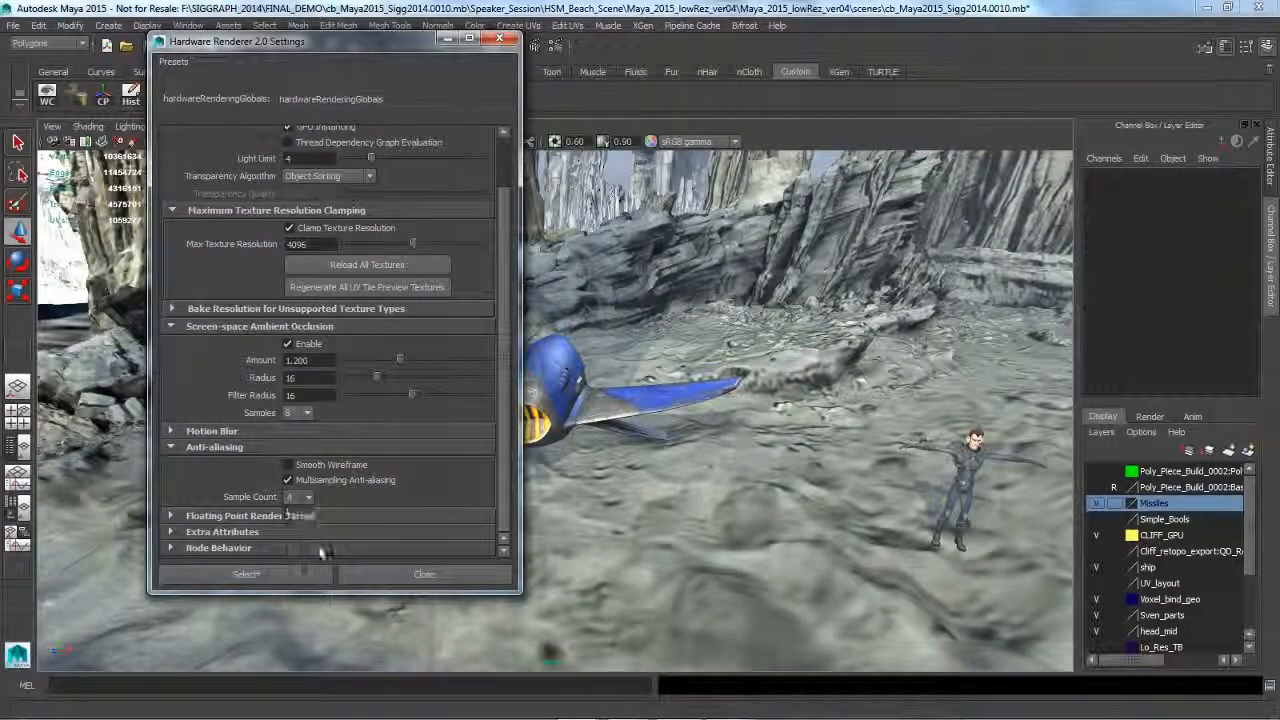
left_click(408, 578)
right_click_drag(534, 524, 800, 560, "alt")
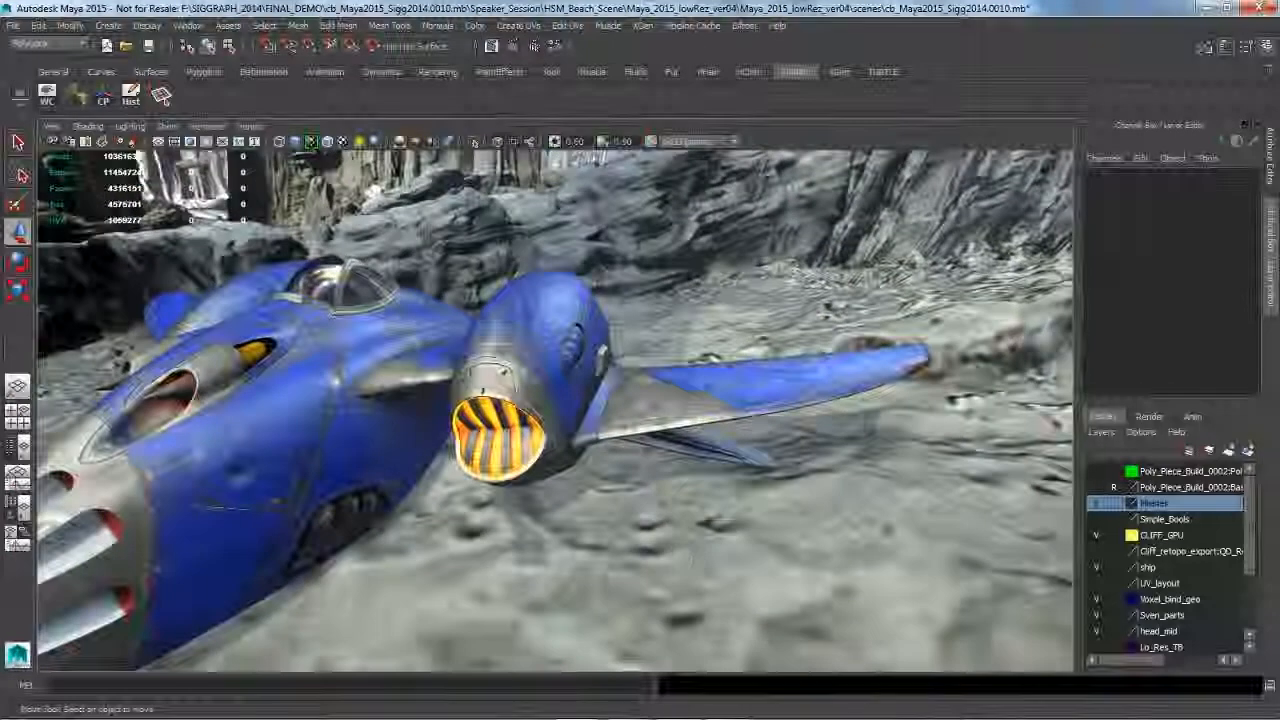
Set the viewport exposure to 0.10 and gamma to 1.00, and review the available view color transforms, keeping sRGB gamma.
middle_click_drag(657, 562, 741, 557, "alt")
mouse_move(741, 557)
left_mouse_down("alt")
mouse_move(723, 550)
mouse_move(718, 563)
left_mouse_up("alt")
middle_click_drag(718, 563, 727, 549, "alt")
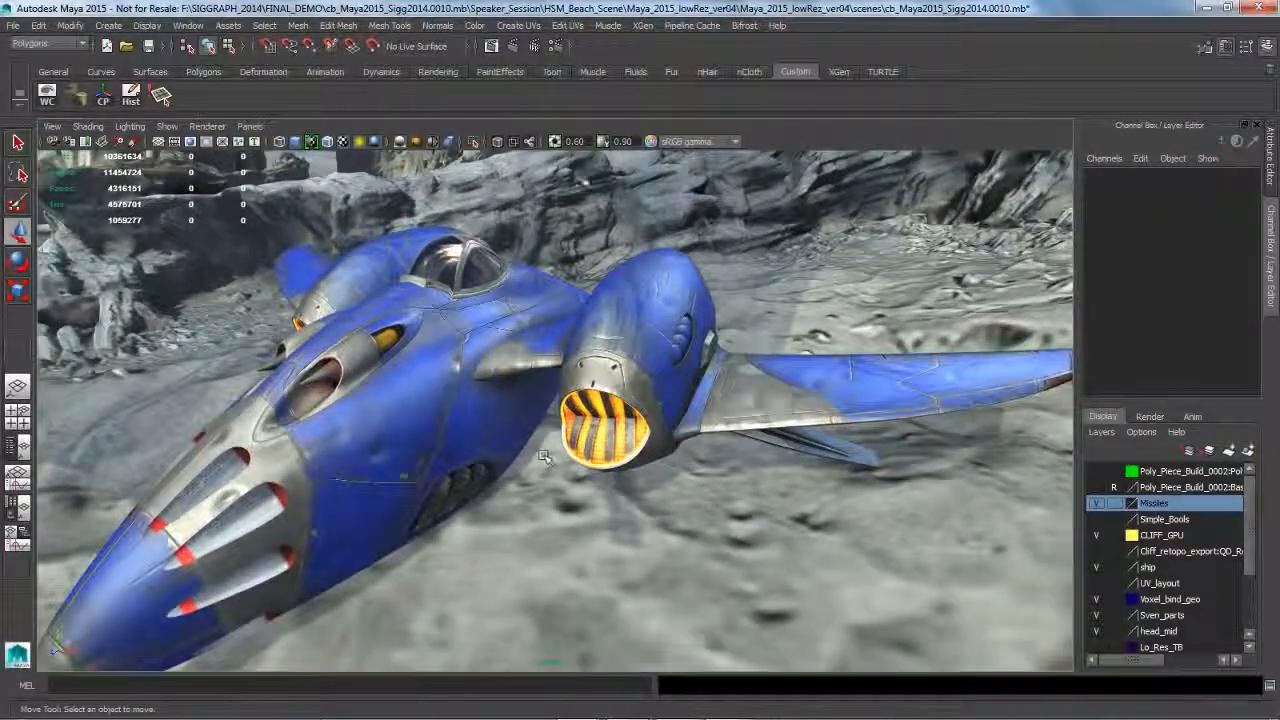
left_click_drag(574, 142, 627, 142, "ctrl")
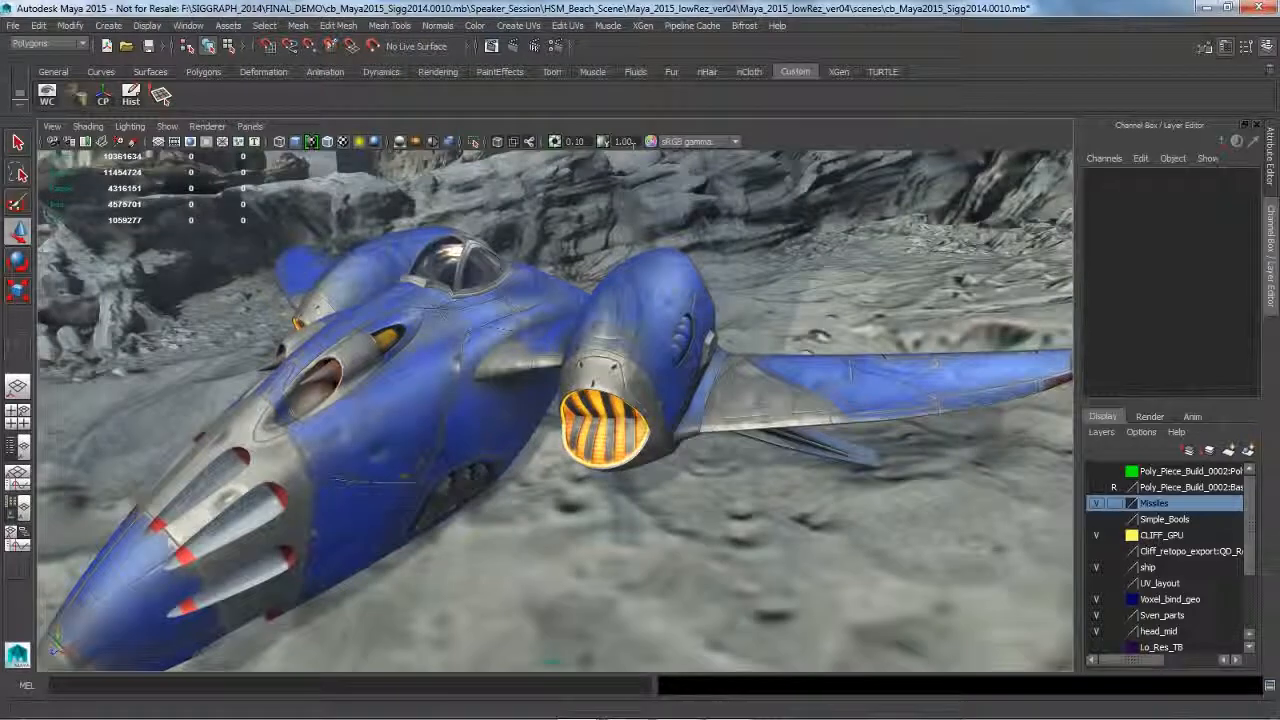
left_click(738, 142)
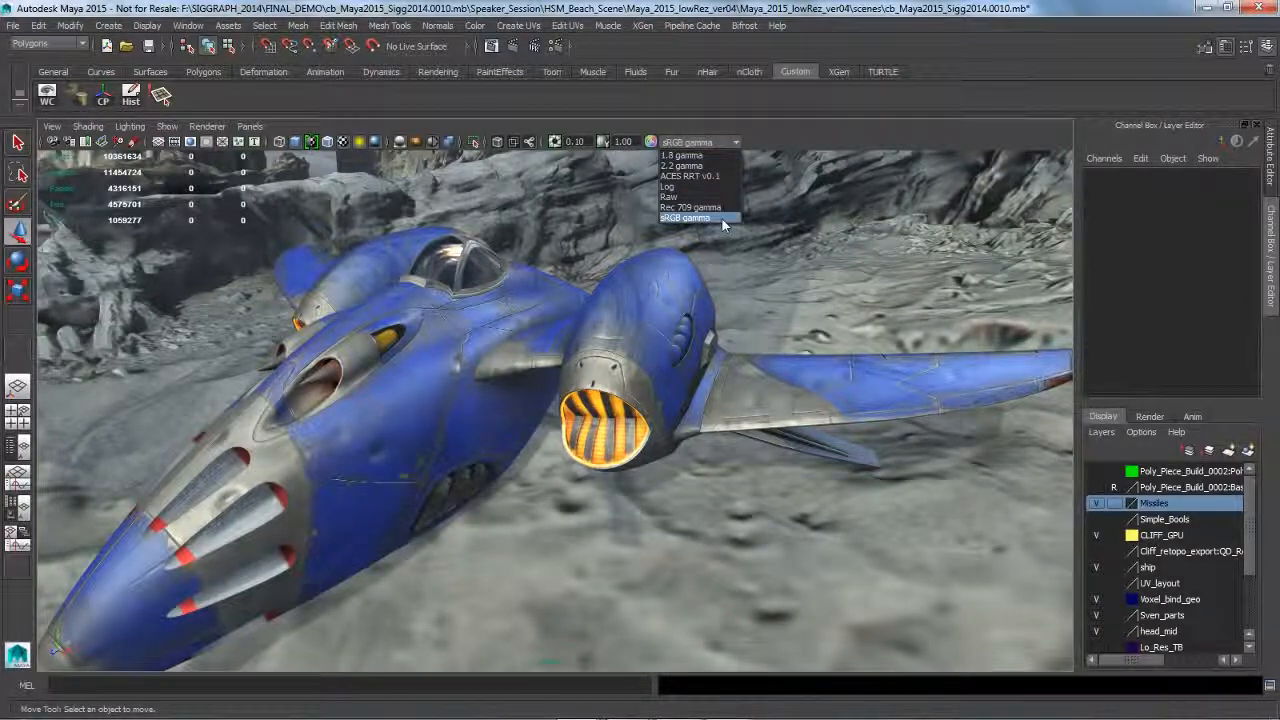
left_click(776, 140)
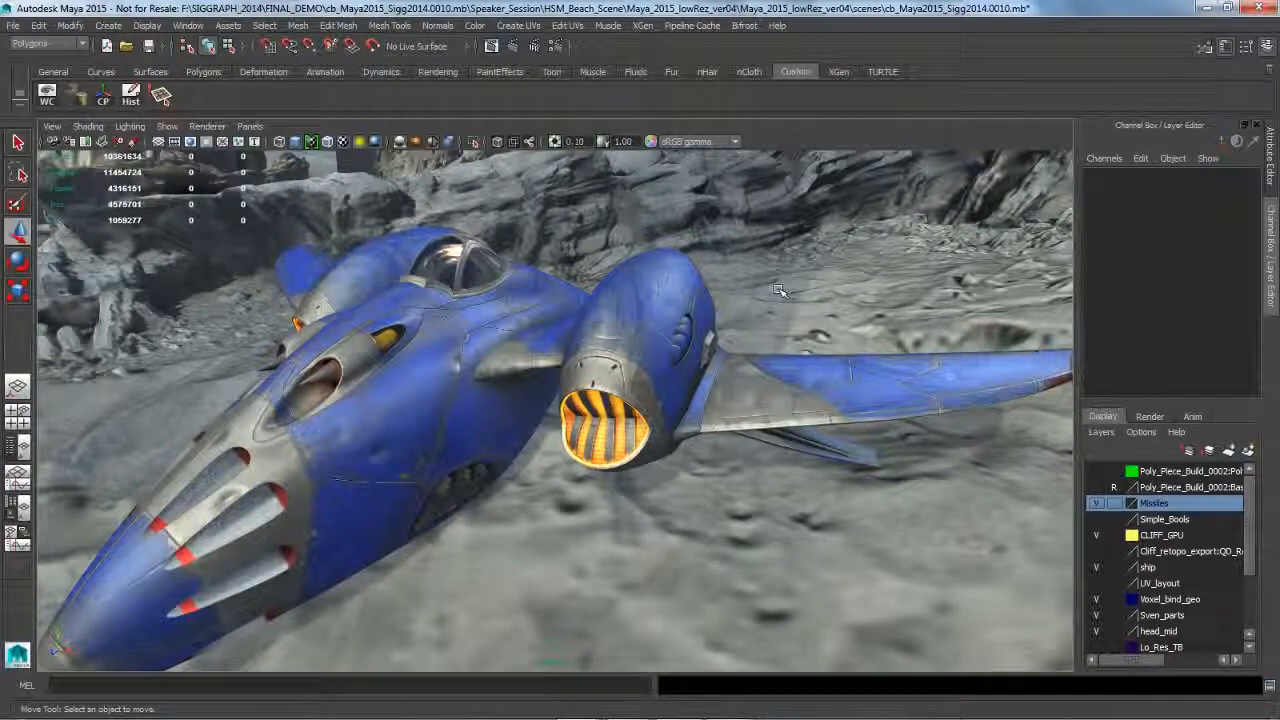
left_click_drag(778, 290, 737, 284, "alt")
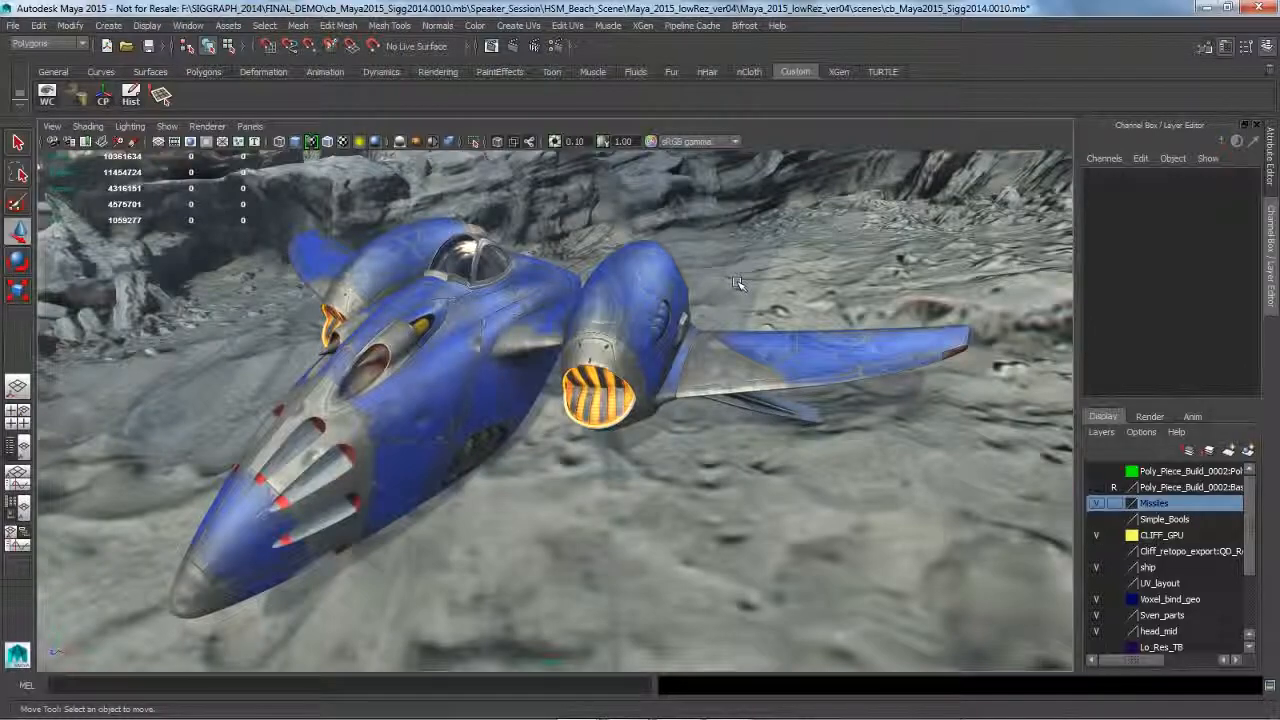
Switch to the presentation slideshow and advance from the Retopology Options slide to the closing contact slide.
key("alt+Tab")
key("Tab")
key("Tab")
key("Tab")
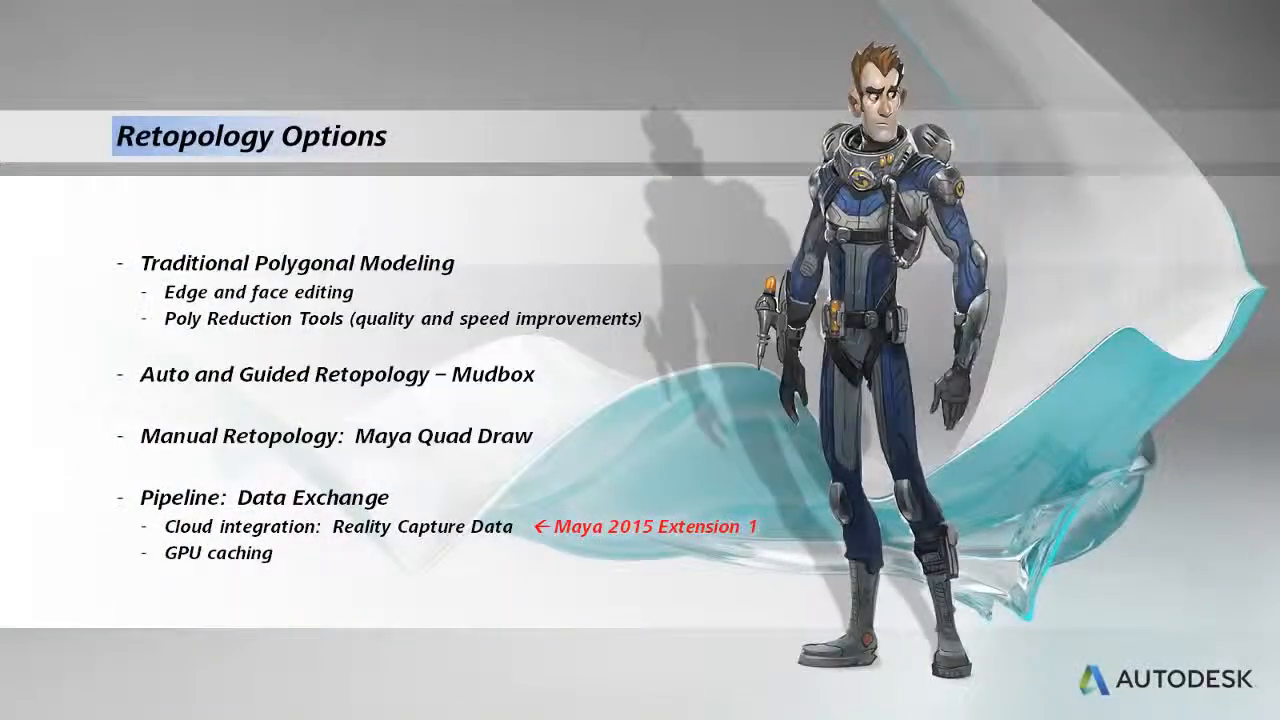
key("Right")
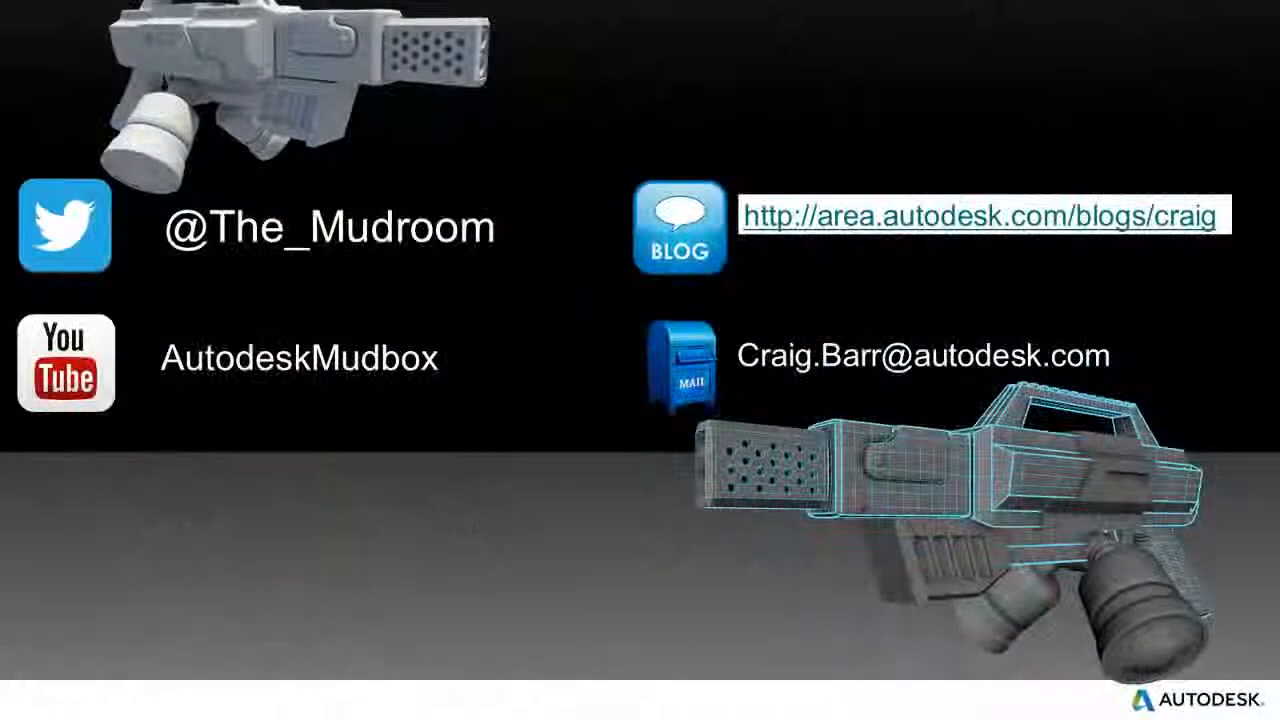